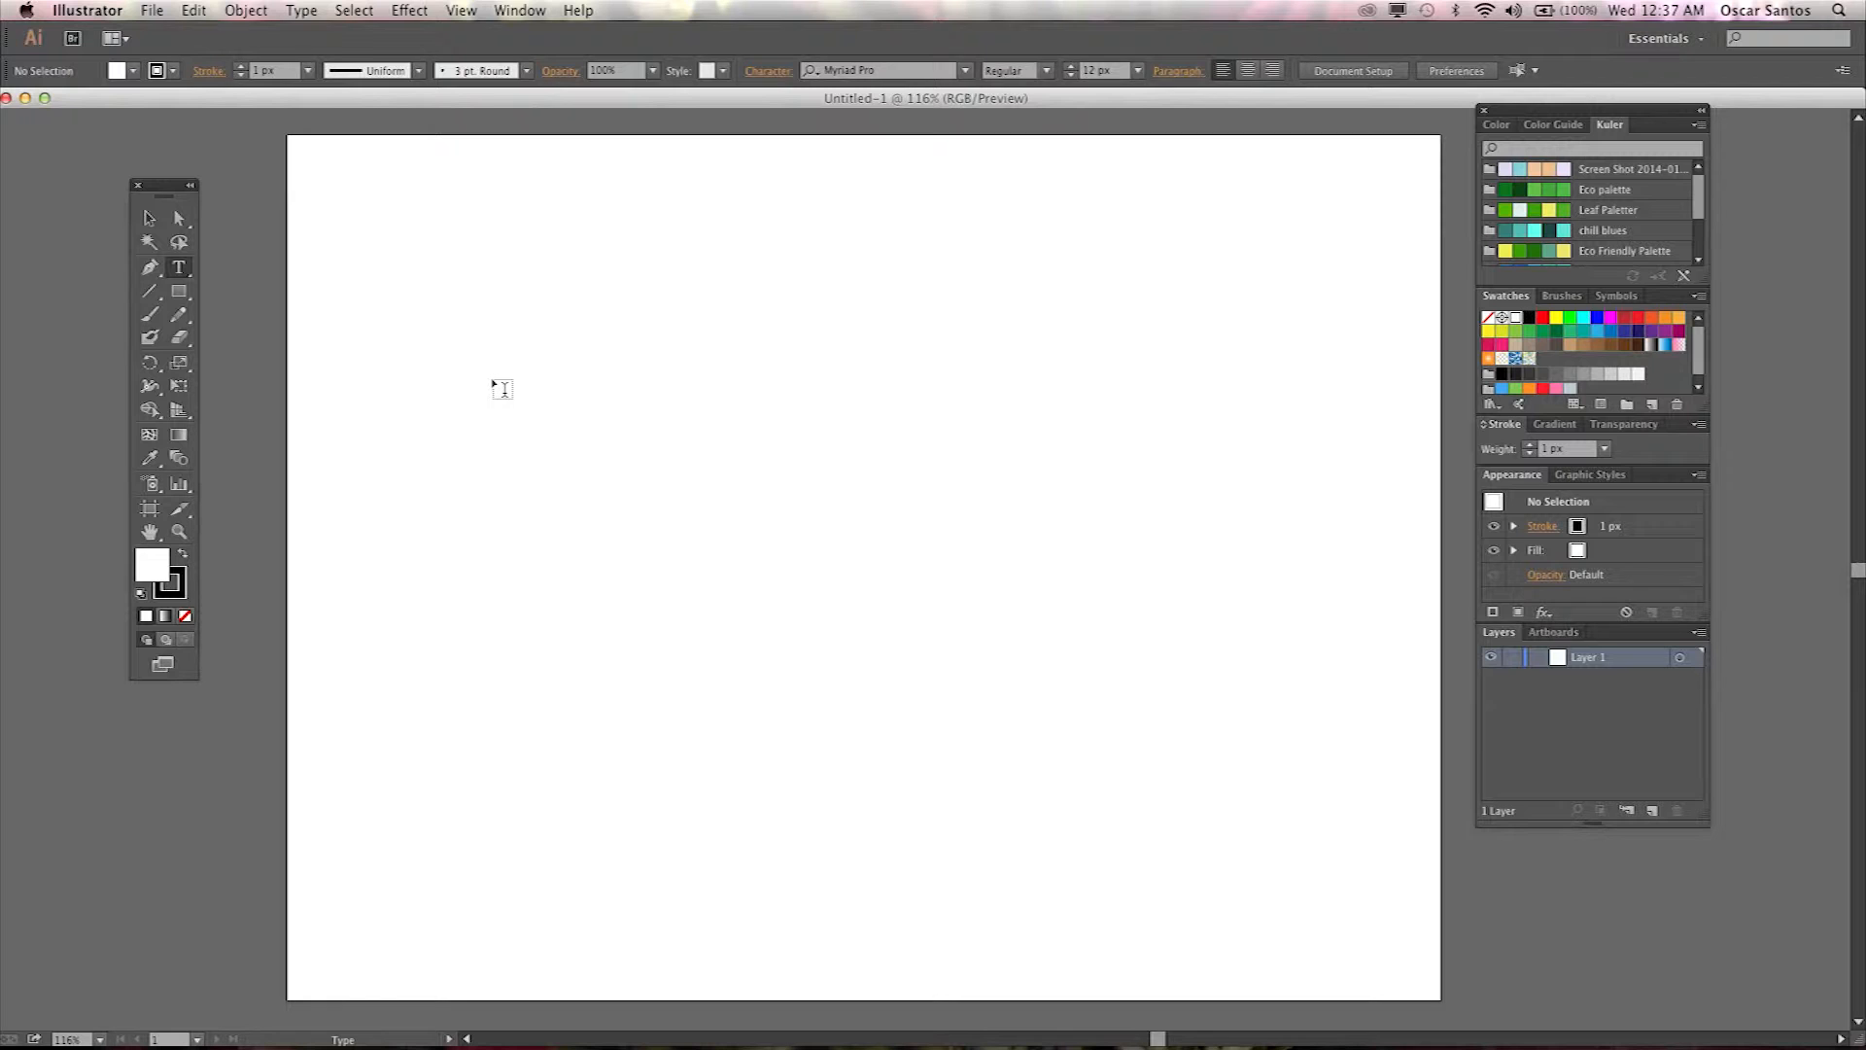
Place point text reading BRAND X on the artboard and scale it up to a large heading.
{"action": "left_click", "coordinate": [506, 385]}
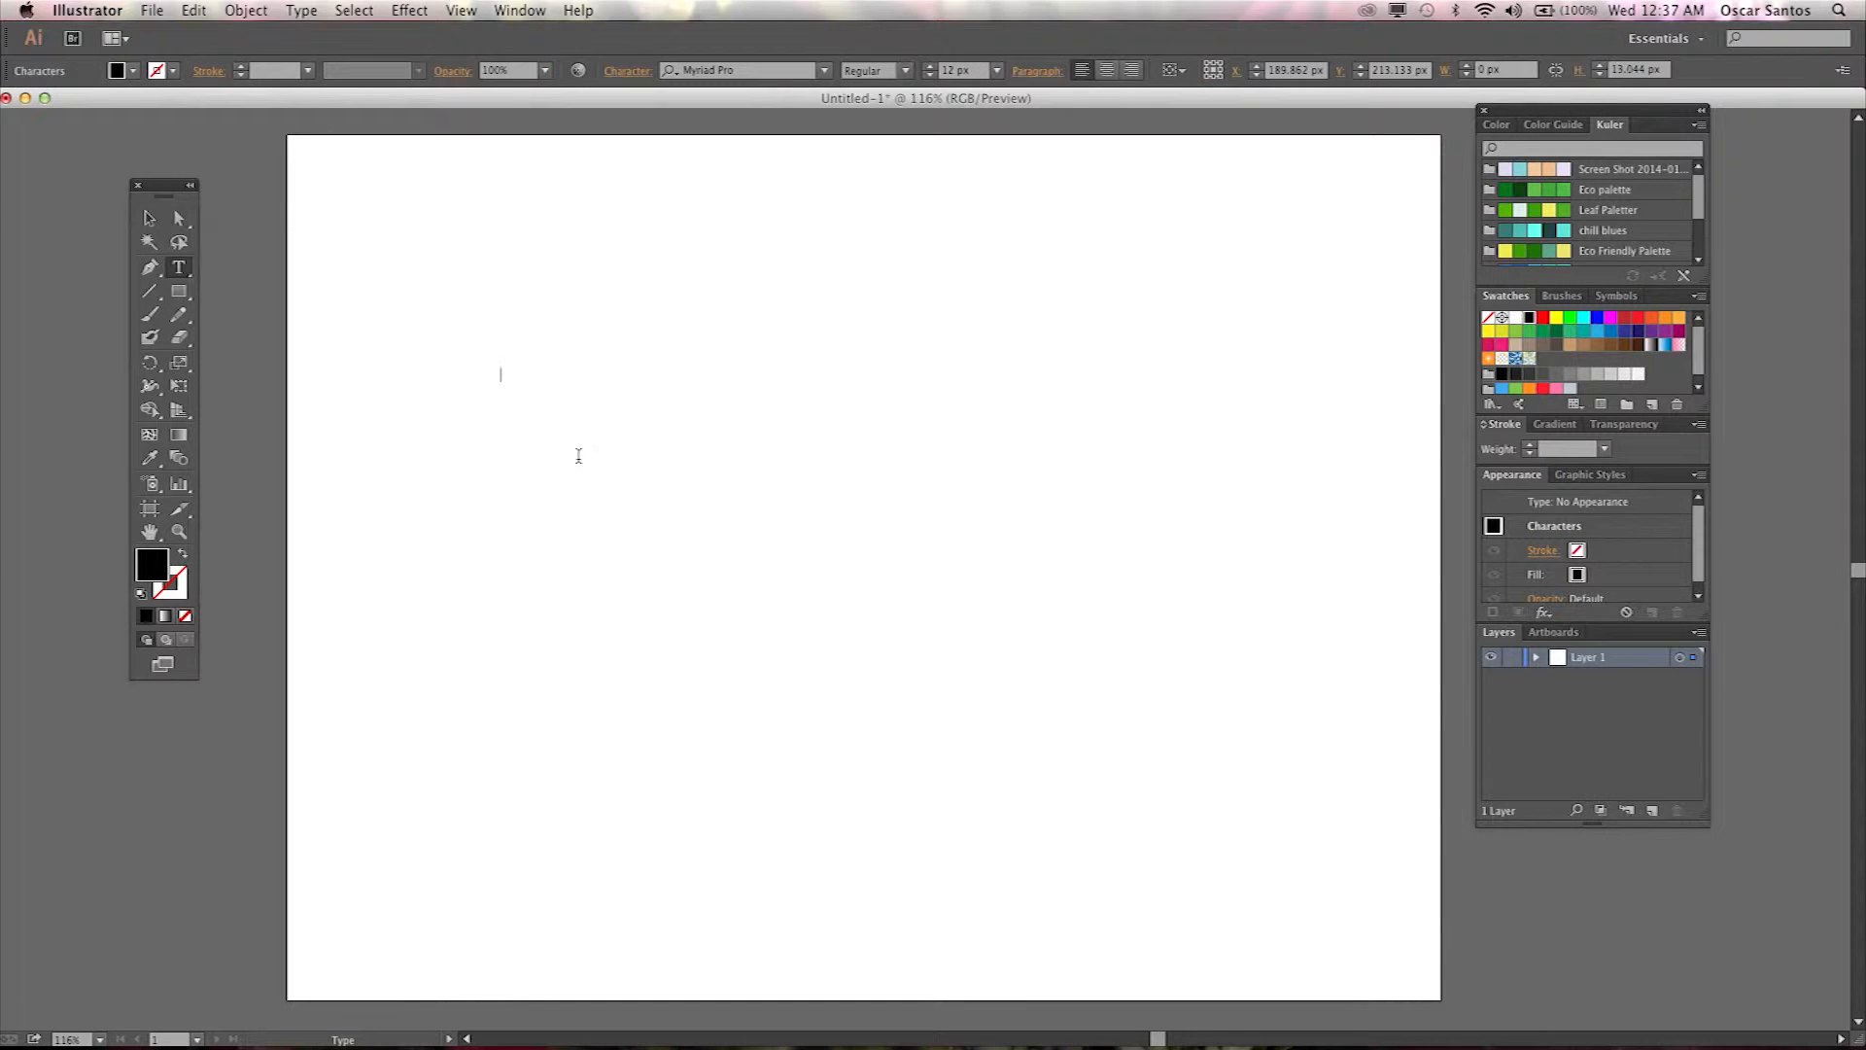
{"action": "type", "text": "BRAND X"}
{"action": "left_click", "coordinate": [149, 218]}
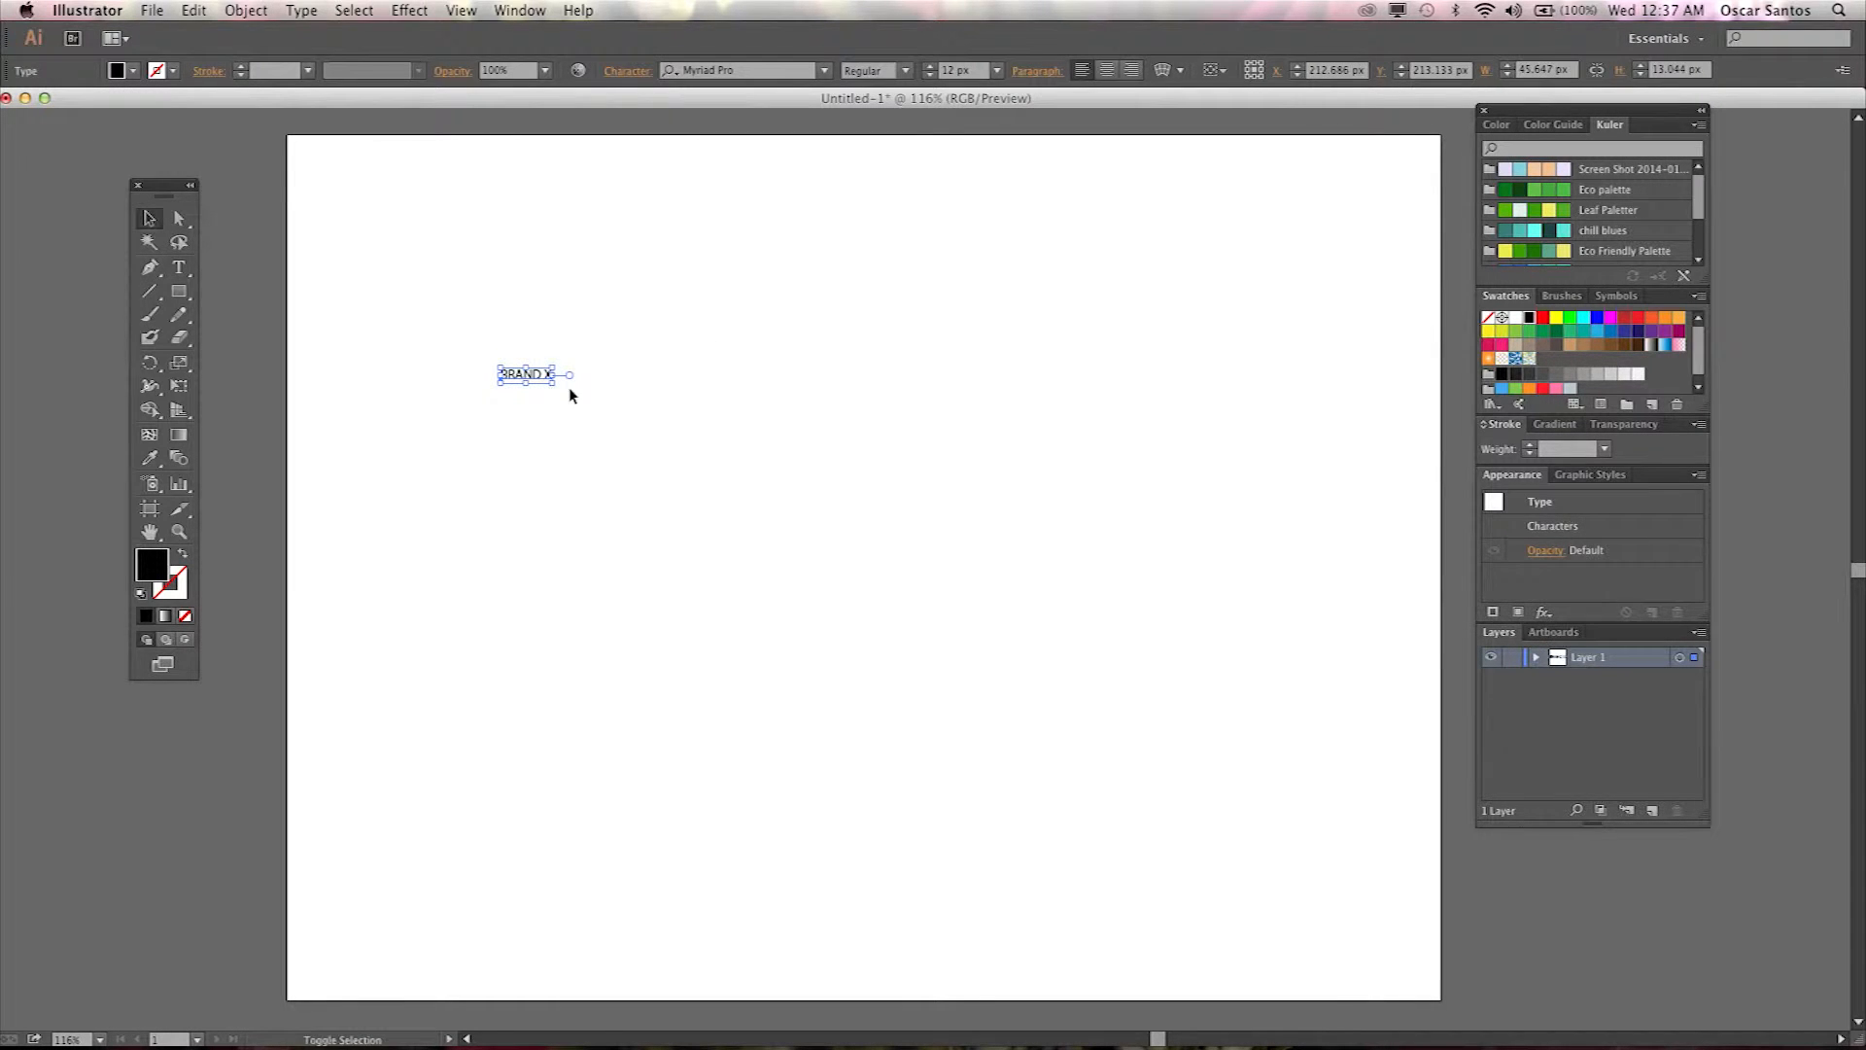
{"action": "left_click_drag", "start_coordinate": [553, 382], "coordinate": [1113, 826]}
Add a second BRAND X point text below the first and scale it up to a similar size.
{"action": "left_click_drag", "start_coordinate": [179, 267], "coordinate": [222, 274]}
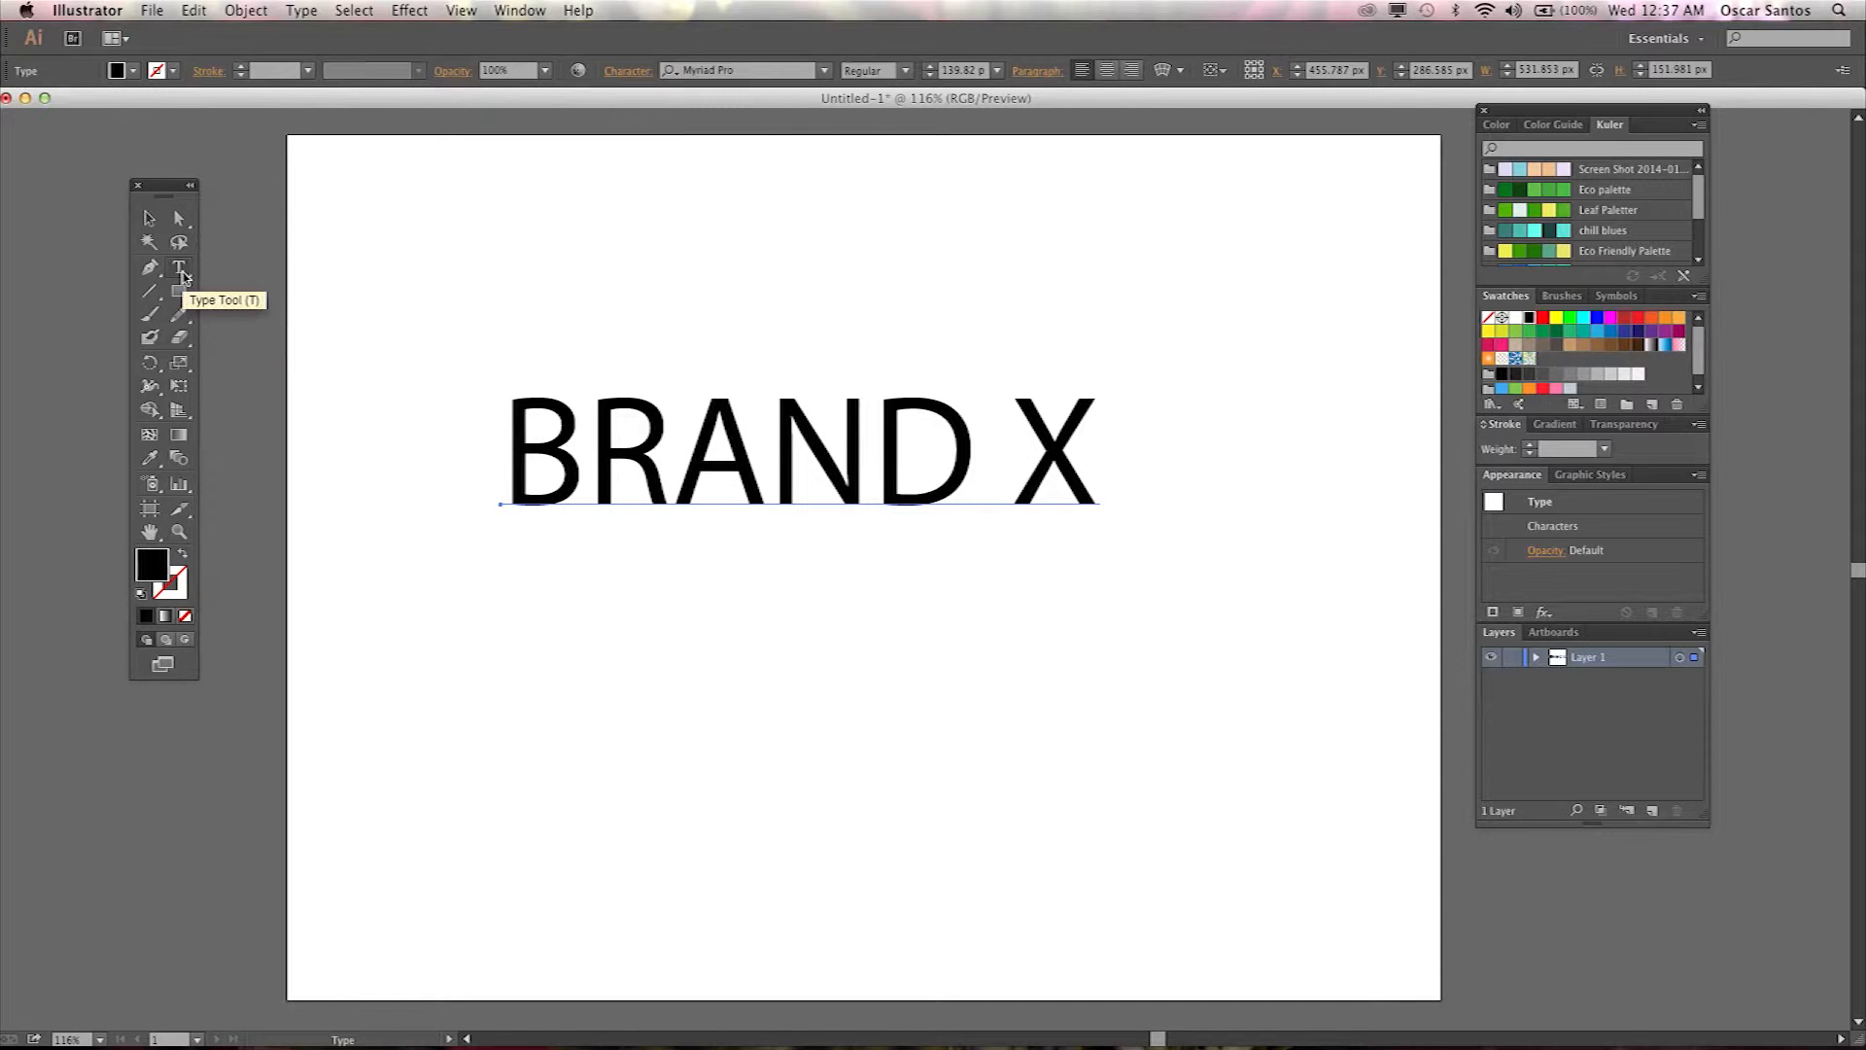
{"action": "left_click_drag", "start_coordinate": [183, 278], "coordinate": [223, 274]}
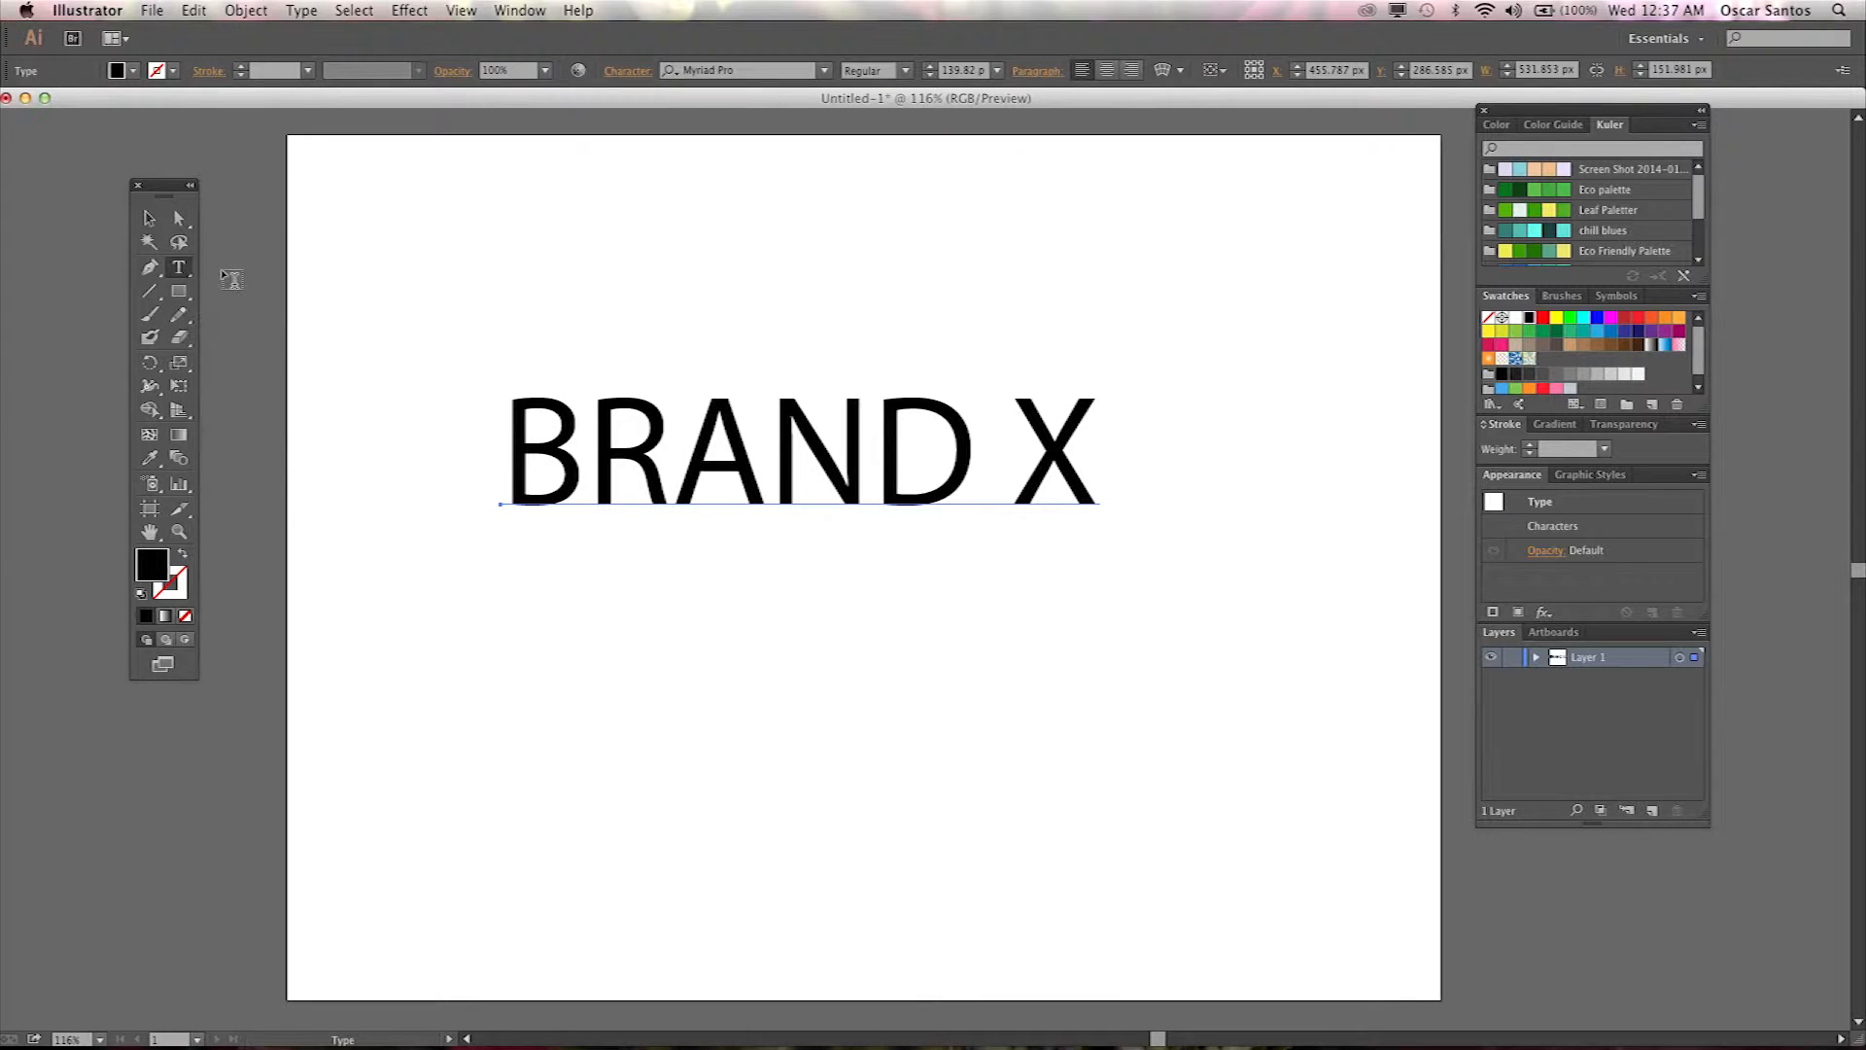
{"action": "left_click", "coordinate": [545, 764]}
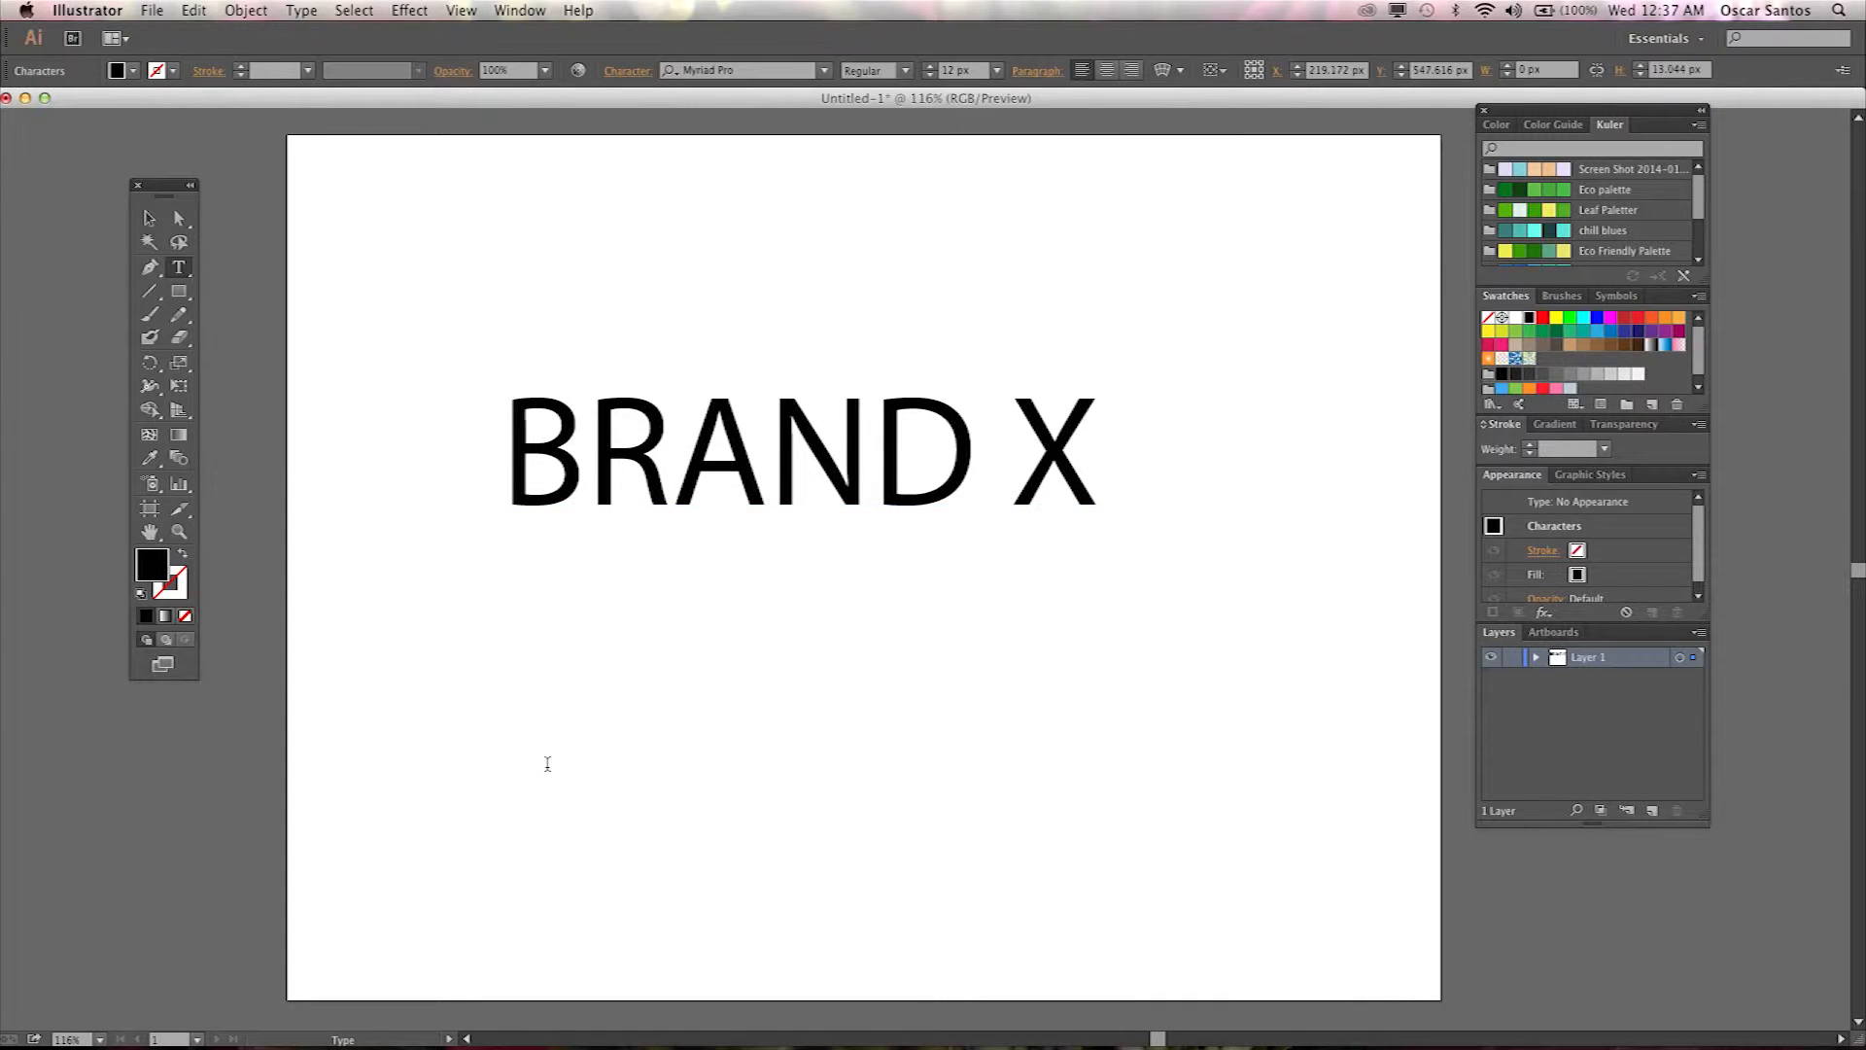
{"action": "type", "text": "BRAND X"}
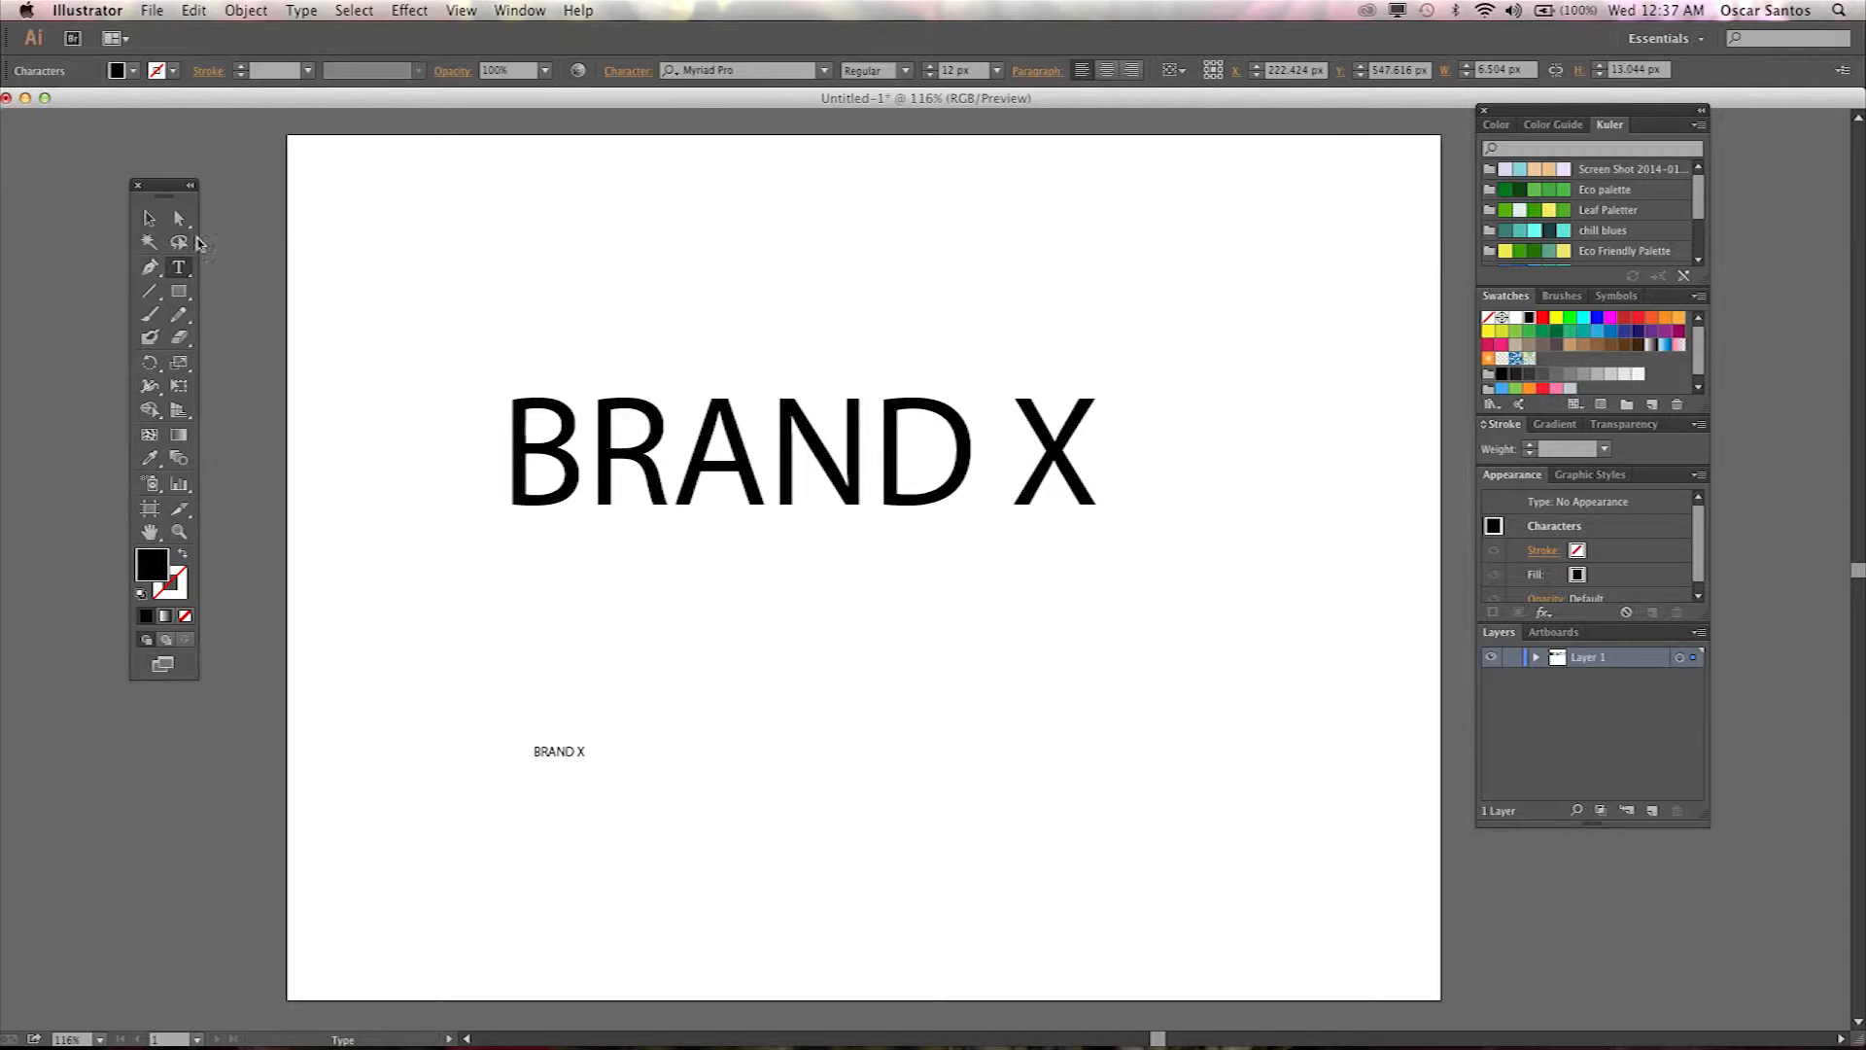
{"action": "left_click", "coordinate": [149, 220]}
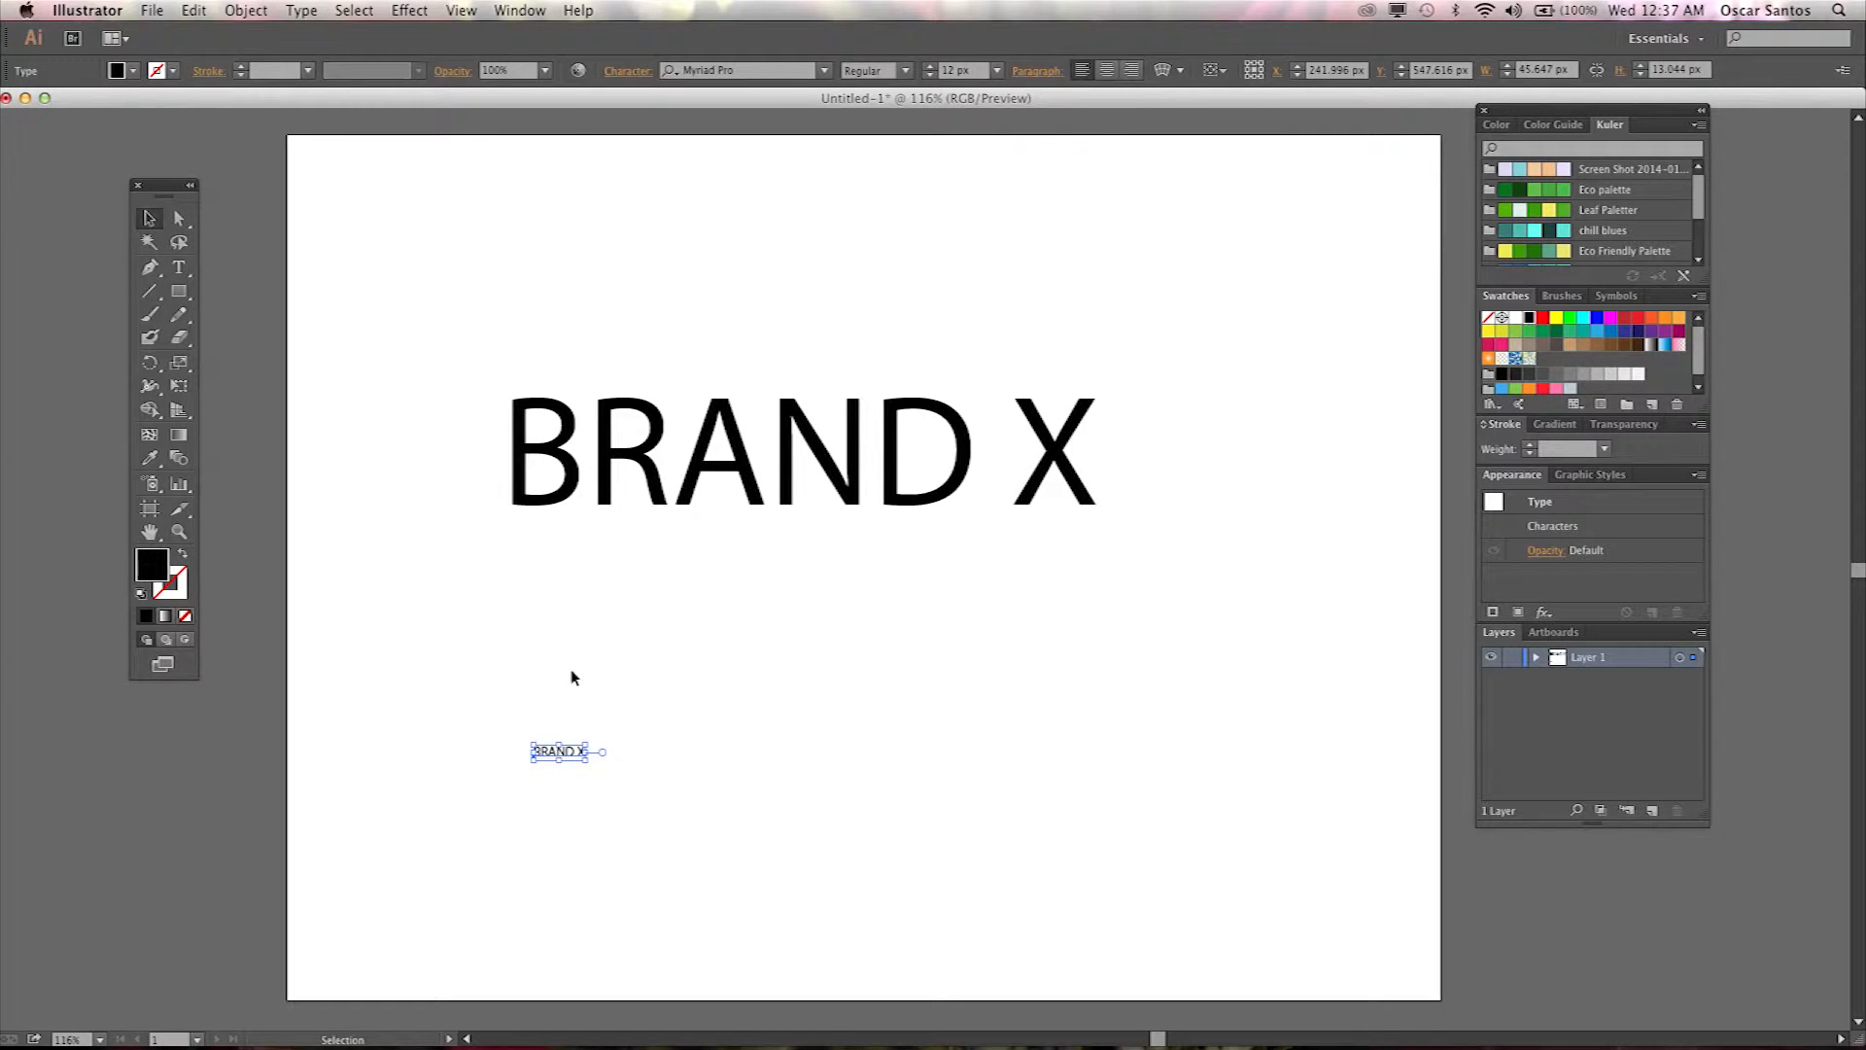
{"action": "left_click", "coordinate": [586, 745]}
{"action": "left_click_drag", "start_coordinate": [586, 745], "coordinate": [1095, 529]}
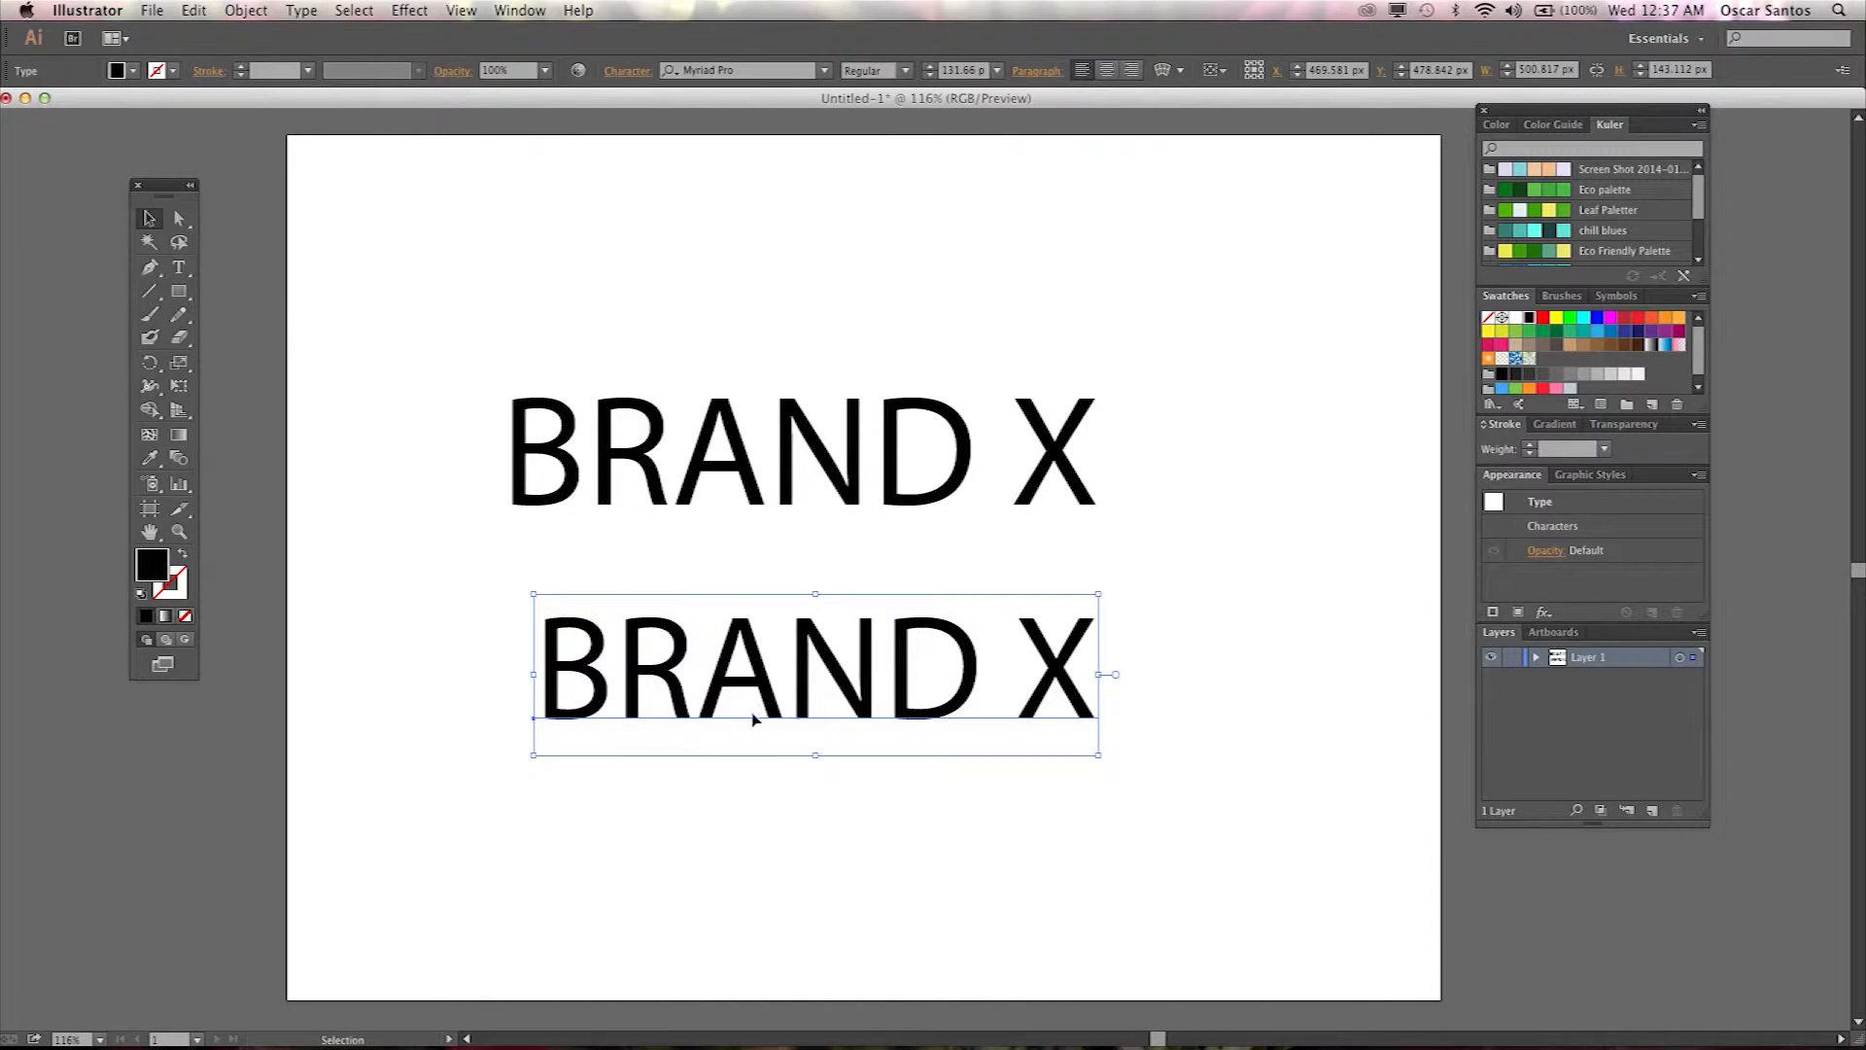
Move both BRAND X texts higher on the artboard.
{"action": "left_click_drag", "start_coordinate": [749, 404], "coordinate": [783, 199]}
{"action": "left_click_drag", "start_coordinate": [821, 669], "coordinate": [821, 501]}
Draw an area text frame below the headings containing BRAND X, then move and widen the frame.
{"action": "left_click", "coordinate": [179, 268]}
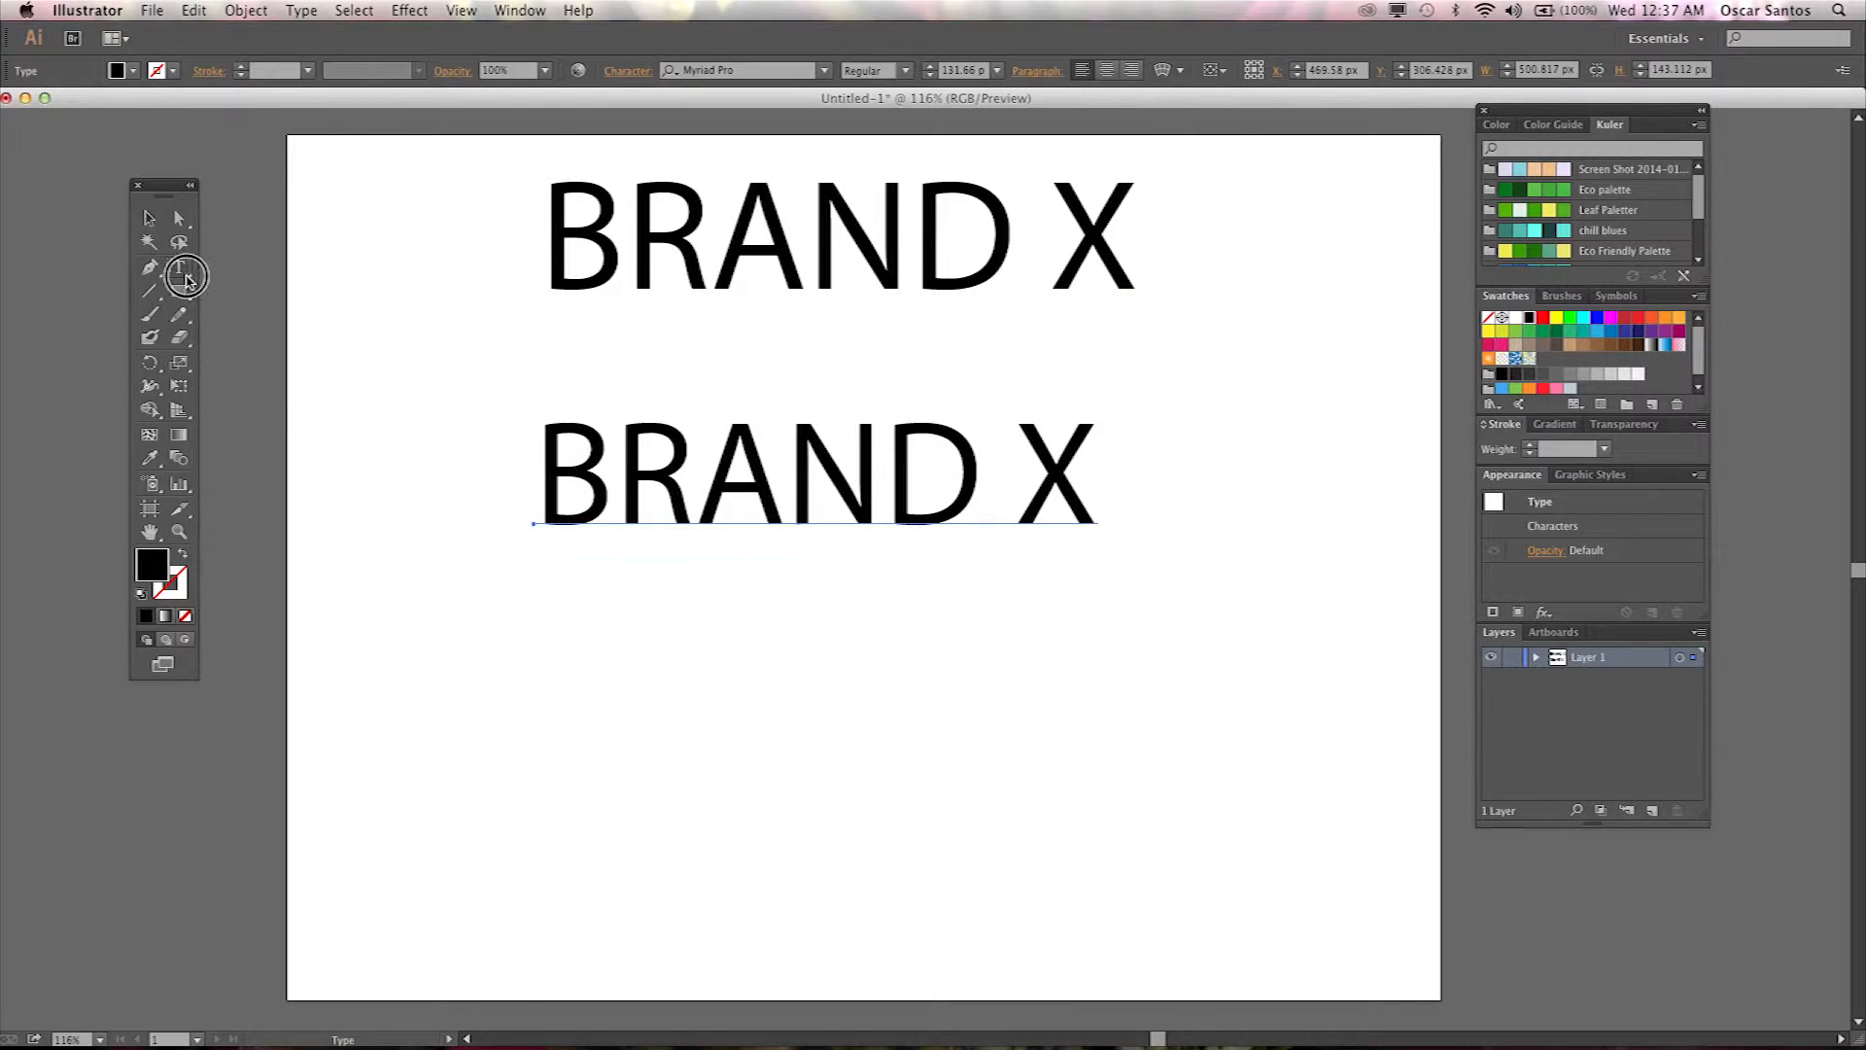
{"action": "left_click_drag", "start_coordinate": [515, 682], "coordinate": [867, 881]}
{"action": "type", "text": "BRAND"}
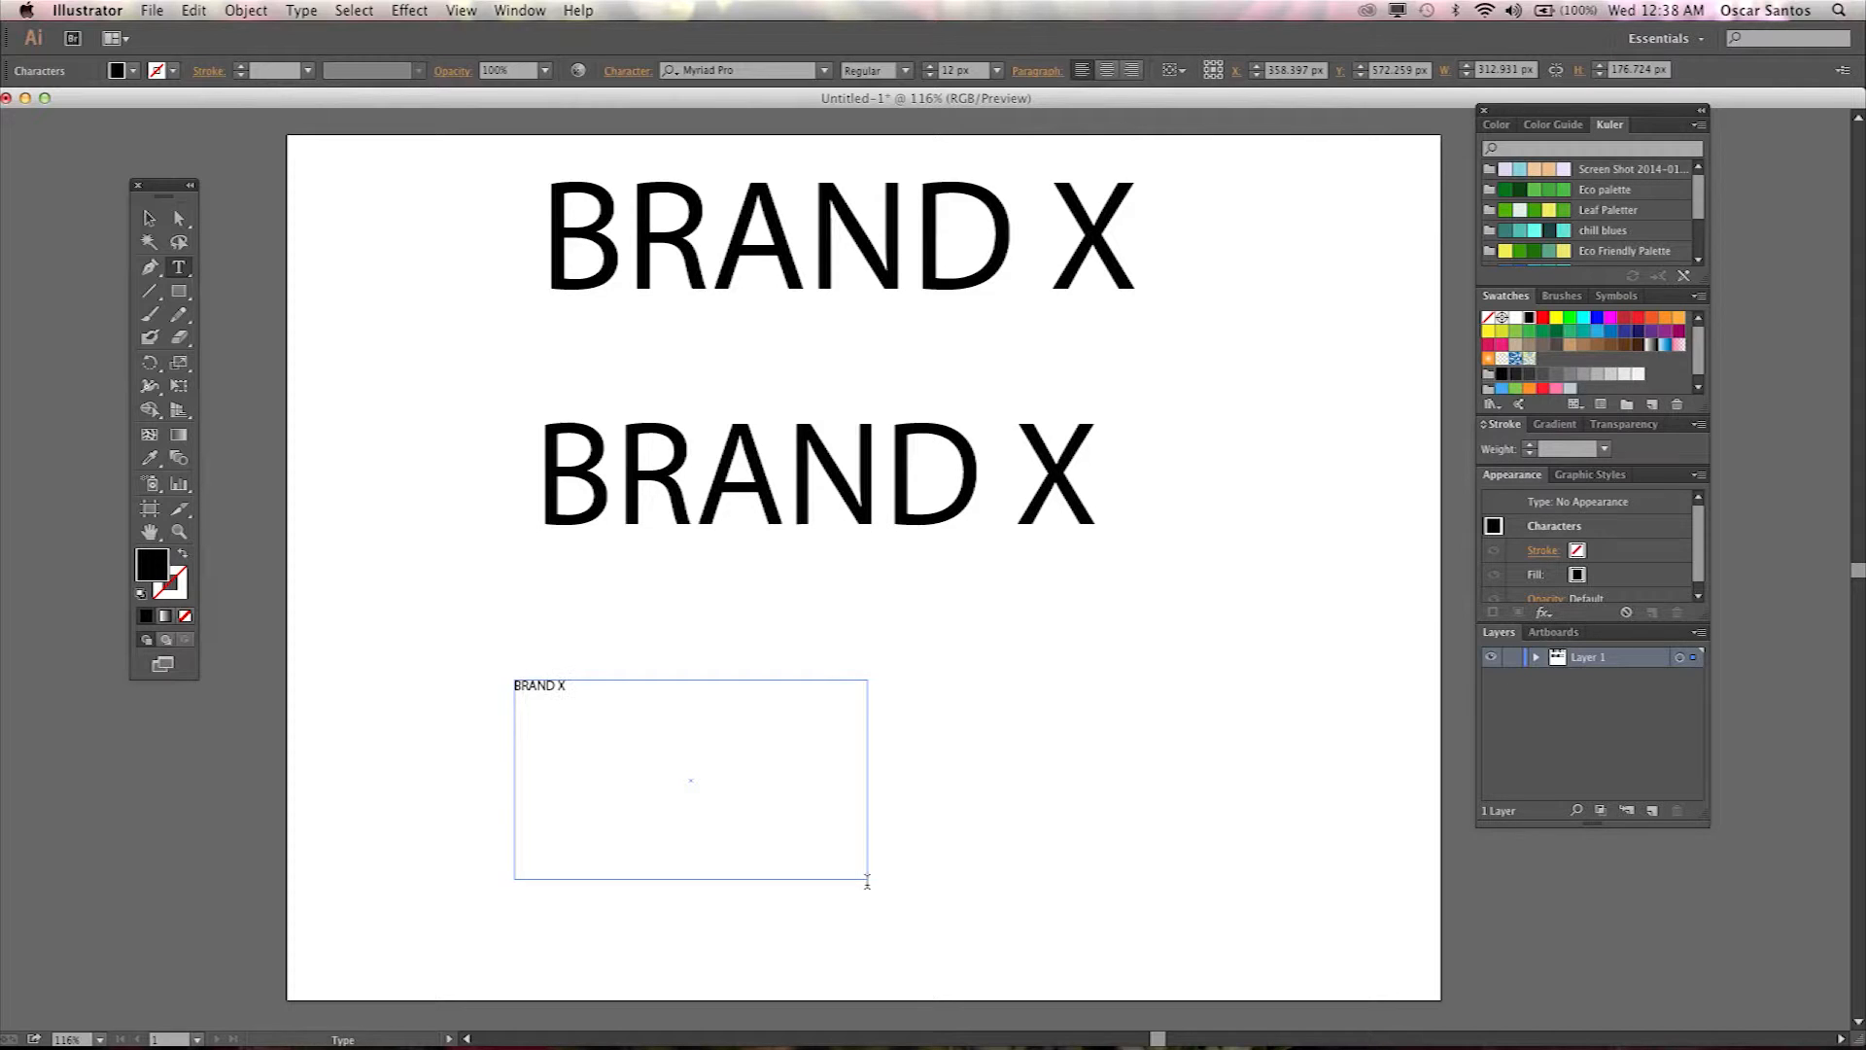
{"action": "type", "text": " X"}
{"action": "left_click", "coordinate": [149, 218]}
{"action": "left_click_drag", "start_coordinate": [552, 685], "coordinate": [592, 658]}
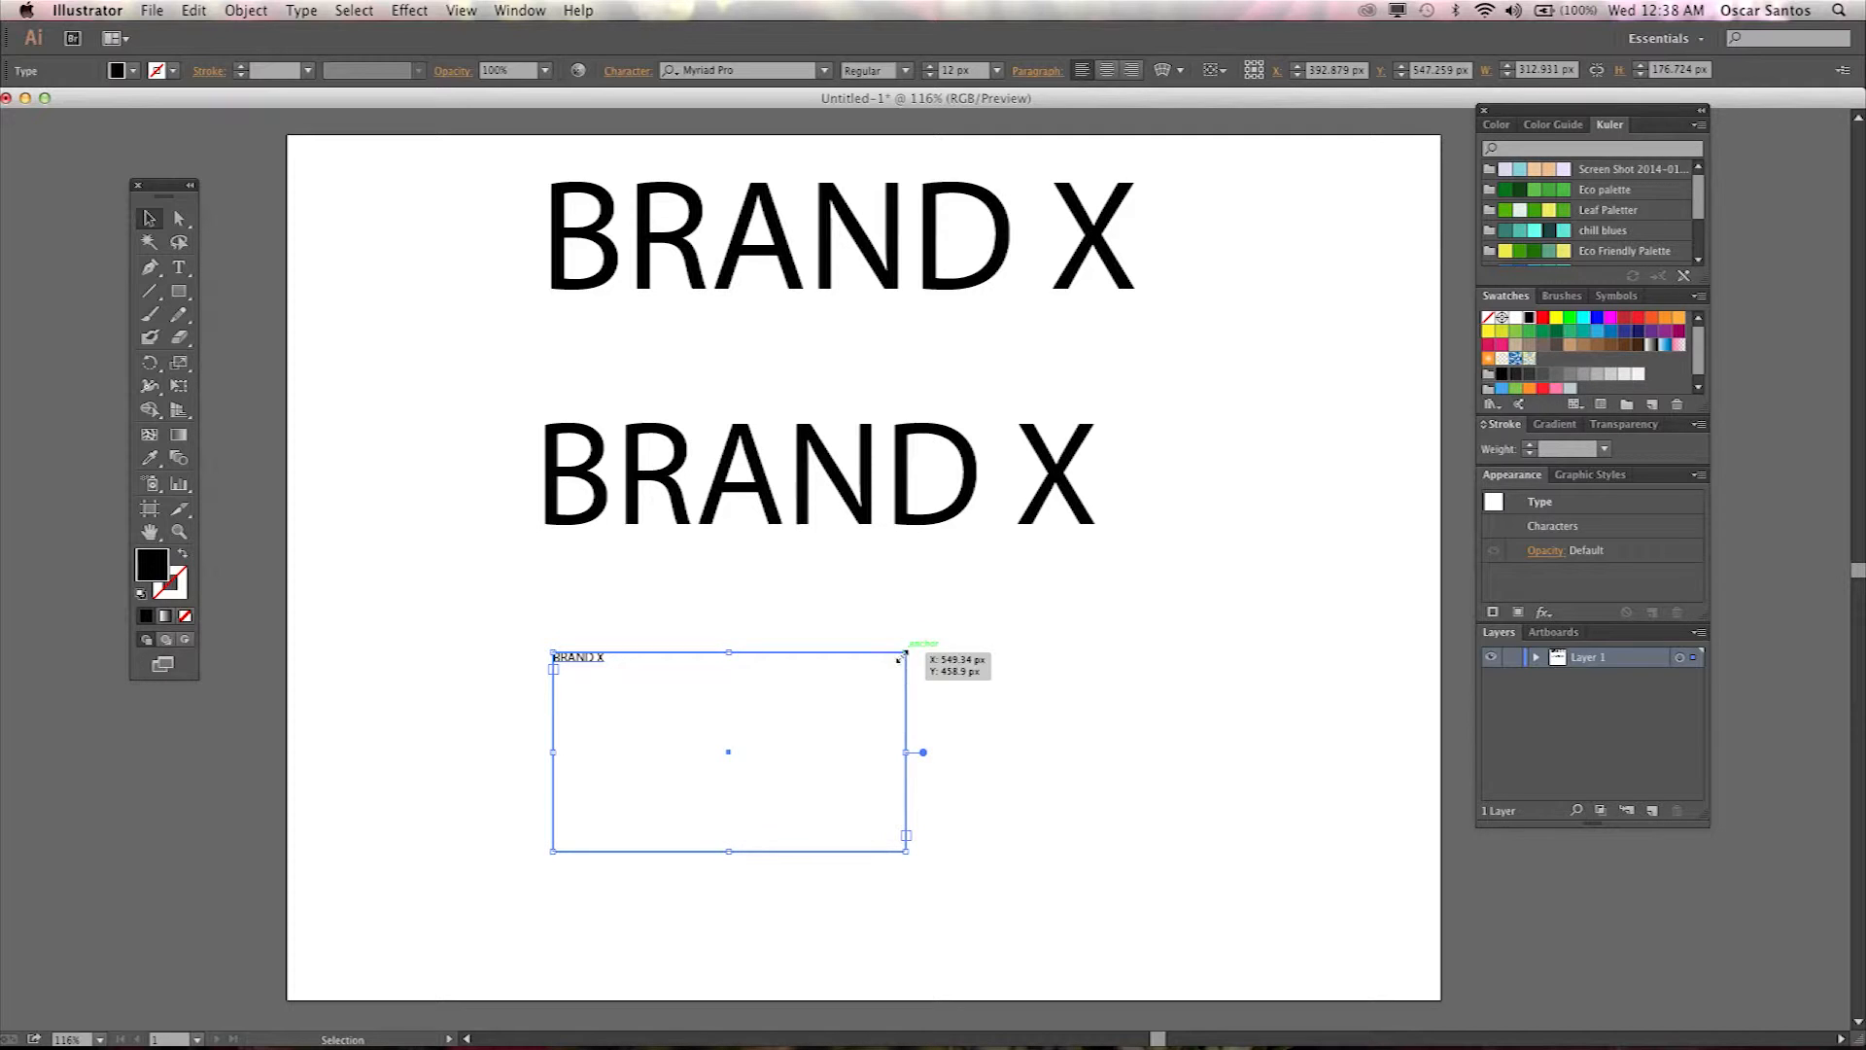
{"action": "left_click_drag", "start_coordinate": [901, 655], "coordinate": [1062, 590]}
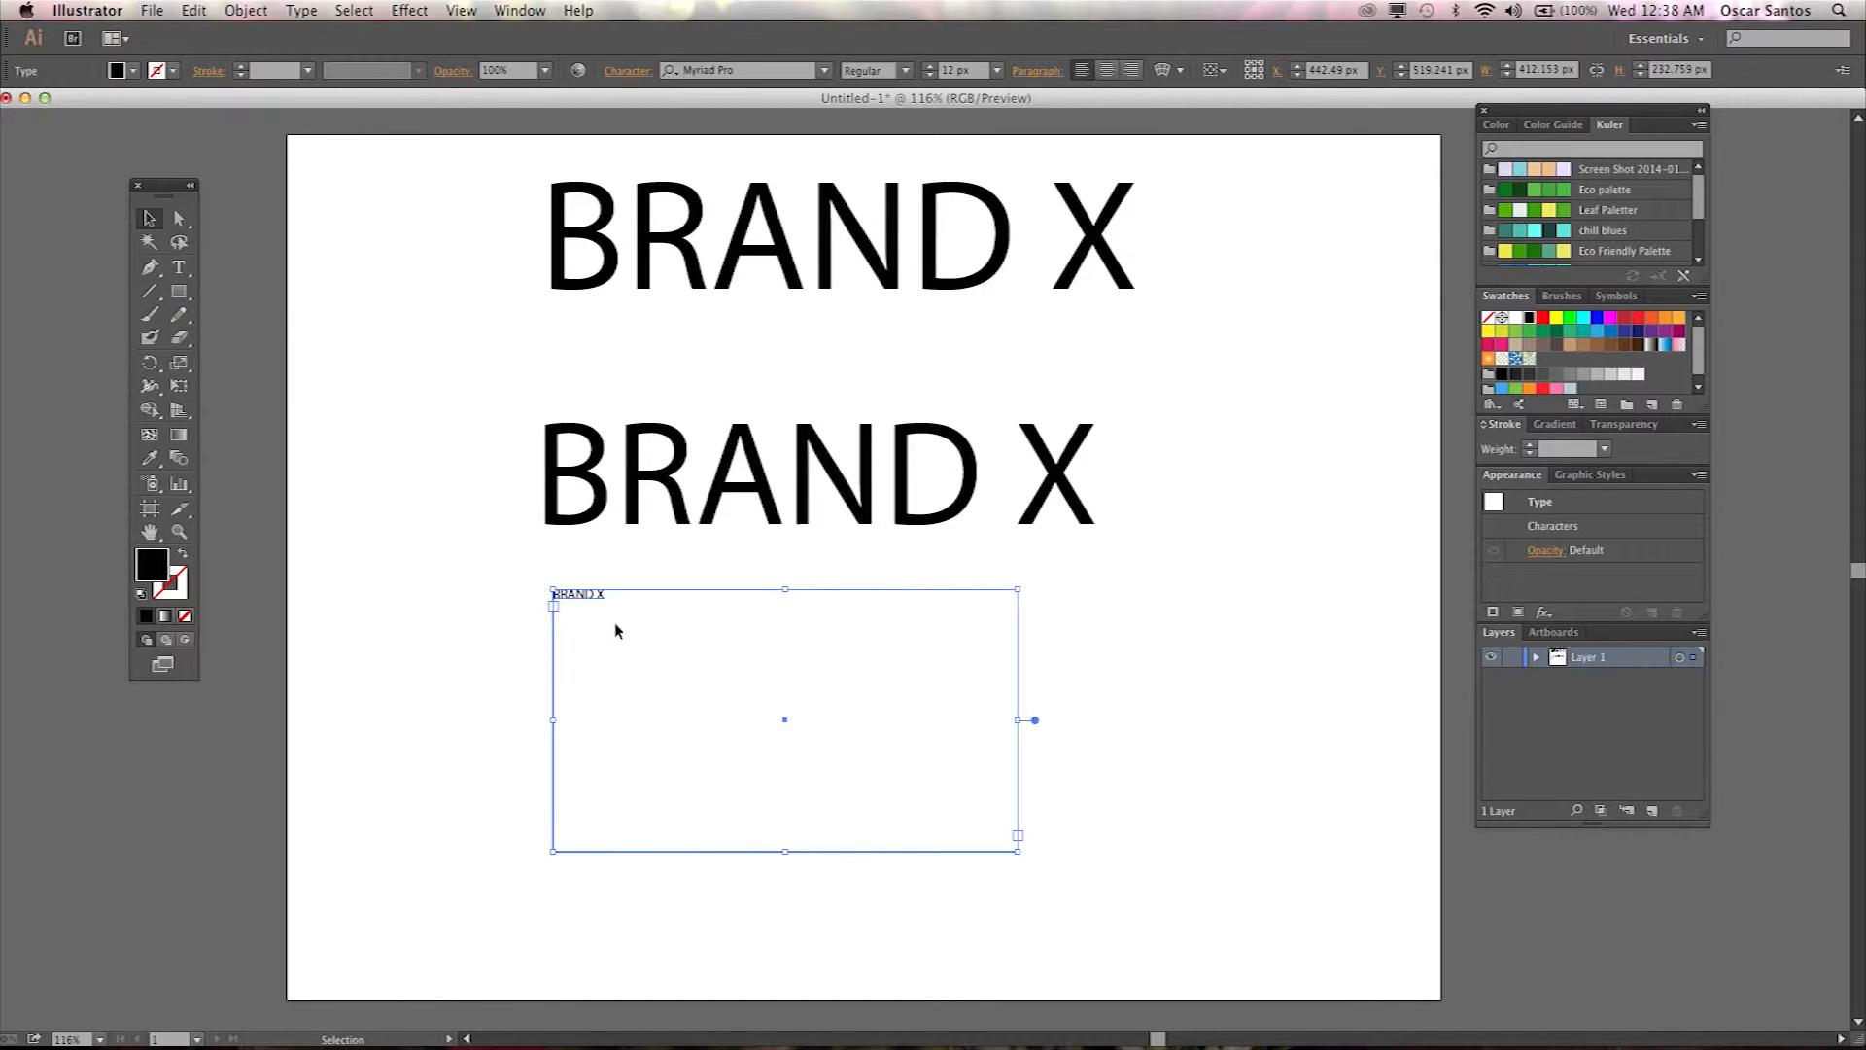
Delete the area text frame.
{"action": "left_click", "coordinate": [696, 259]}
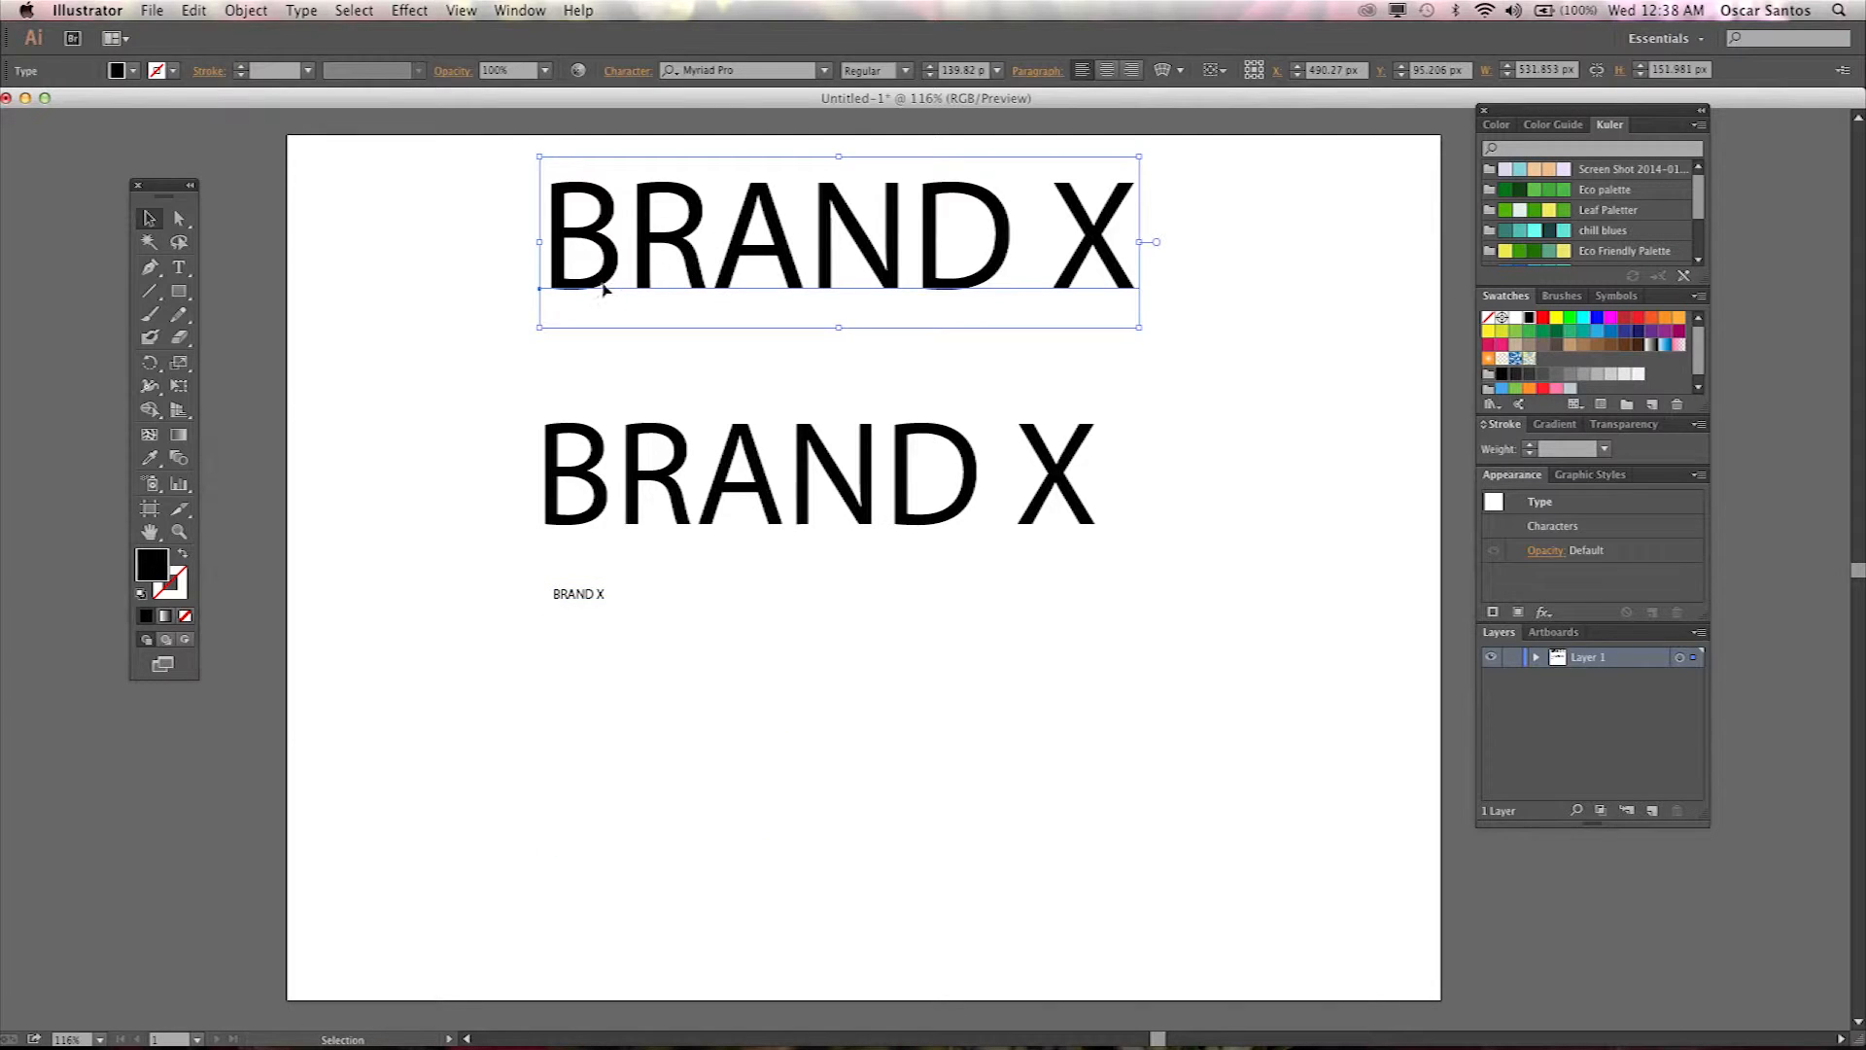
{"action": "left_click", "coordinate": [582, 600]}
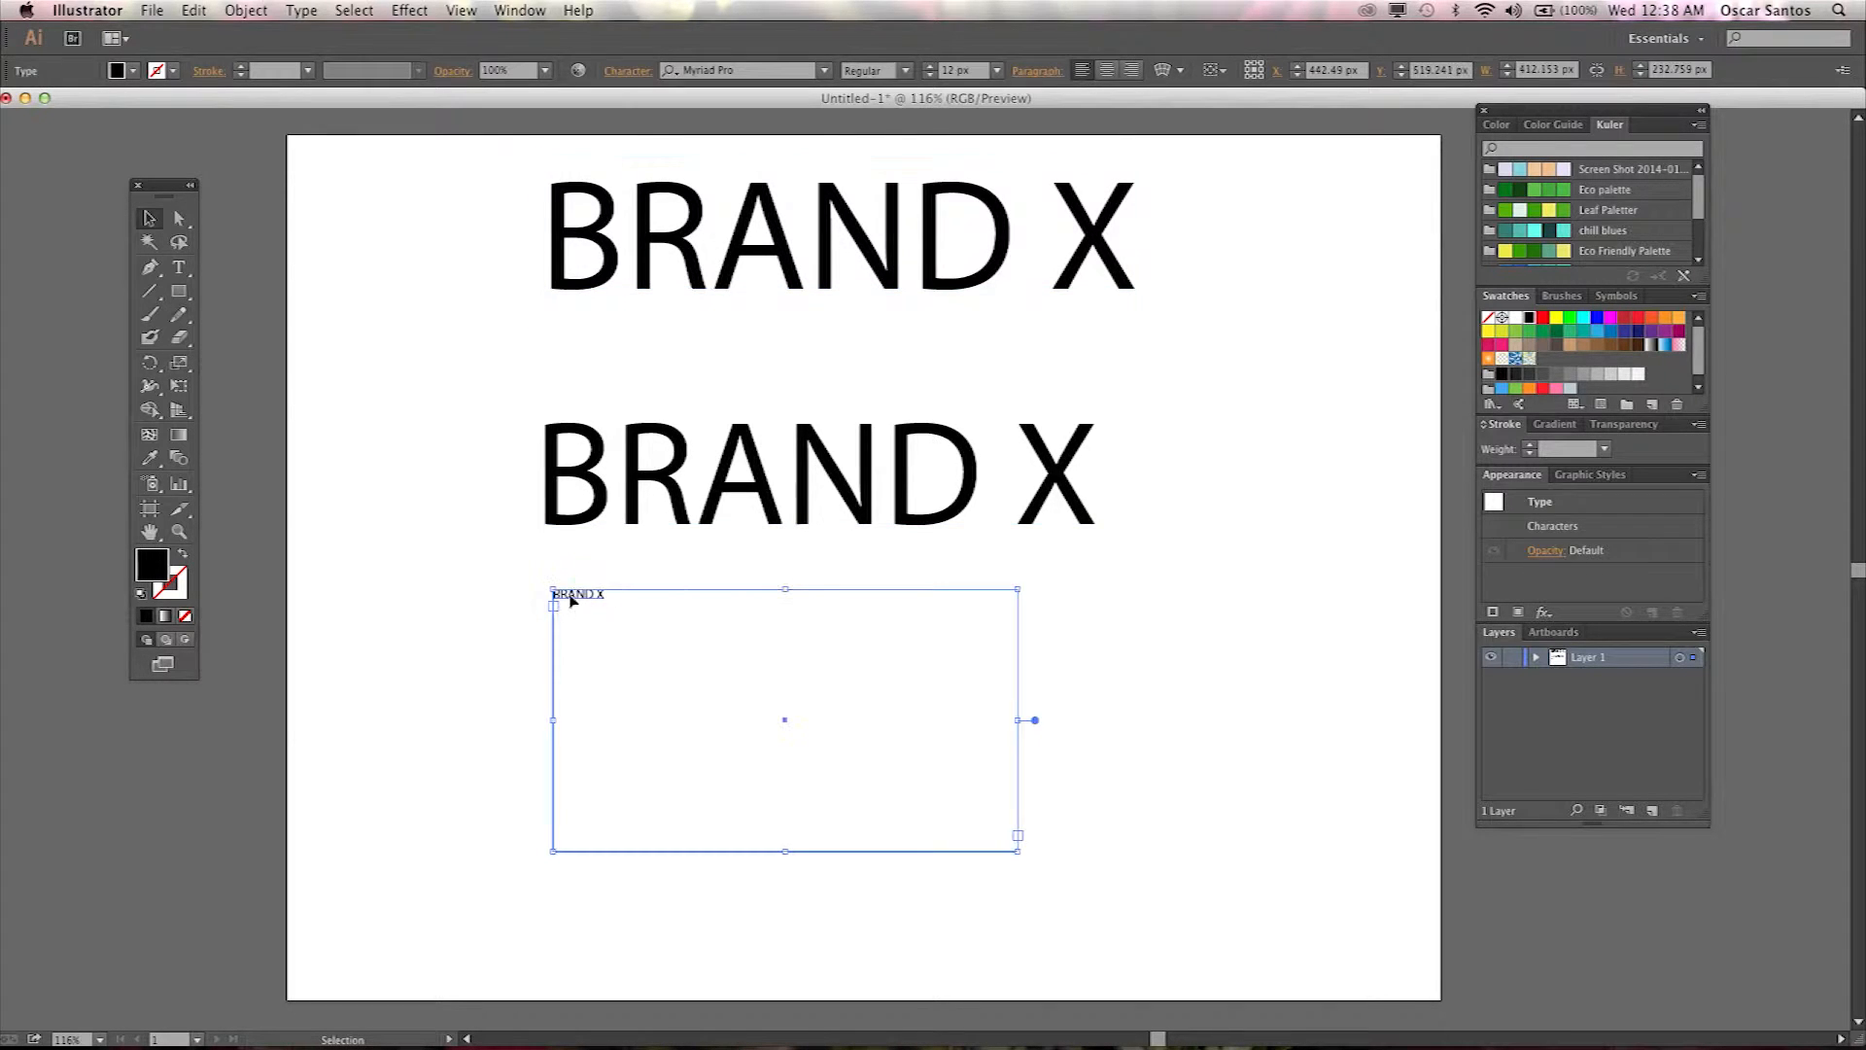
{"action": "left_click", "coordinate": [705, 755]}
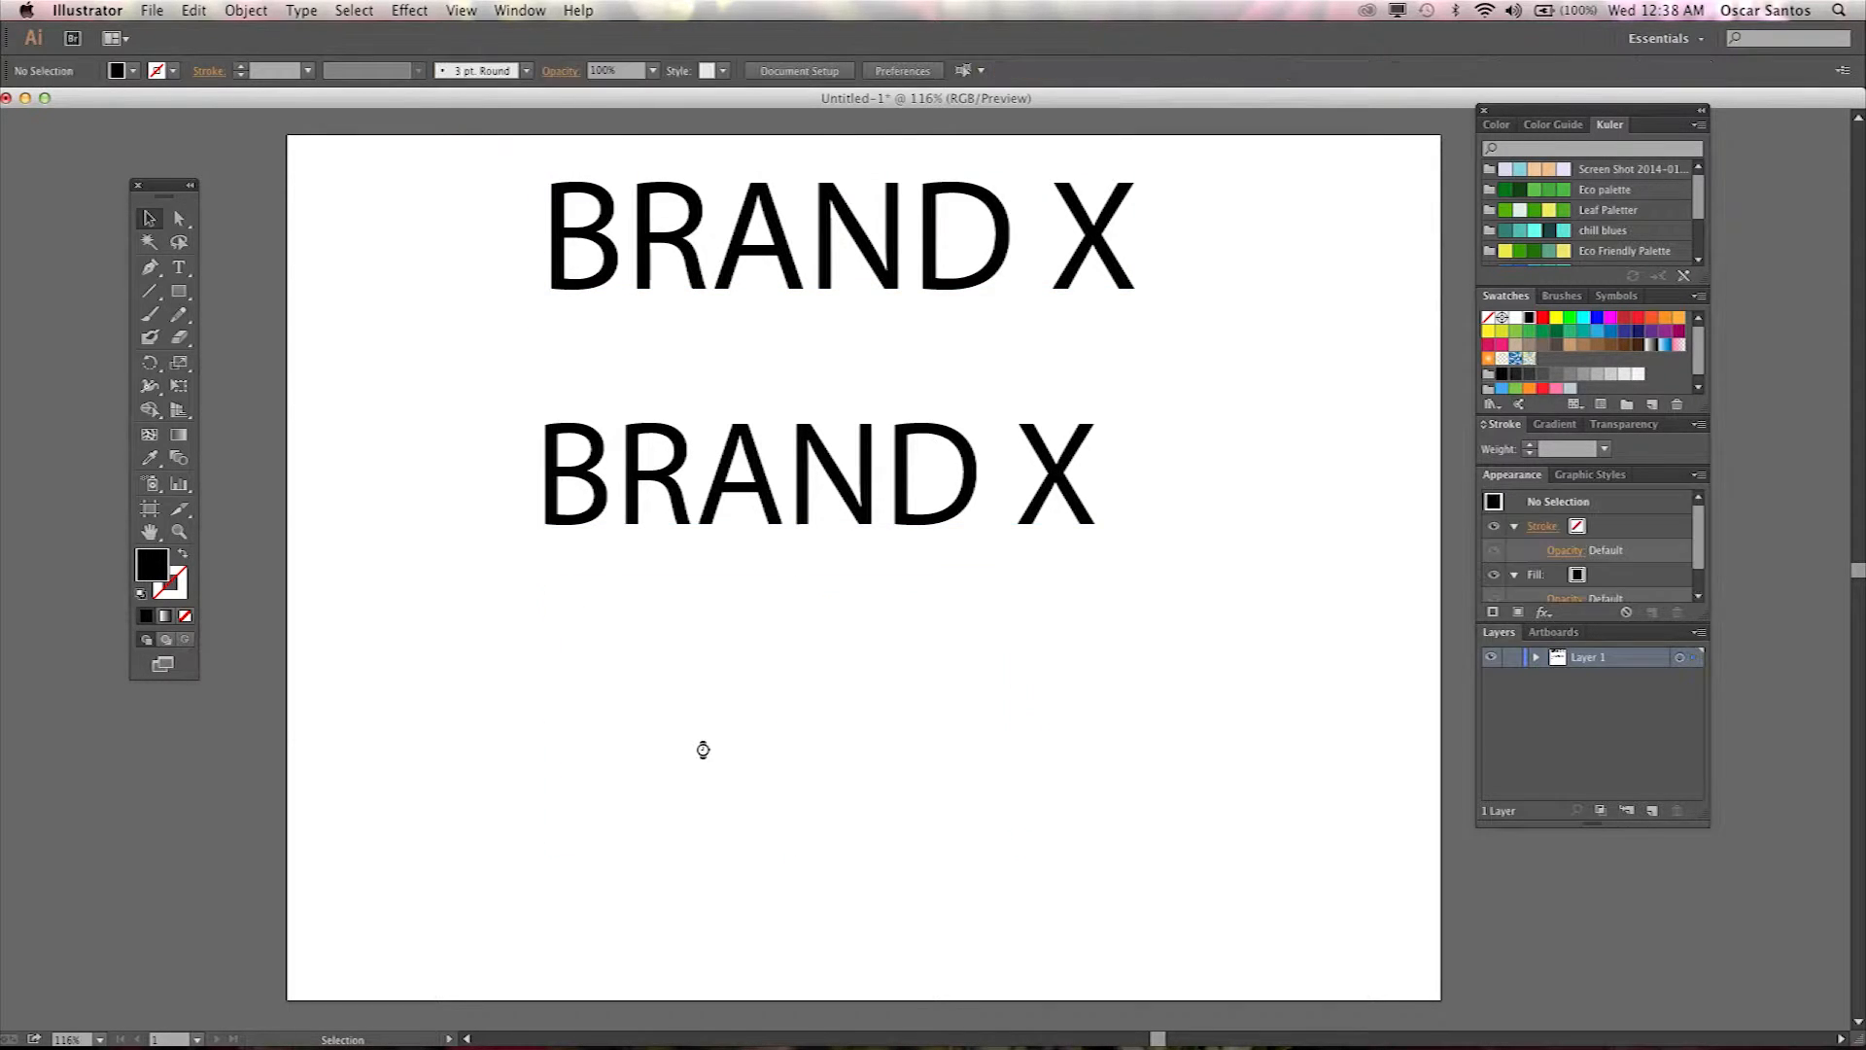
Reposition both BRAND X texts lower so they sit evenly spaced on the artboard.
{"action": "left_click_drag", "start_coordinate": [735, 493], "coordinate": [731, 622]}
{"action": "left_click_drag", "start_coordinate": [783, 230], "coordinate": [761, 352]}
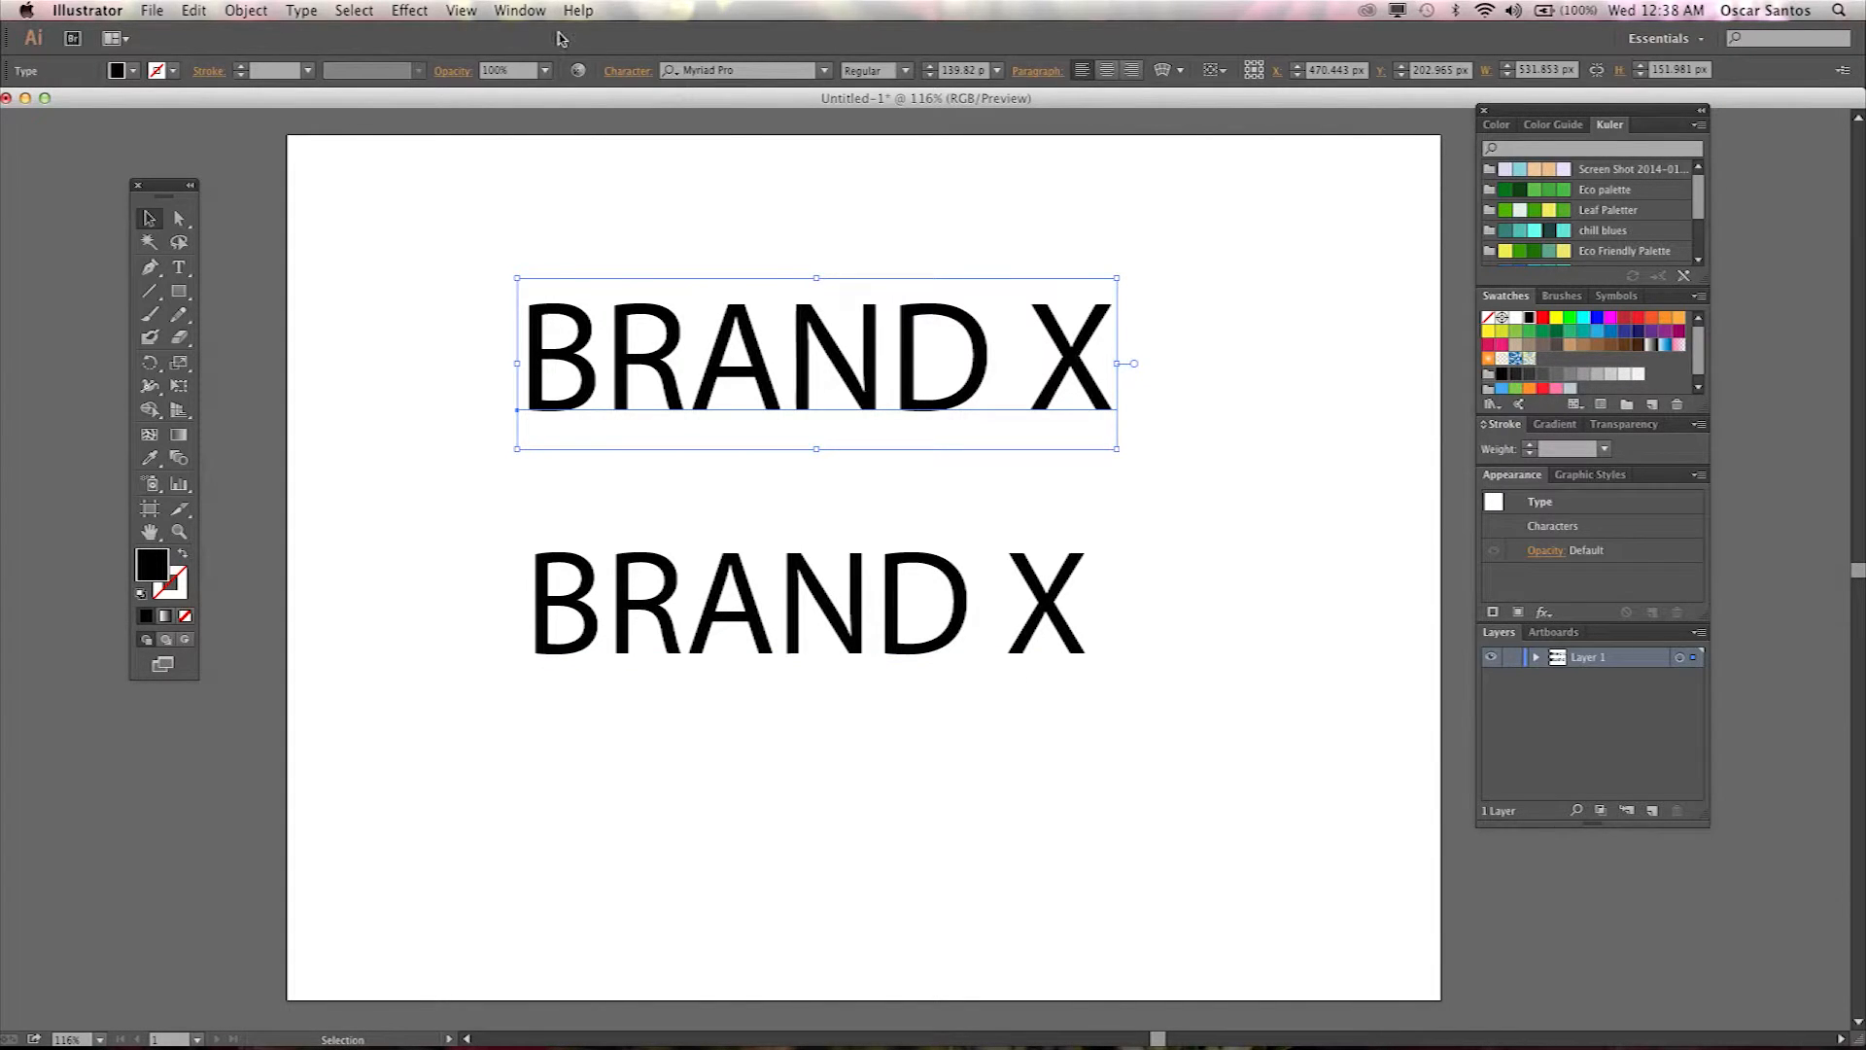
Open the Character panel, move it beside the text and expand it to show all options.
{"action": "left_click", "coordinate": [525, 12]}
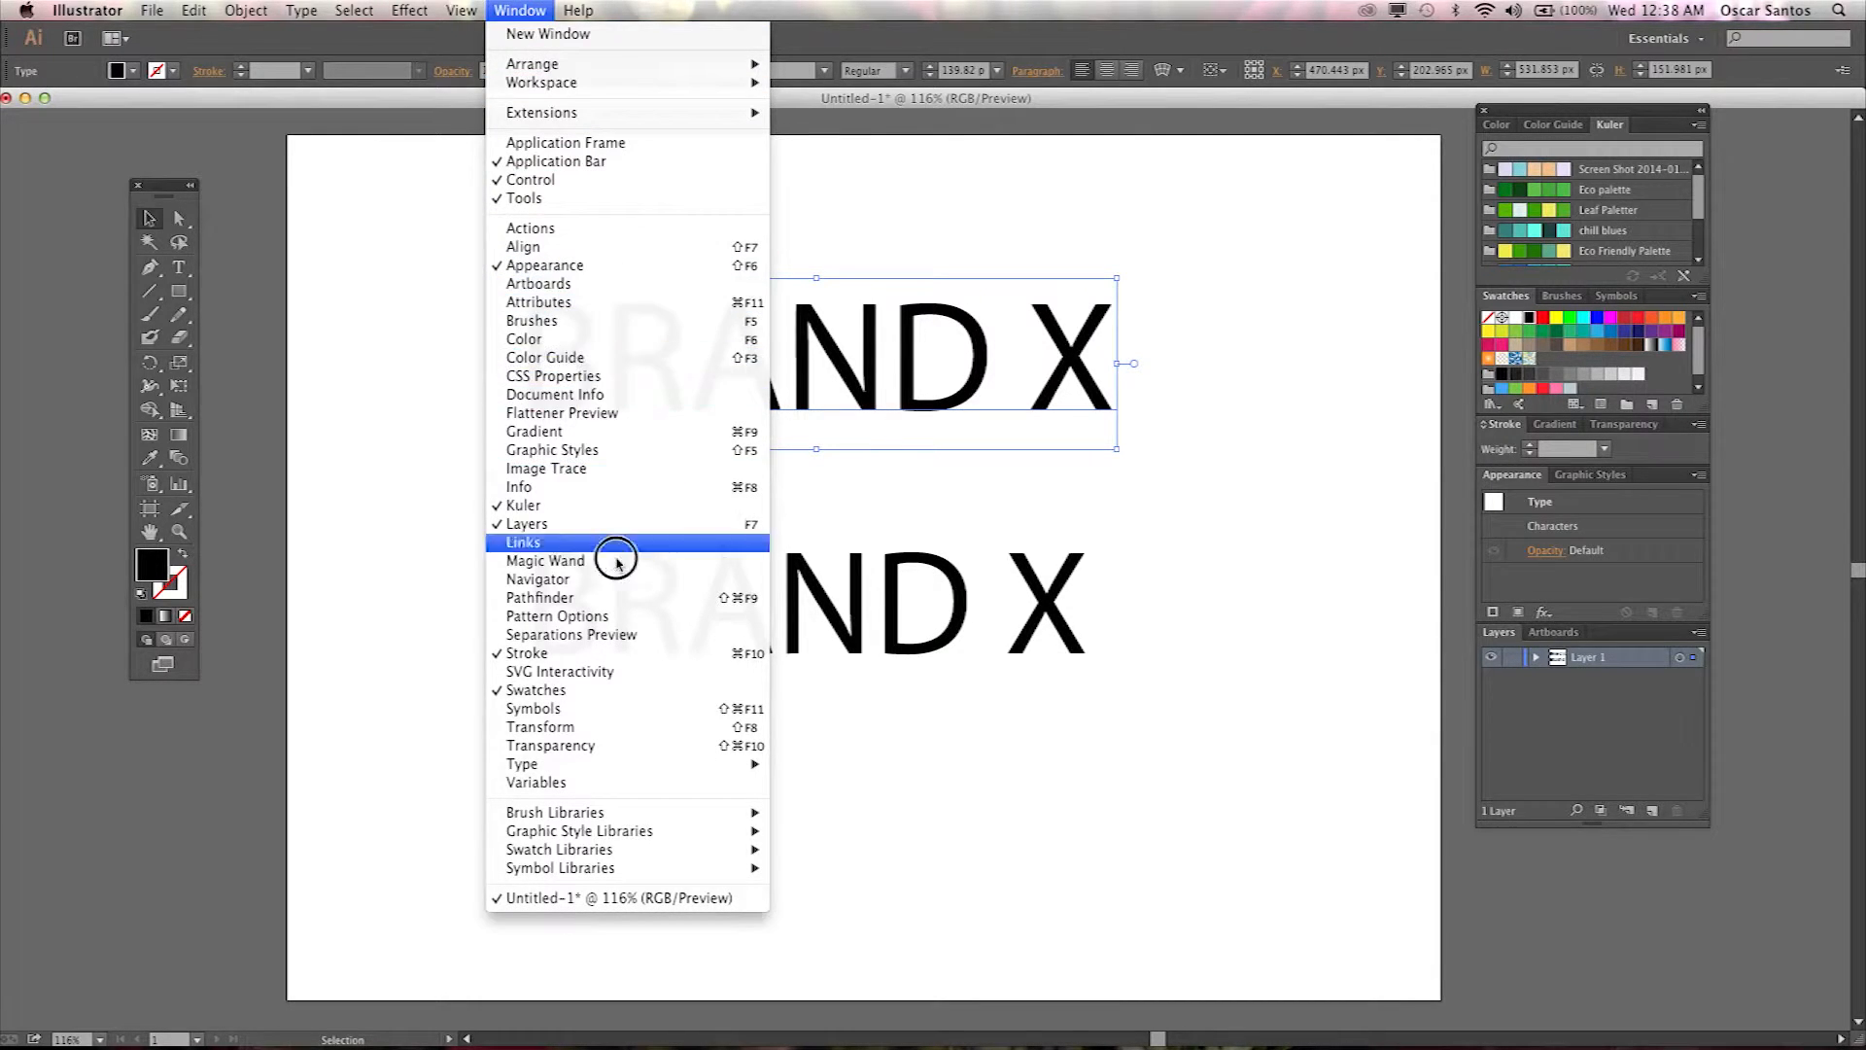
{"action": "mouse_move", "coordinate": [625, 763]}
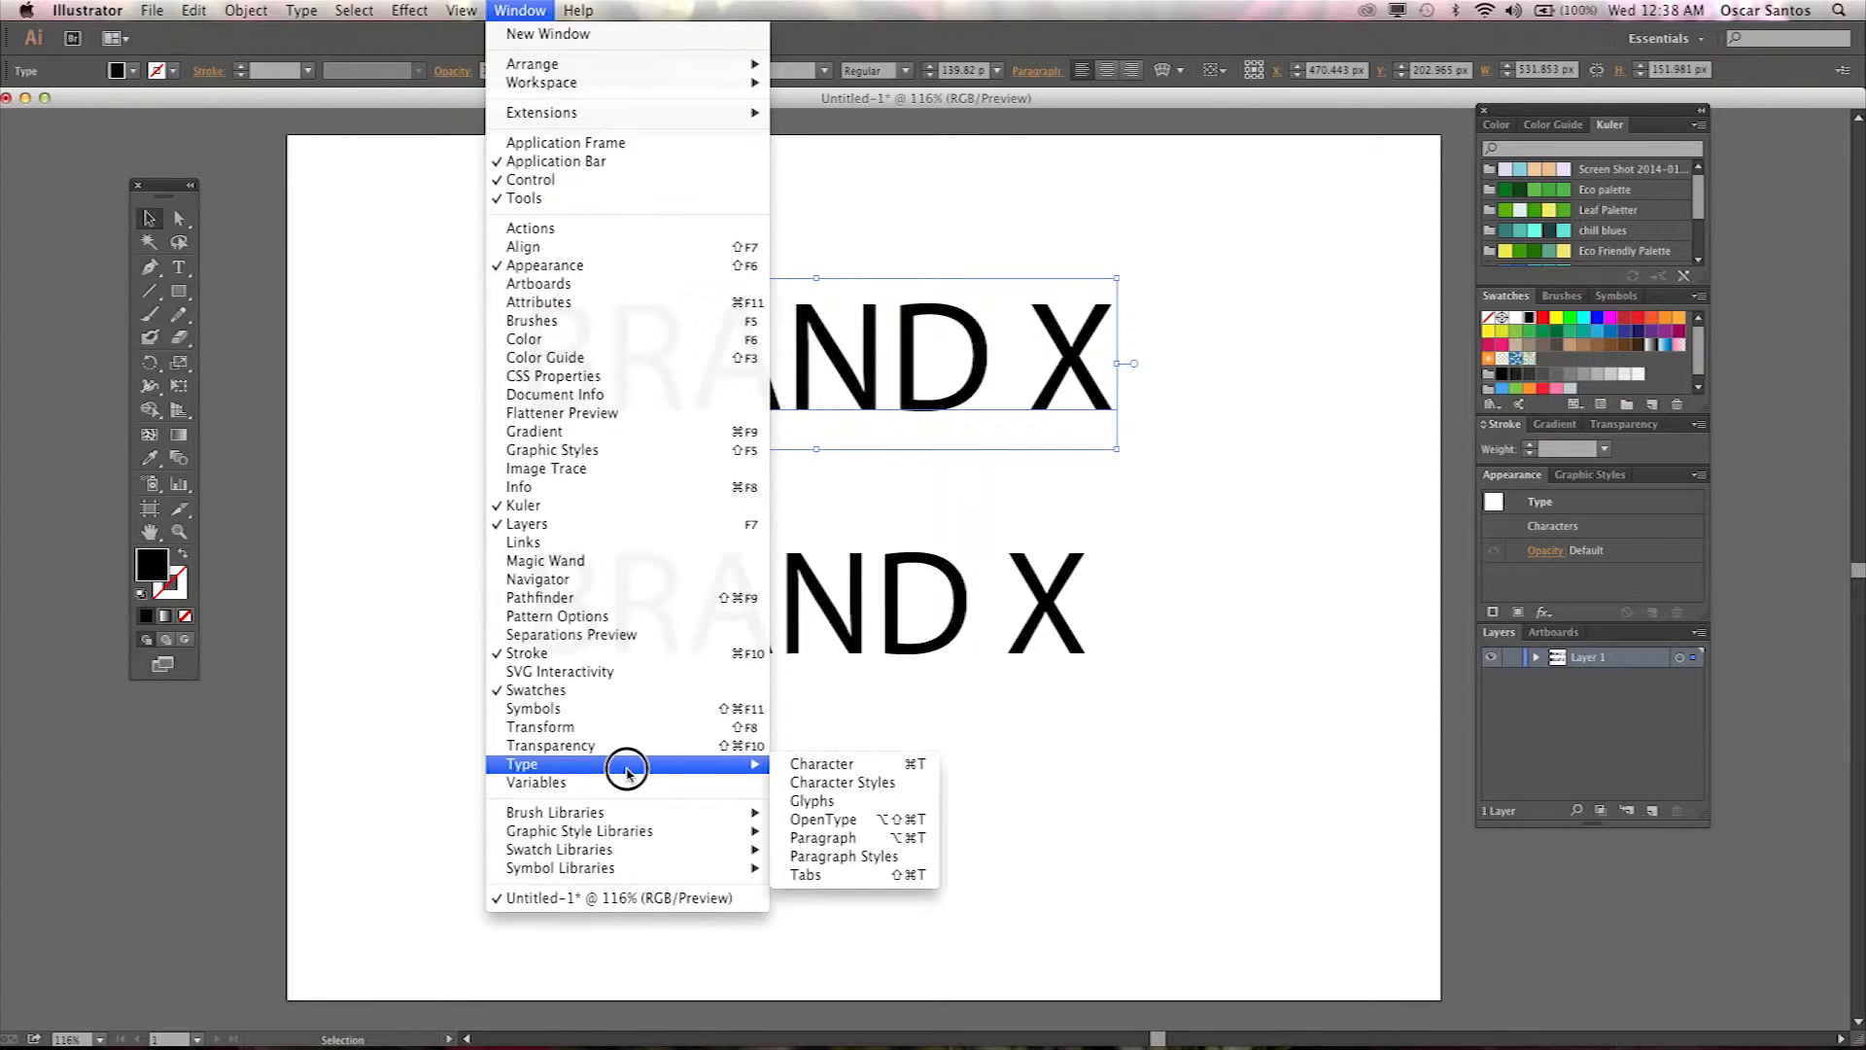
{"action": "left_click", "coordinate": [806, 766]}
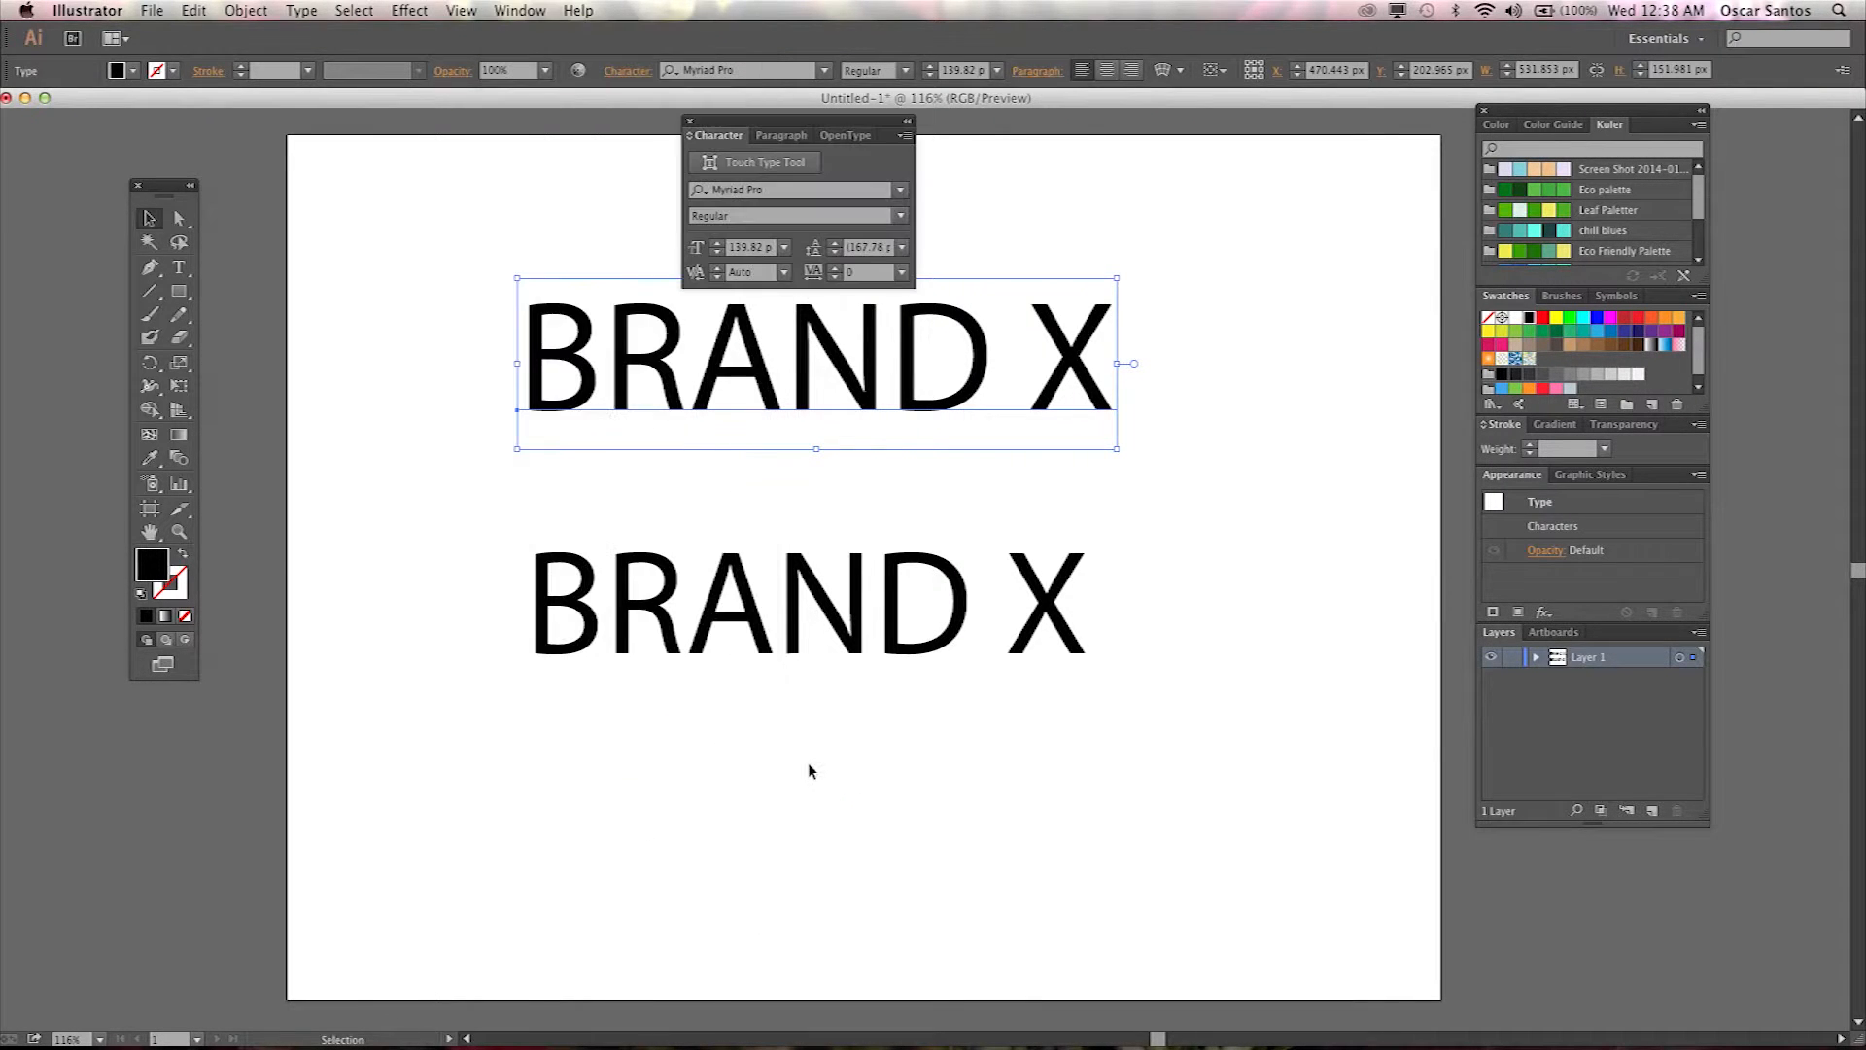
{"action": "left_click_drag", "start_coordinate": [756, 121], "coordinate": [1244, 261]}
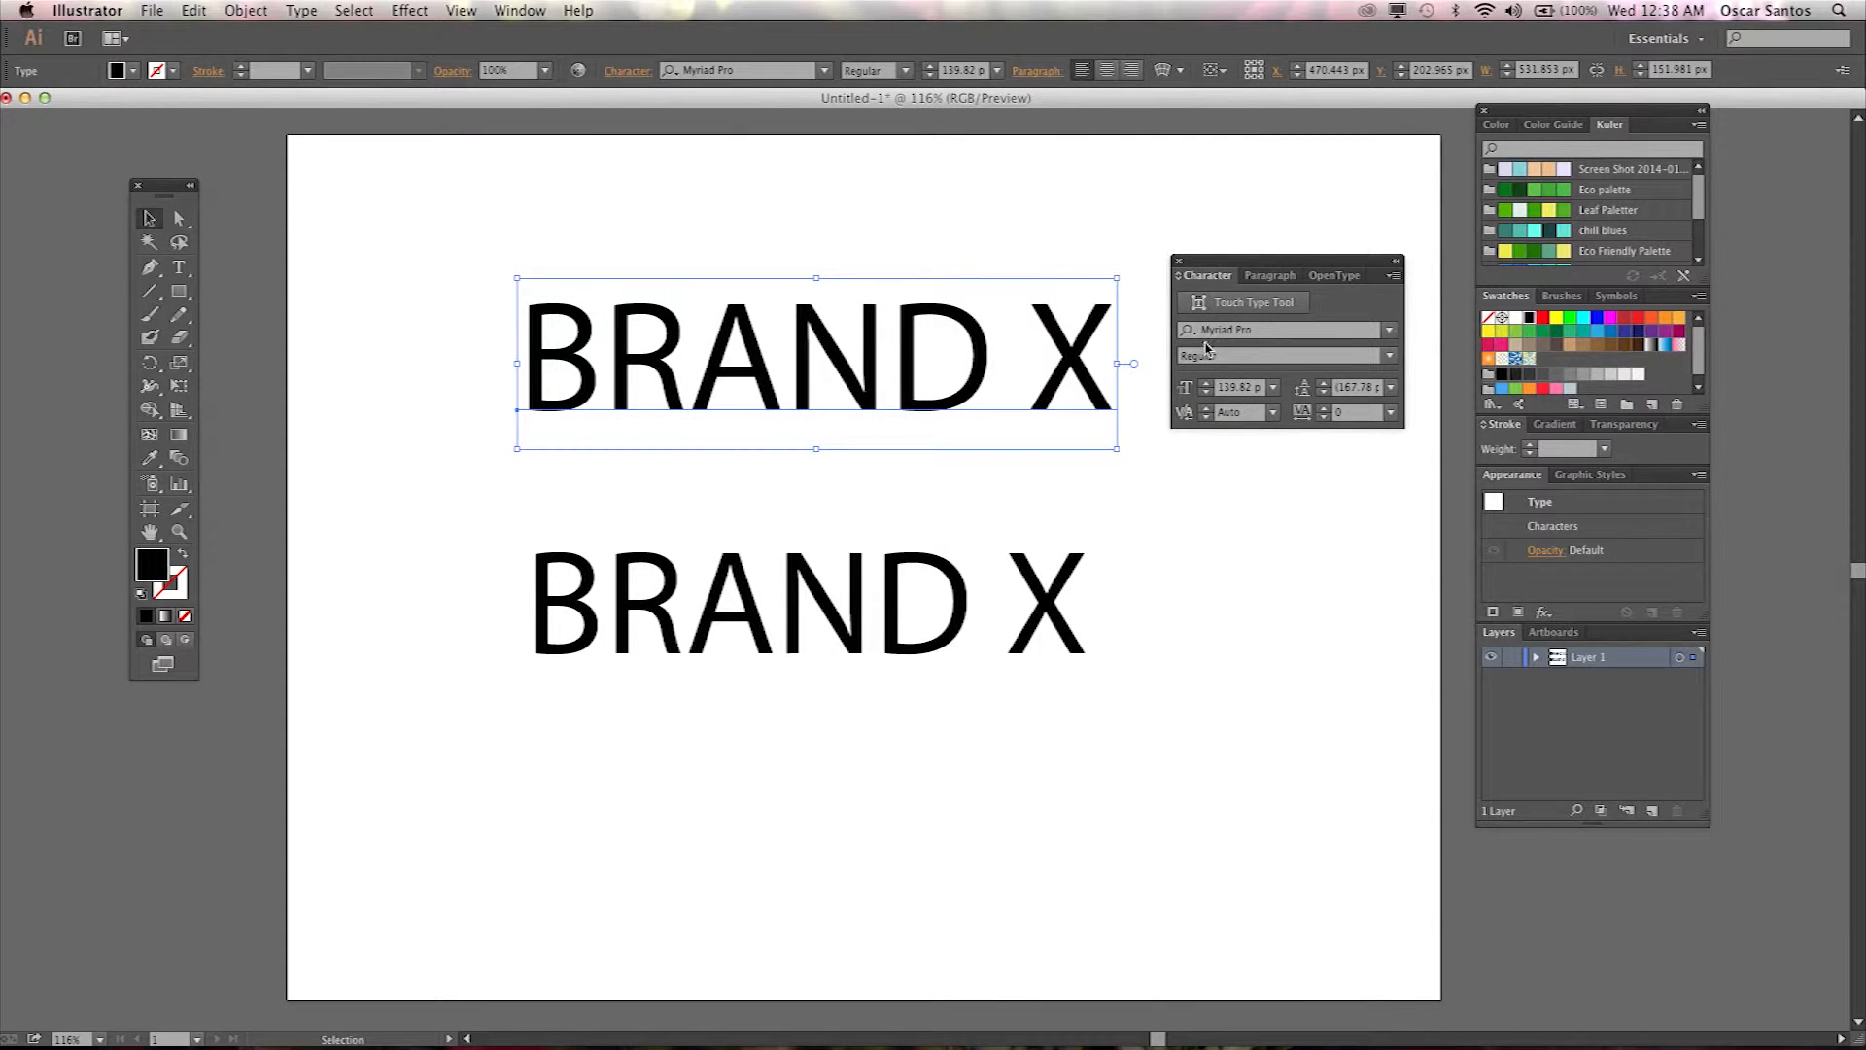
{"action": "left_click", "coordinate": [1394, 278]}
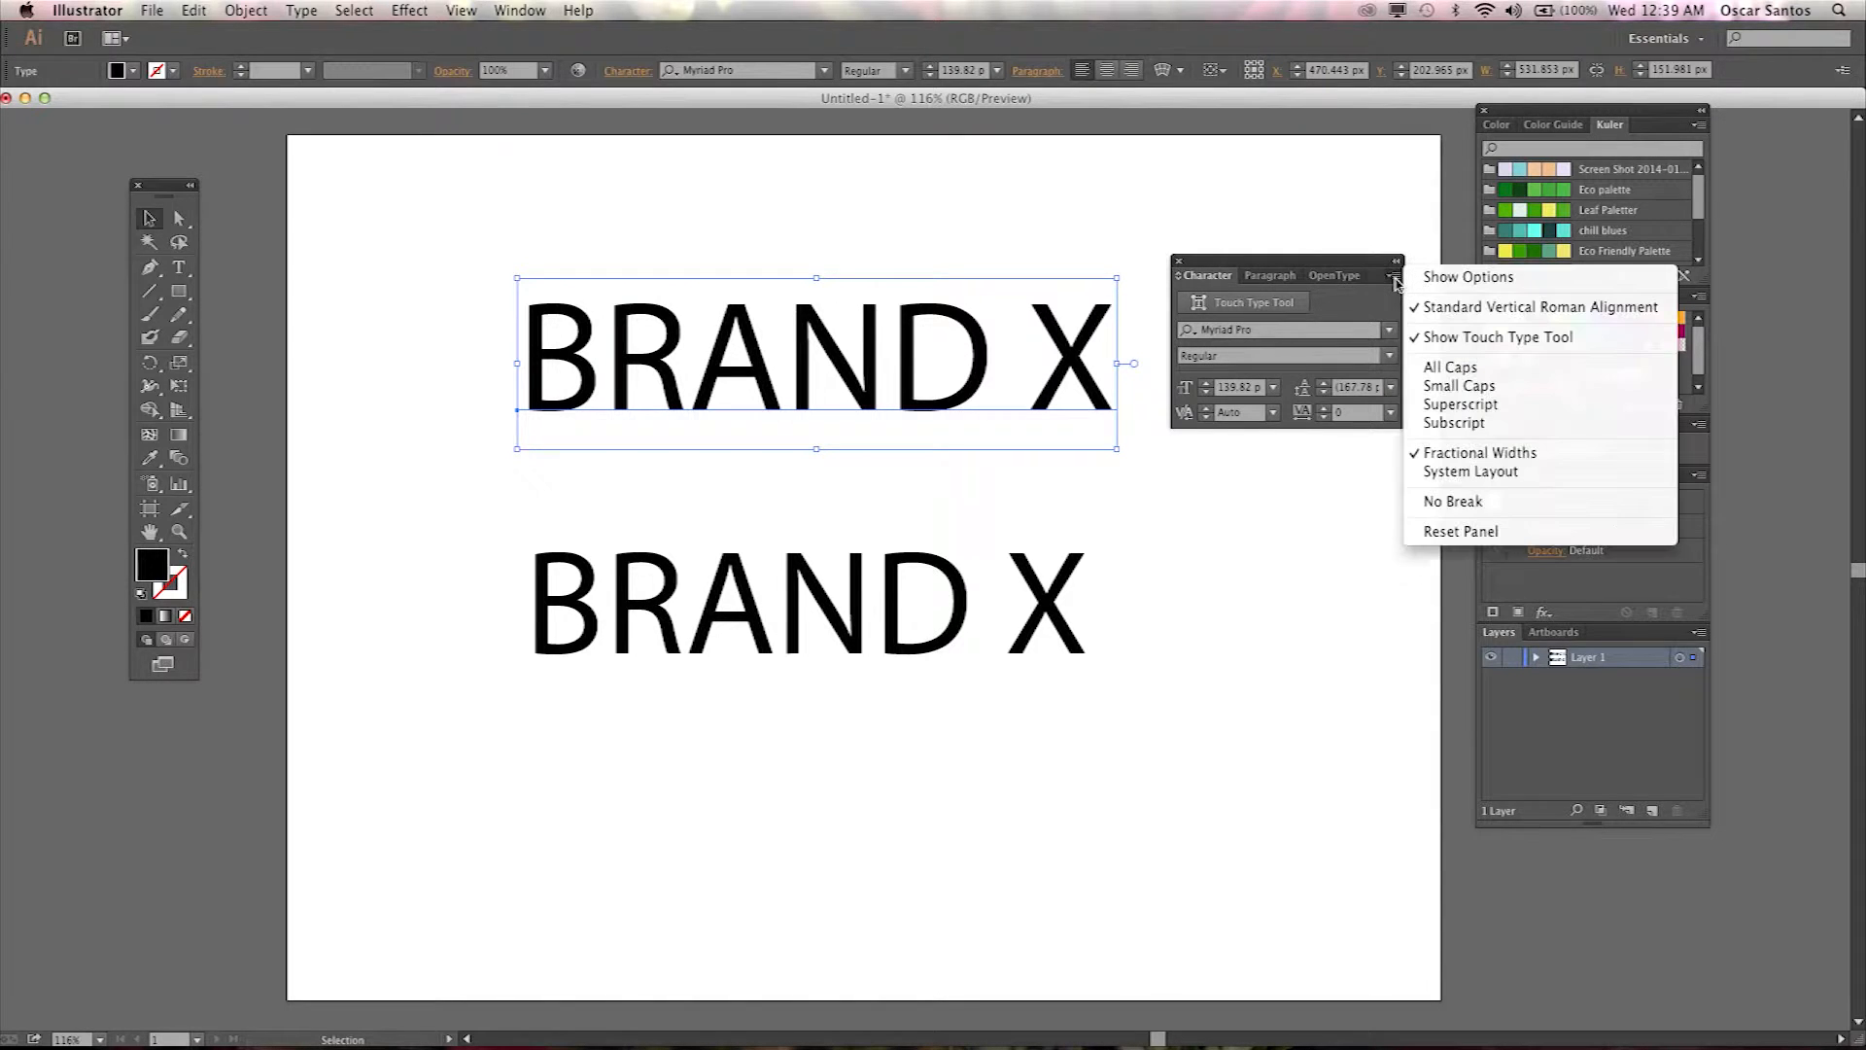
{"action": "left_click", "coordinate": [1454, 277]}
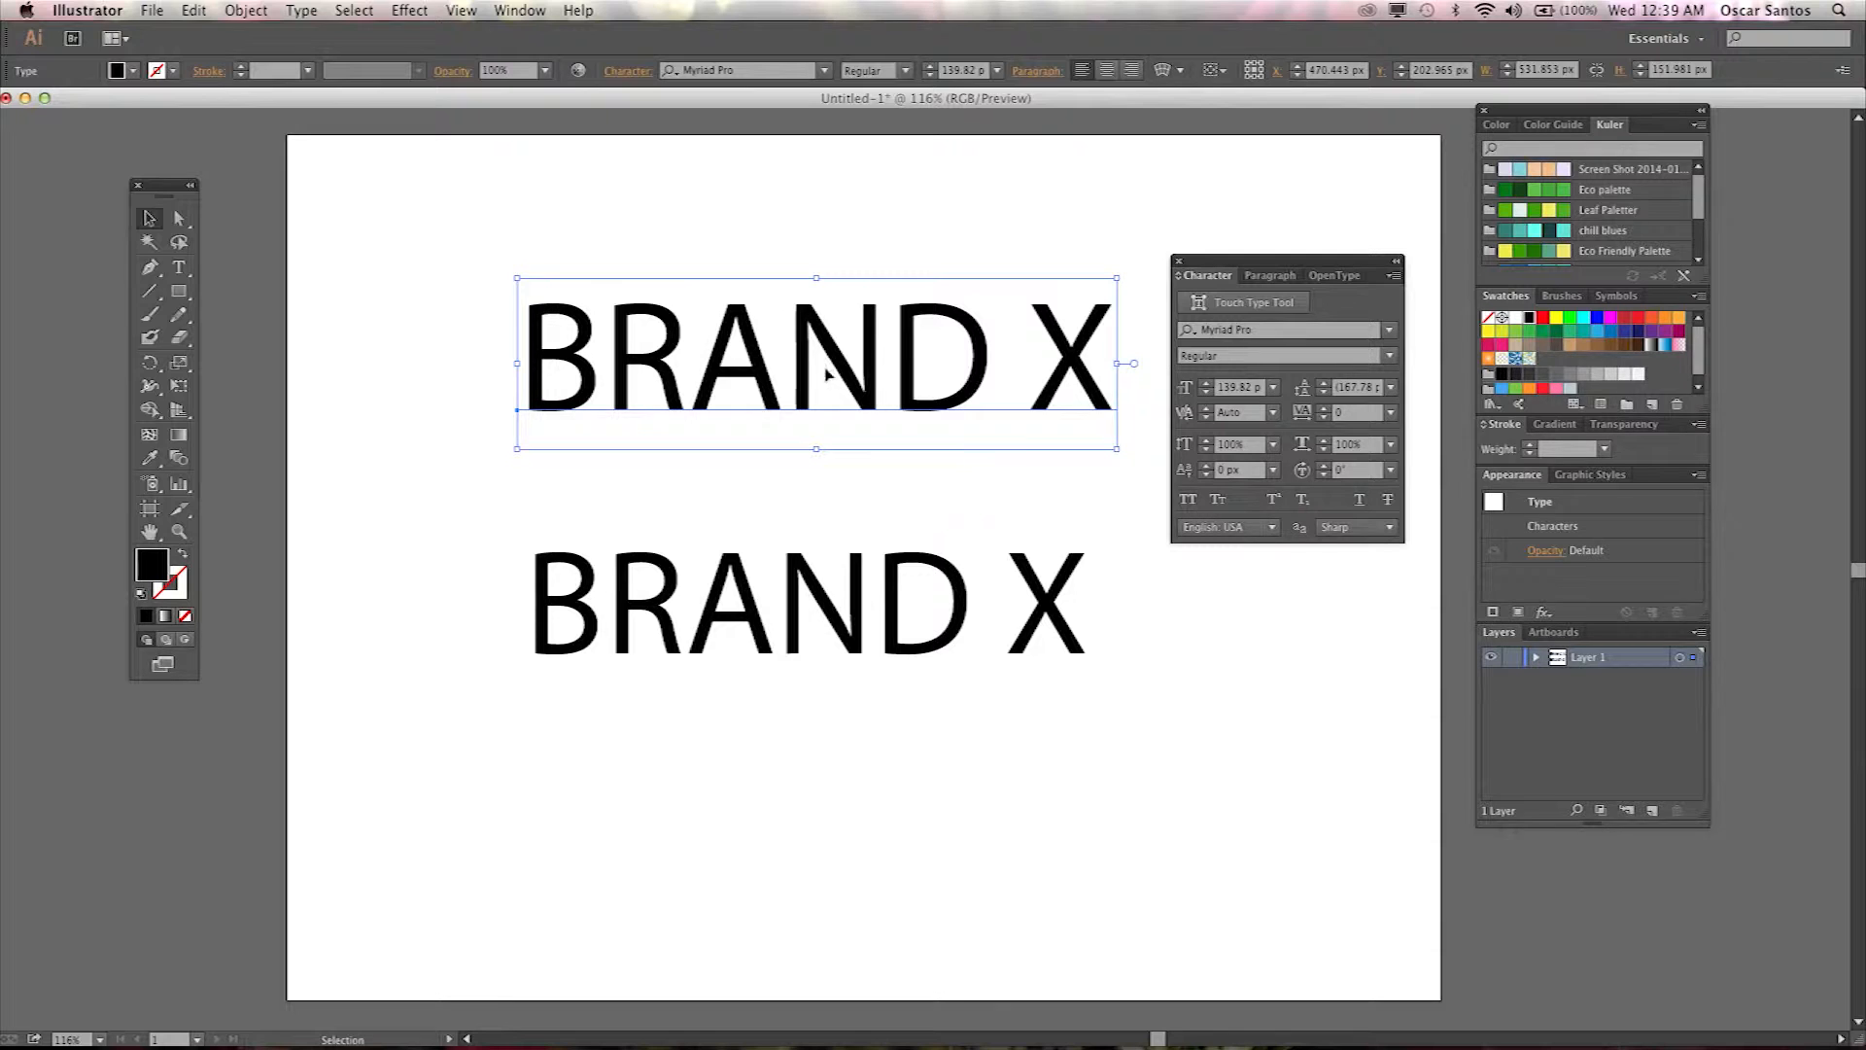
Browse through font families for the top BRAND X and apply Neuzeit S BQ.
{"action": "left_click", "coordinate": [1244, 333]}
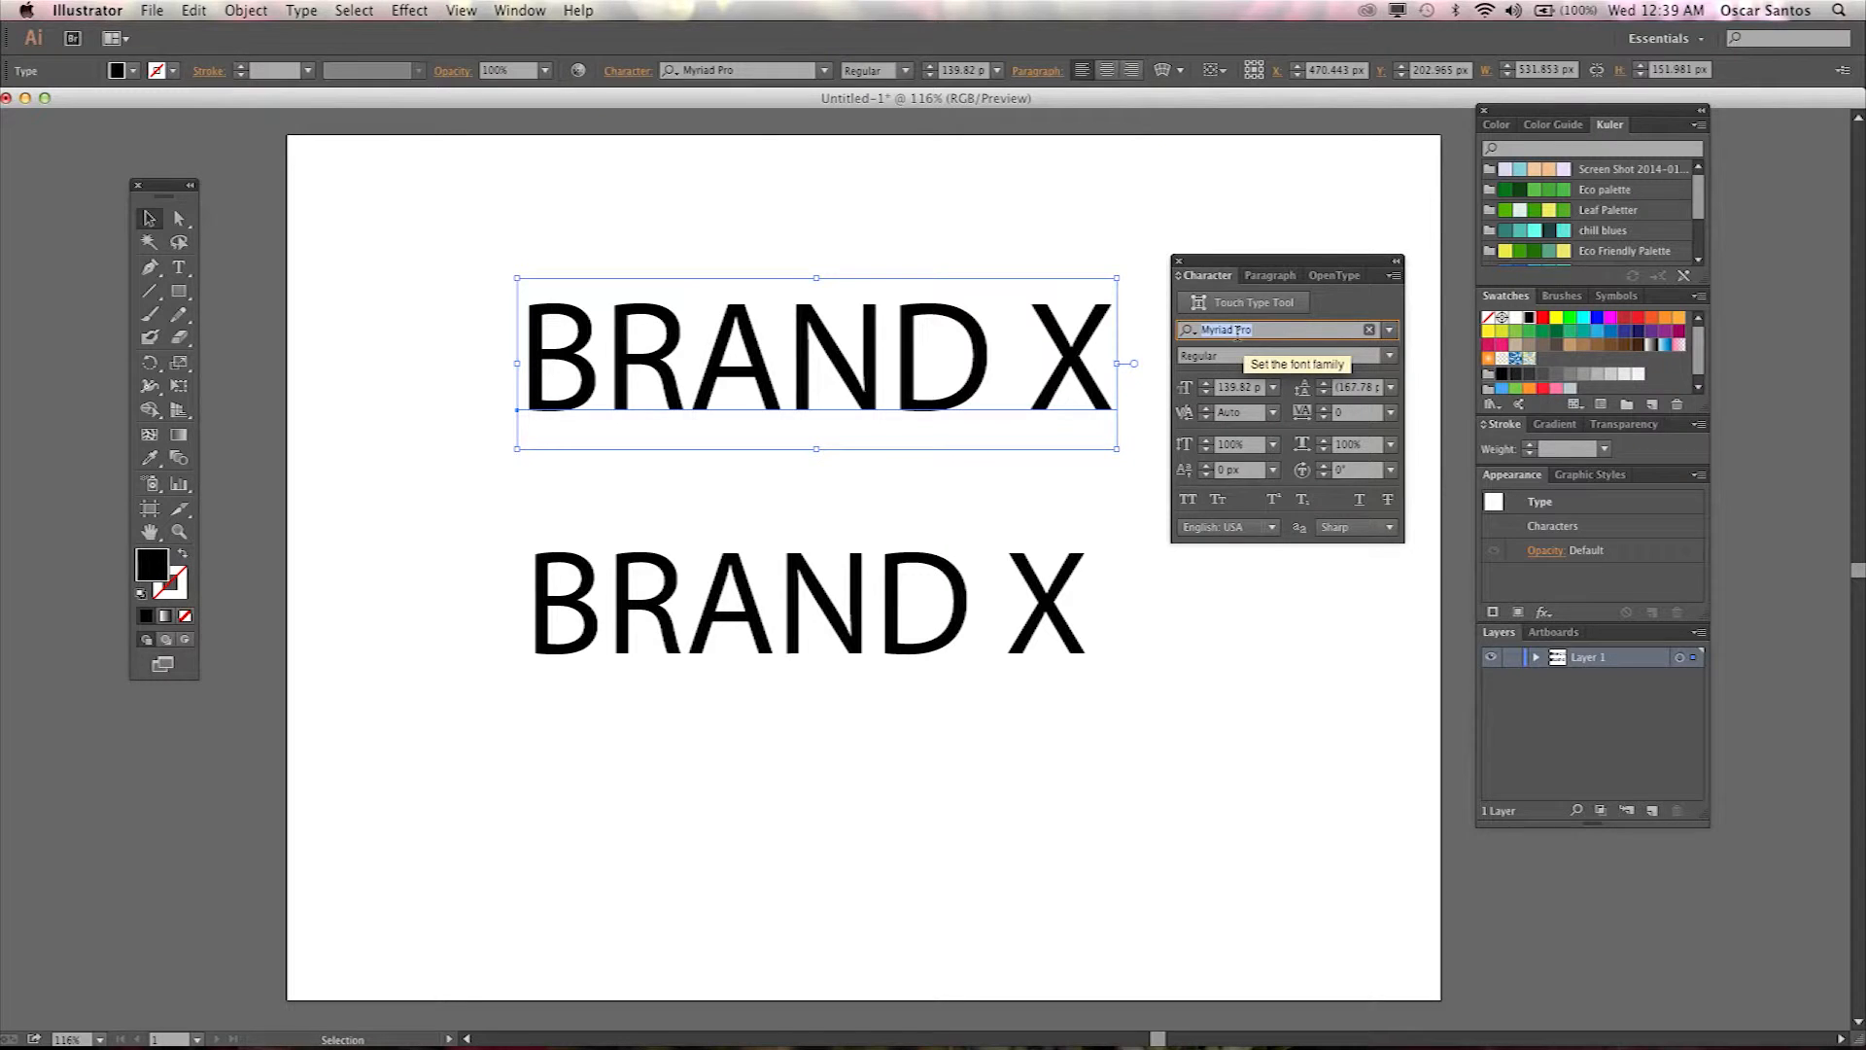
{"action": "key", "text": "Down"}
{"action": "key", "text": "Down"}
{"action": "key", "text": "Down"}
{"action": "key", "text": "Down"}
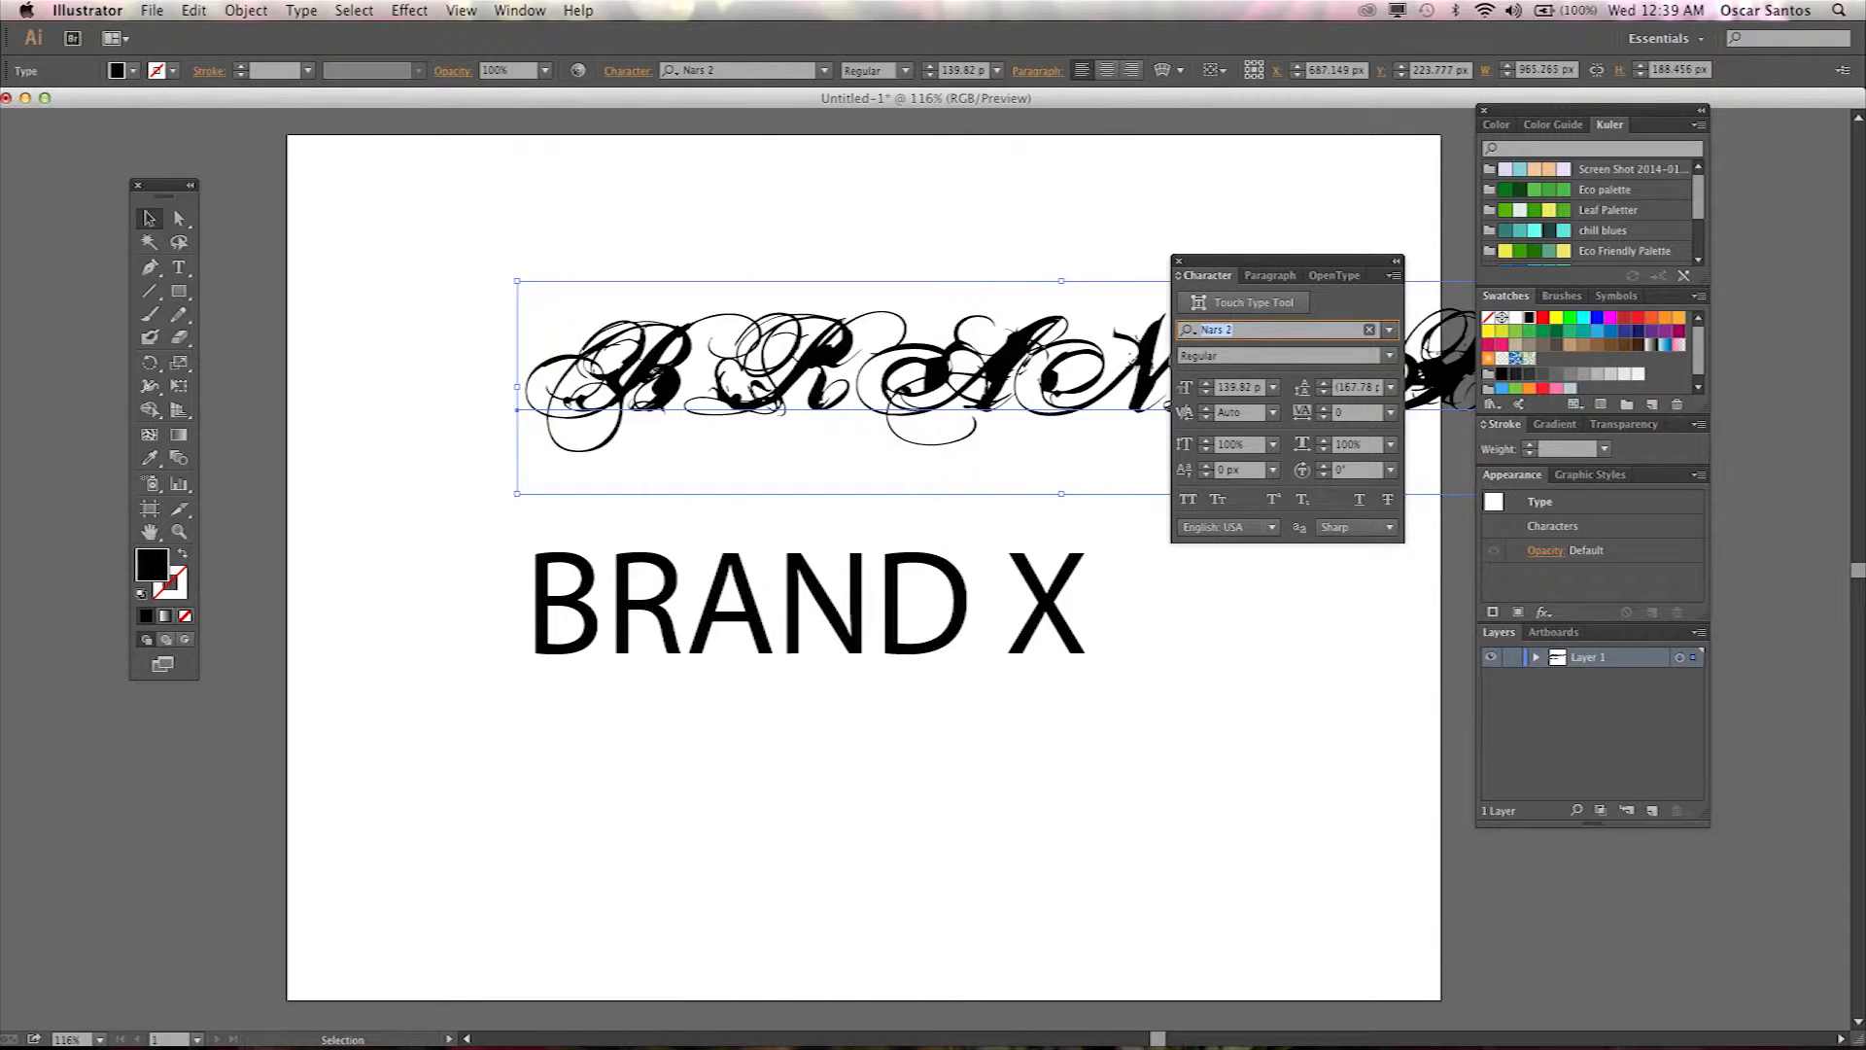
{"action": "key", "text": "Down"}
{"action": "key", "text": "Down"}
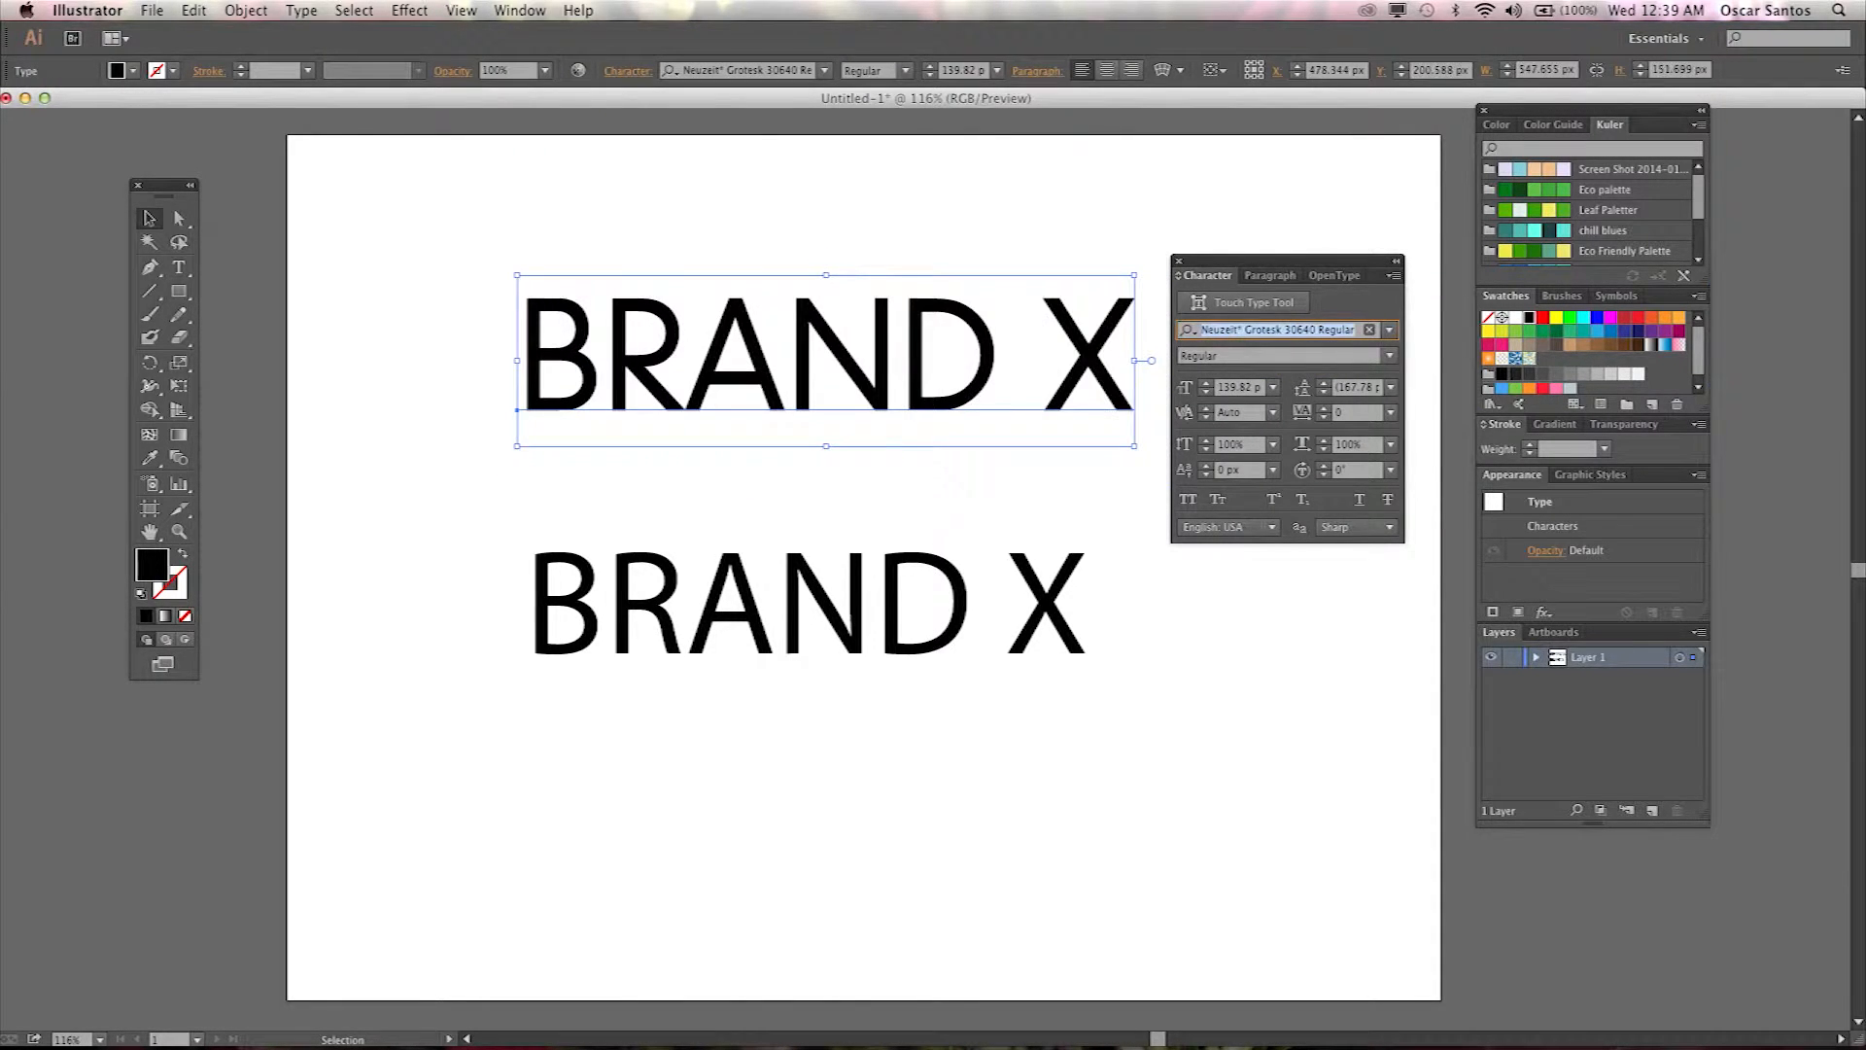
{"action": "key", "text": "Down"}
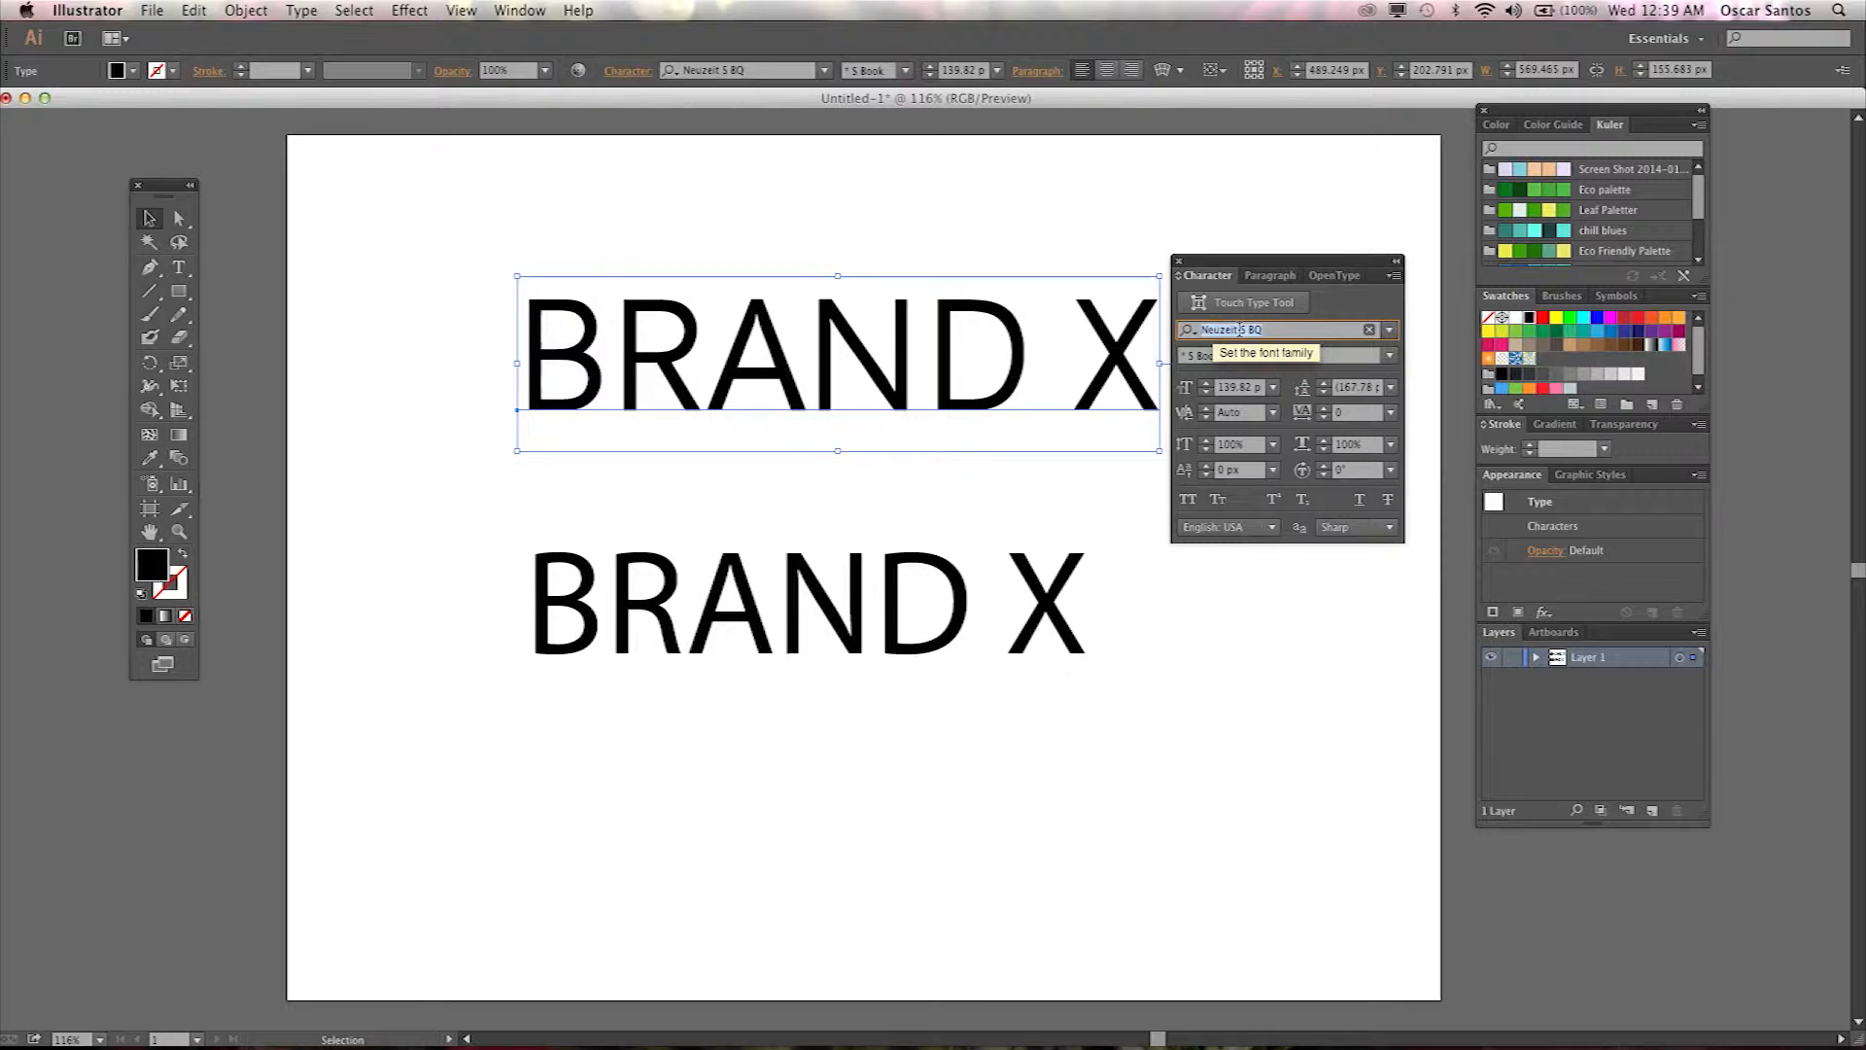
{"action": "key", "text": "Down"}
{"action": "key", "text": "Down"}
{"action": "key", "text": "Down"}
{"action": "key", "text": "Up"}
{"action": "key", "text": "Down"}
{"action": "key", "text": "Down"}
{"action": "key", "text": "Down"}
{"action": "key", "text": "Down"}
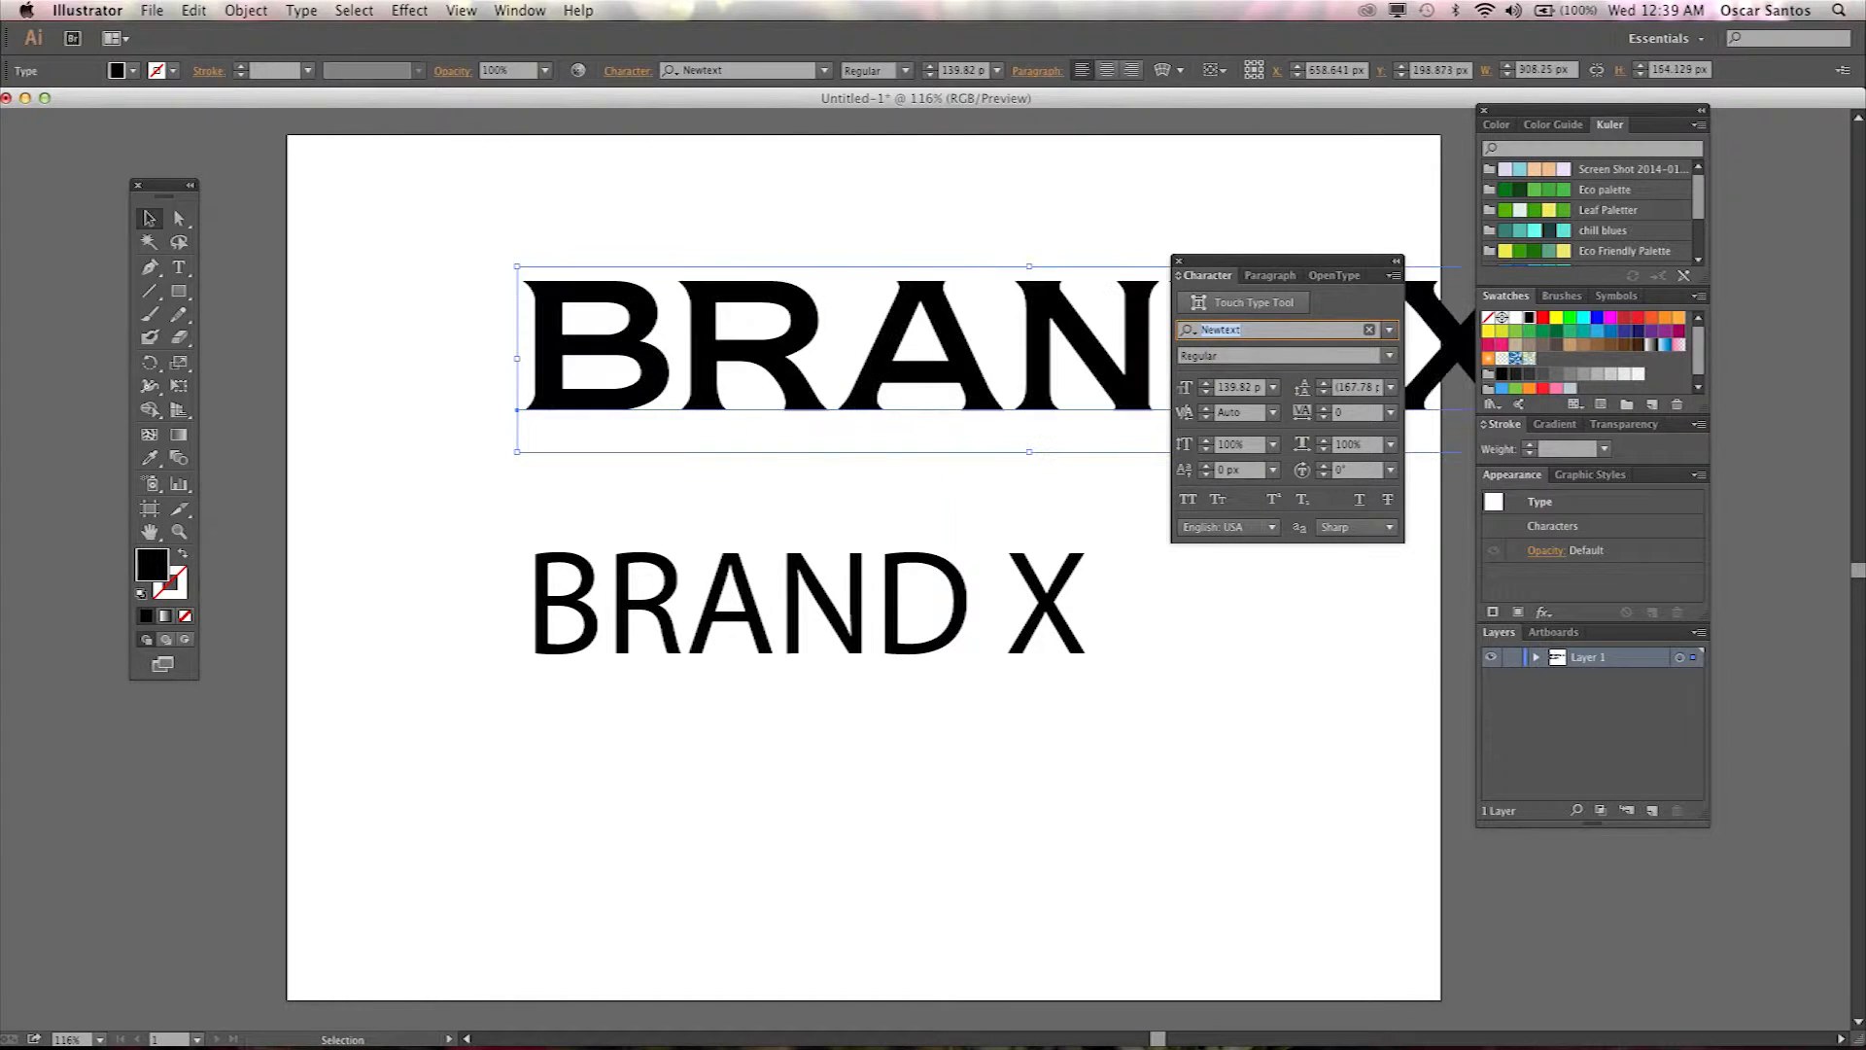
{"action": "key", "text": "Down"}
{"action": "key", "text": "Down"}
{"action": "key", "text": "Down"}
{"action": "key", "text": "Down"}
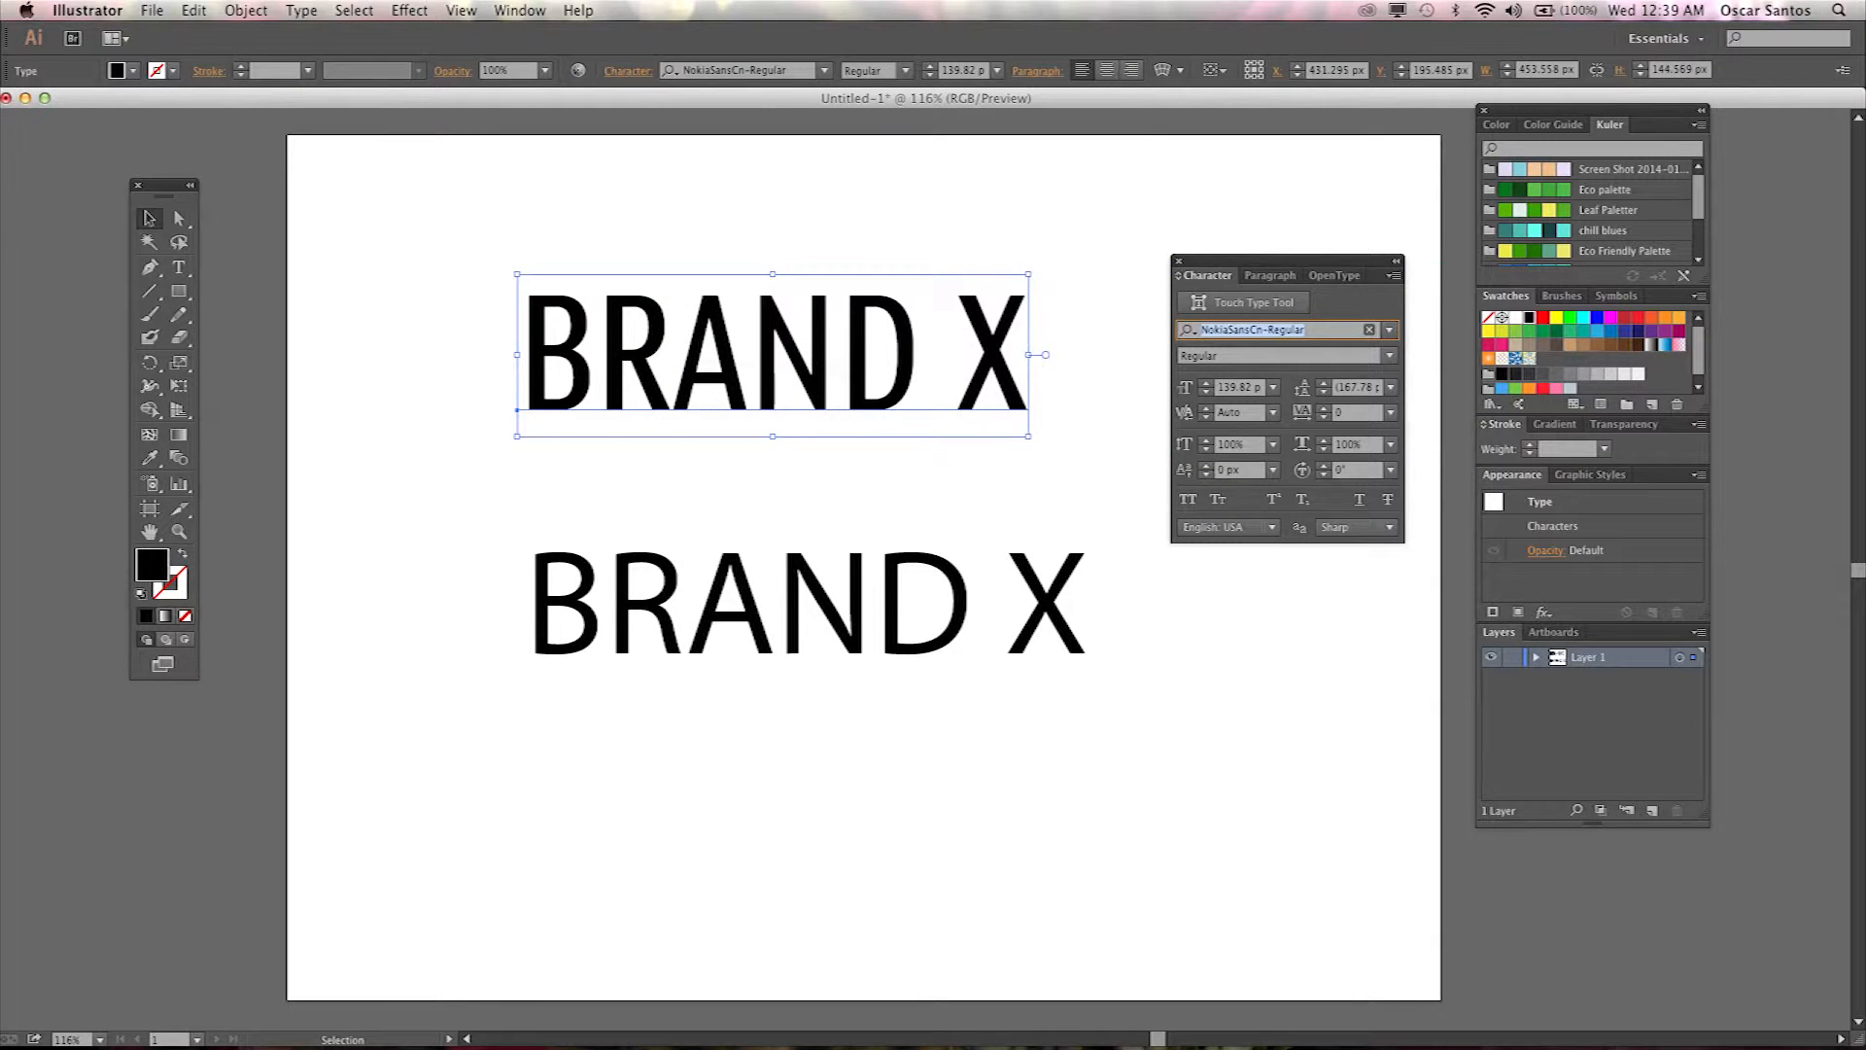
{"action": "key", "text": "Down"}
{"action": "key", "text": "Down"}
{"action": "key", "text": "Down"}
{"action": "key", "text": "Down"}
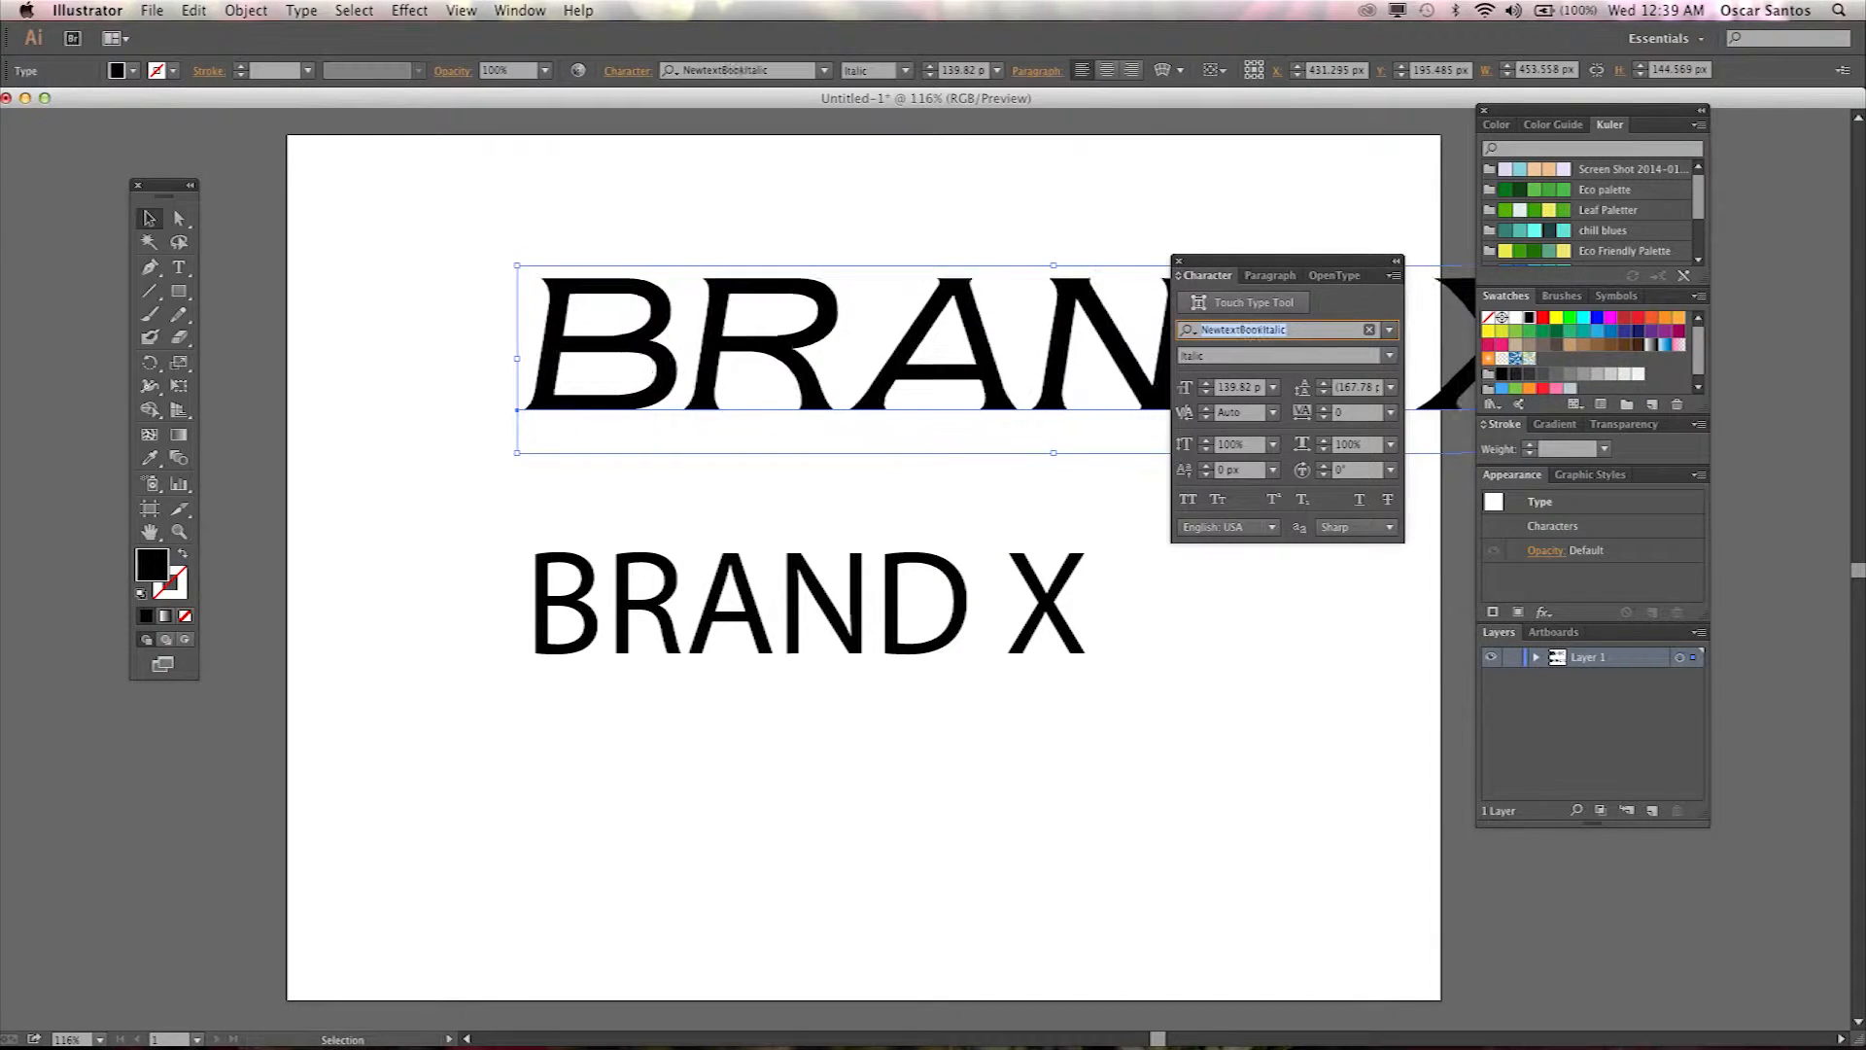
{"action": "key", "text": "Down"}
{"action": "key", "text": "Down"}
{"action": "key", "text": "Down"}
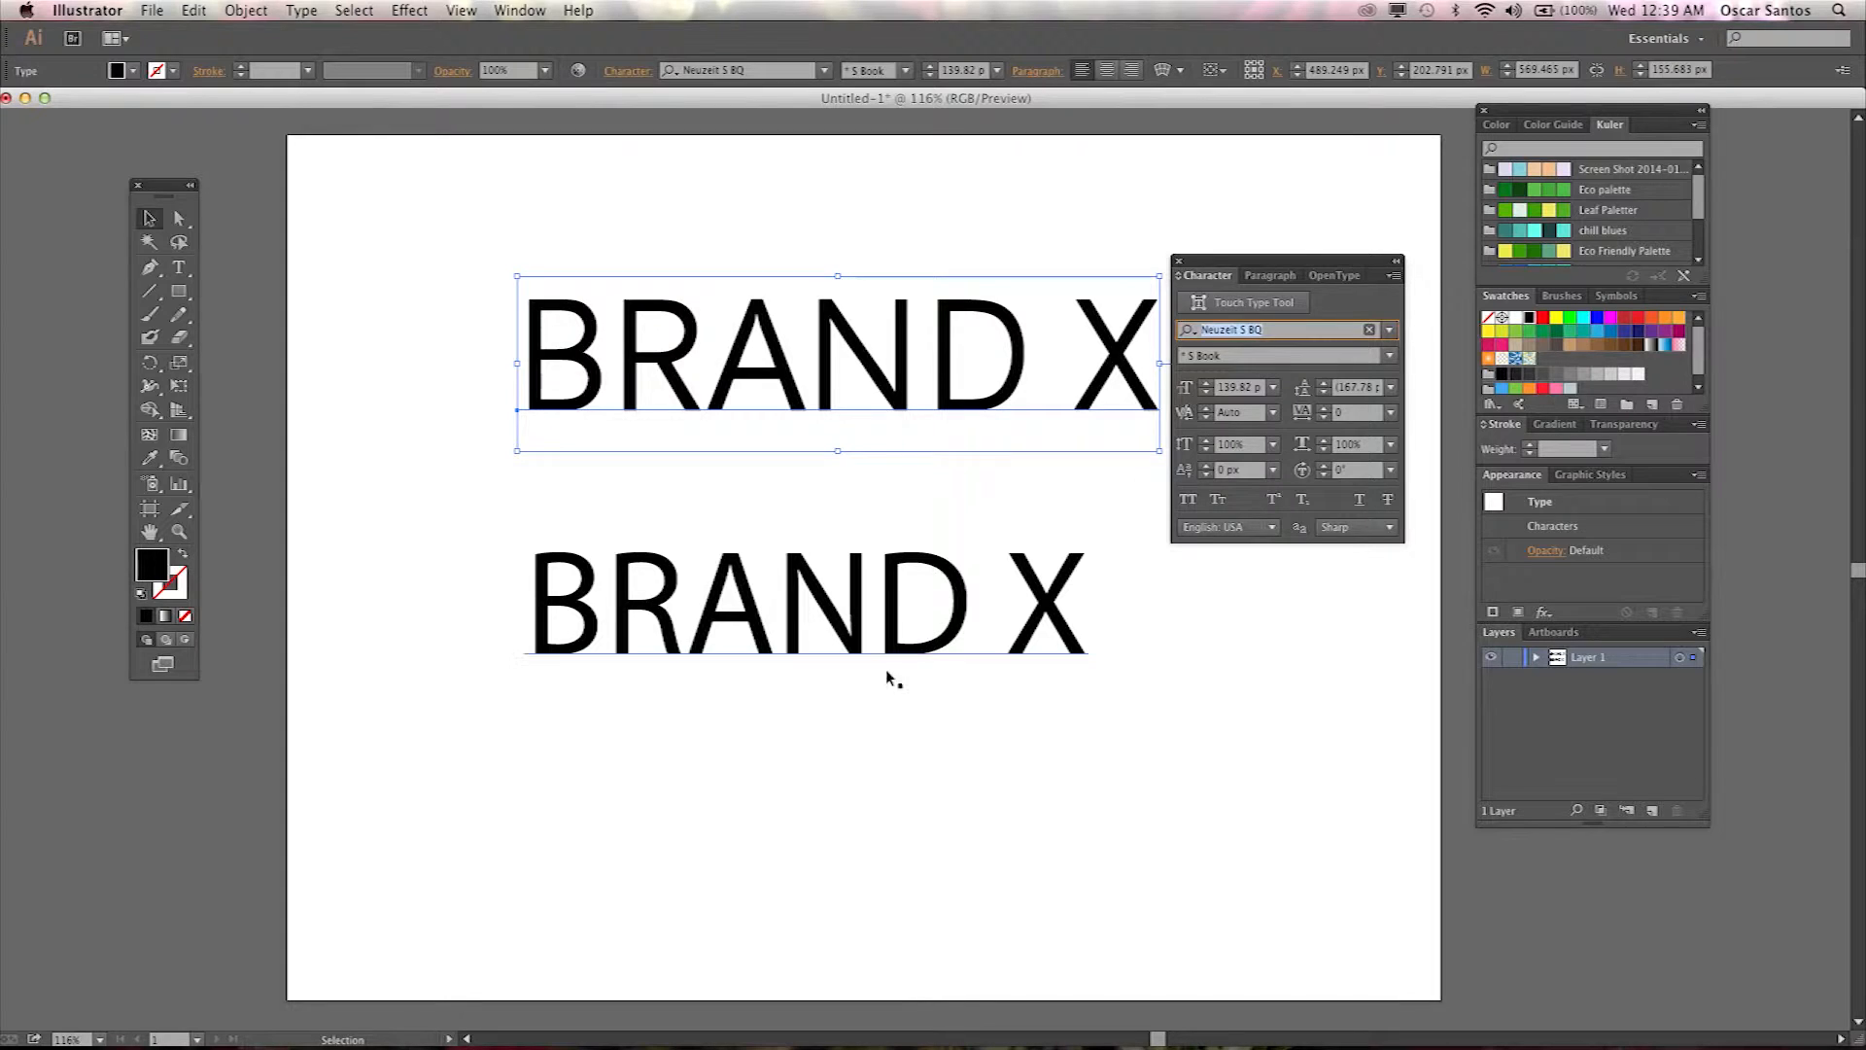
Select the lower BRAND X and browse font families, applying NovelGothic-Normal.
{"action": "left_click", "coordinate": [904, 642]}
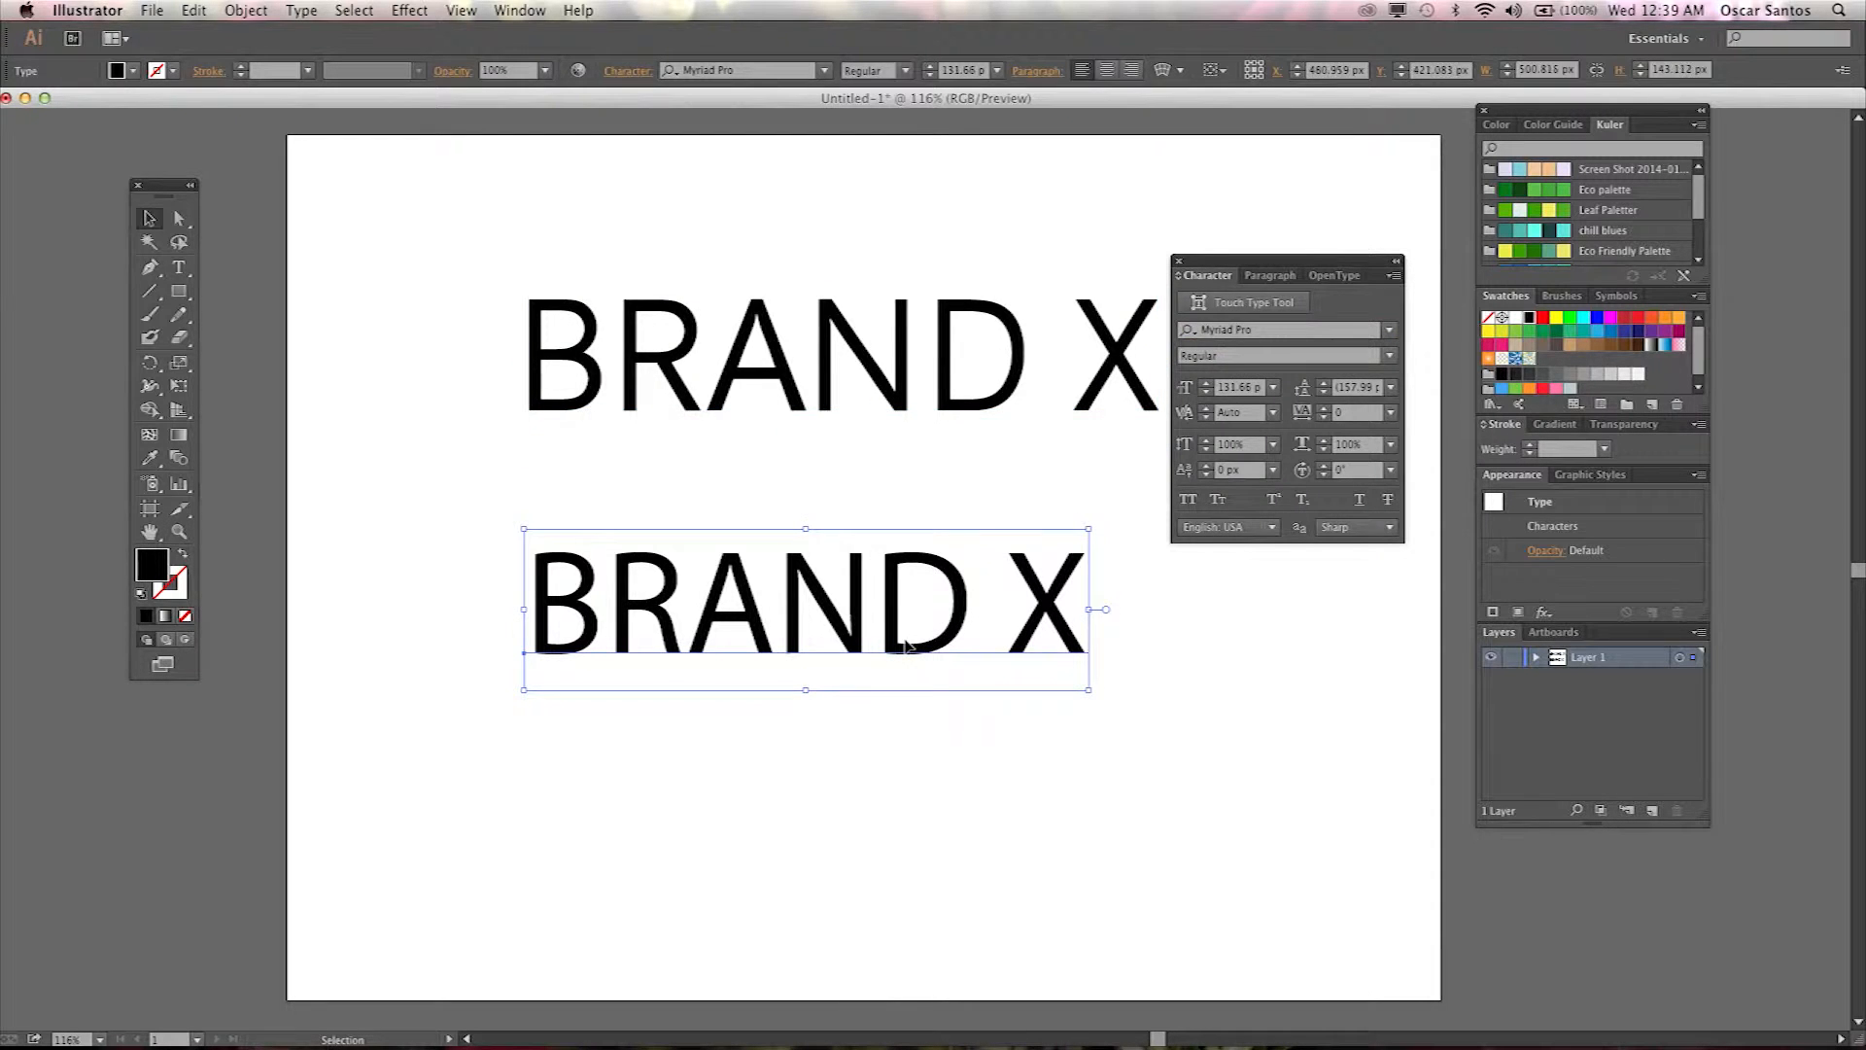
{"action": "left_click", "coordinate": [1231, 332]}
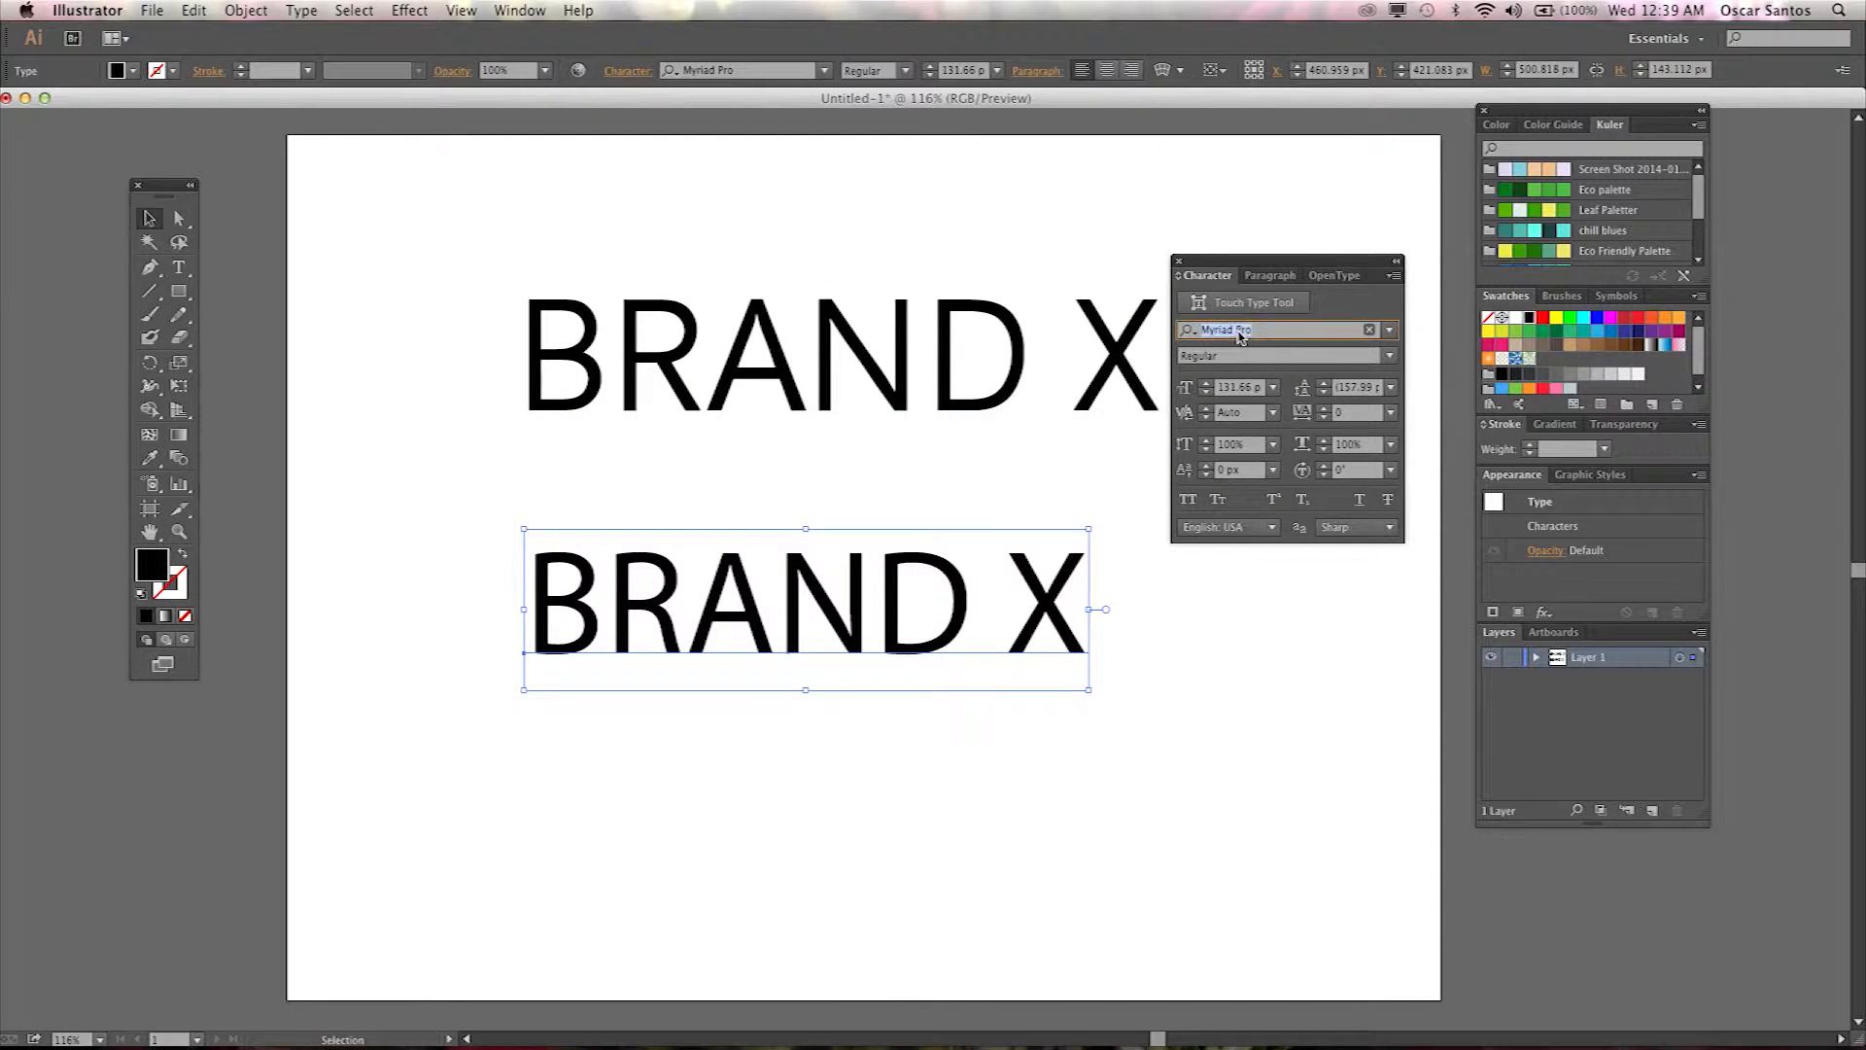
{"action": "key", "text": "Down"}
{"action": "key", "text": "Down"}
{"action": "key", "text": "Down"}
{"action": "key", "text": "Down"}
{"action": "key", "text": "Down"}
{"action": "key", "text": "Down"}
{"action": "key", "text": "Down"}
{"action": "key", "text": "Down"}
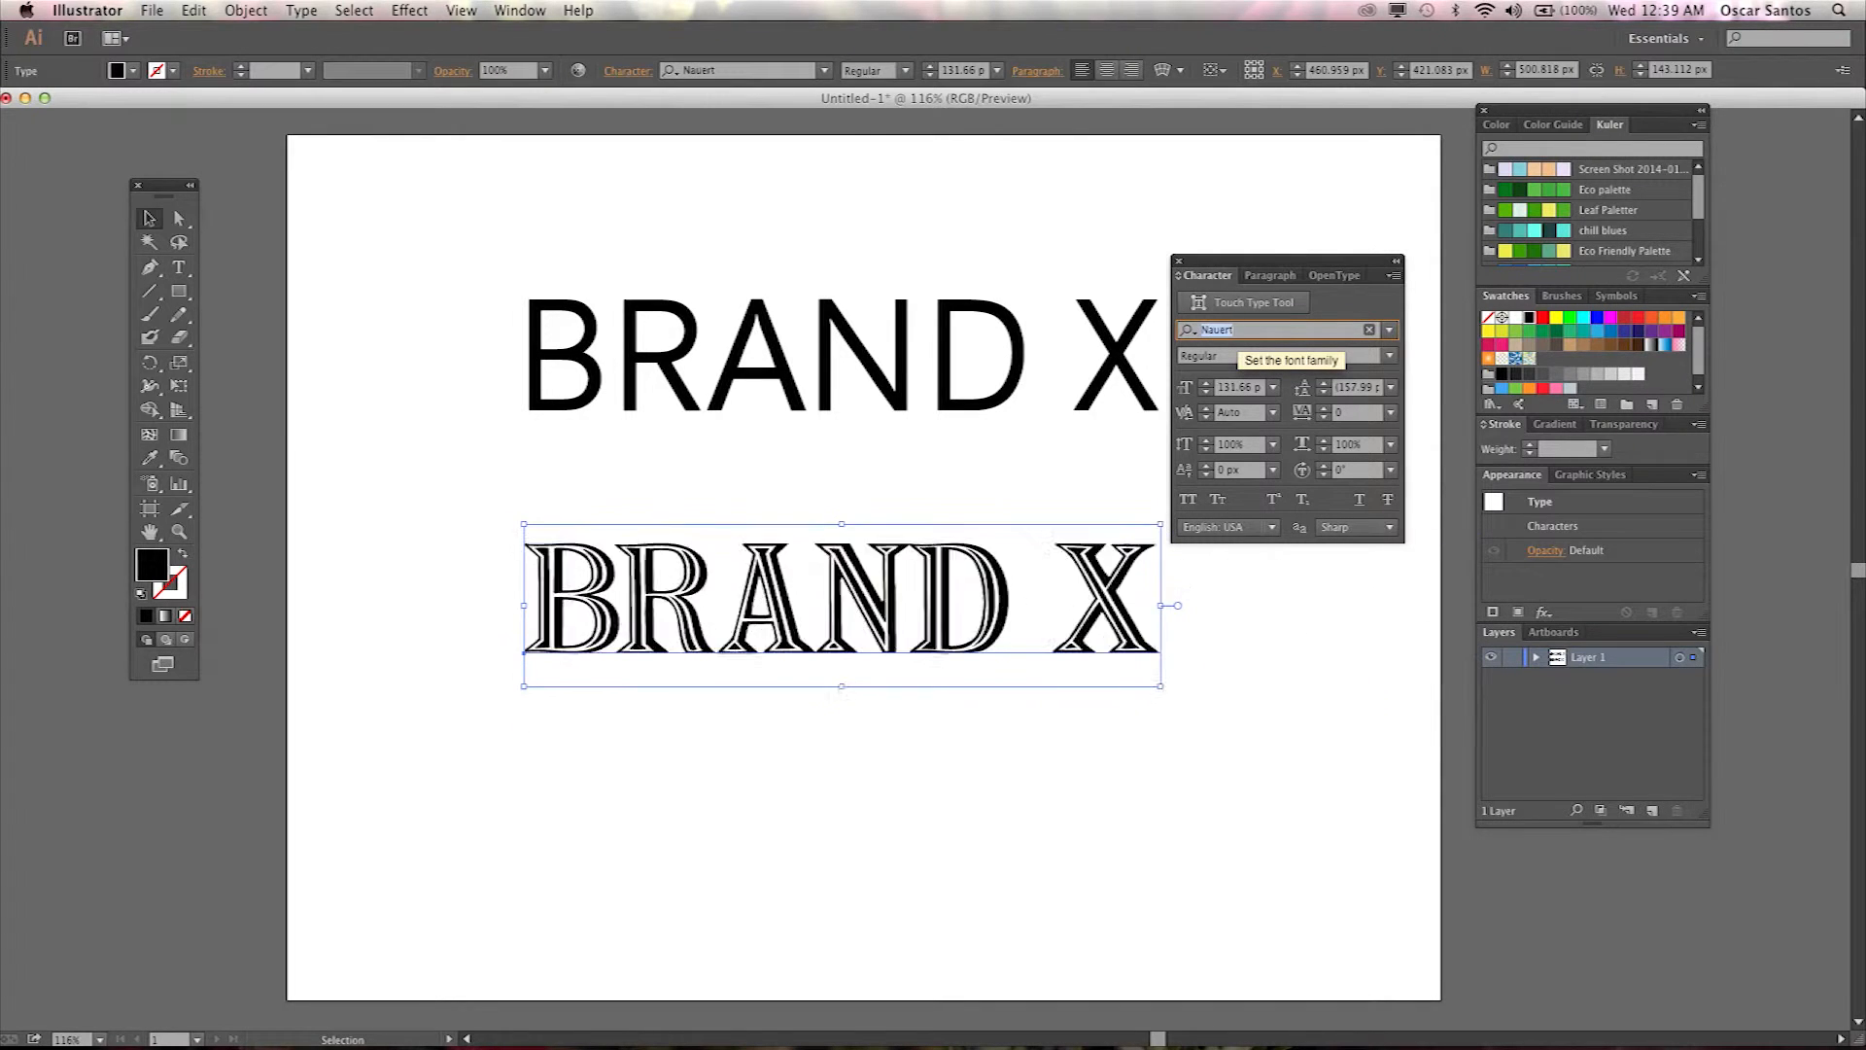
{"action": "key", "text": "Down"}
{"action": "key", "text": "Down"}
{"action": "key", "text": "Down"}
{"action": "key", "text": "Down"}
{"action": "key", "text": "Down"}
{"action": "key", "text": "Down"}
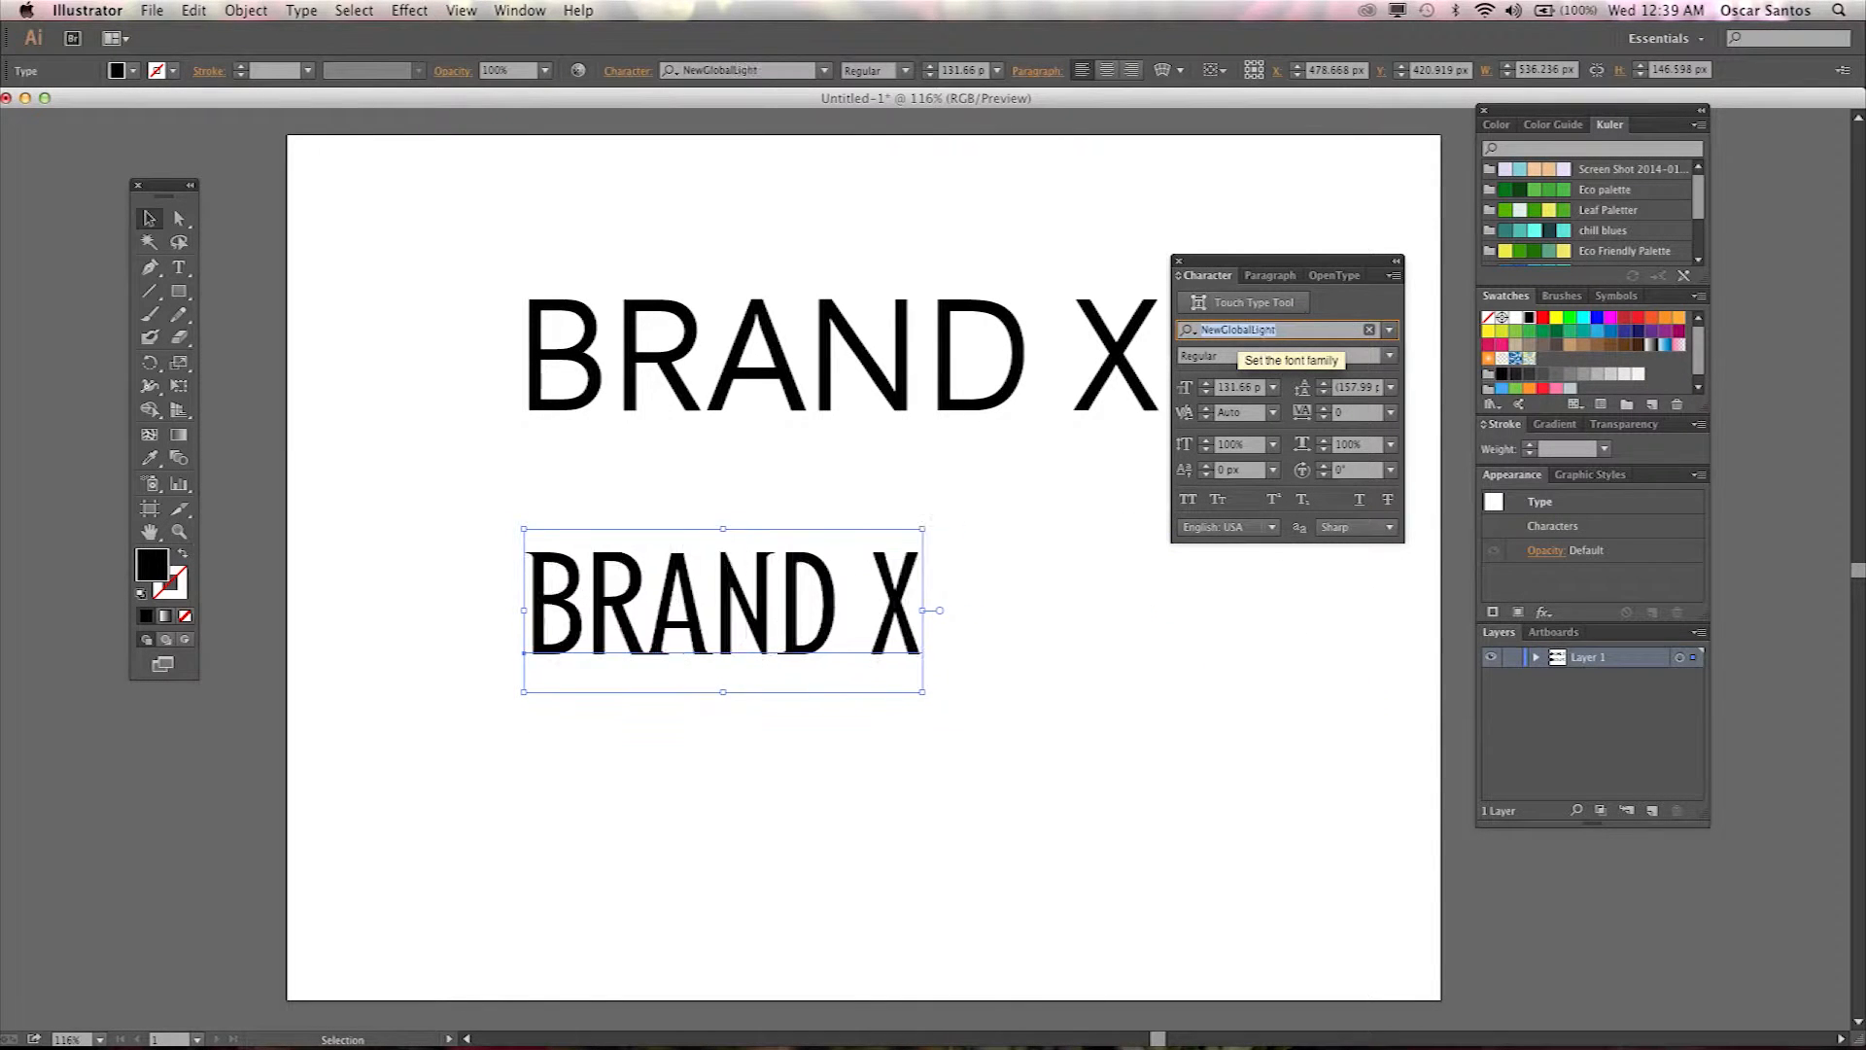
{"action": "key", "text": "Down"}
{"action": "key", "text": "Down"}
{"action": "key", "text": "Down"}
{"action": "key", "text": "Down"}
{"action": "key", "text": "Down"}
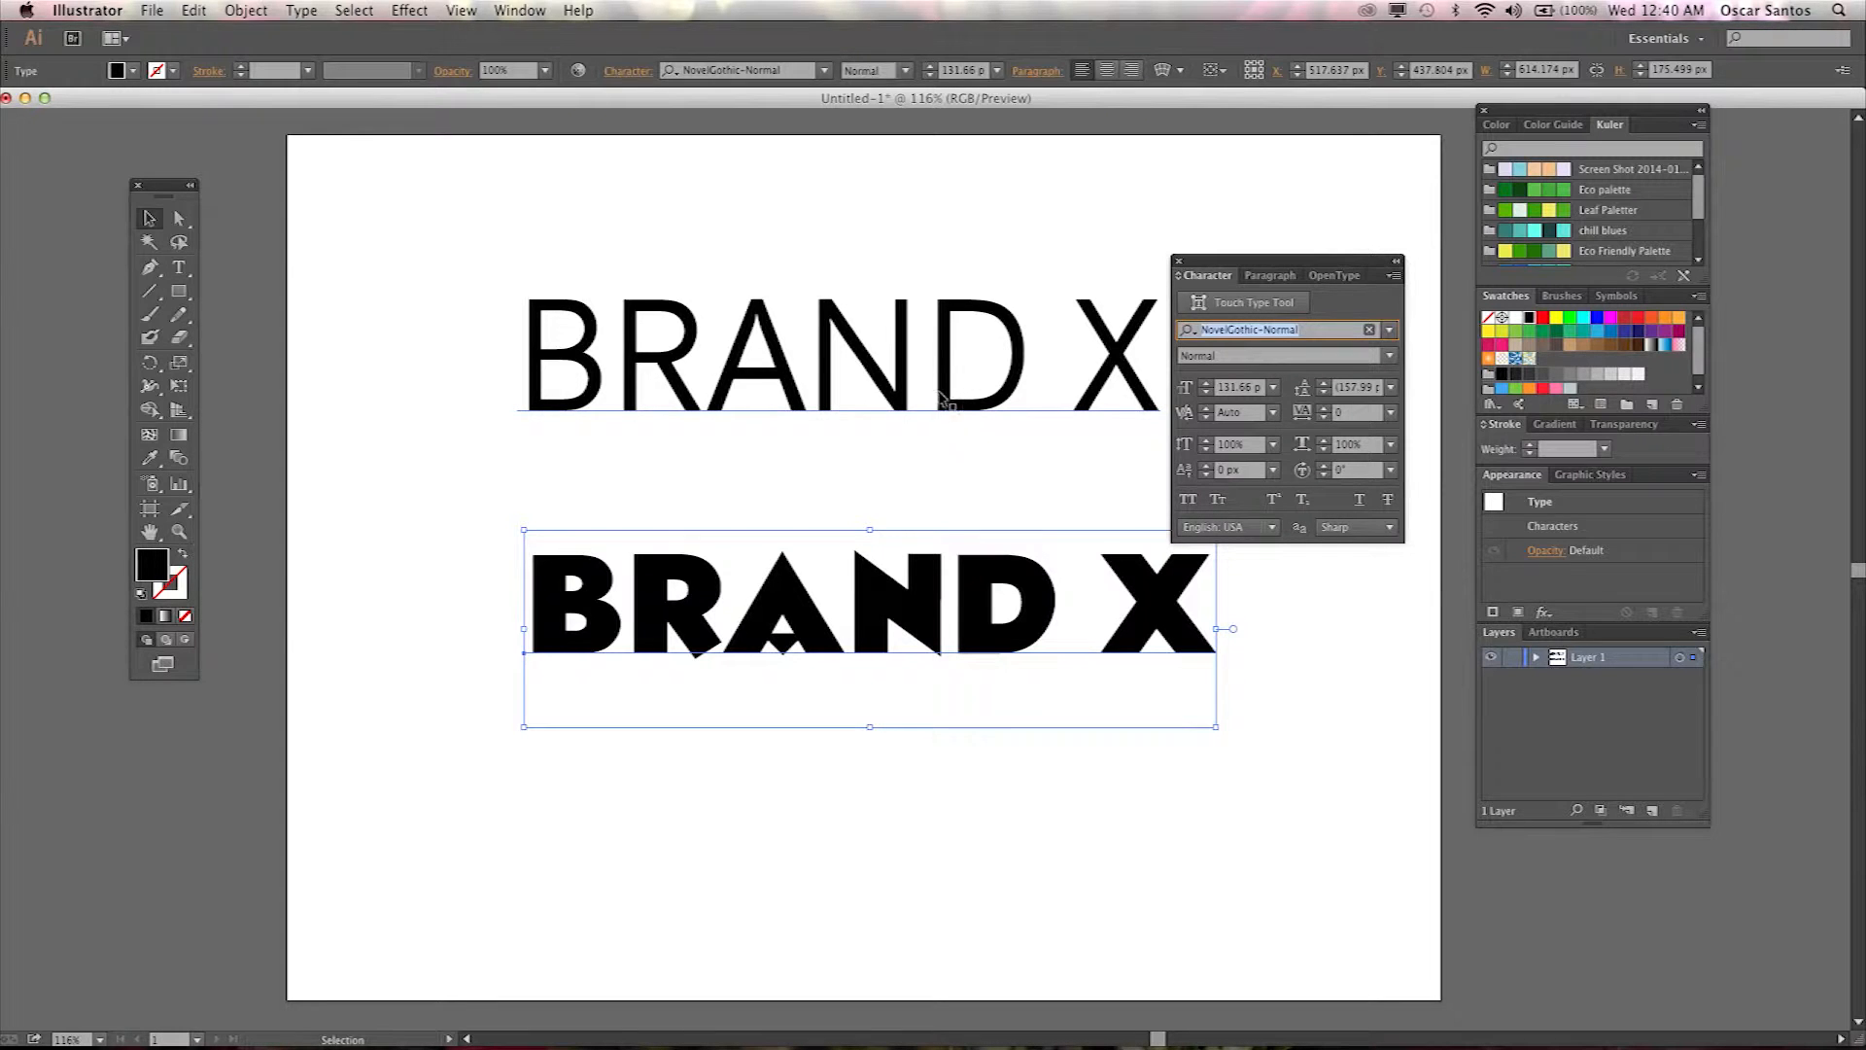
Delete the top BRAND X text set in Neuzeit S BQ.
{"action": "left_click", "coordinate": [903, 629]}
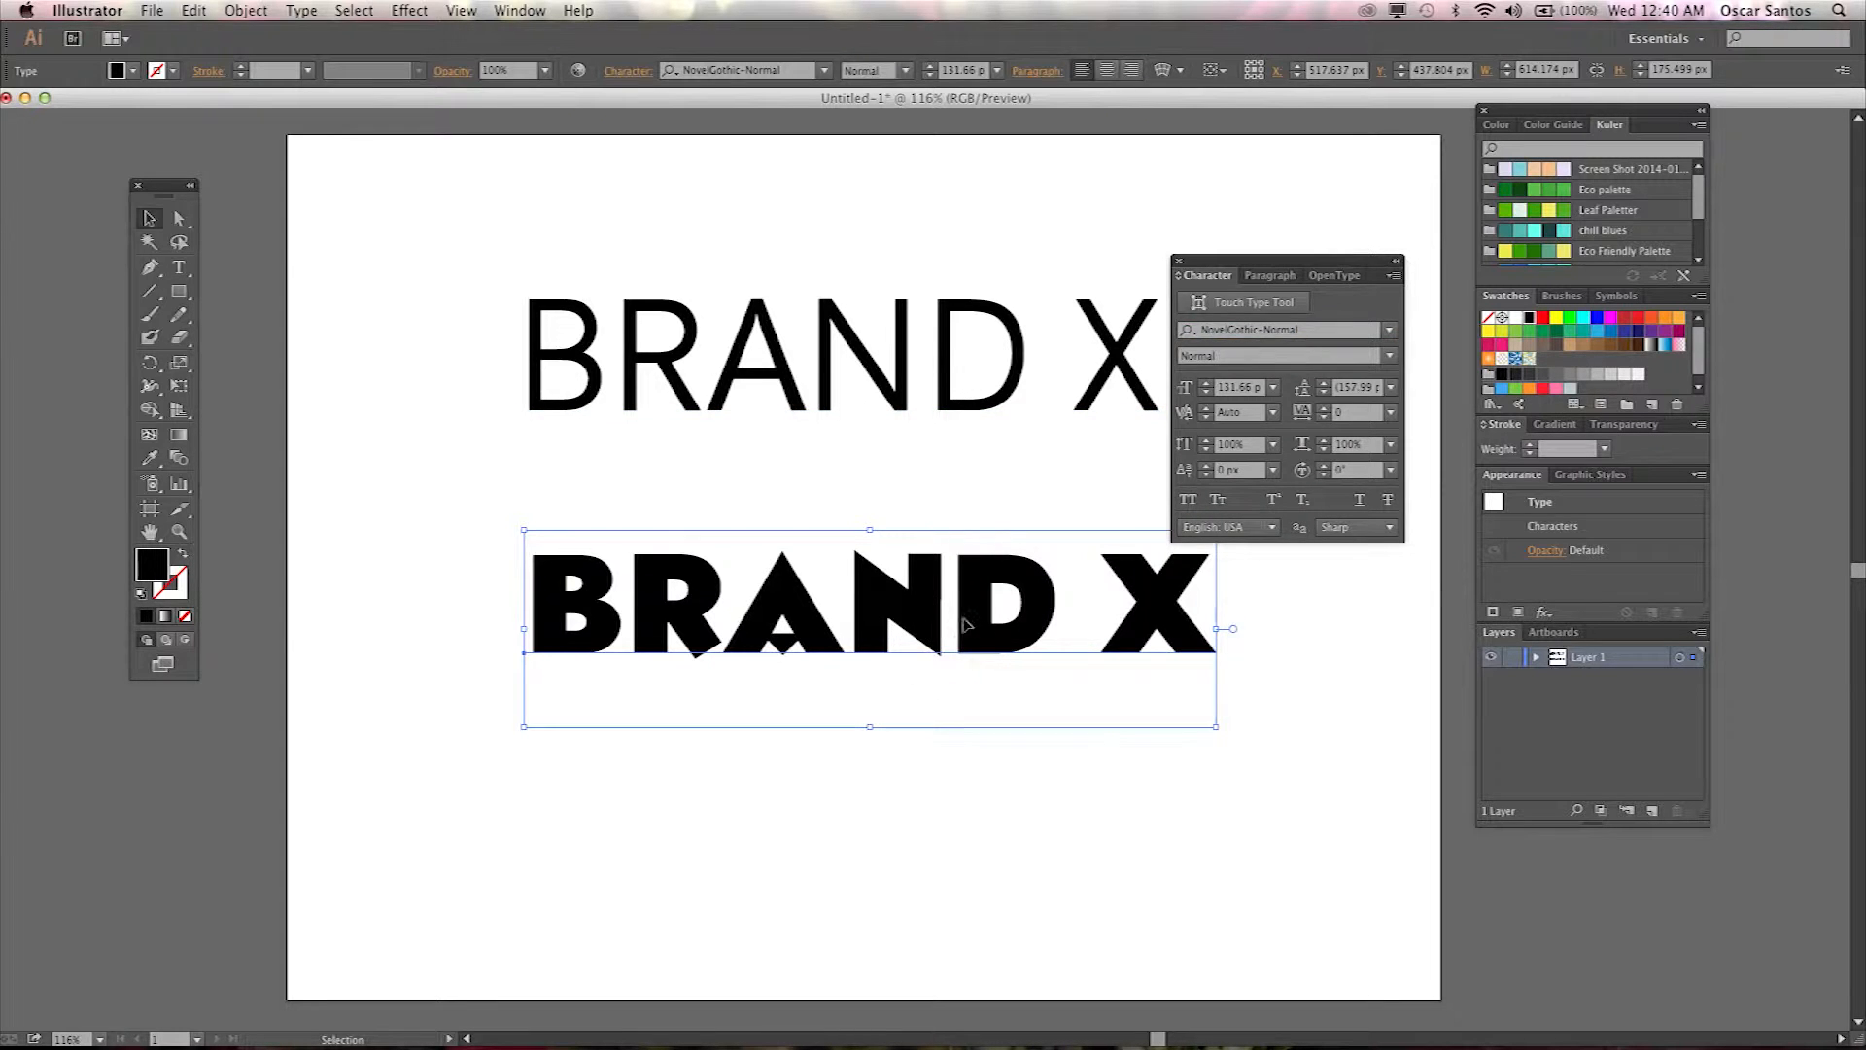
{"action": "left_click", "coordinate": [958, 377]}
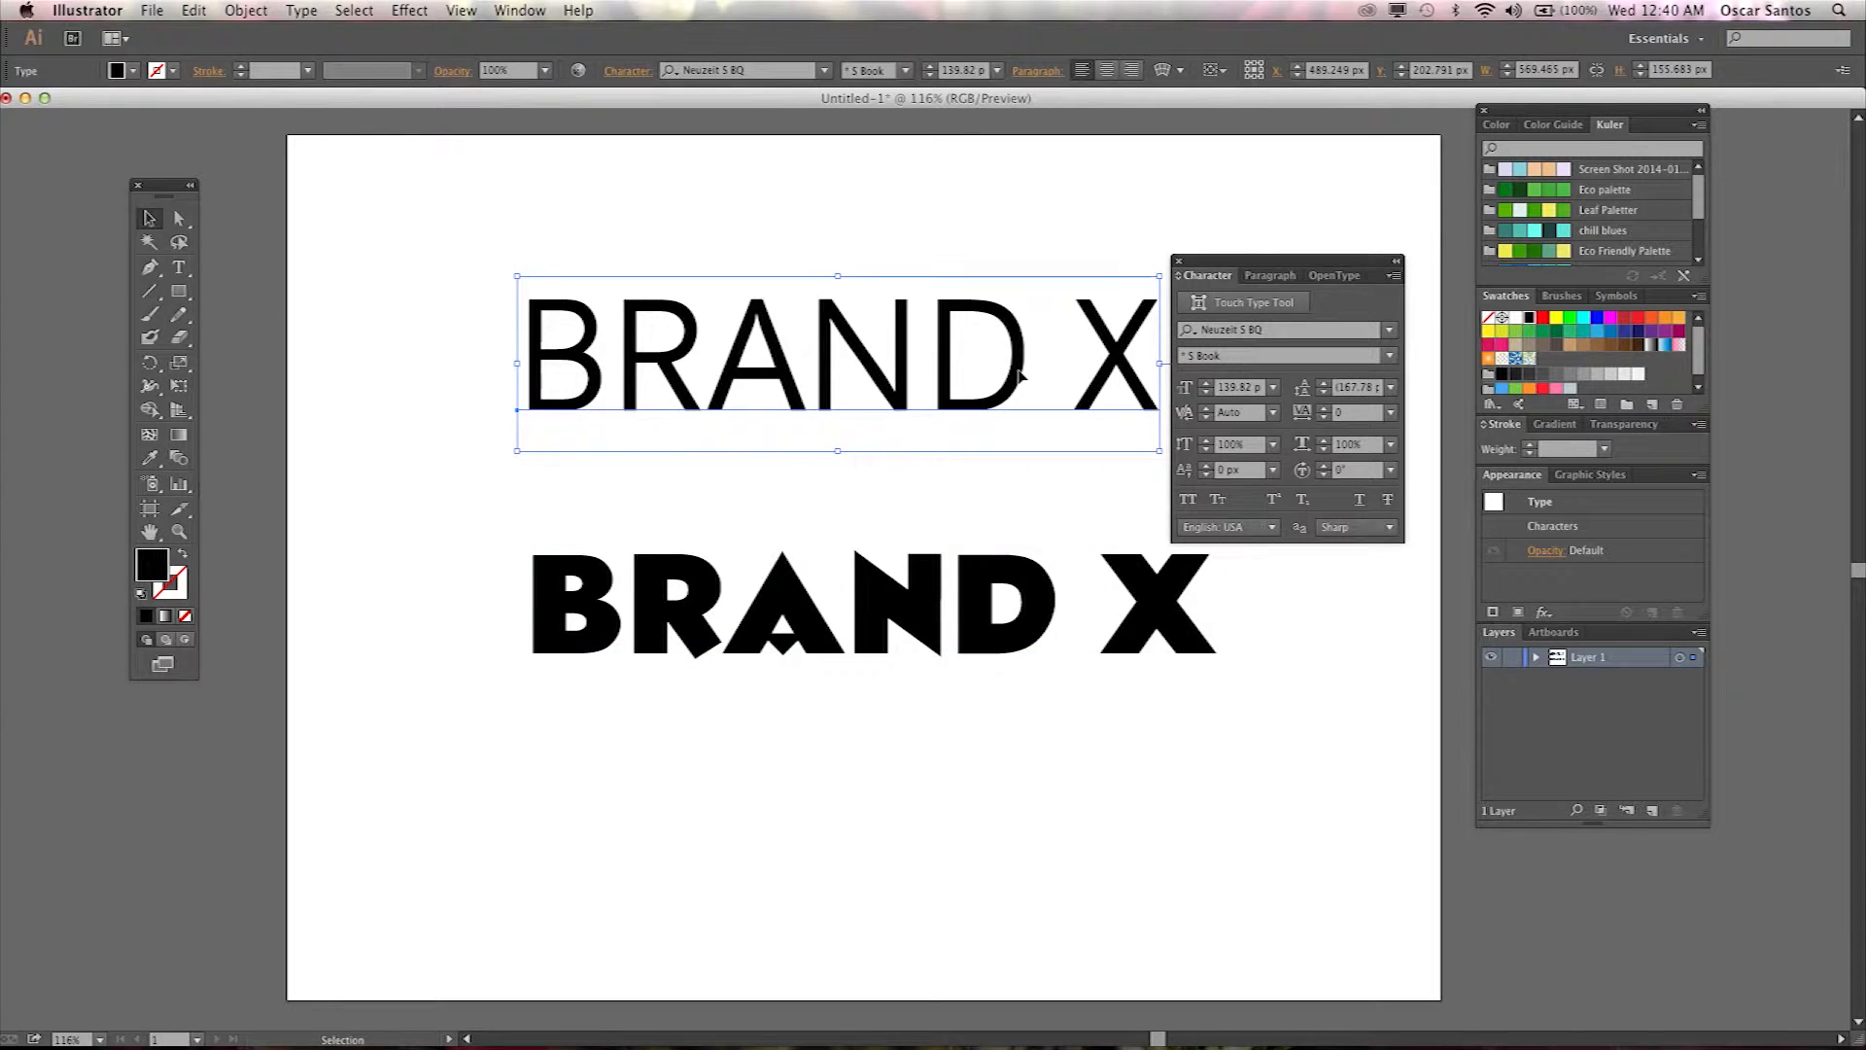
{"action": "key", "text": "Delete"}
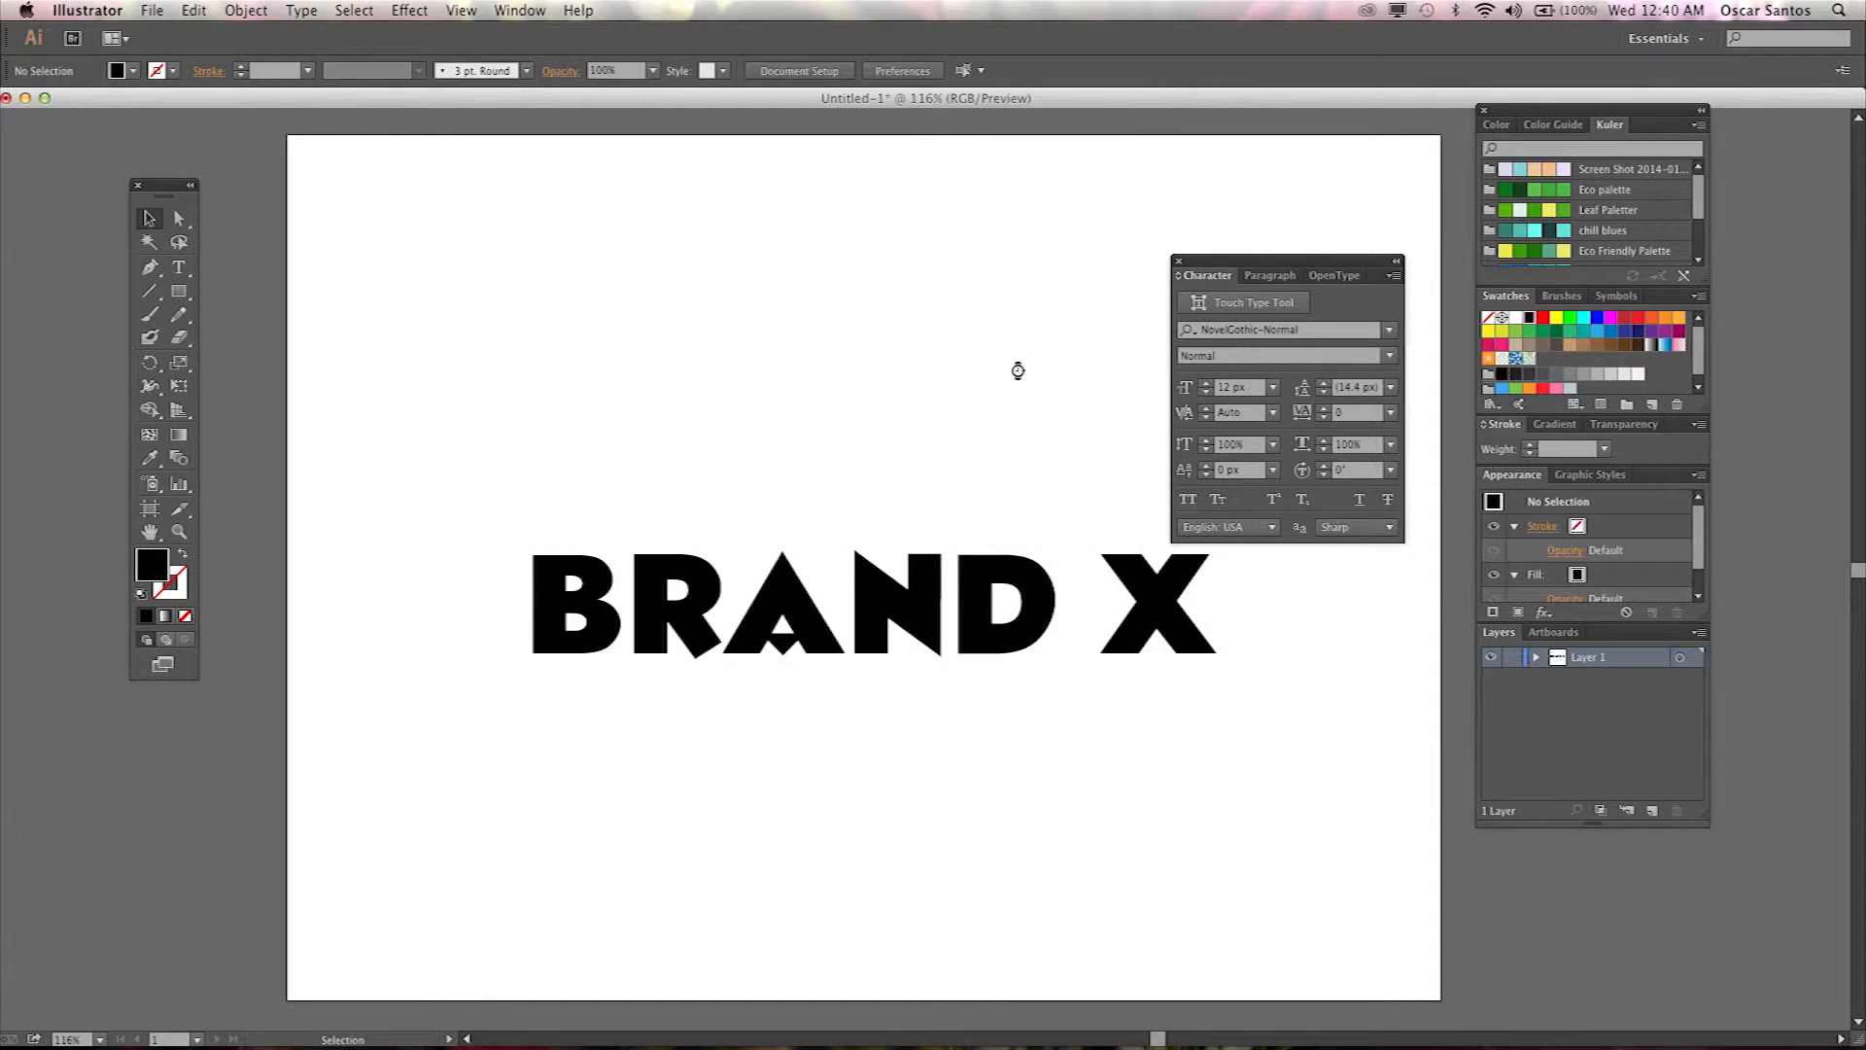
Move the remaining BRAND X up toward the top of the artboard and shift the Character panel beside it.
{"action": "left_click", "coordinate": [884, 632]}
{"action": "left_click_drag", "start_coordinate": [859, 583], "coordinate": [801, 414]}
{"action": "left_click_drag", "start_coordinate": [1247, 257], "coordinate": [1287, 246]}
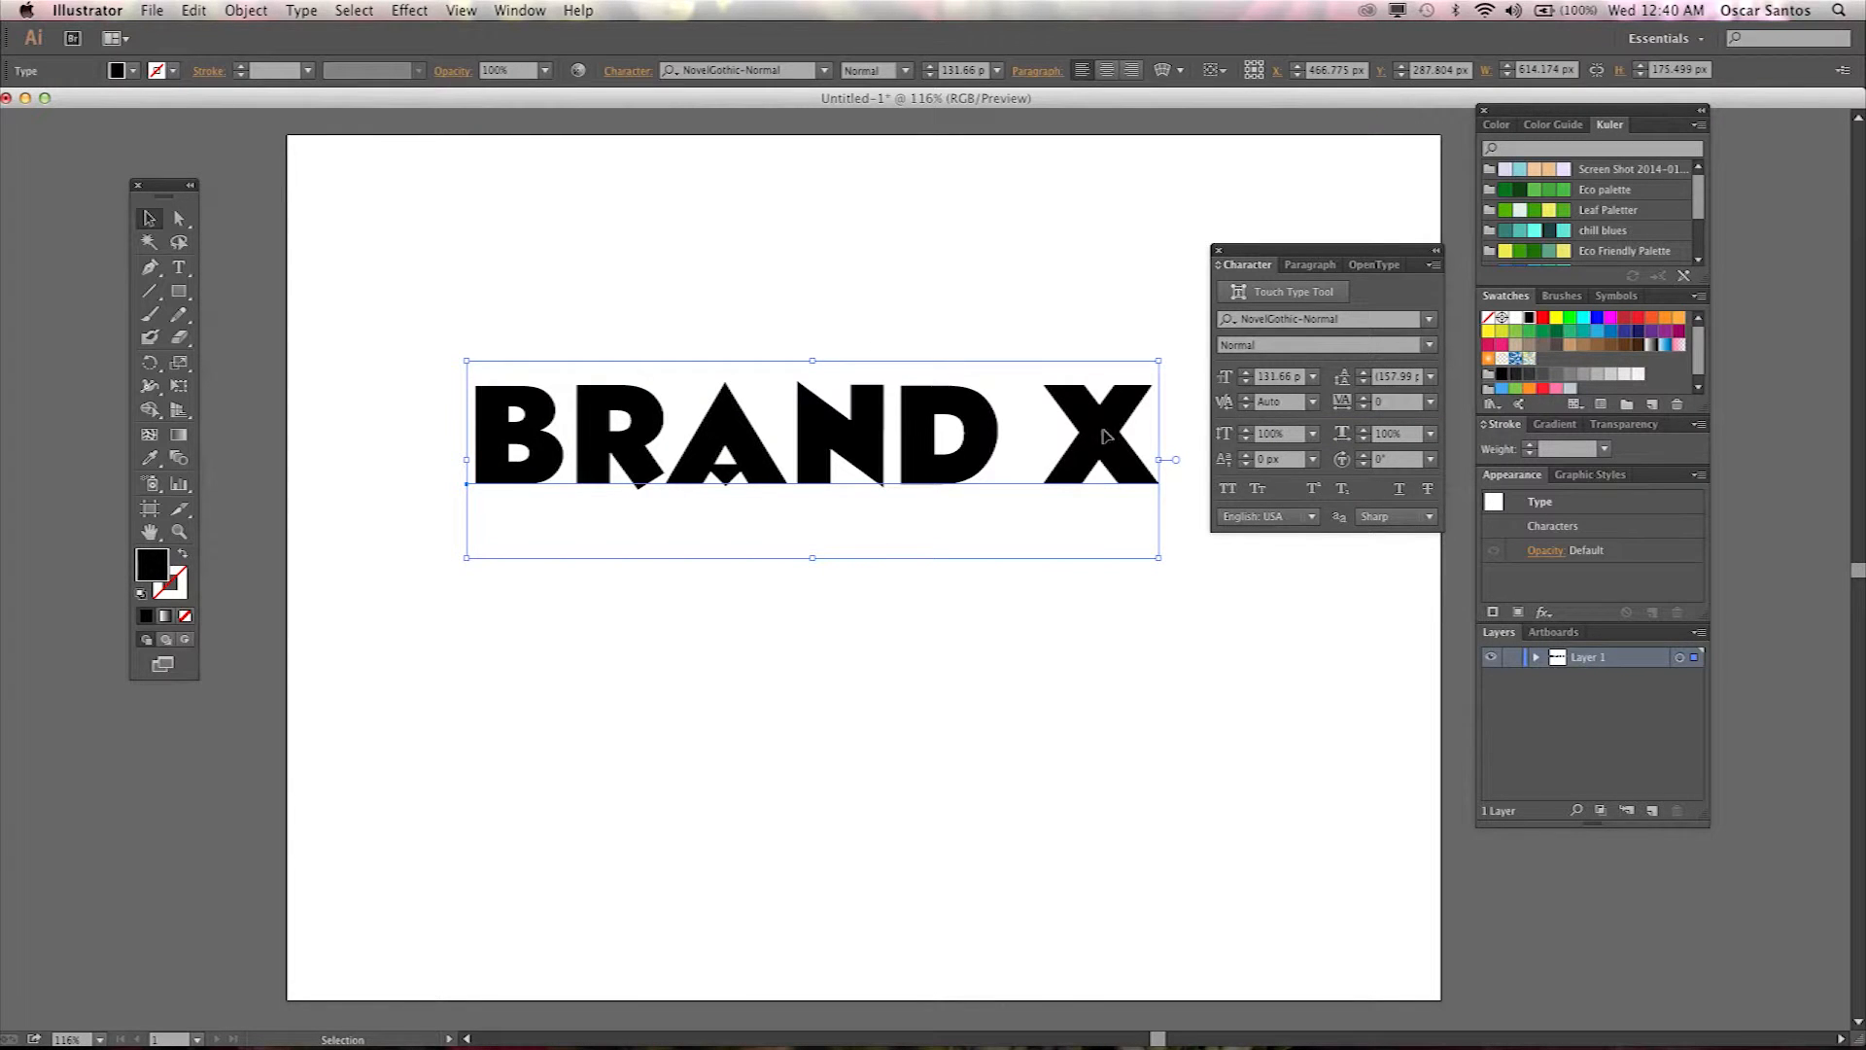
Try a tracking of 100 on the BRAND X text.
{"action": "left_click", "coordinate": [1312, 377]}
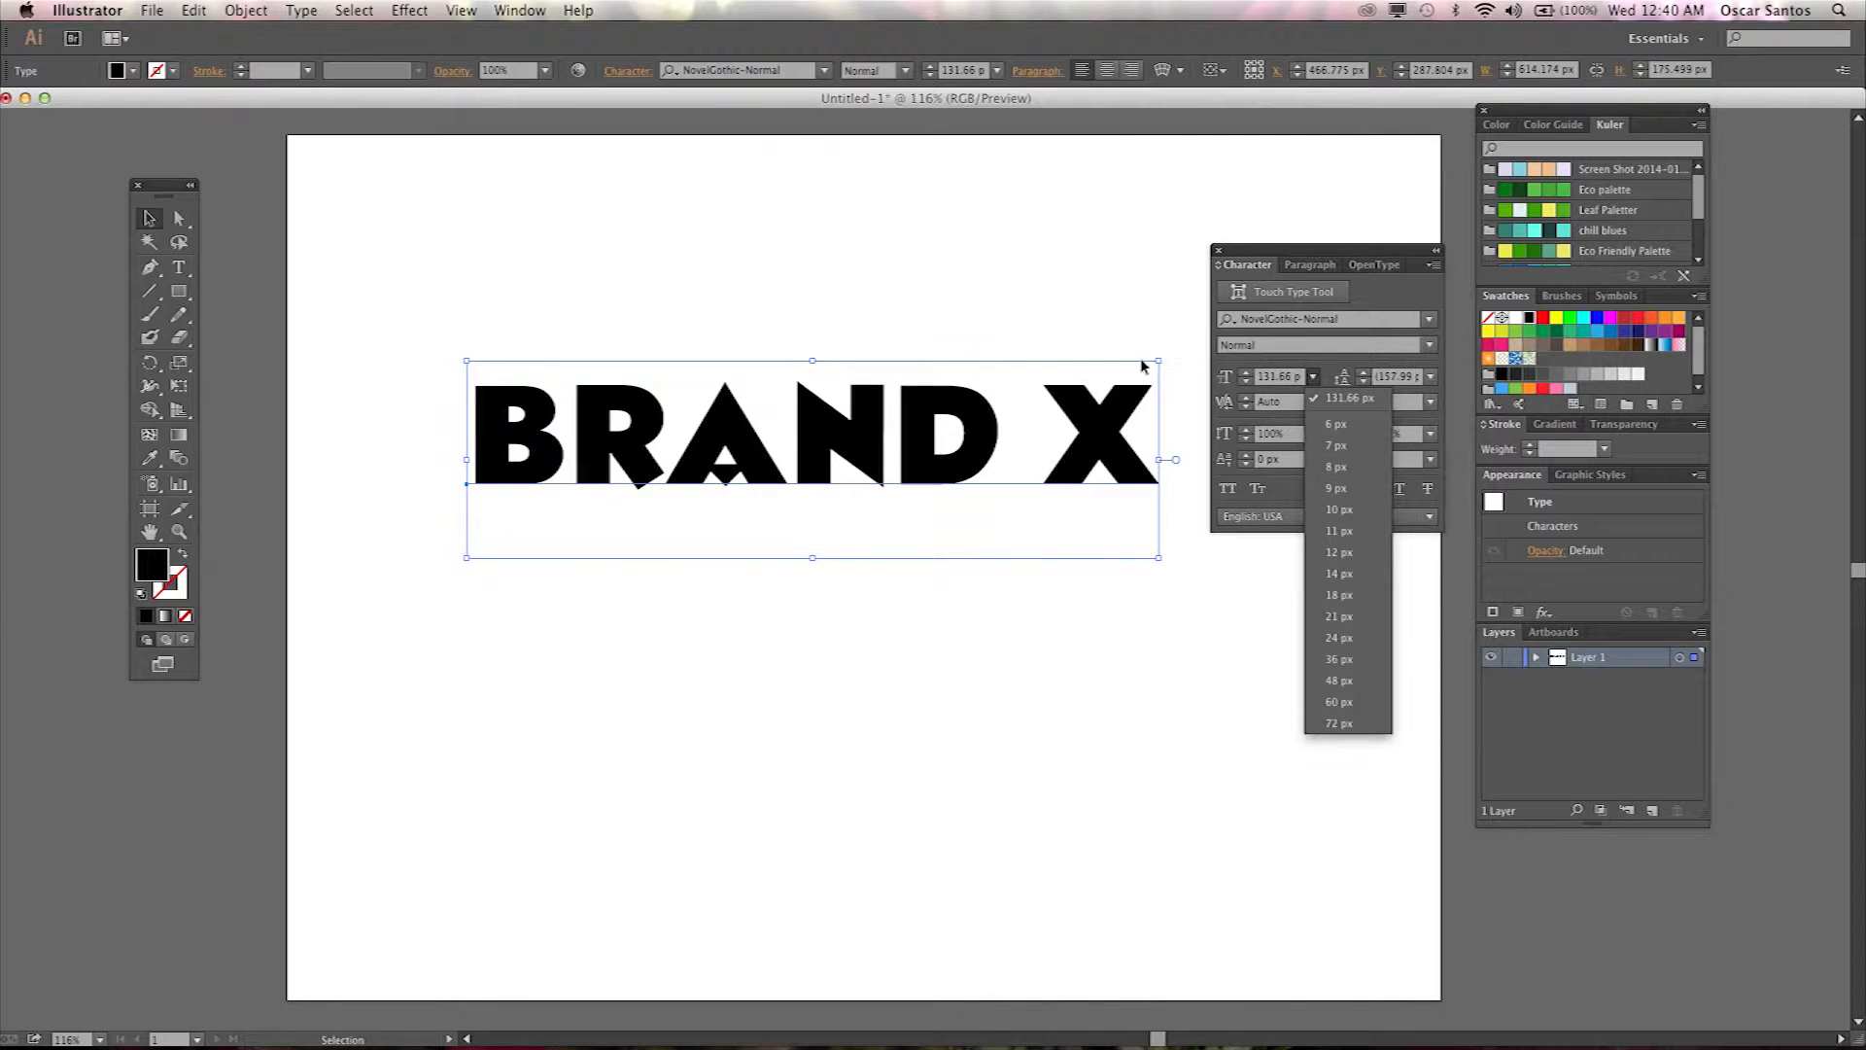
{"action": "left_click", "coordinate": [1296, 364]}
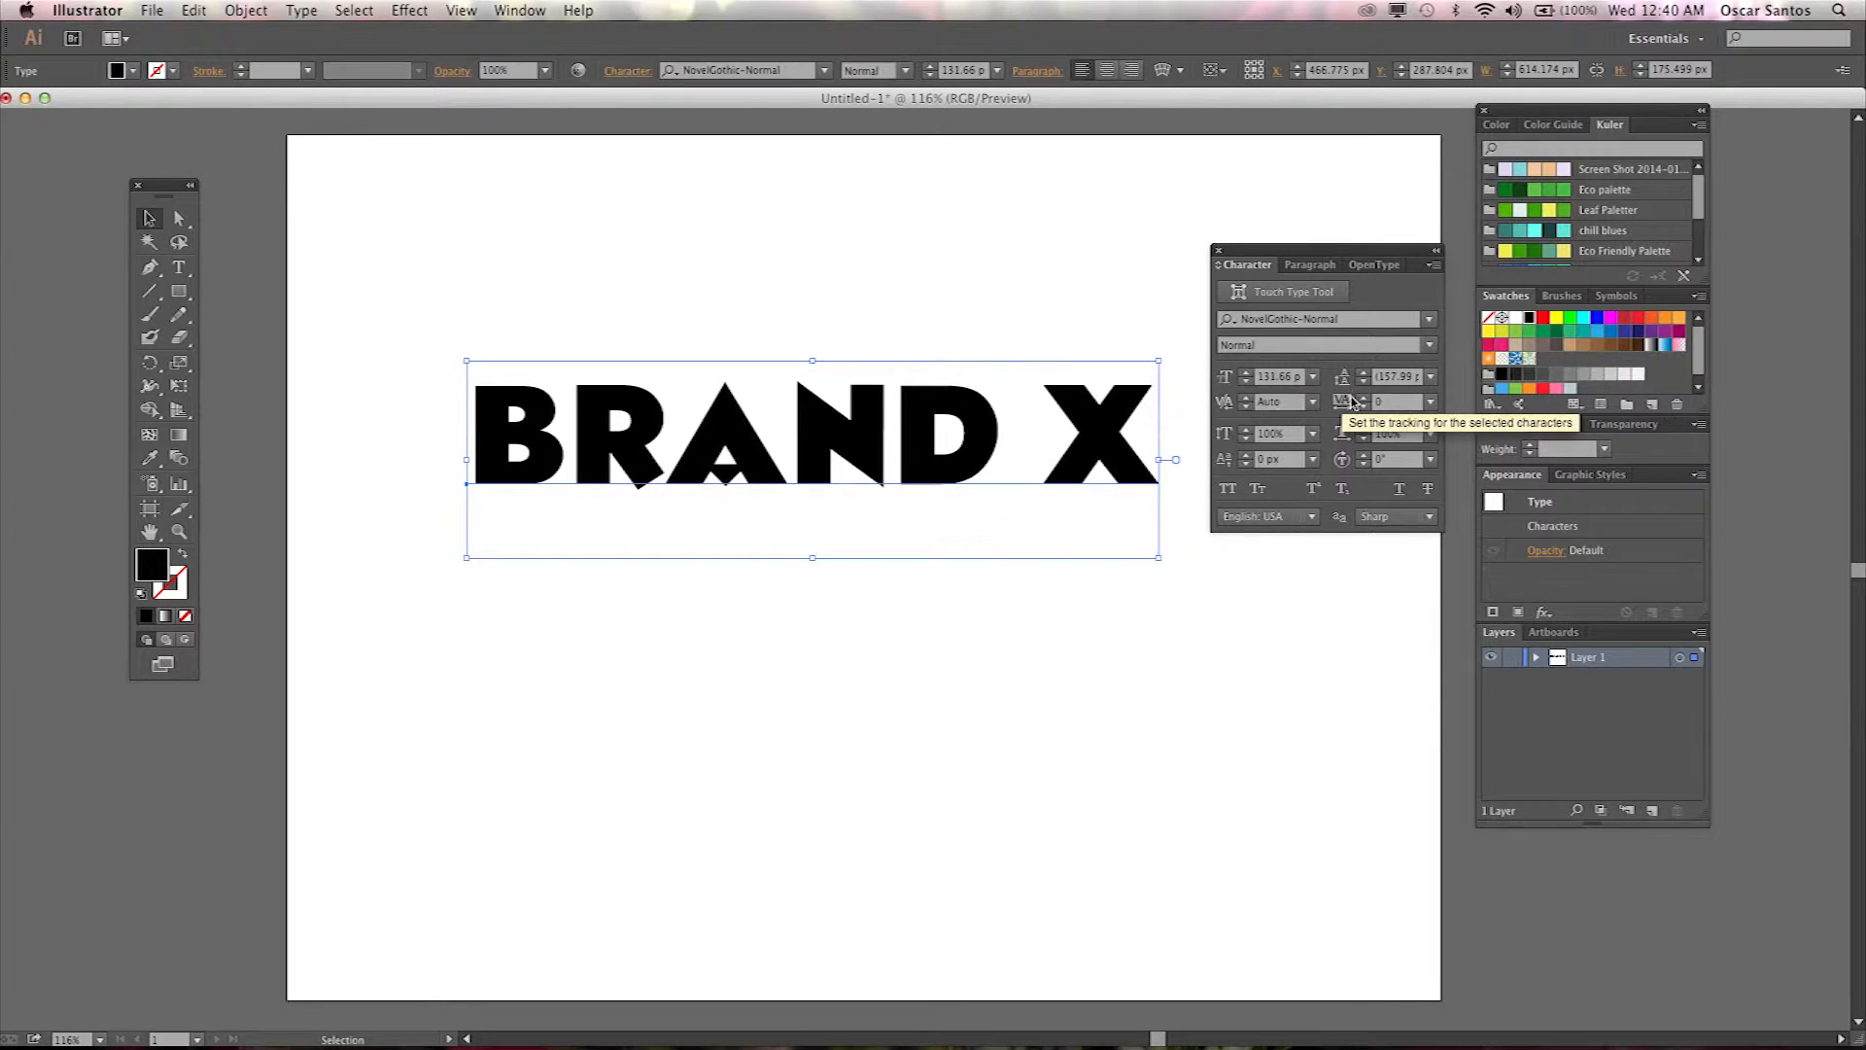
{"action": "left_click", "coordinate": [1433, 402]}
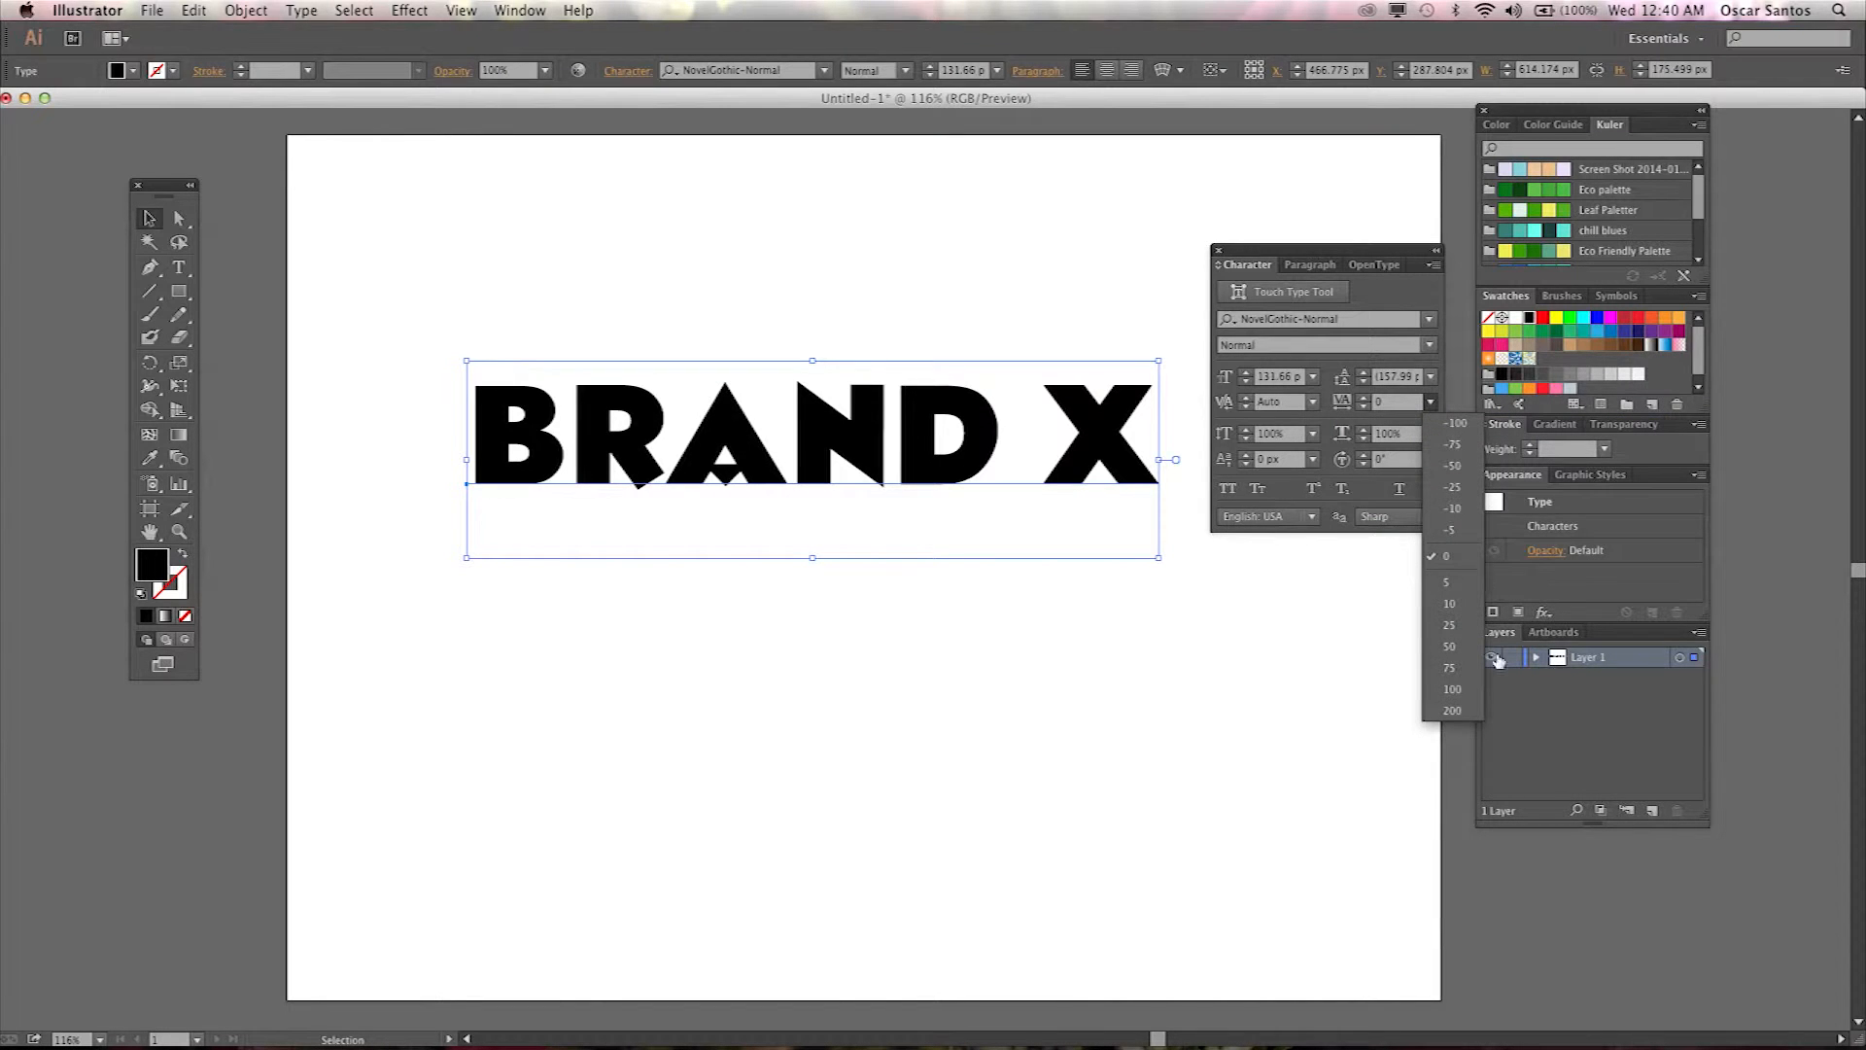
{"action": "left_click", "coordinate": [1452, 689]}
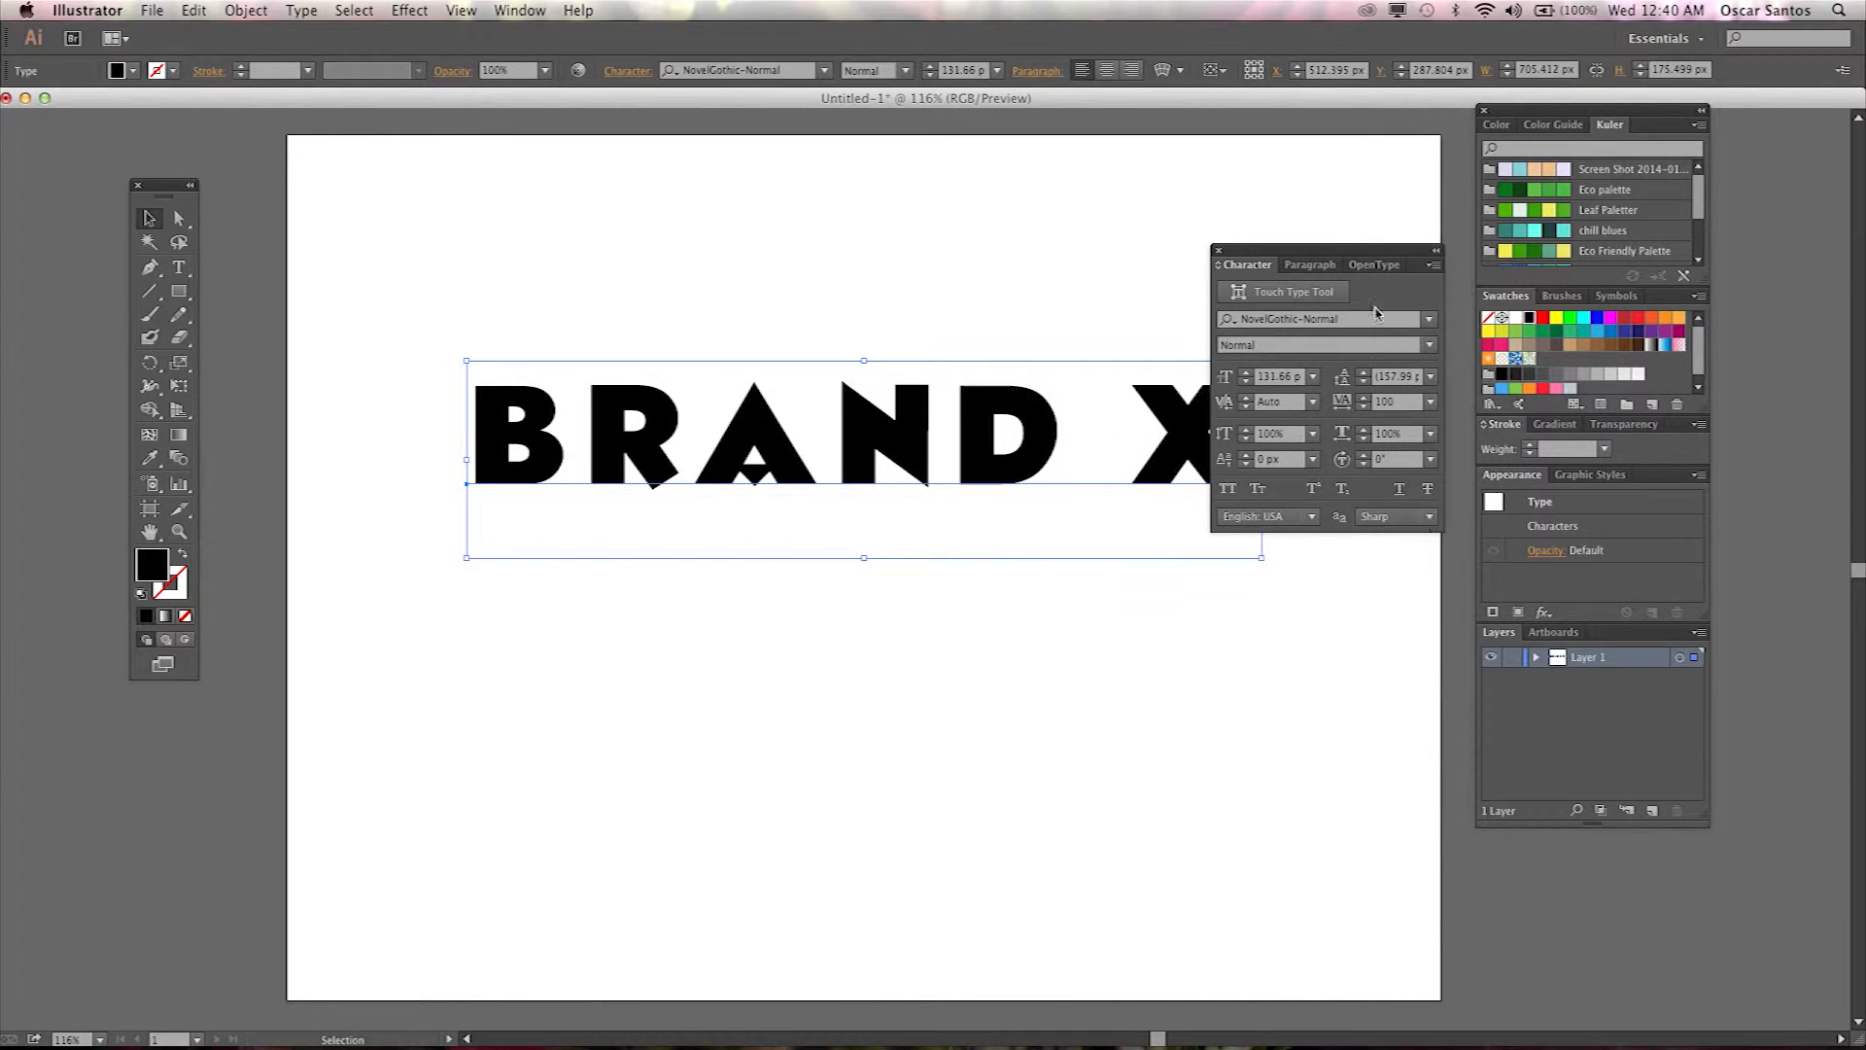
Move the Character panel further over and shift BRAND X left on the artboard.
{"action": "key", "text": "super+shift+a"}
{"action": "left_click_drag", "start_coordinate": [1358, 256], "coordinate": [1433, 254]}
{"action": "left_click_drag", "start_coordinate": [1196, 431], "coordinate": [1105, 435]}
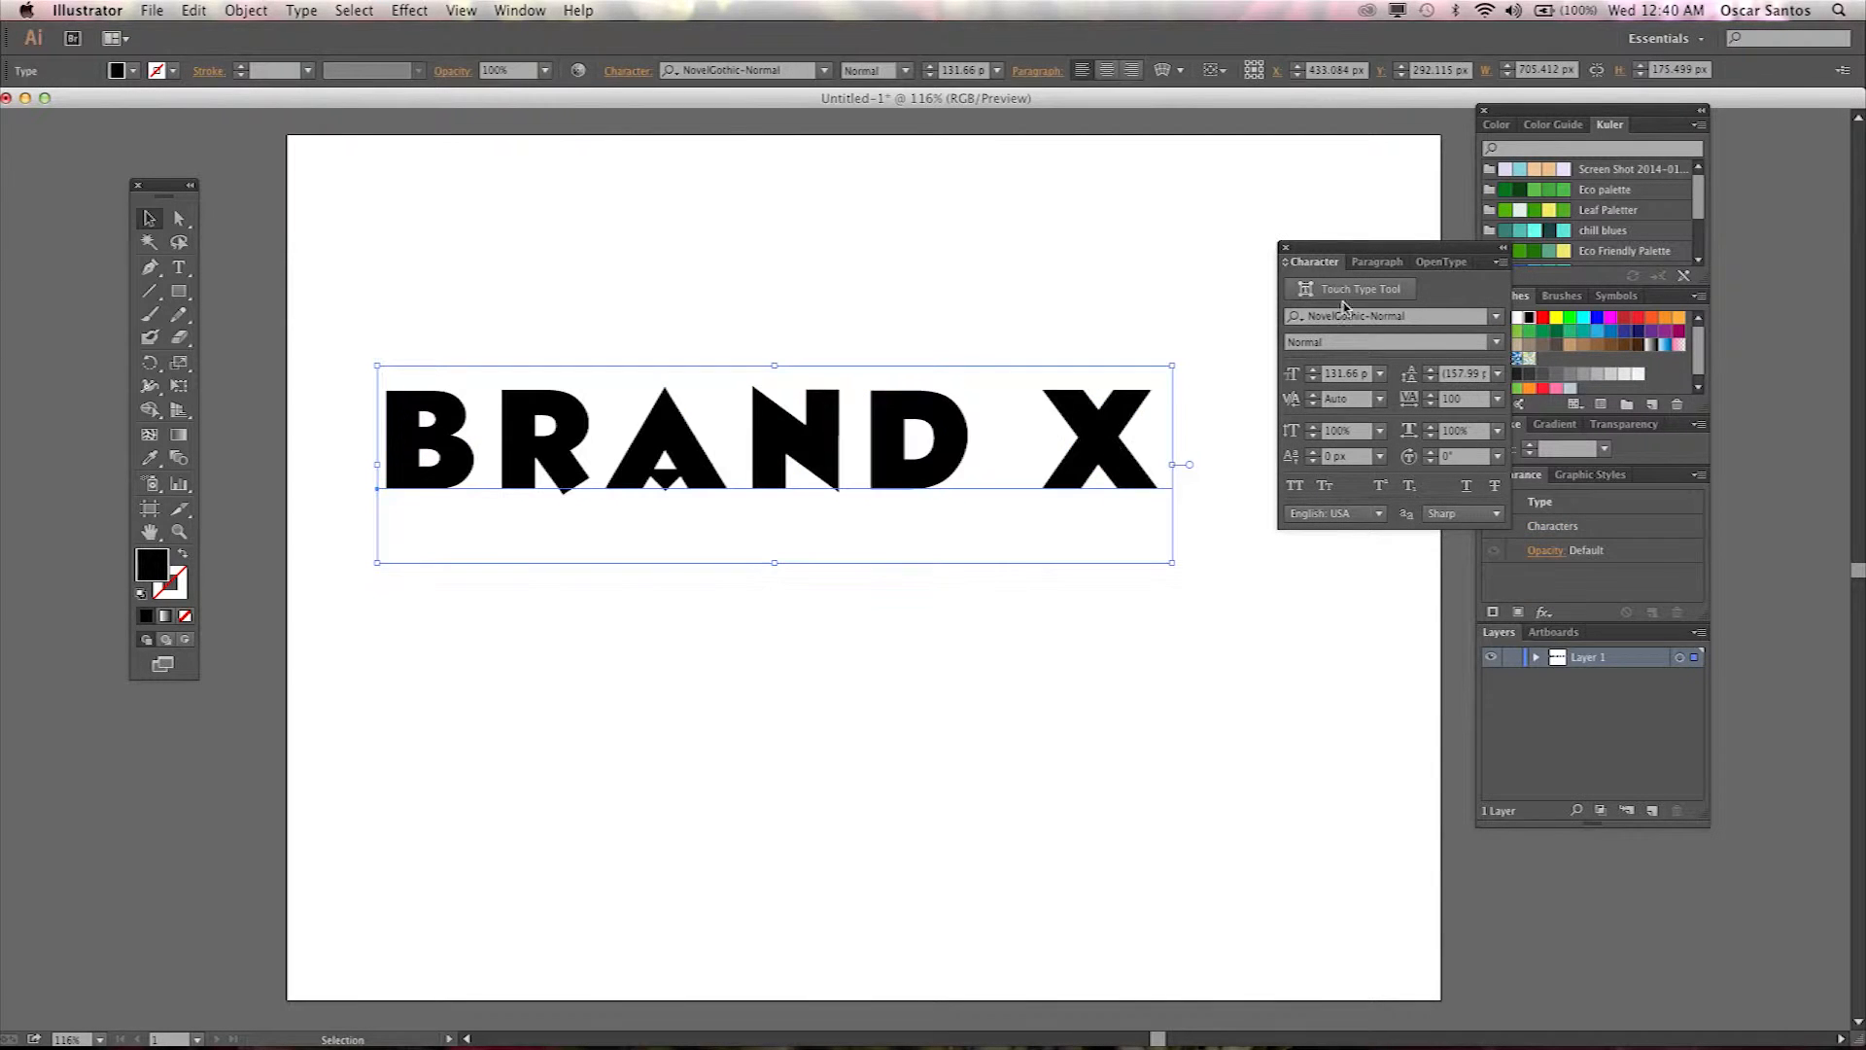
Set the tracking of BRAND X to -25.
{"action": "left_click", "coordinate": [1497, 399]}
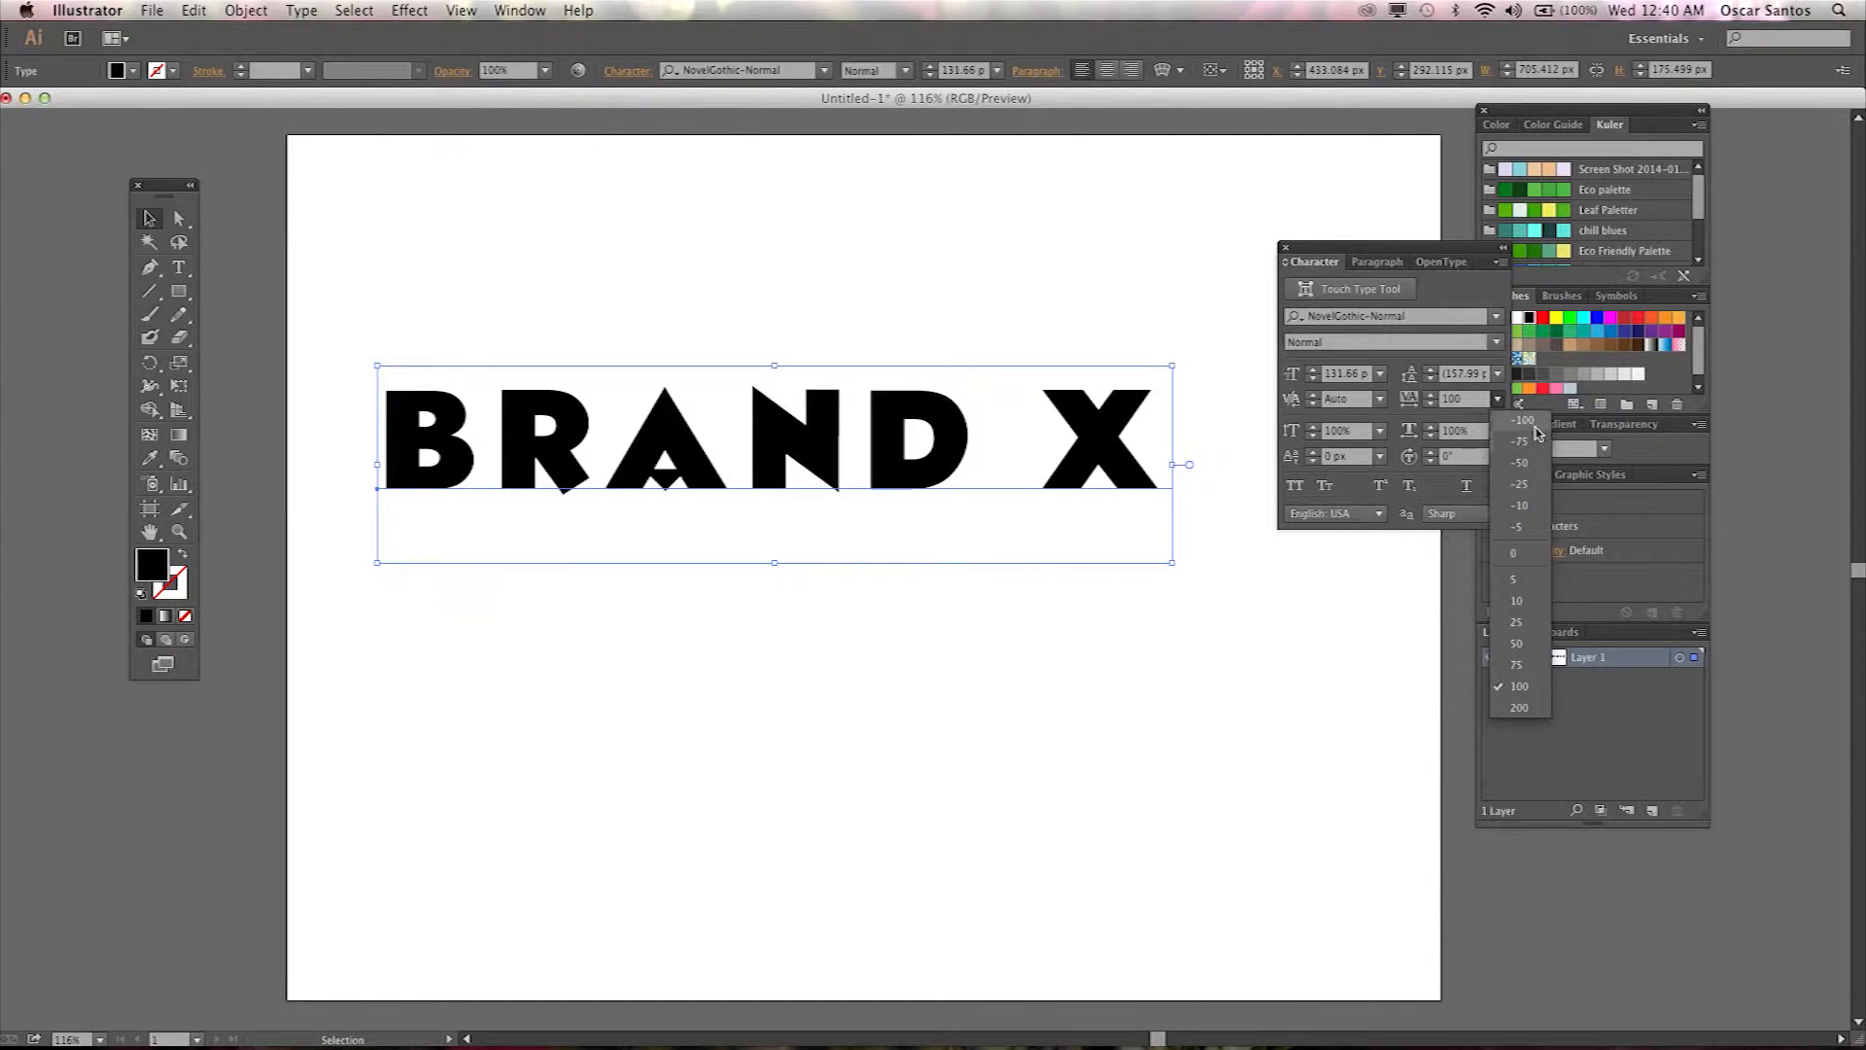
{"action": "left_click", "coordinate": [1538, 430]}
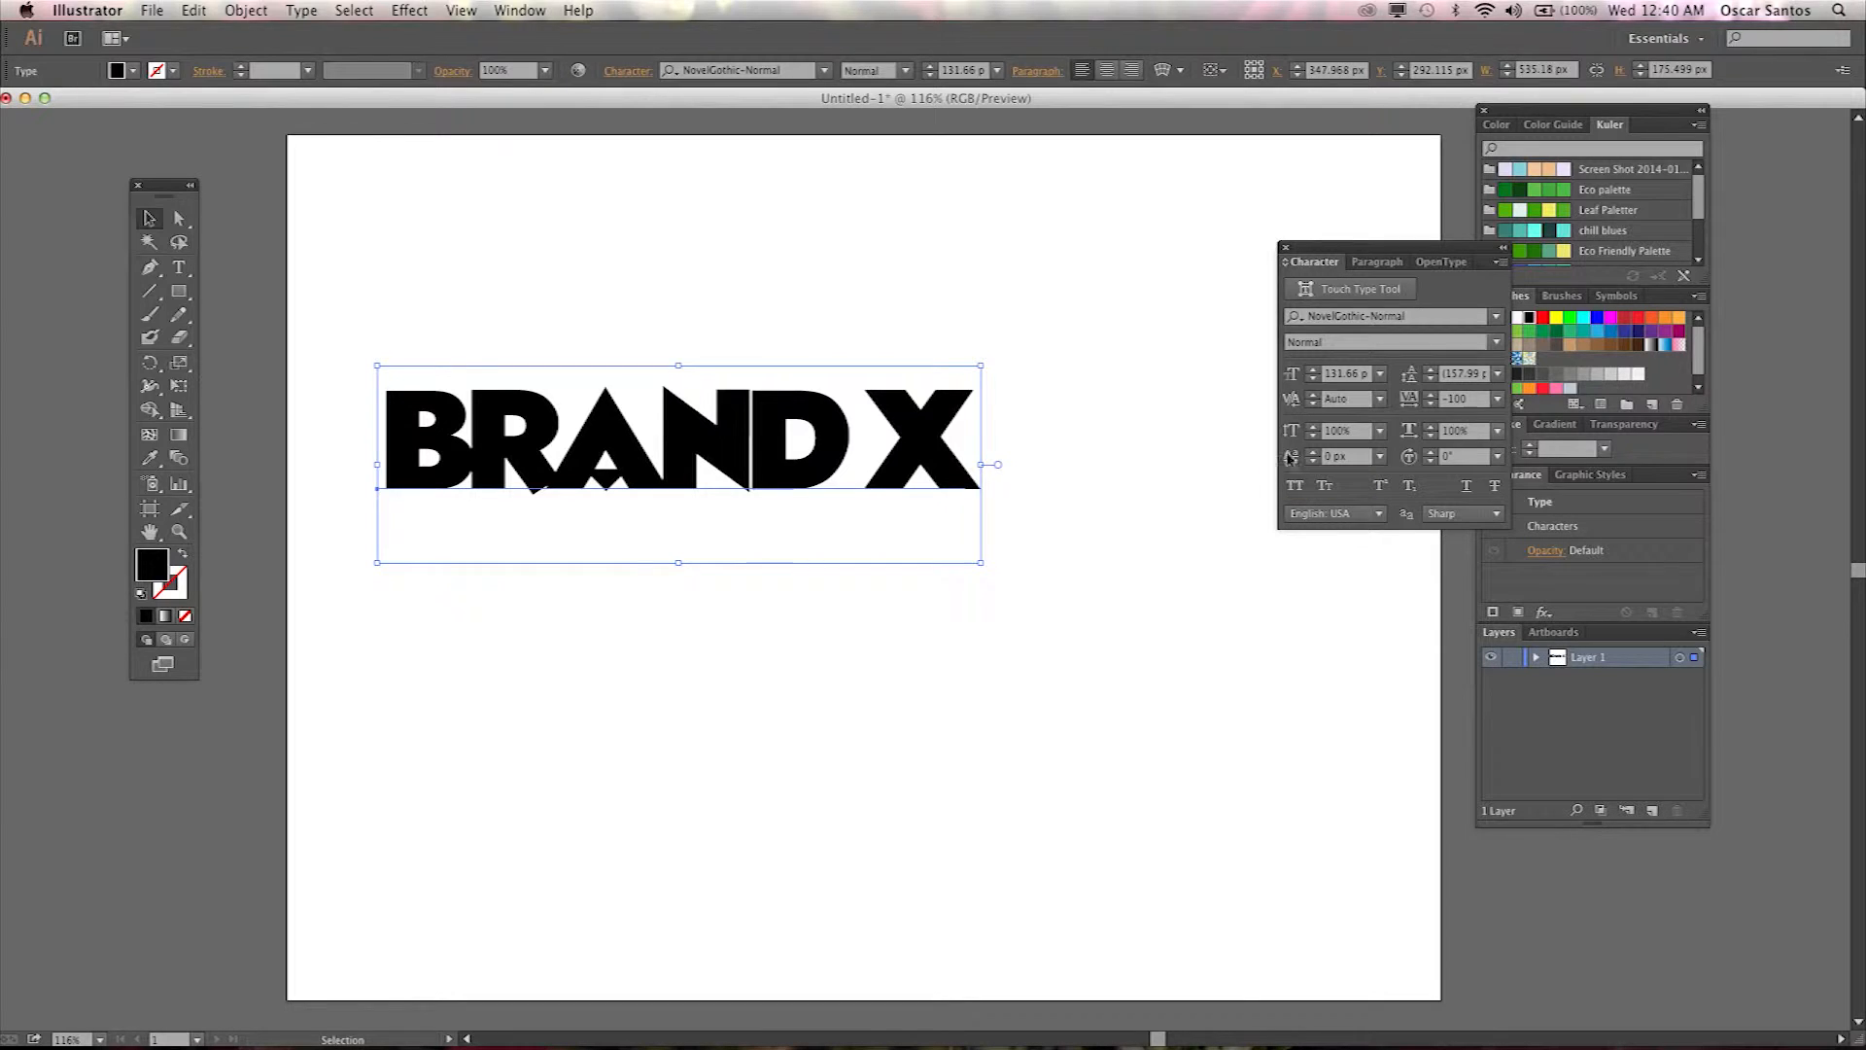
{"action": "left_click", "coordinate": [1497, 398]}
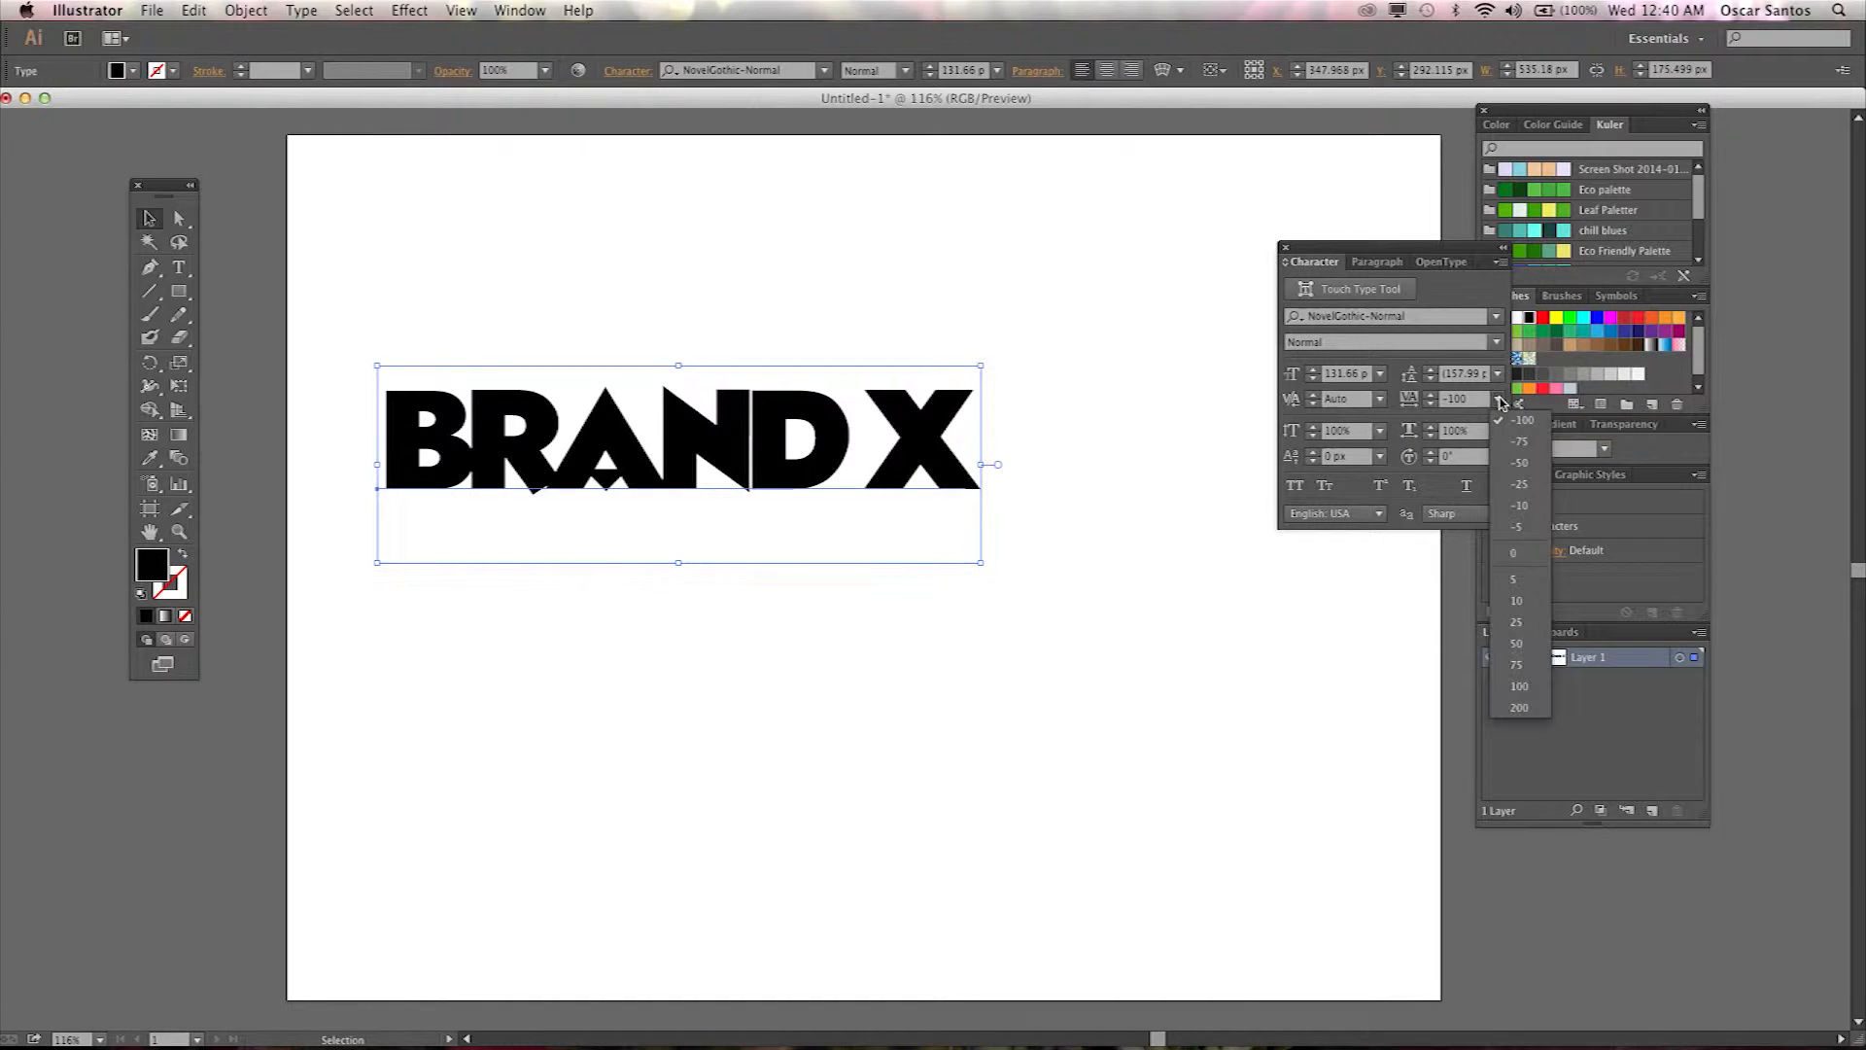
{"action": "left_click", "coordinate": [1519, 484]}
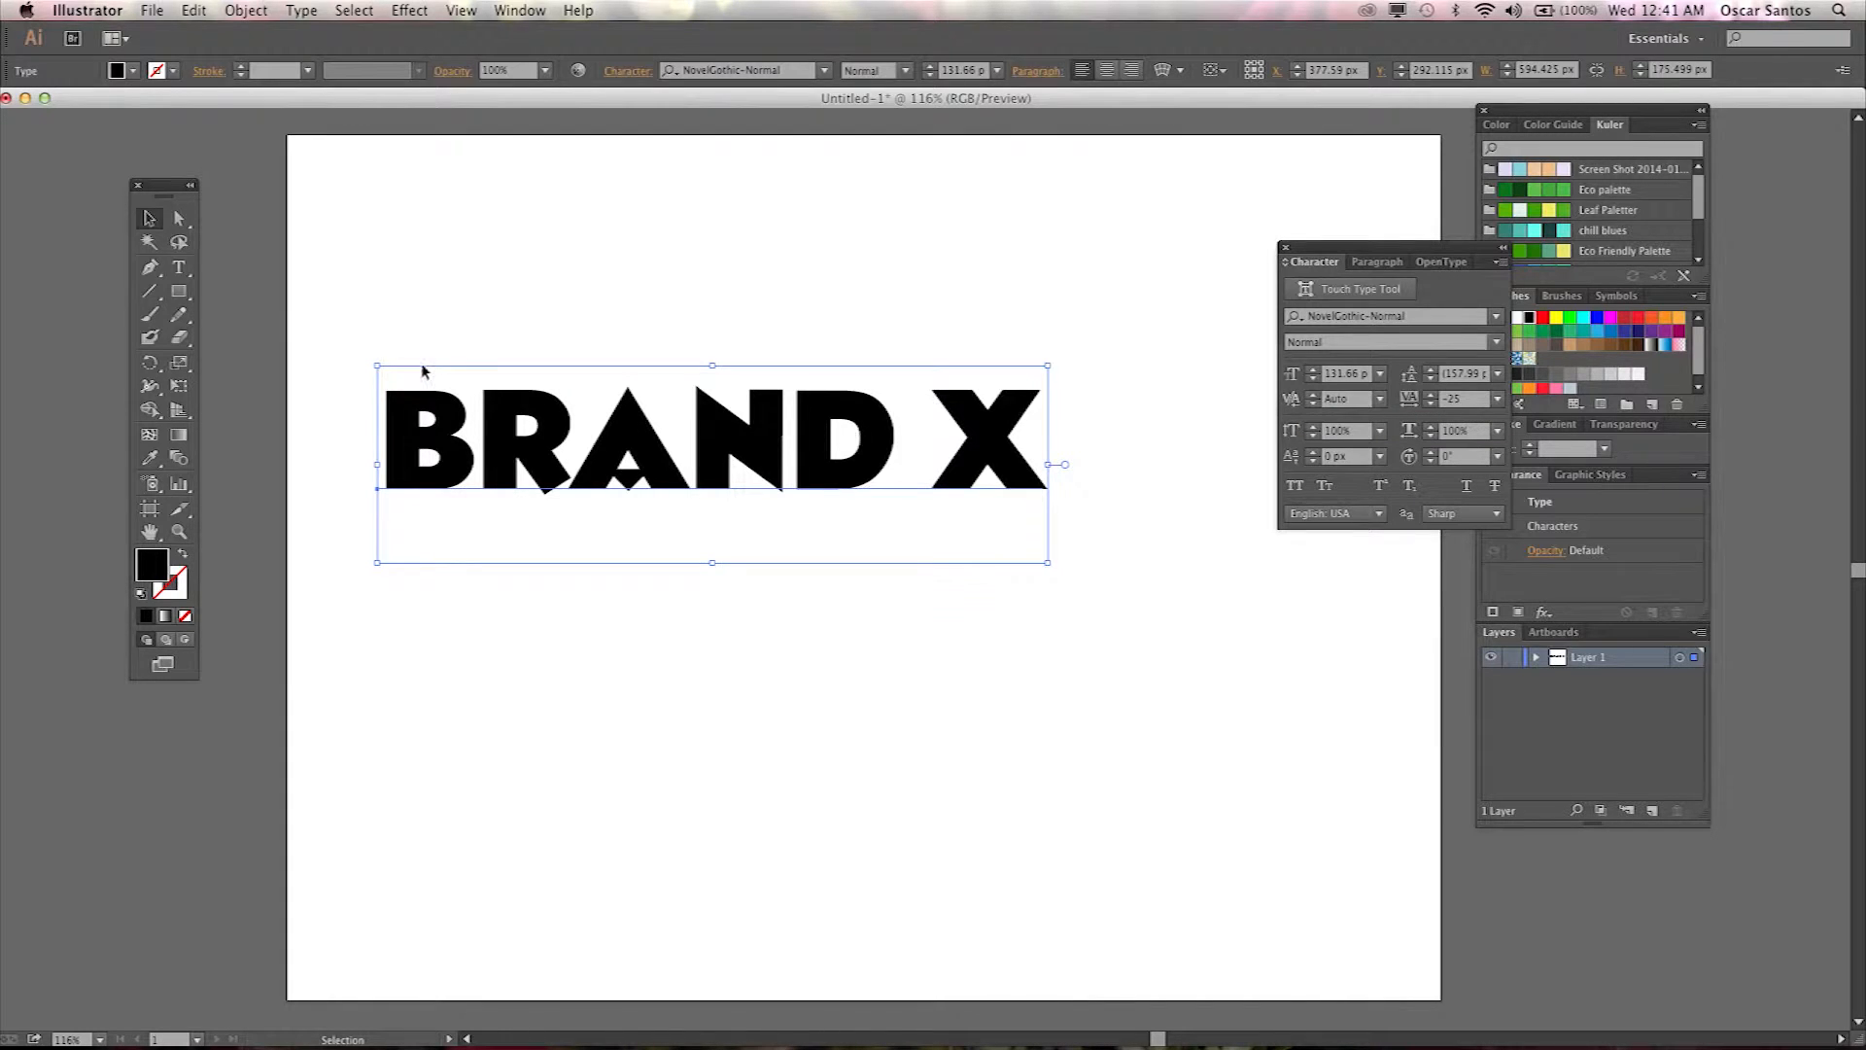
Switch to the Type tool and tighten the kerning between the A and N of BRAND.
{"action": "left_click", "coordinate": [179, 267]}
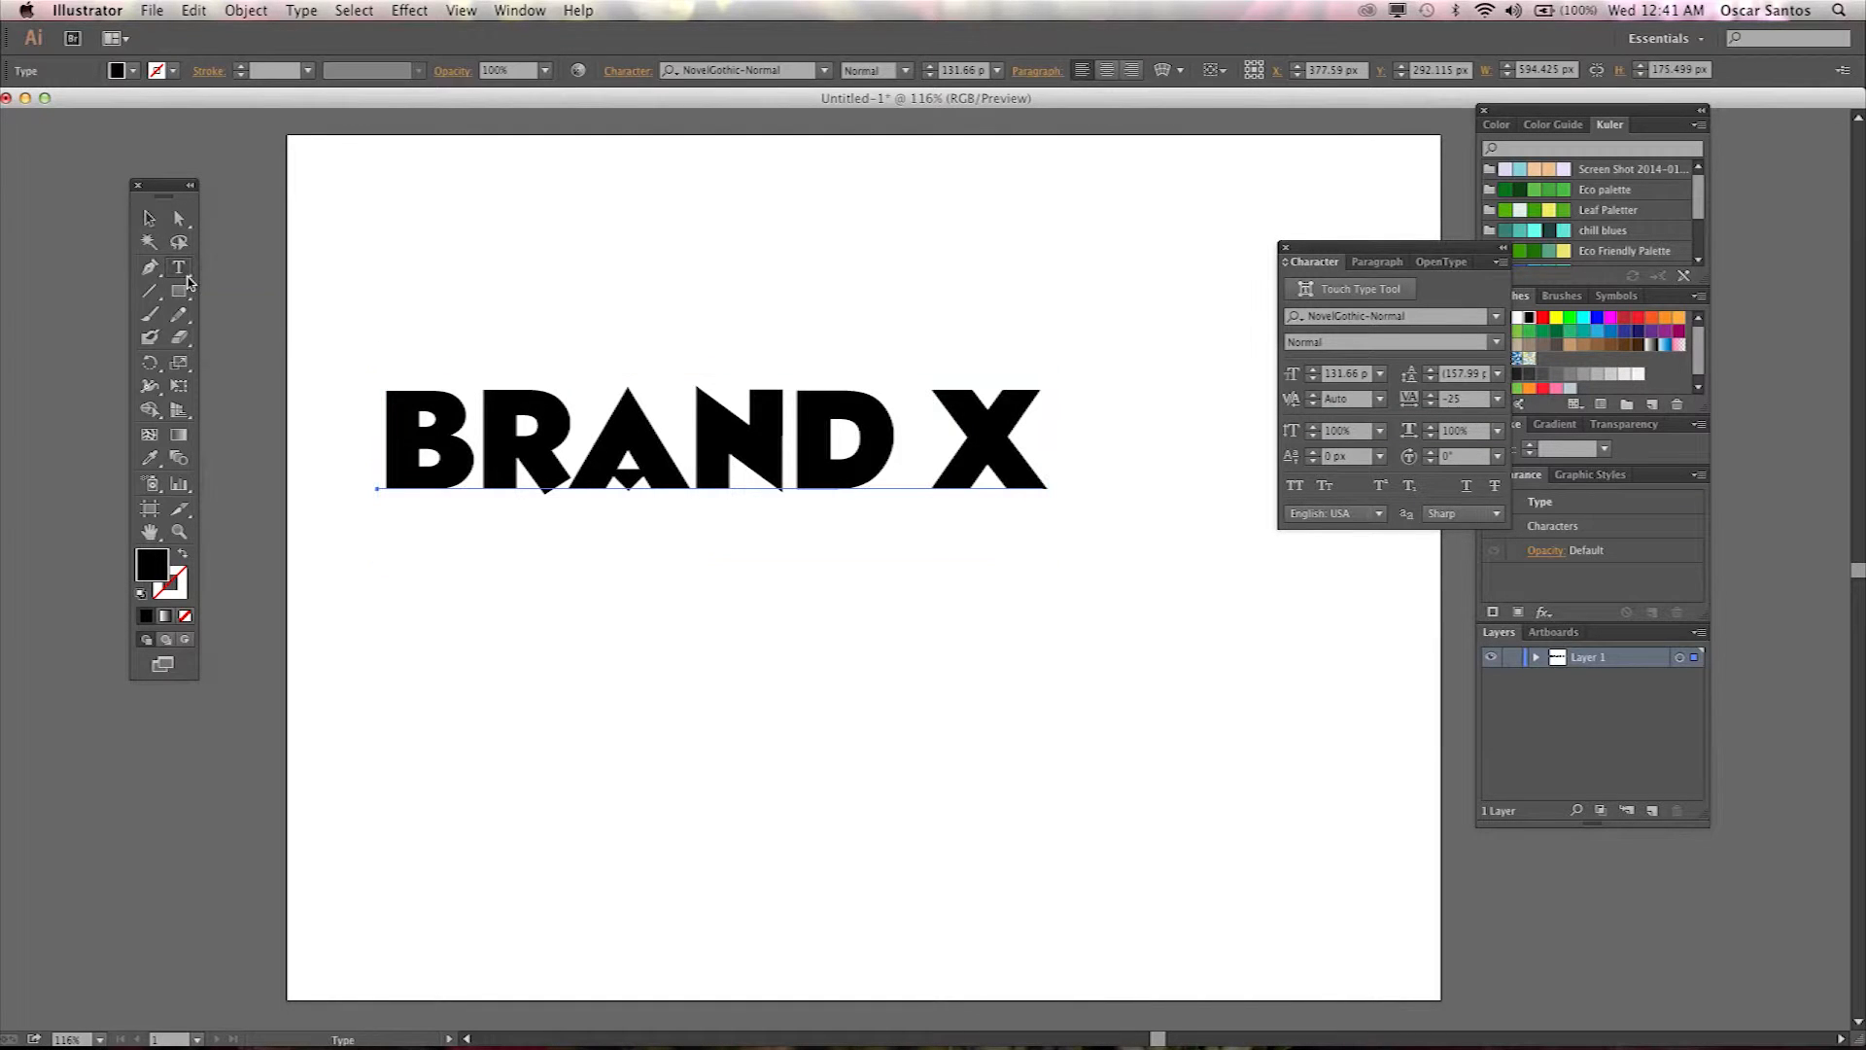
{"action": "left_click", "coordinate": [691, 469]}
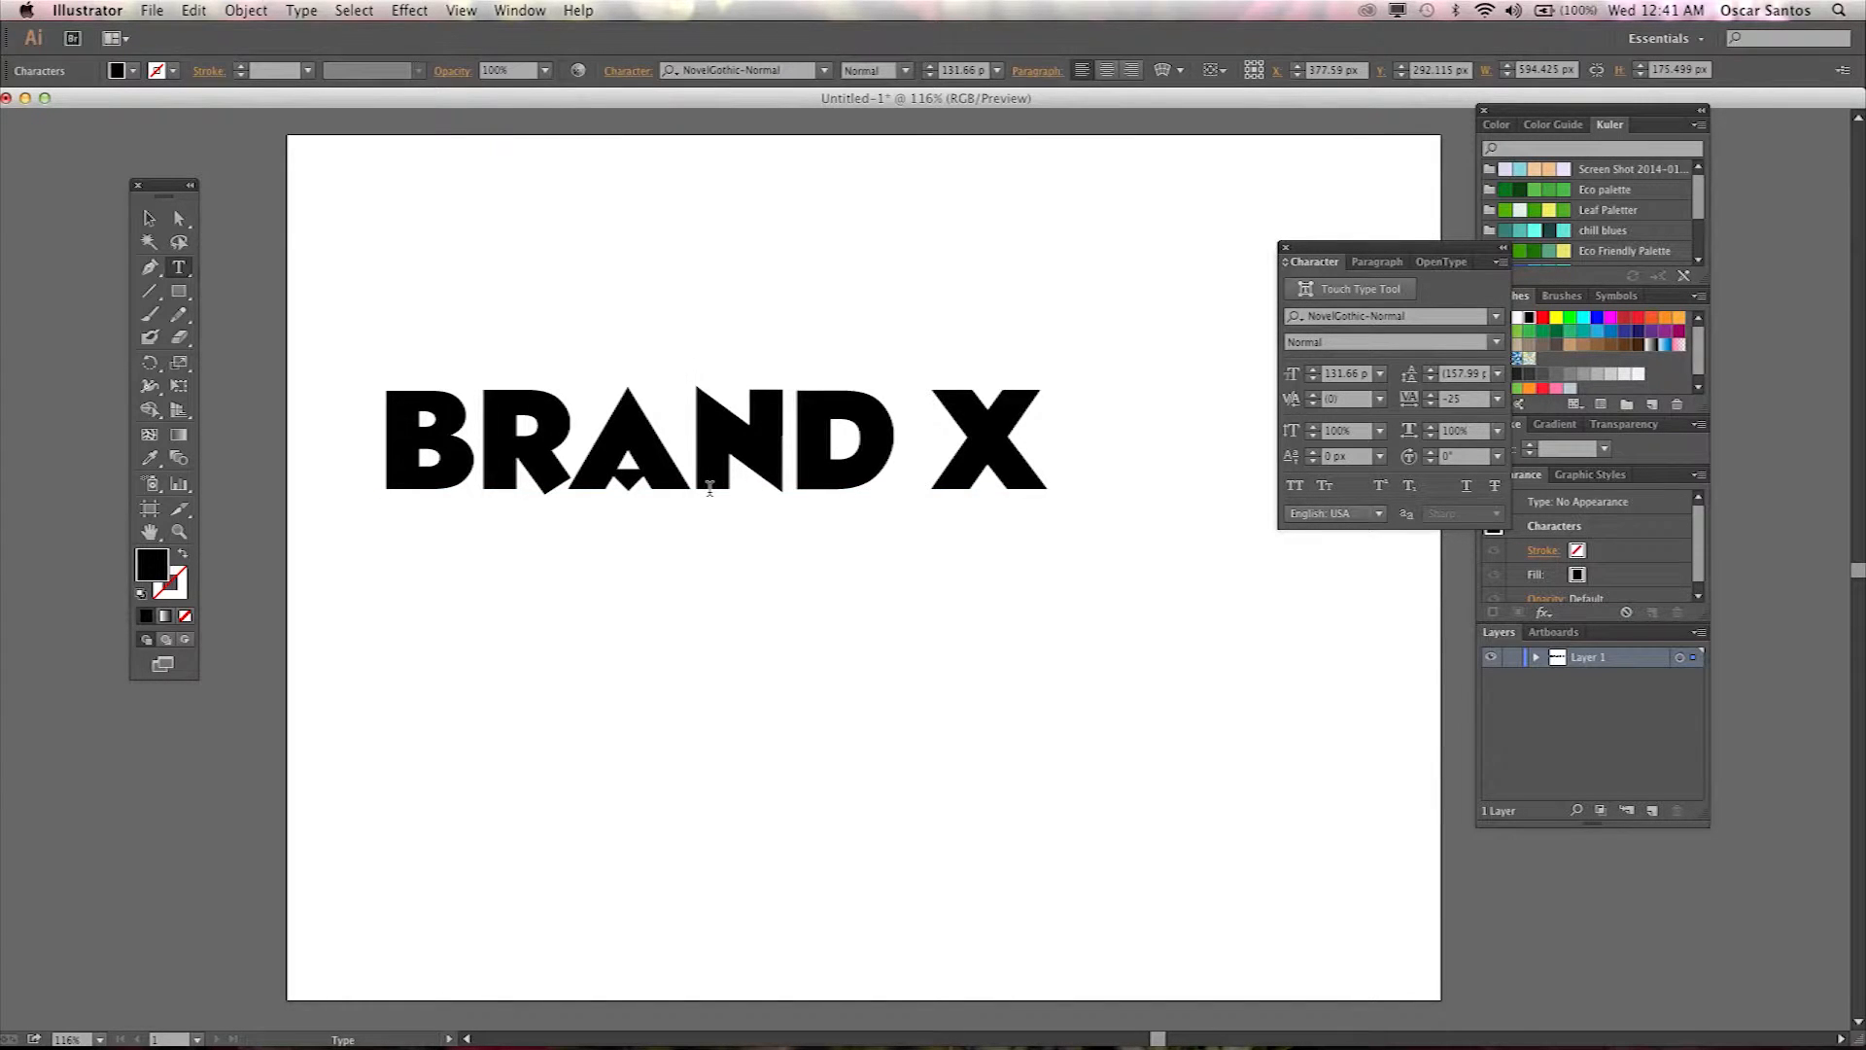
{"action": "key", "text": "alt+Left"}
{"action": "key", "text": "alt+Left"}
{"action": "key", "text": "alt+Left"}
{"action": "key", "text": "alt+Left"}
{"action": "key", "text": "alt+Left"}
{"action": "key", "text": "alt+Left"}
{"action": "key", "text": "alt+Left"}
{"action": "key", "text": "alt+Left"}
{"action": "key", "text": "alt+Left"}
{"action": "key", "text": "alt+Left"}
{"action": "key", "text": "alt+Left"}
{"action": "key", "text": "alt+Left"}
{"action": "key", "text": "alt+Right"}
{"action": "key", "text": "alt+Right"}
{"action": "key", "text": "alt+Right"}
{"action": "key", "text": "alt+Right"}
{"action": "key", "text": "alt+Right"}
{"action": "key", "text": "alt+Right"}
{"action": "key", "text": "alt+Right"}
{"action": "key", "text": "alt+Right"}
{"action": "key", "text": "alt+Right"}
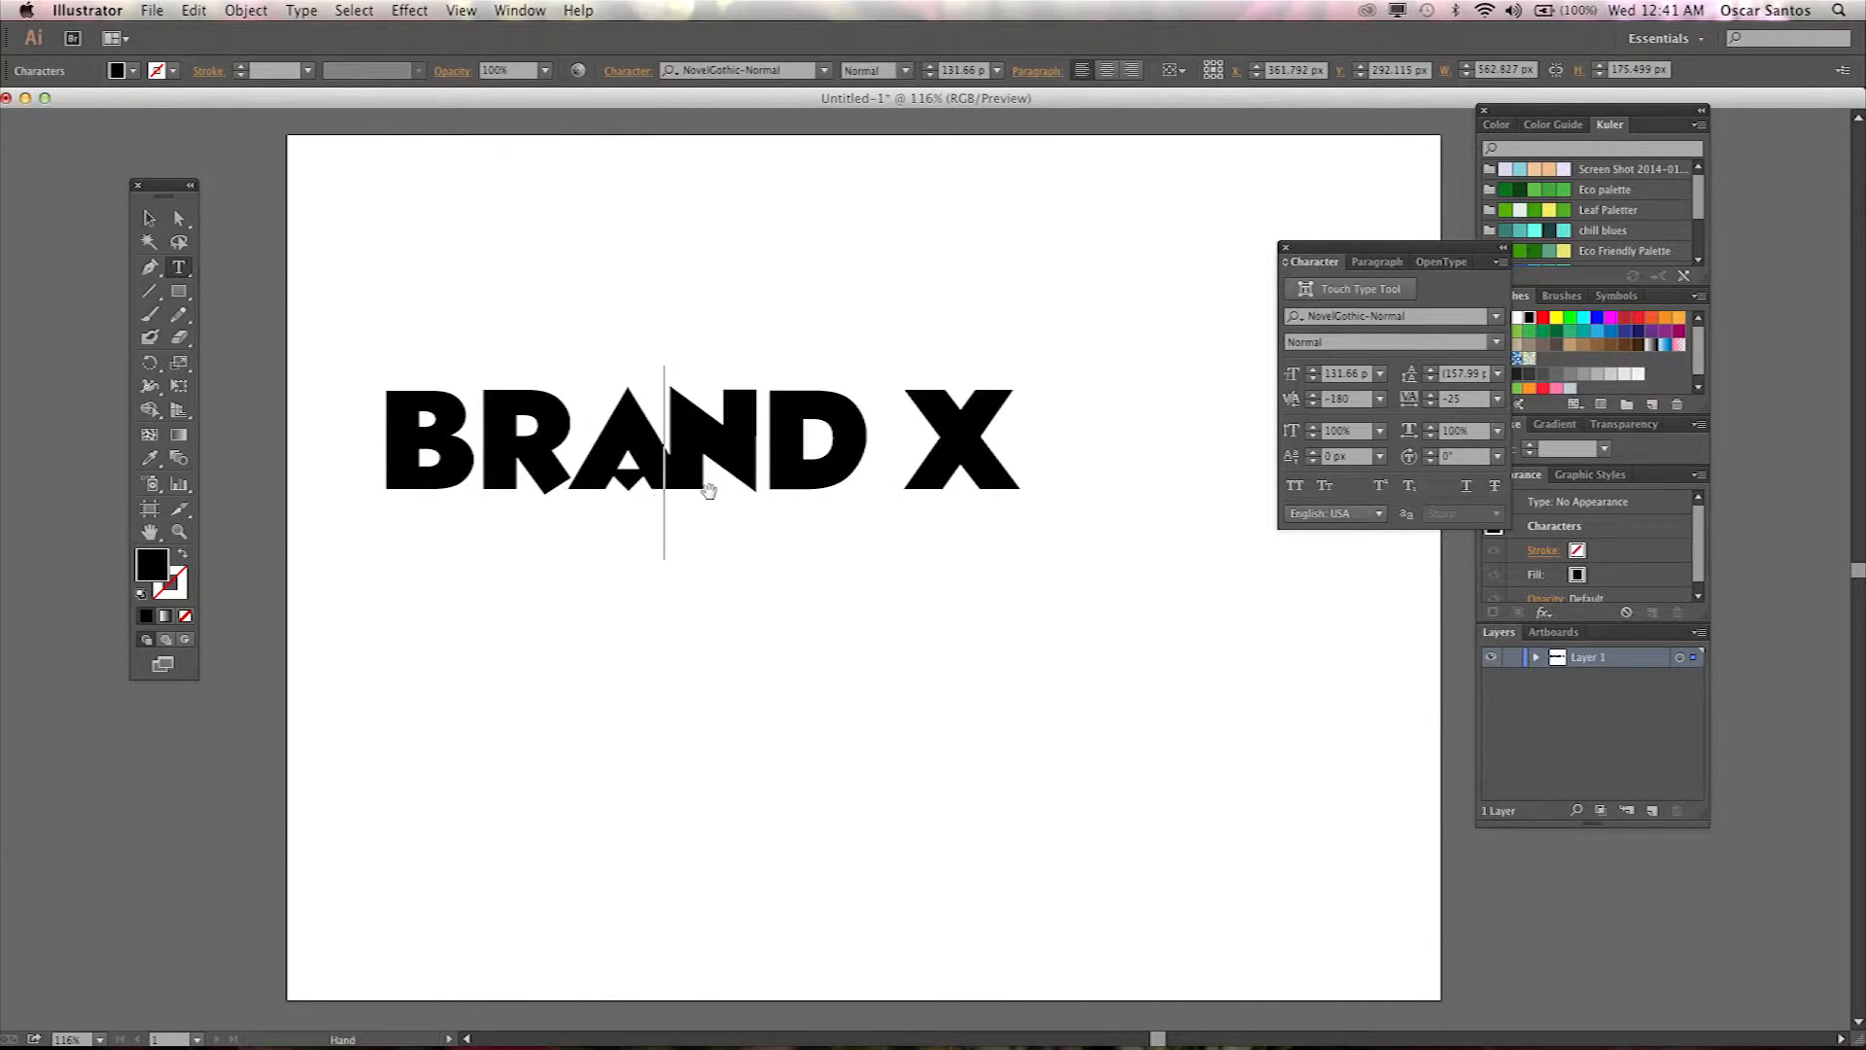
{"action": "key", "text": "alt+Left"}
{"action": "key", "text": "alt+Left"}
{"action": "key", "text": "alt+Left"}
{"action": "key", "text": "alt+Left"}
{"action": "key", "text": "alt+Left"}
{"action": "key", "text": "alt+Left"}
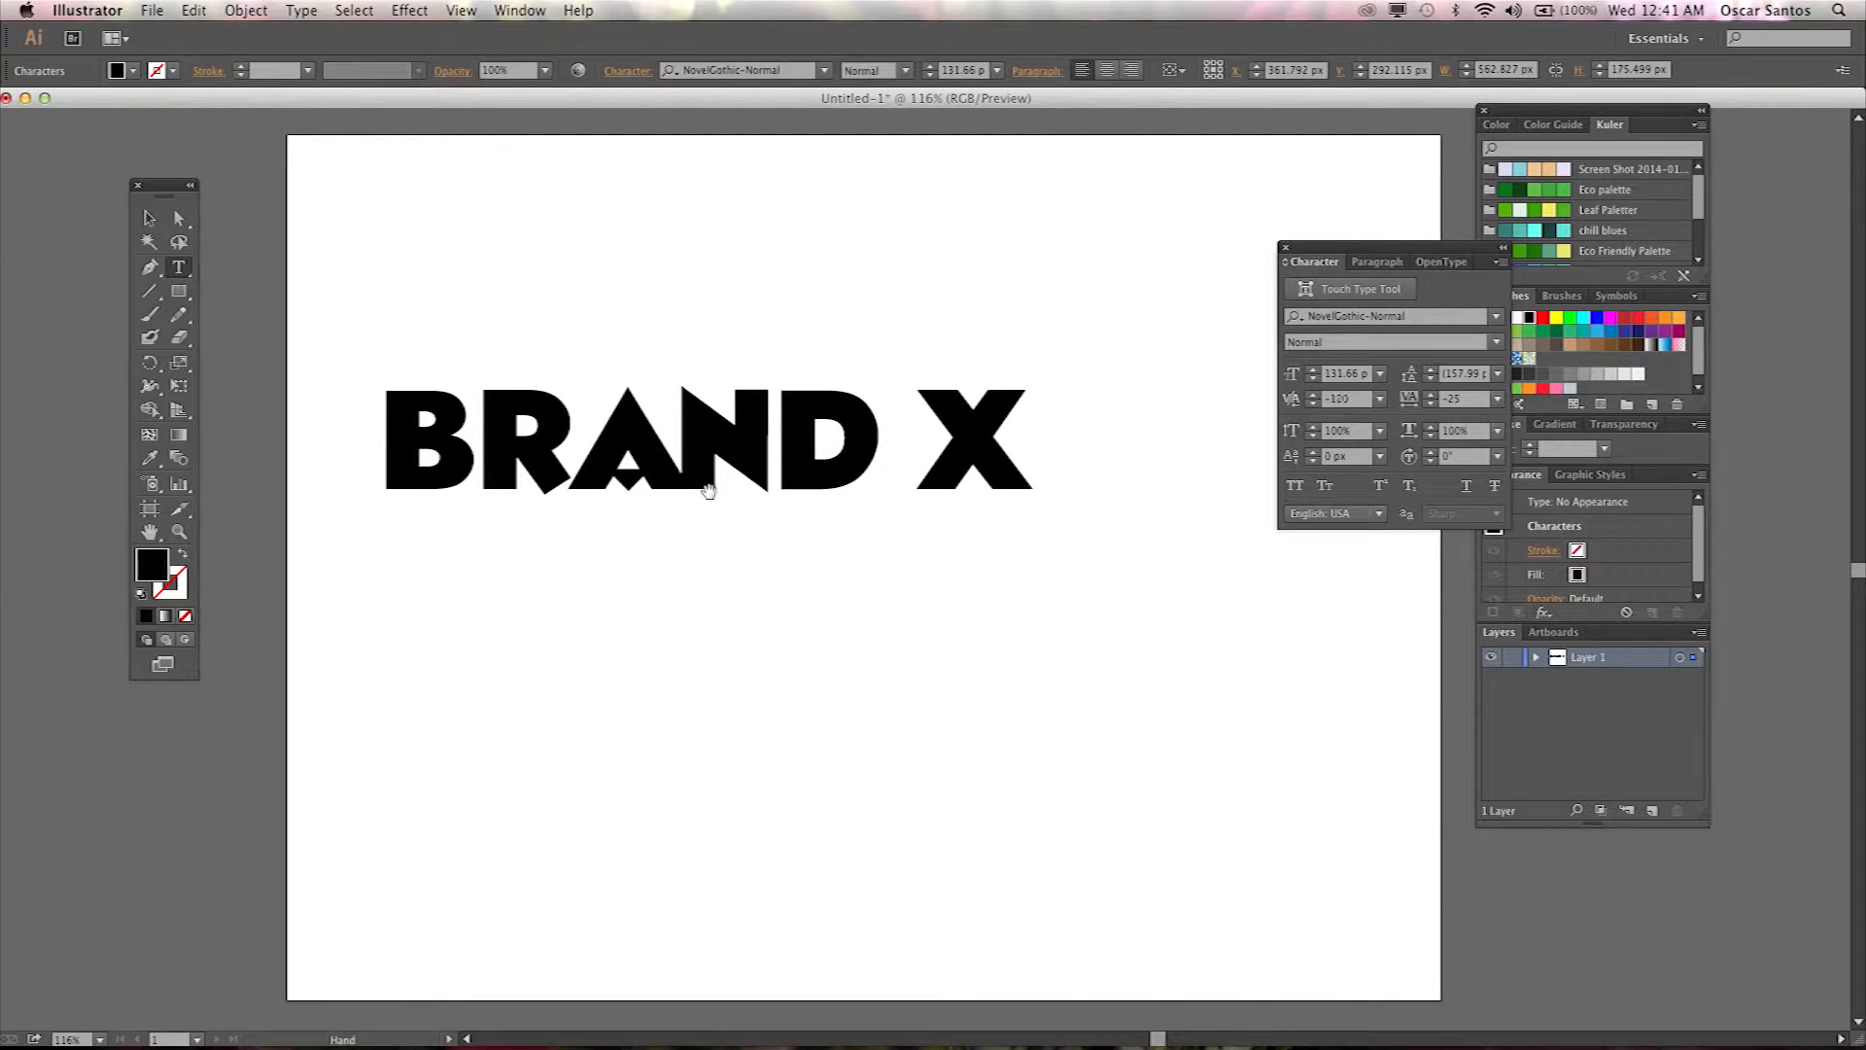
{"action": "key", "text": "alt+Right"}
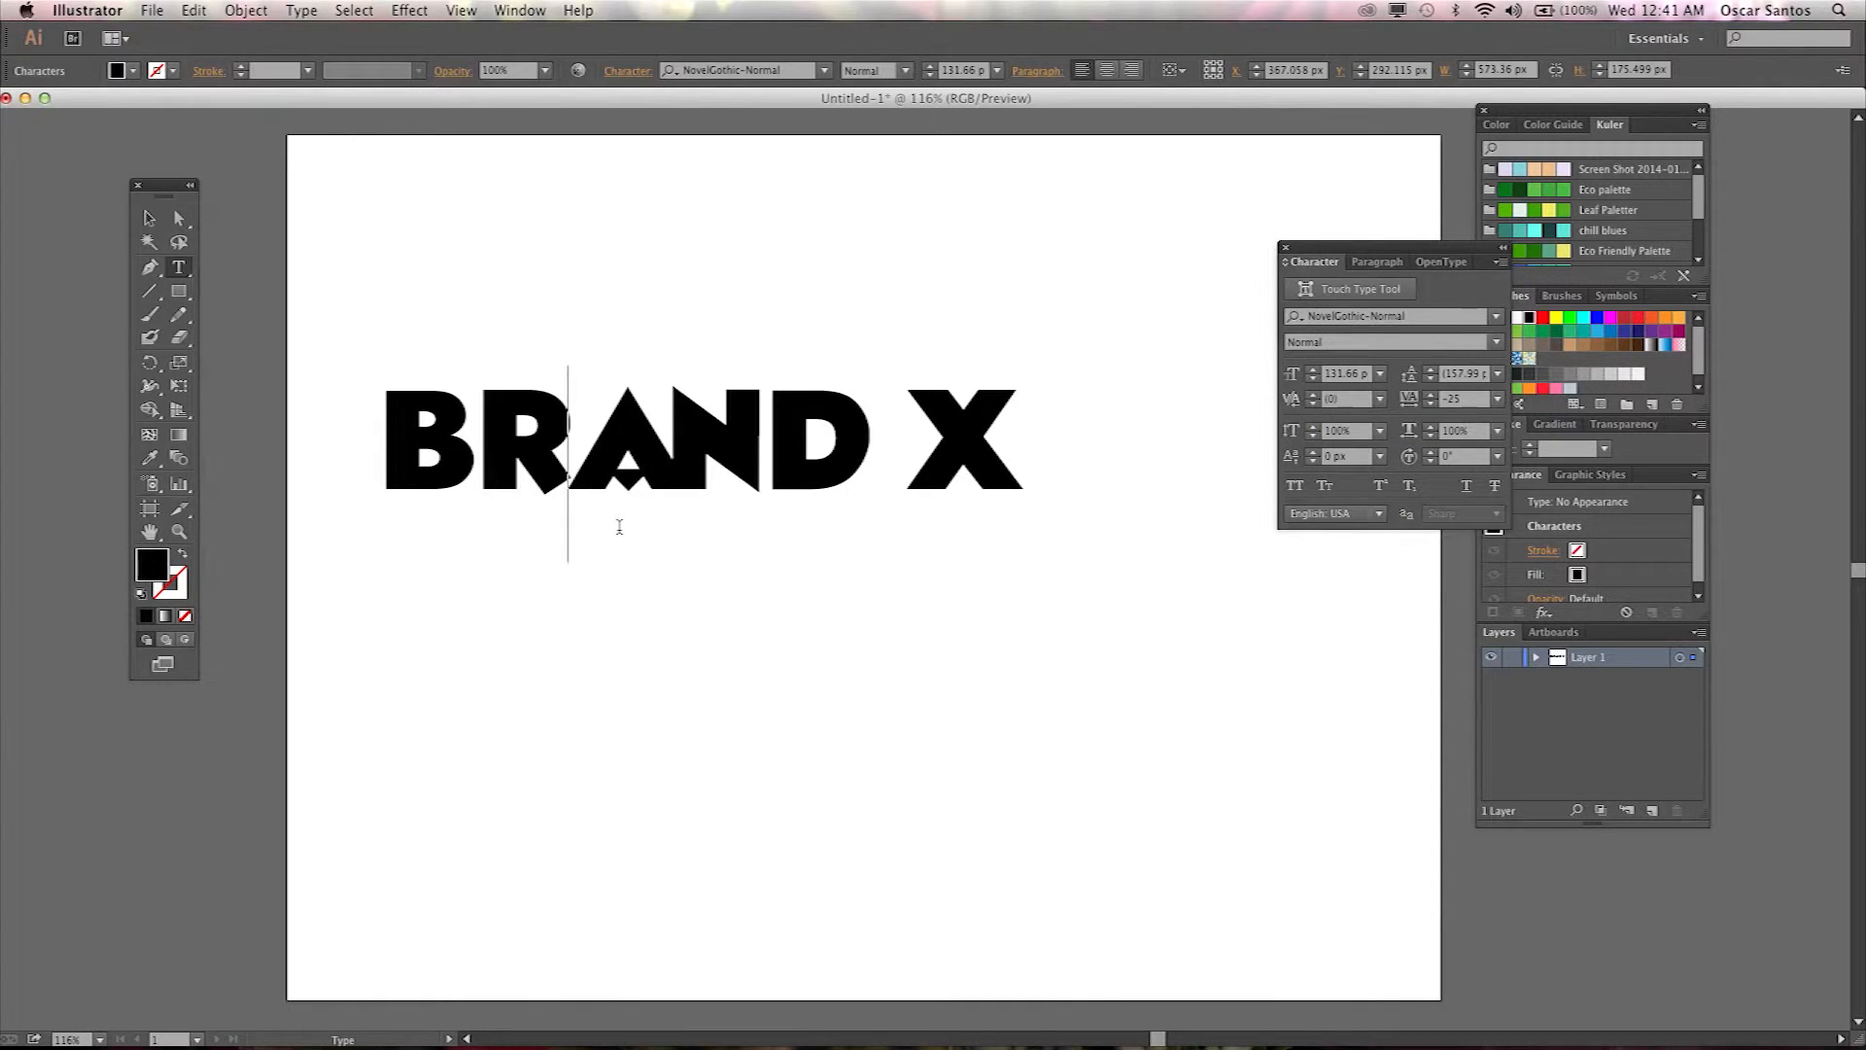
Tighten the kerning between the R and A to -140.
{"action": "key", "text": "alt+Right"}
{"action": "key", "text": "alt+Right"}
{"action": "key", "text": "alt+Left"}
{"action": "key", "text": "alt+Left"}
{"action": "key", "text": "alt+Left"}
{"action": "key", "text": "alt+Left"}
{"action": "key", "text": "alt+Left"}
{"action": "key", "text": "alt+Left"}
{"action": "key", "text": "alt+Left"}
{"action": "key", "text": "alt+Left"}
{"action": "key", "text": "alt+Left"}
{"action": "key", "text": "alt+Left"}
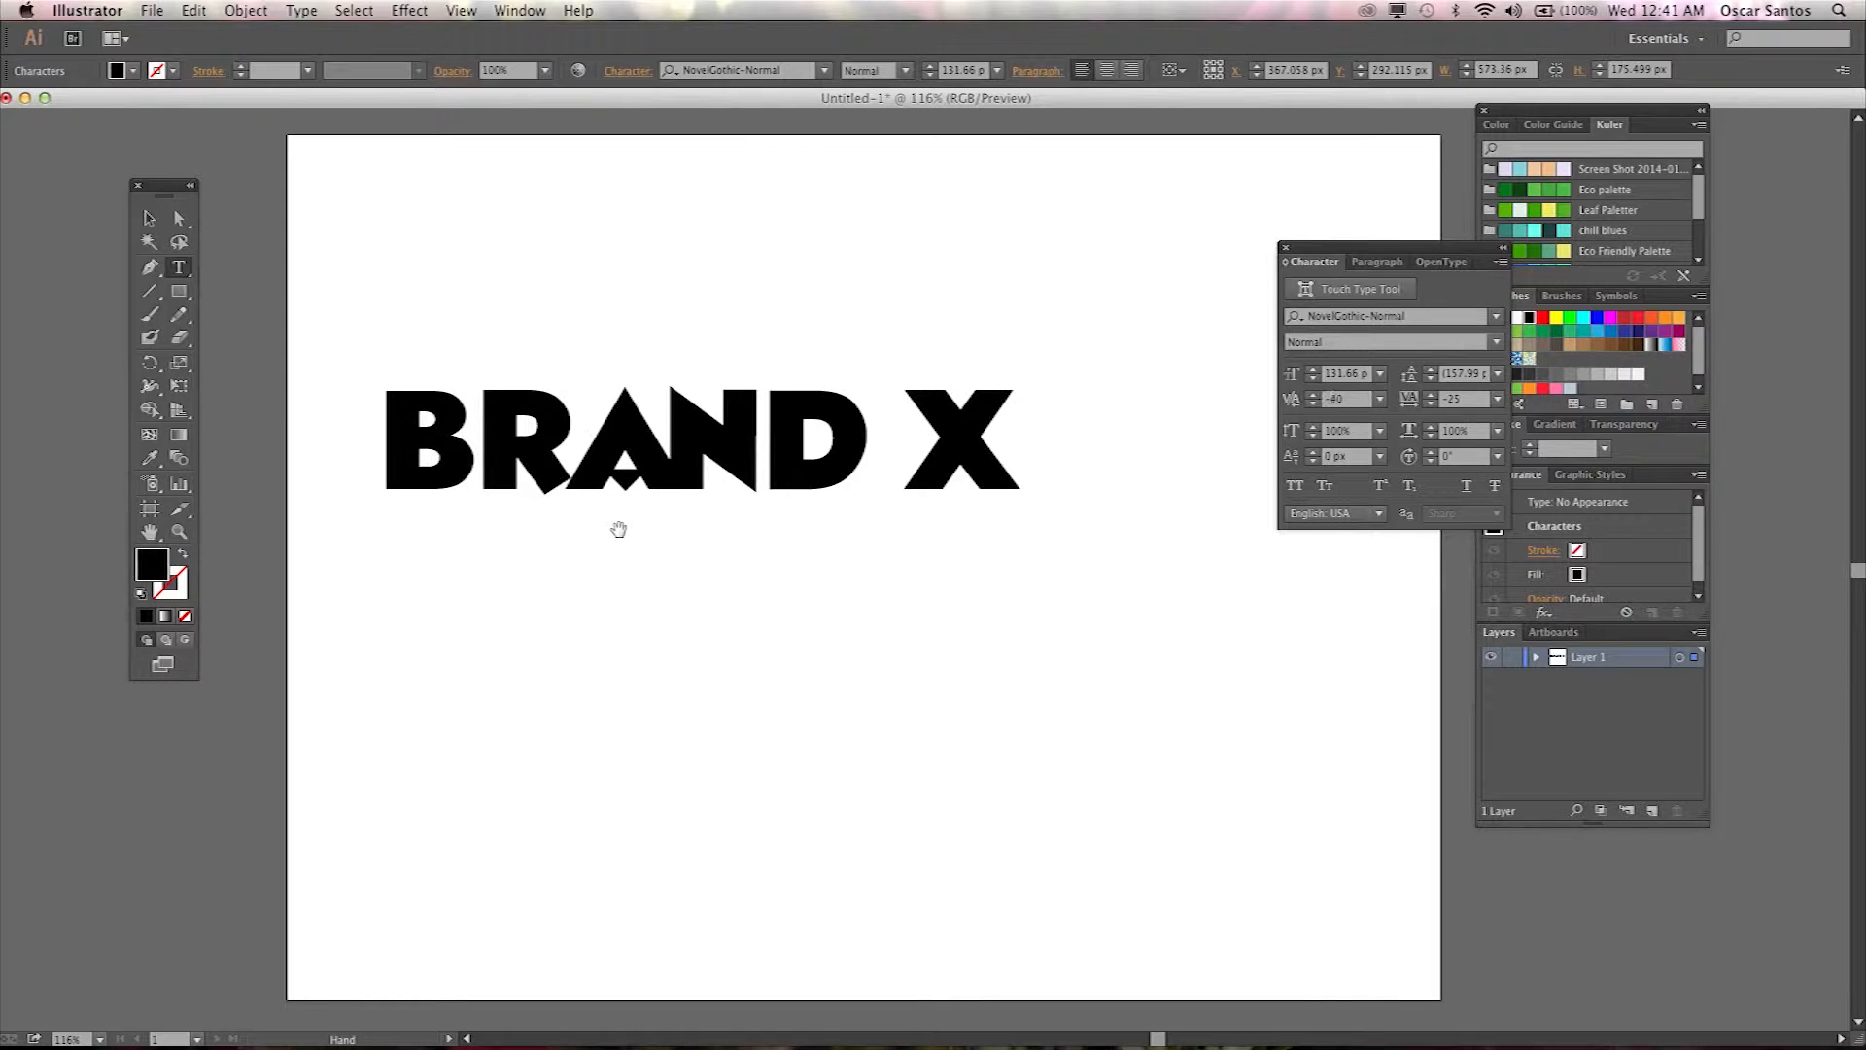
{"action": "key", "text": "alt+Left"}
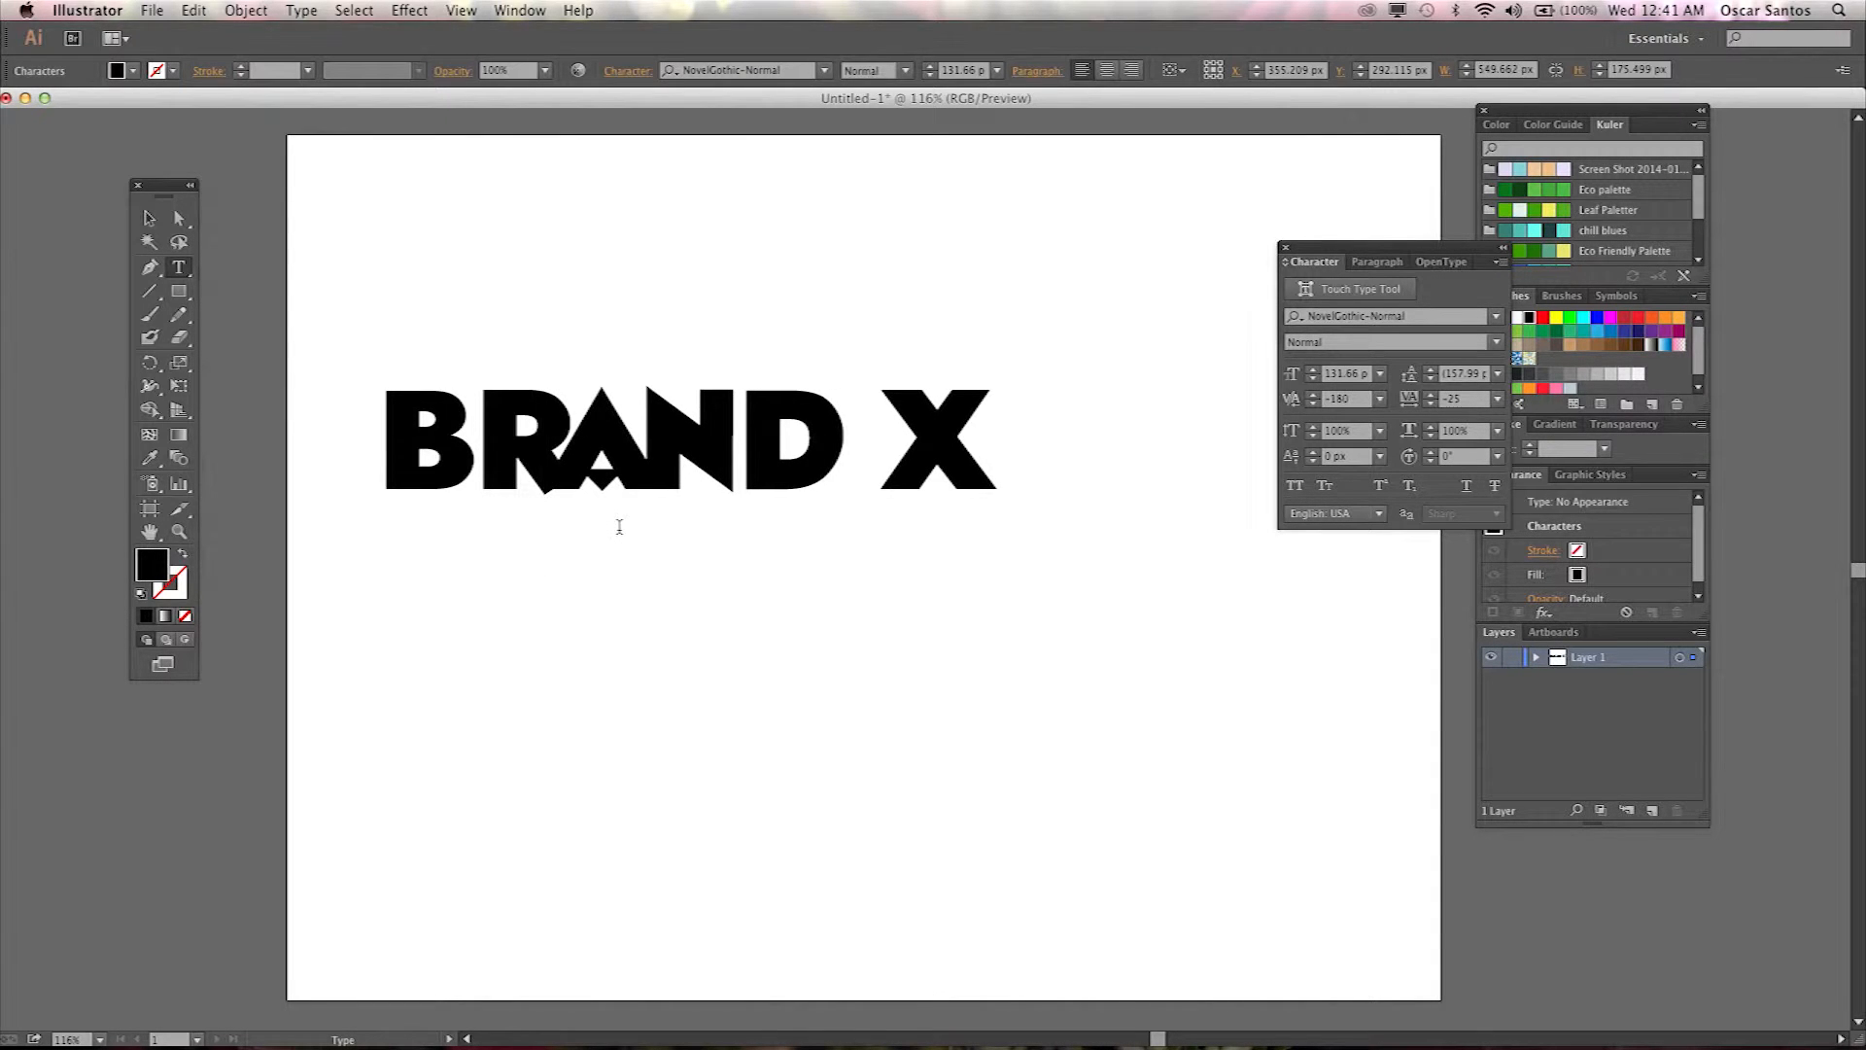
{"action": "key", "text": "alt+Right"}
{"action": "key", "text": "alt+Right"}
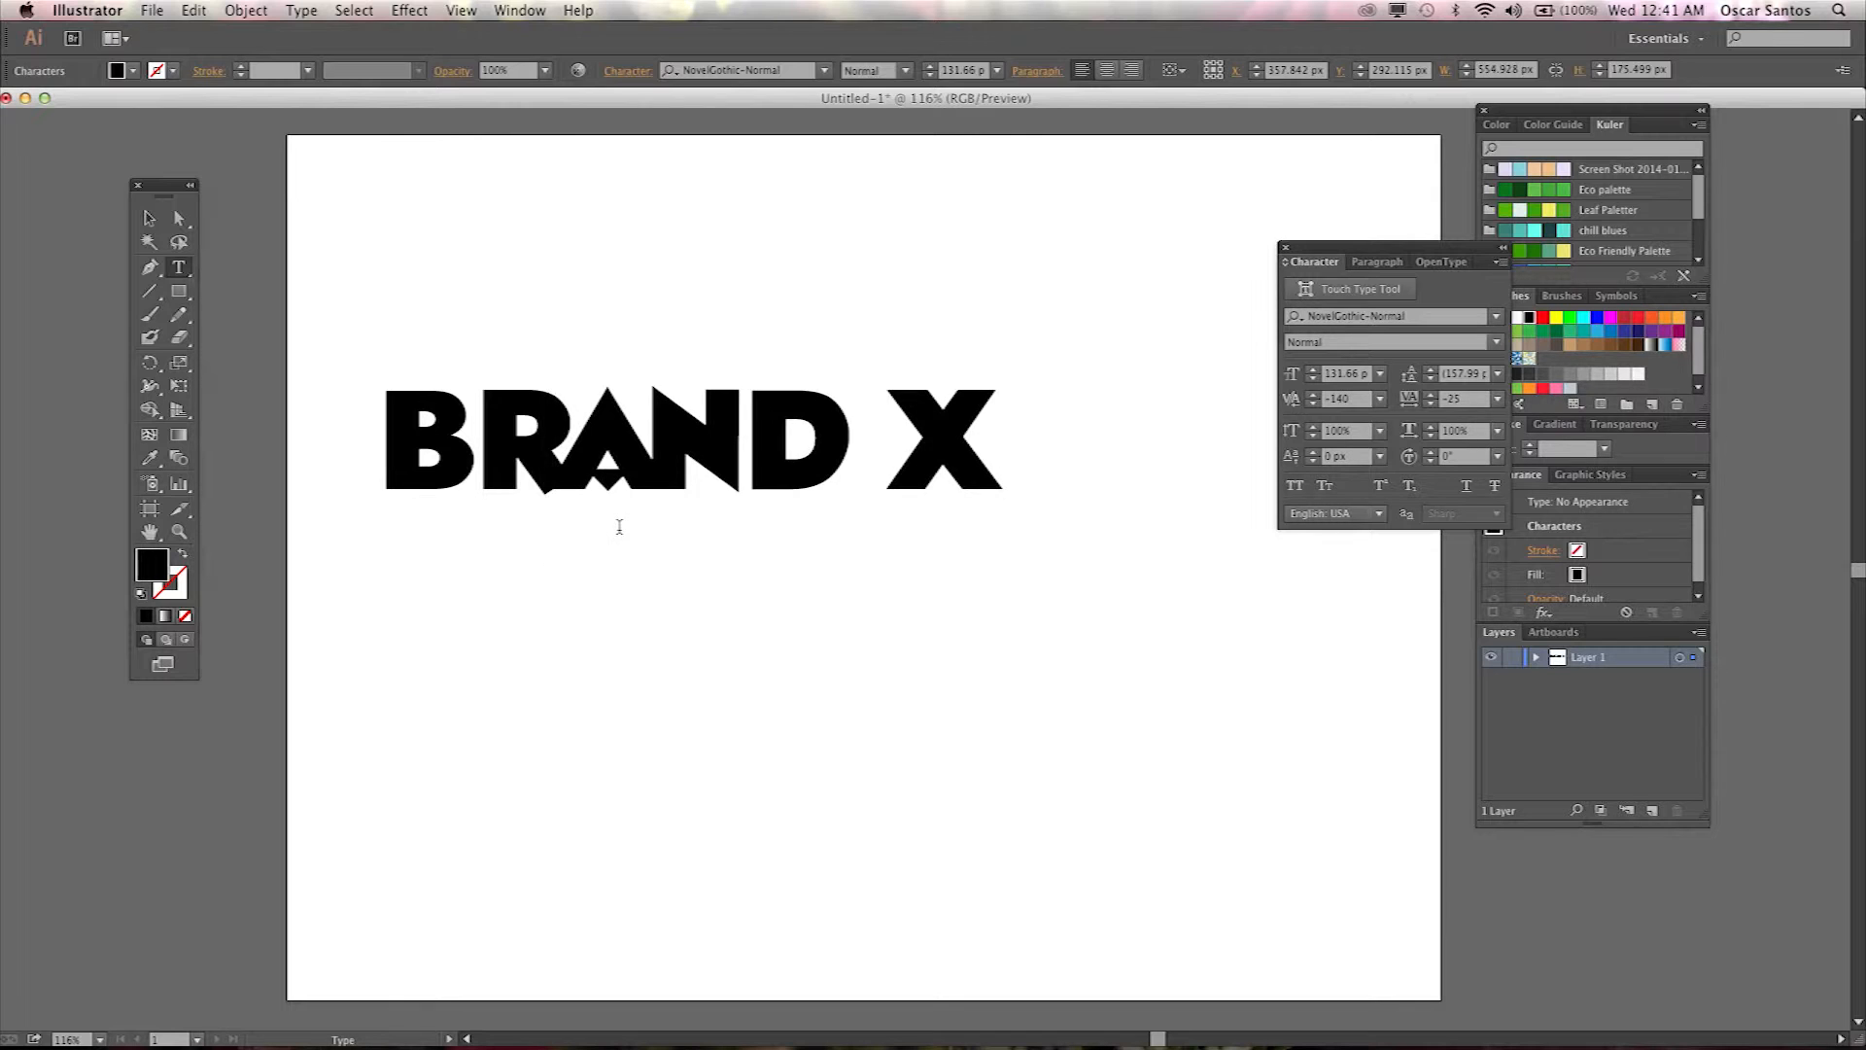
Tighten the kerning between the B and R to -80.
{"action": "left_click", "coordinate": [475, 457]}
{"action": "key", "text": "alt+Left"}
{"action": "key", "text": "alt+Left"}
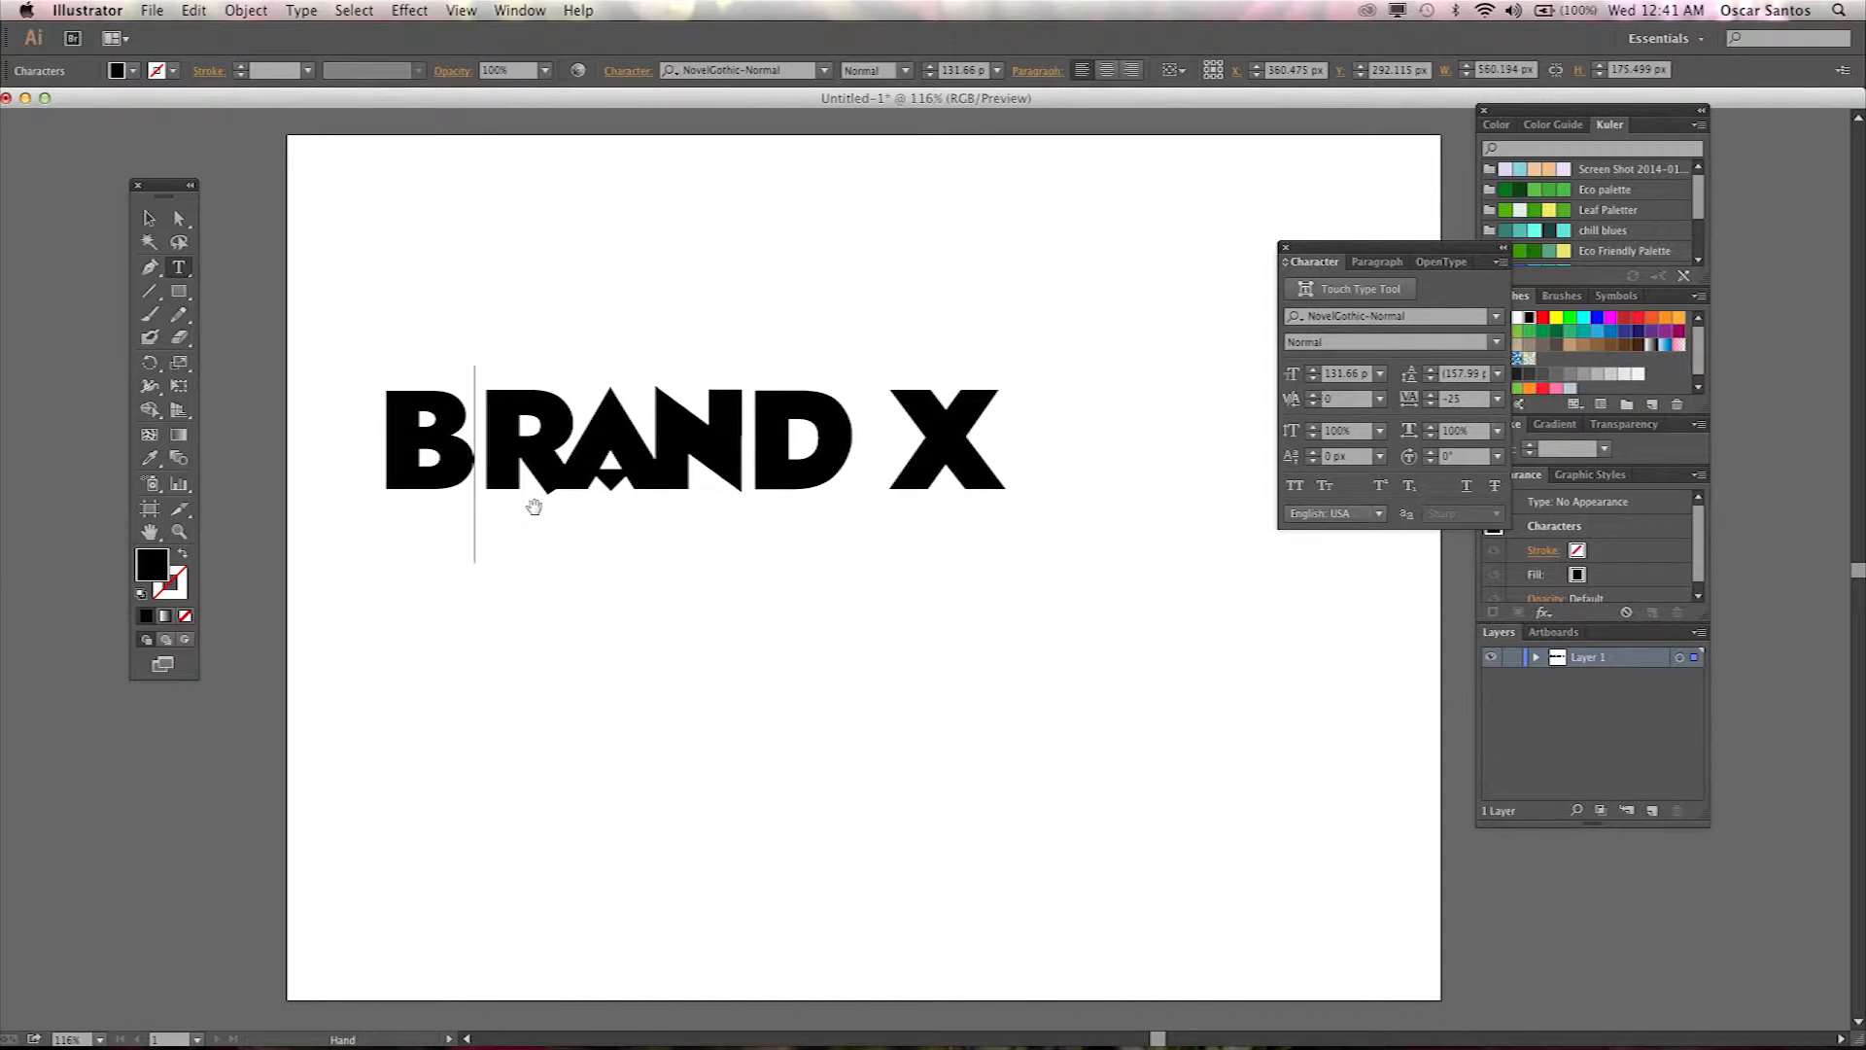
{"action": "key", "text": "alt+Left"}
{"action": "key", "text": "alt+Left"}
{"action": "key", "text": "alt+Left"}
{"action": "key", "text": "alt+Left"}
{"action": "key", "text": "alt+Left"}
{"action": "key", "text": "alt+Left"}
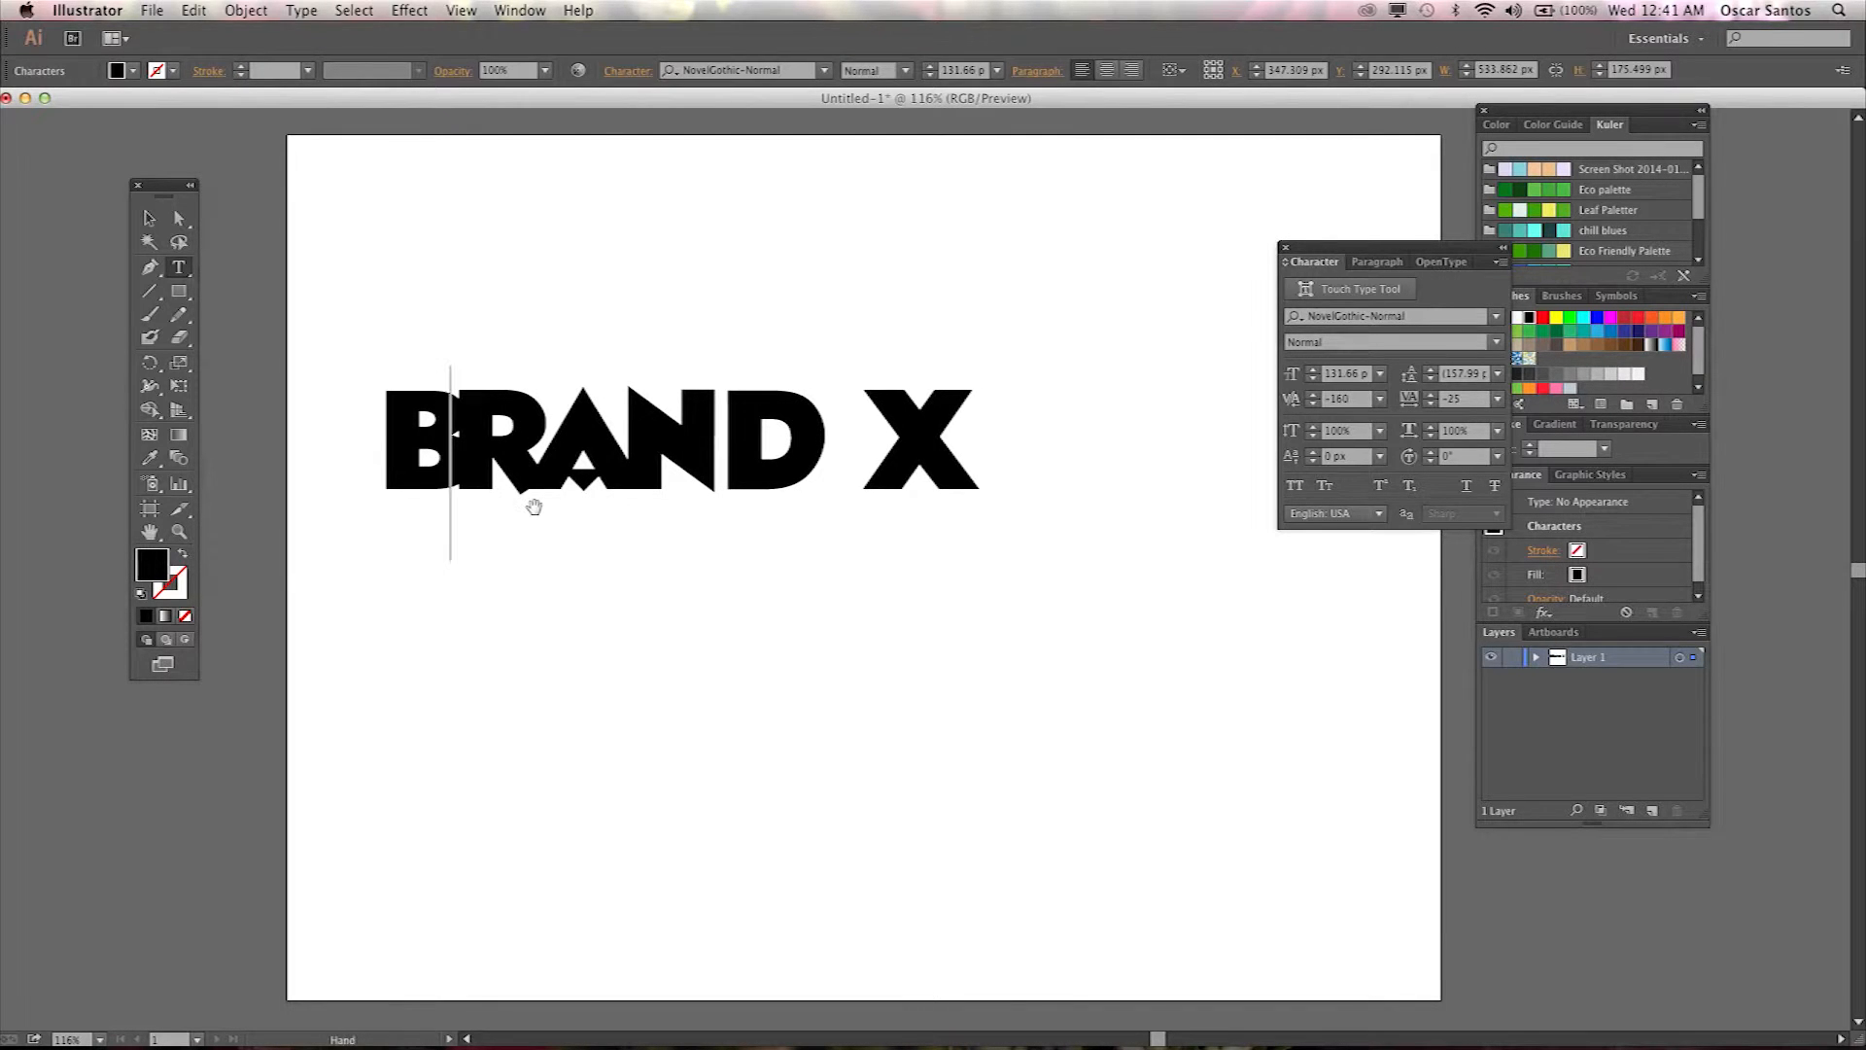
{"action": "key", "text": "alt+Right"}
{"action": "key", "text": "alt+Right"}
{"action": "key", "text": "alt+Right"}
{"action": "key", "text": "alt+Right"}
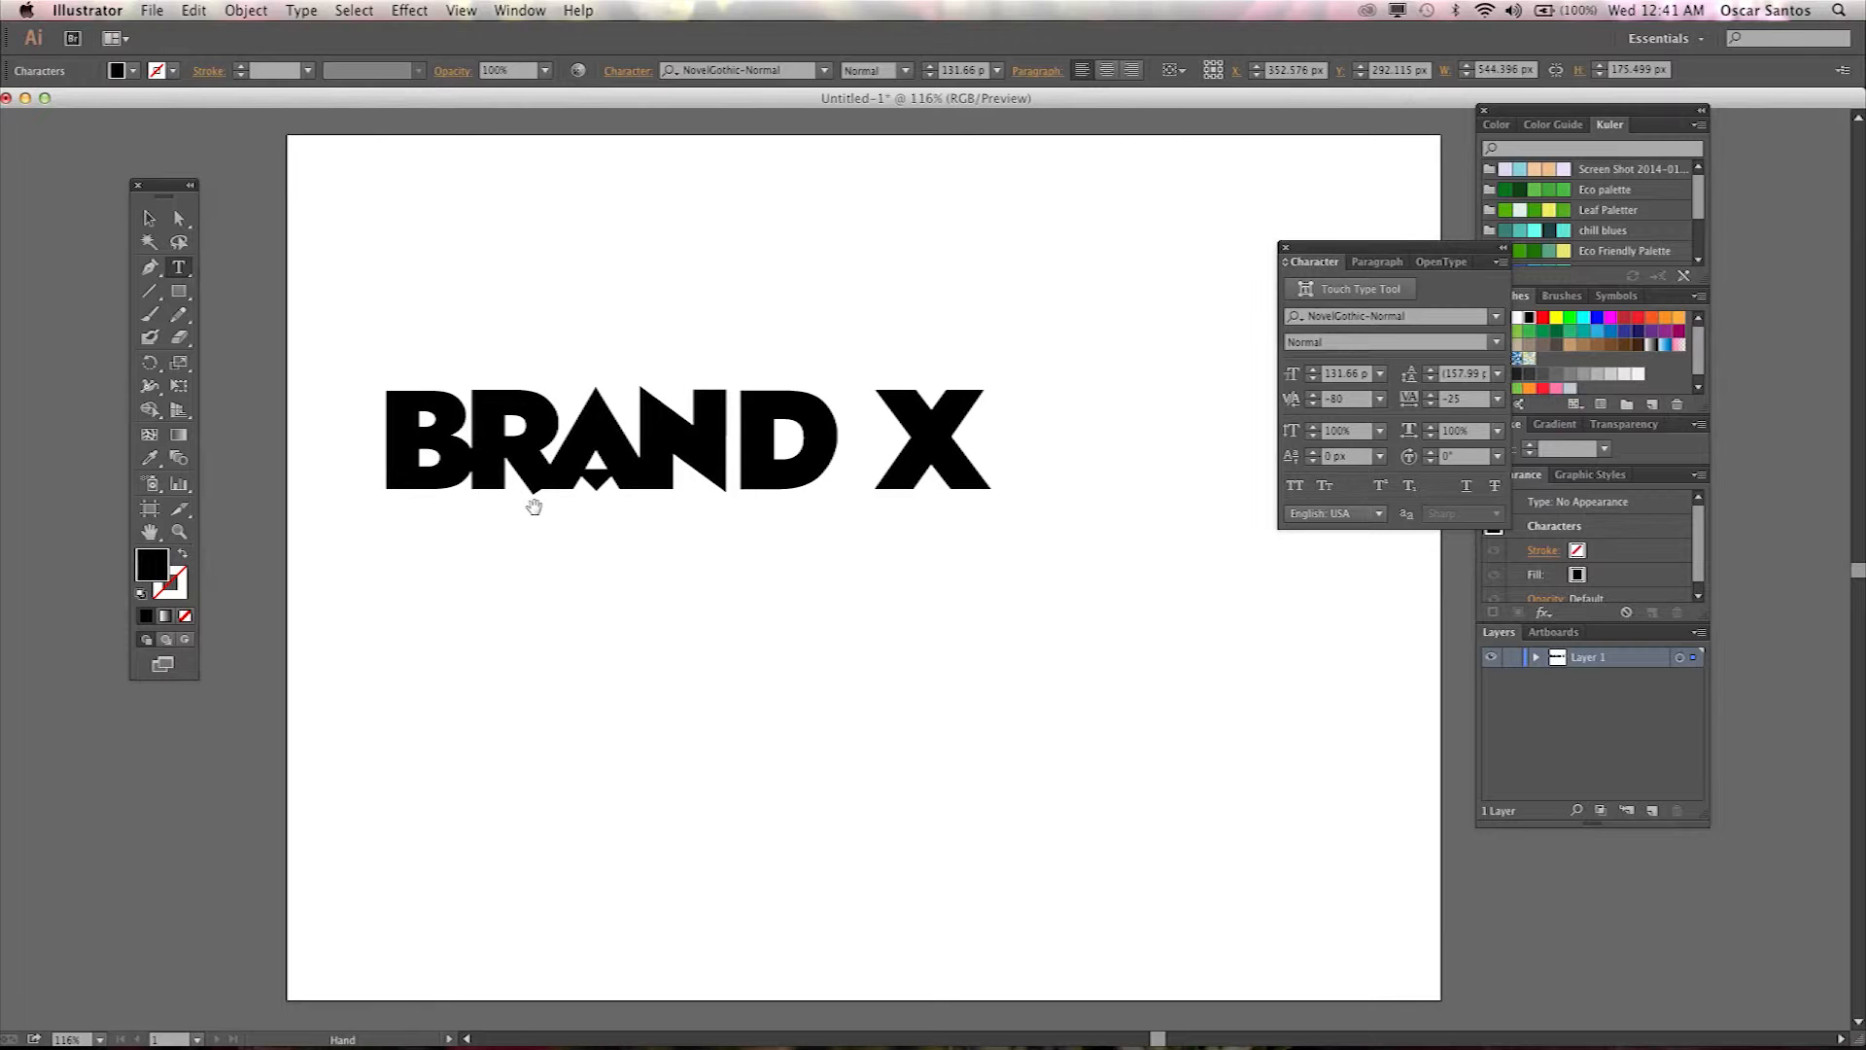
Fine-tune the kerning around the N and D of BRAND.
{"action": "left_click", "coordinate": [732, 418]}
{"action": "key", "text": "alt+Left"}
{"action": "key", "text": "alt+Left"}
{"action": "key", "text": "alt+Left"}
{"action": "key", "text": "alt+Left"}
{"action": "key", "text": "alt+Left"}
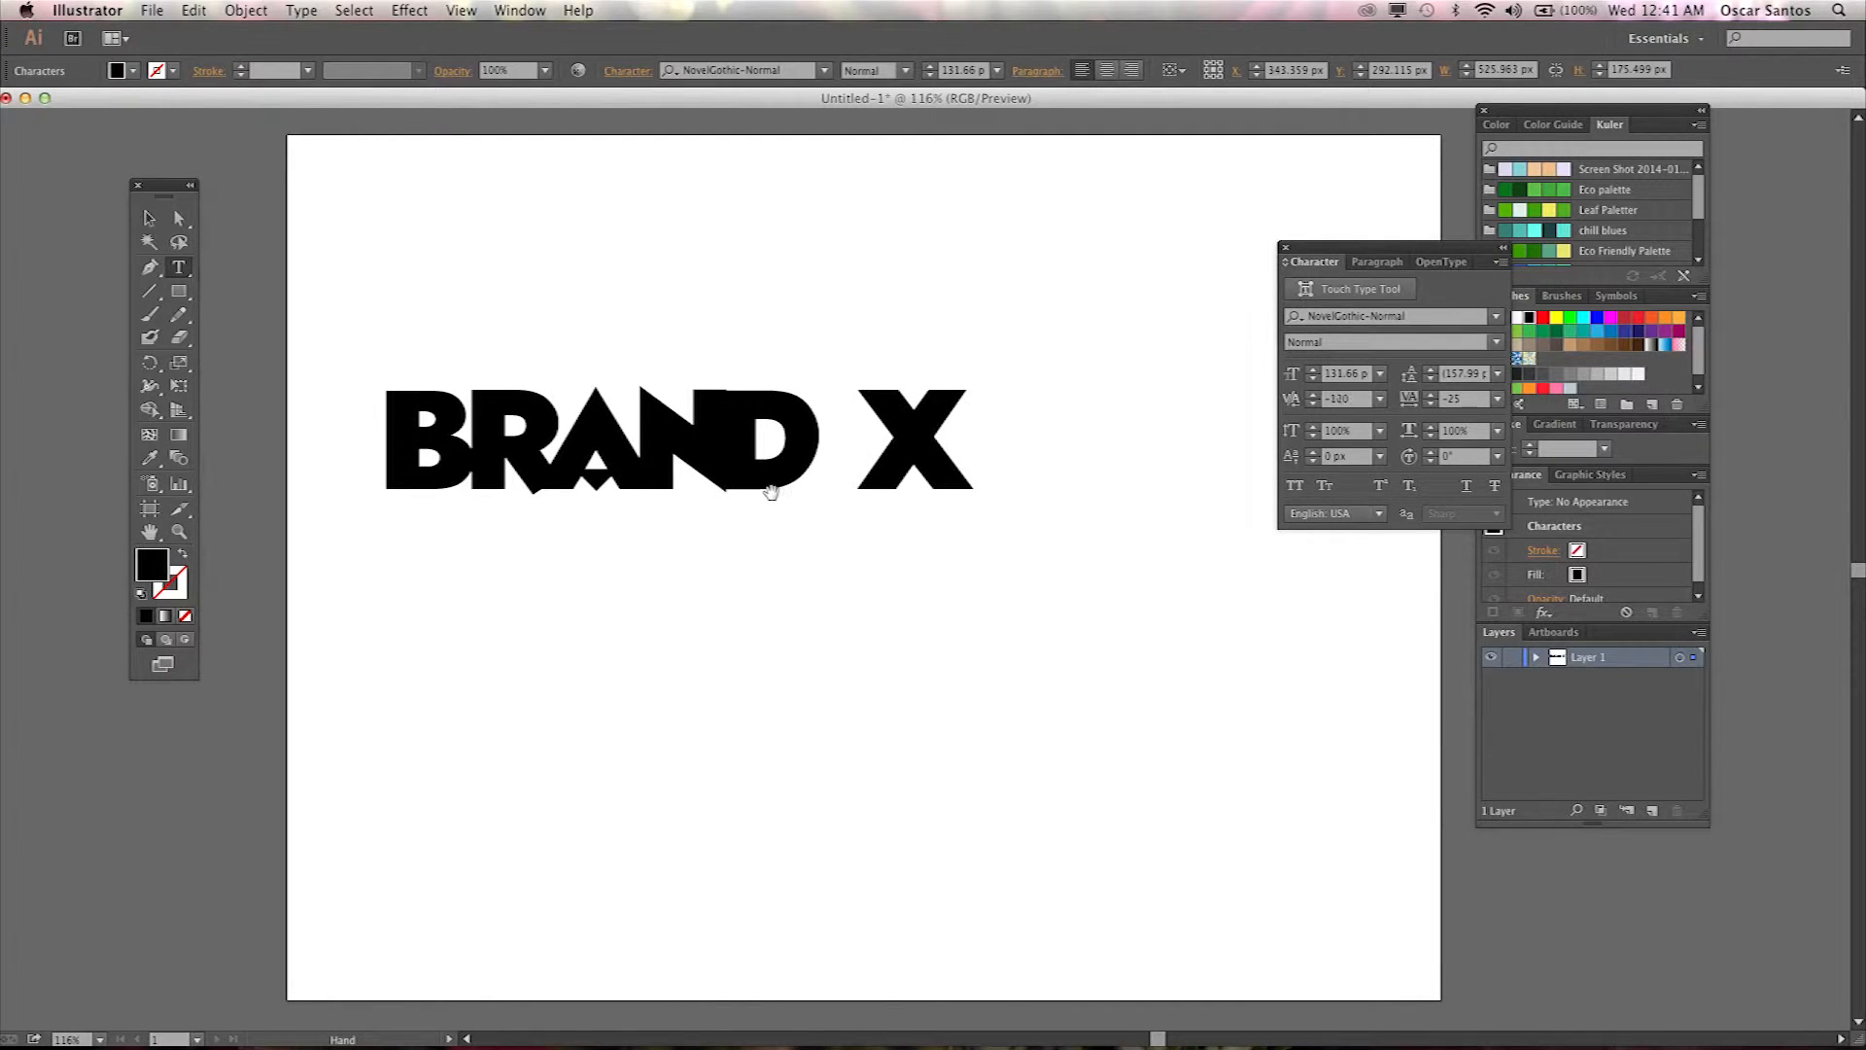
{"action": "key", "text": "alt+Right"}
{"action": "key", "text": "alt+Right"}
{"action": "key", "text": "alt+Left"}
{"action": "key", "text": "alt+Left"}
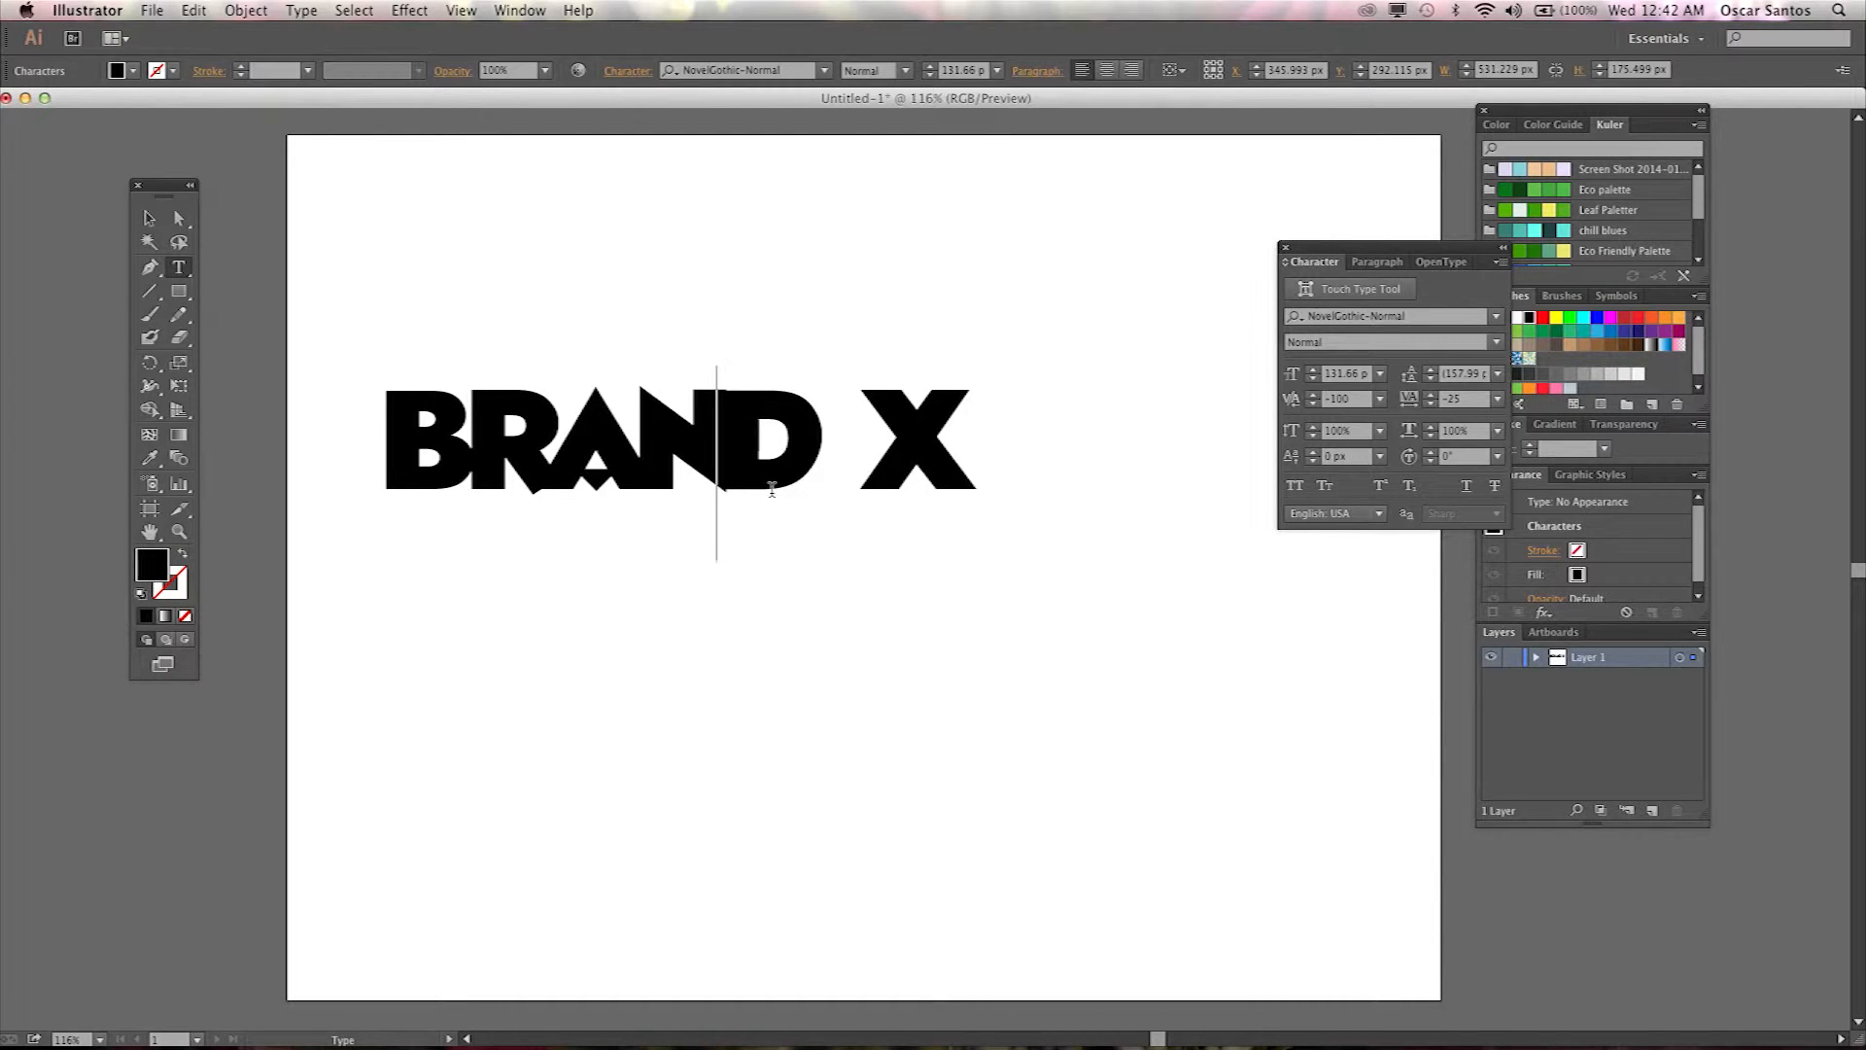
{"action": "key", "text": "alt+Right"}
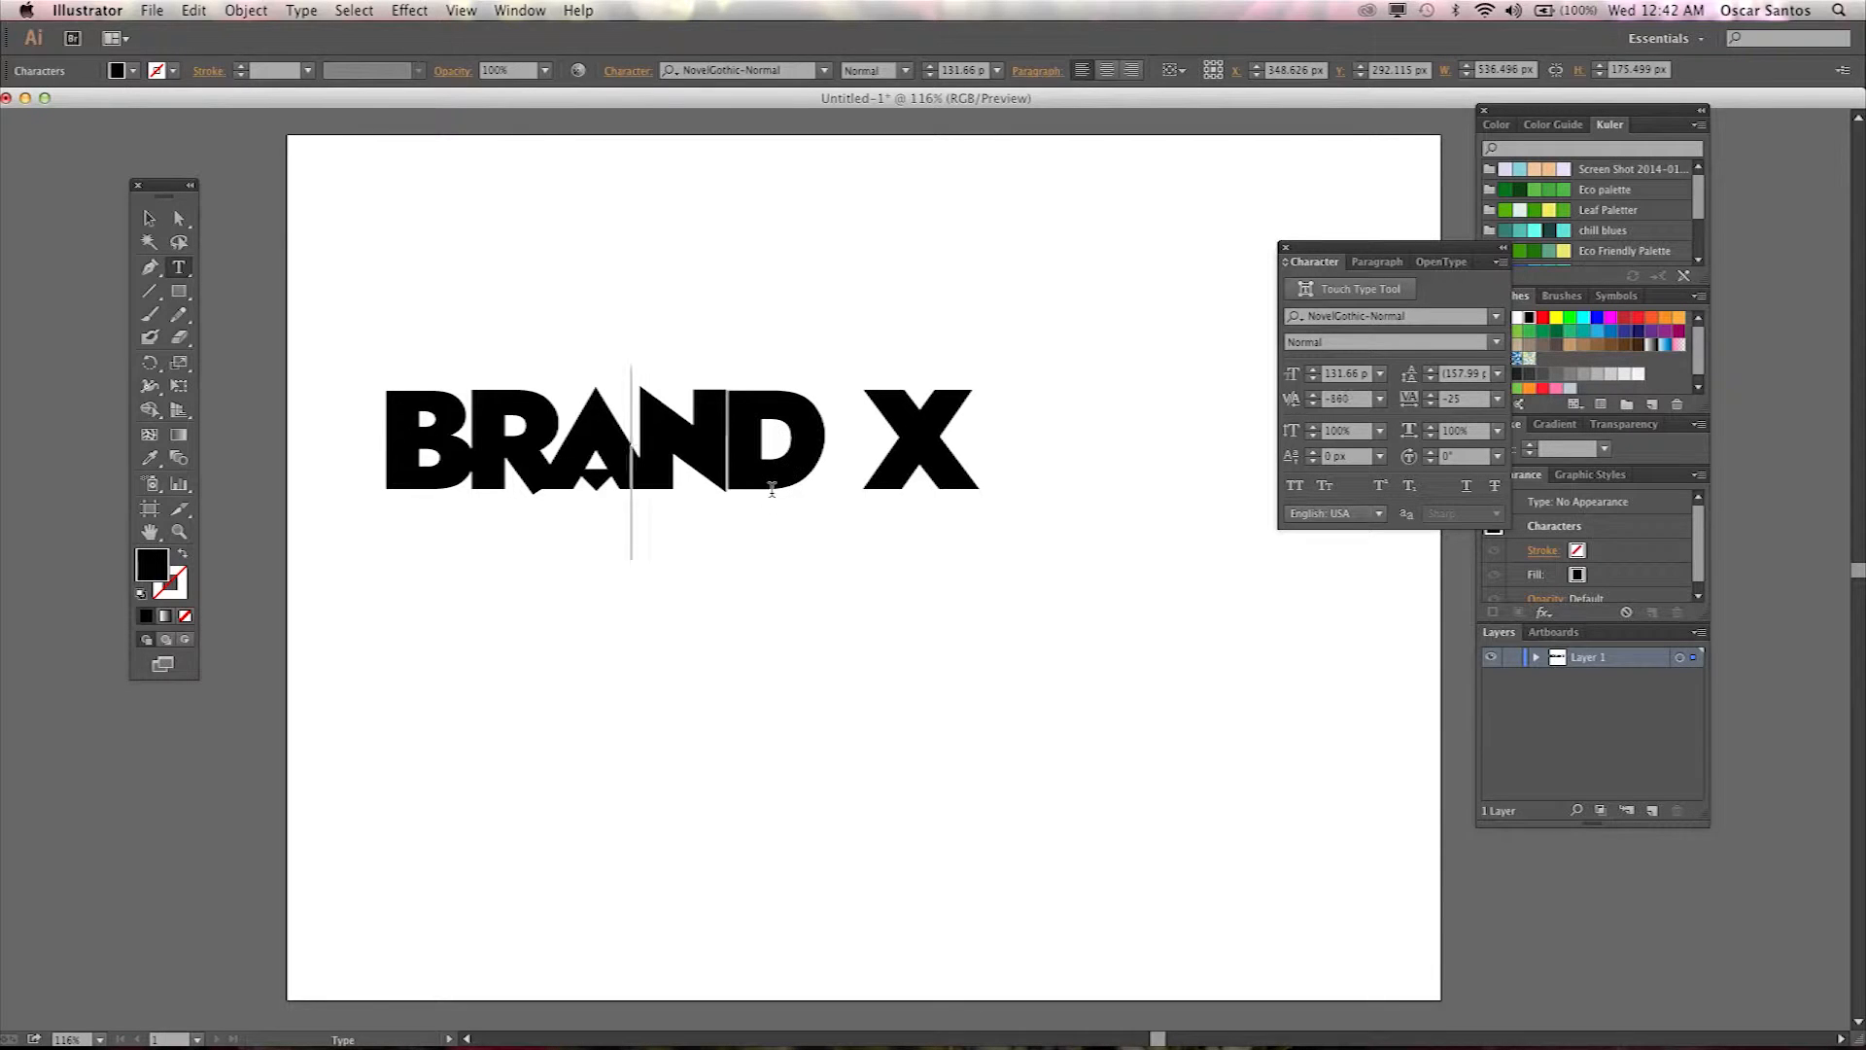
{"action": "key", "text": "alt+Right"}
{"action": "key", "text": "alt+Right"}
{"action": "key", "text": "alt+Right"}
{"action": "key", "text": "alt+Right"}
{"action": "key", "text": "alt+Right"}
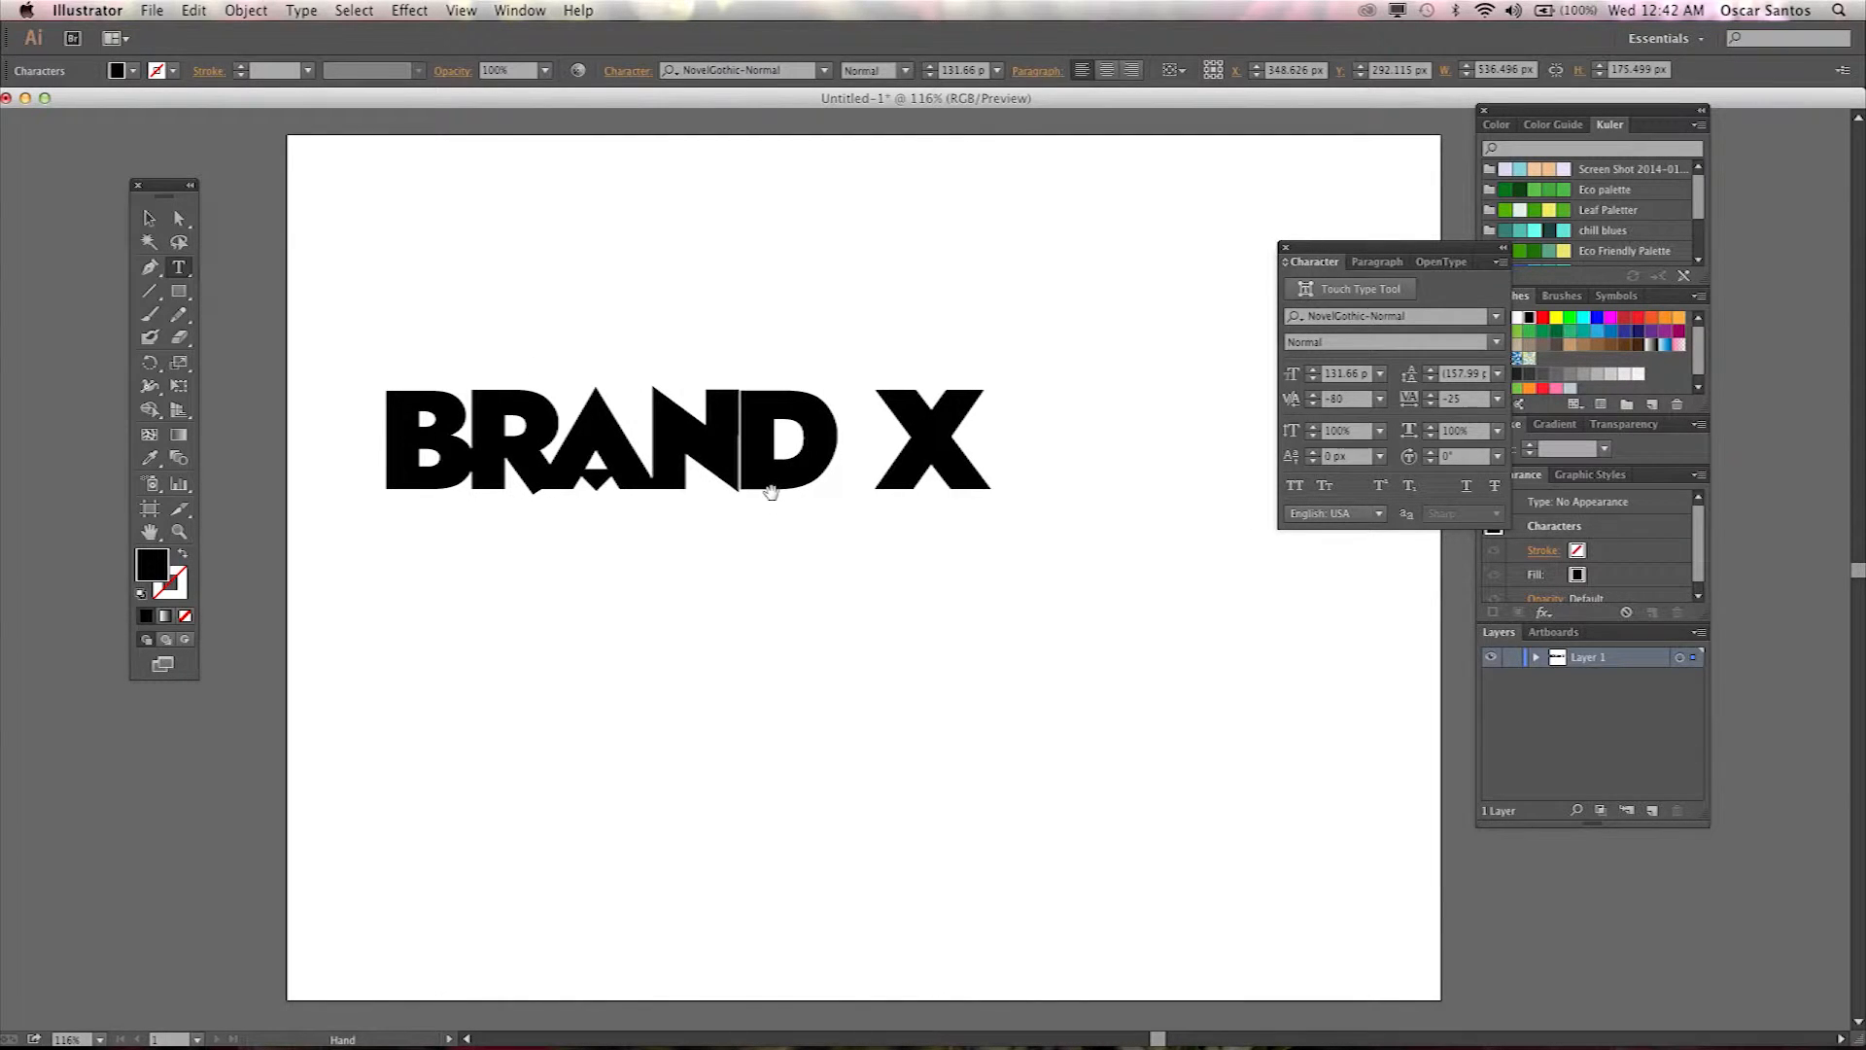
{"action": "key", "text": "alt+Left"}
{"action": "left_click", "coordinate": [739, 452]}
{"action": "key", "text": "alt+Left"}
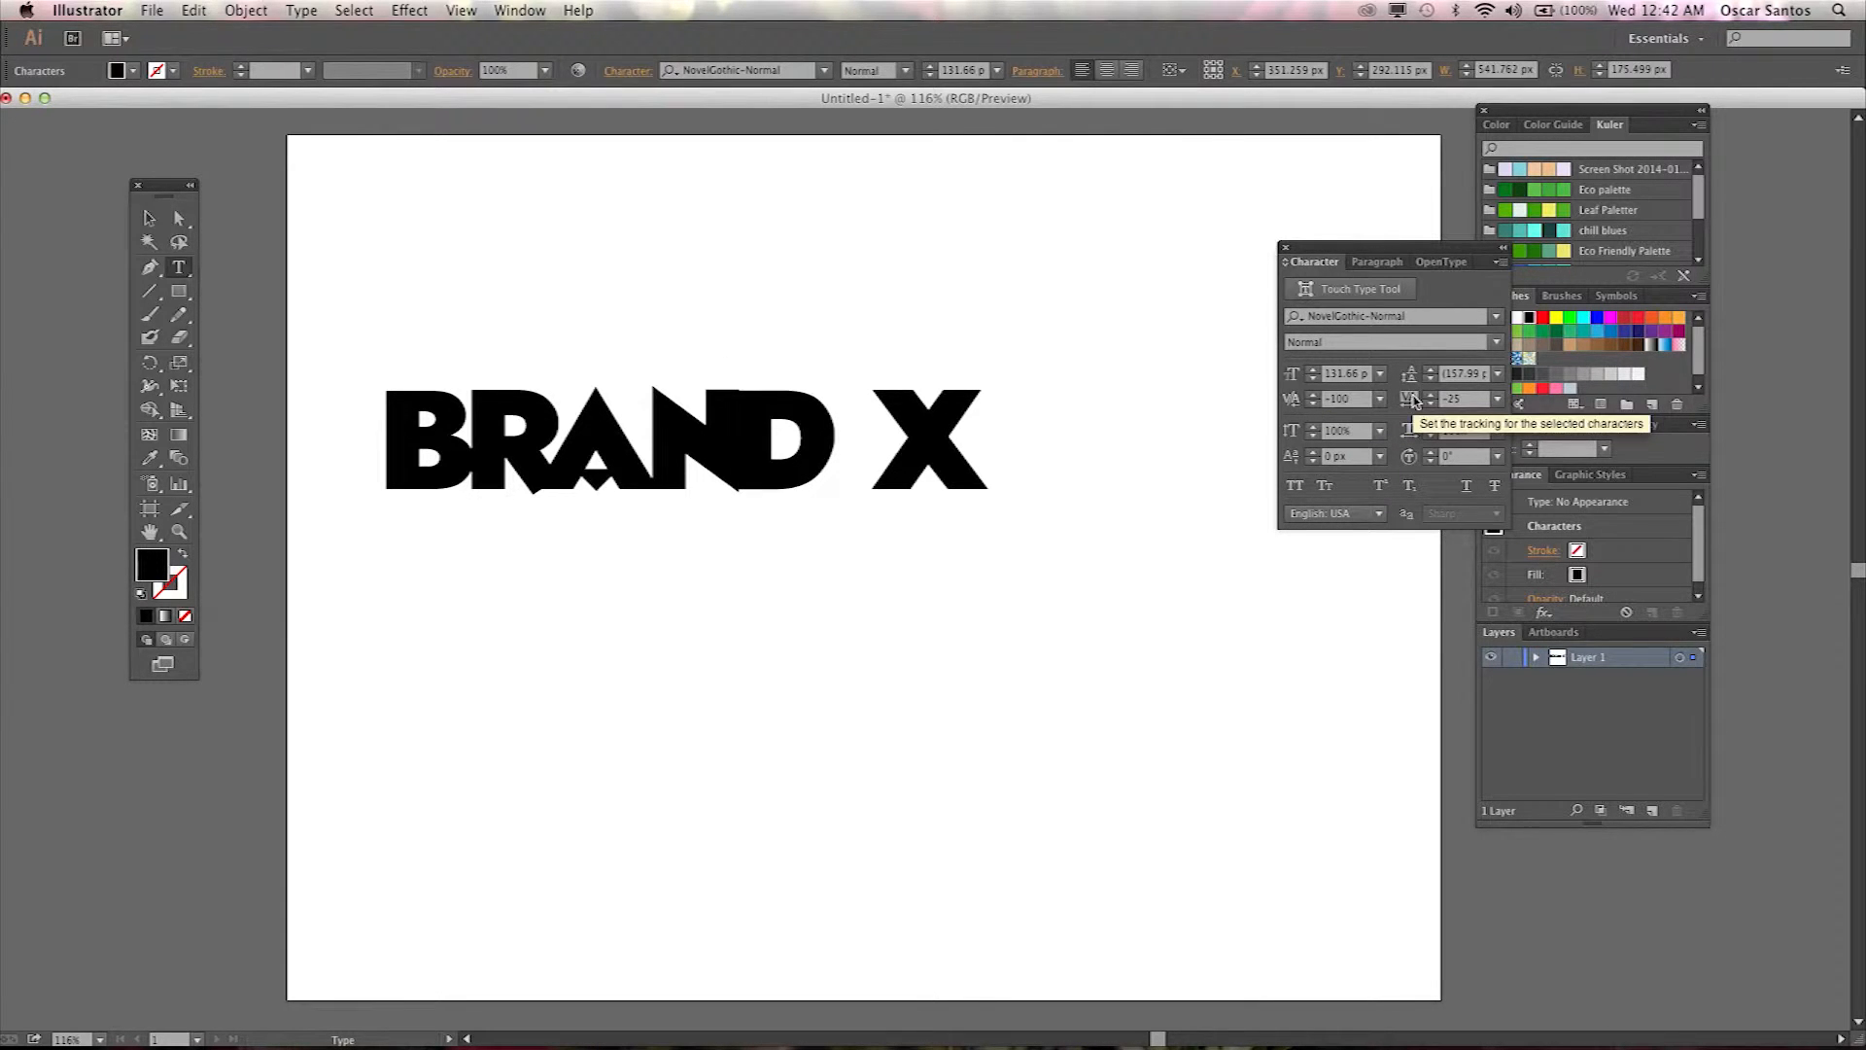
Add a new line reading "second line" after BRAND X in the same text object.
{"action": "left_click", "coordinate": [984, 443]}
{"action": "key", "text": "Return"}
{"action": "type", "text": "second line"}
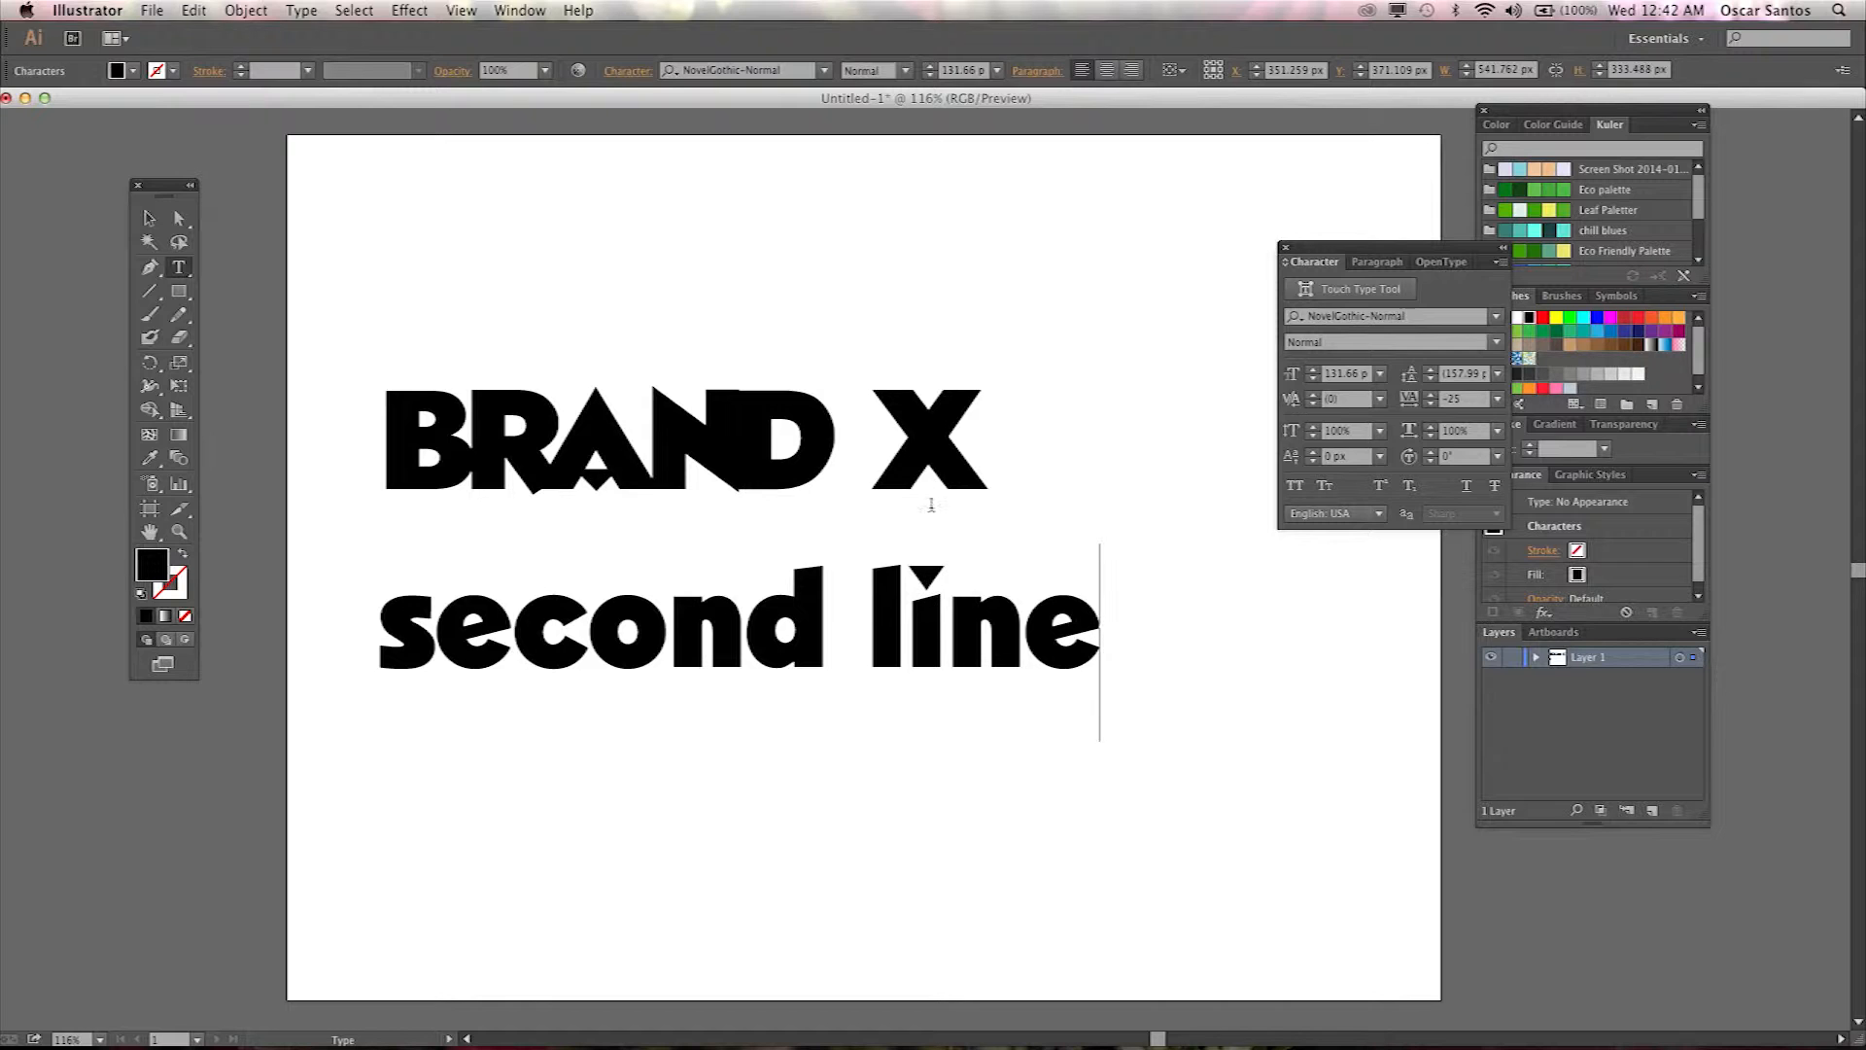
Select the two-line text object and set its leading to 48 px.
{"action": "left_click", "coordinate": [149, 218]}
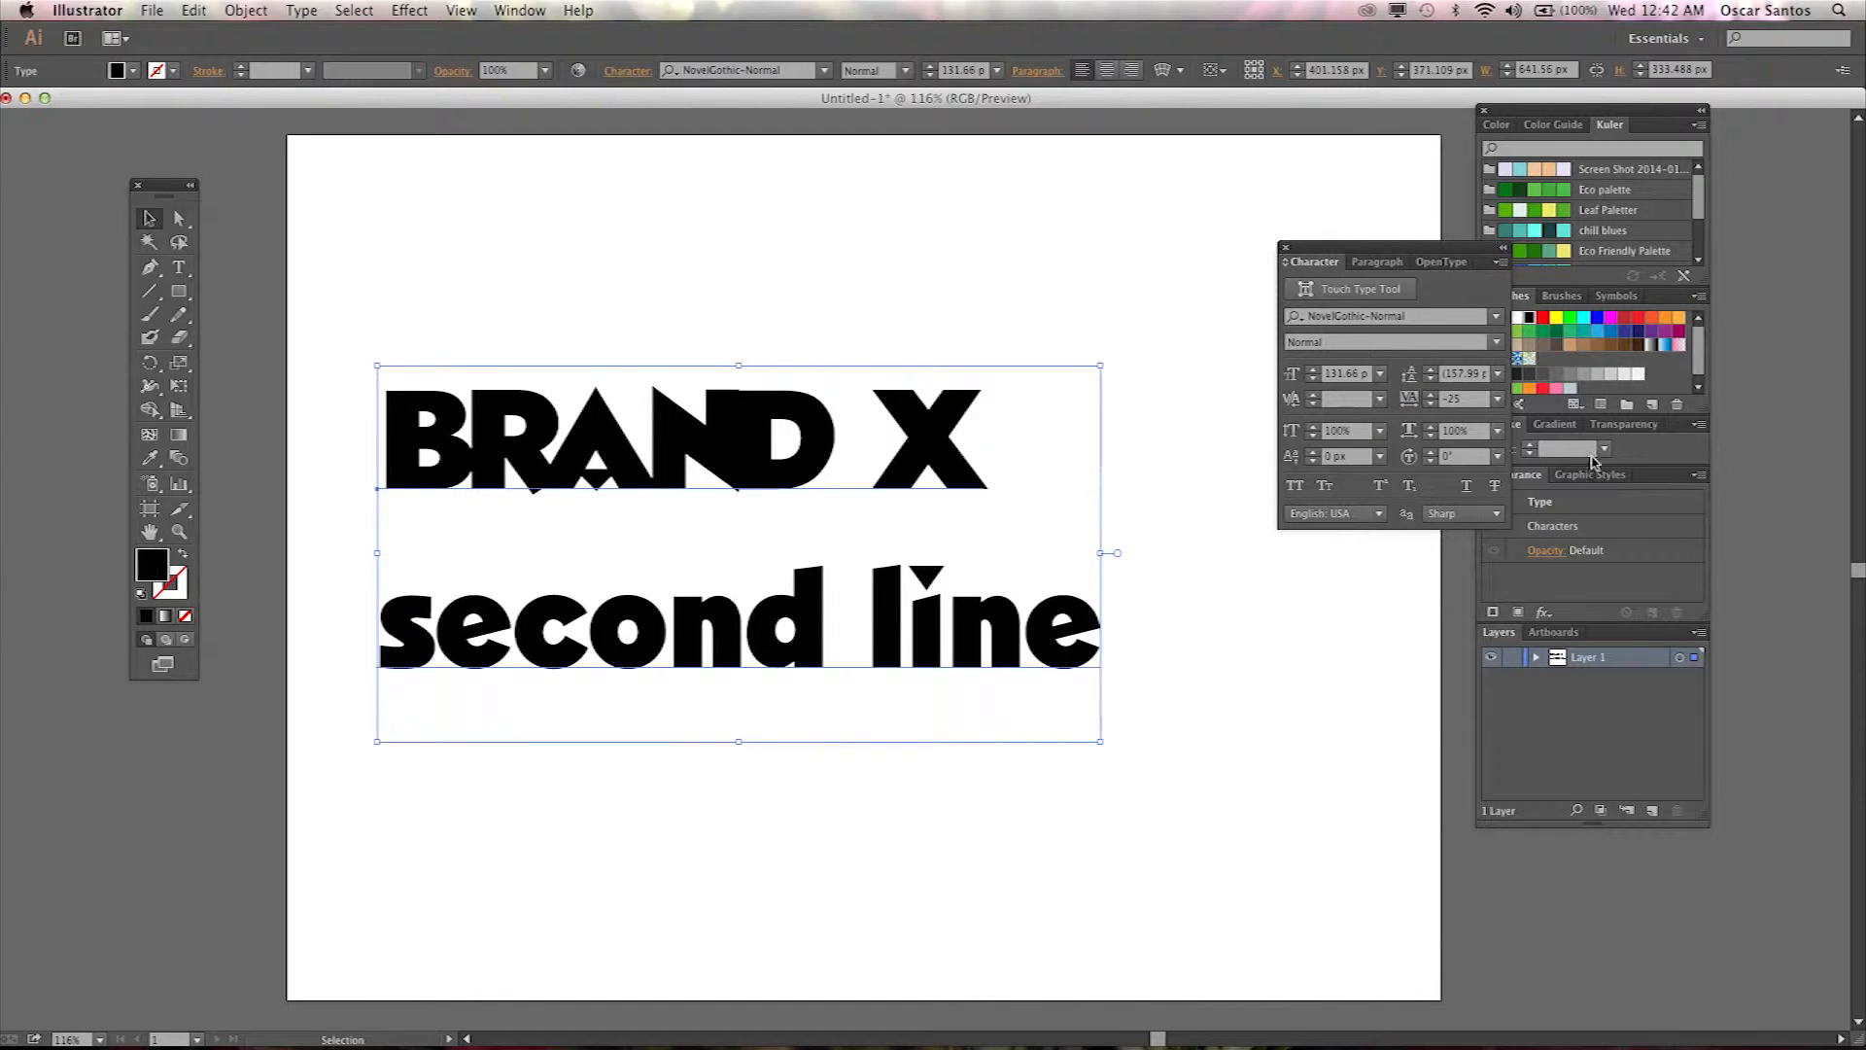
{"action": "left_click", "coordinate": [1498, 375]}
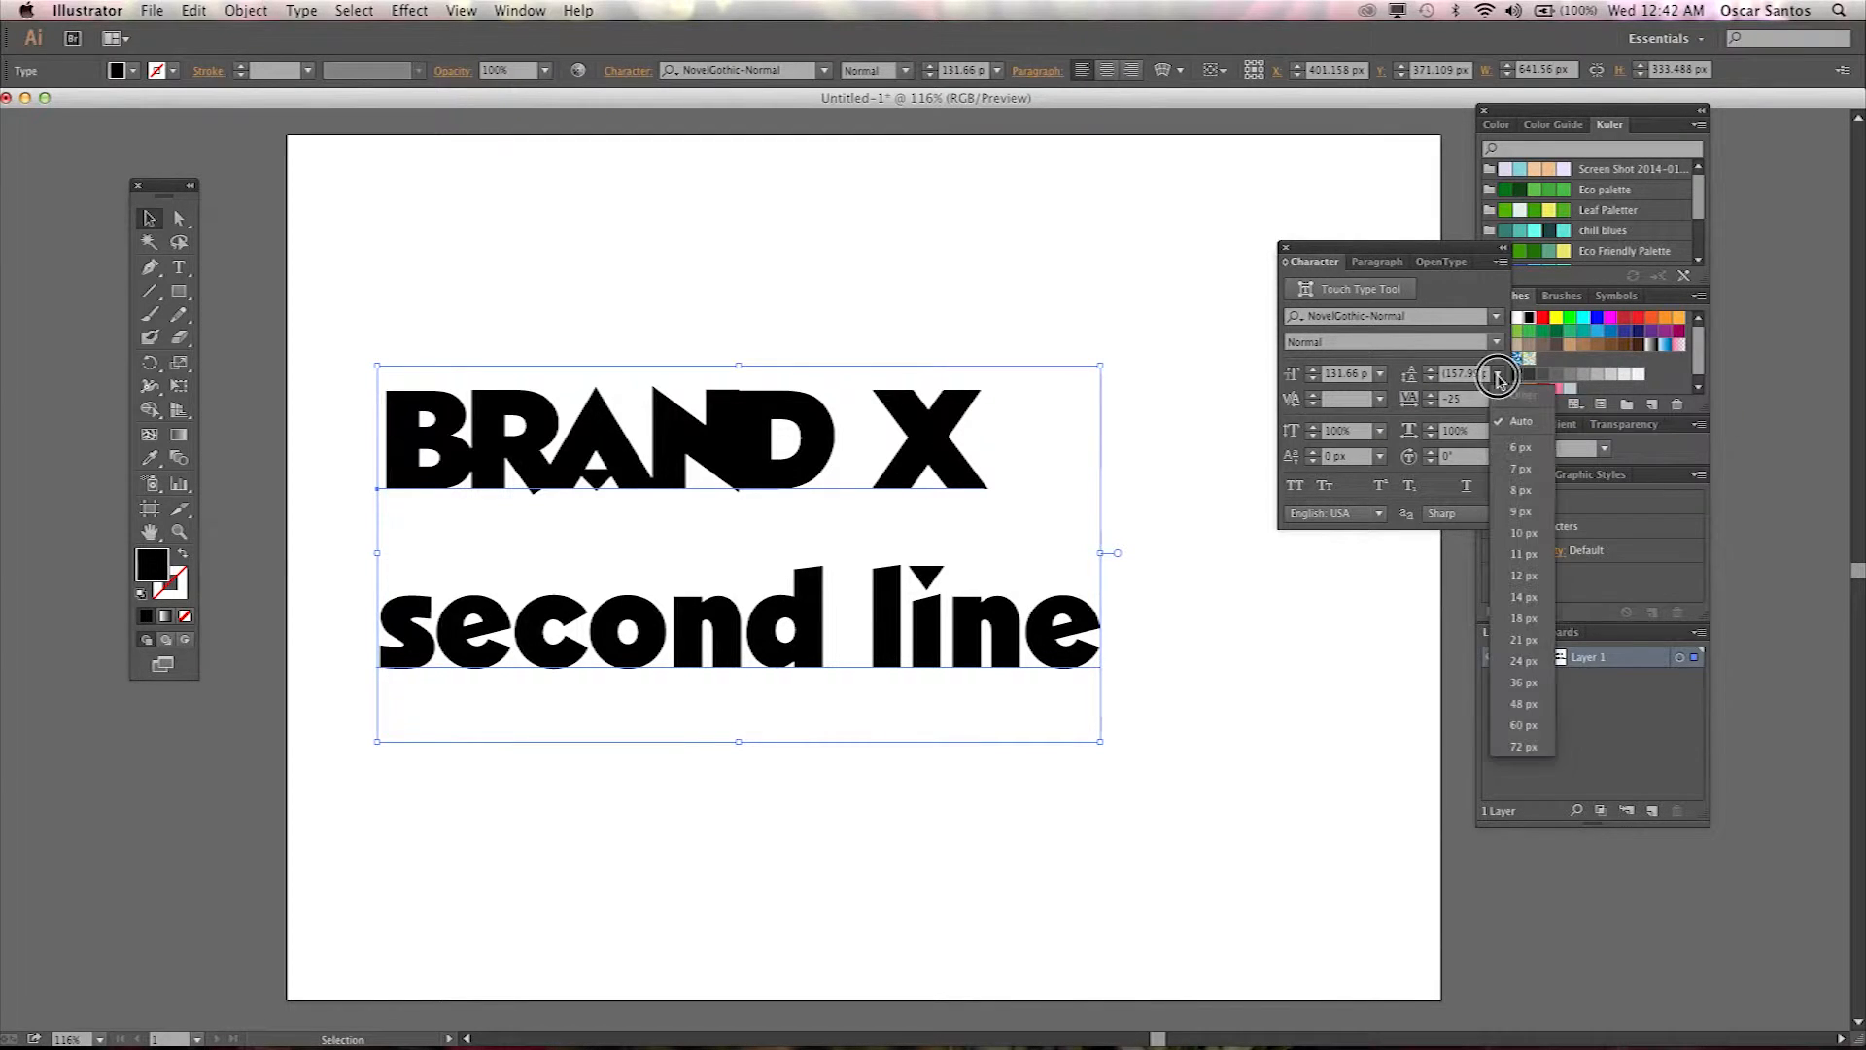
{"action": "left_click", "coordinate": [1530, 555]}
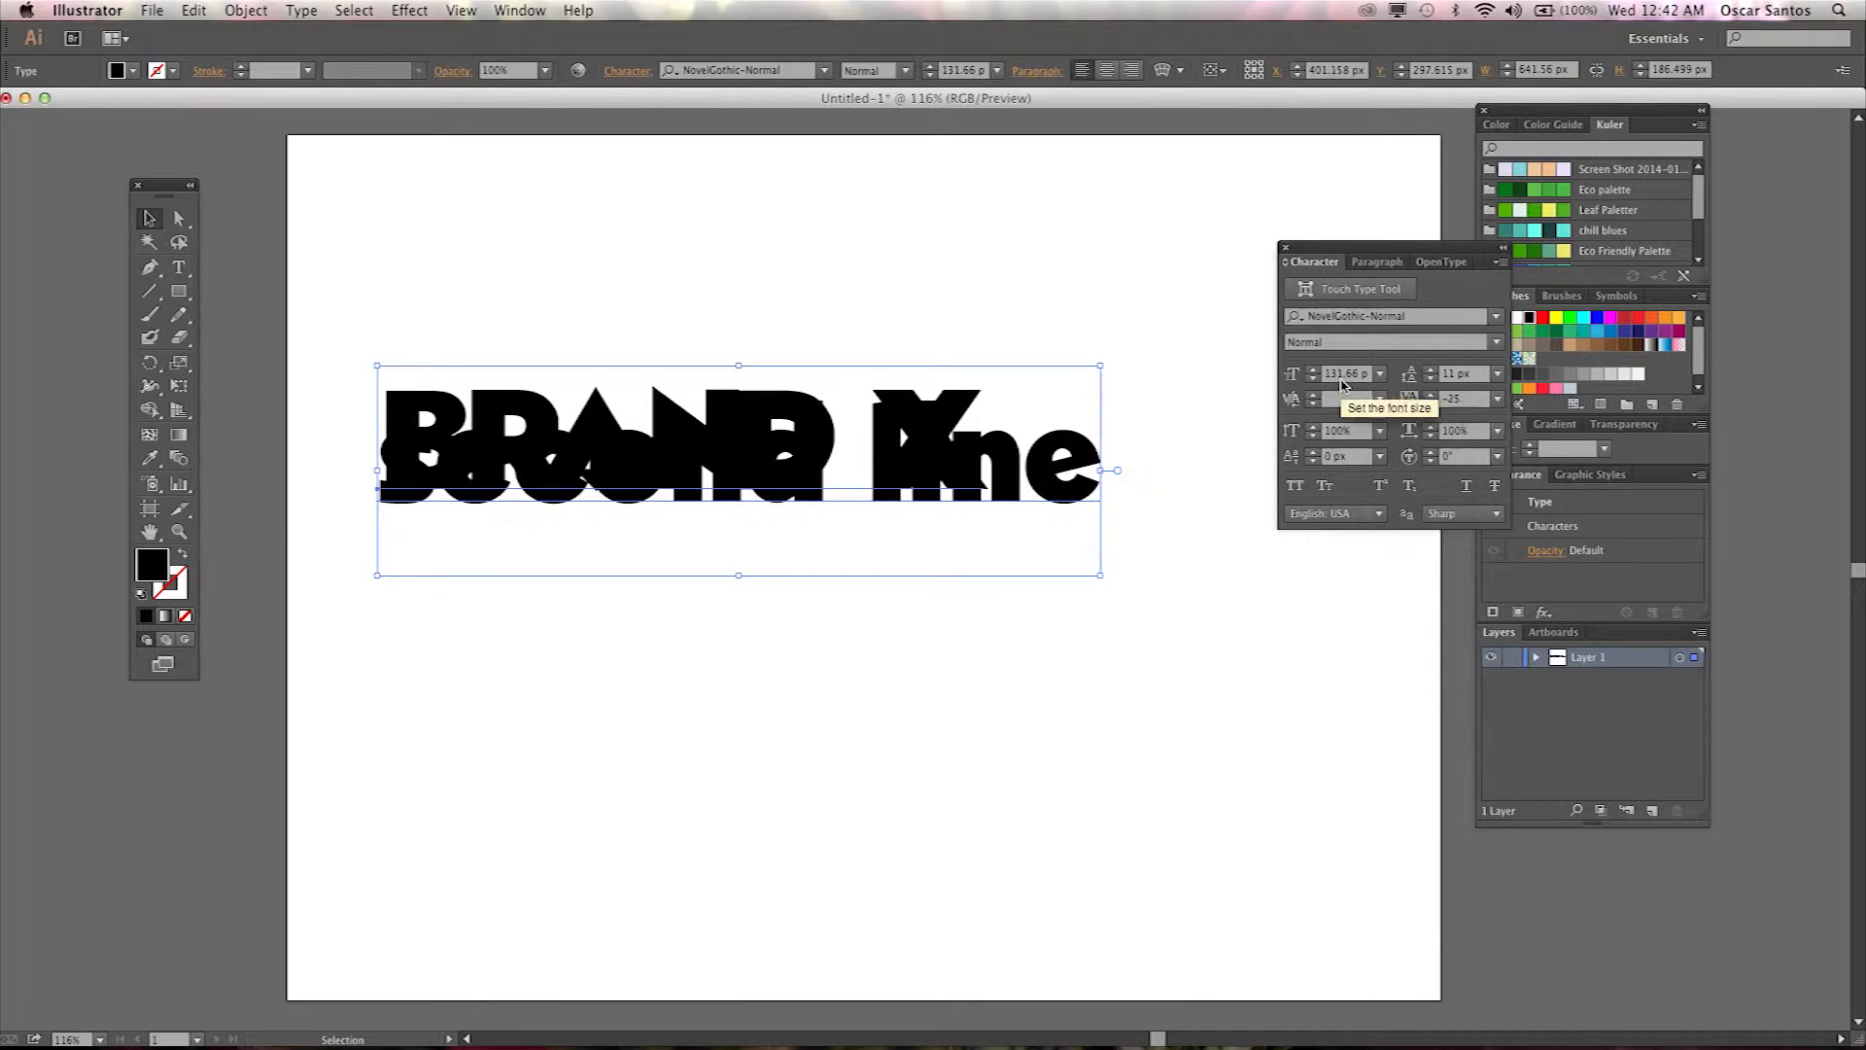
{"action": "left_click", "coordinate": [1500, 379]}
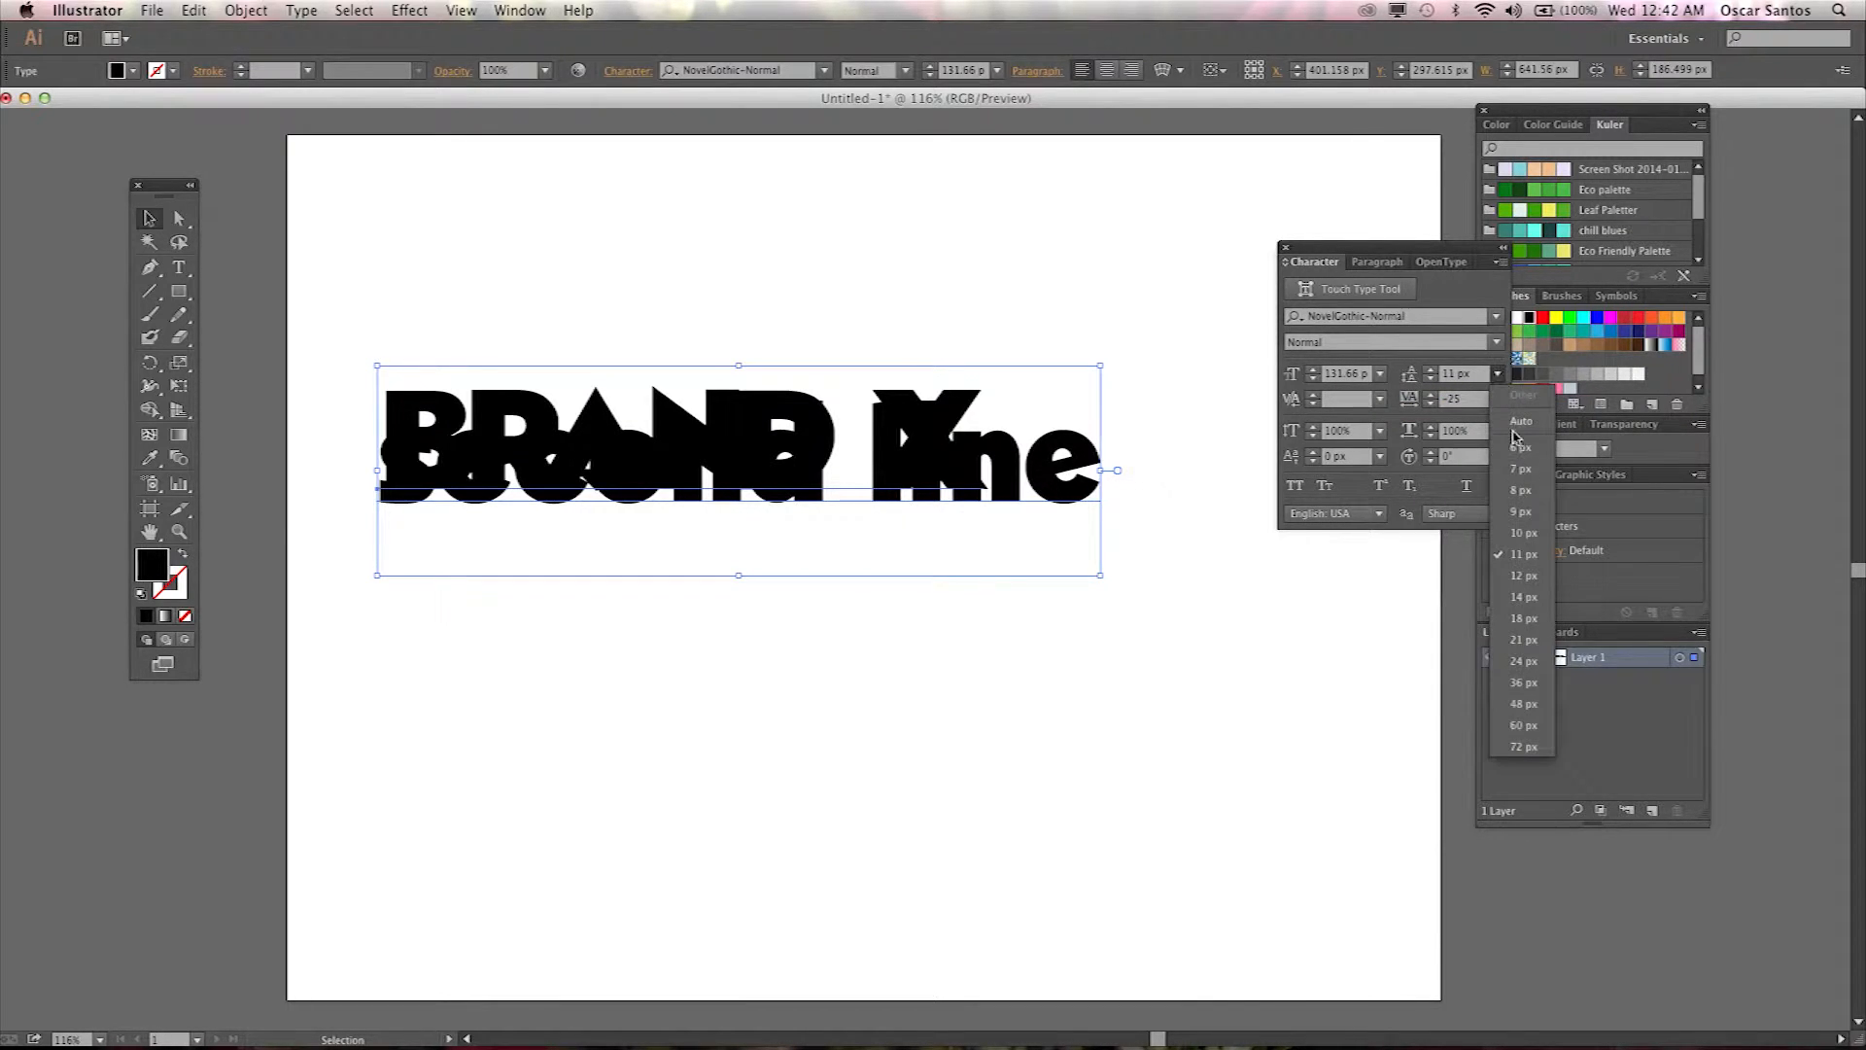
{"action": "left_click", "coordinate": [1536, 718]}
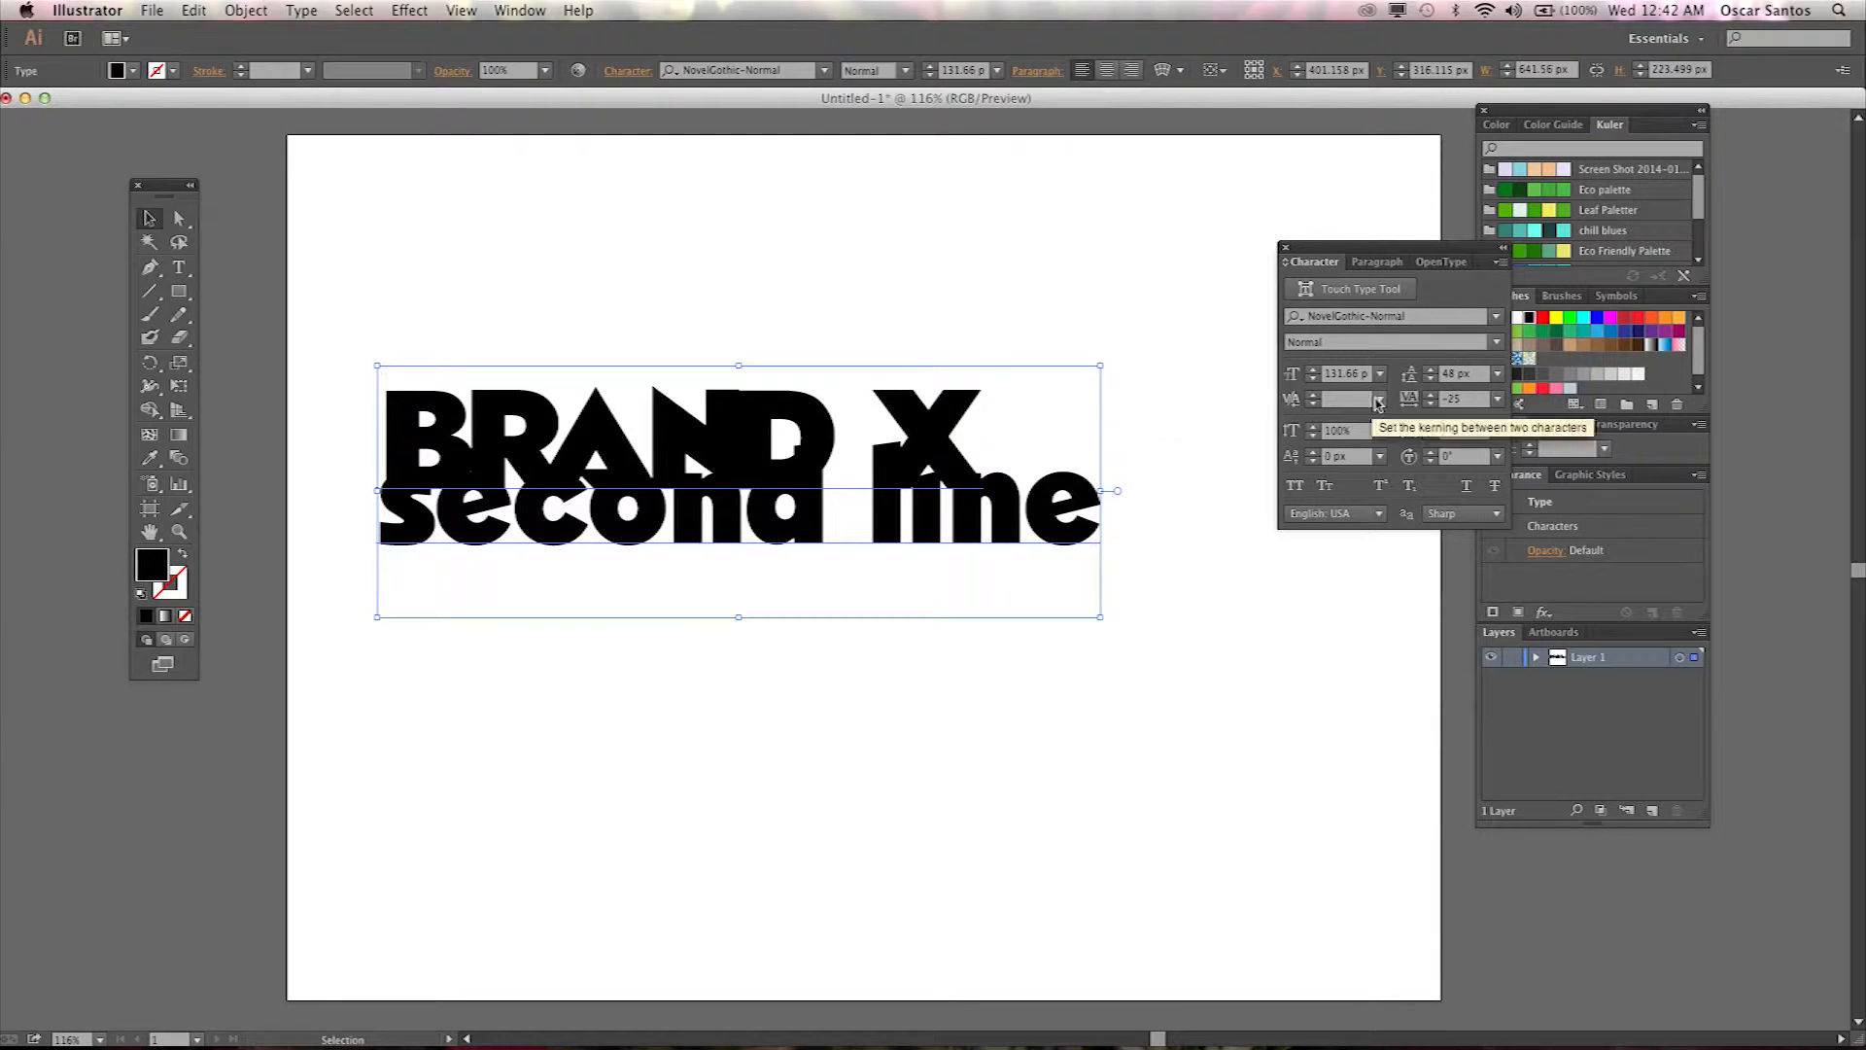
Set the two-line text's leading to 120 px.
{"action": "left_click", "coordinate": [1460, 379]}
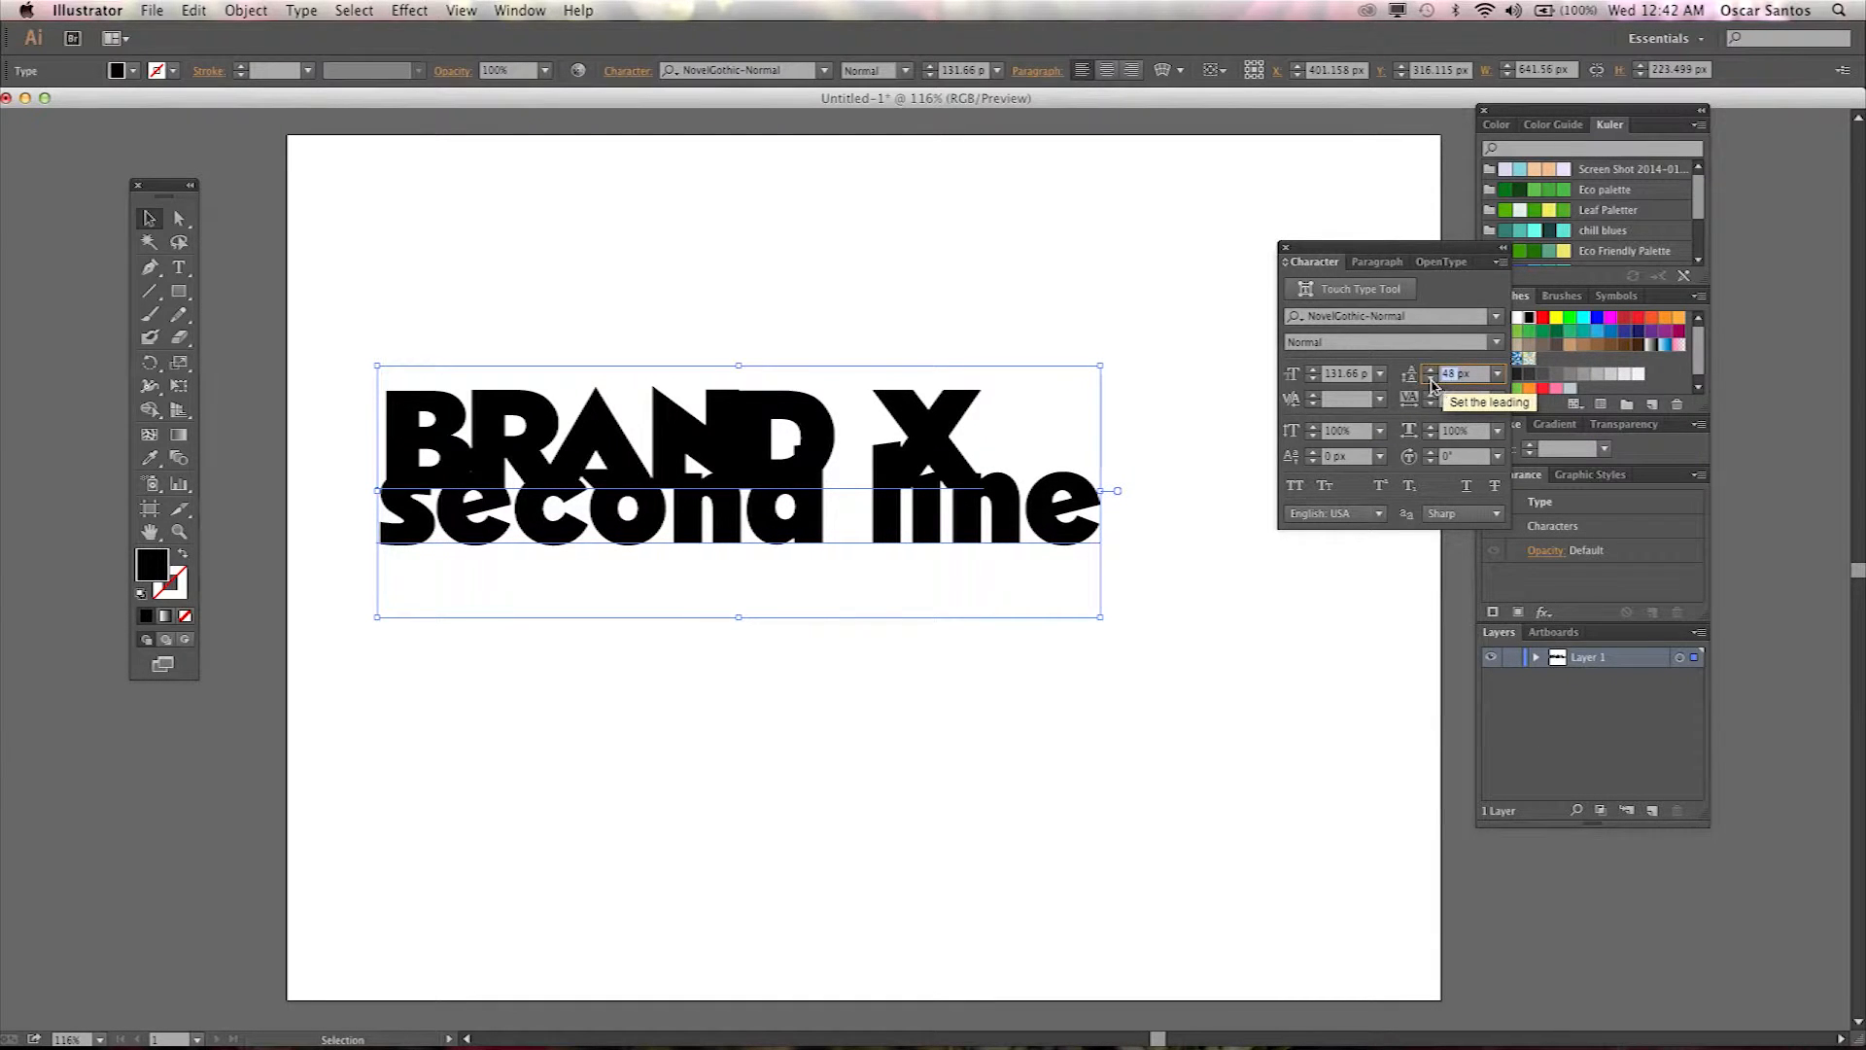
{"action": "type", "text": "120"}
{"action": "key", "text": "Return"}
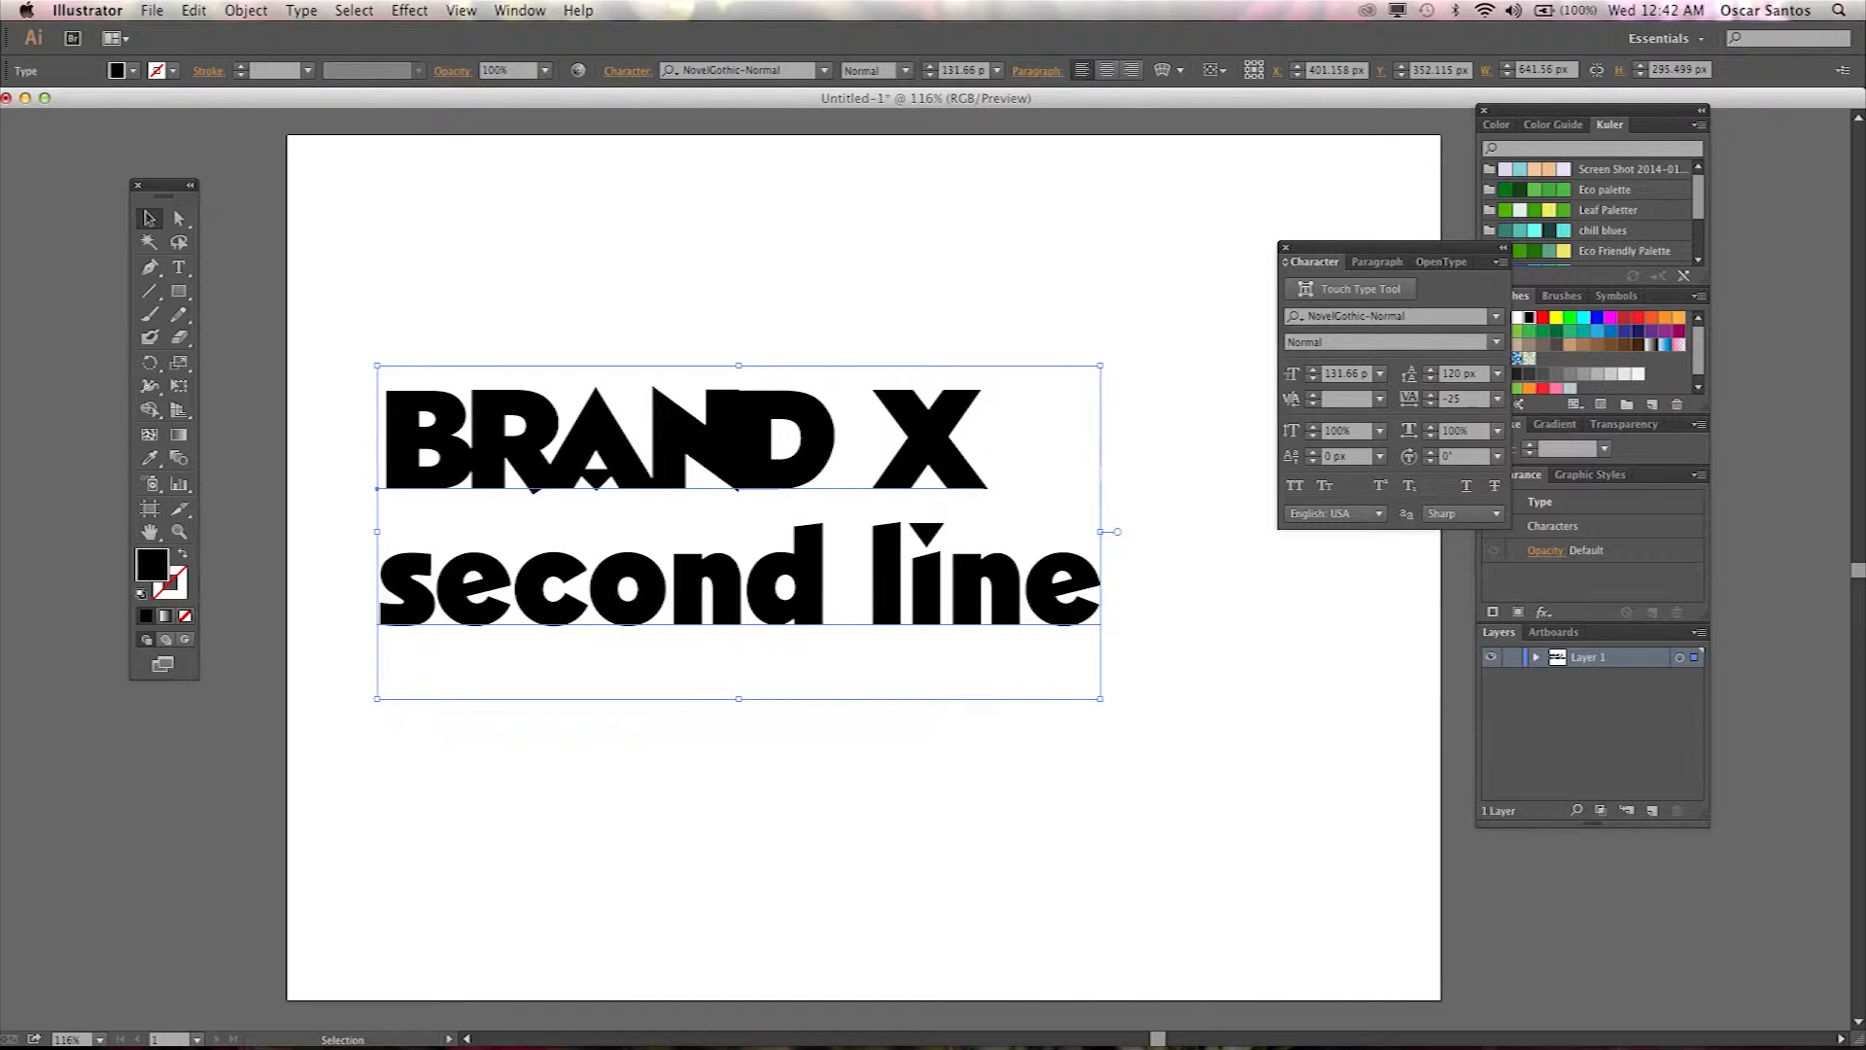
Step the leading down to 93 px.
{"action": "left_click", "coordinate": [1431, 372]}
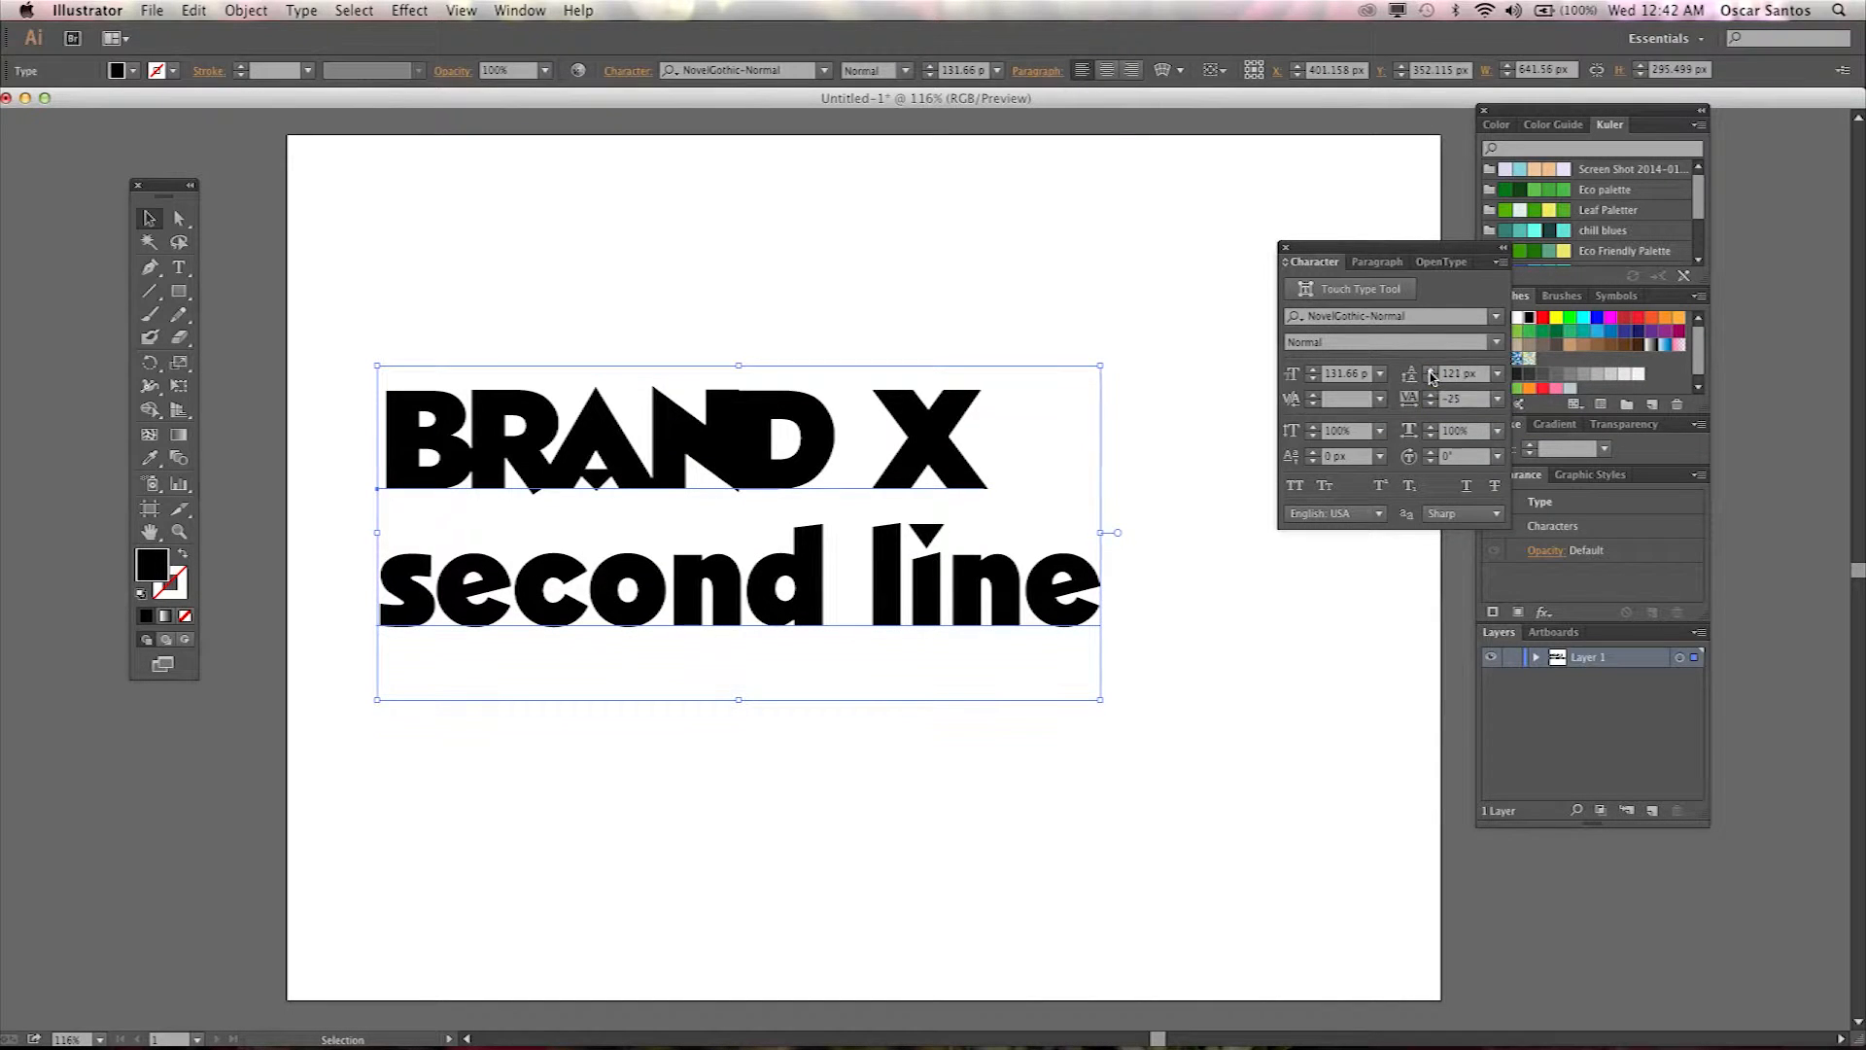
{"action": "left_click", "coordinate": [1430, 381]}
{"action": "left_click", "coordinate": [1431, 381]}
{"action": "left_click", "coordinate": [1431, 381]}
{"action": "left_click", "coordinate": [1431, 381]}
{"action": "left_click", "coordinate": [1431, 381]}
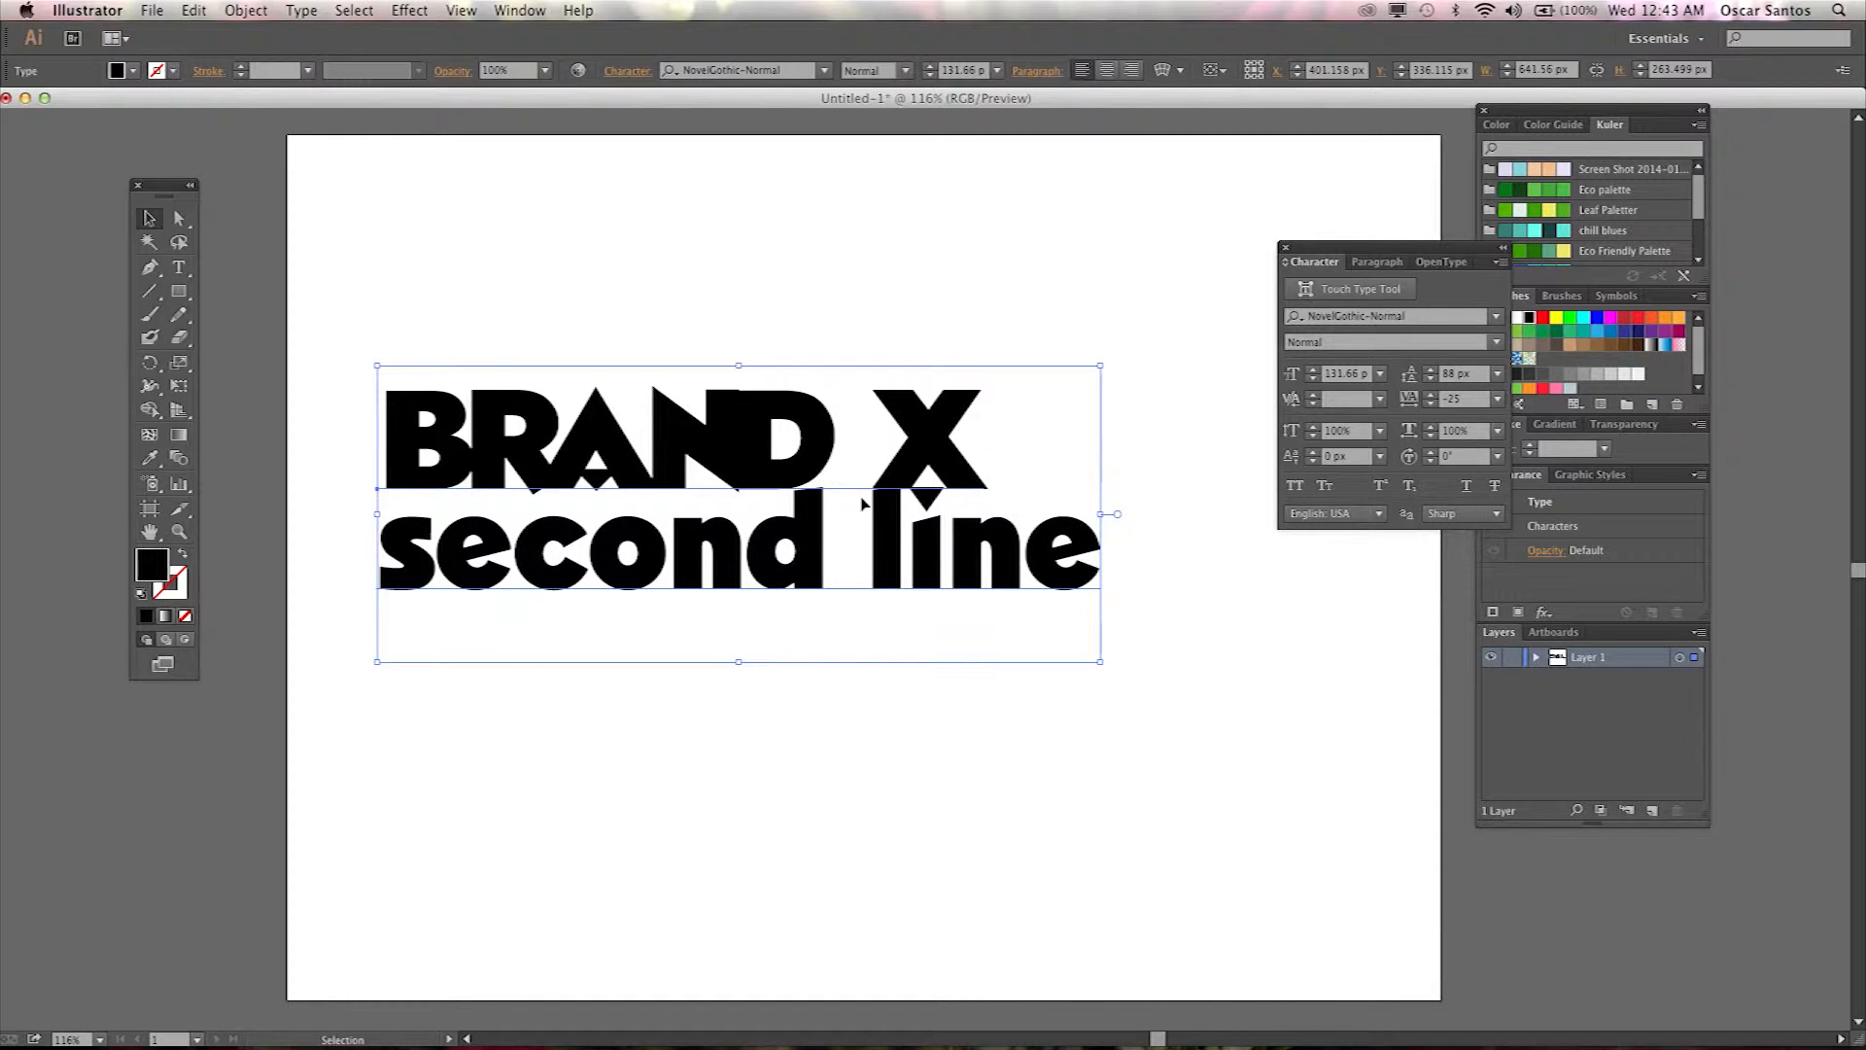
{"action": "left_click", "coordinate": [1431, 369]}
{"action": "left_click", "coordinate": [1431, 370]}
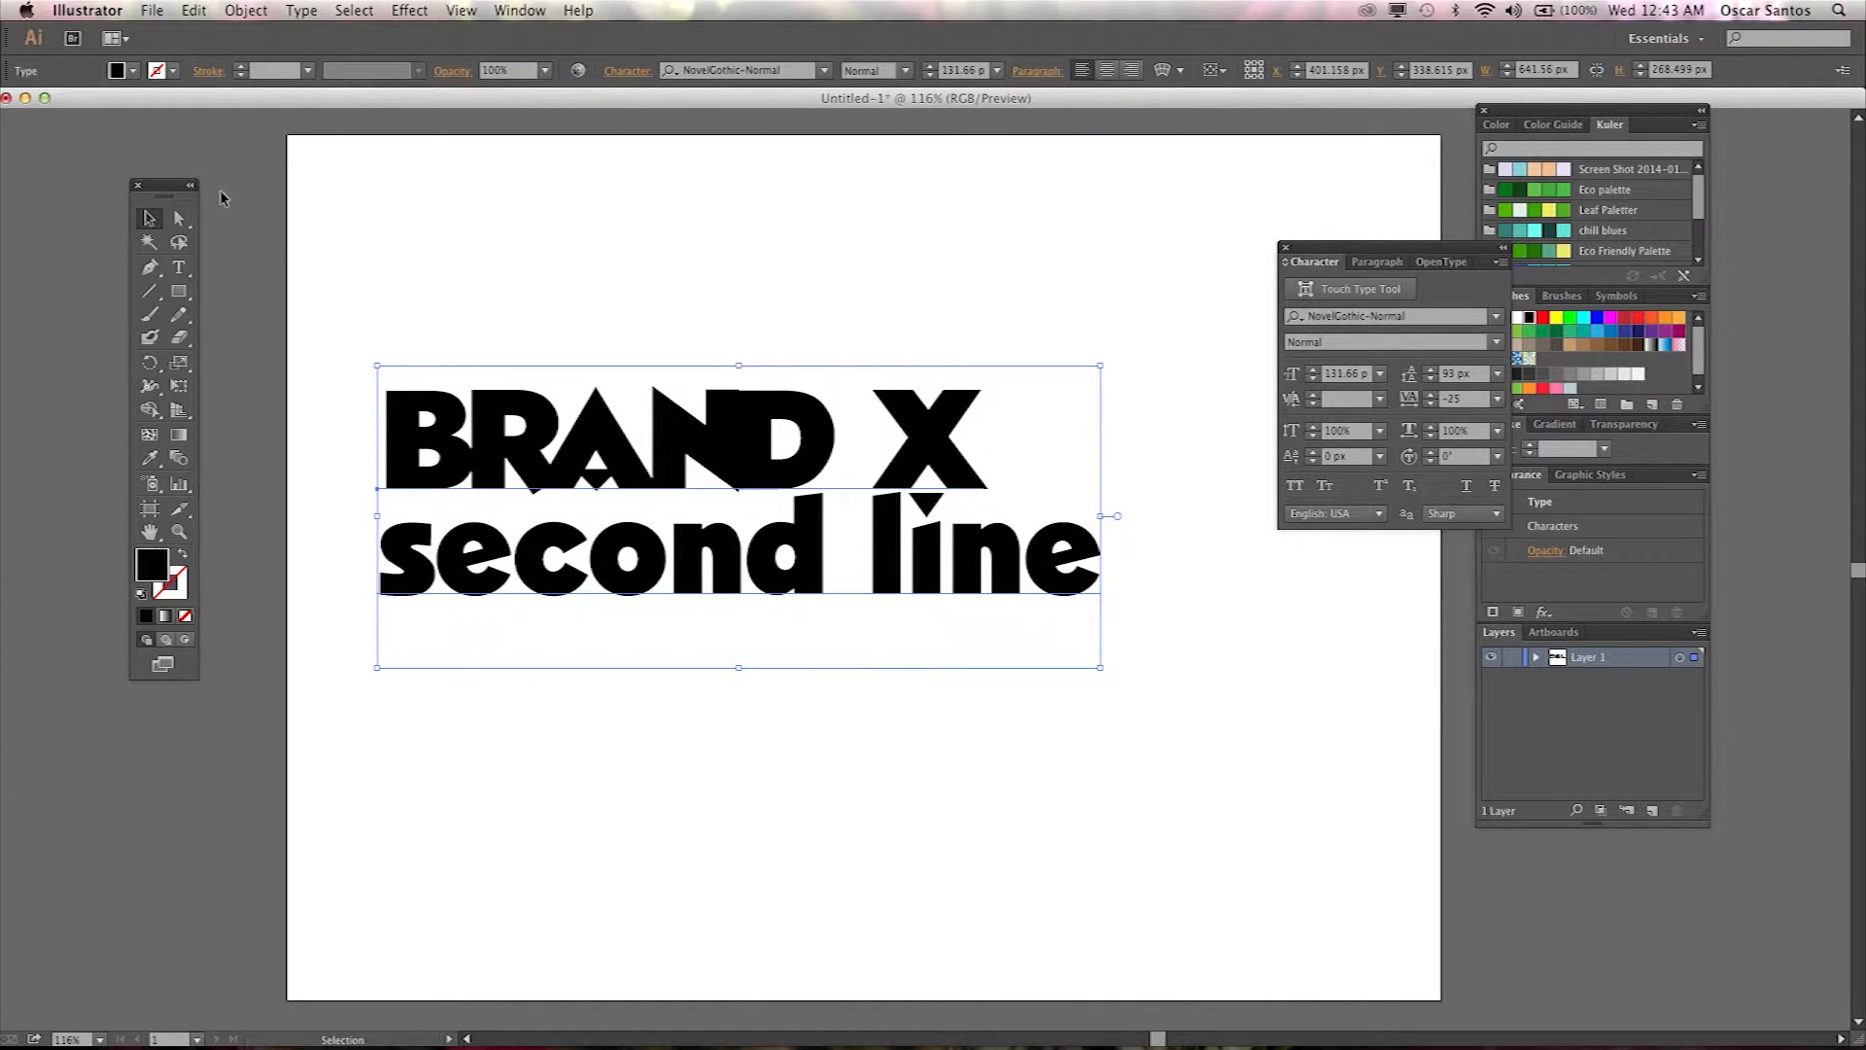
Try a 175% vertical scale on the text object, then undo it.
{"action": "left_click", "coordinate": [179, 267]}
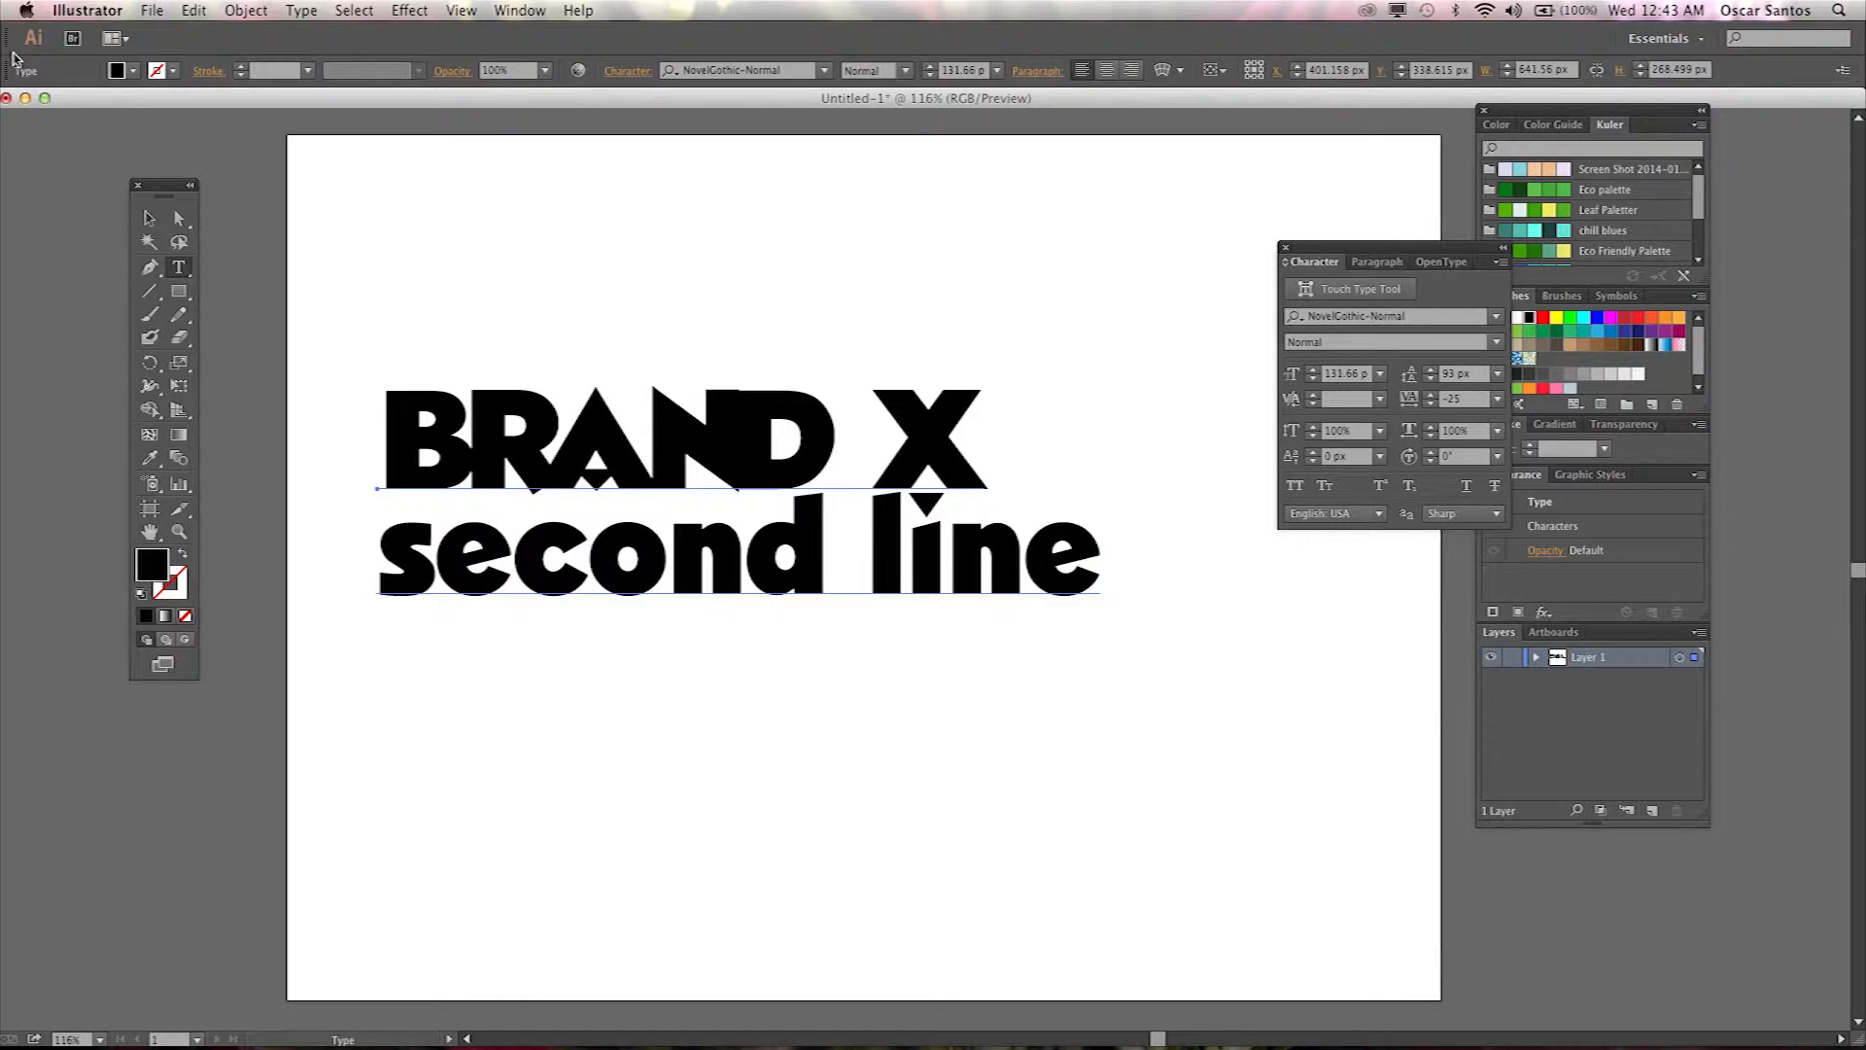
{"action": "left_click", "coordinate": [148, 217]}
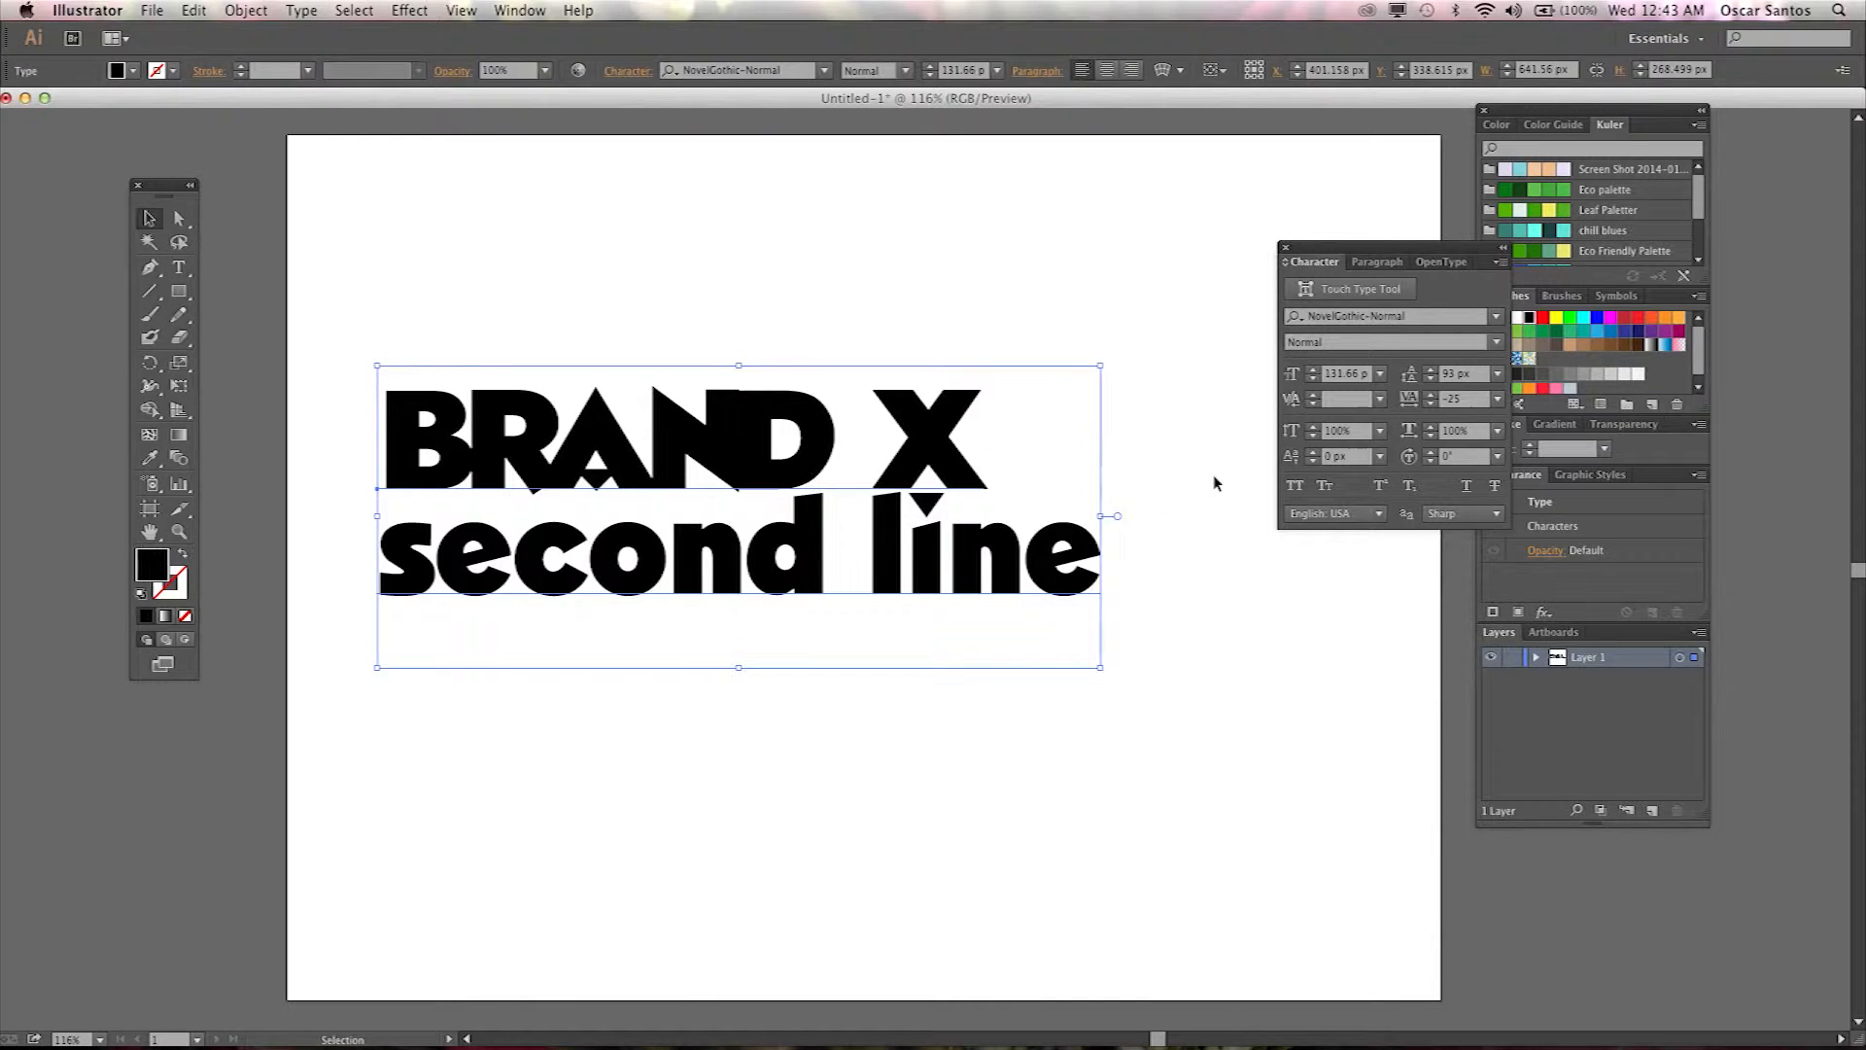
{"action": "left_click", "coordinate": [1380, 431]}
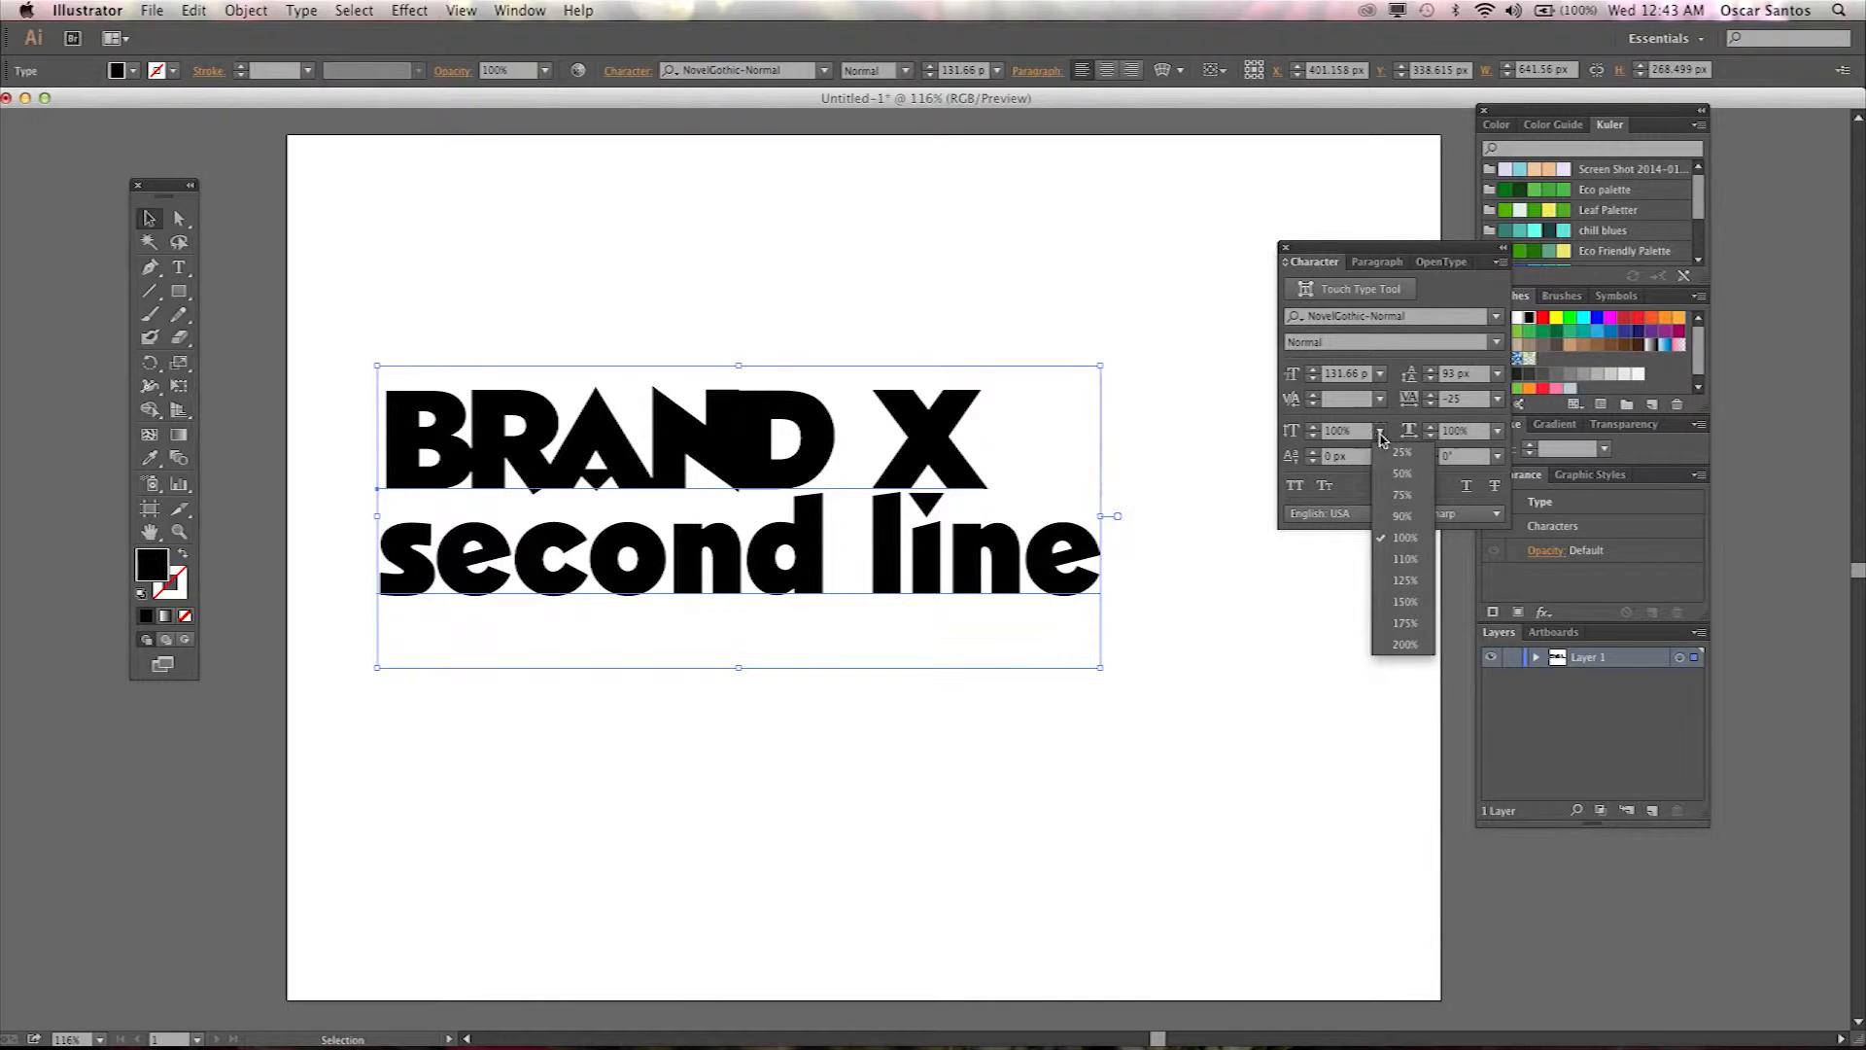
{"action": "left_click", "coordinate": [1413, 623]}
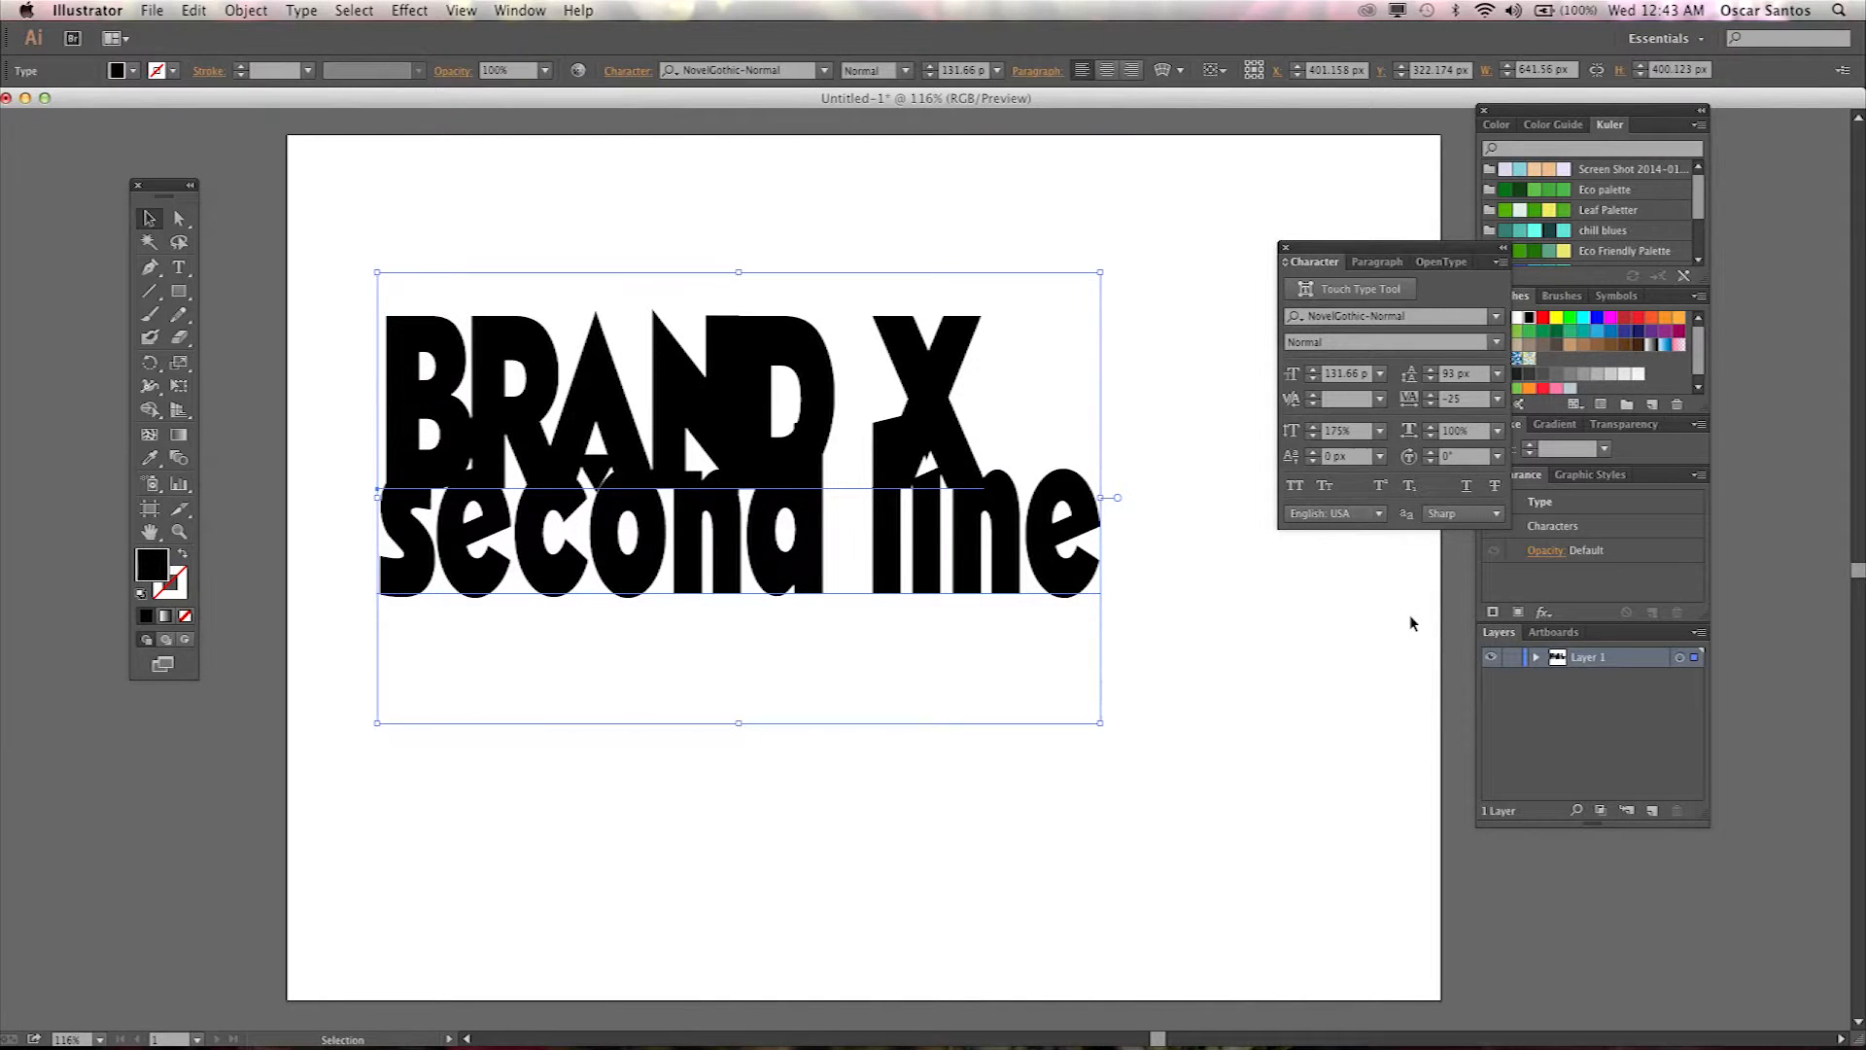
{"action": "key", "text": "super+z"}
Try 110% horizontal and vertical scales on the text, undoing each one.
{"action": "left_click", "coordinate": [1498, 432]}
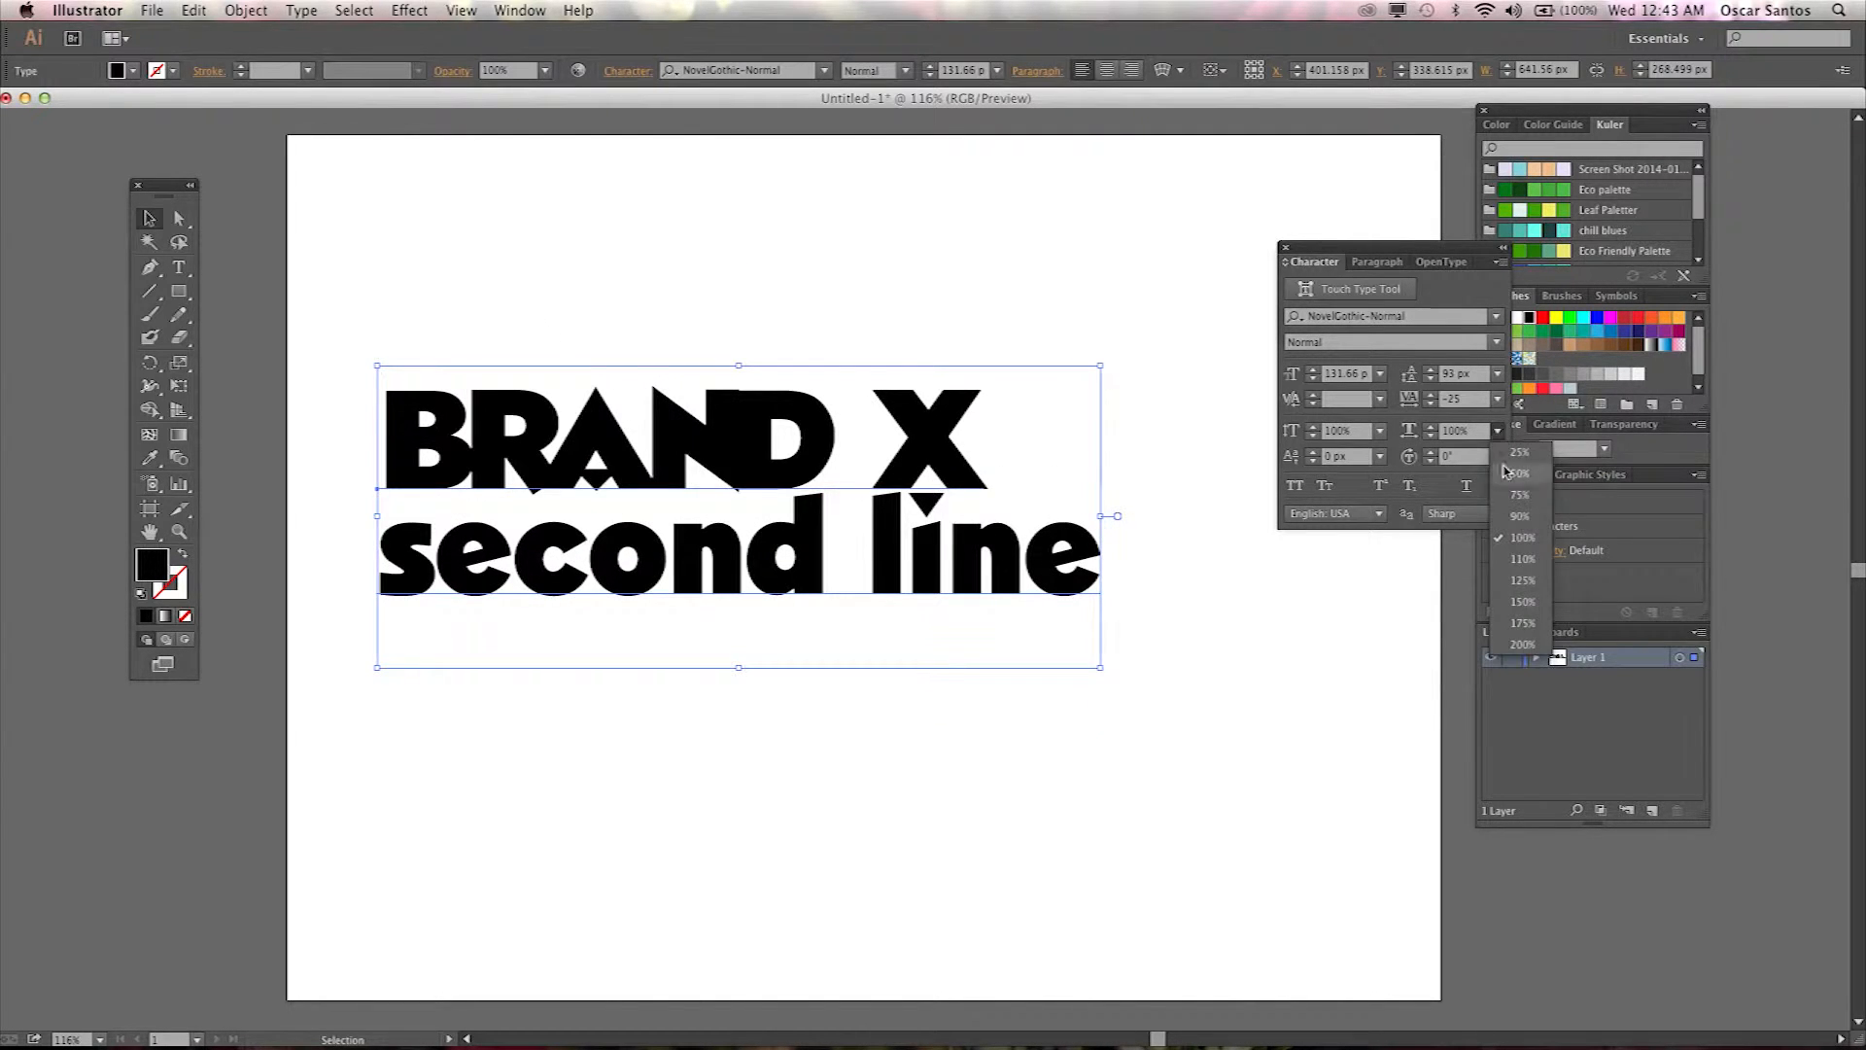
{"action": "left_click", "coordinate": [1522, 560]}
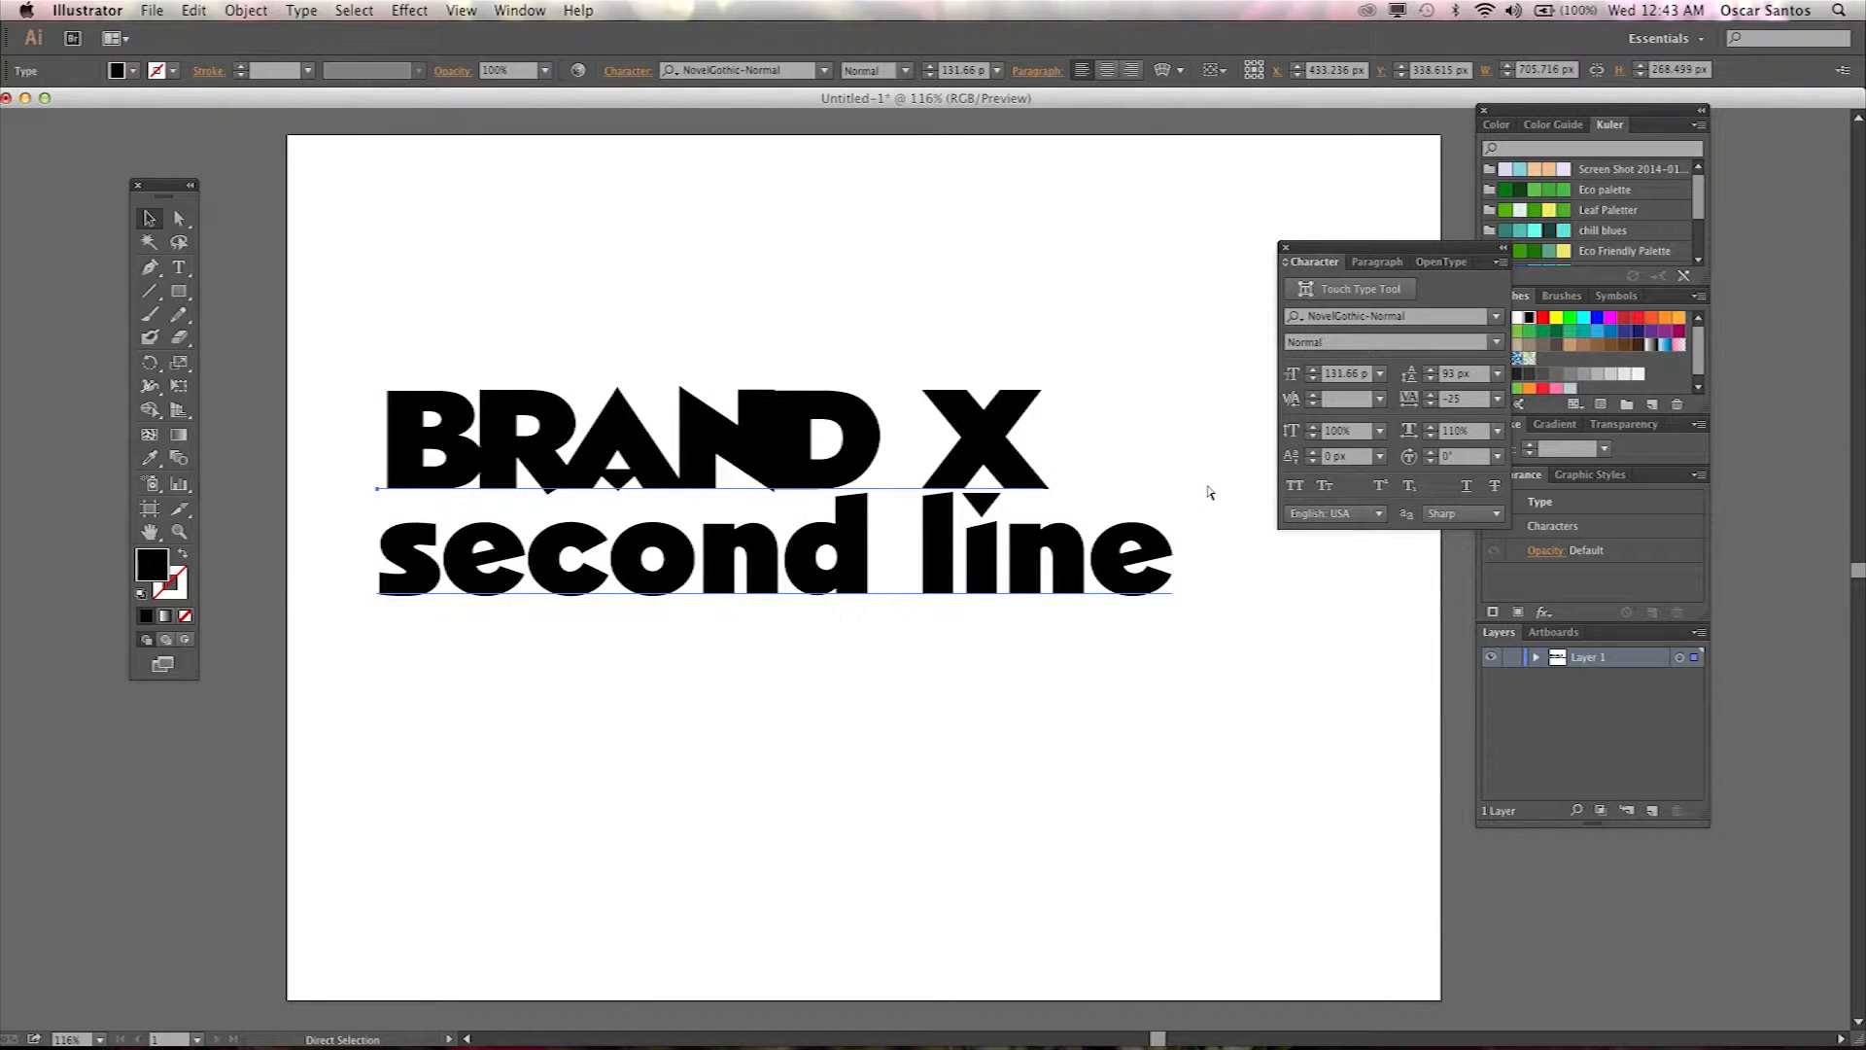
{"action": "key", "text": "super+z"}
{"action": "left_click", "coordinate": [1381, 431]}
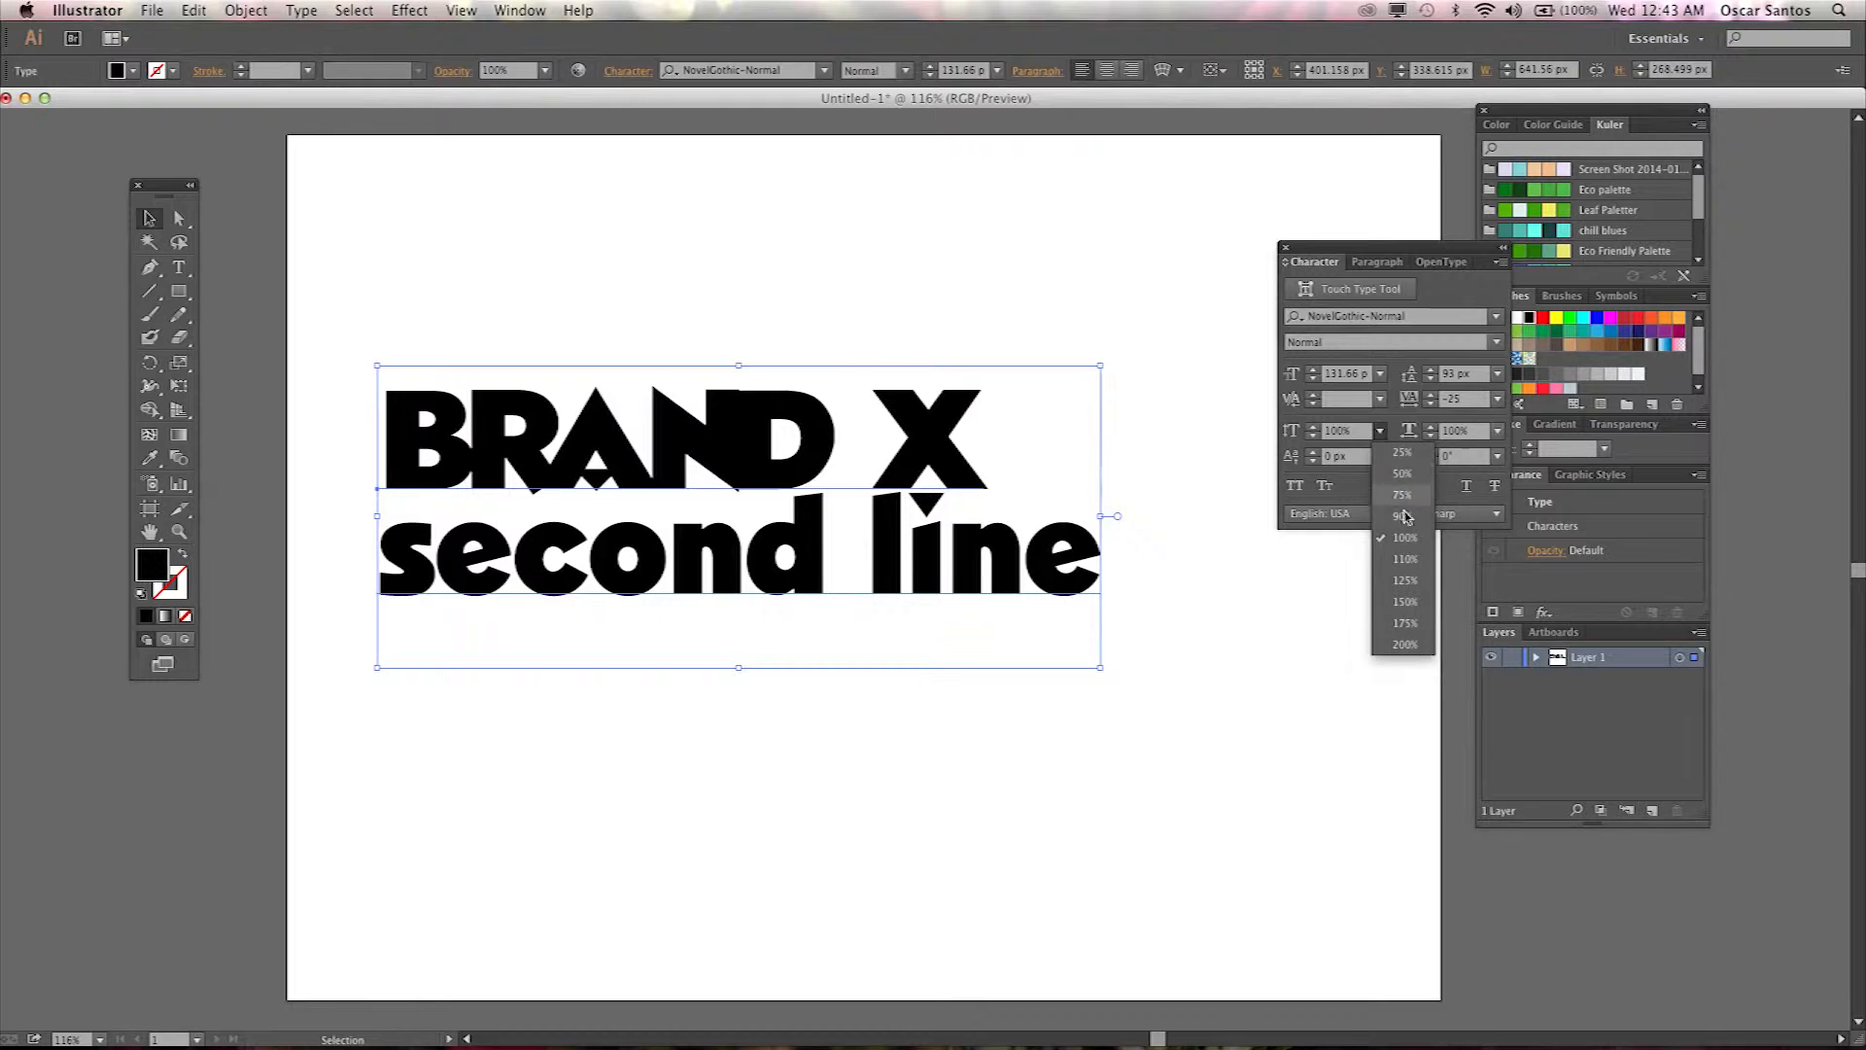
{"action": "left_click", "coordinate": [1403, 558]}
{"action": "key", "text": "super+z"}
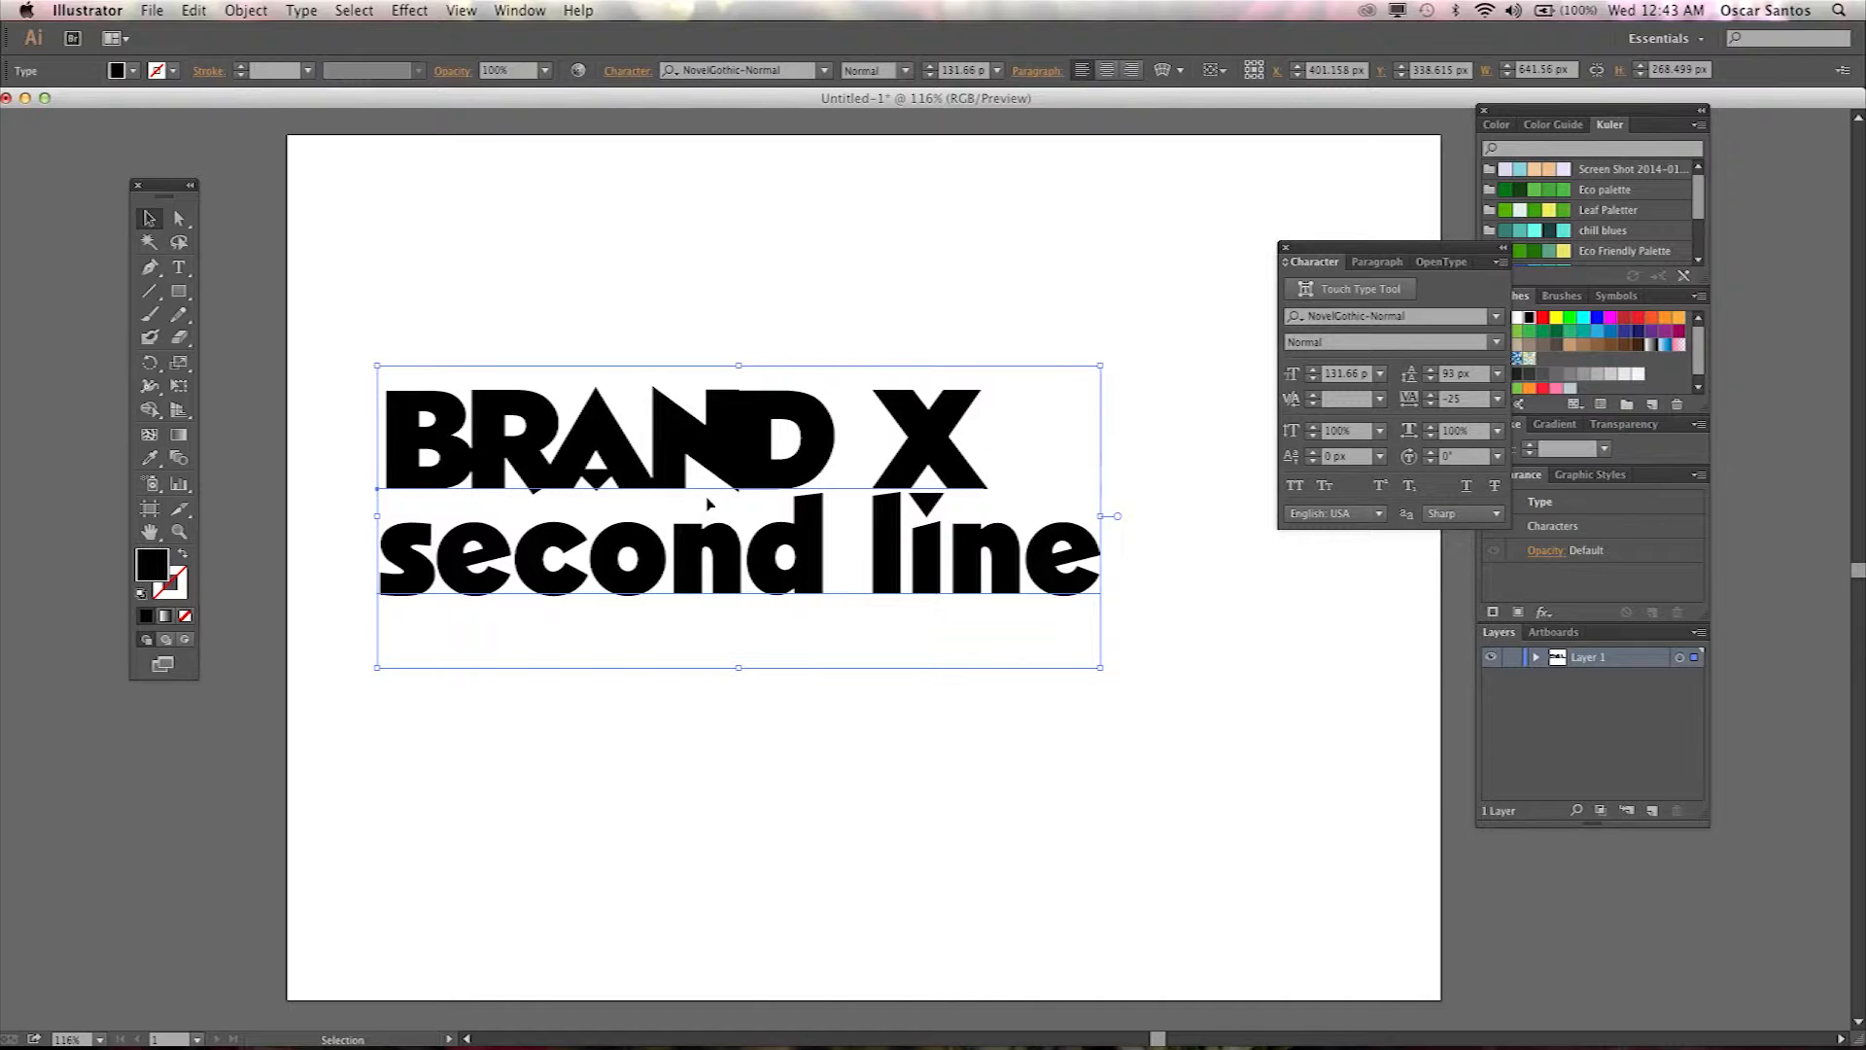
Try a 12 px baseline shift on the N of BRAND, then undo it.
{"action": "key", "text": "t"}
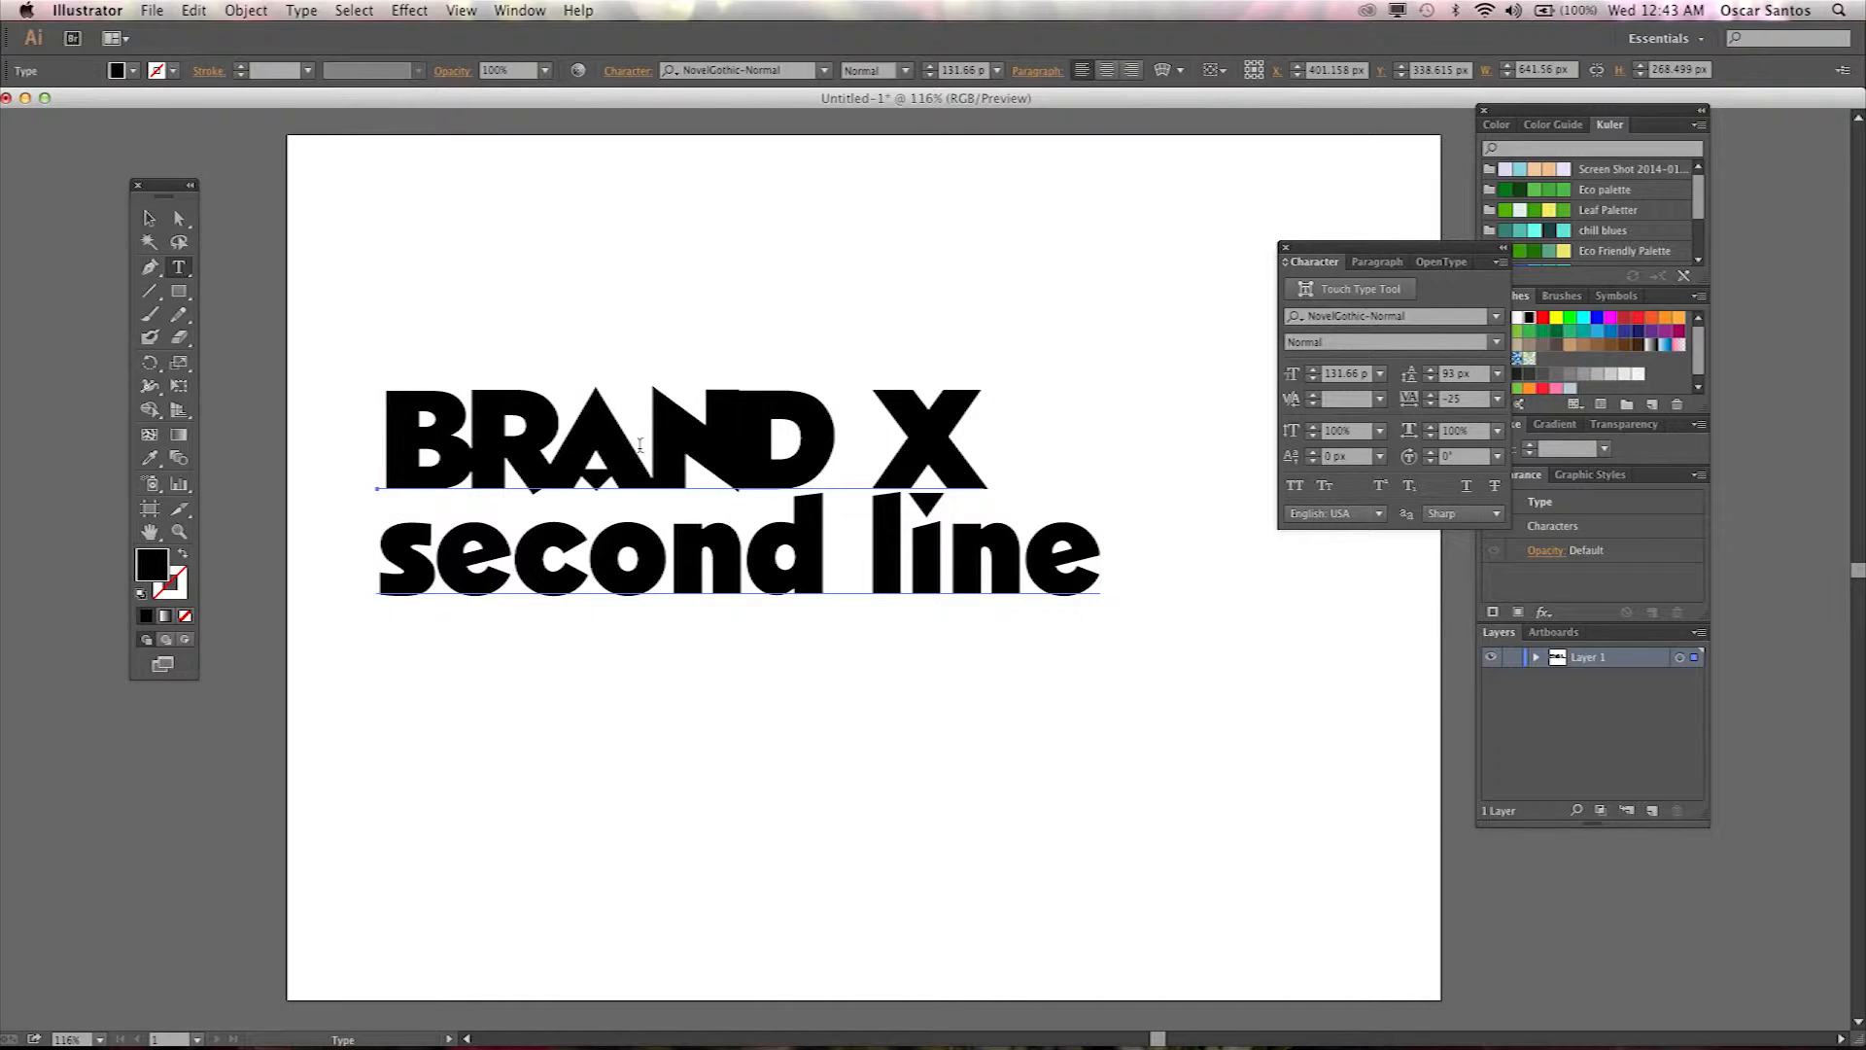
{"action": "left_click", "coordinate": [729, 455]}
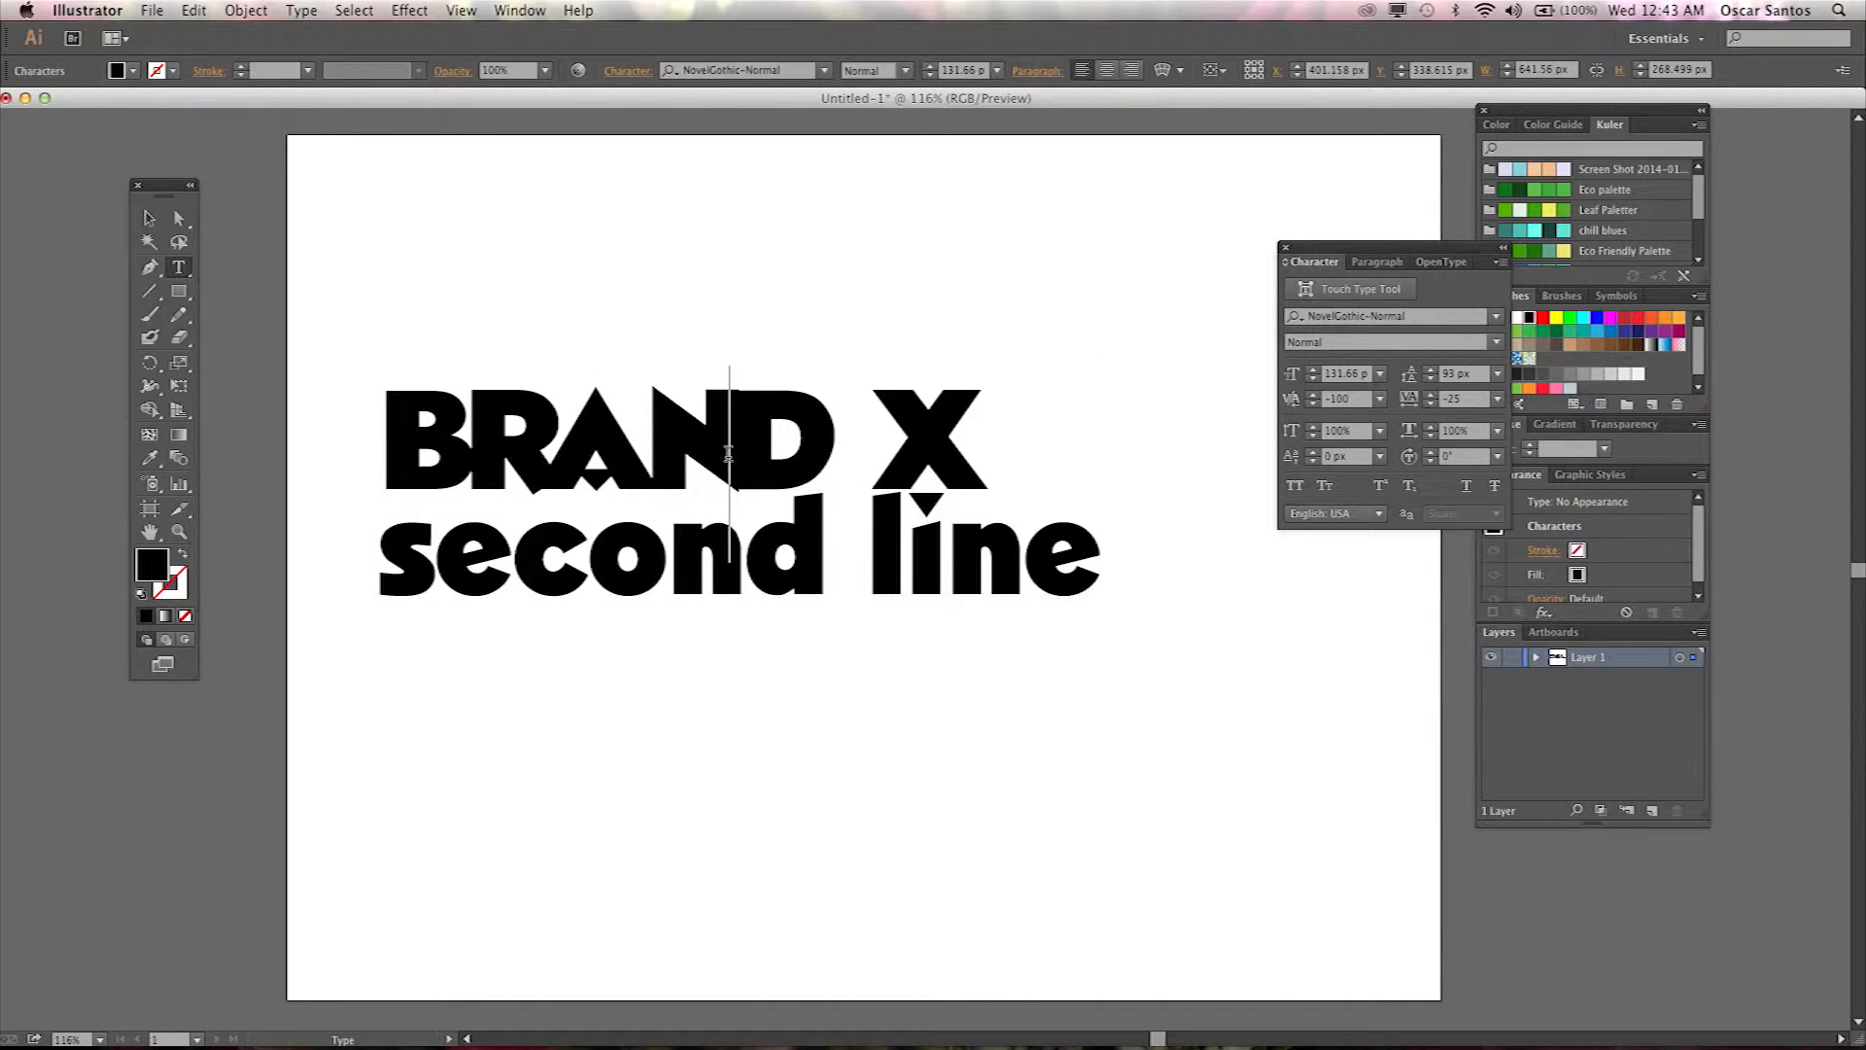
{"action": "left_click_drag", "start_coordinate": [735, 450], "coordinate": [672, 433]}
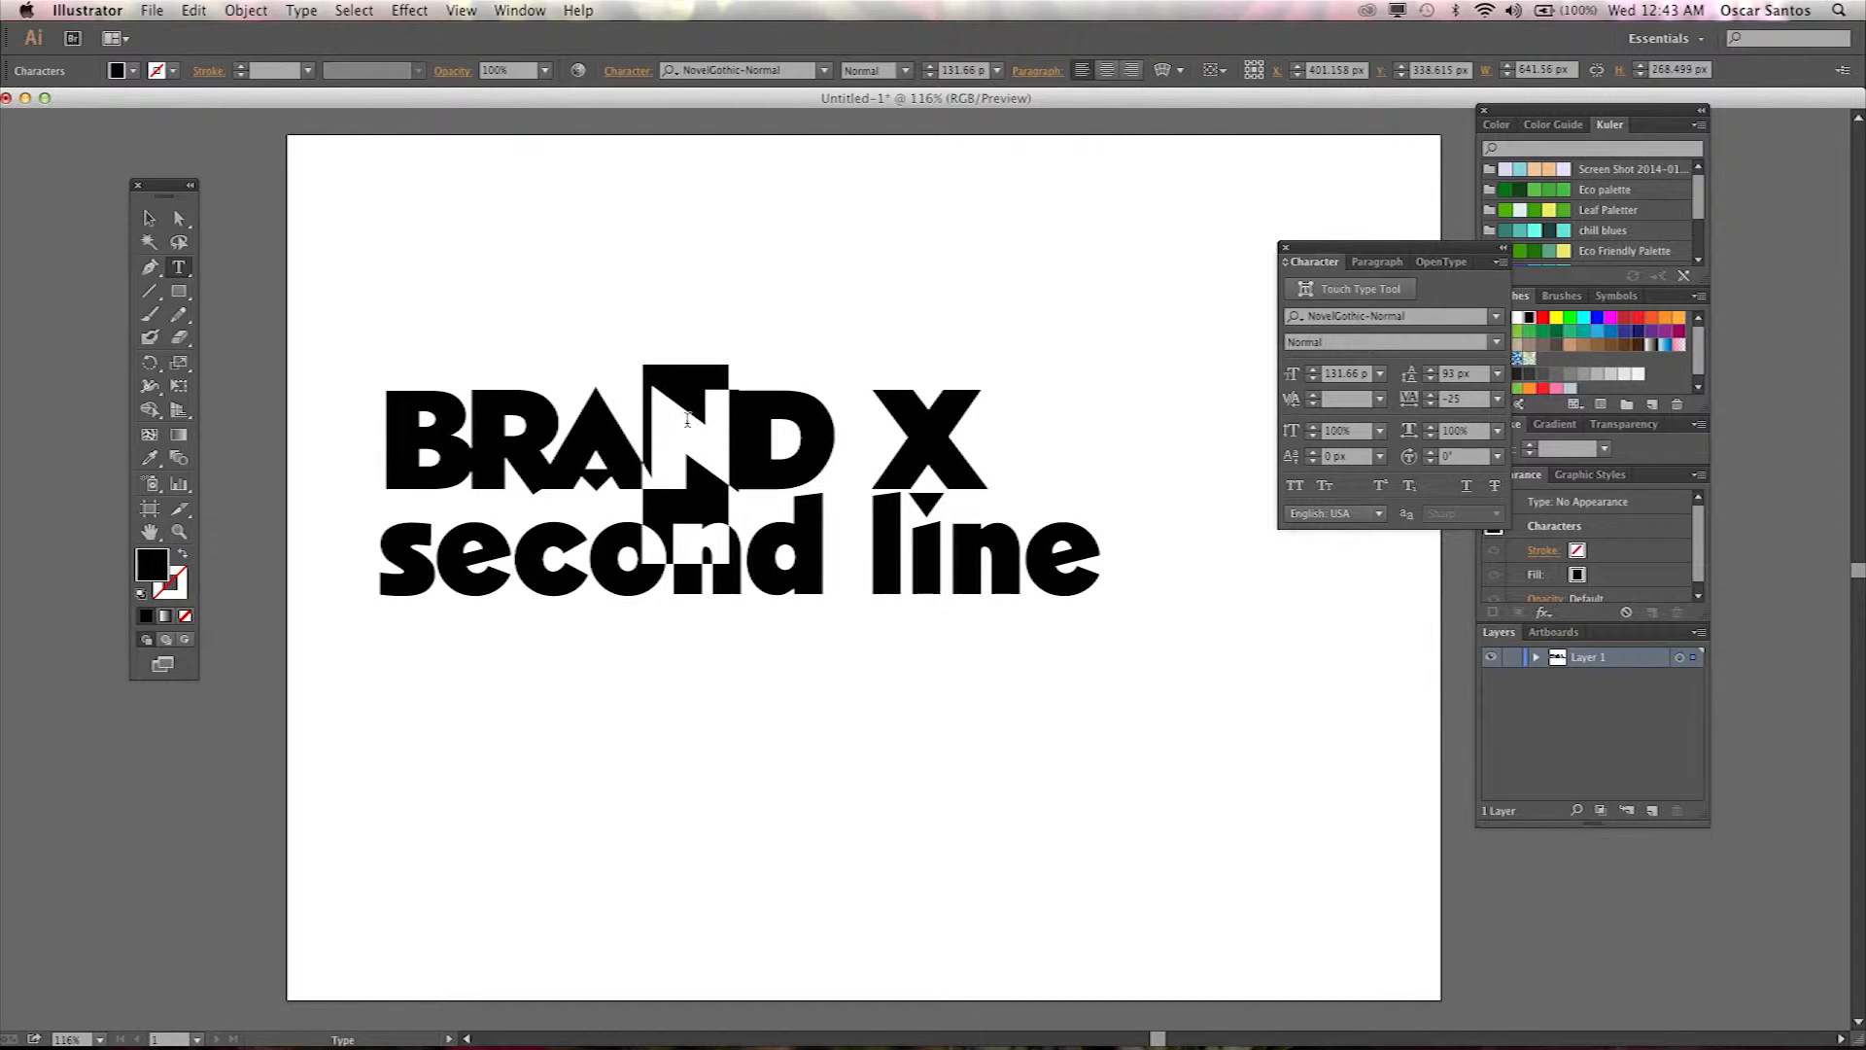
{"action": "left_click", "coordinate": [1381, 459]}
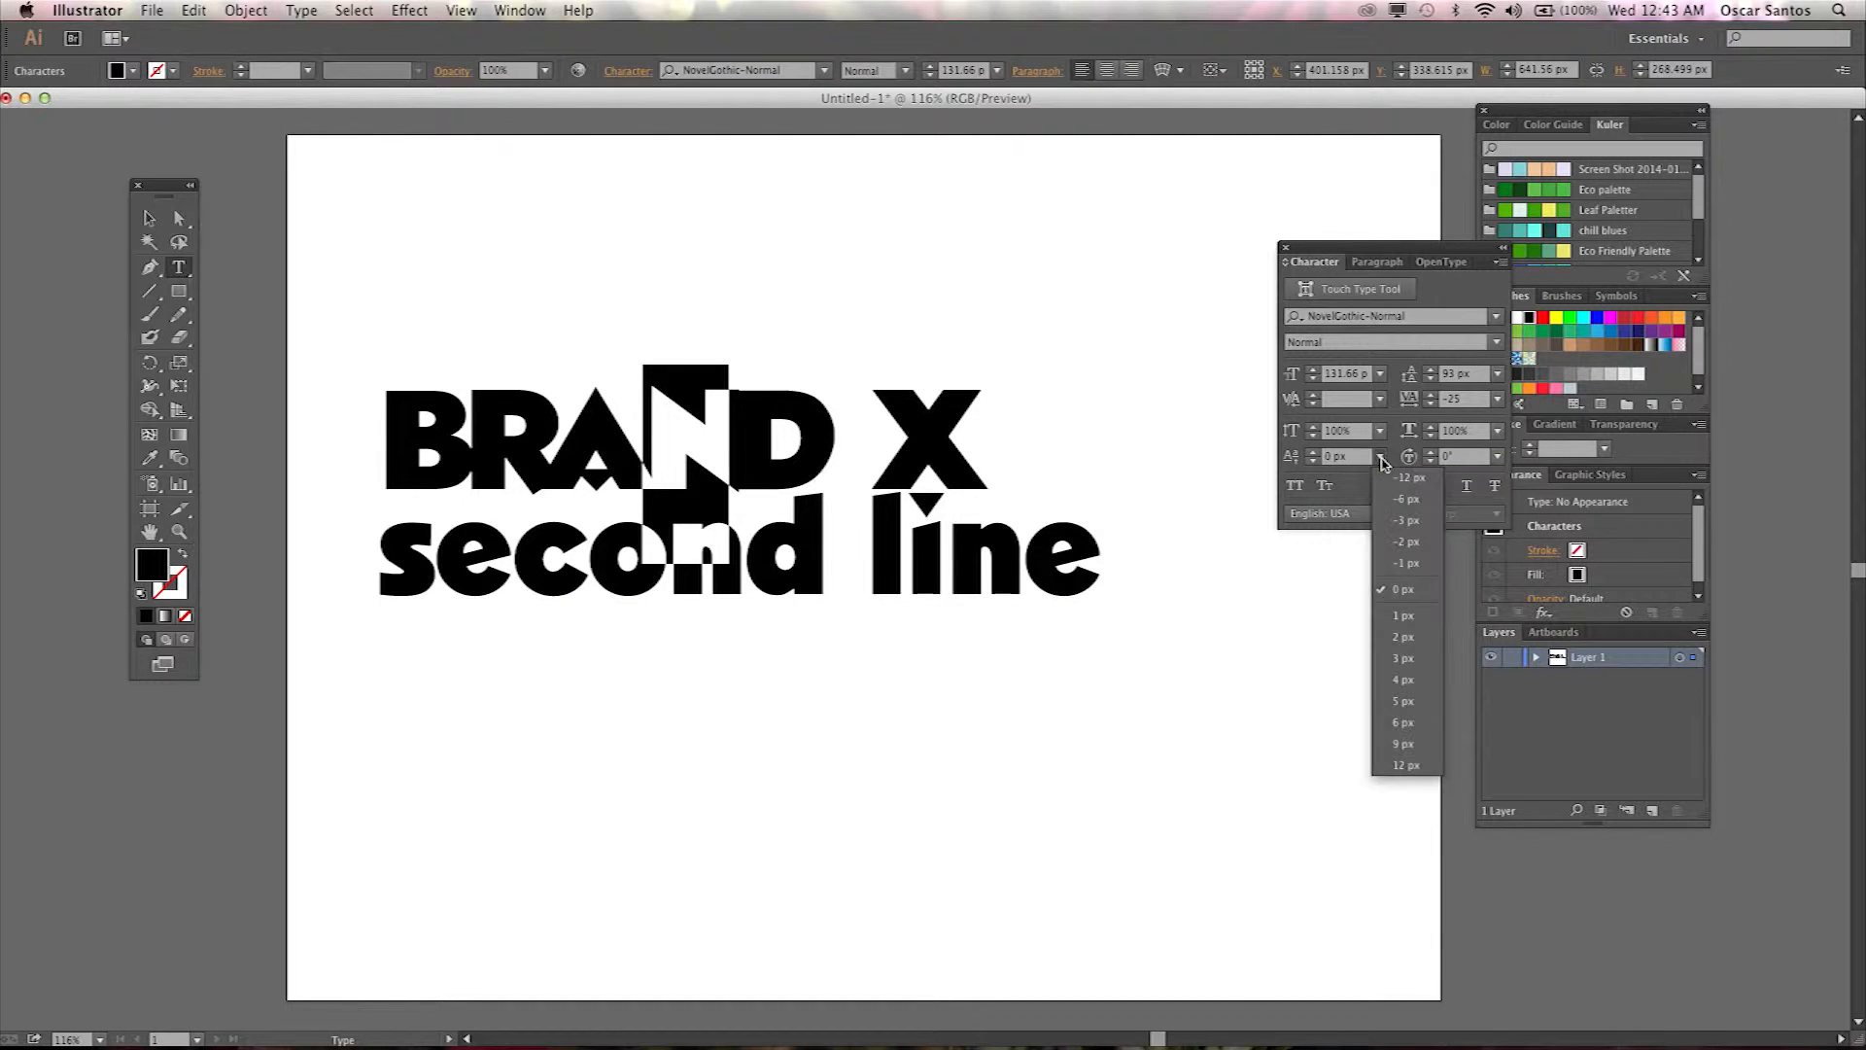
{"action": "left_click", "coordinate": [1409, 765]}
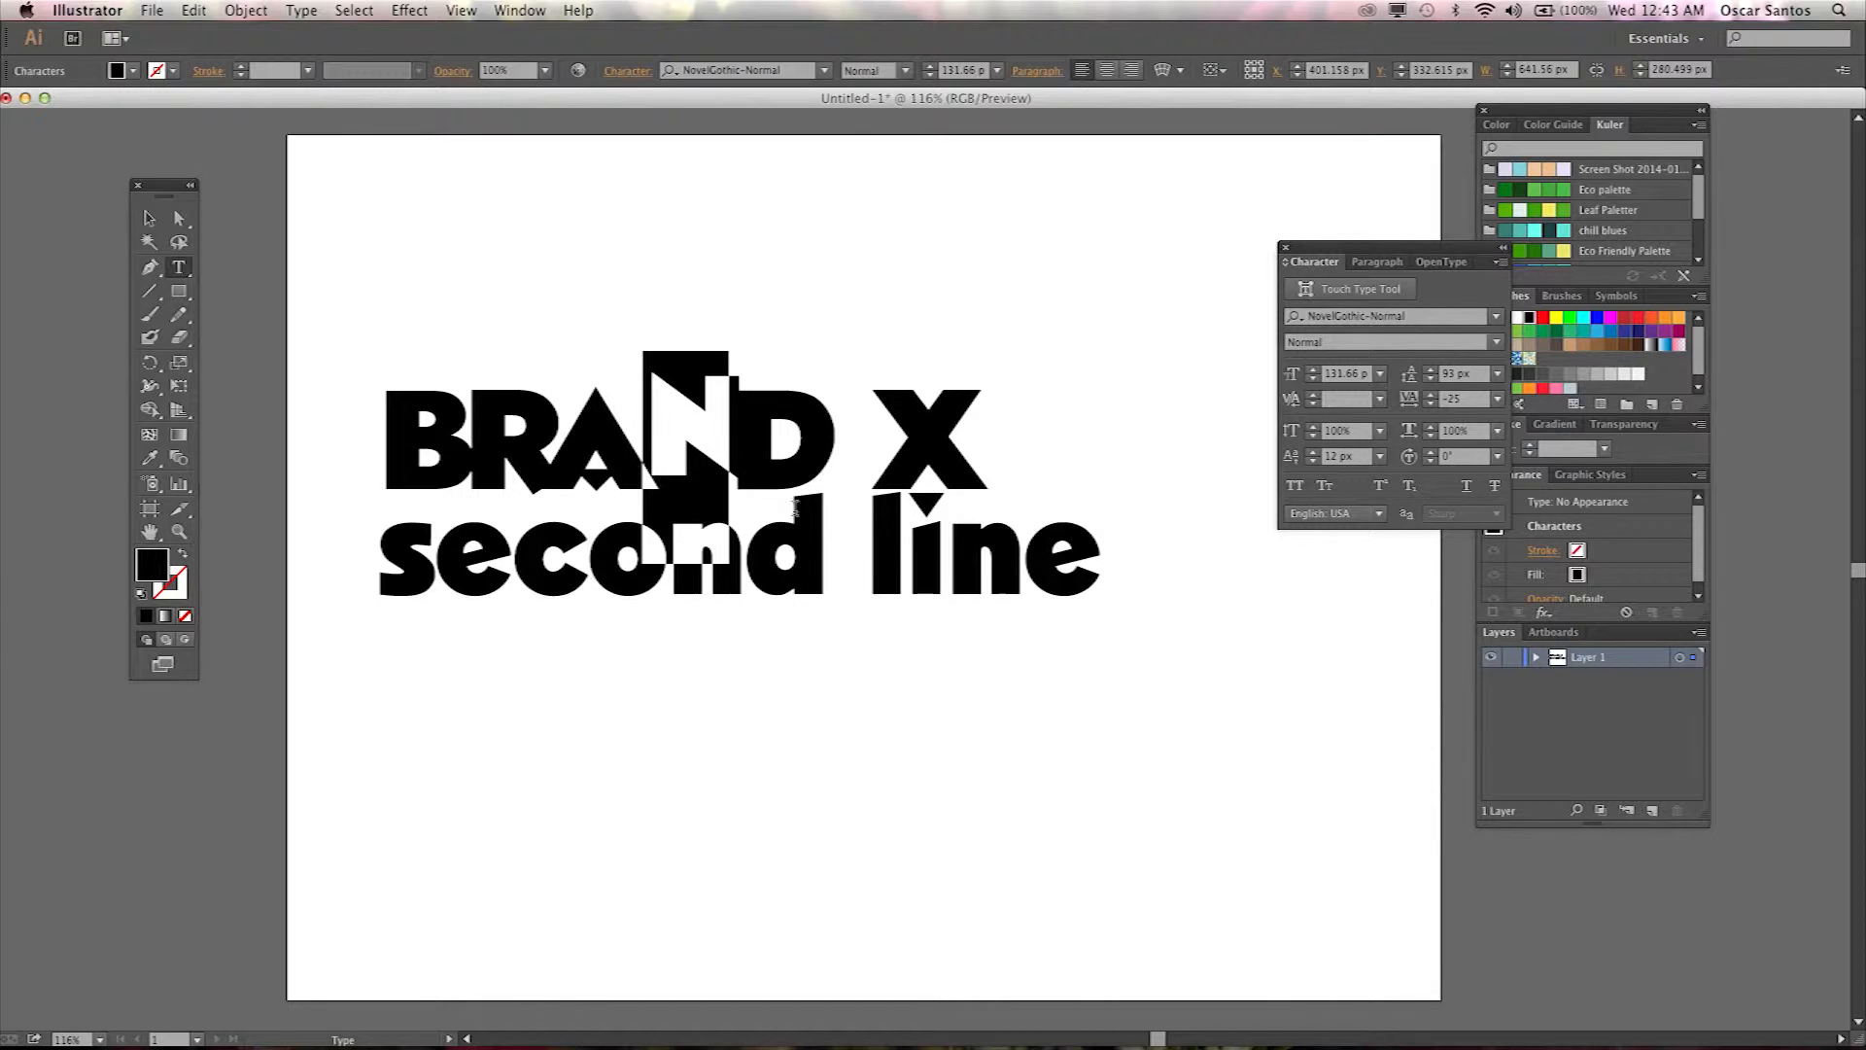
{"action": "left_click", "coordinate": [717, 463]}
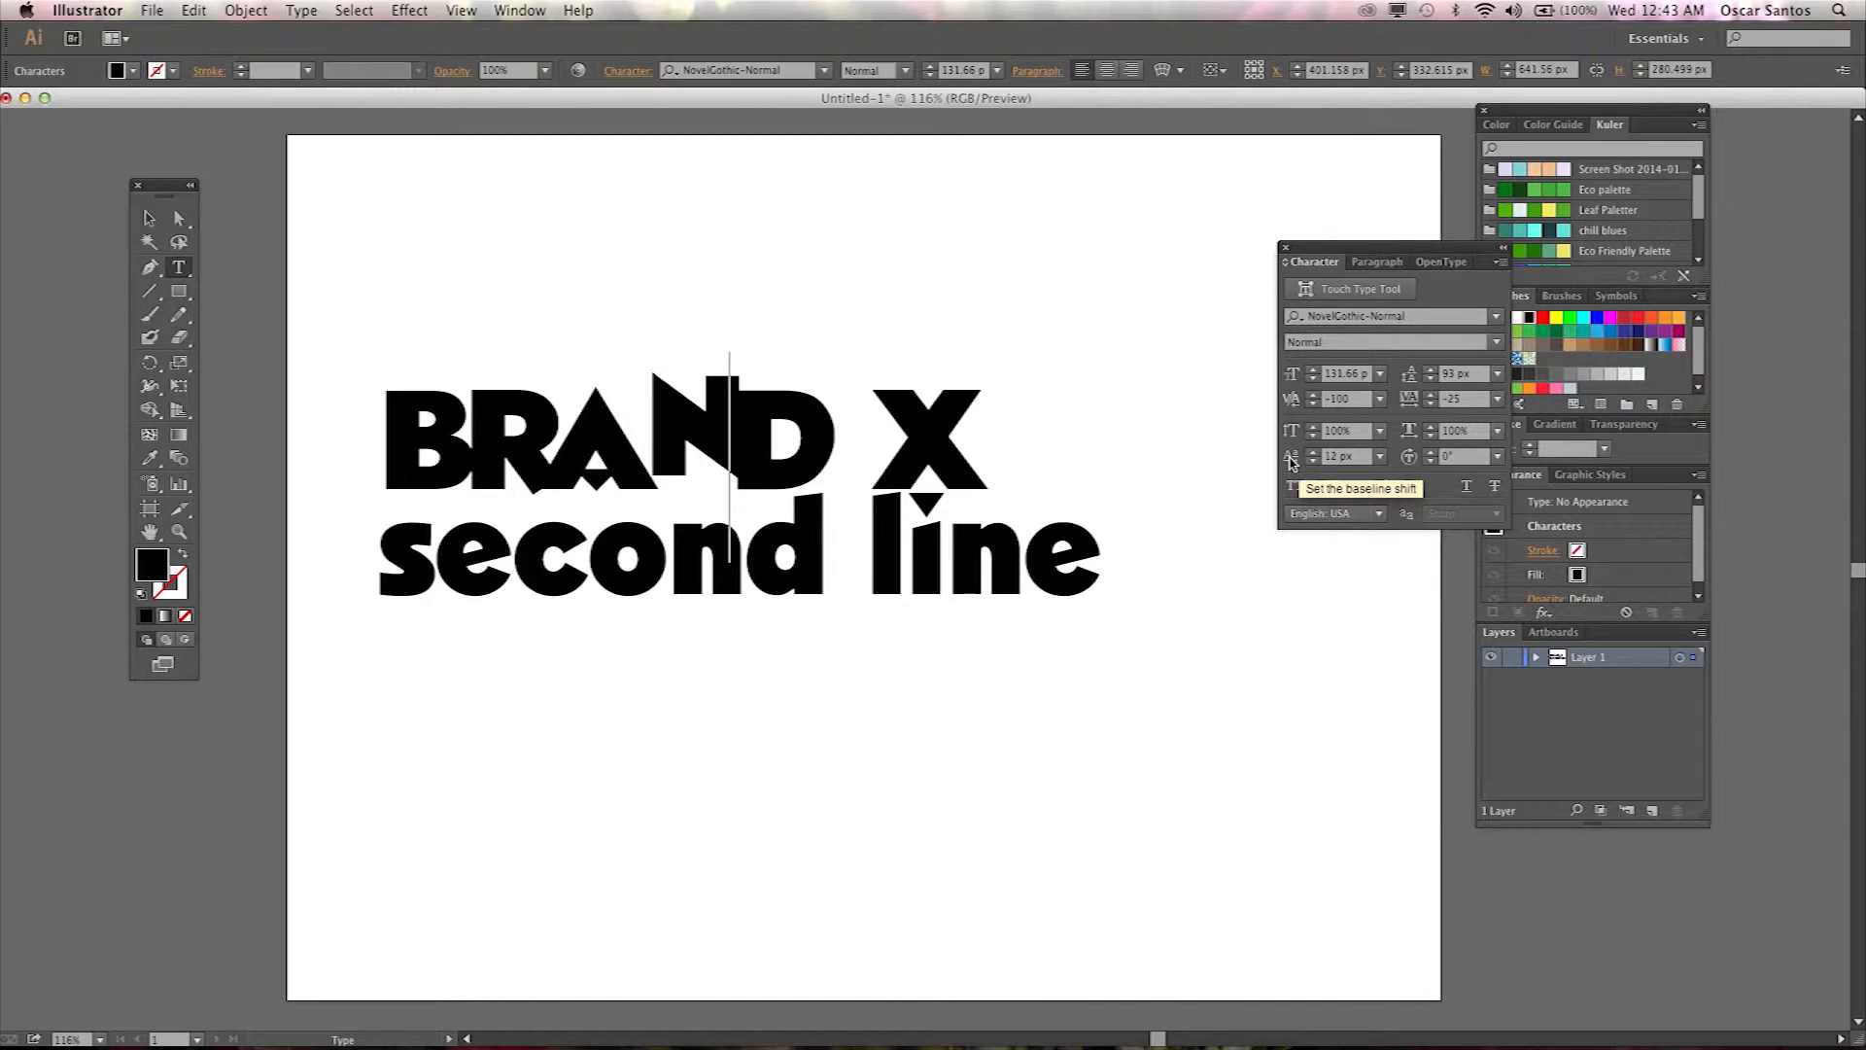
{"action": "key", "text": "super+z"}
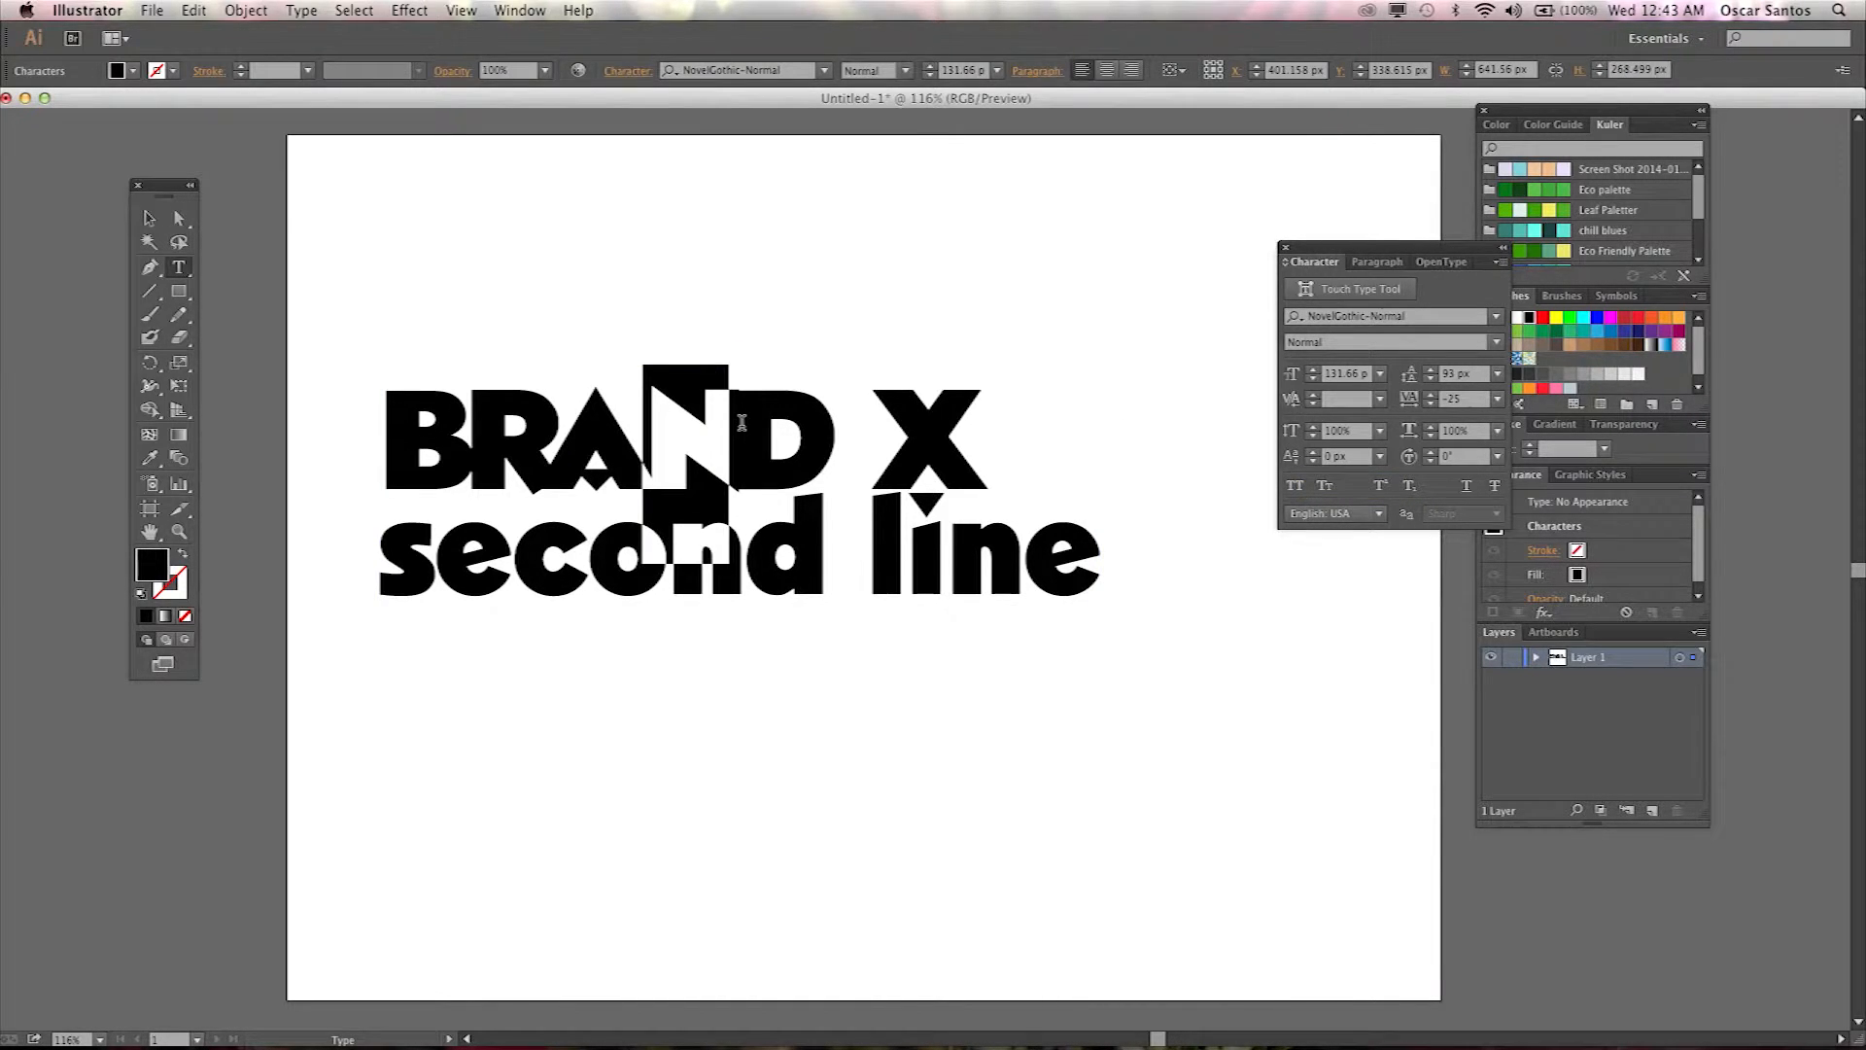
Try rotating the X character by 120°, then undo it.
{"action": "left_click", "coordinate": [741, 423]}
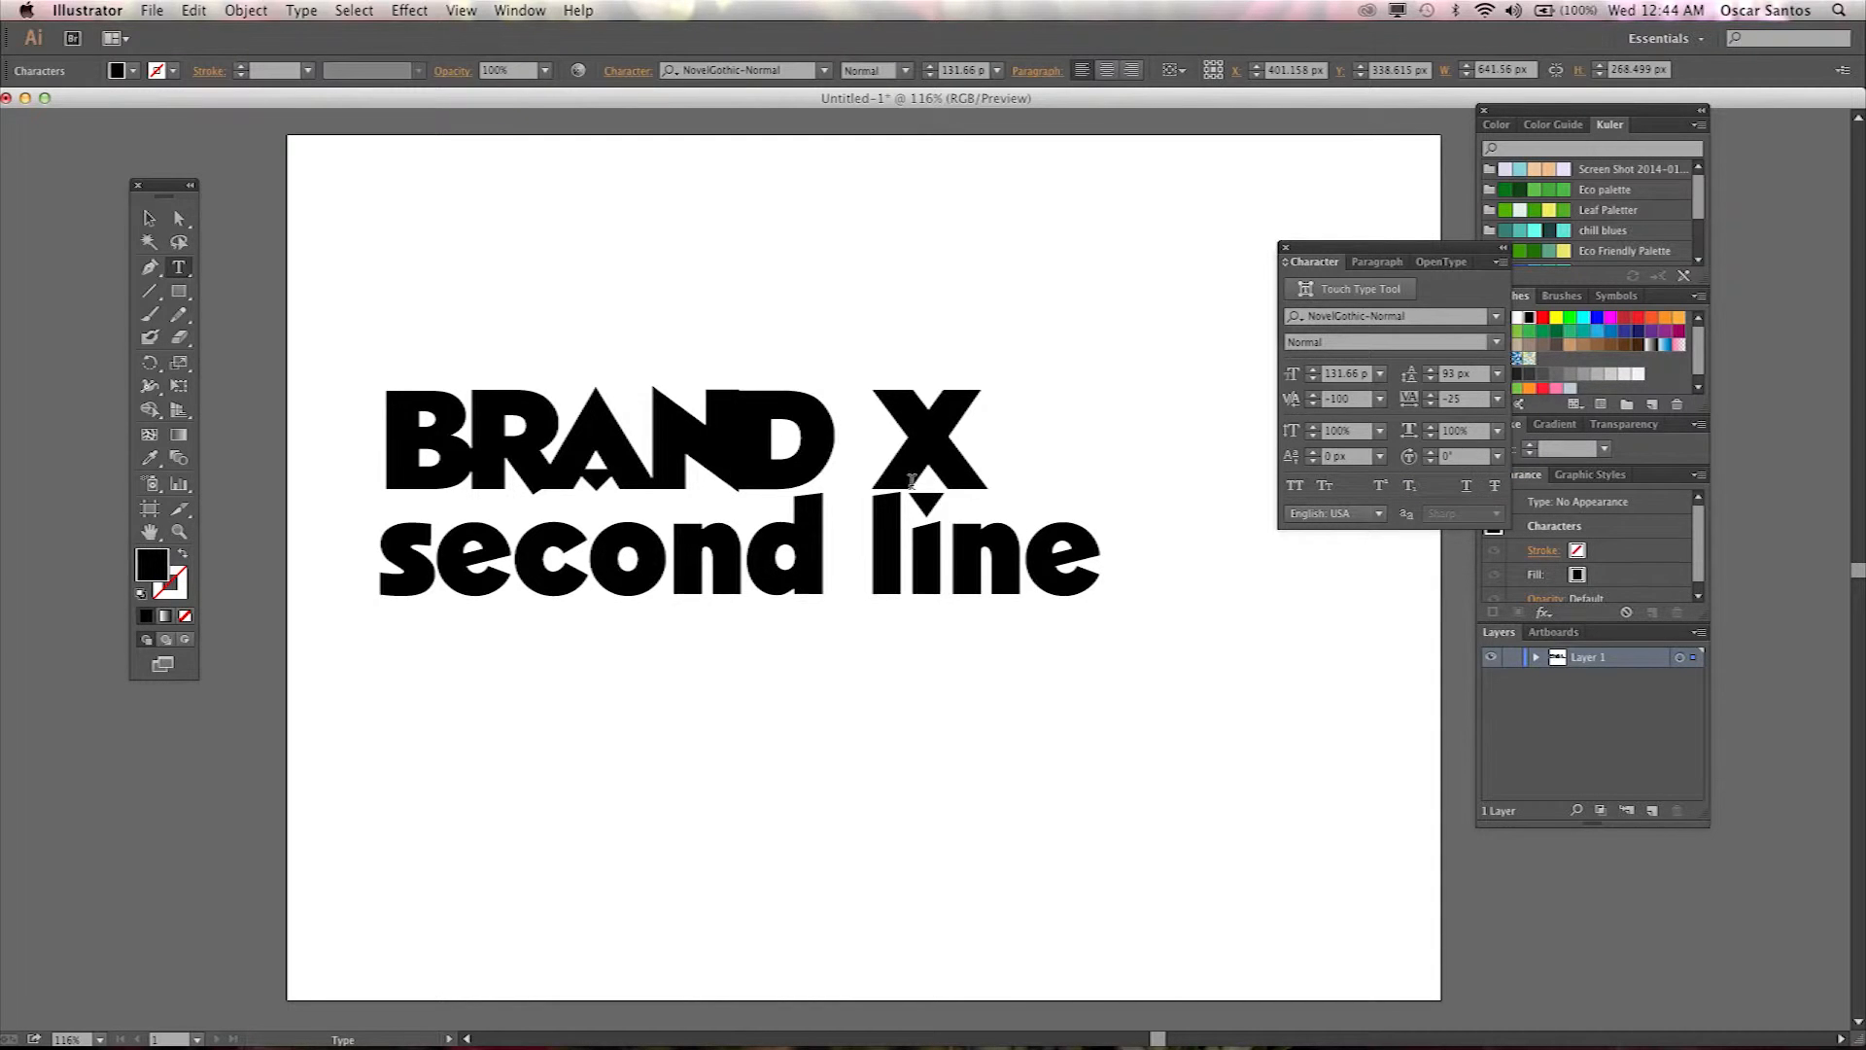
{"action": "double_click", "coordinate": [909, 440]}
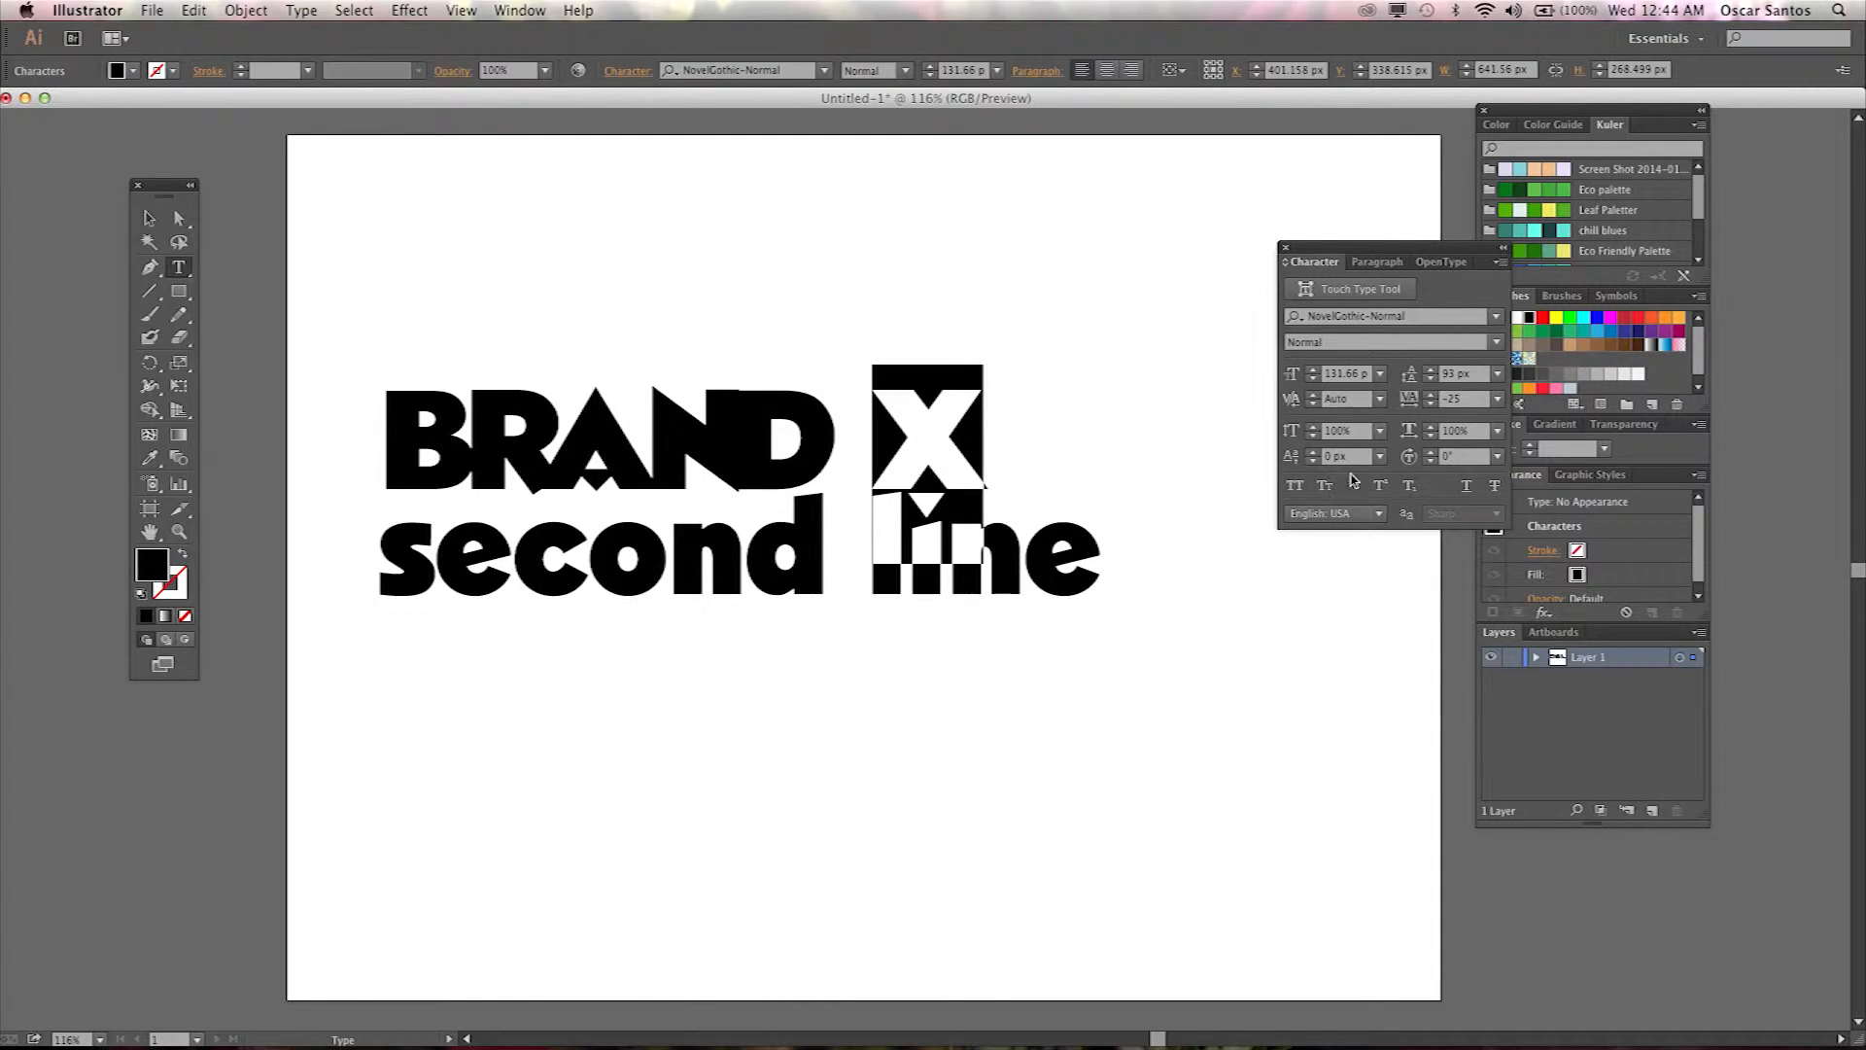
{"action": "left_click", "coordinate": [1497, 456]}
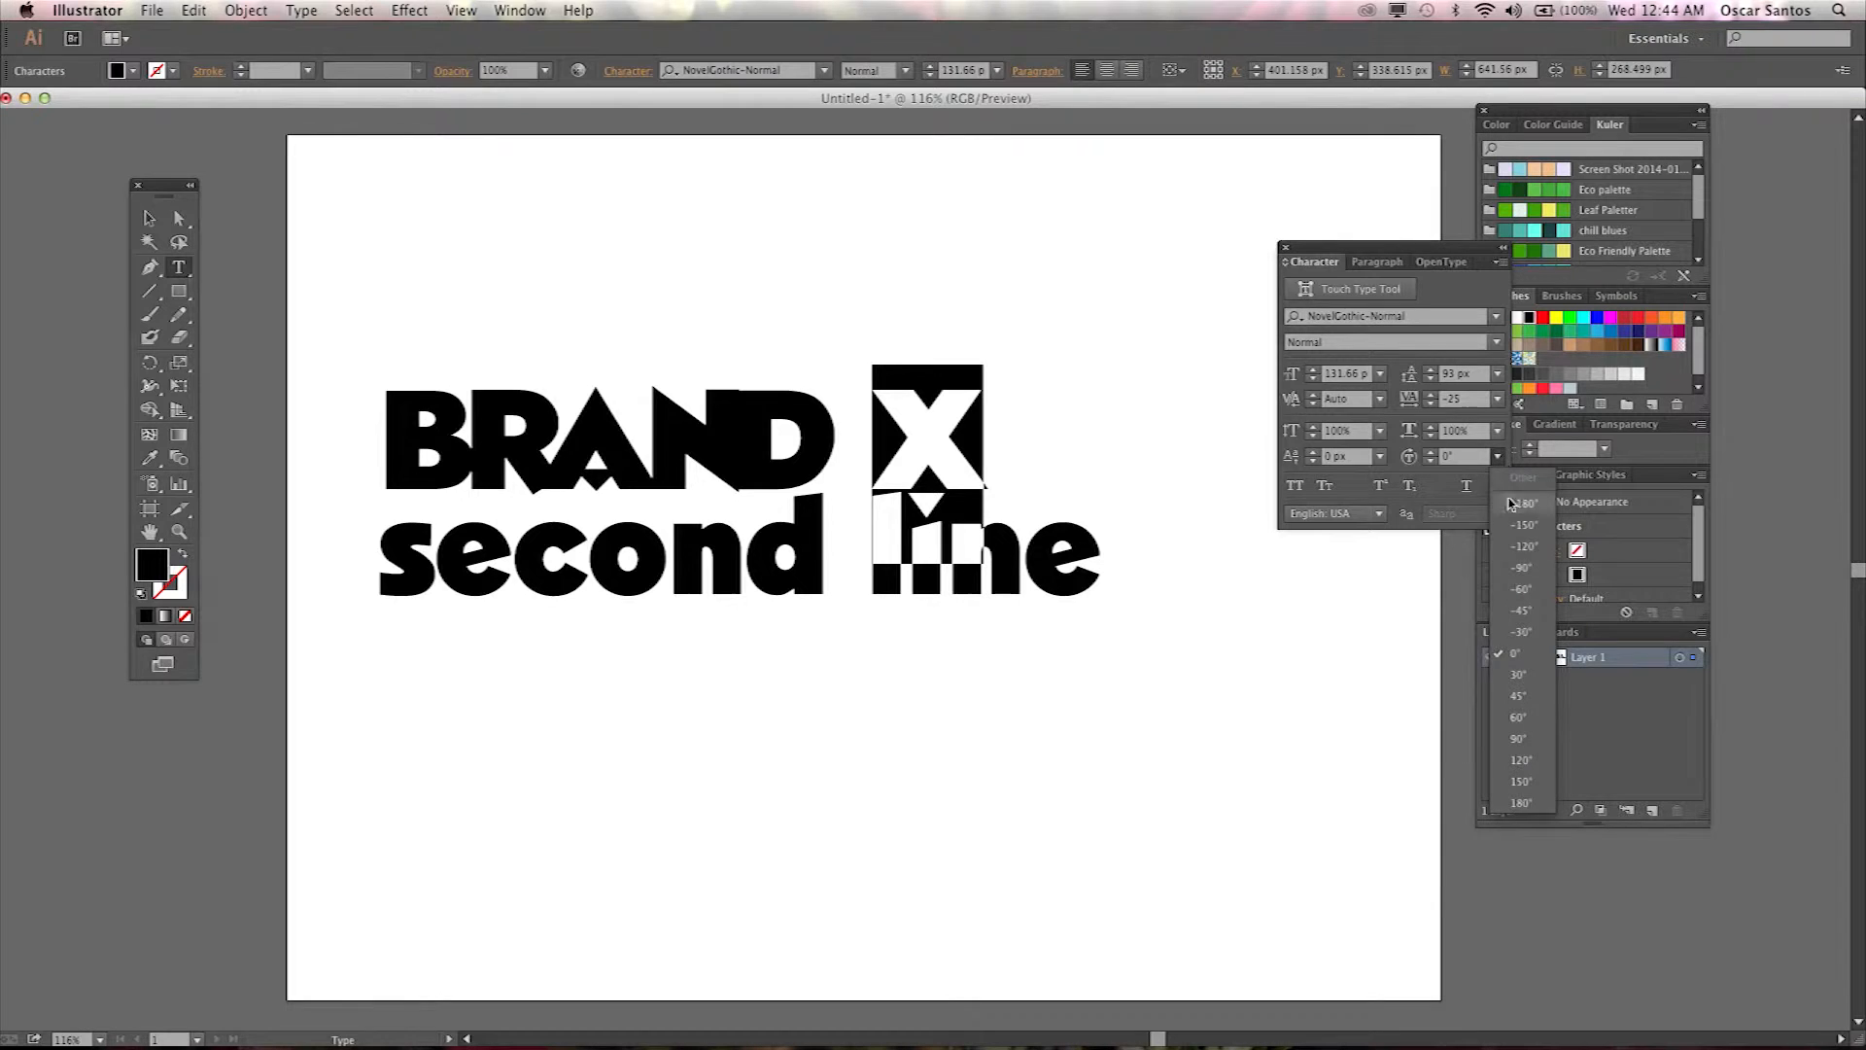
{"action": "left_click", "coordinate": [1534, 758]}
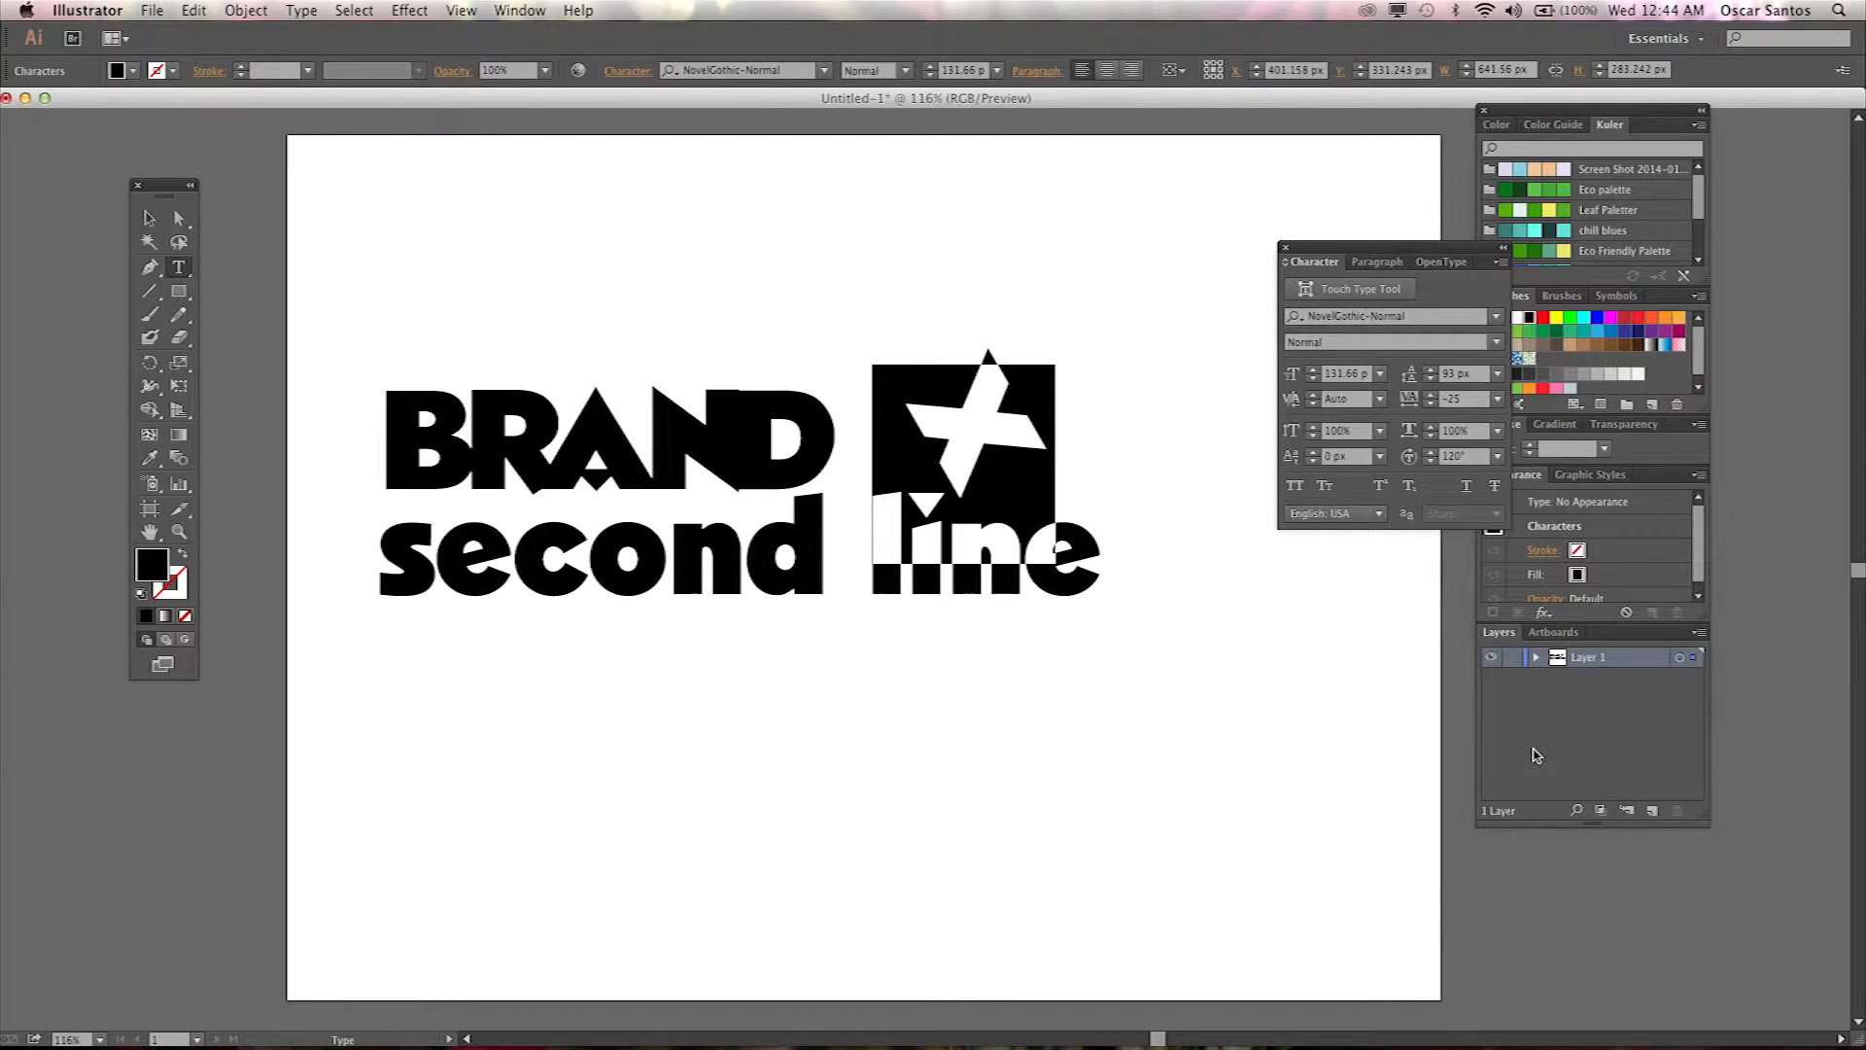
{"action": "key", "text": "super+z"}
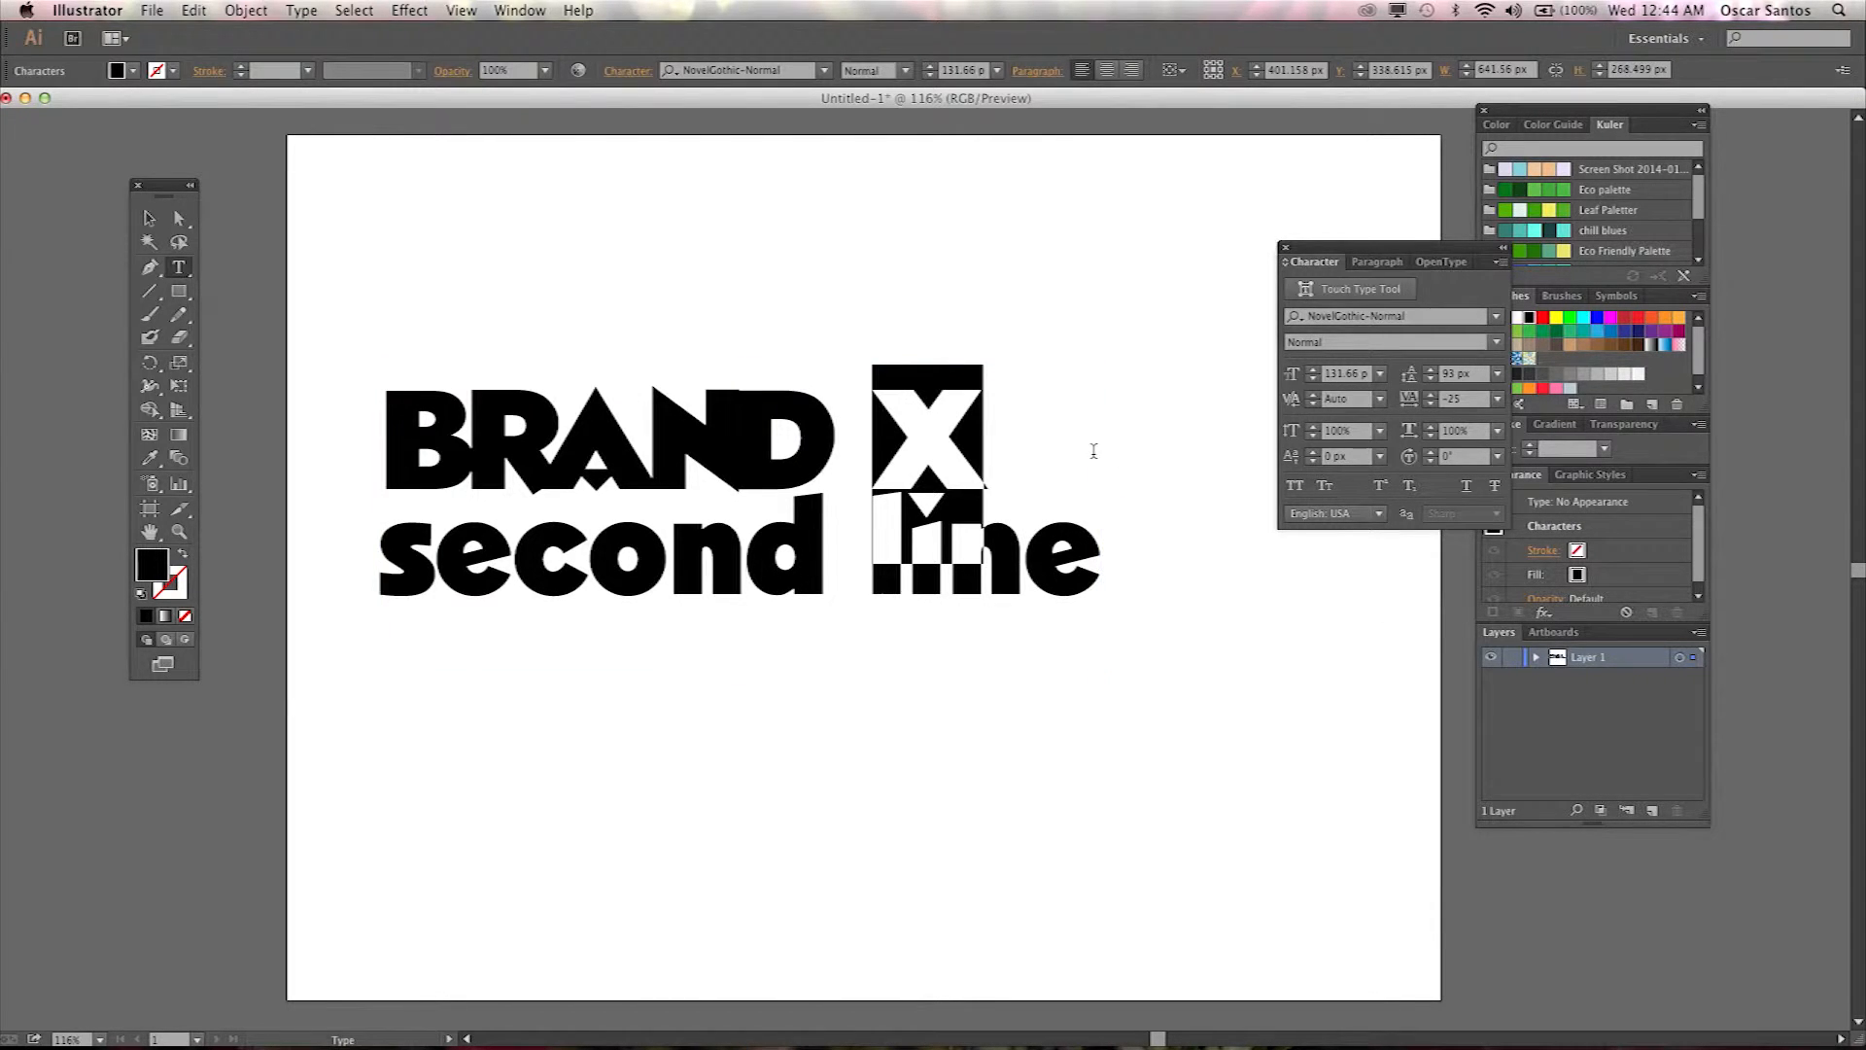
Delete the "second line" text and its line break from the text object.
{"action": "left_click", "coordinate": [984, 442]}
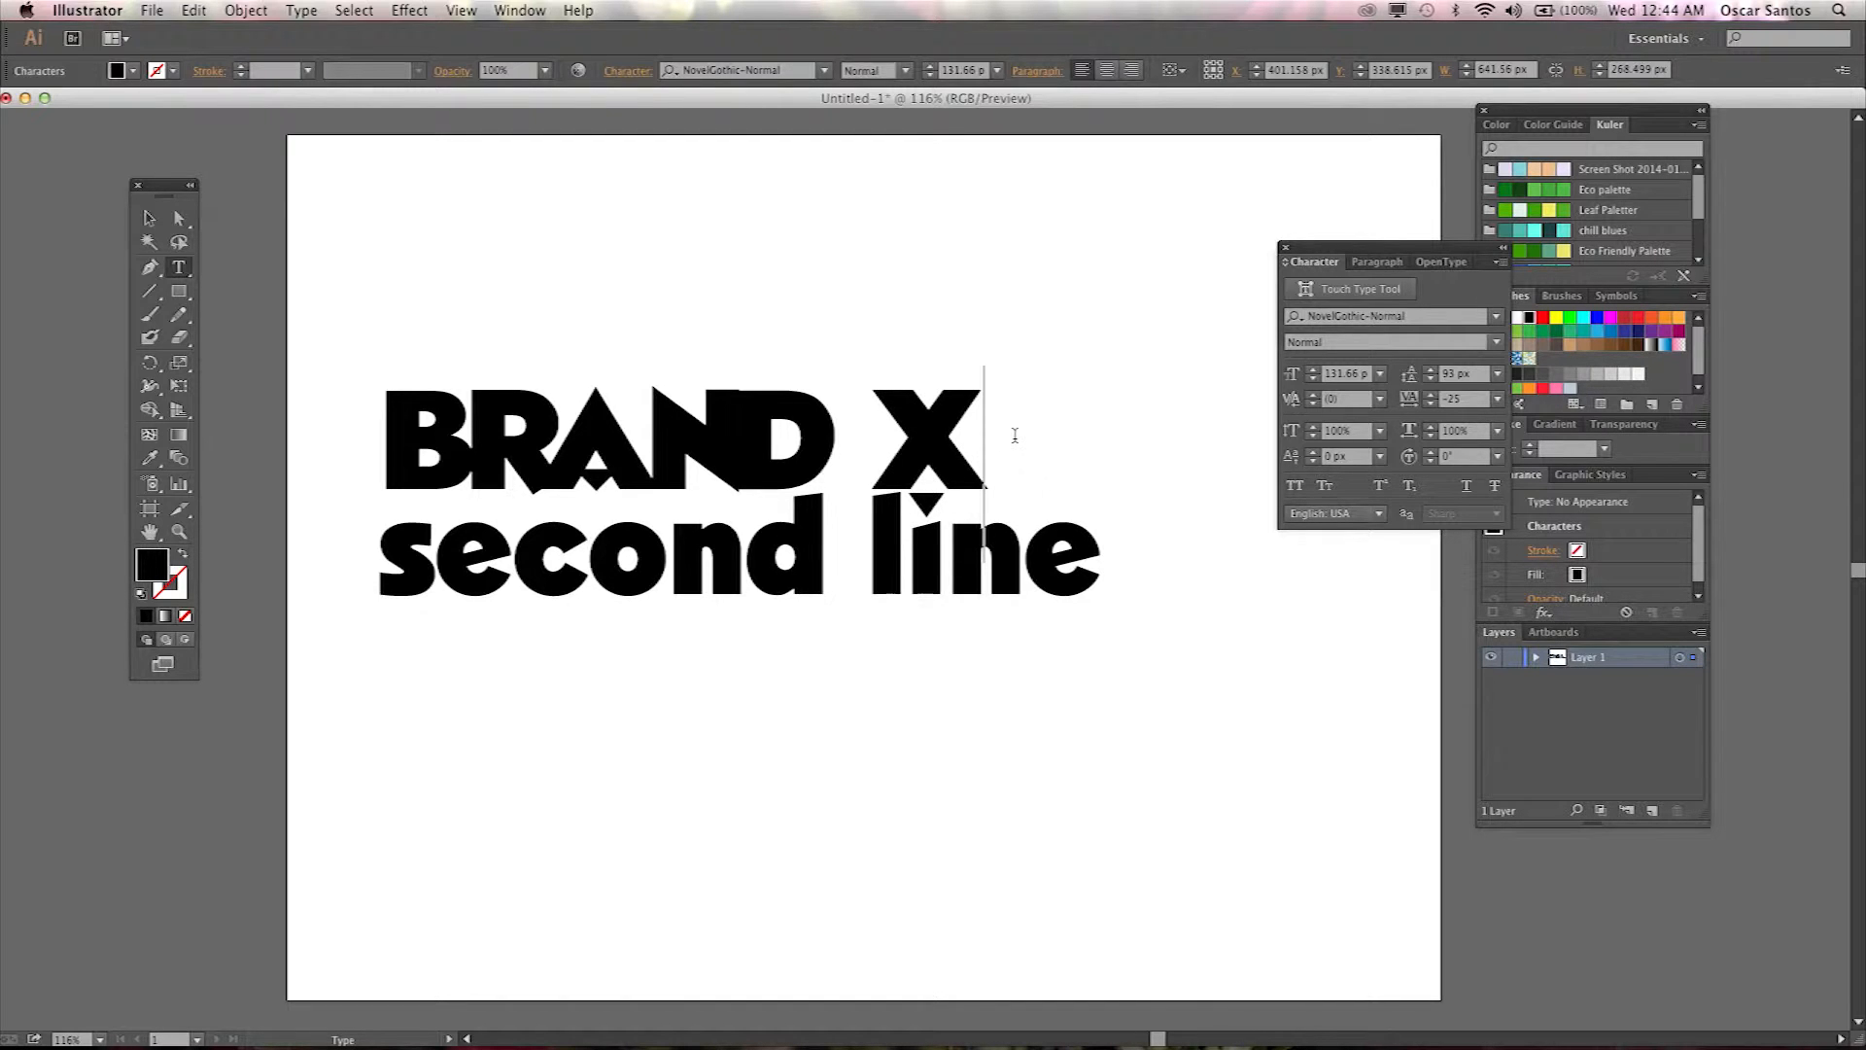
{"action": "left_click_drag", "start_coordinate": [1096, 568], "coordinate": [358, 534]}
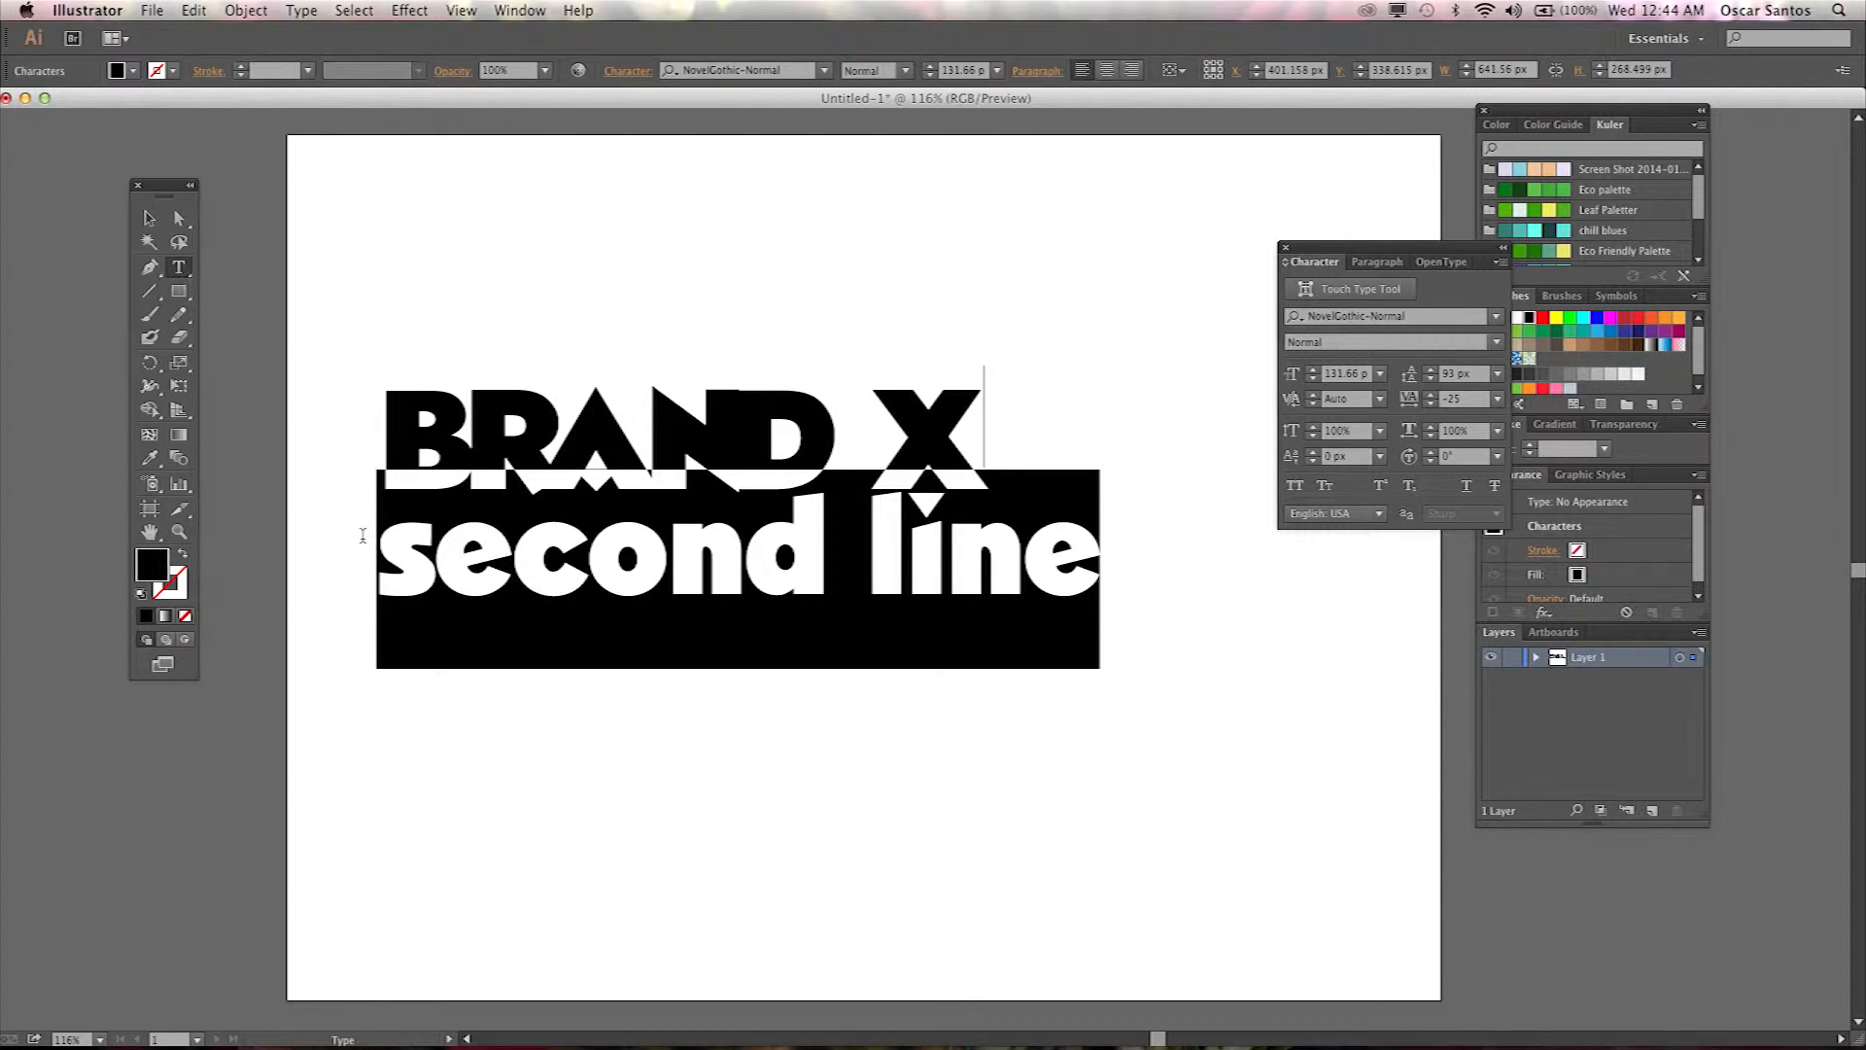
{"action": "key", "text": "BackSpace"}
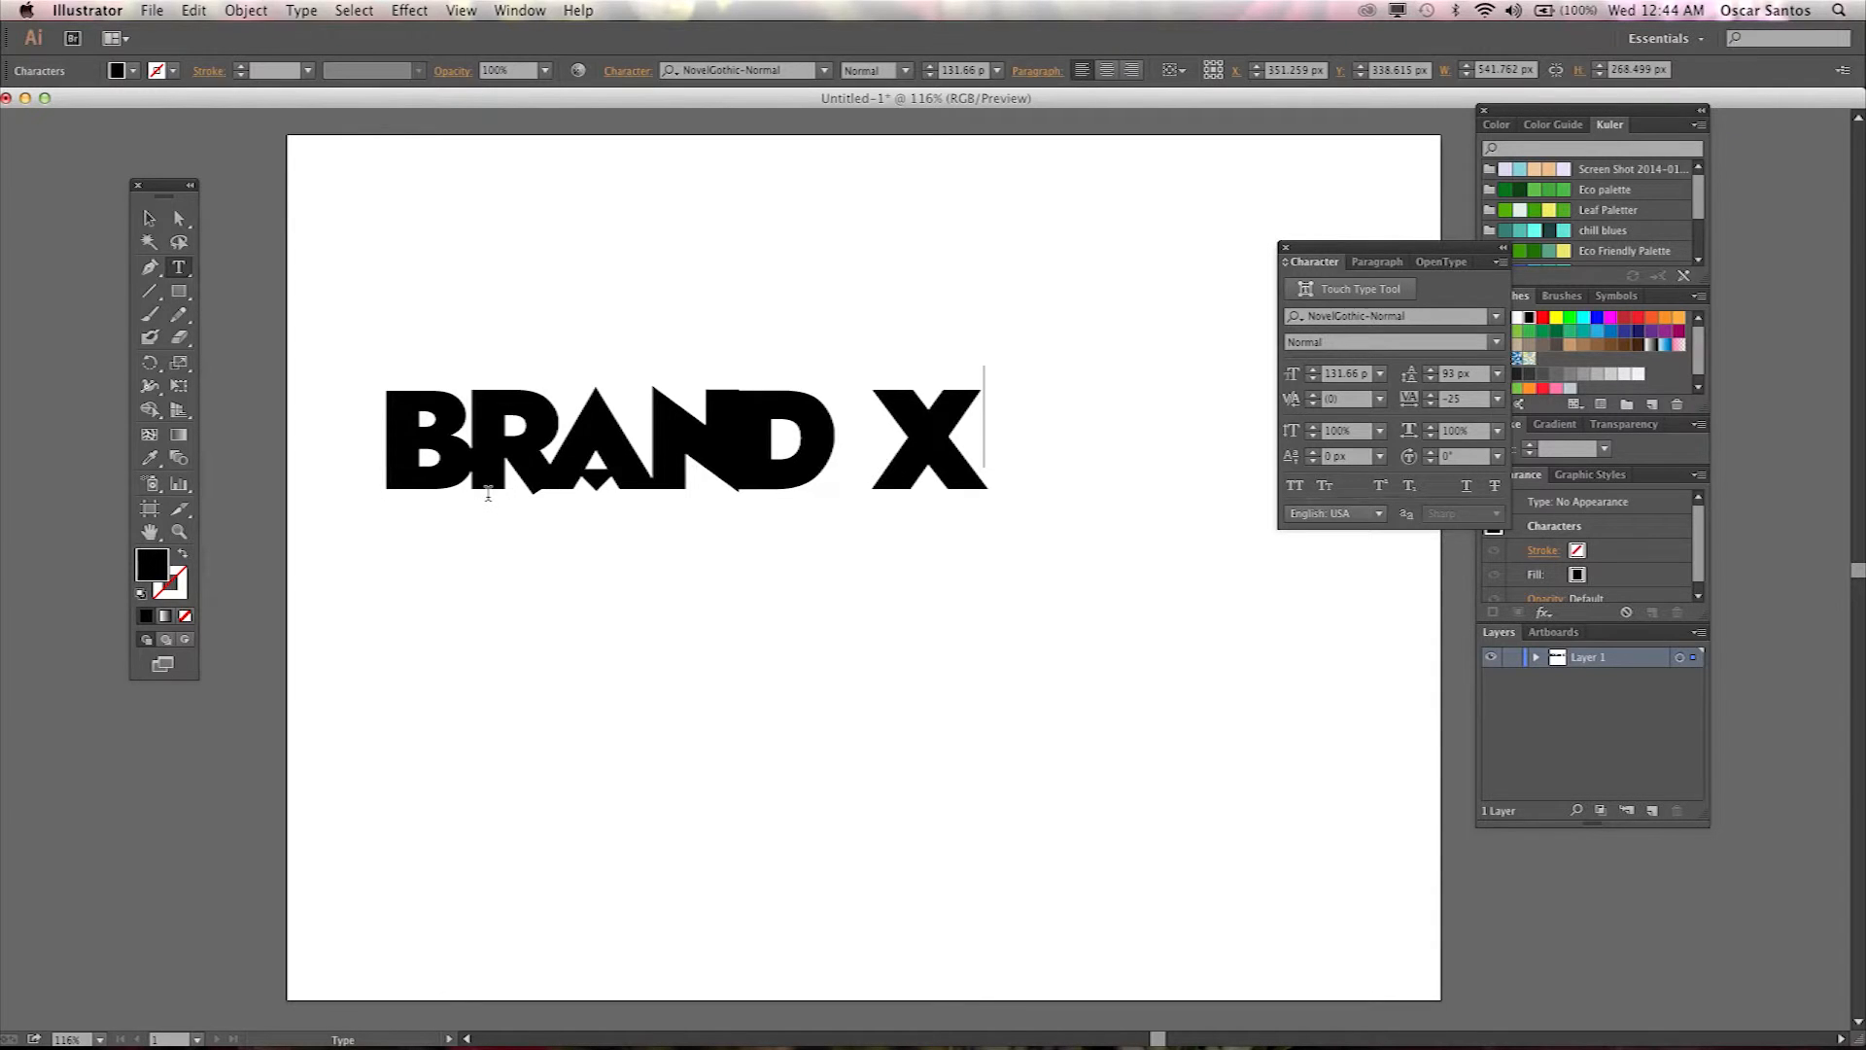
{"action": "key", "text": "BackSpace"}
Replace the heading text with "Brand X".
{"action": "left_click_drag", "start_coordinate": [998, 454], "coordinate": [400, 433]}
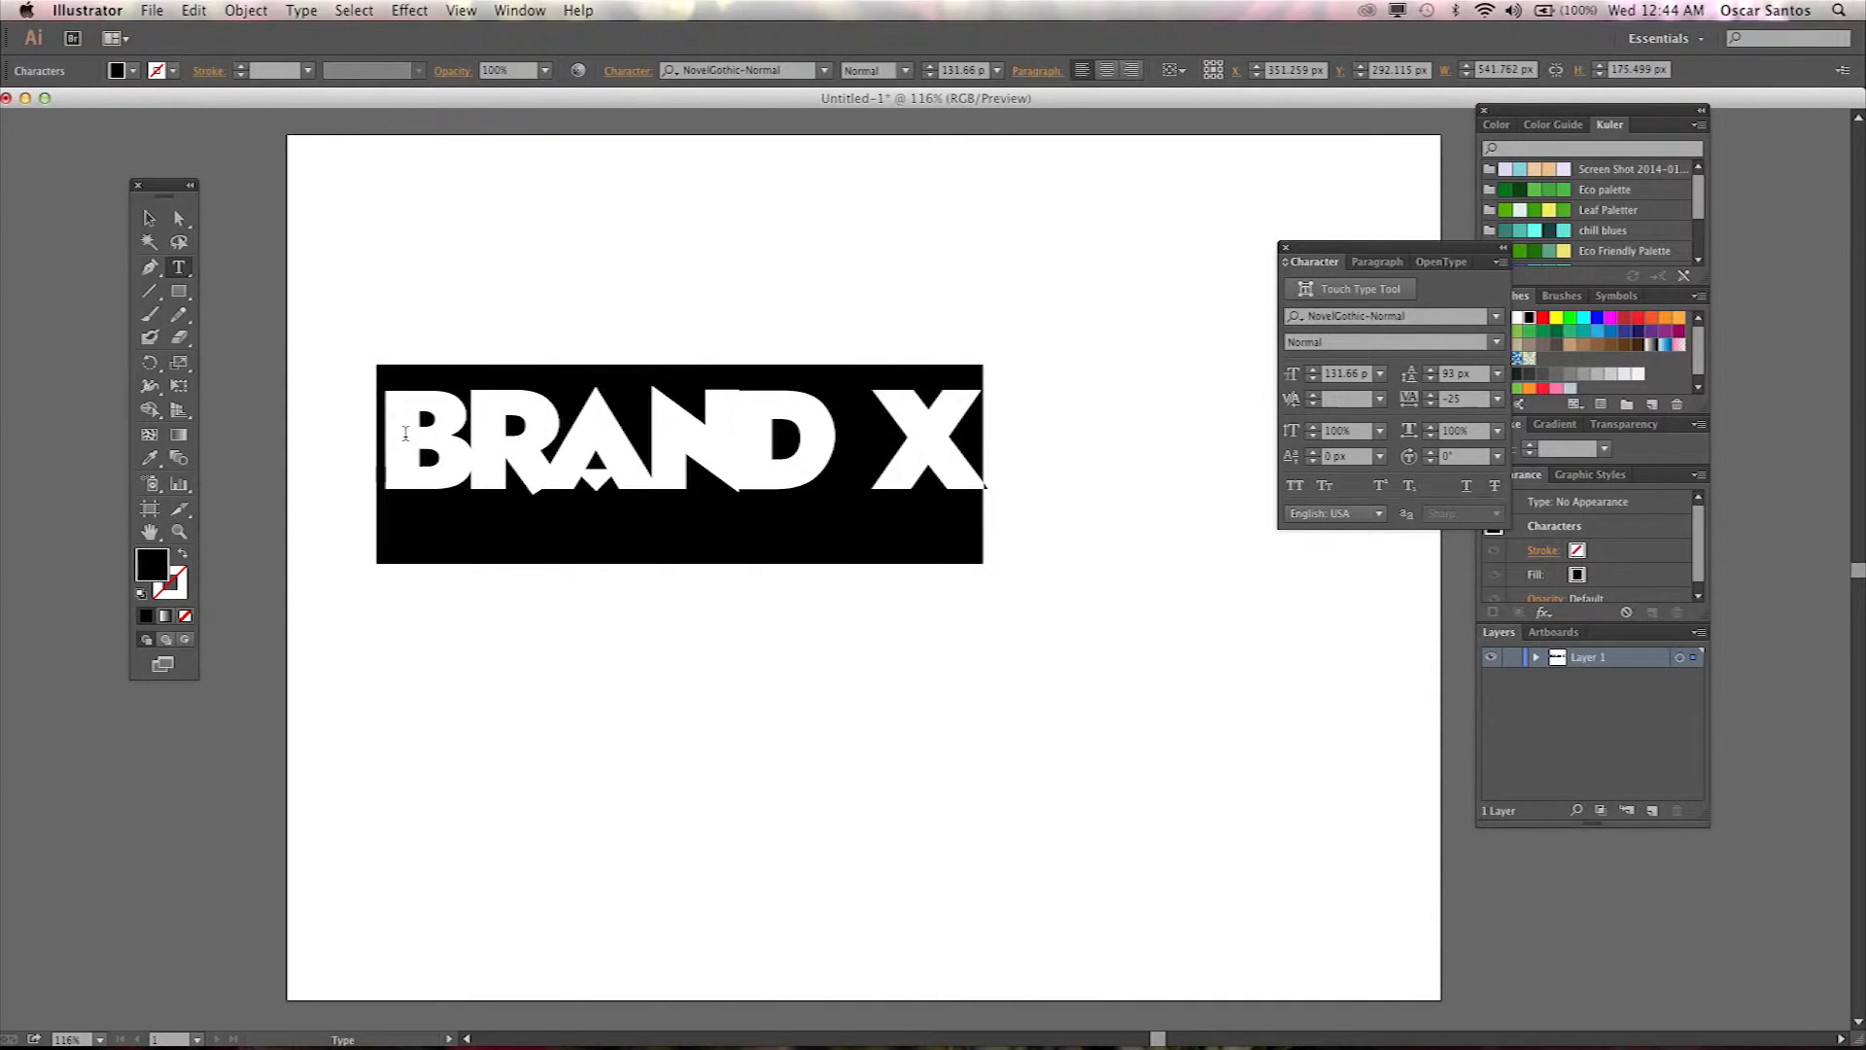
{"action": "type", "text": "B"}
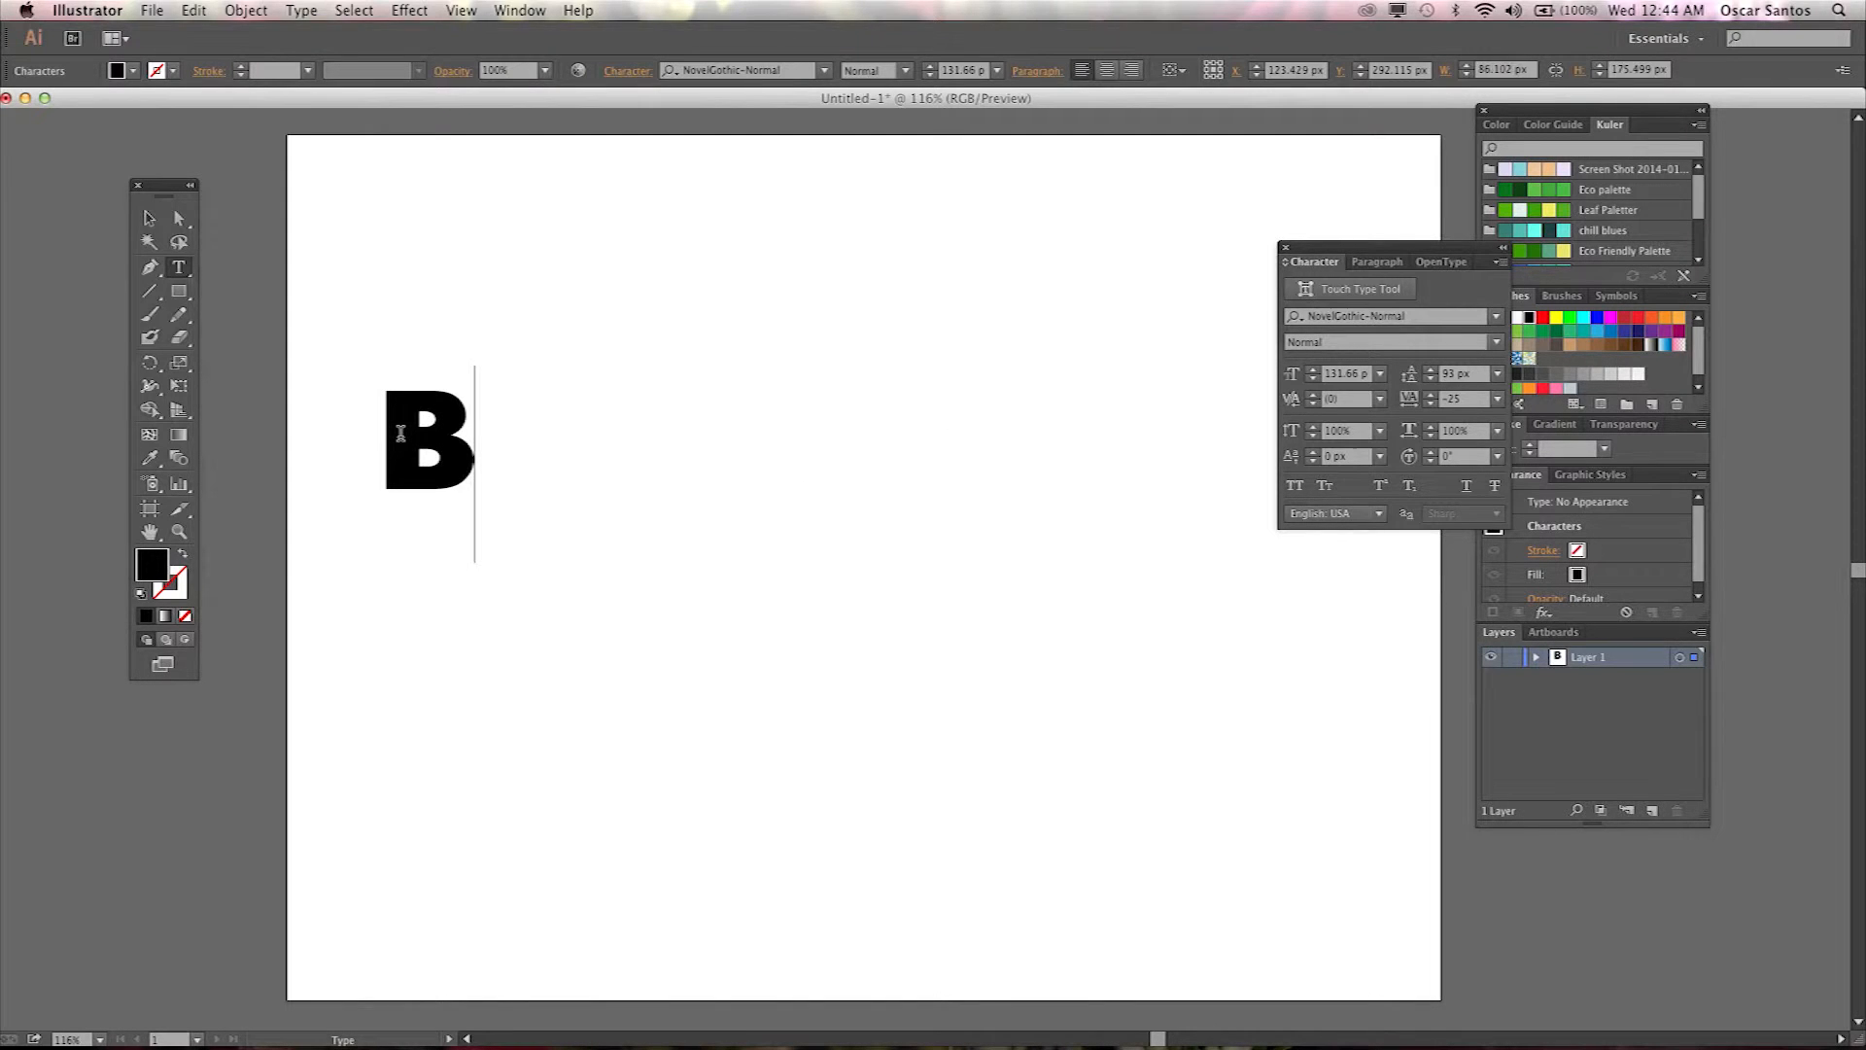
{"action": "type", "text": "rand X"}
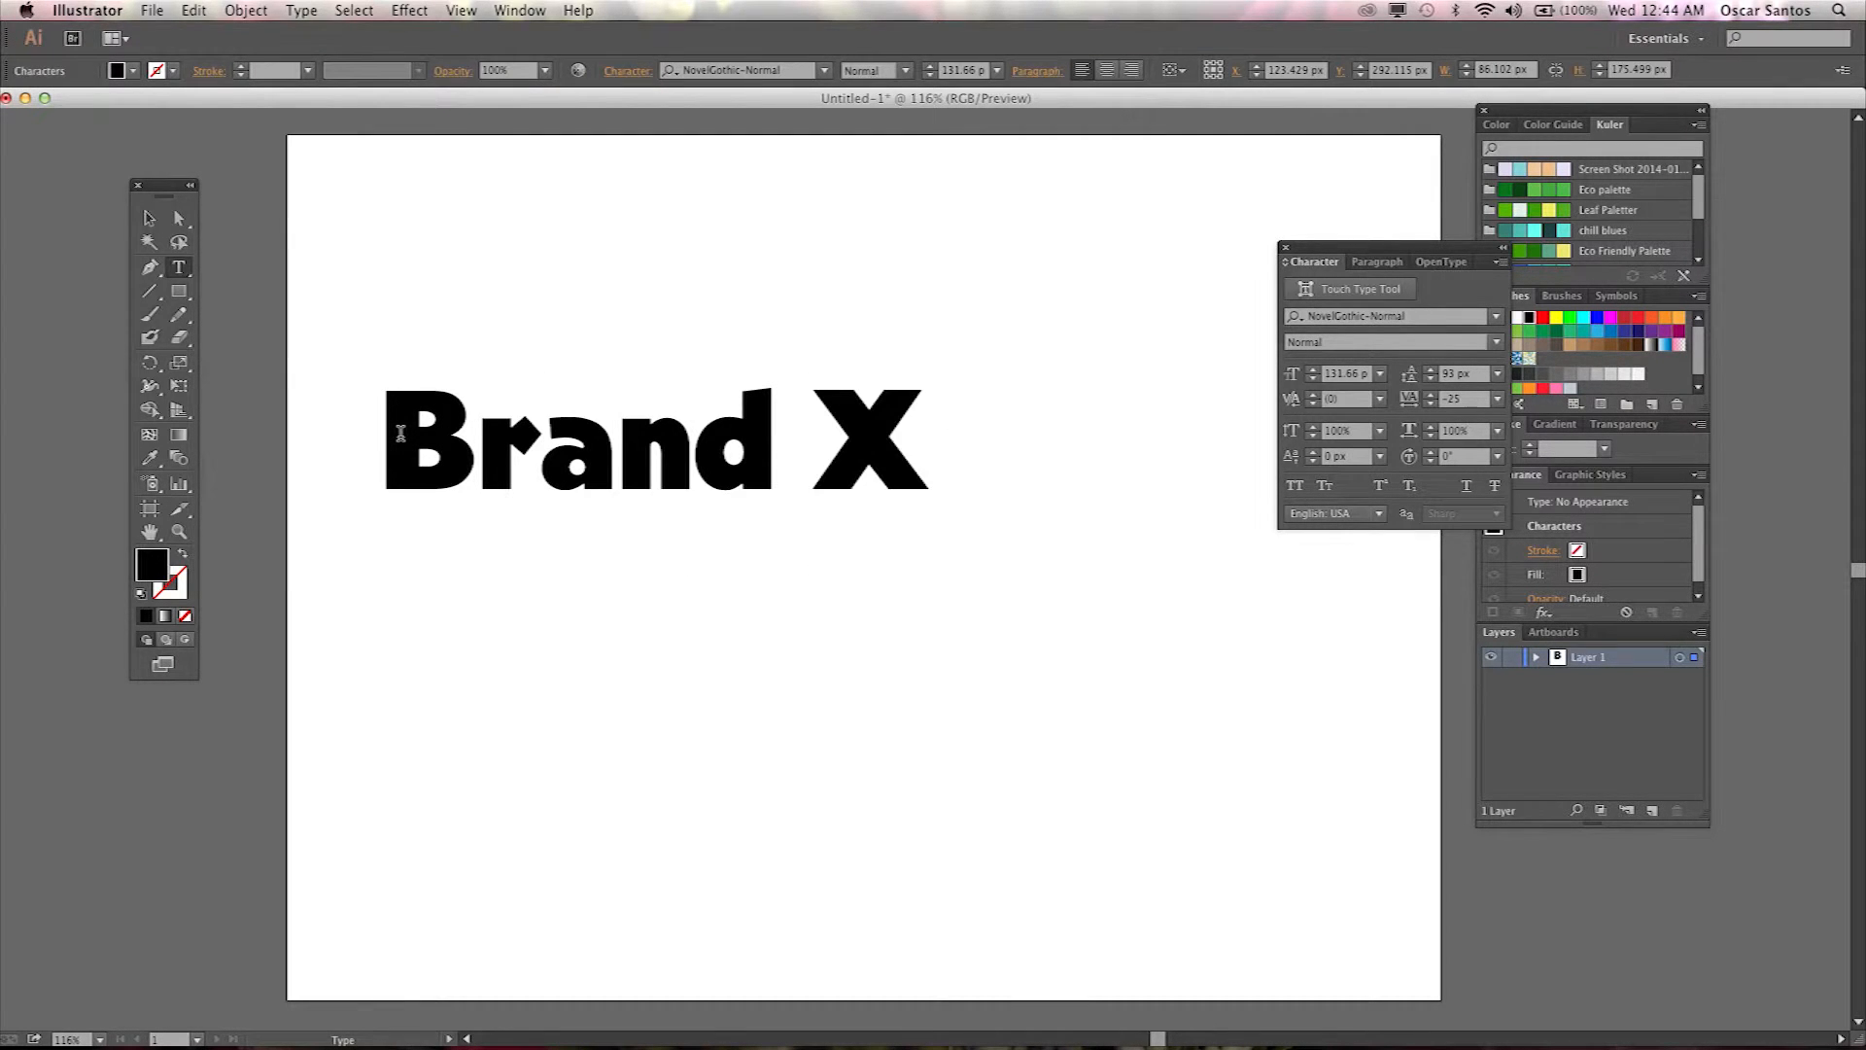
Toggle All Caps on and off for the Brand X text object.
{"action": "left_click", "coordinate": [149, 218]}
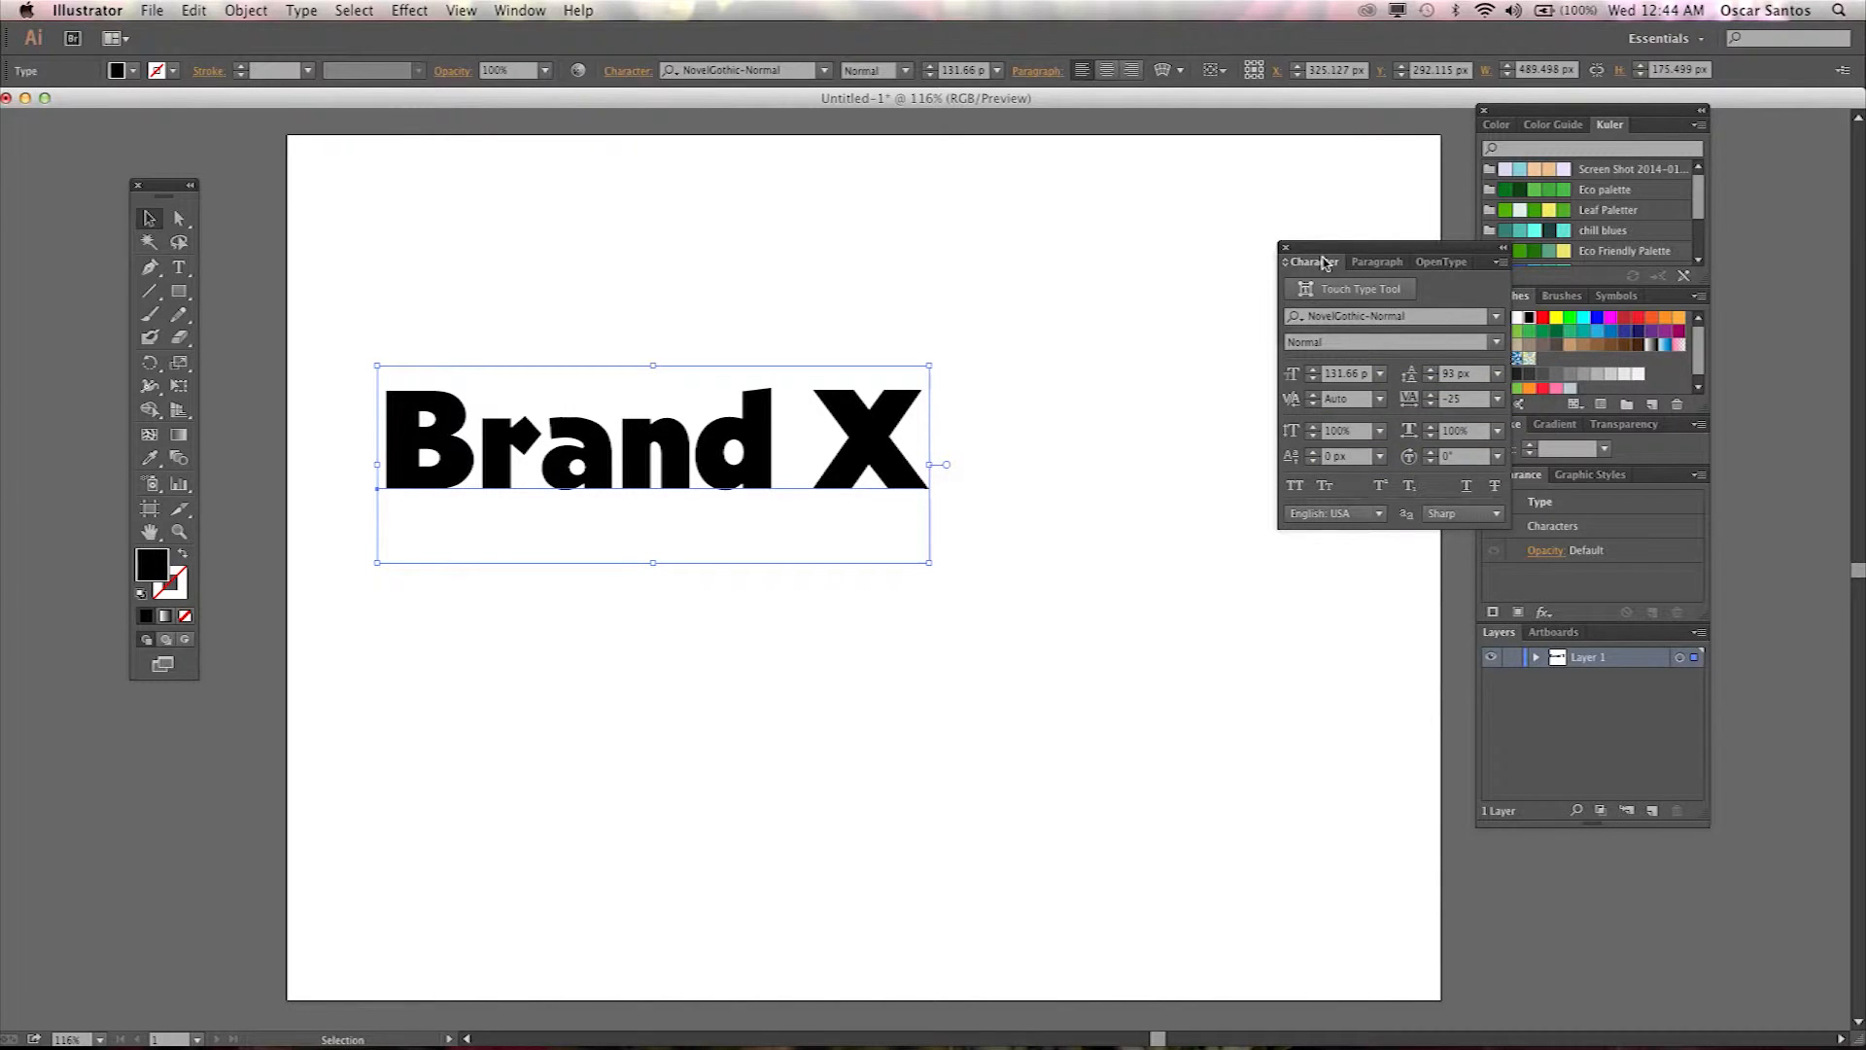
{"action": "left_click", "coordinate": [1297, 487]}
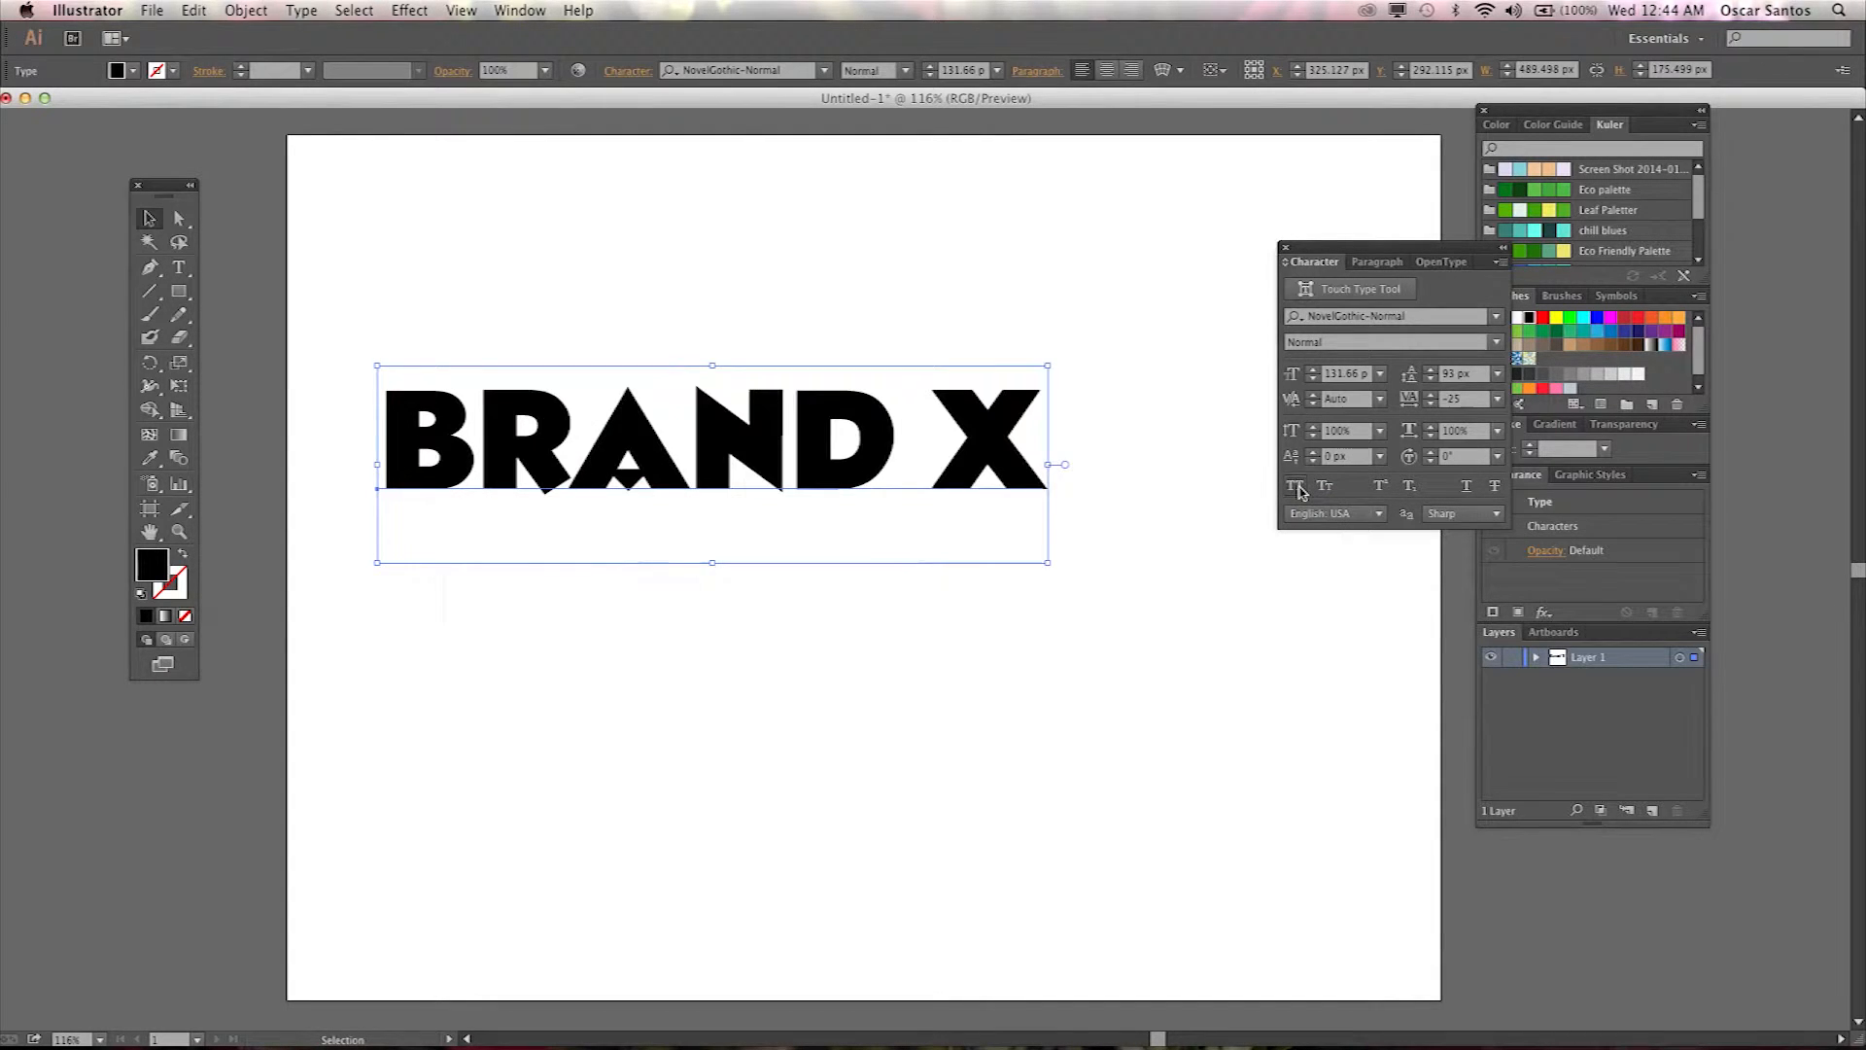
{"action": "left_click", "coordinate": [1298, 488]}
{"action": "left_click", "coordinate": [1298, 488]}
{"action": "left_click", "coordinate": [1299, 489]}
{"action": "left_click", "coordinate": [1299, 489]}
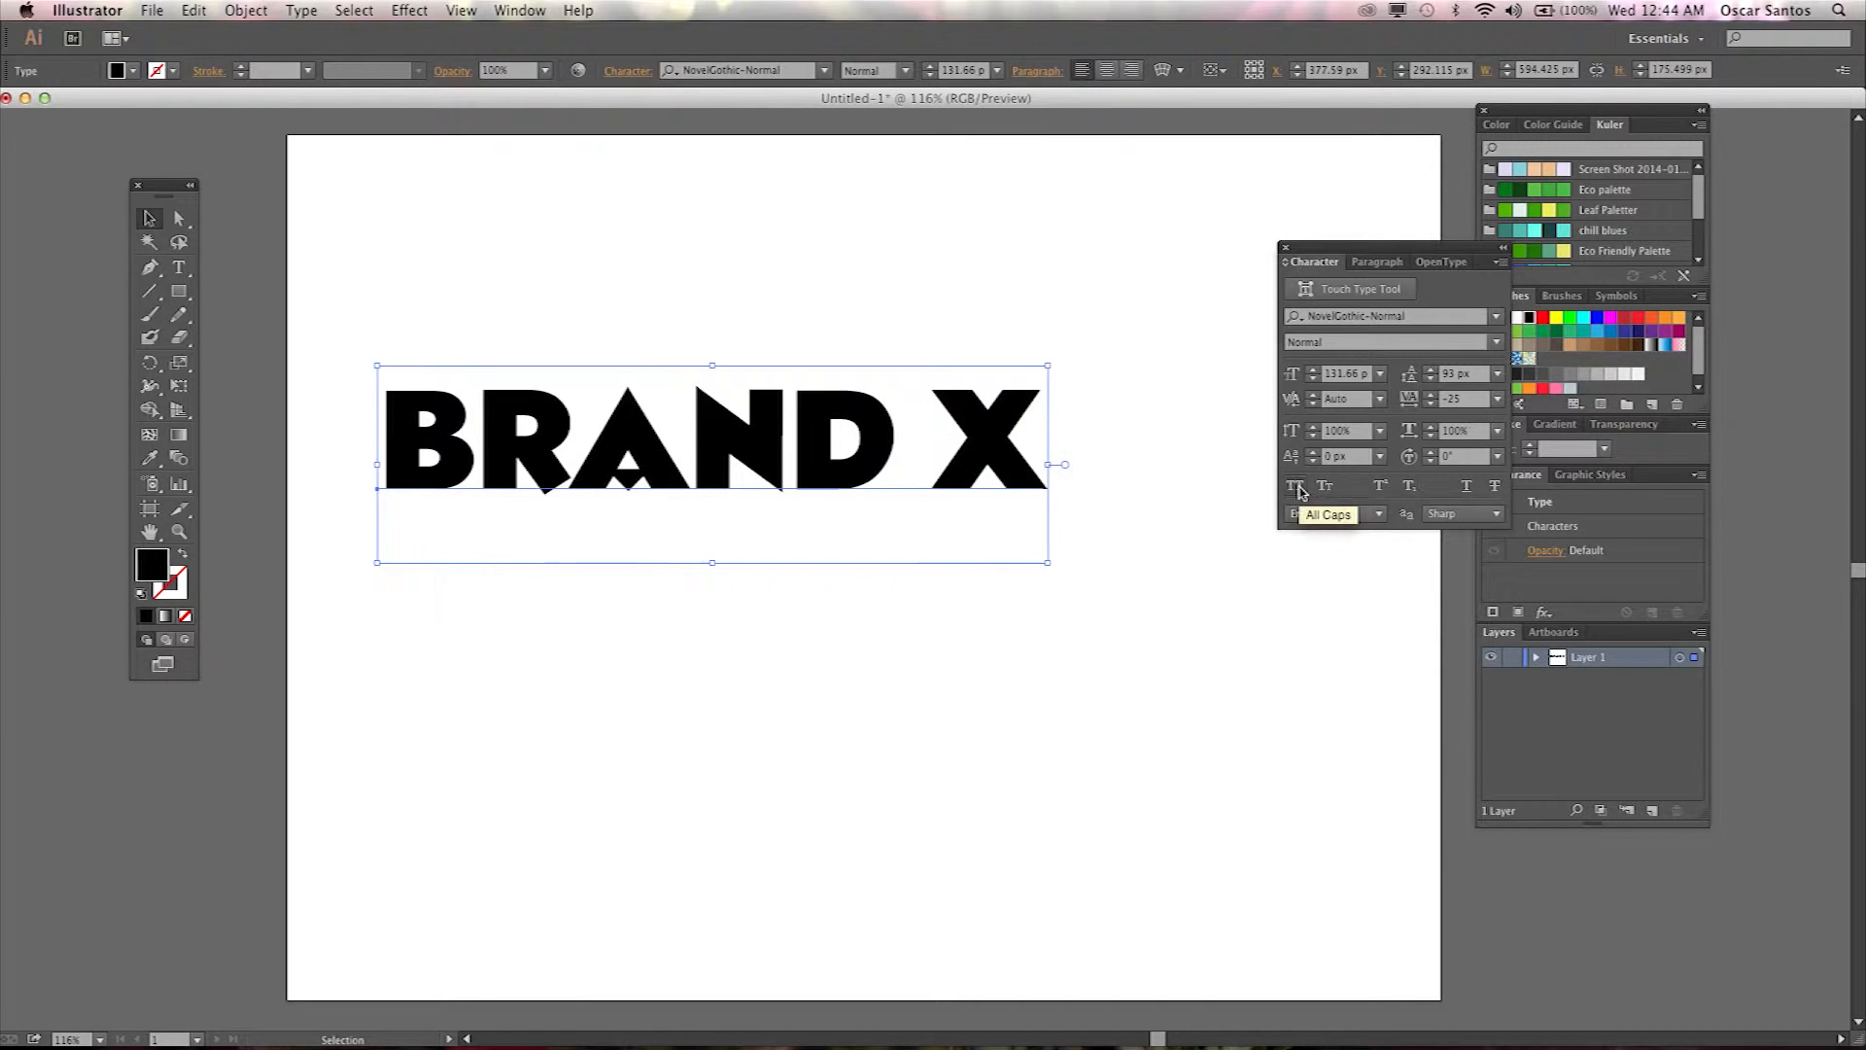
{"action": "left_click", "coordinate": [1299, 489]}
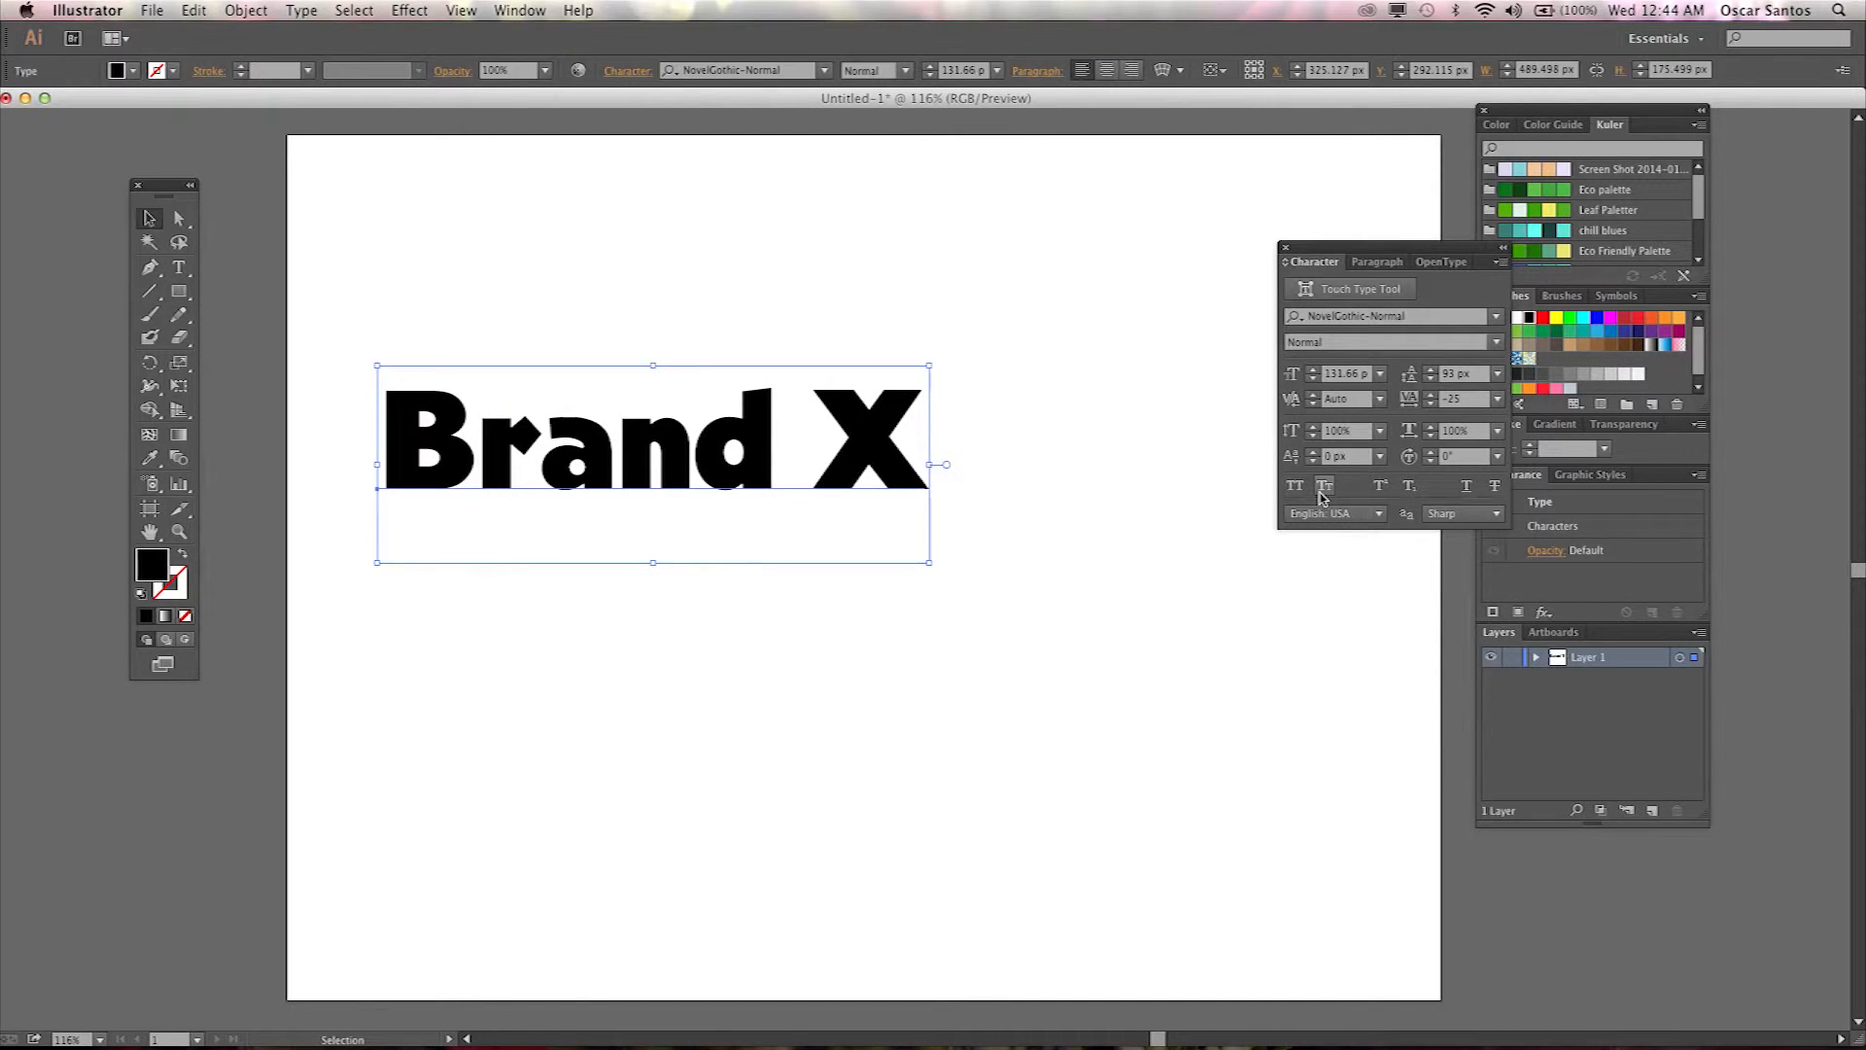
Toggle Small Caps on and off for the Brand X text.
{"action": "left_click", "coordinate": [1323, 488]}
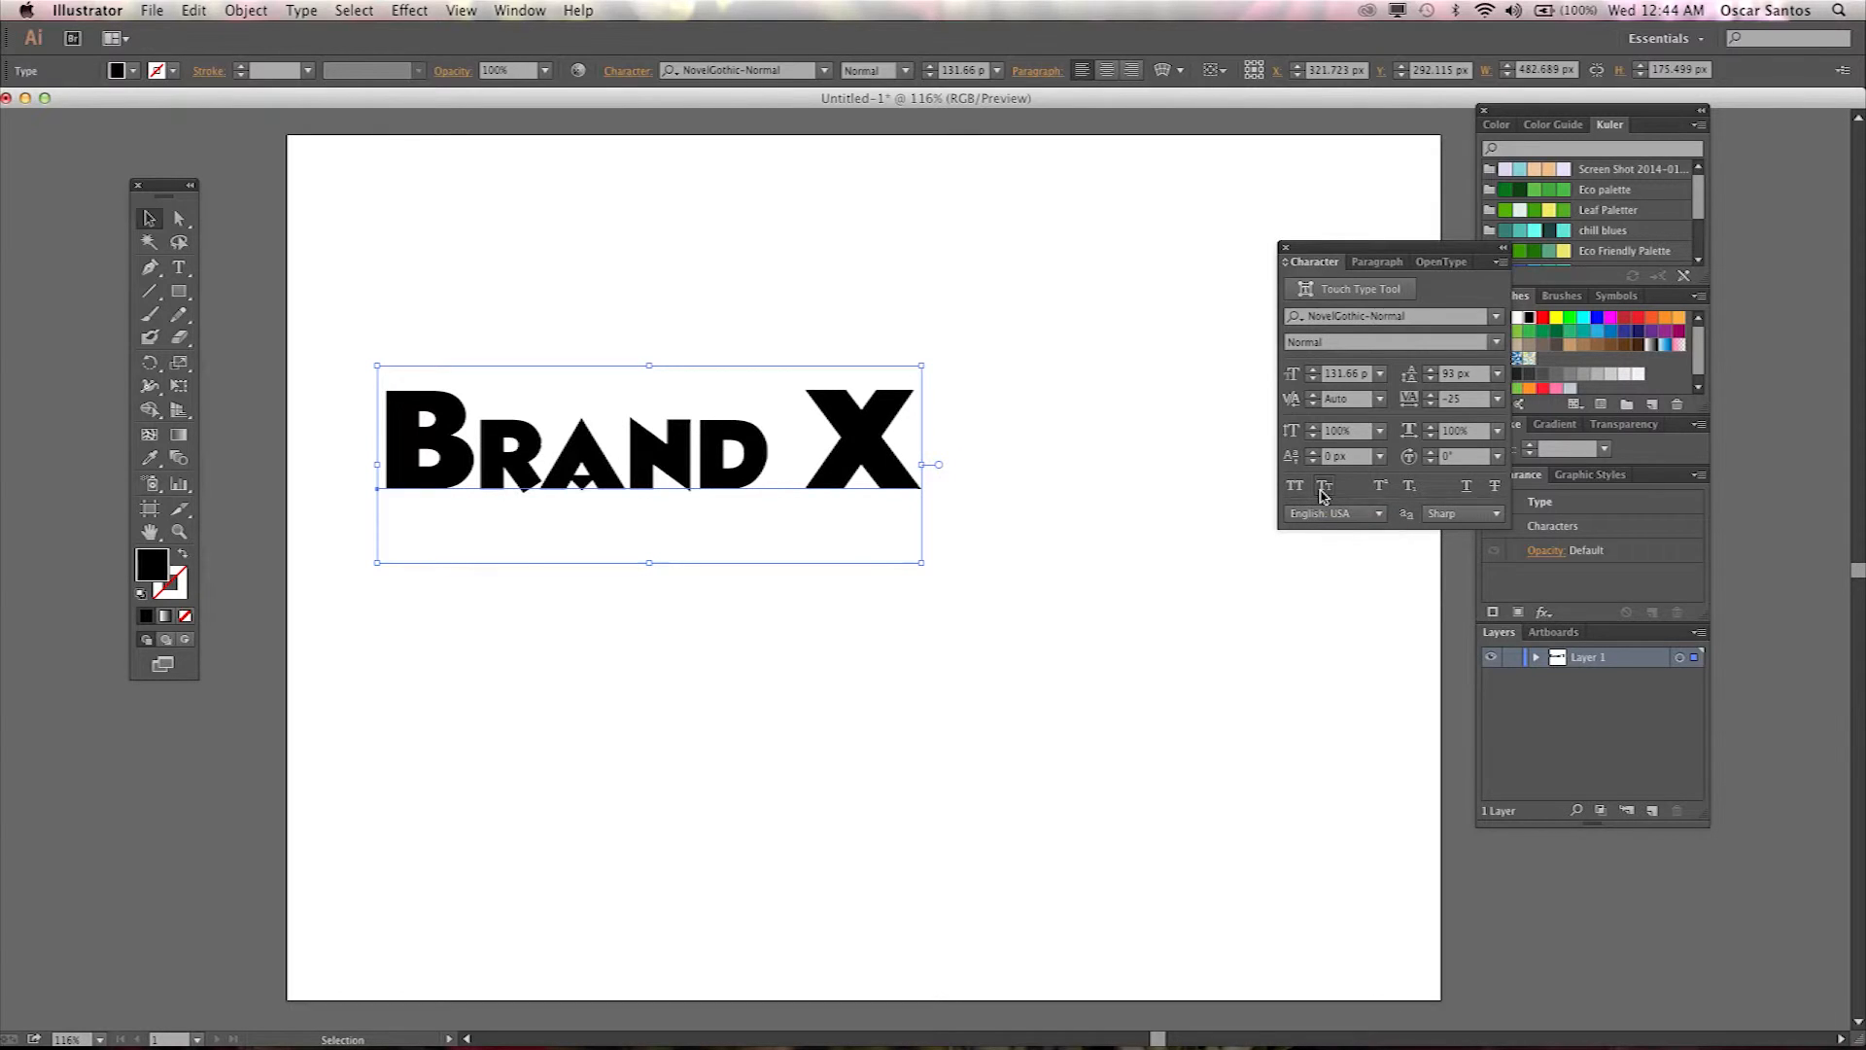
{"action": "left_click", "coordinate": [1323, 489]}
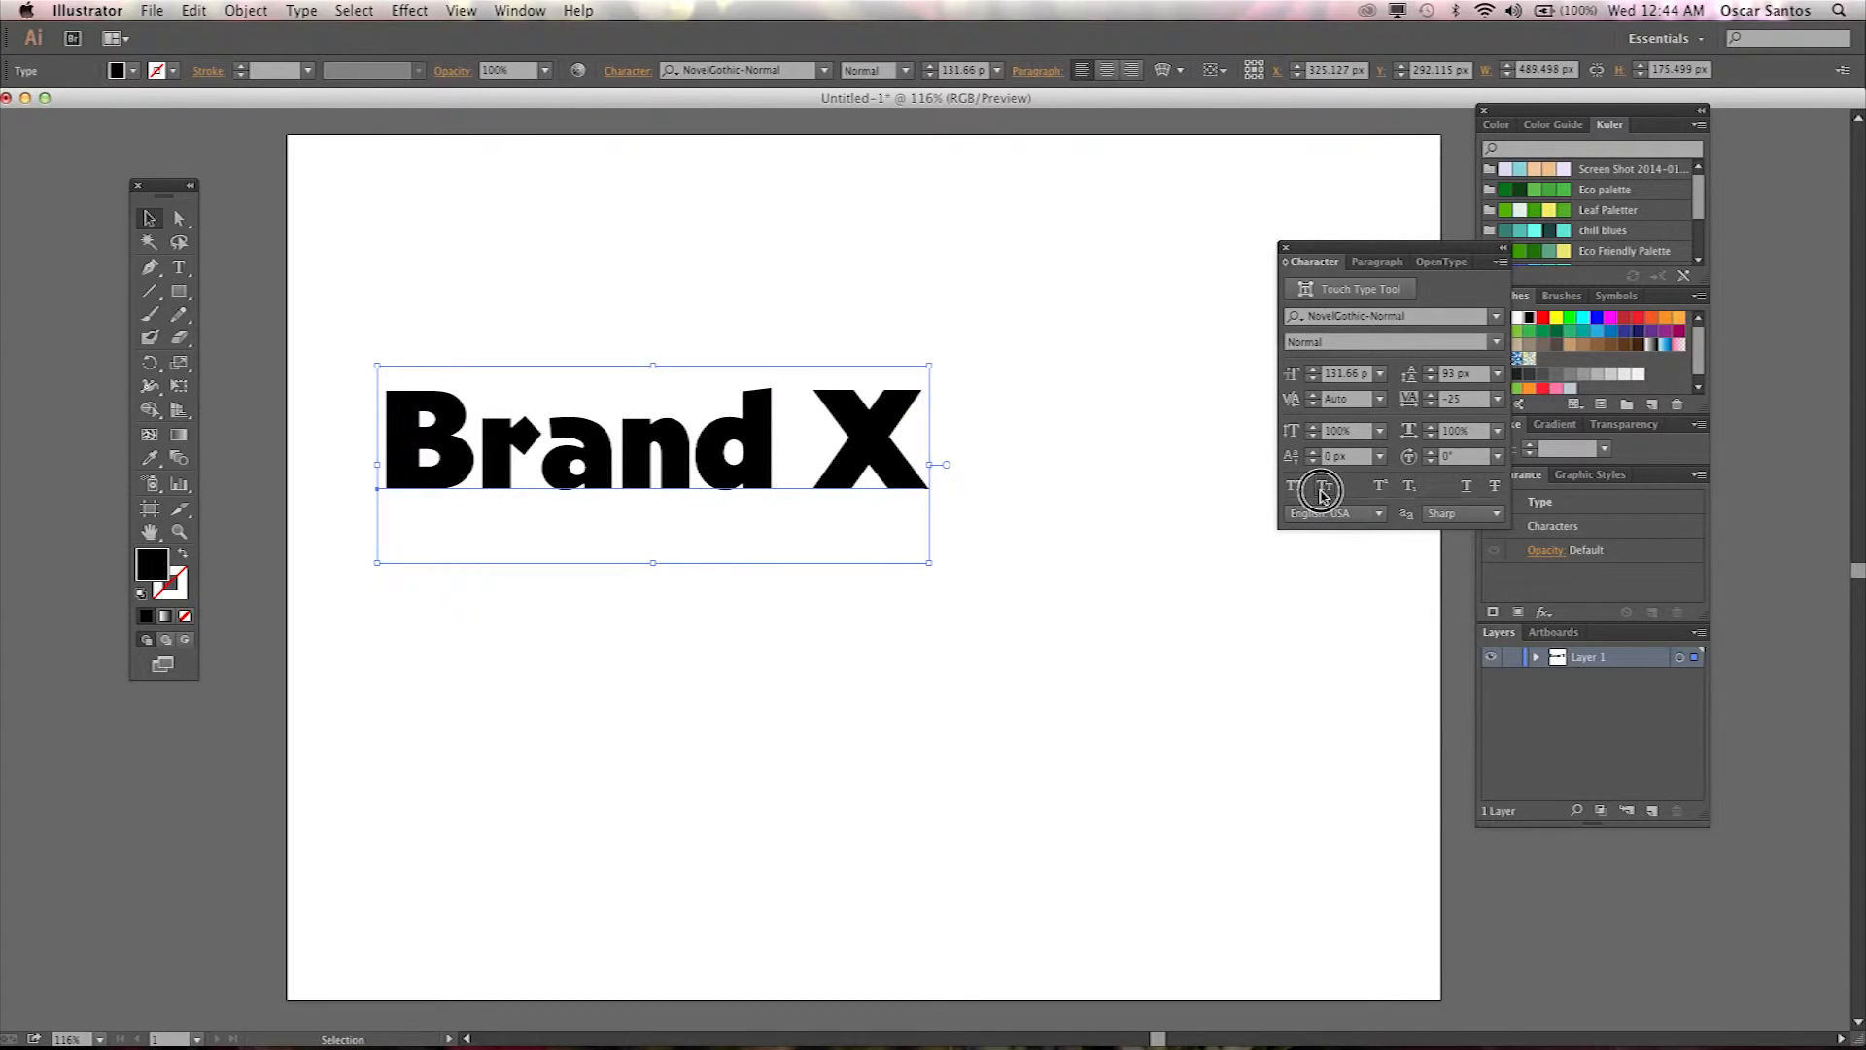
{"action": "left_click", "coordinate": [1323, 489]}
{"action": "left_click", "coordinate": [1323, 489]}
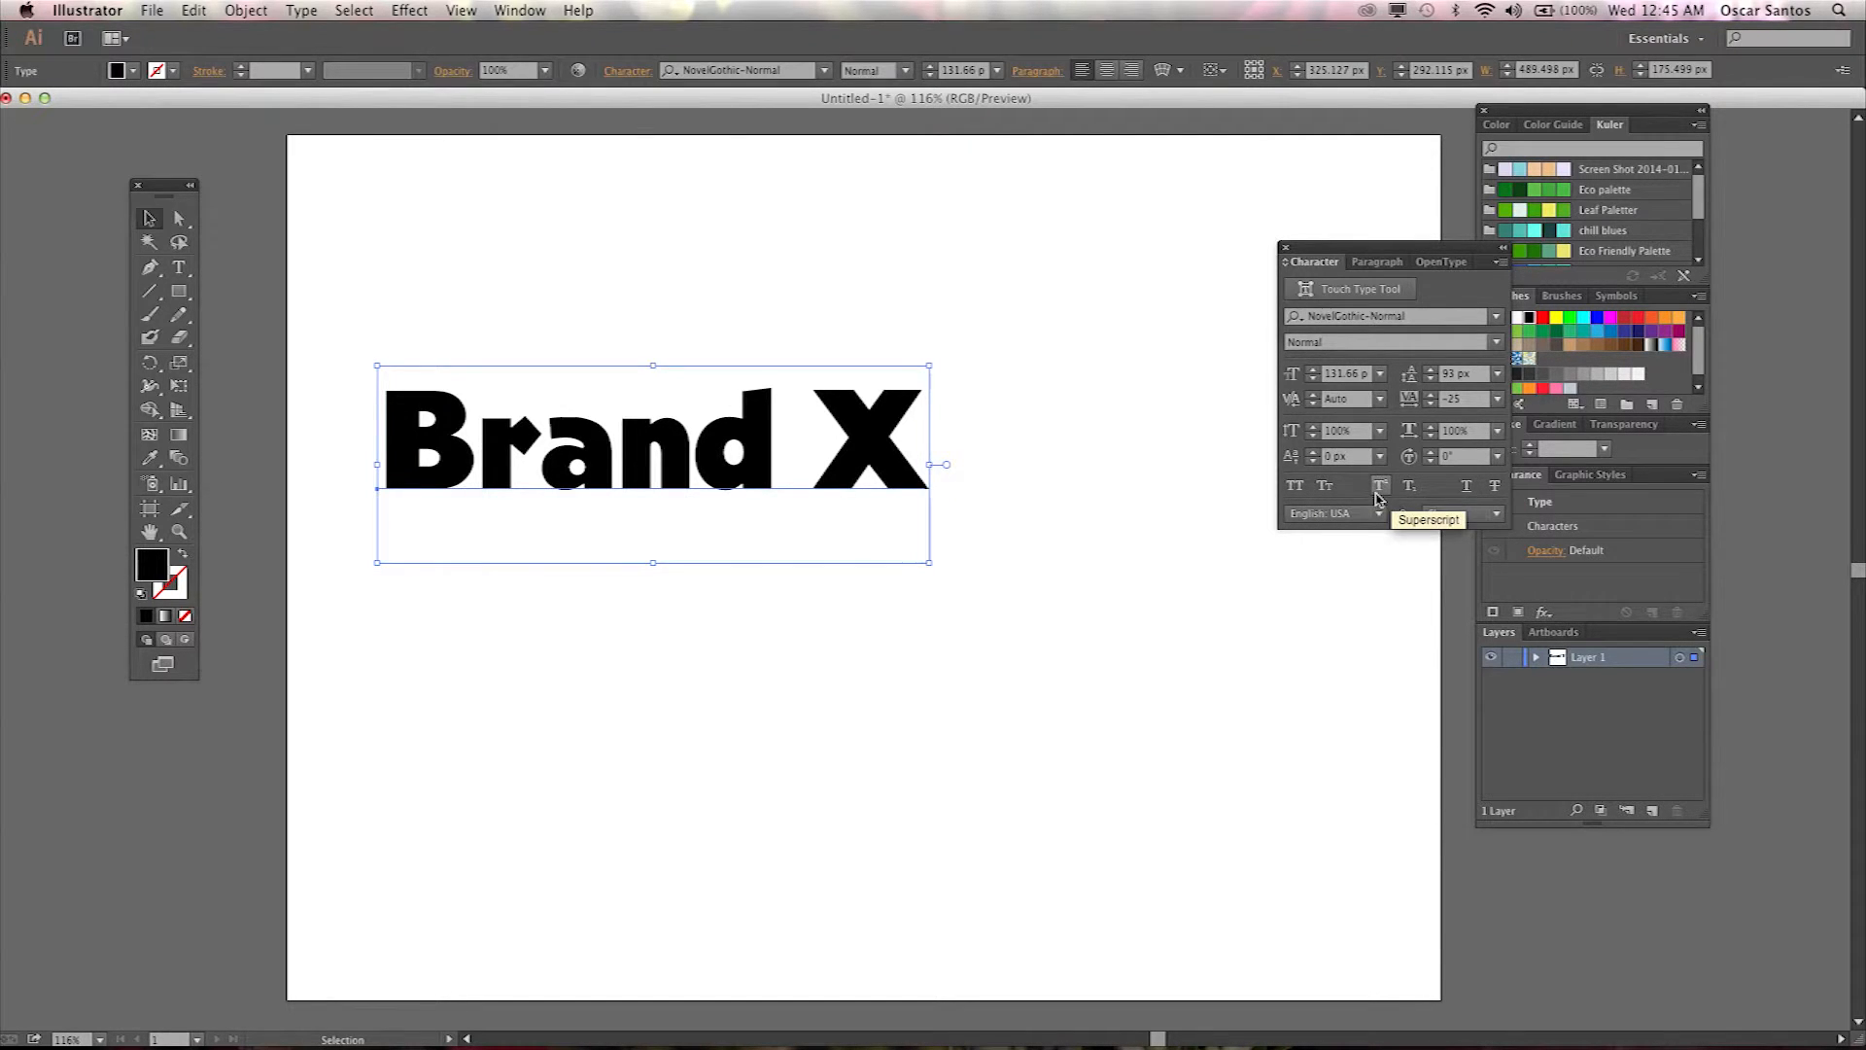
Toggle Underline and then Strikethrough on and off for the Brand X text.
{"action": "left_click", "coordinate": [1468, 487]}
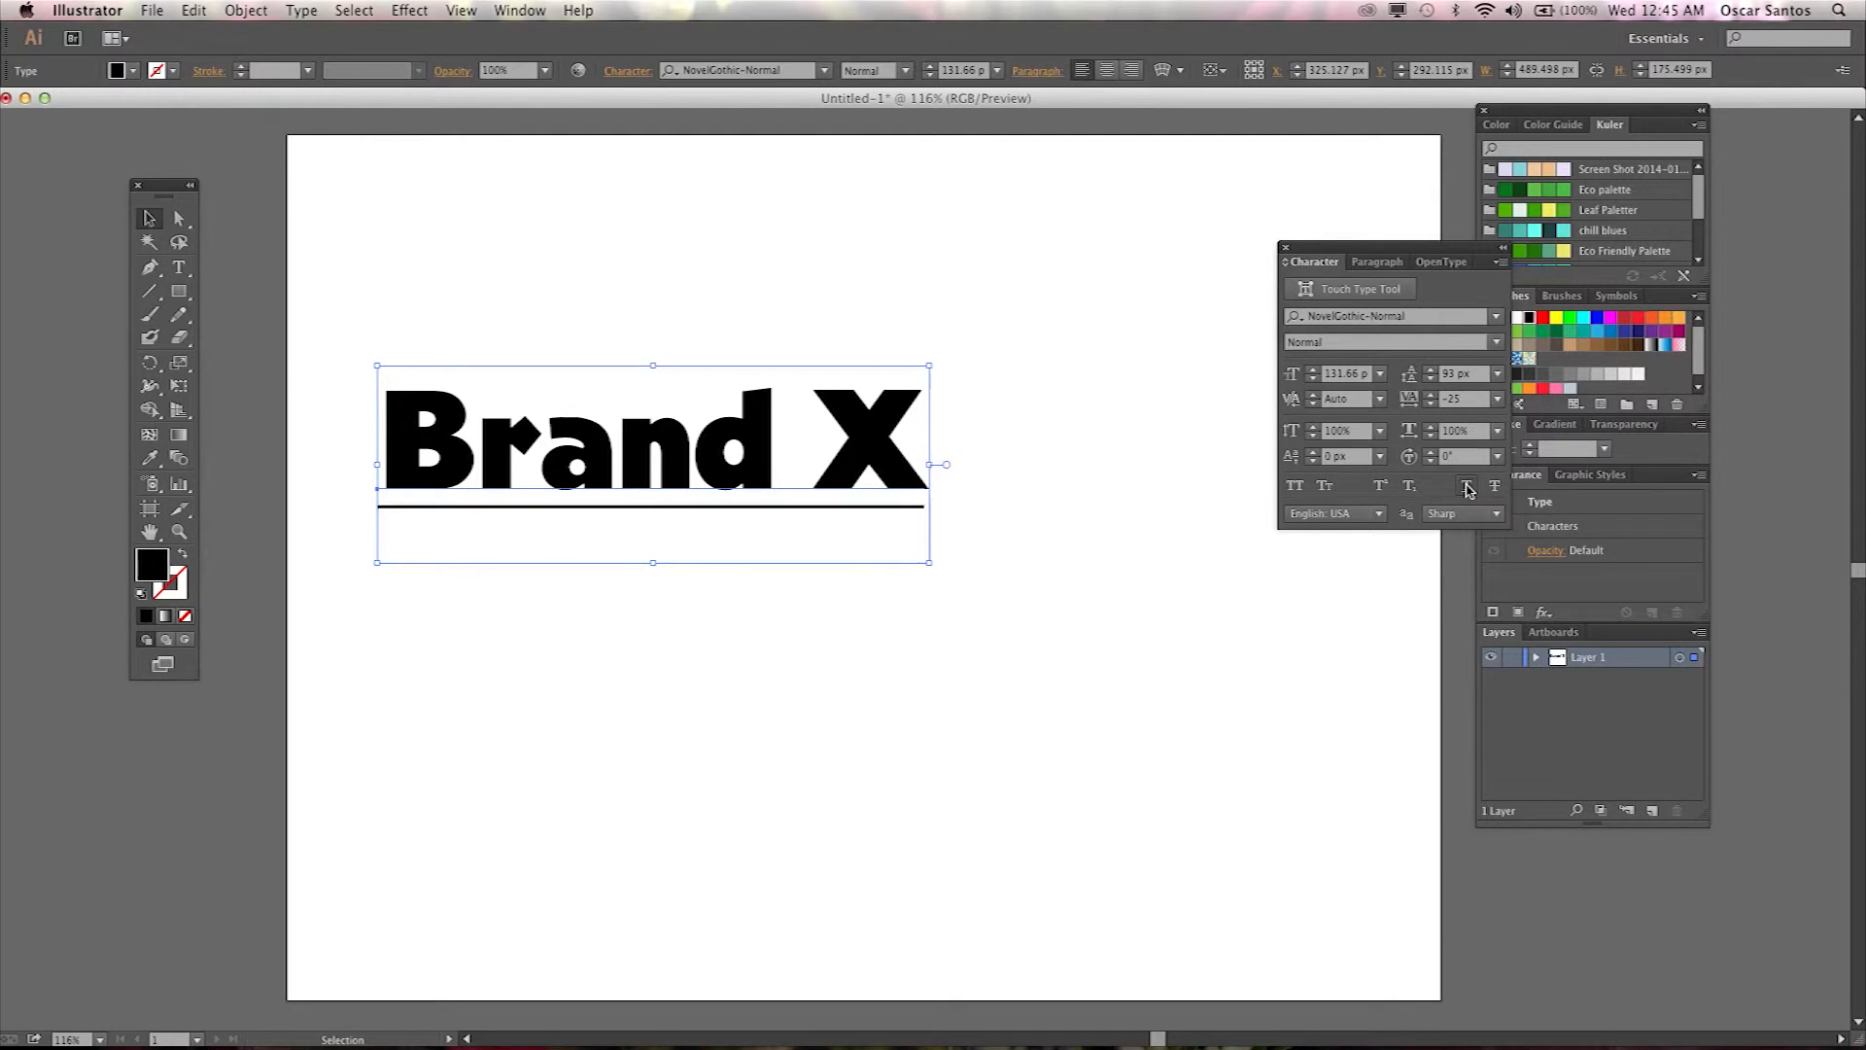
{"action": "left_click", "coordinate": [1468, 487]}
{"action": "left_click", "coordinate": [1494, 486]}
{"action": "left_click", "coordinate": [1492, 489]}
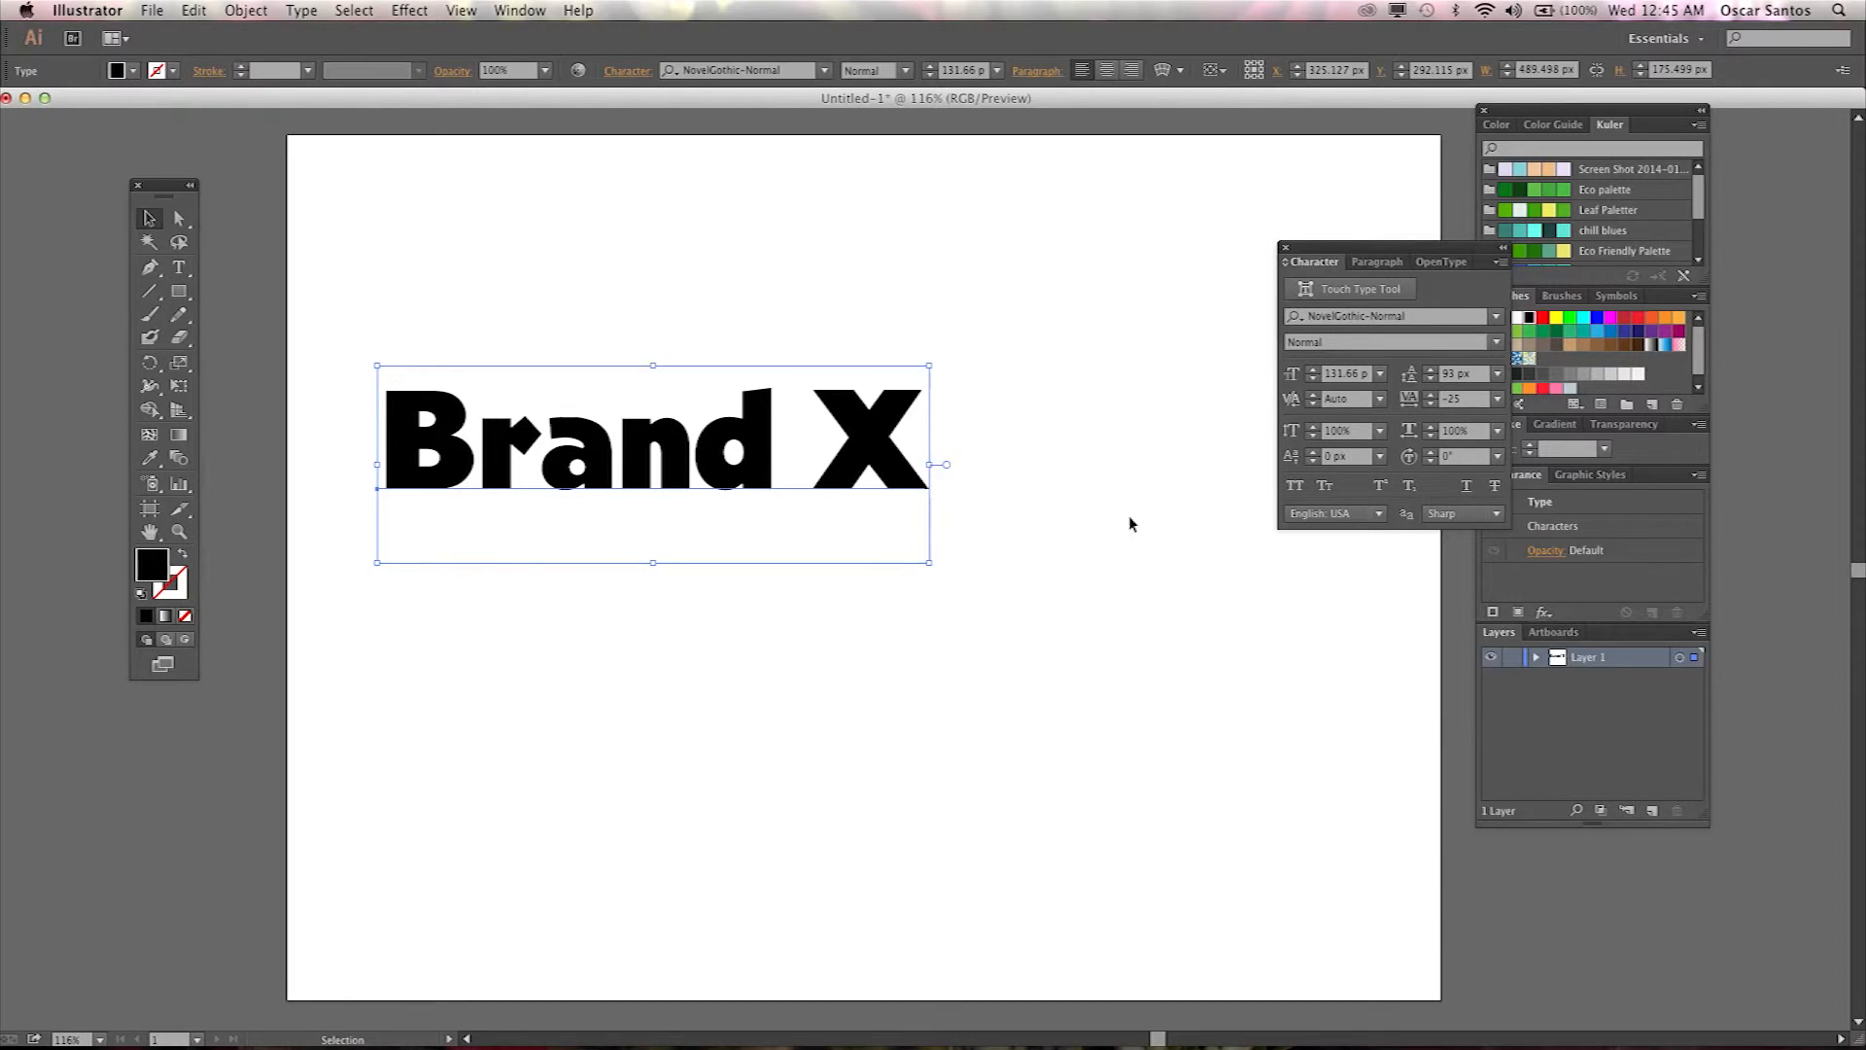
Move the Brand X text toward the artboard's centre and try applying a gradient fill to it.
{"action": "left_click_drag", "start_coordinate": [765, 479], "coordinate": [886, 443]}
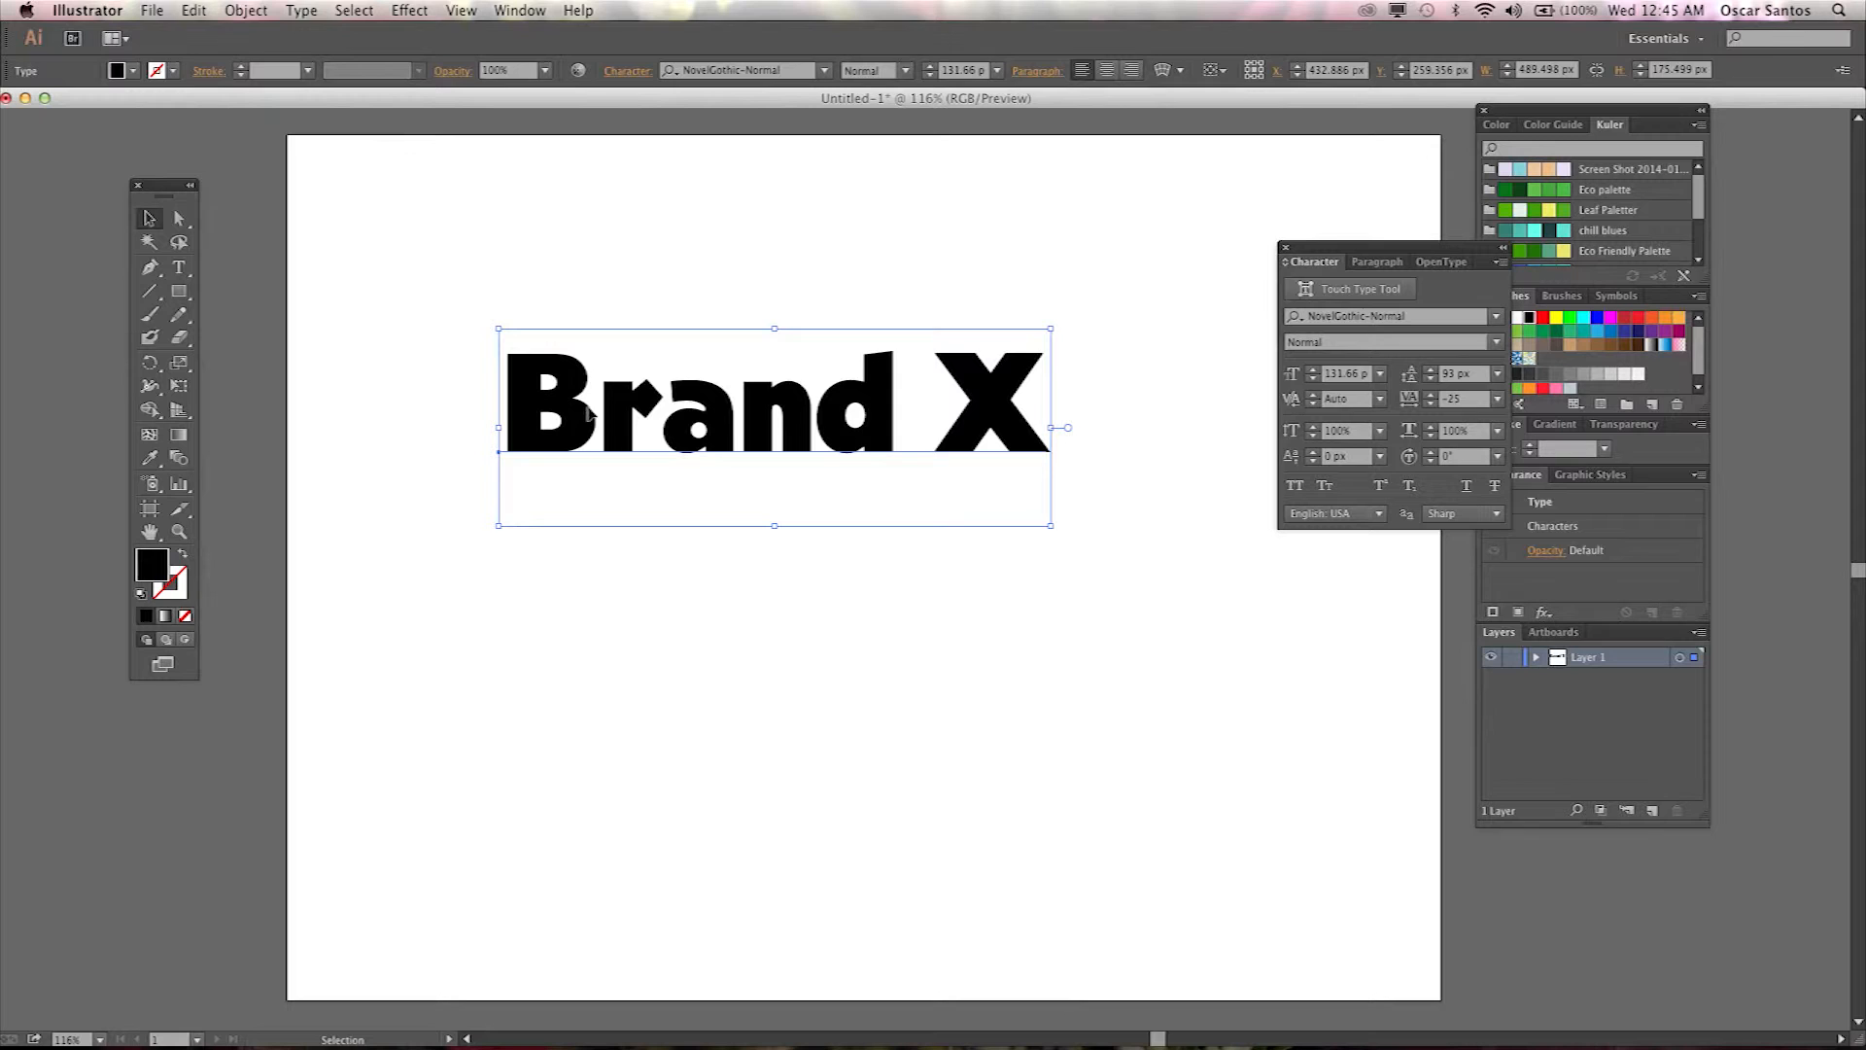
{"action": "left_click", "coordinate": [166, 618]}
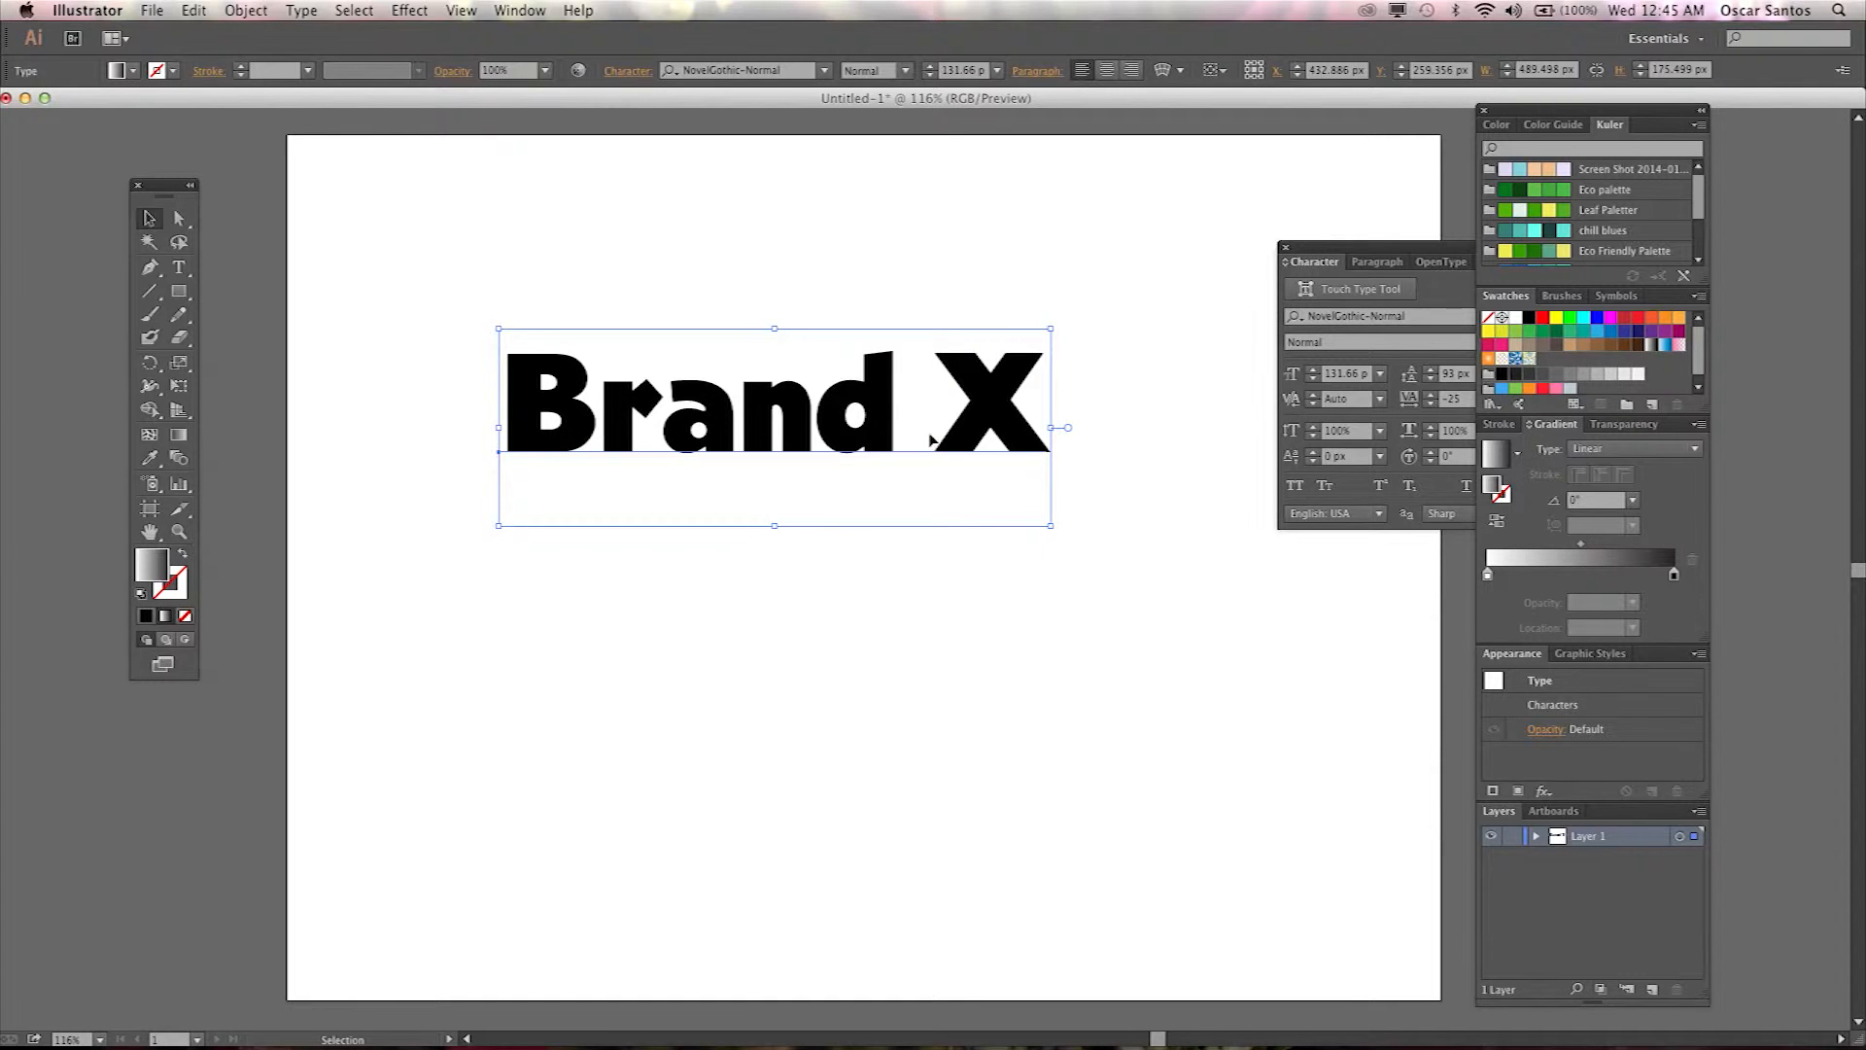
{"action": "right_click", "coordinate": [886, 436]}
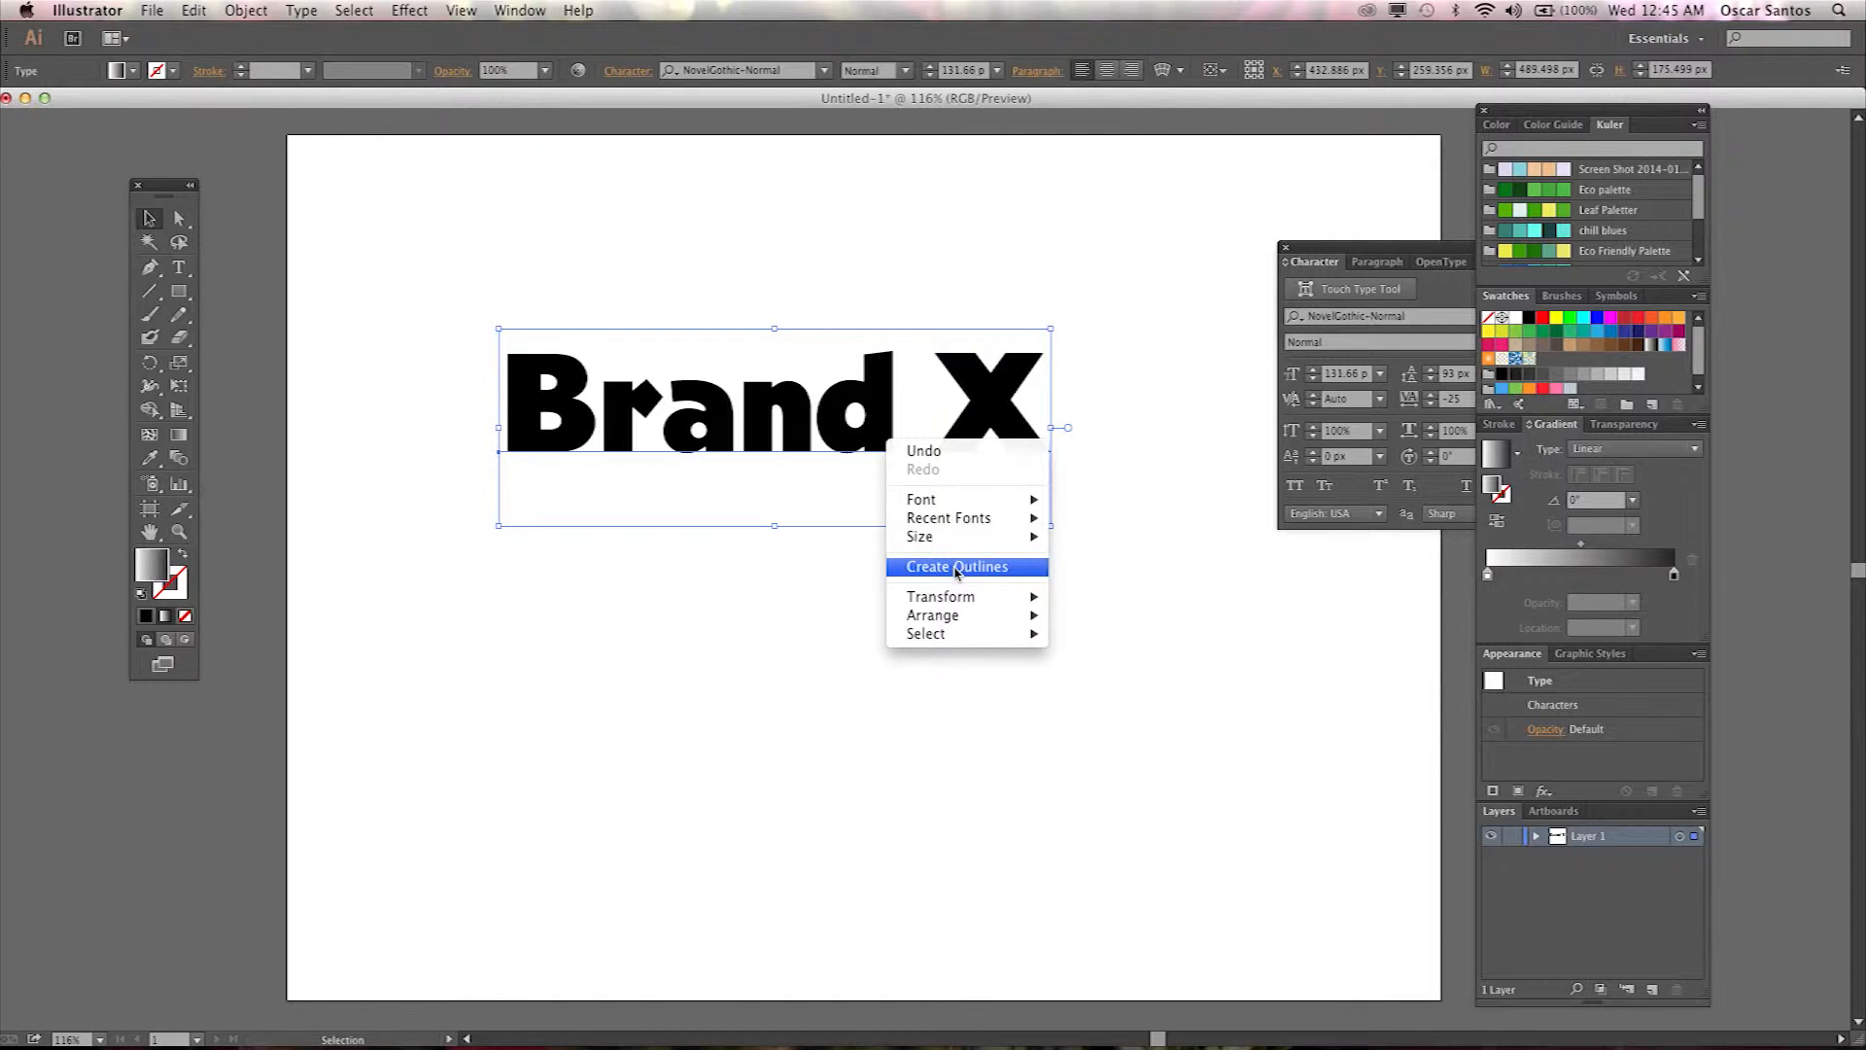
{"action": "left_click", "coordinate": [1581, 863]}
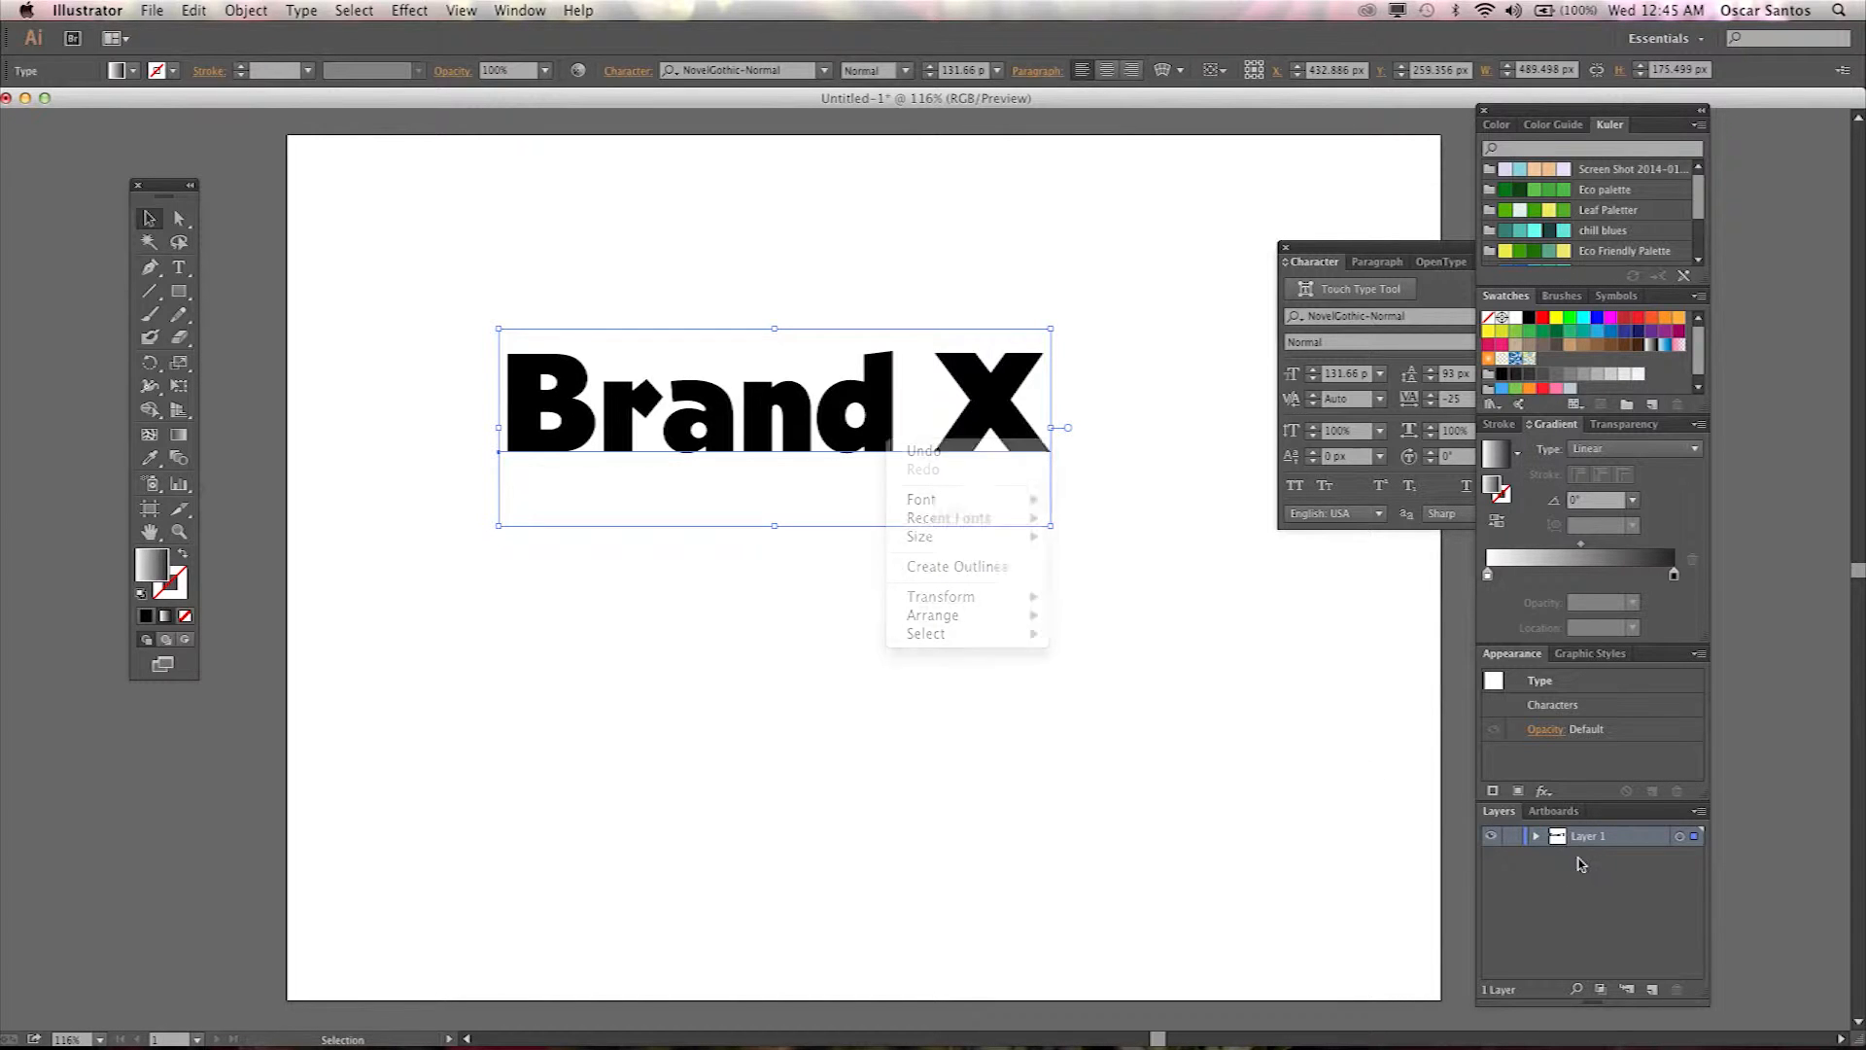
Float the Layers panel over the canvas, close the Character panel, expand Layer 1 and enlarge the panel.
{"action": "left_click_drag", "start_coordinate": [1502, 812], "coordinate": [1144, 355]}
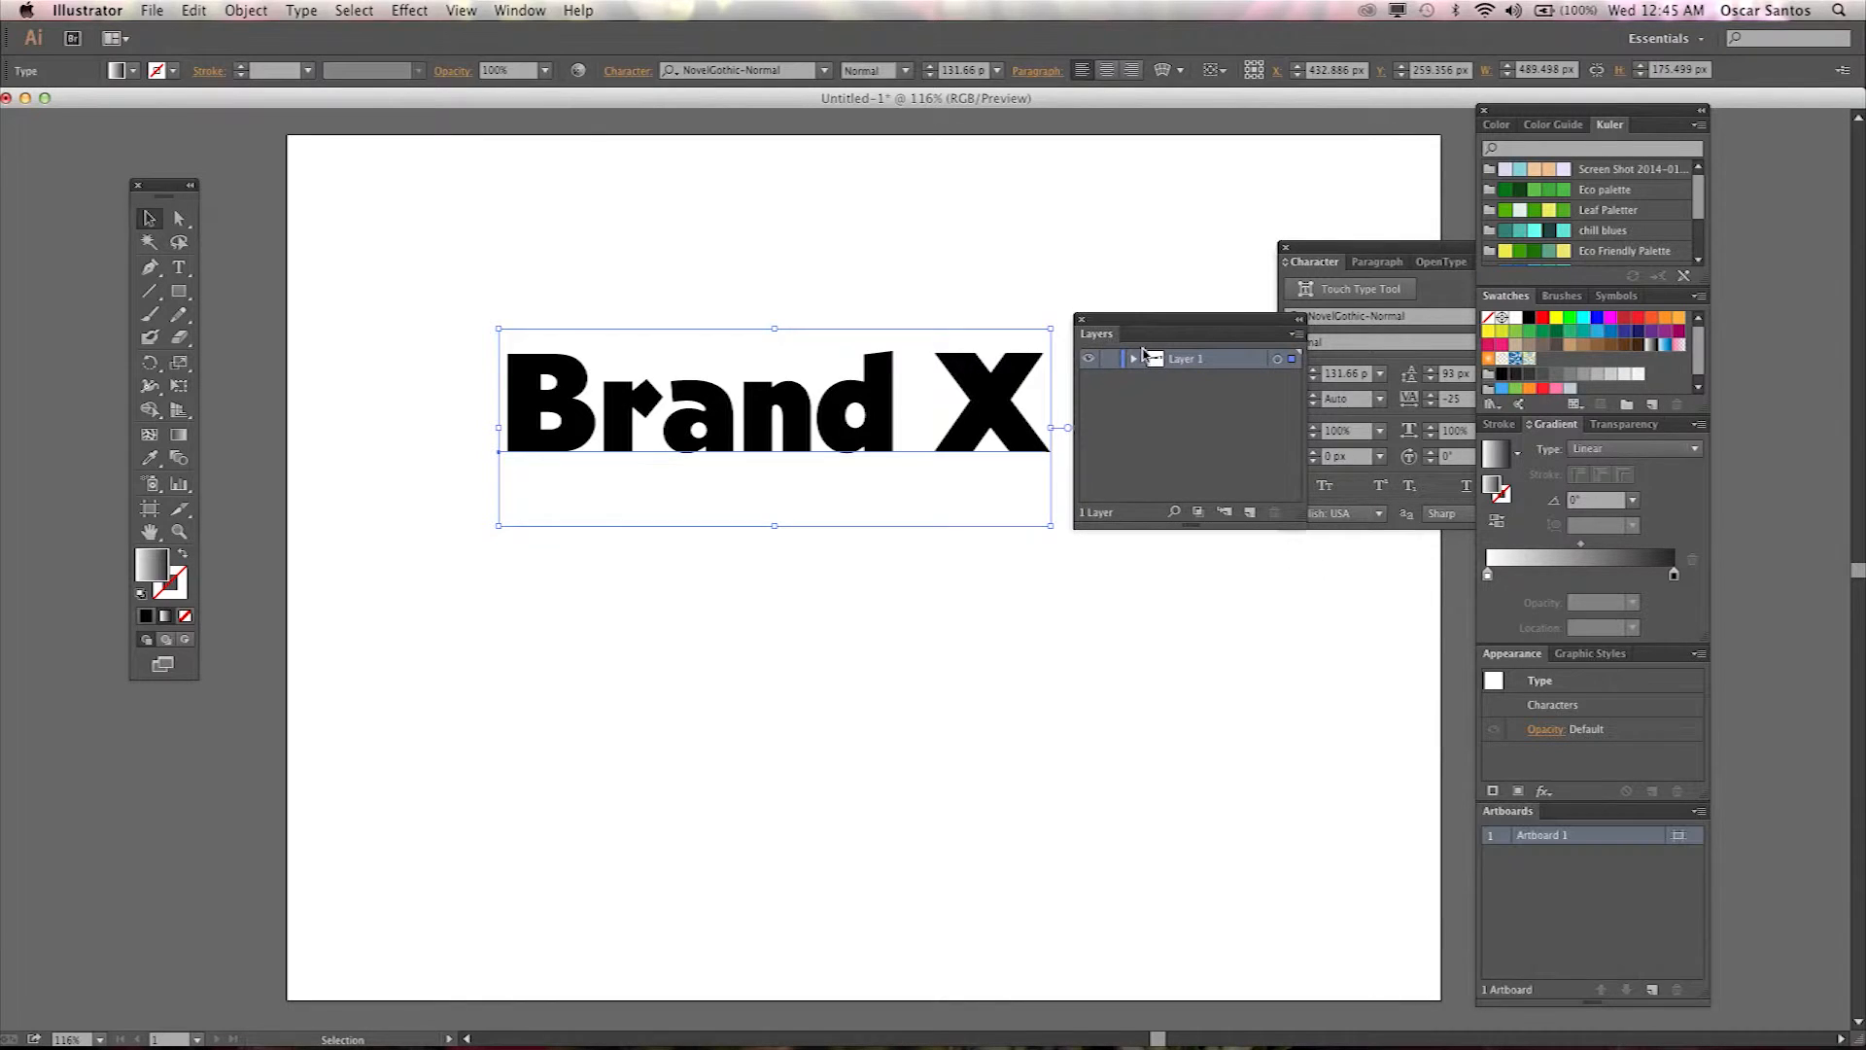
{"action": "left_click", "coordinate": [1284, 247]}
{"action": "left_click", "coordinate": [1135, 360]}
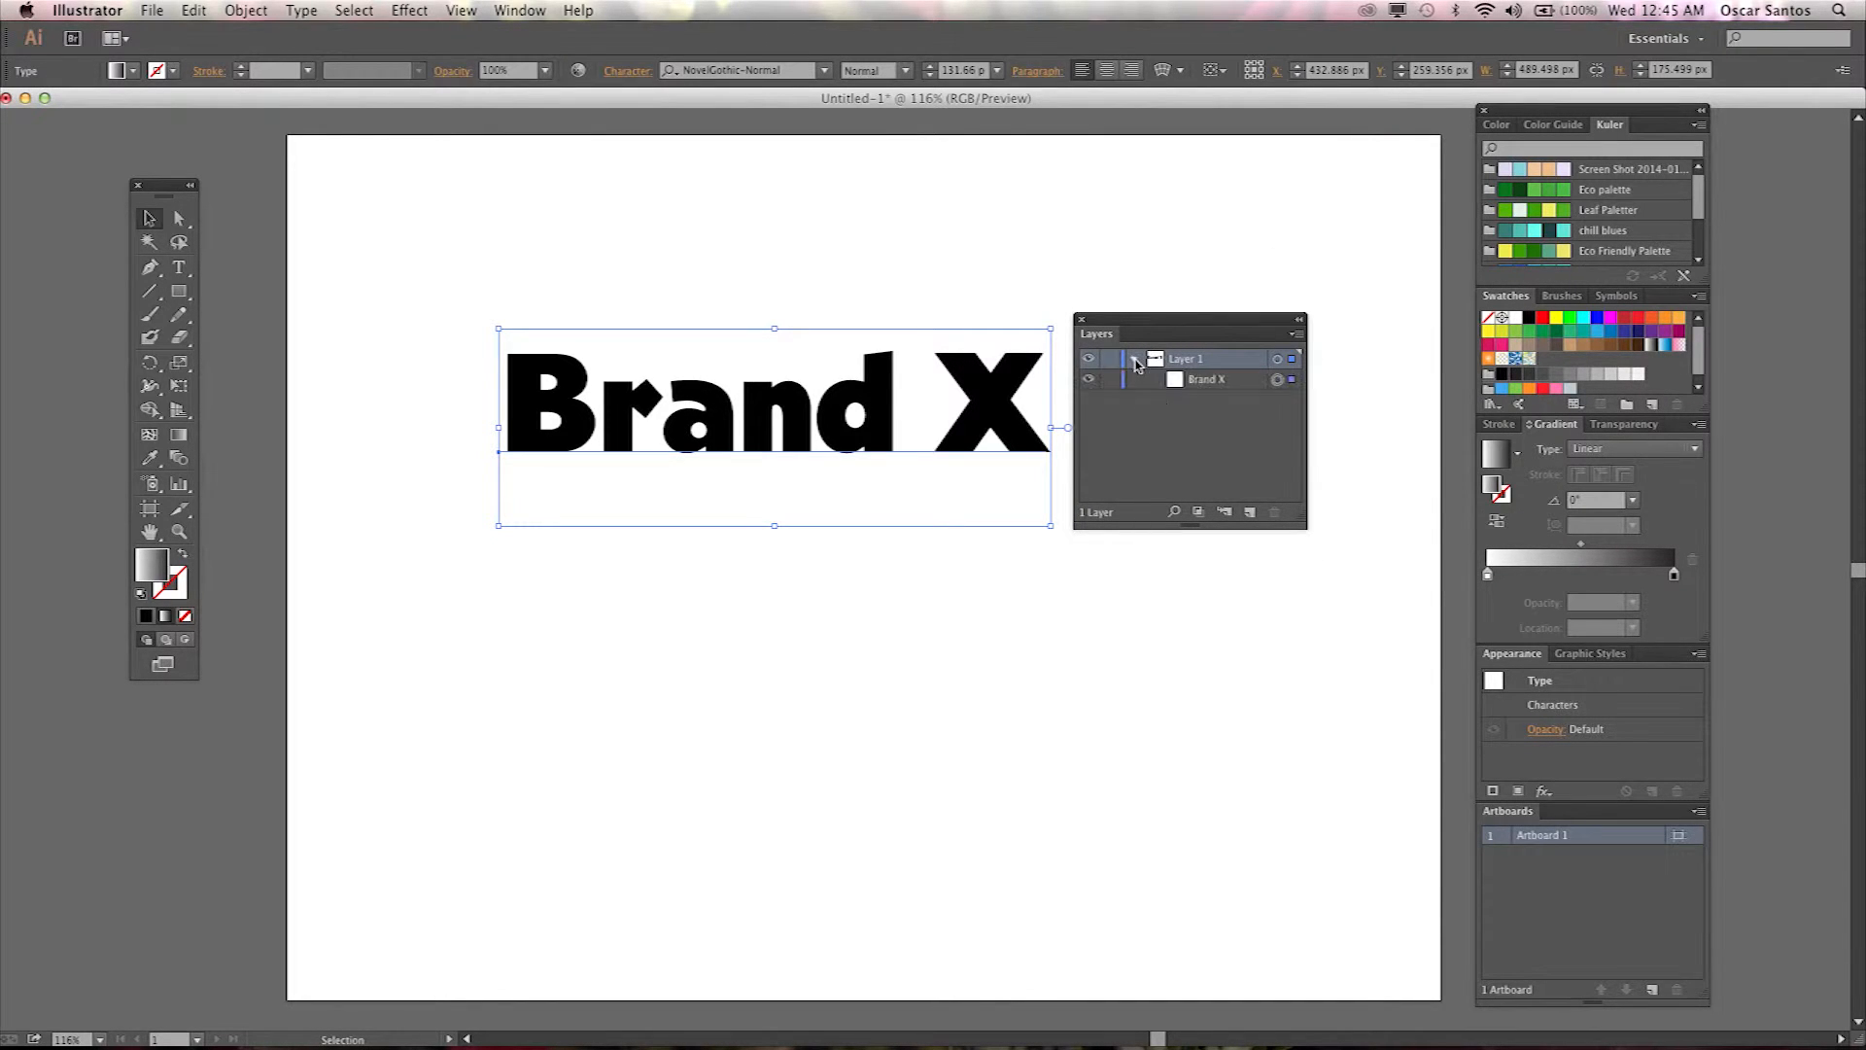
{"action": "left_click_drag", "start_coordinate": [1300, 526], "coordinate": [1395, 609]}
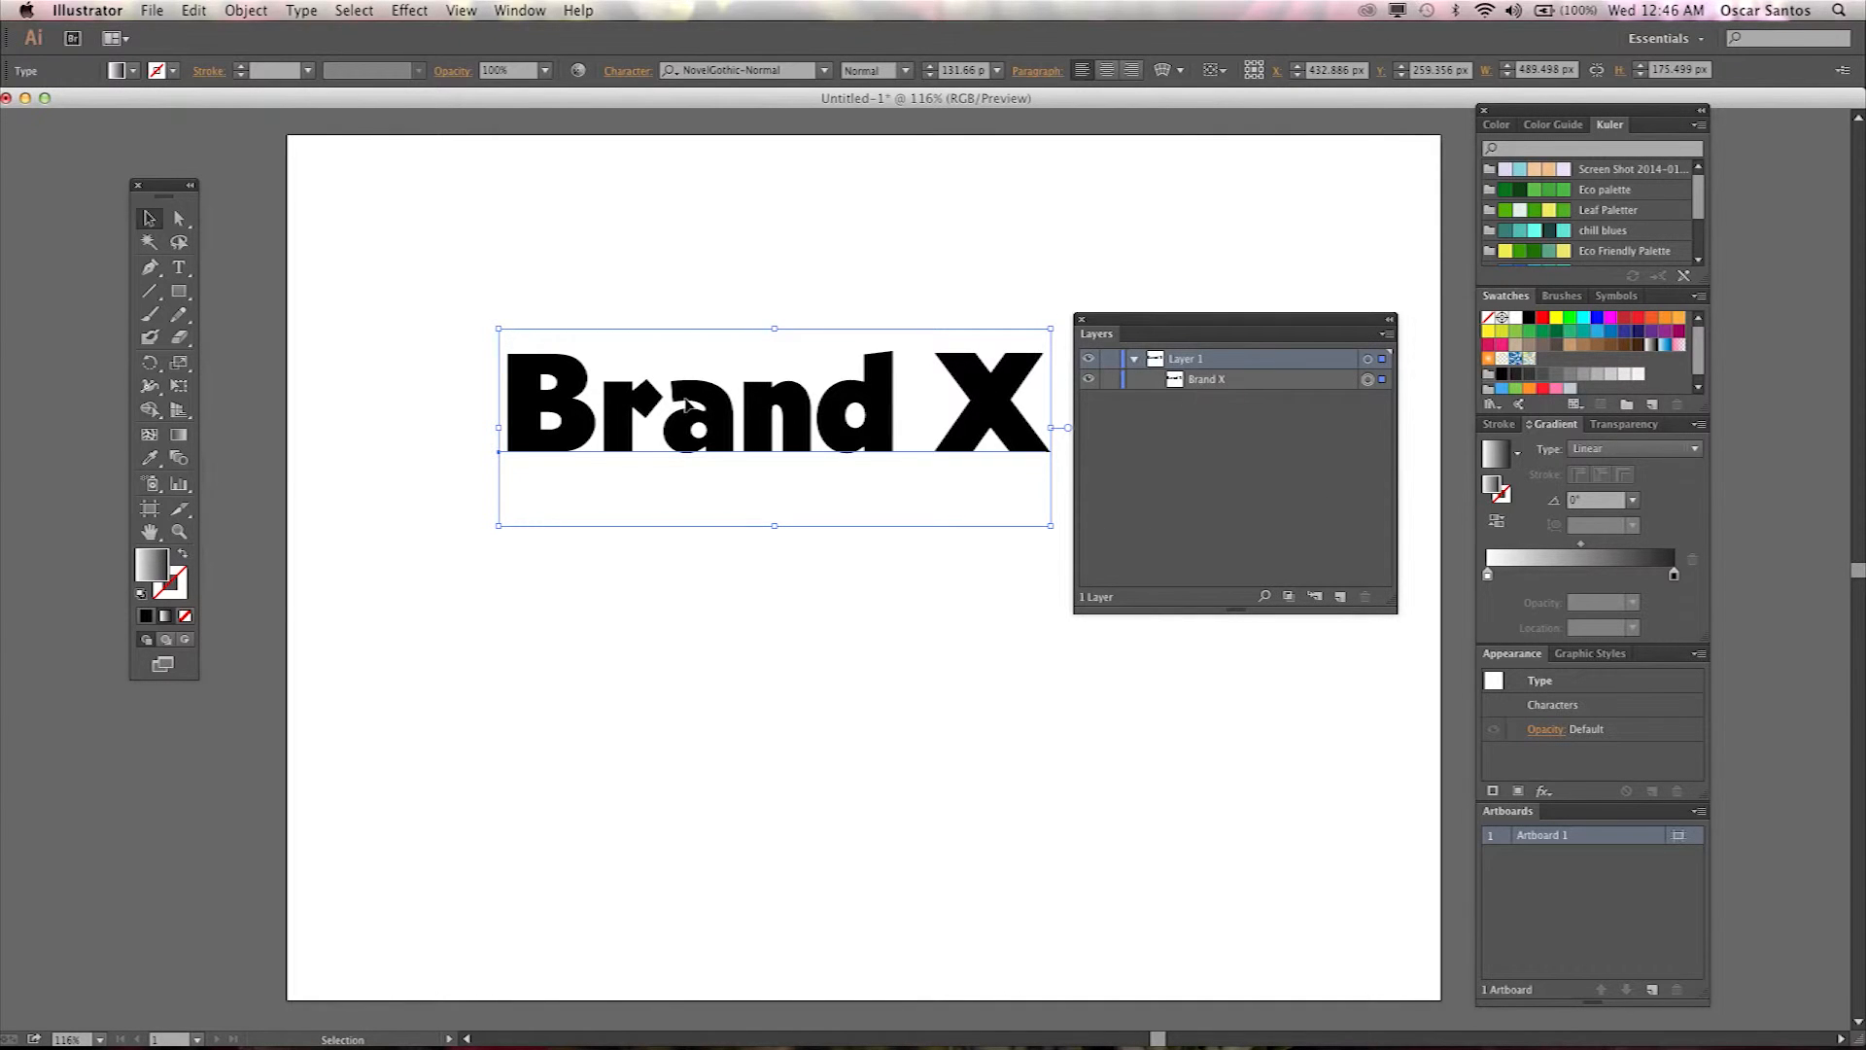
Convert the Brand X text to outlines and ungroup the resulting letter shapes.
{"action": "right_click", "coordinate": [776, 412]}
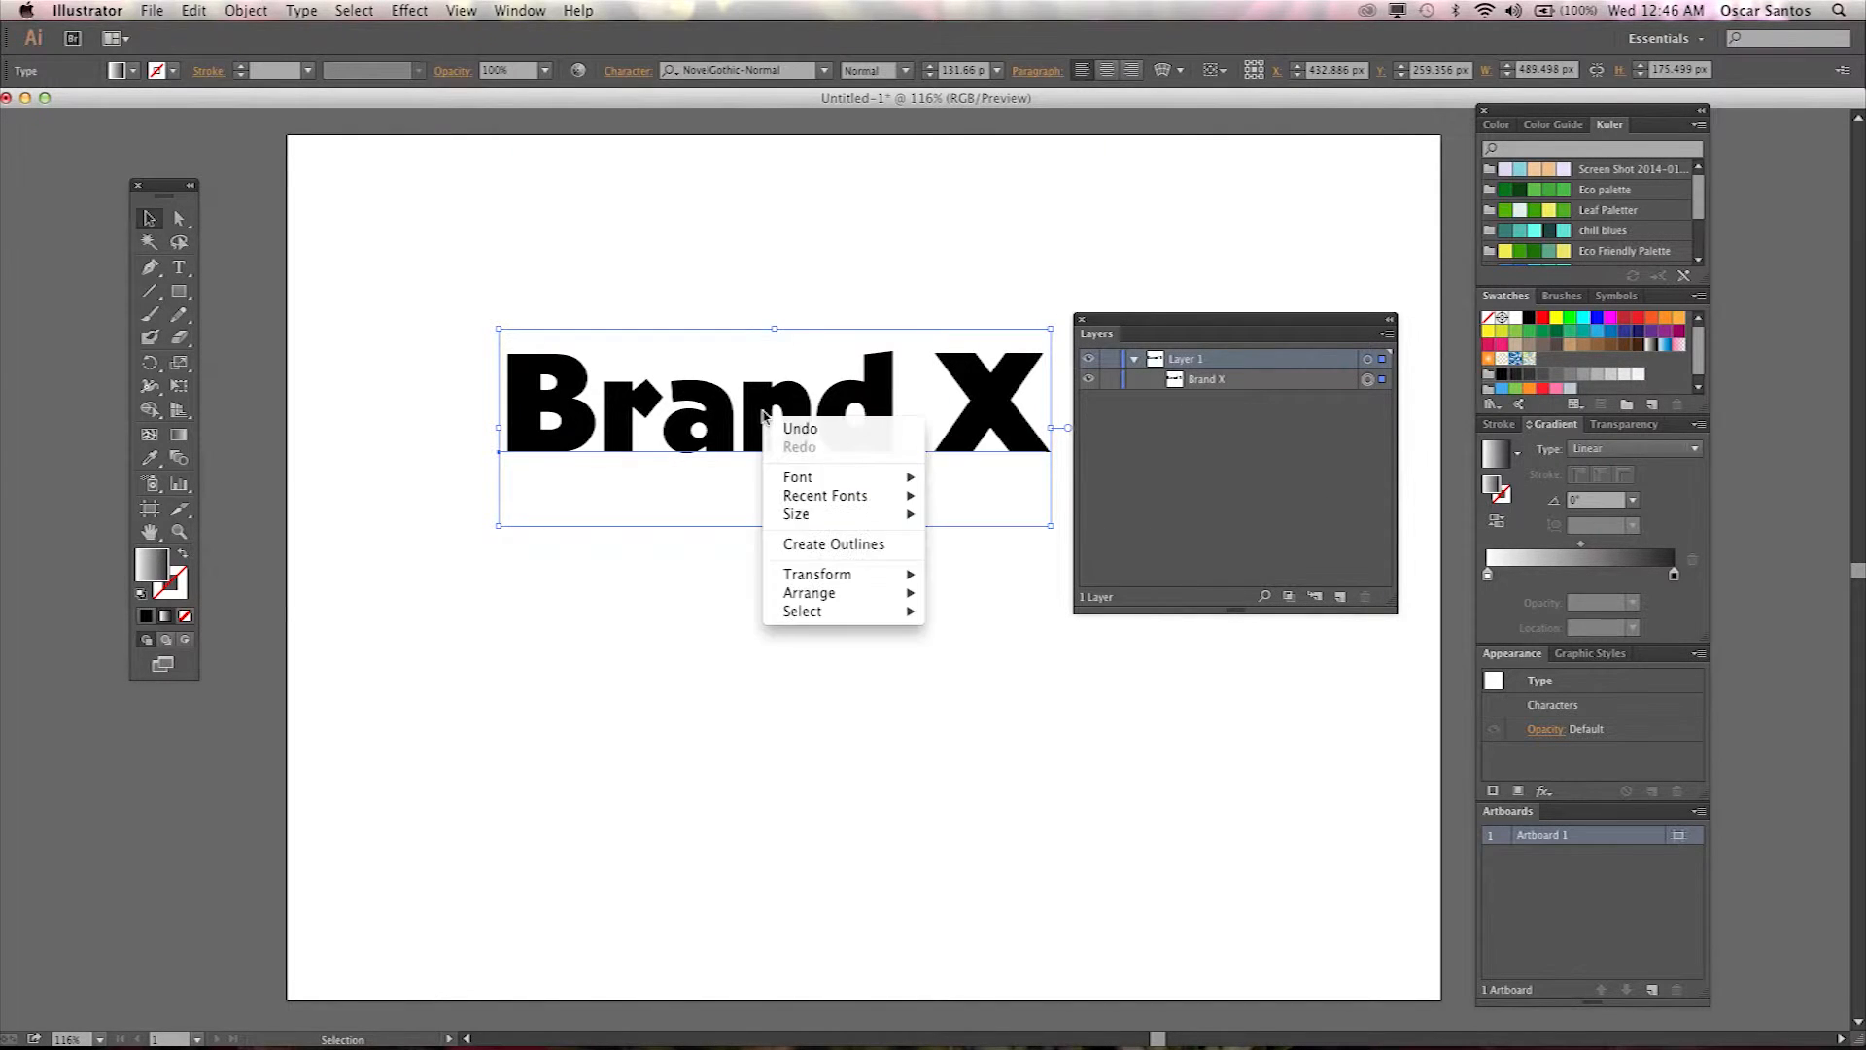
{"action": "left_click", "coordinate": [851, 550]}
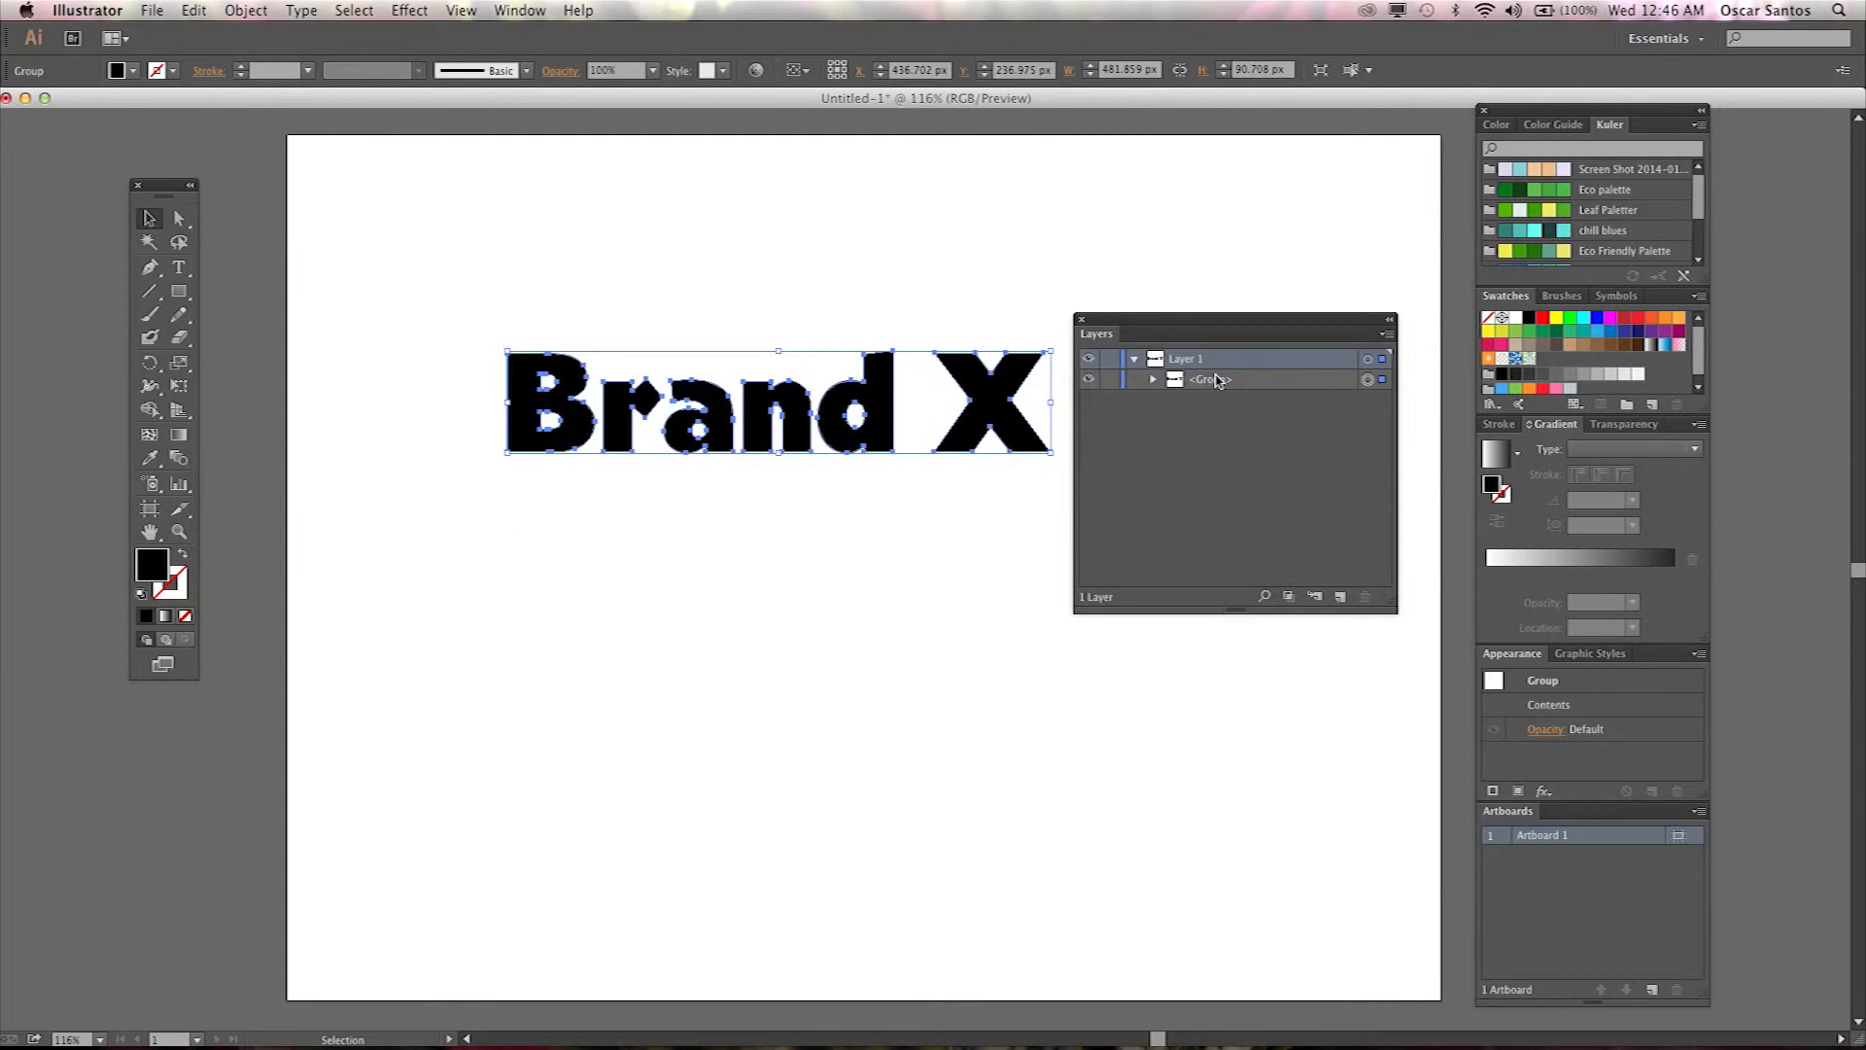
{"action": "left_click", "coordinate": [1154, 380]}
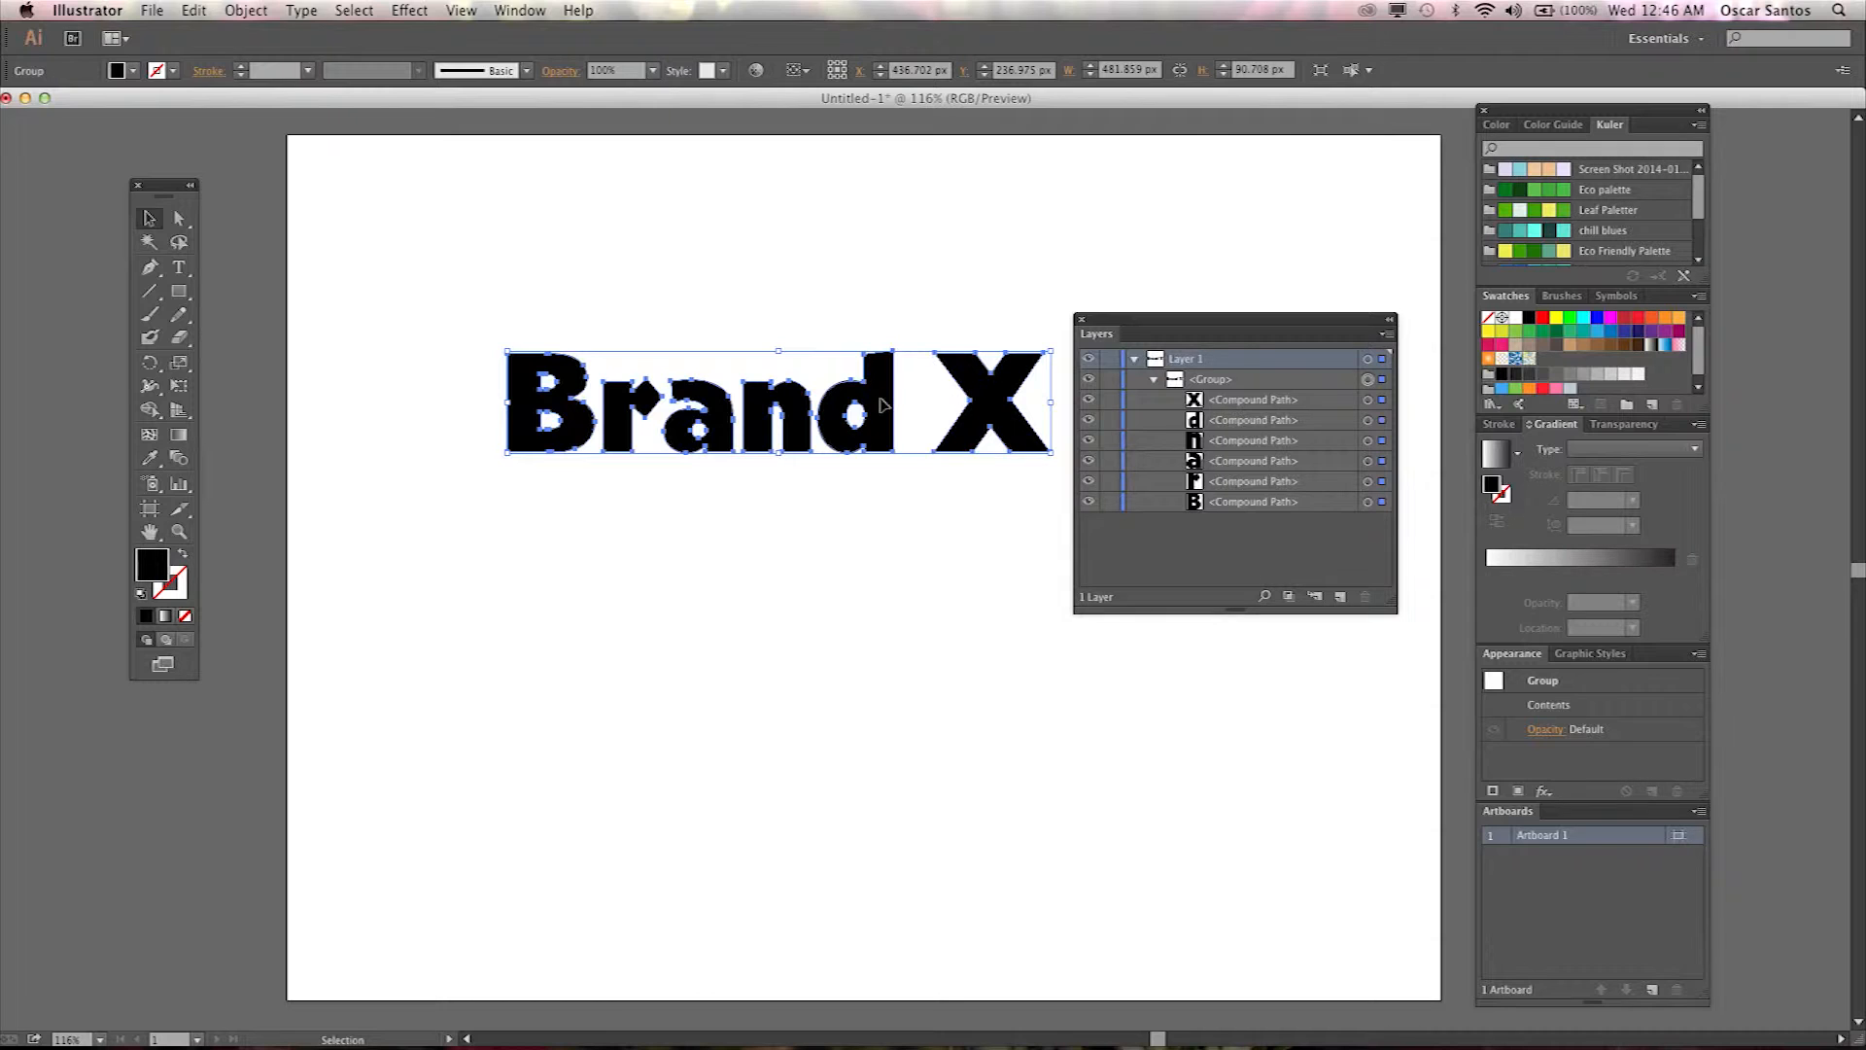
{"action": "right_click", "coordinate": [881, 404]}
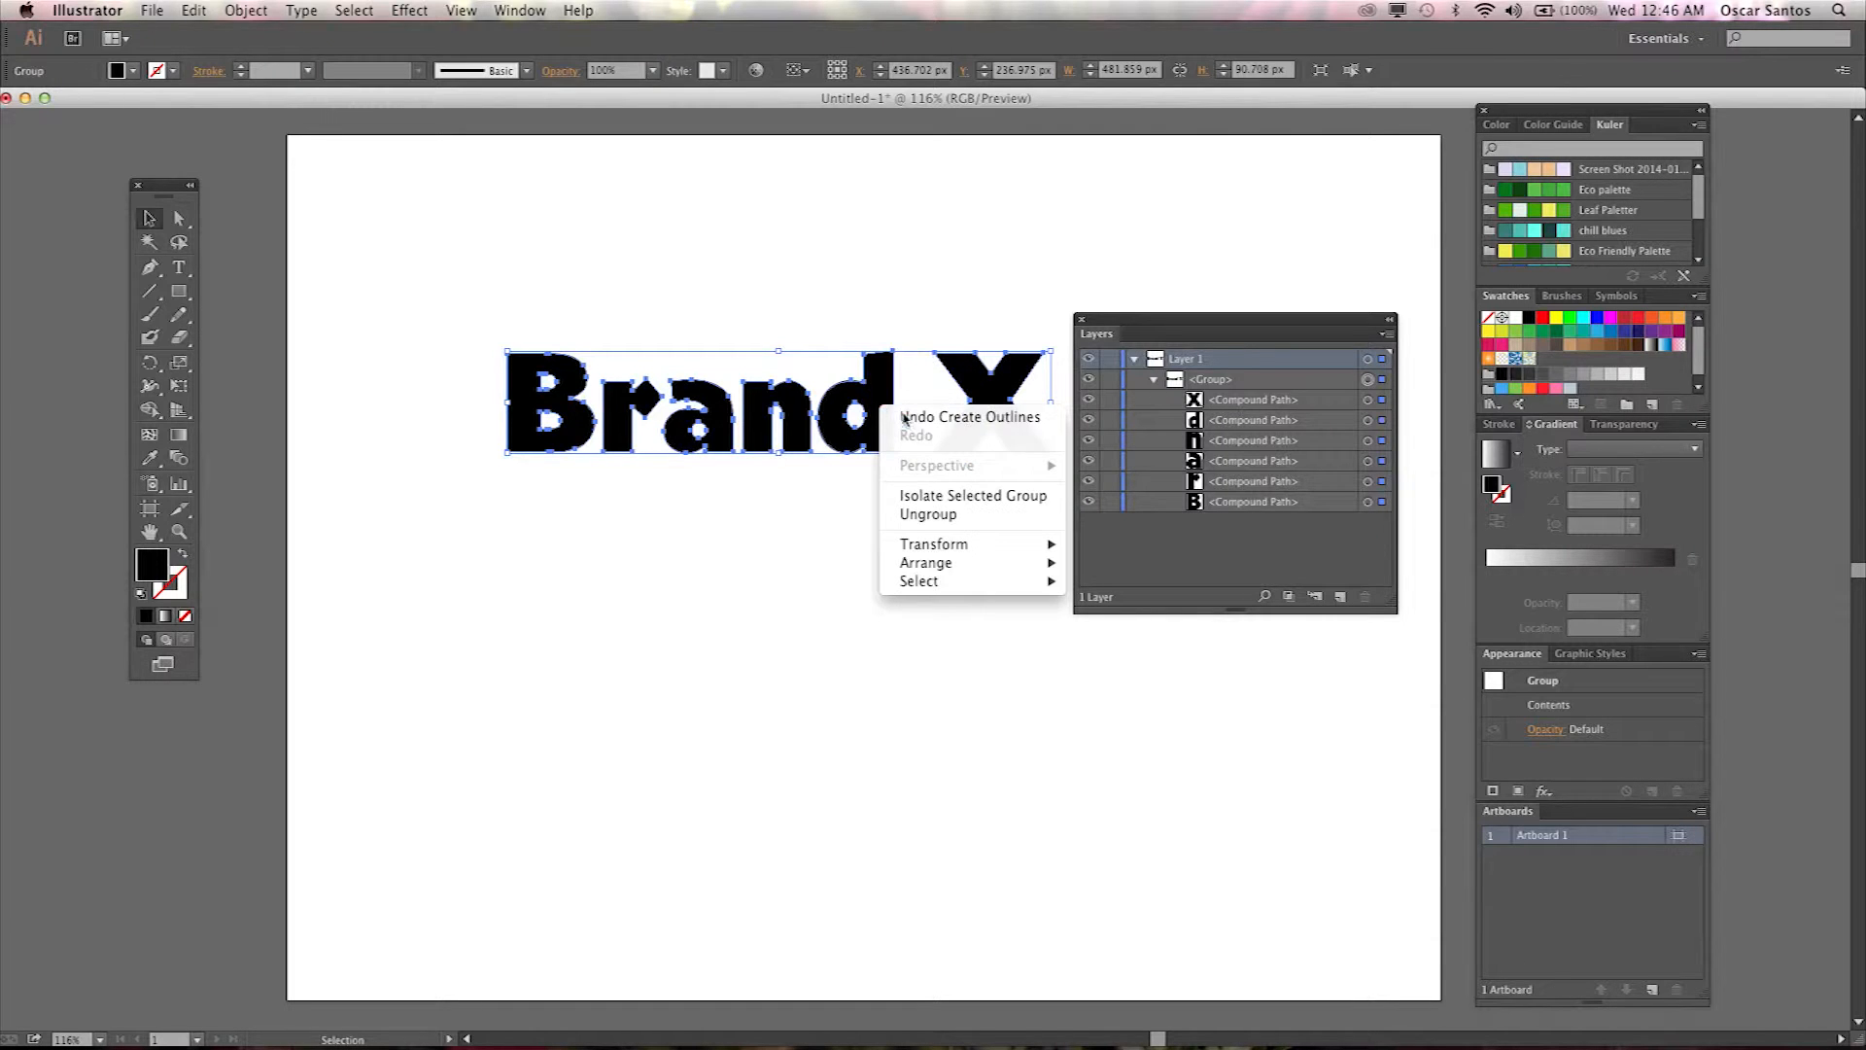
{"action": "left_click", "coordinate": [939, 515]}
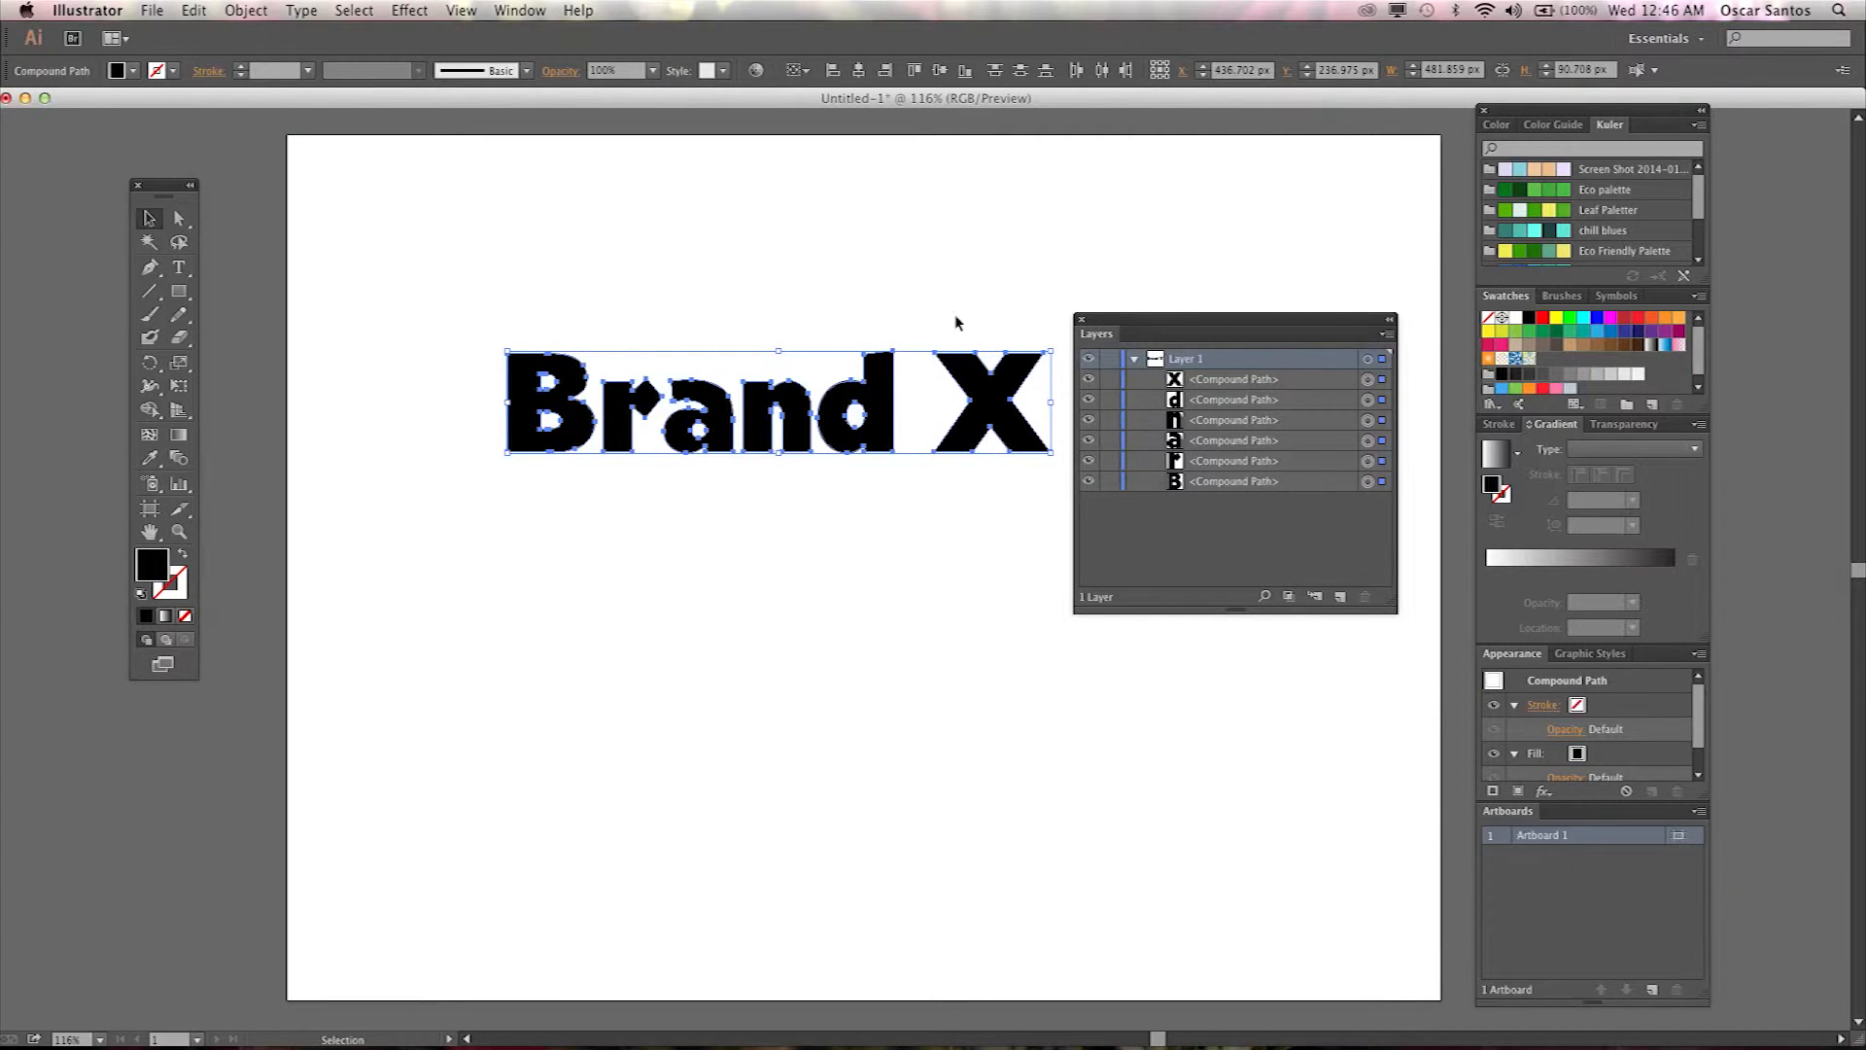
Select the outlined letters one at a time to inspect the separate paths.
{"action": "left_click", "coordinate": [784, 307]}
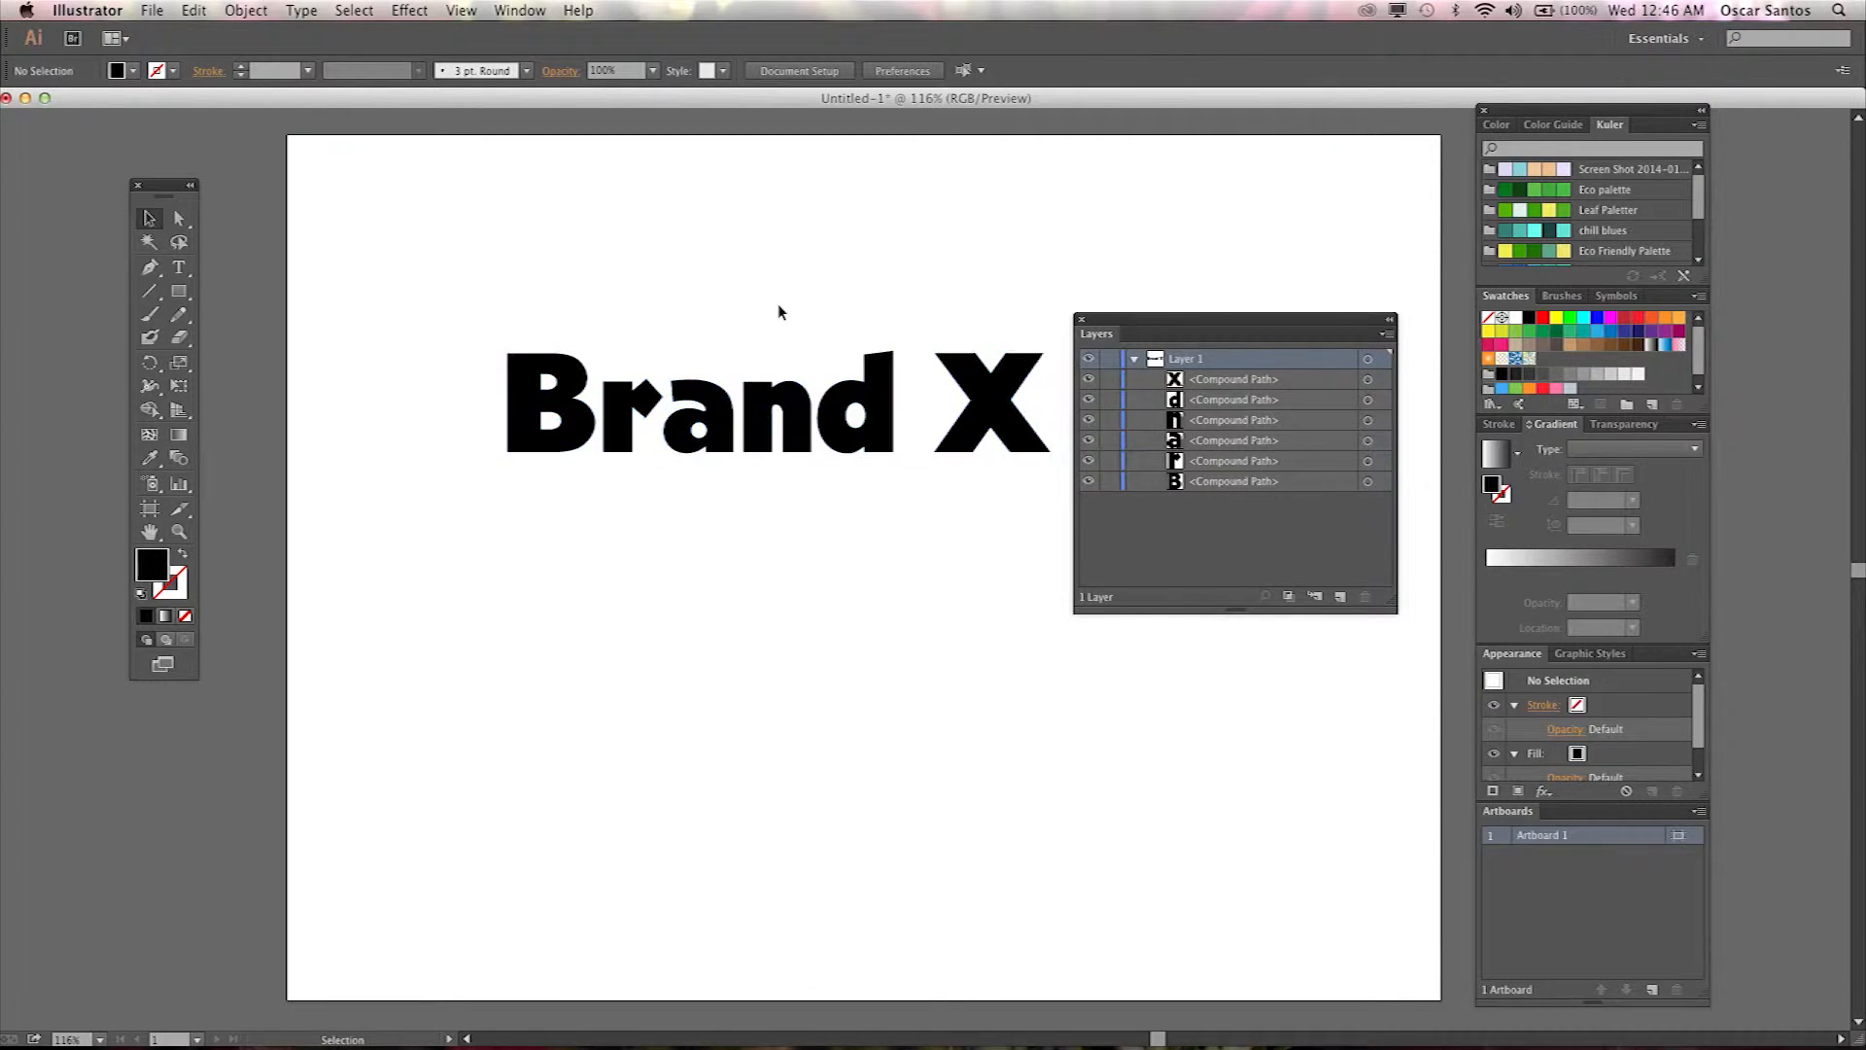
{"action": "left_click", "coordinate": [605, 418]}
{"action": "left_click", "coordinate": [577, 428]}
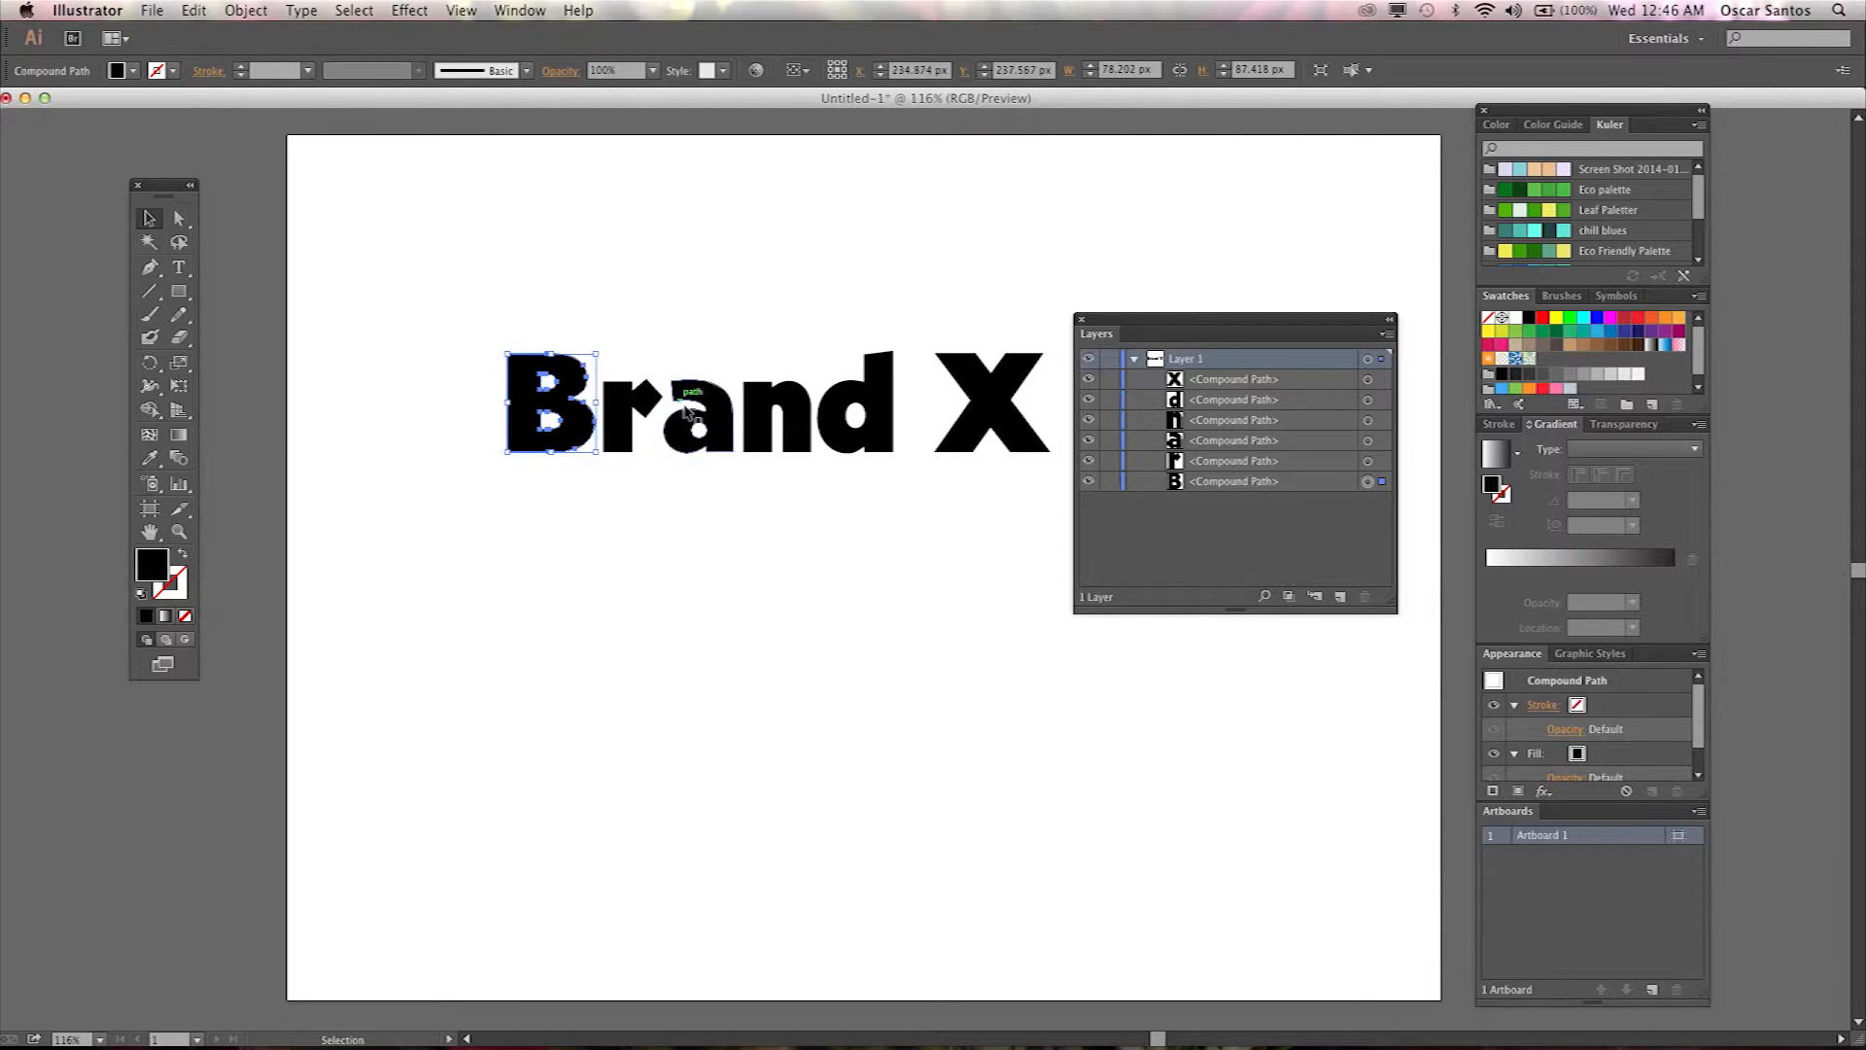
{"action": "left_click", "coordinate": [778, 418]}
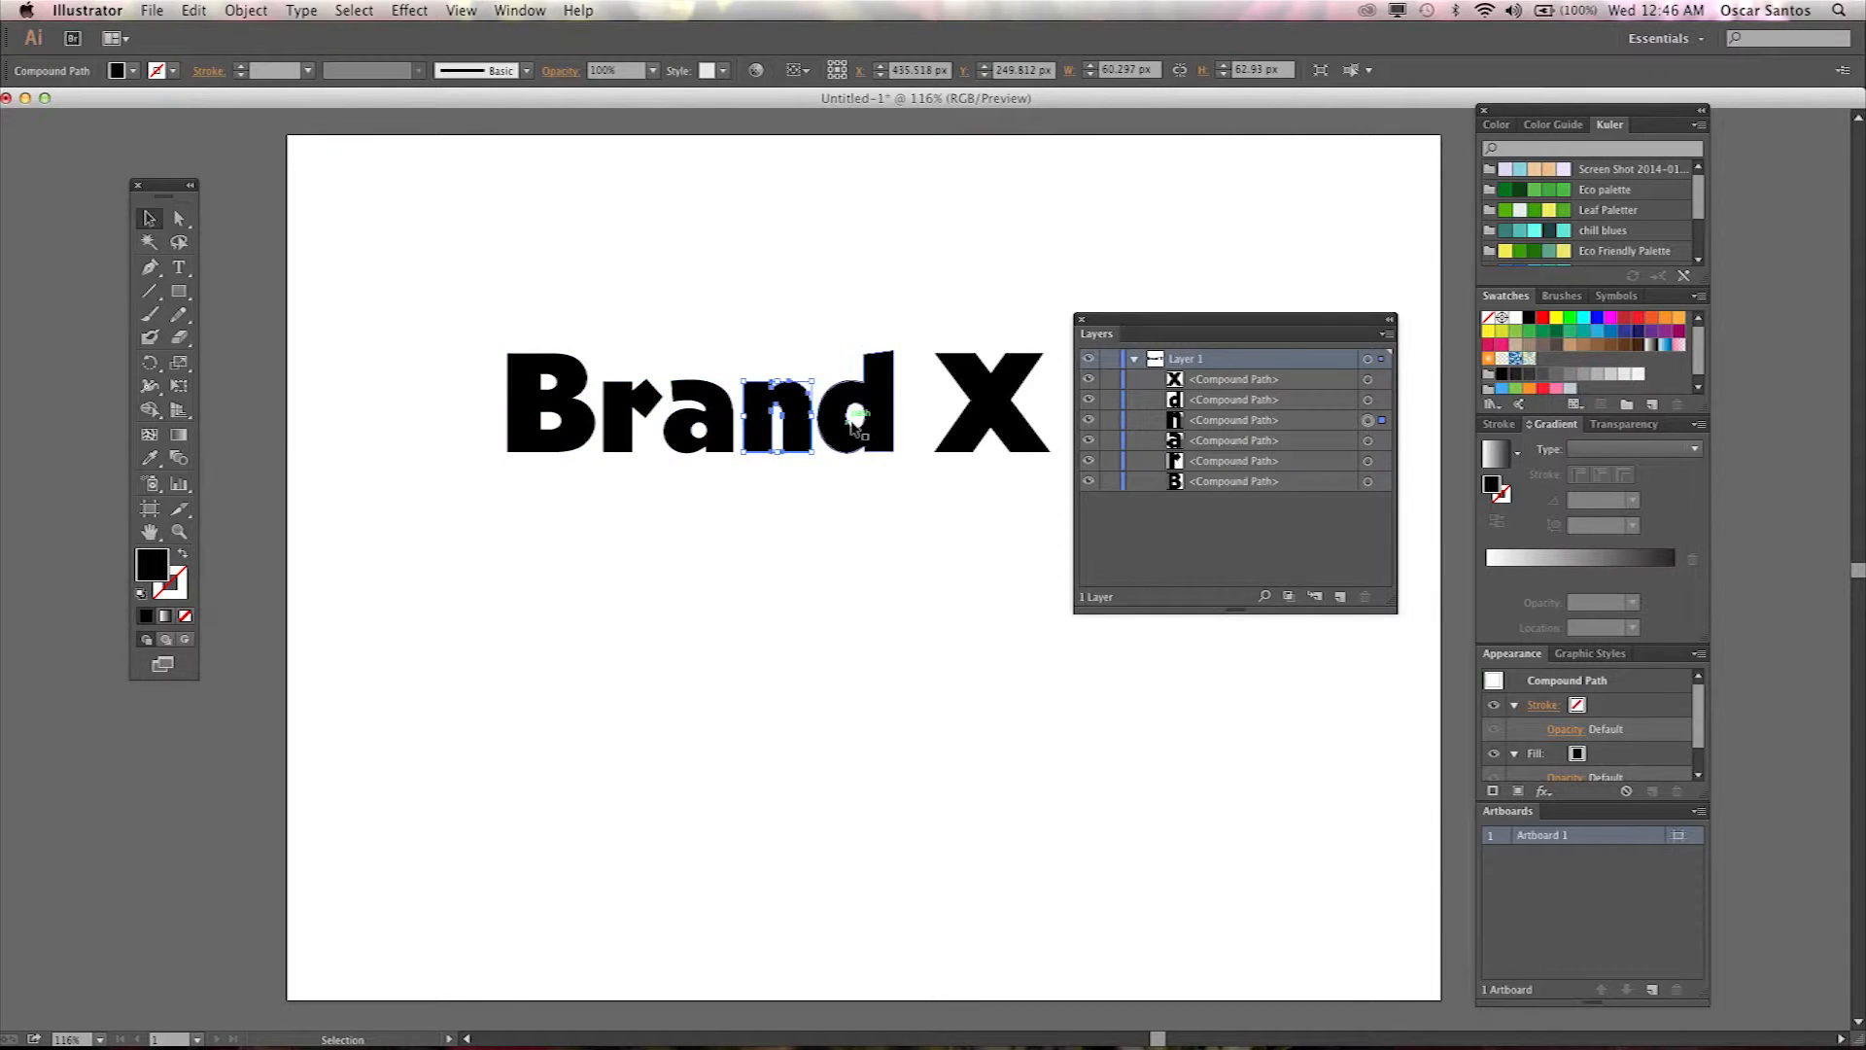
{"action": "left_click", "coordinate": [876, 416]}
{"action": "left_click", "coordinate": [978, 402]}
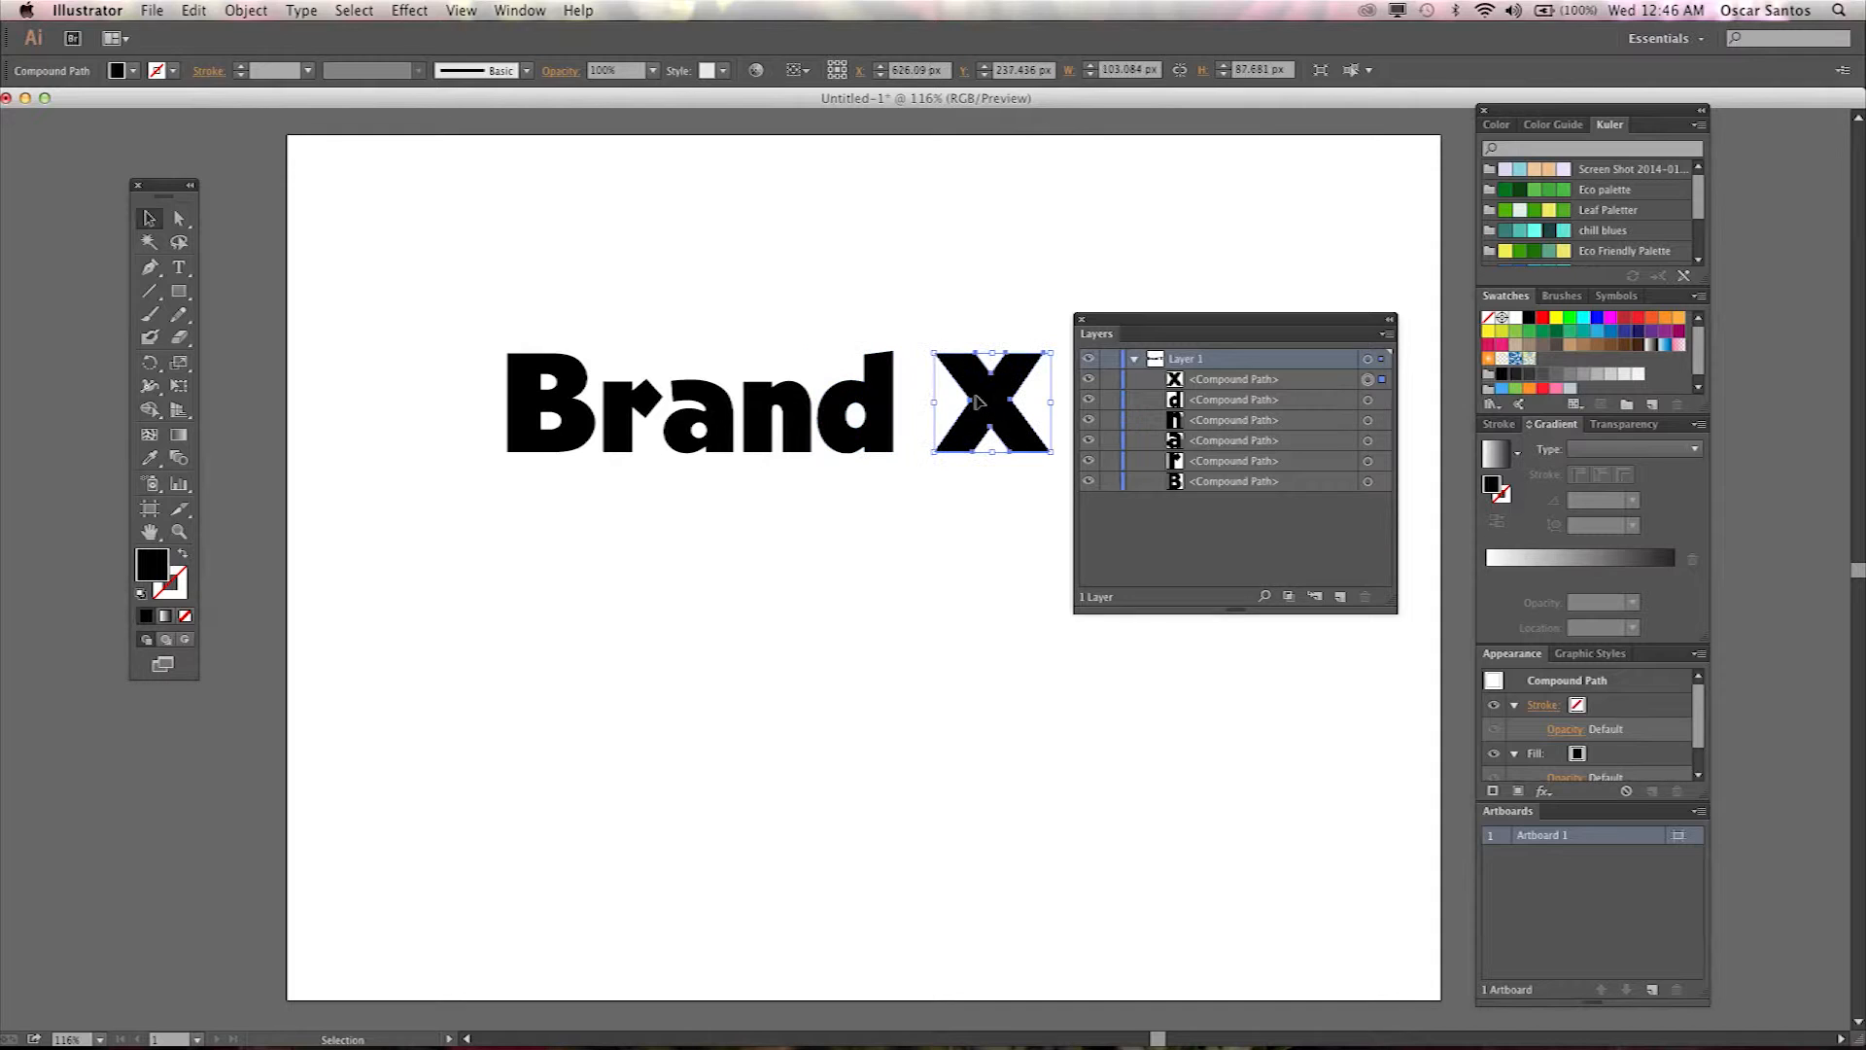
{"action": "left_click", "coordinate": [880, 420]}
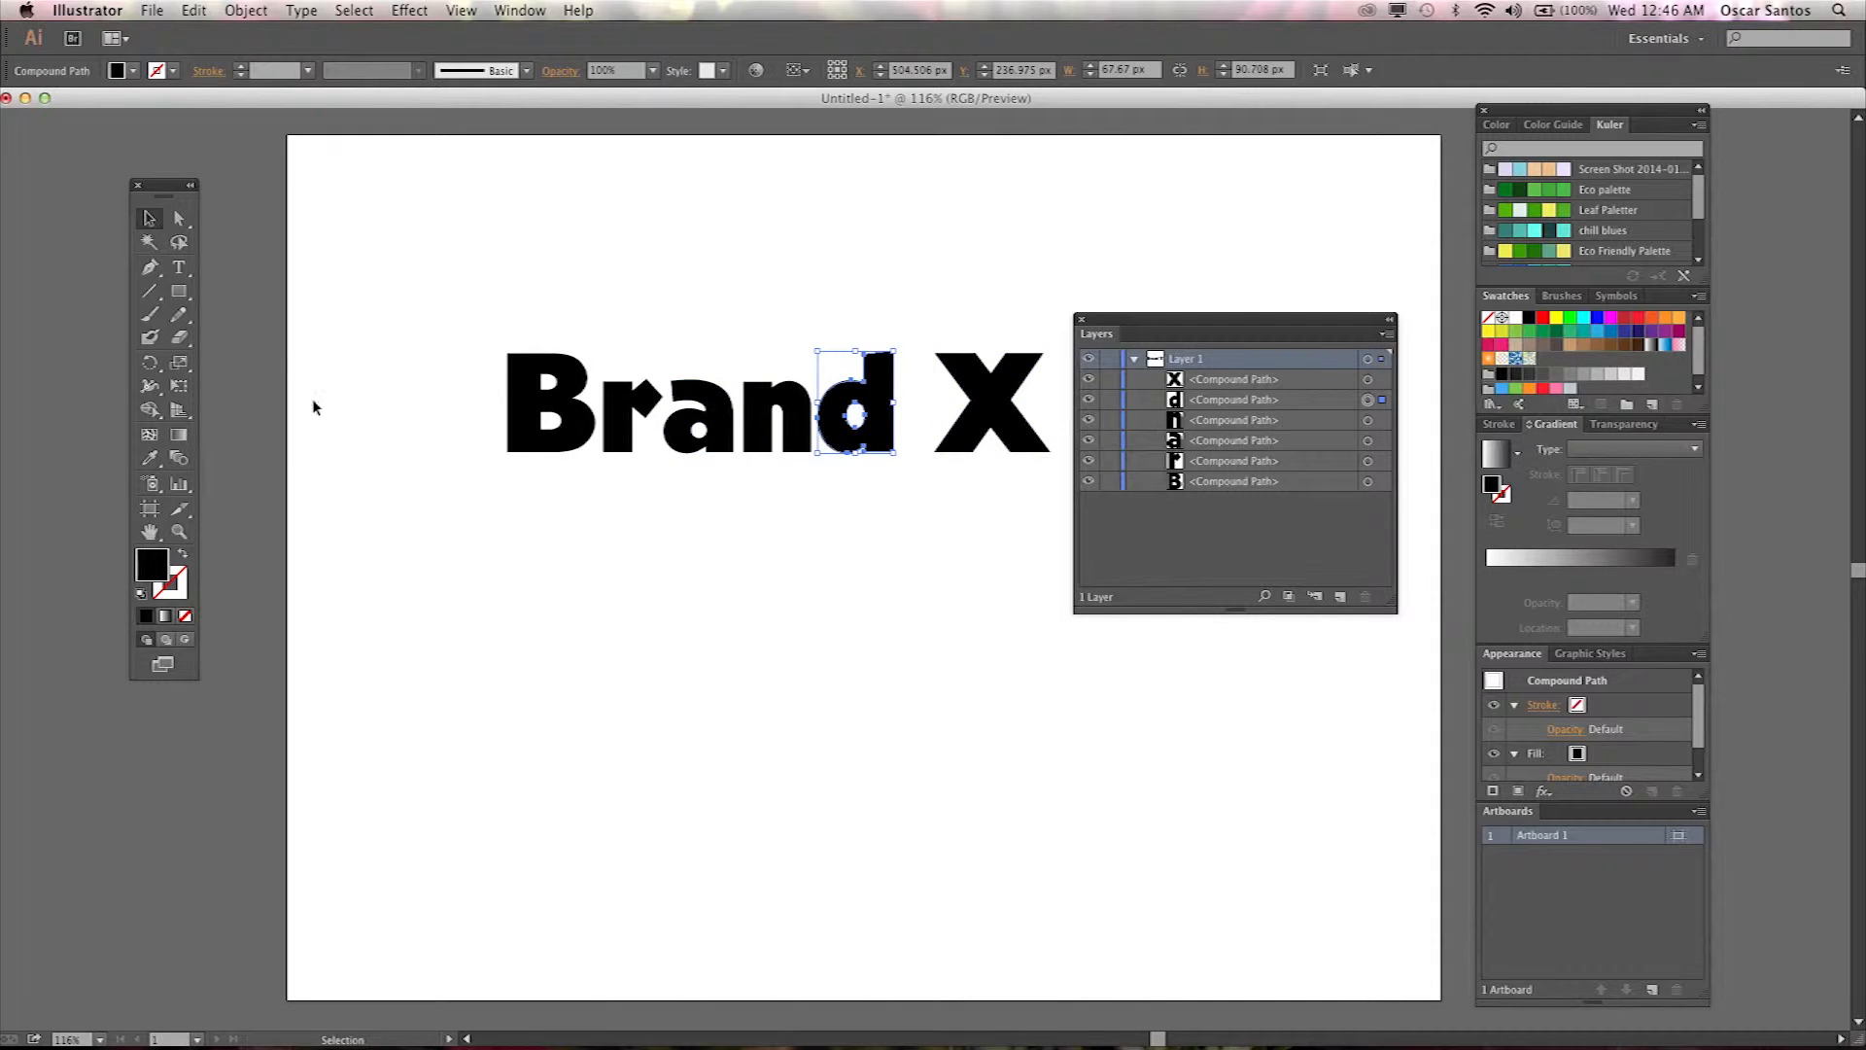
{"action": "left_click", "coordinate": [530, 443]}
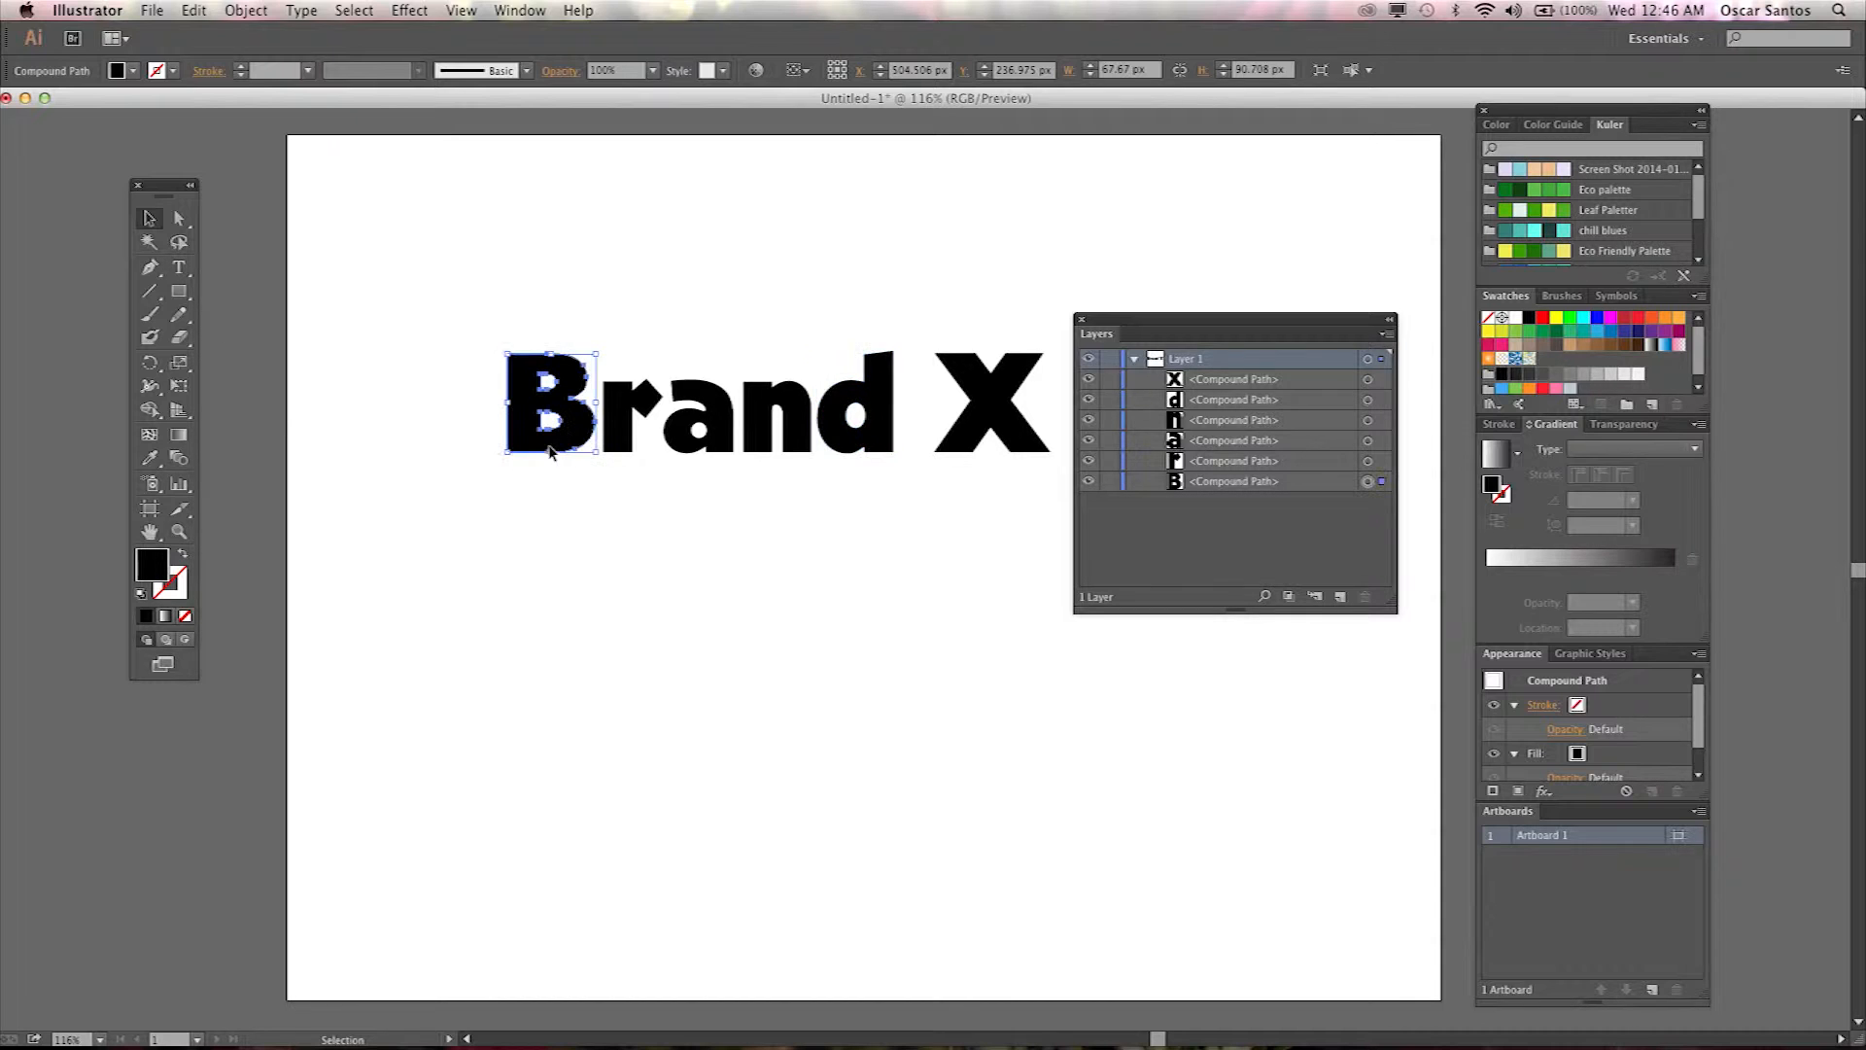
{"action": "left_click", "coordinate": [669, 493]}
Select all the letter outlines, fill them with a gradient and float the Gradient panel beside them.
{"action": "left_click_drag", "start_coordinate": [447, 351], "coordinate": [1036, 465]}
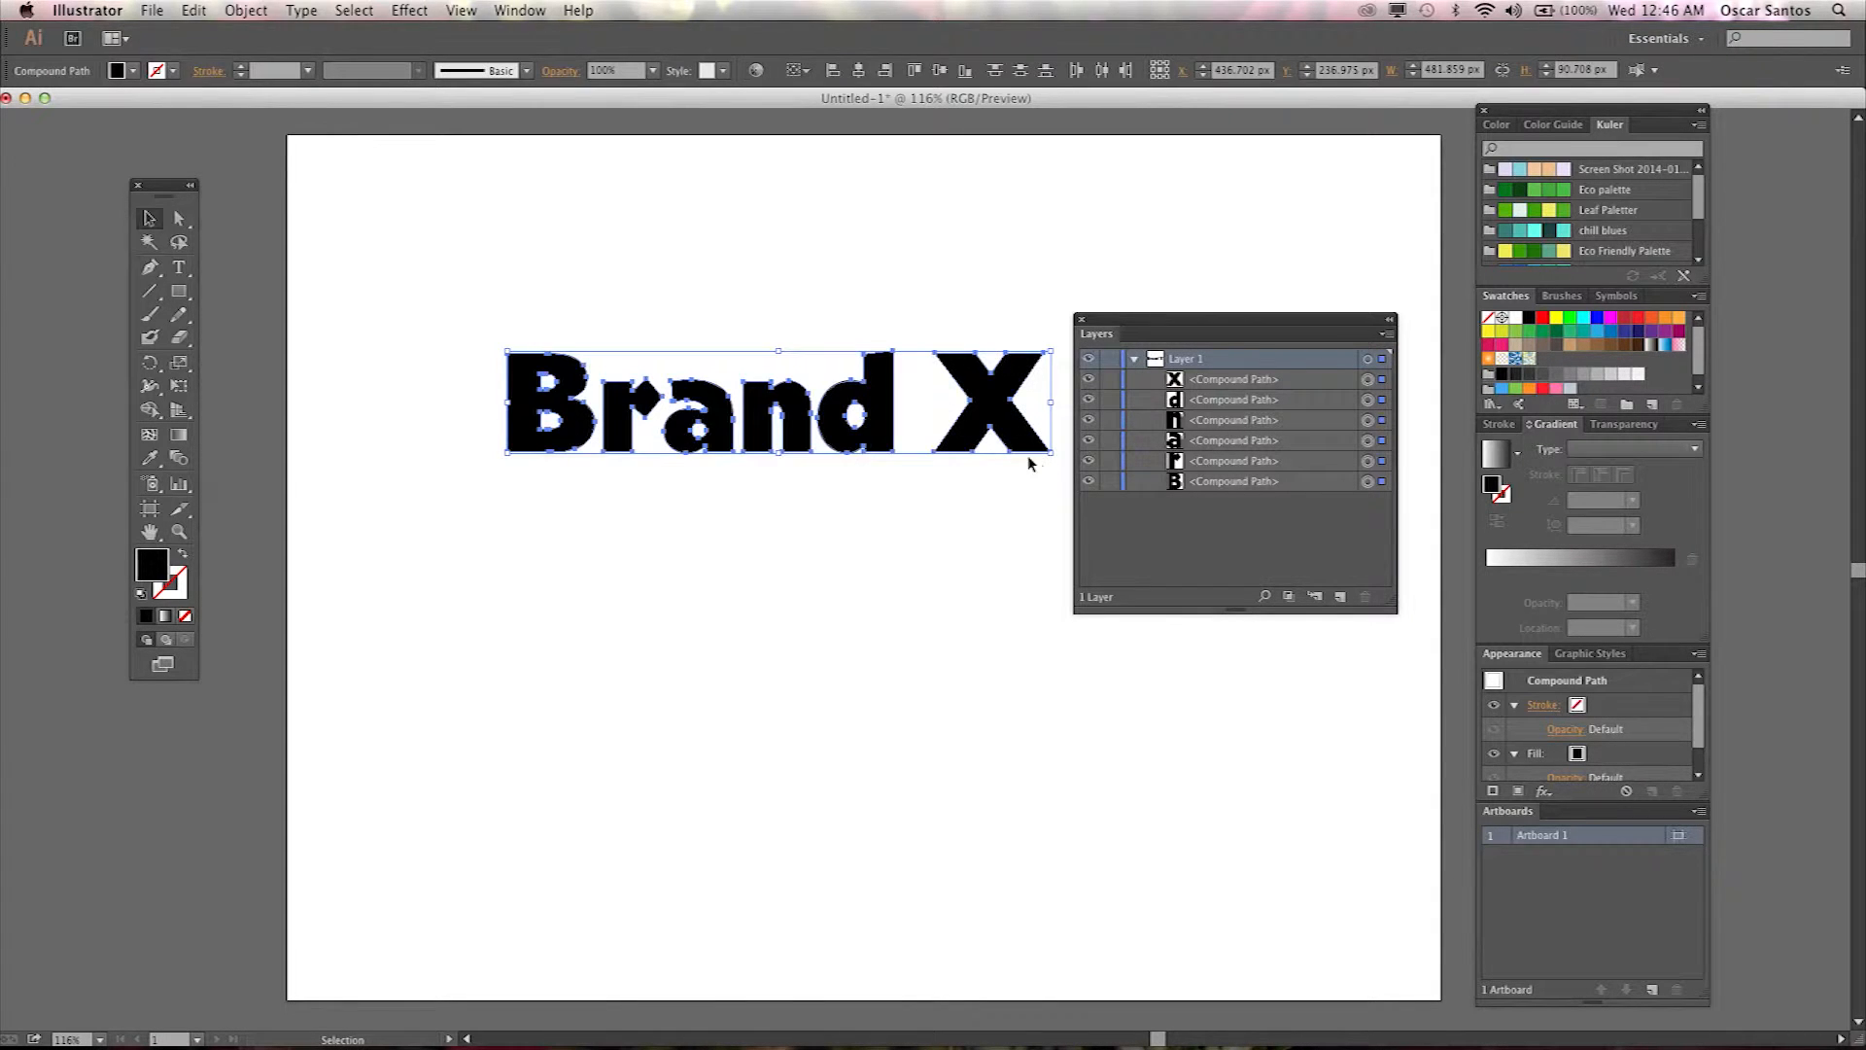
{"action": "left_click", "coordinate": [166, 617]}
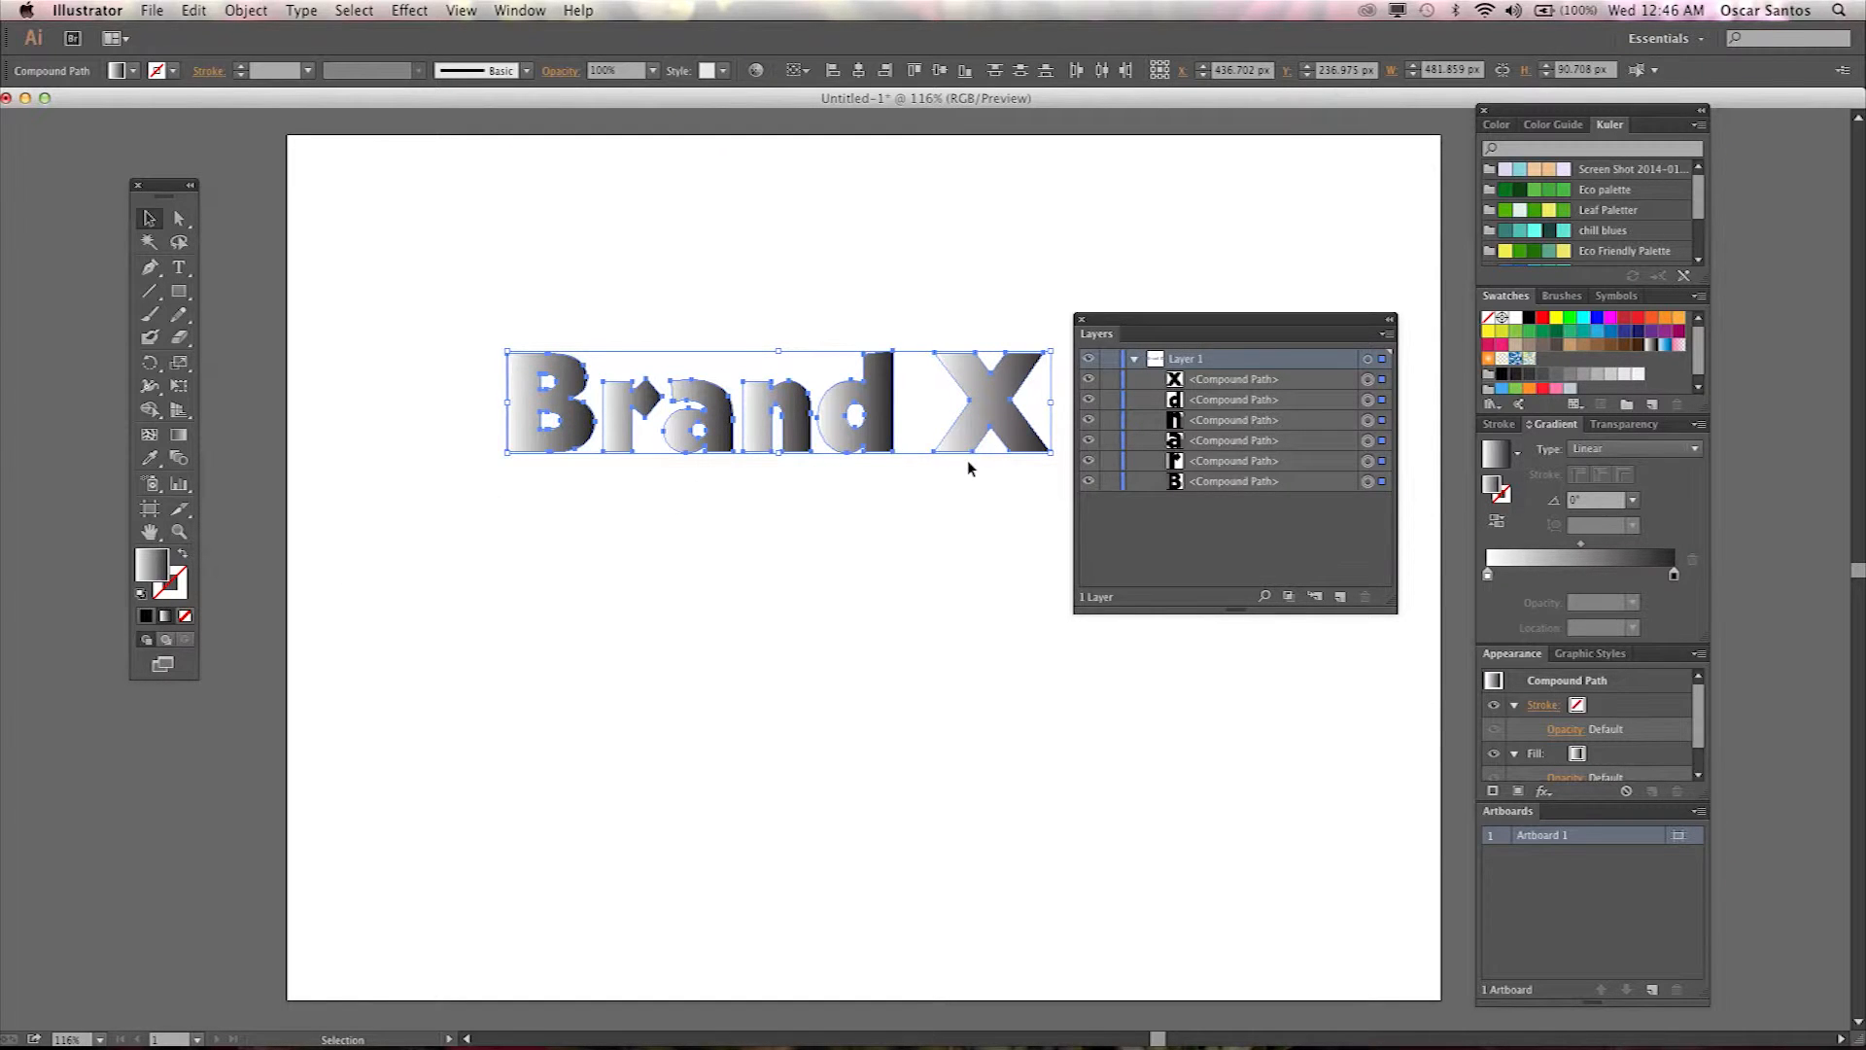
{"action": "left_click", "coordinate": [1084, 324]}
{"action": "left_click_drag", "start_coordinate": [1555, 424], "coordinate": [1112, 306]}
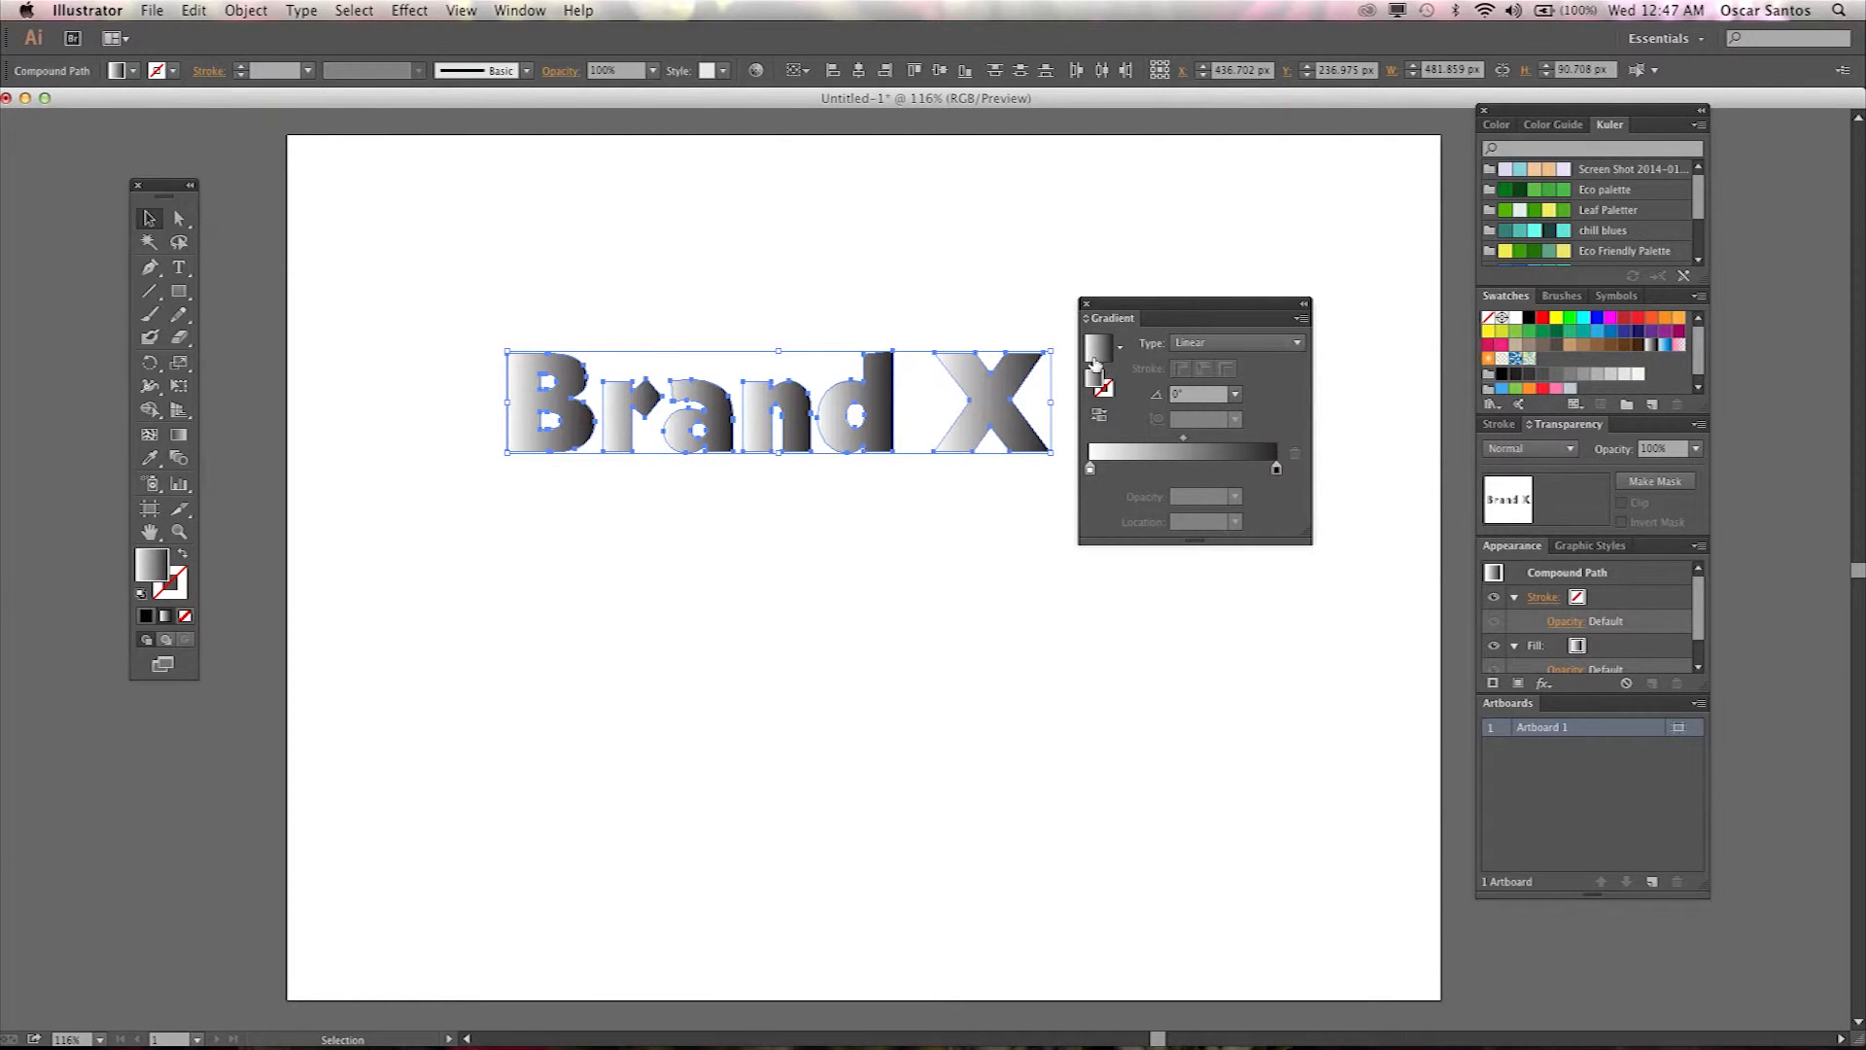
Try the Sky gradient preset on the letters, then switch back to the white-to-black gradient preset.
{"action": "left_click", "coordinate": [1121, 348]}
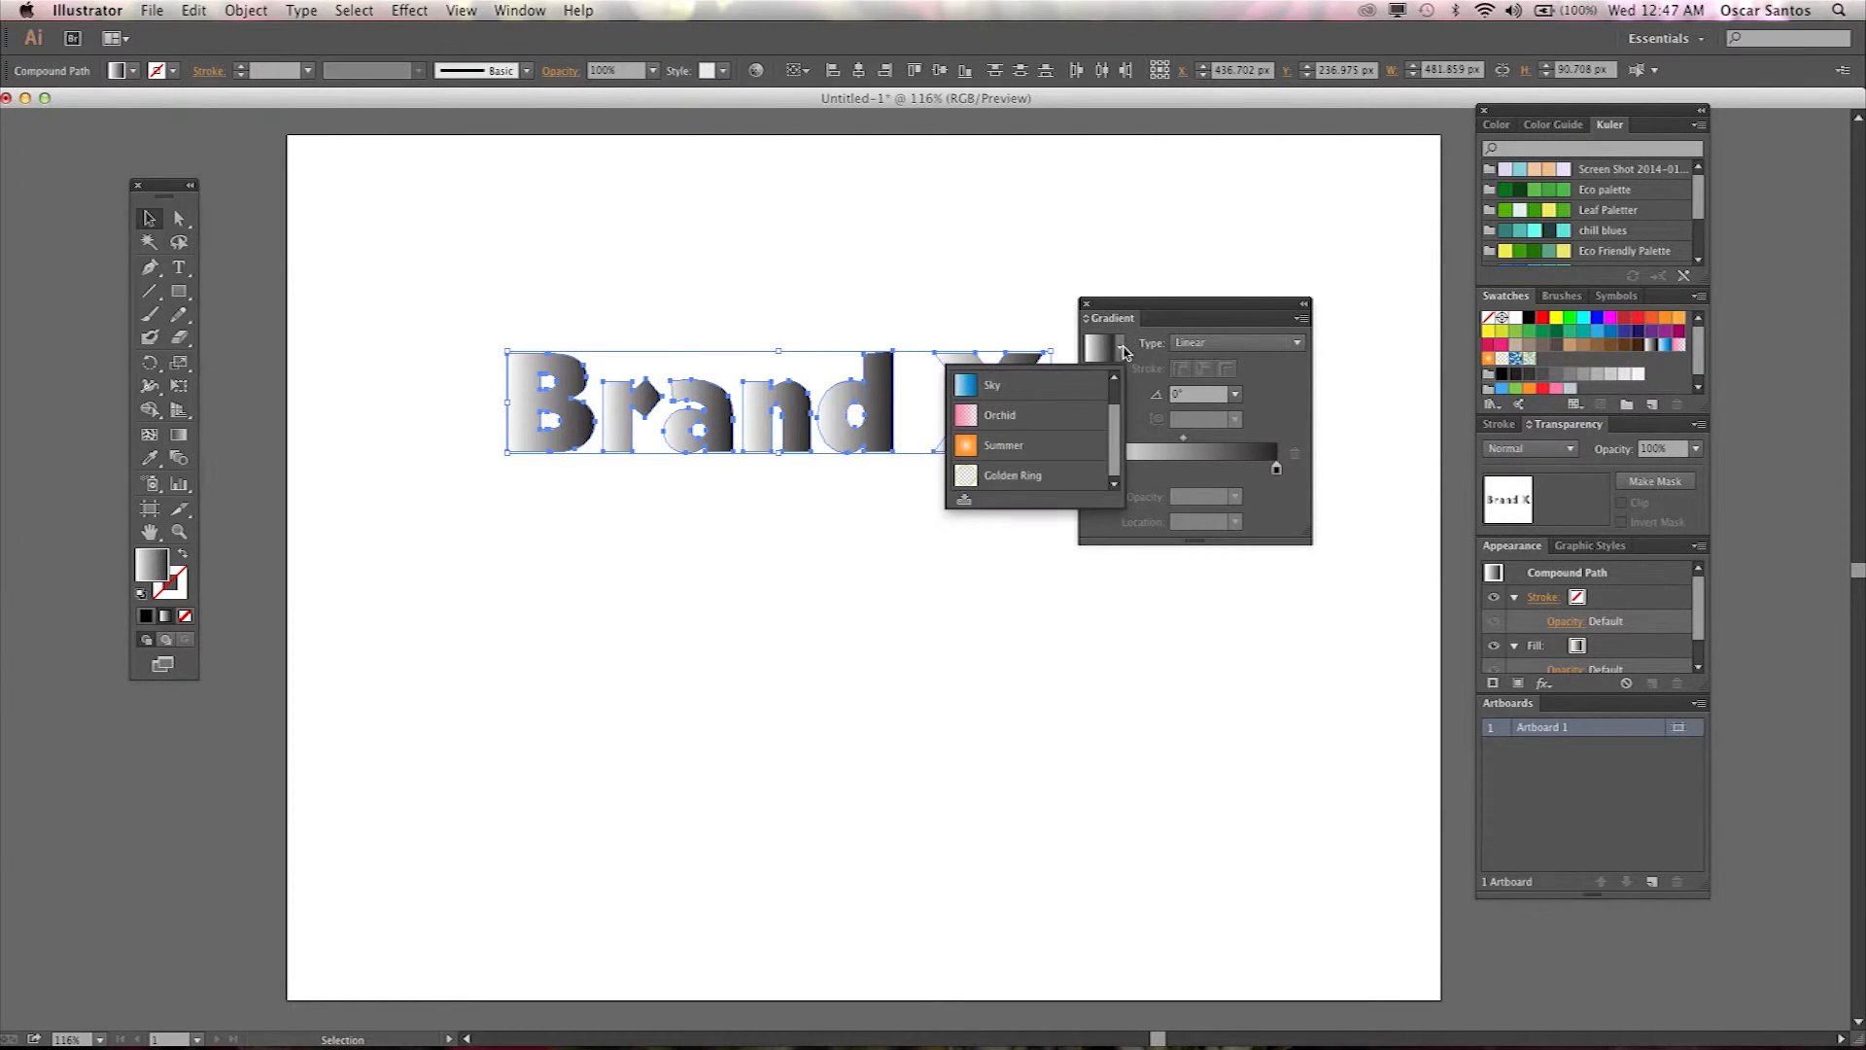
{"action": "left_click", "coordinate": [1028, 390]}
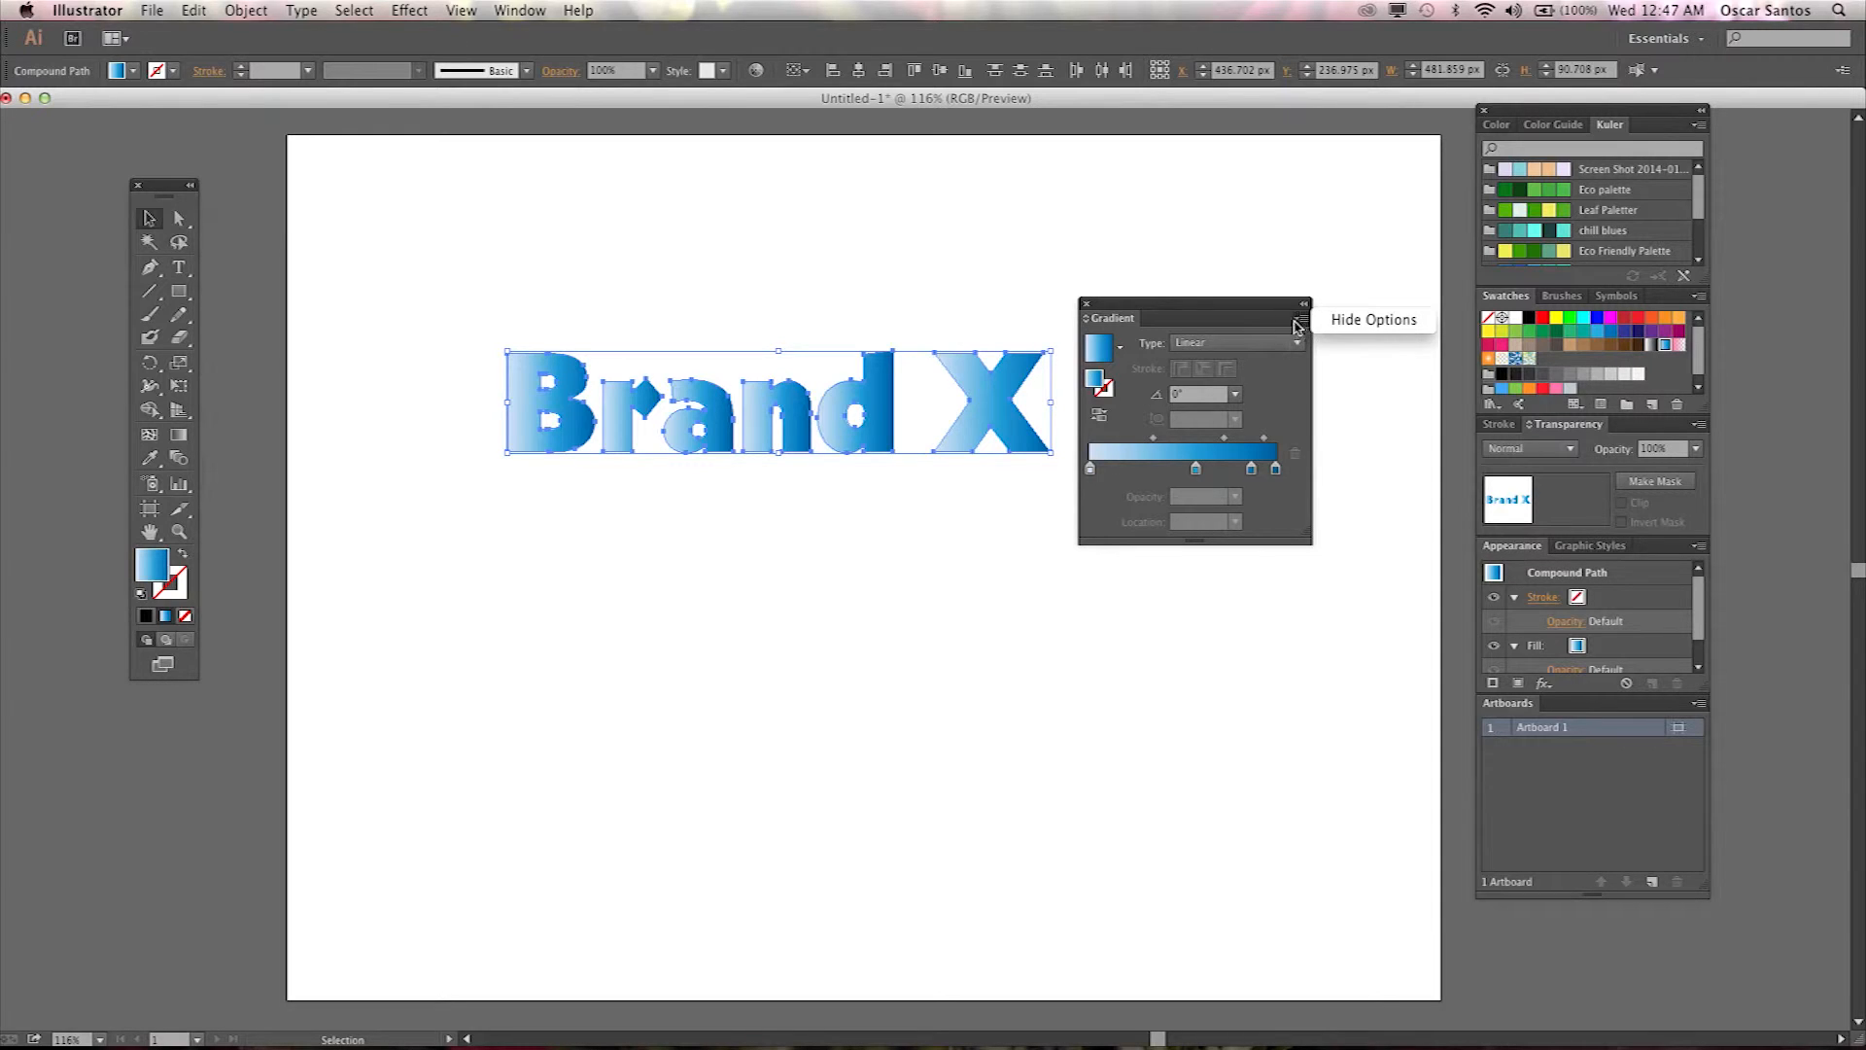
{"action": "left_click", "coordinate": [1120, 348]}
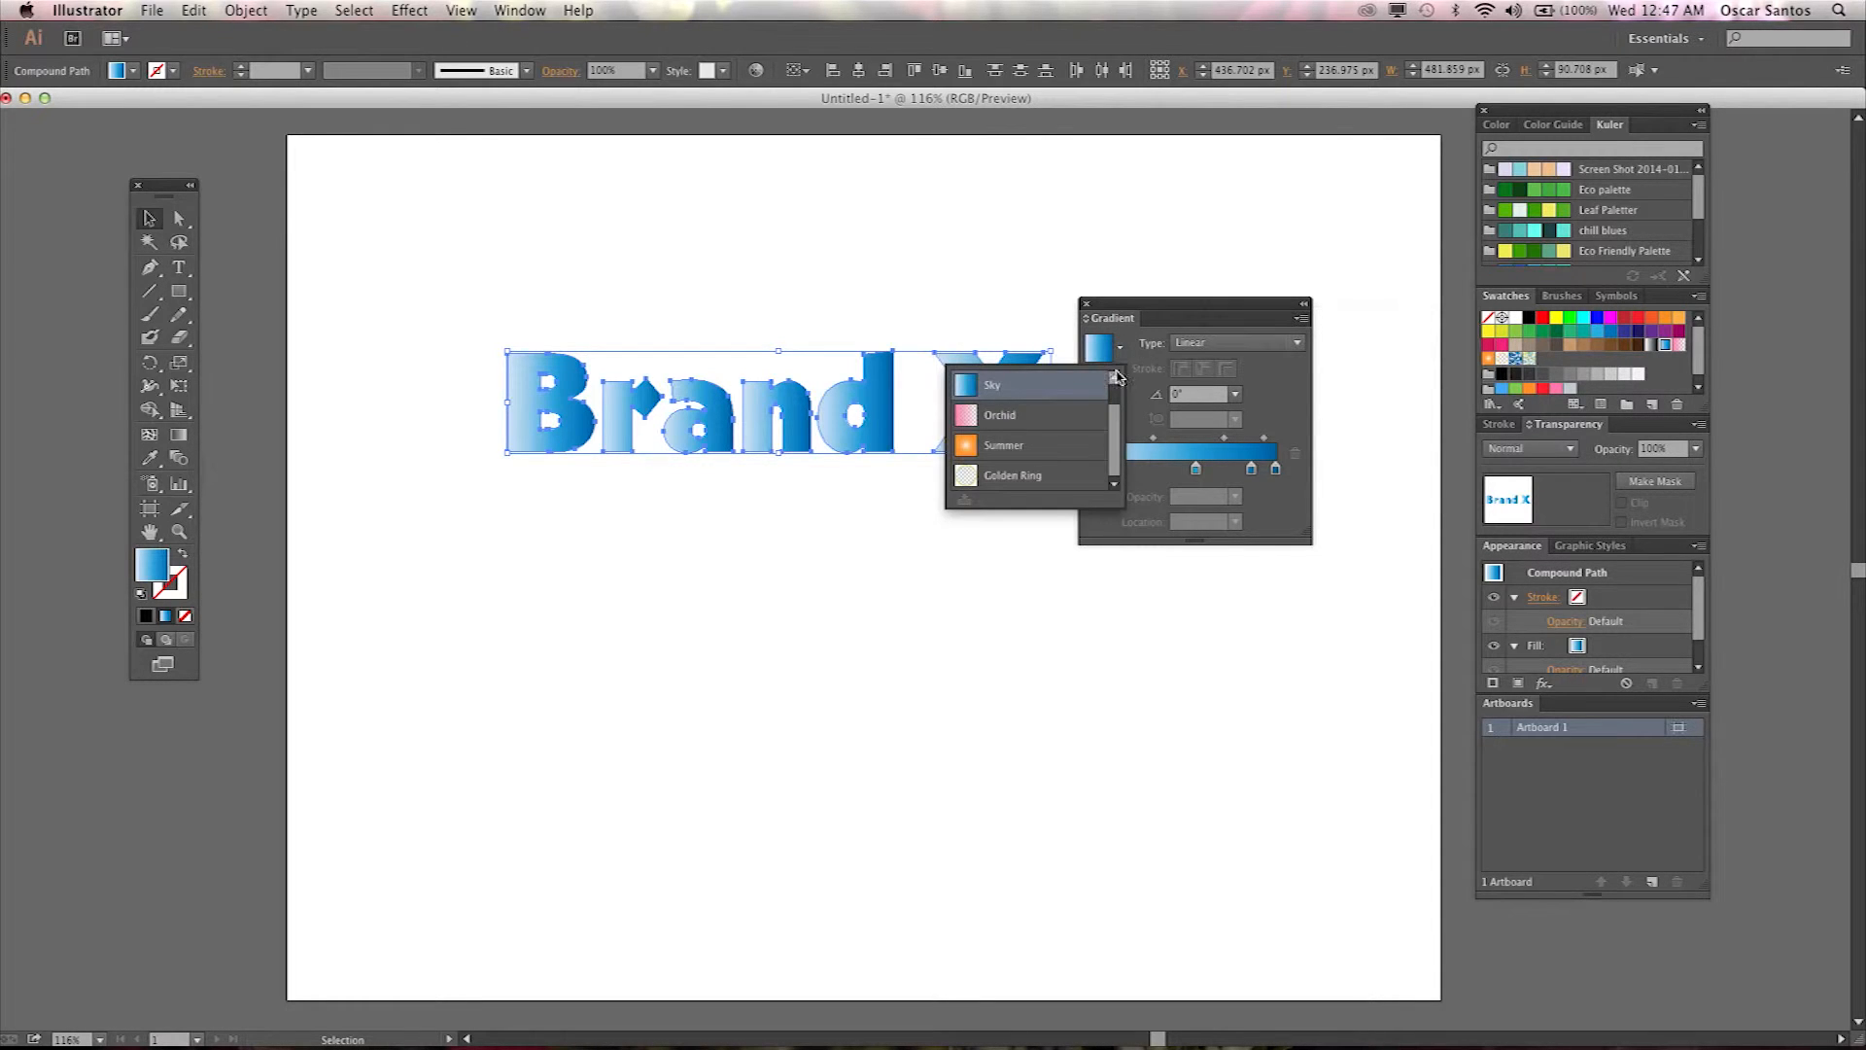
{"action": "left_click_drag", "start_coordinate": [1117, 379], "coordinate": [1118, 478]}
{"action": "left_click", "coordinate": [1122, 350]}
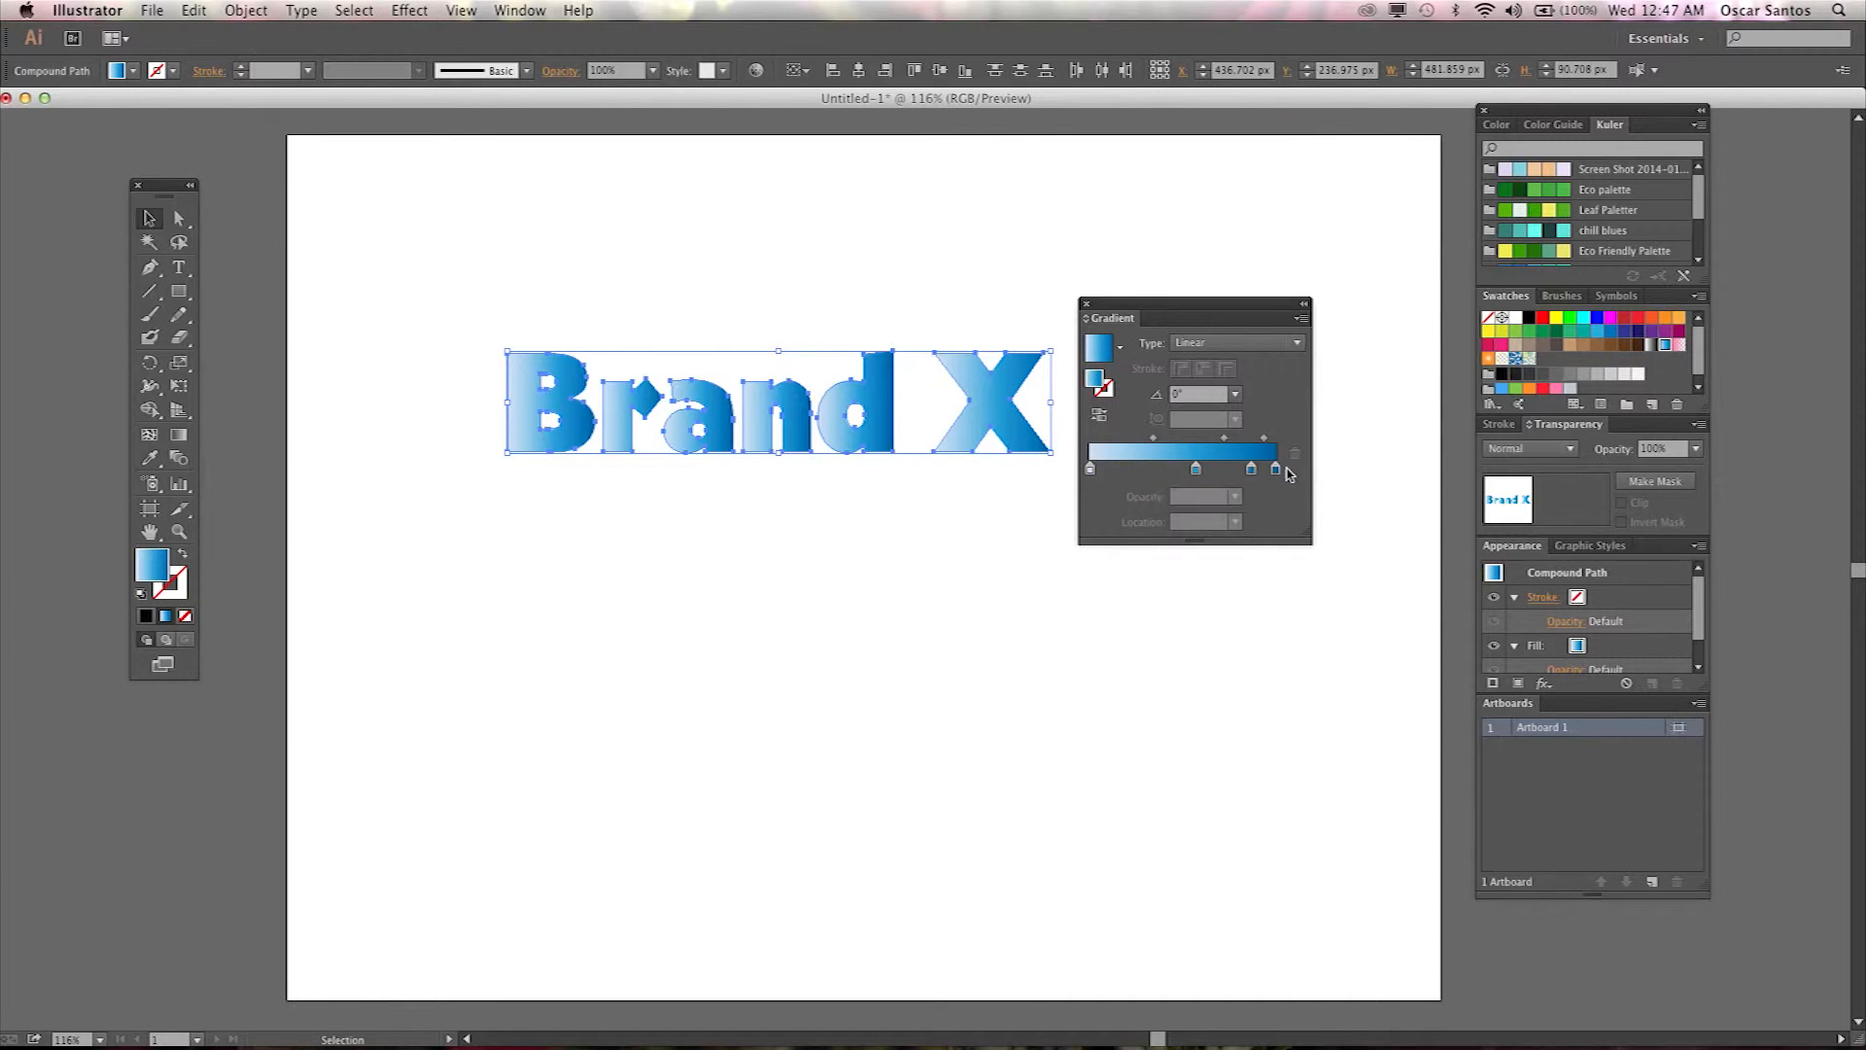
{"action": "left_click", "coordinate": [1121, 347]}
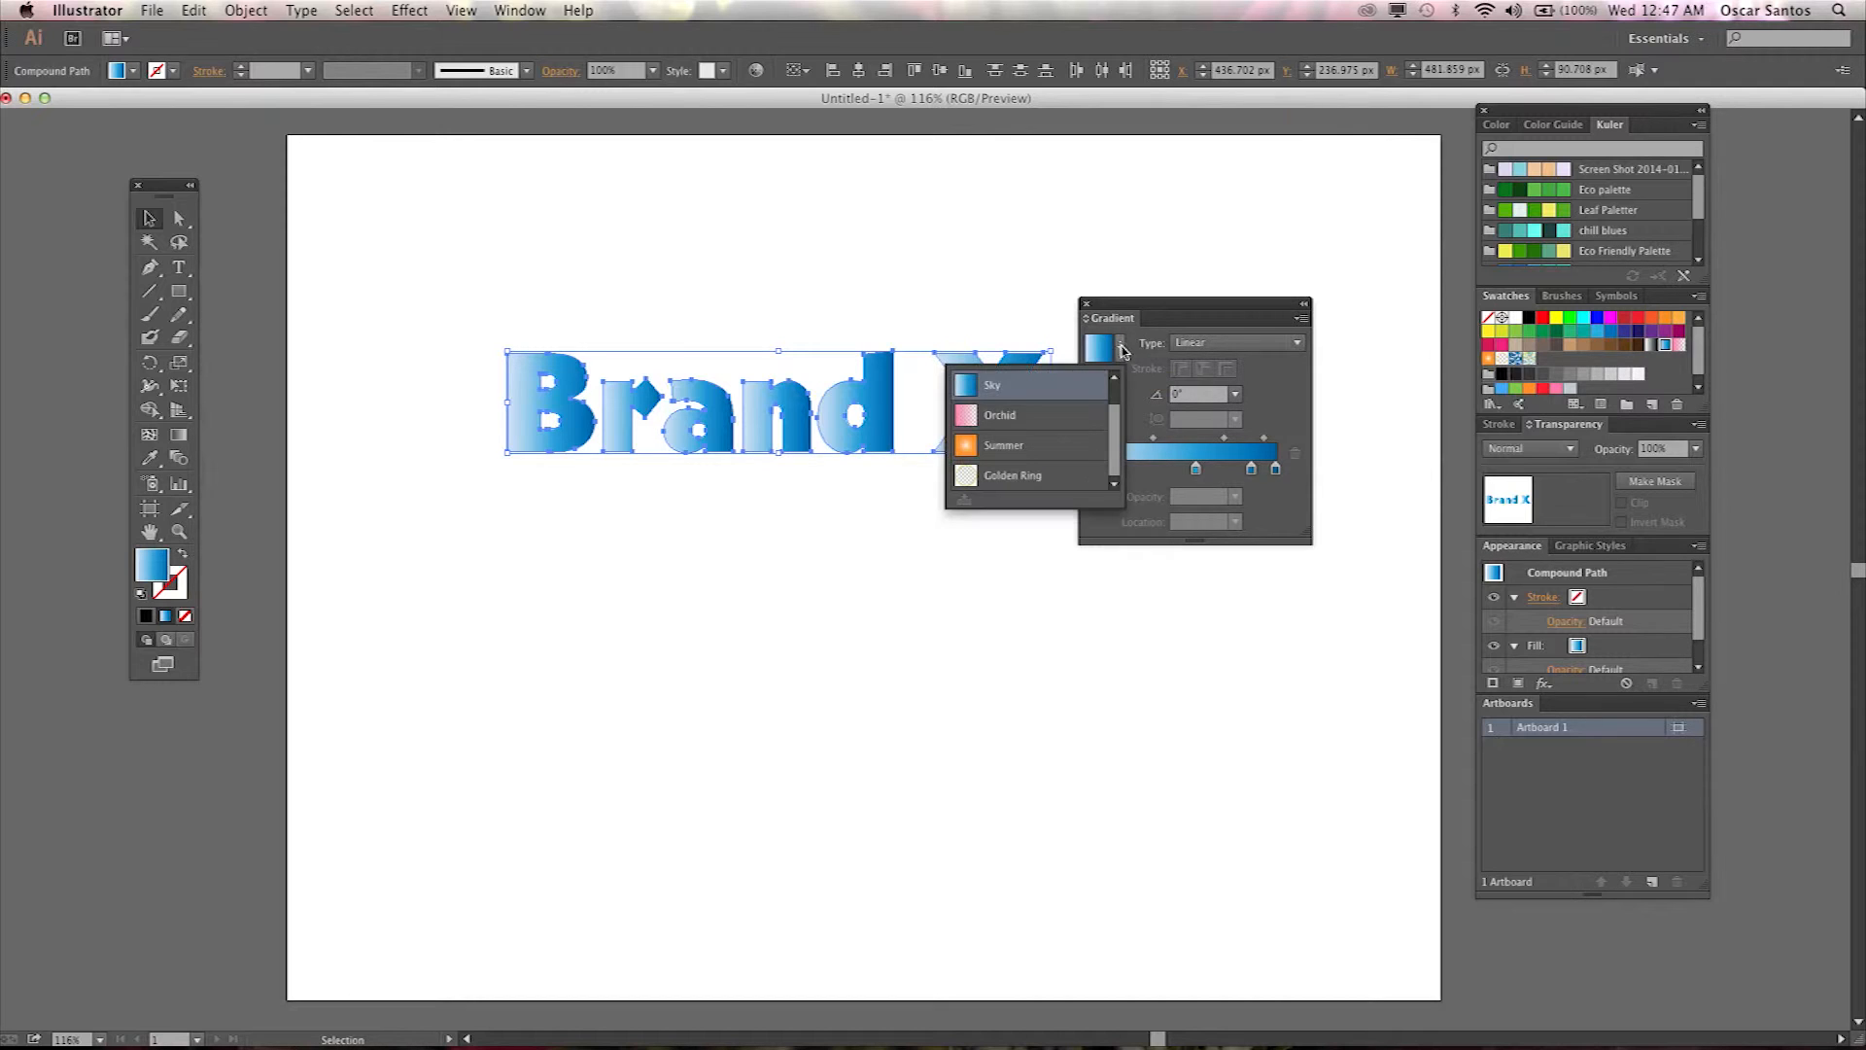
{"action": "left_click", "coordinate": [1061, 399]}
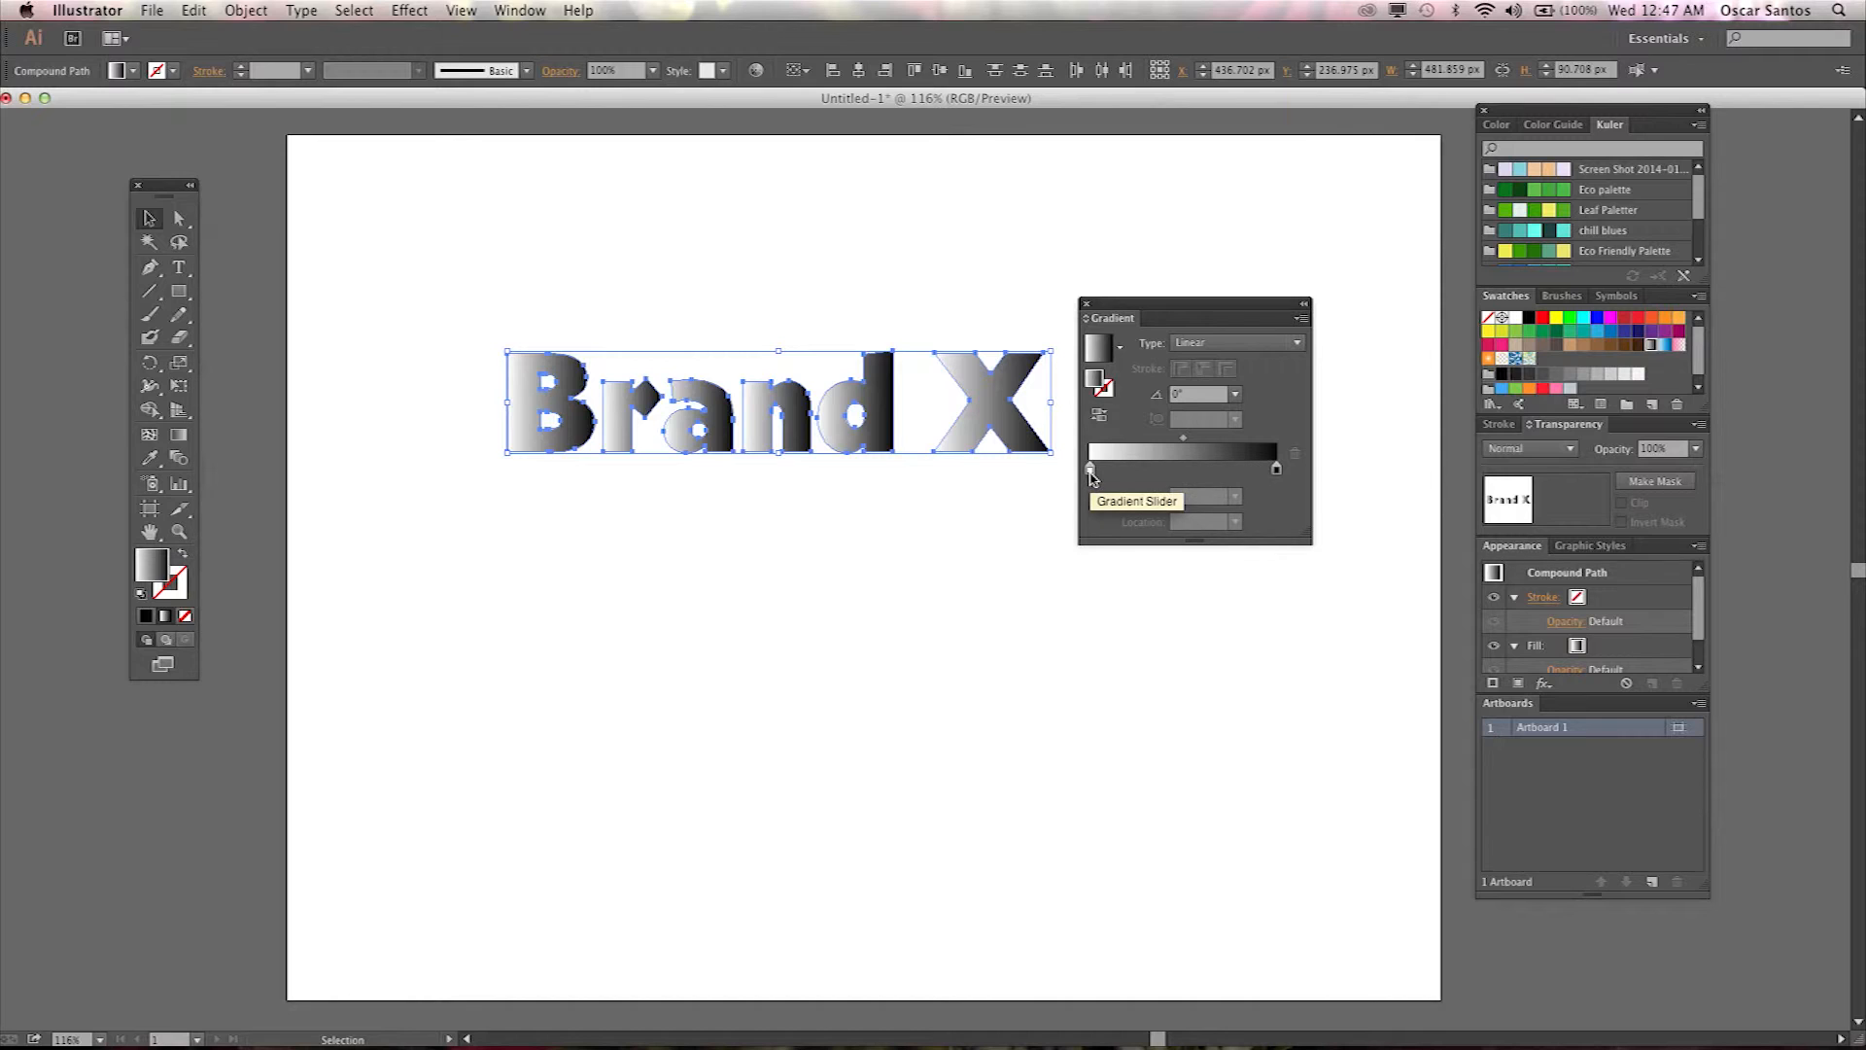
Set both stops of the letters' gradient to RGB Cyan.
{"action": "double_click", "coordinate": [1090, 471]}
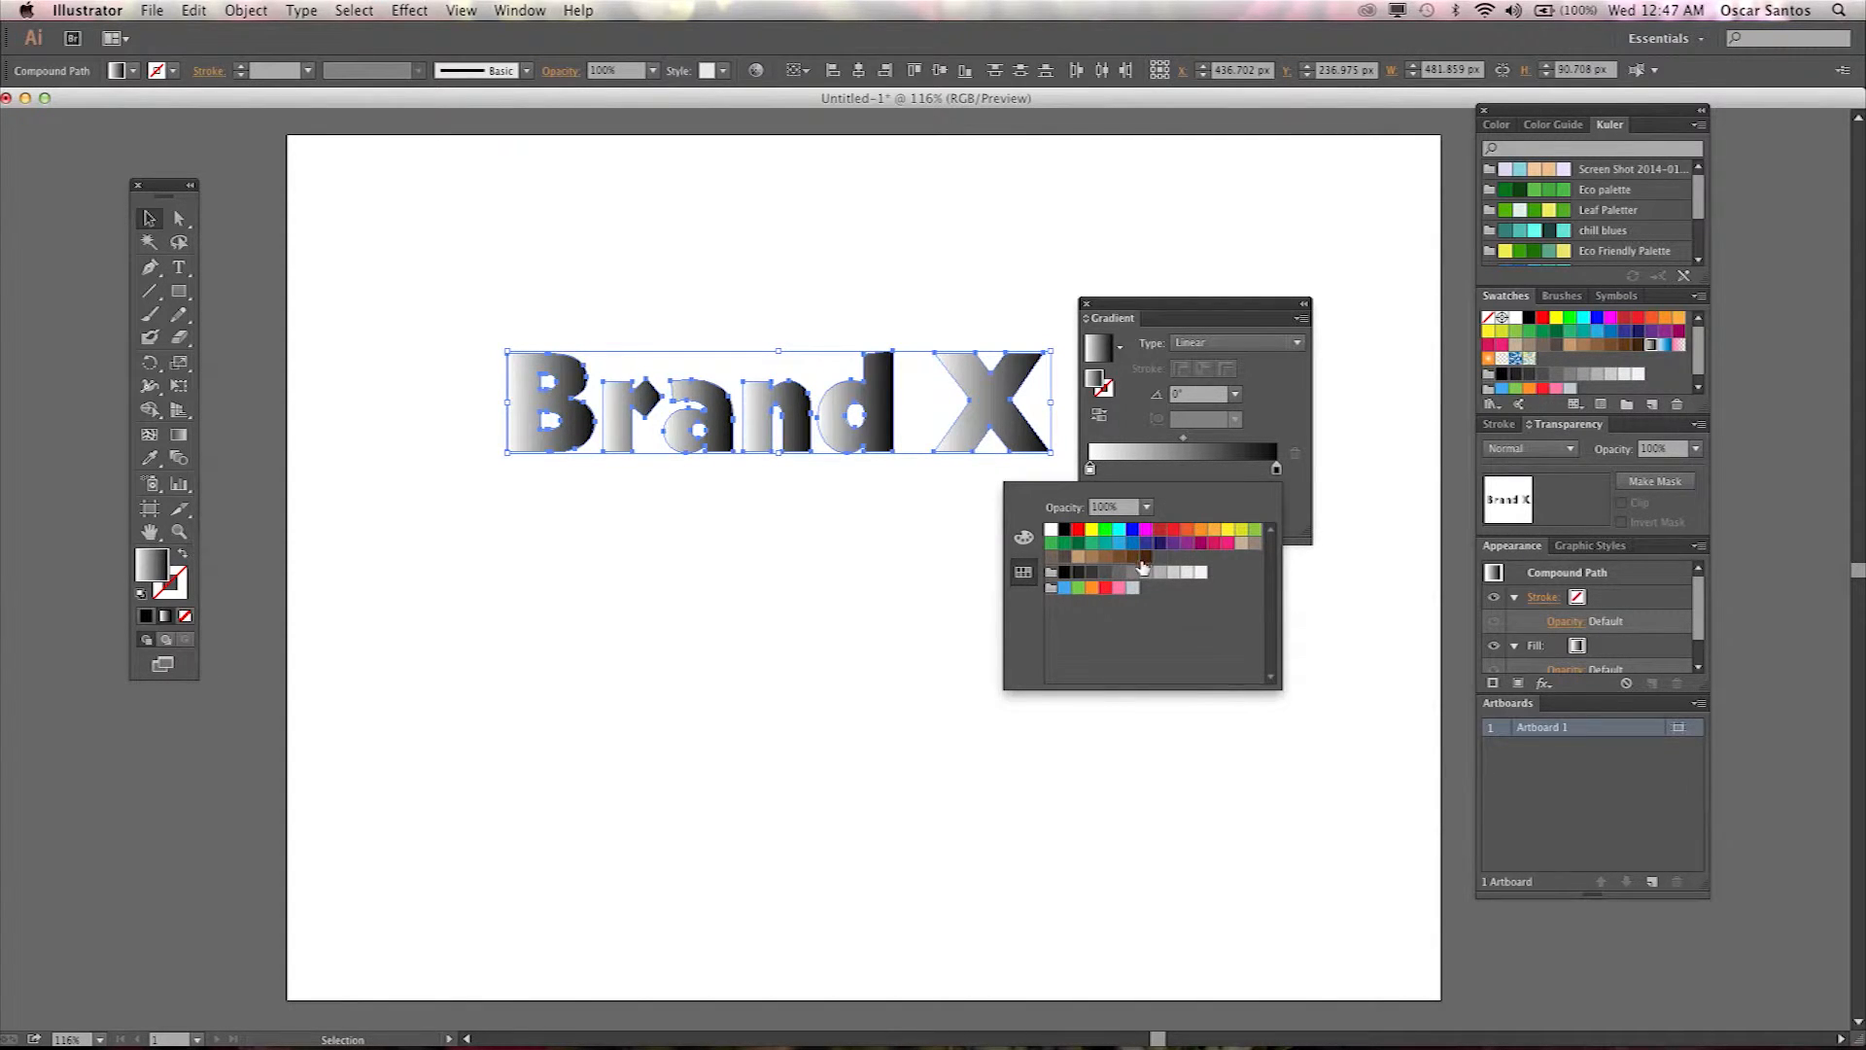
{"action": "left_click", "coordinate": [1118, 530]}
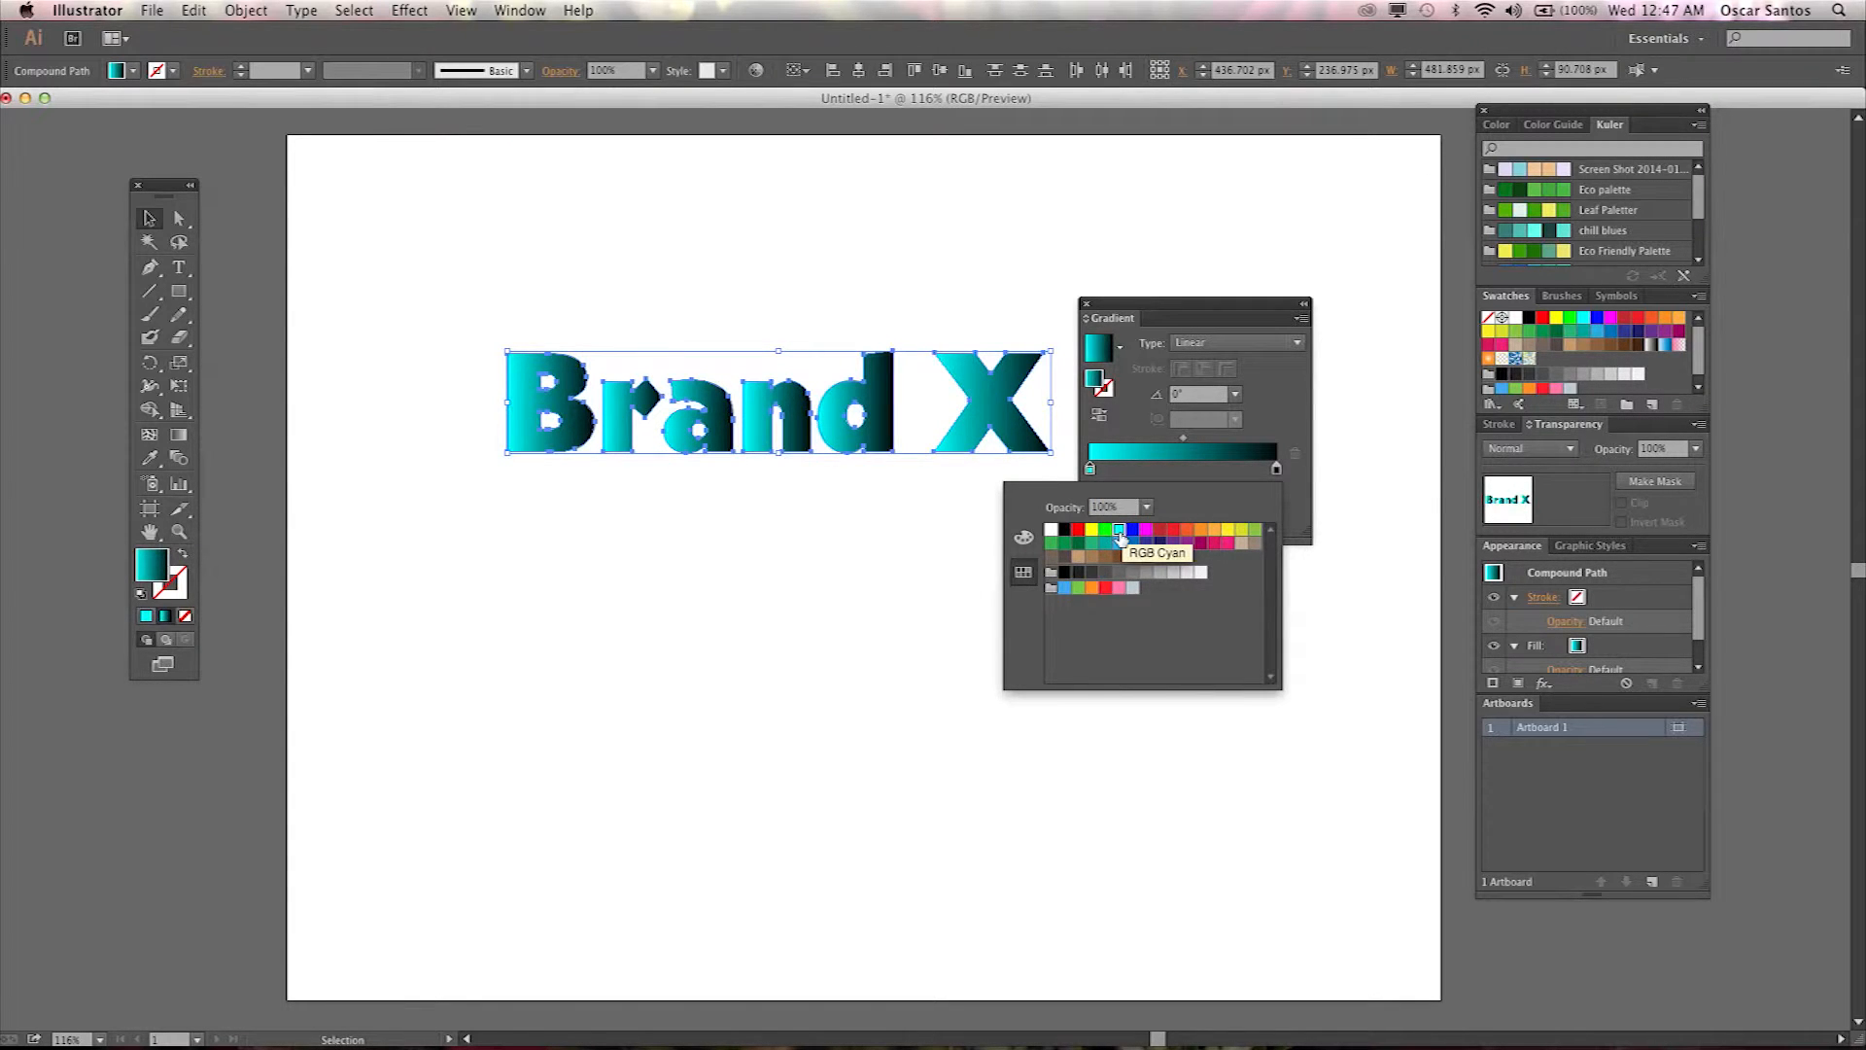
{"action": "double_click", "coordinate": [1276, 473]}
{"action": "left_click", "coordinate": [1121, 532]}
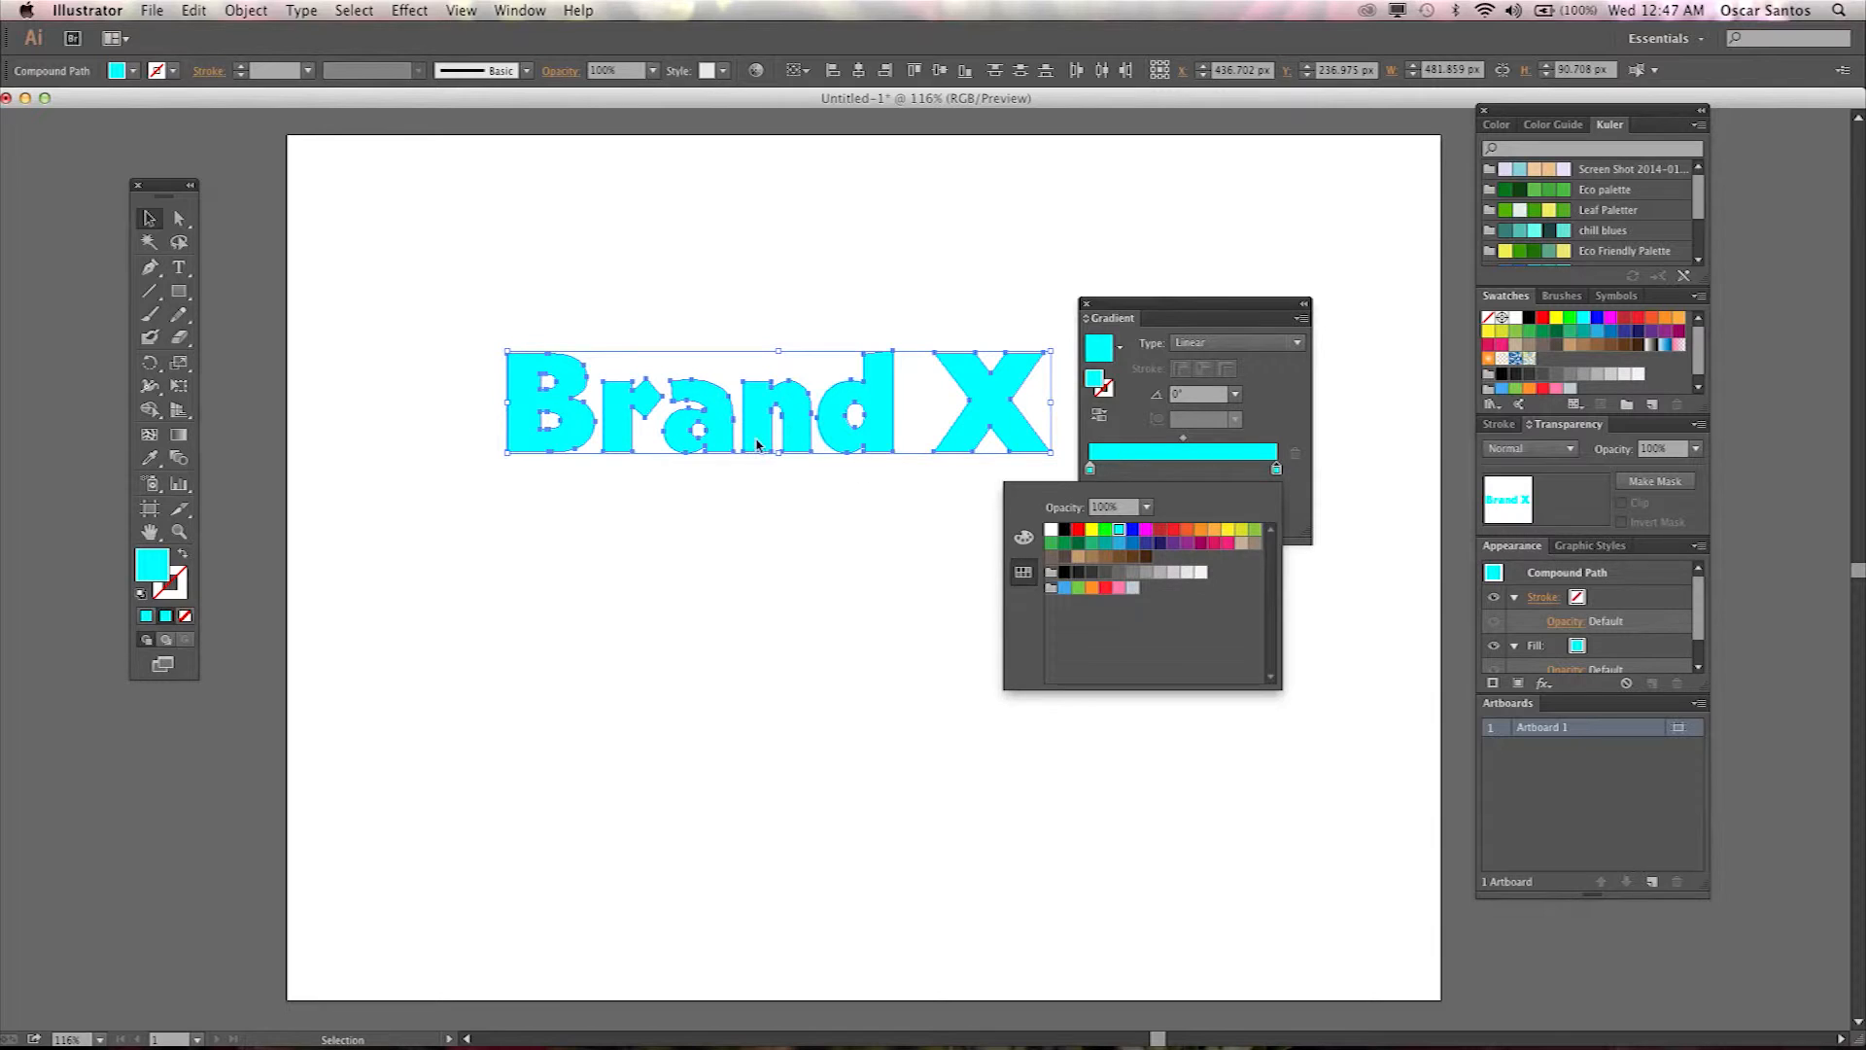
Switch the right gradient stop's colour to HSB and lower its brightness to about 73%.
{"action": "left_click", "coordinate": [1157, 461]}
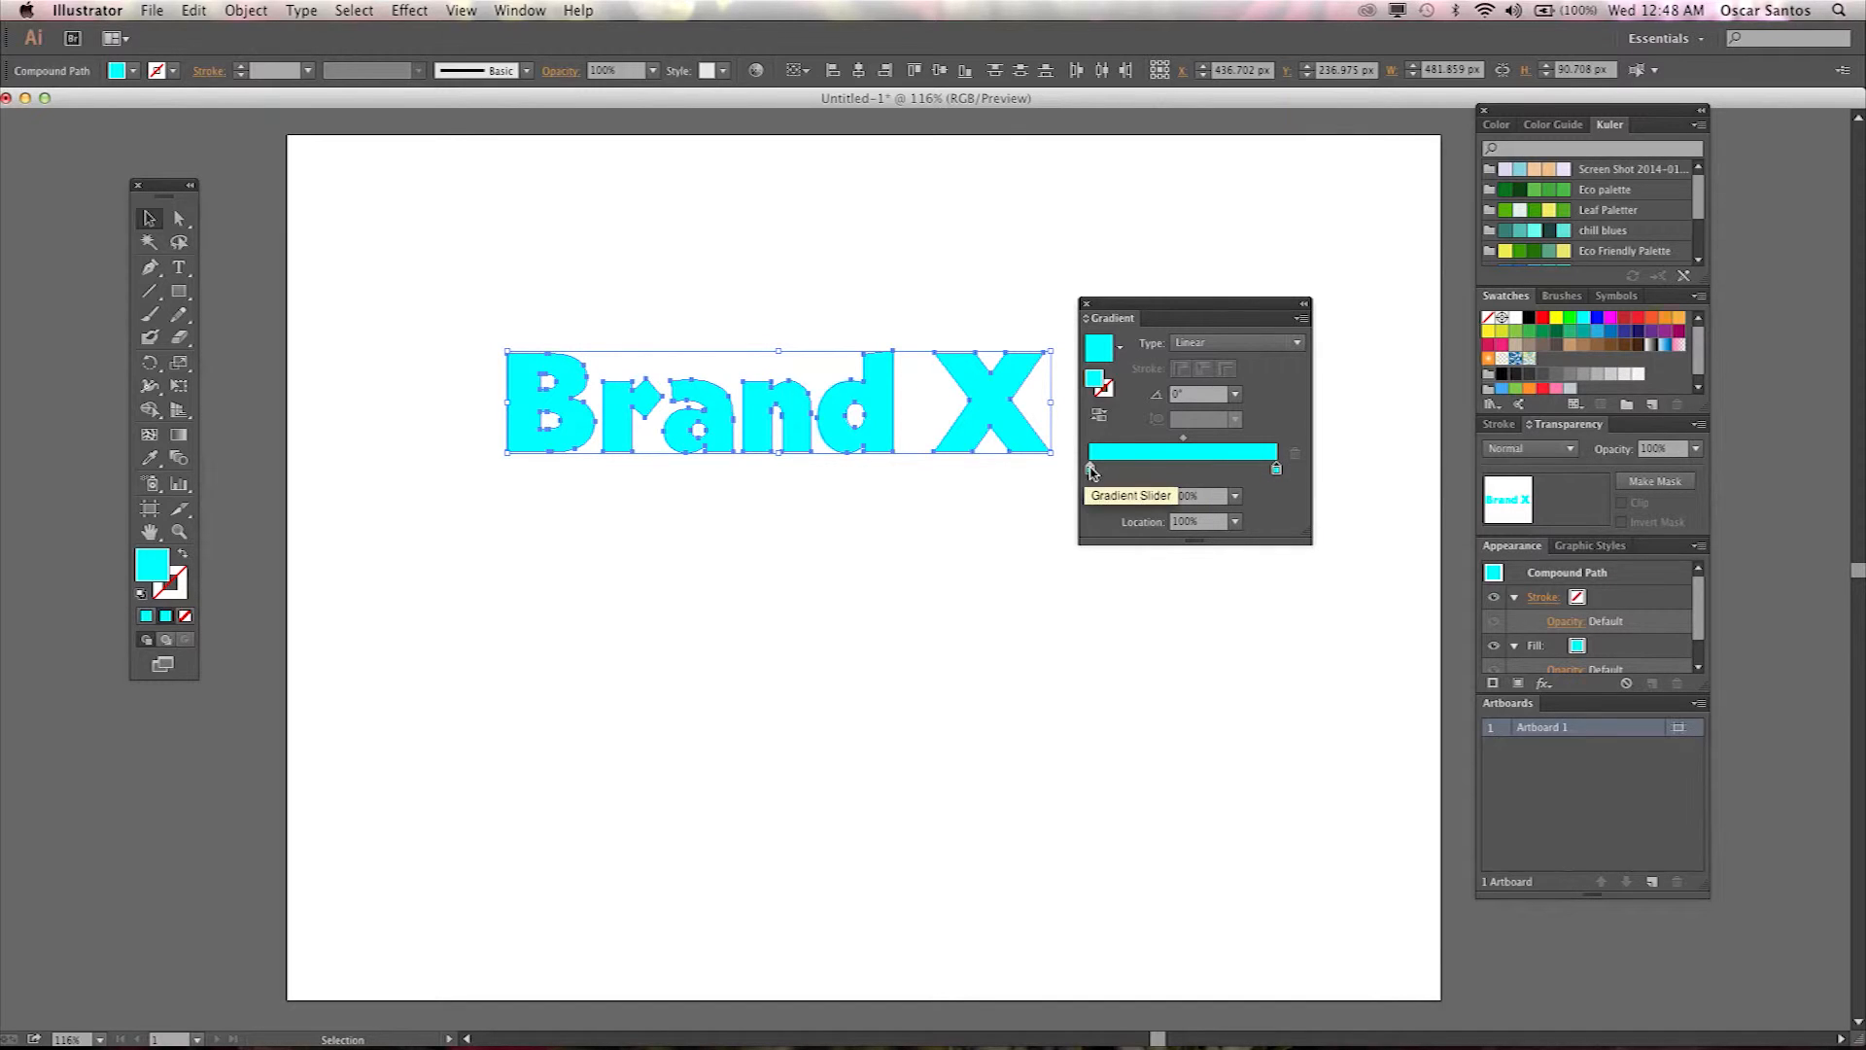
{"action": "double_click", "coordinate": [1277, 470]}
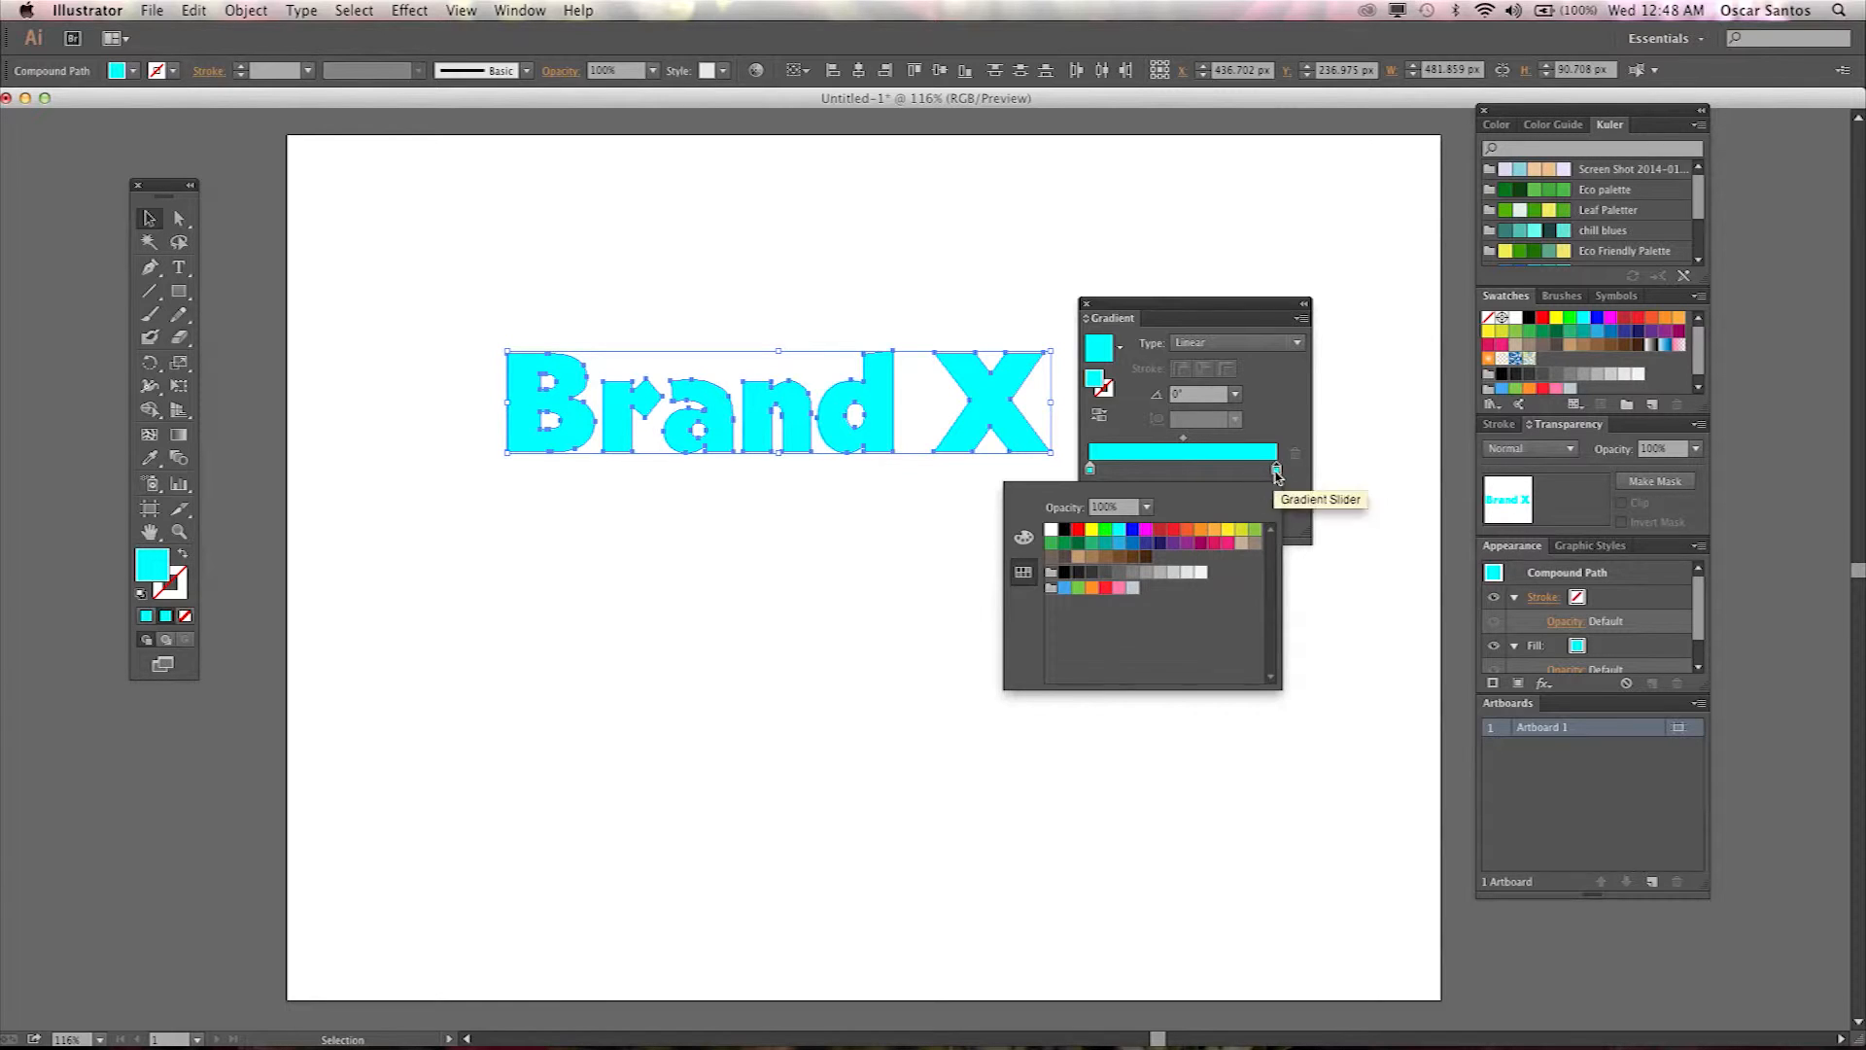
{"action": "left_click", "coordinate": [1026, 541]}
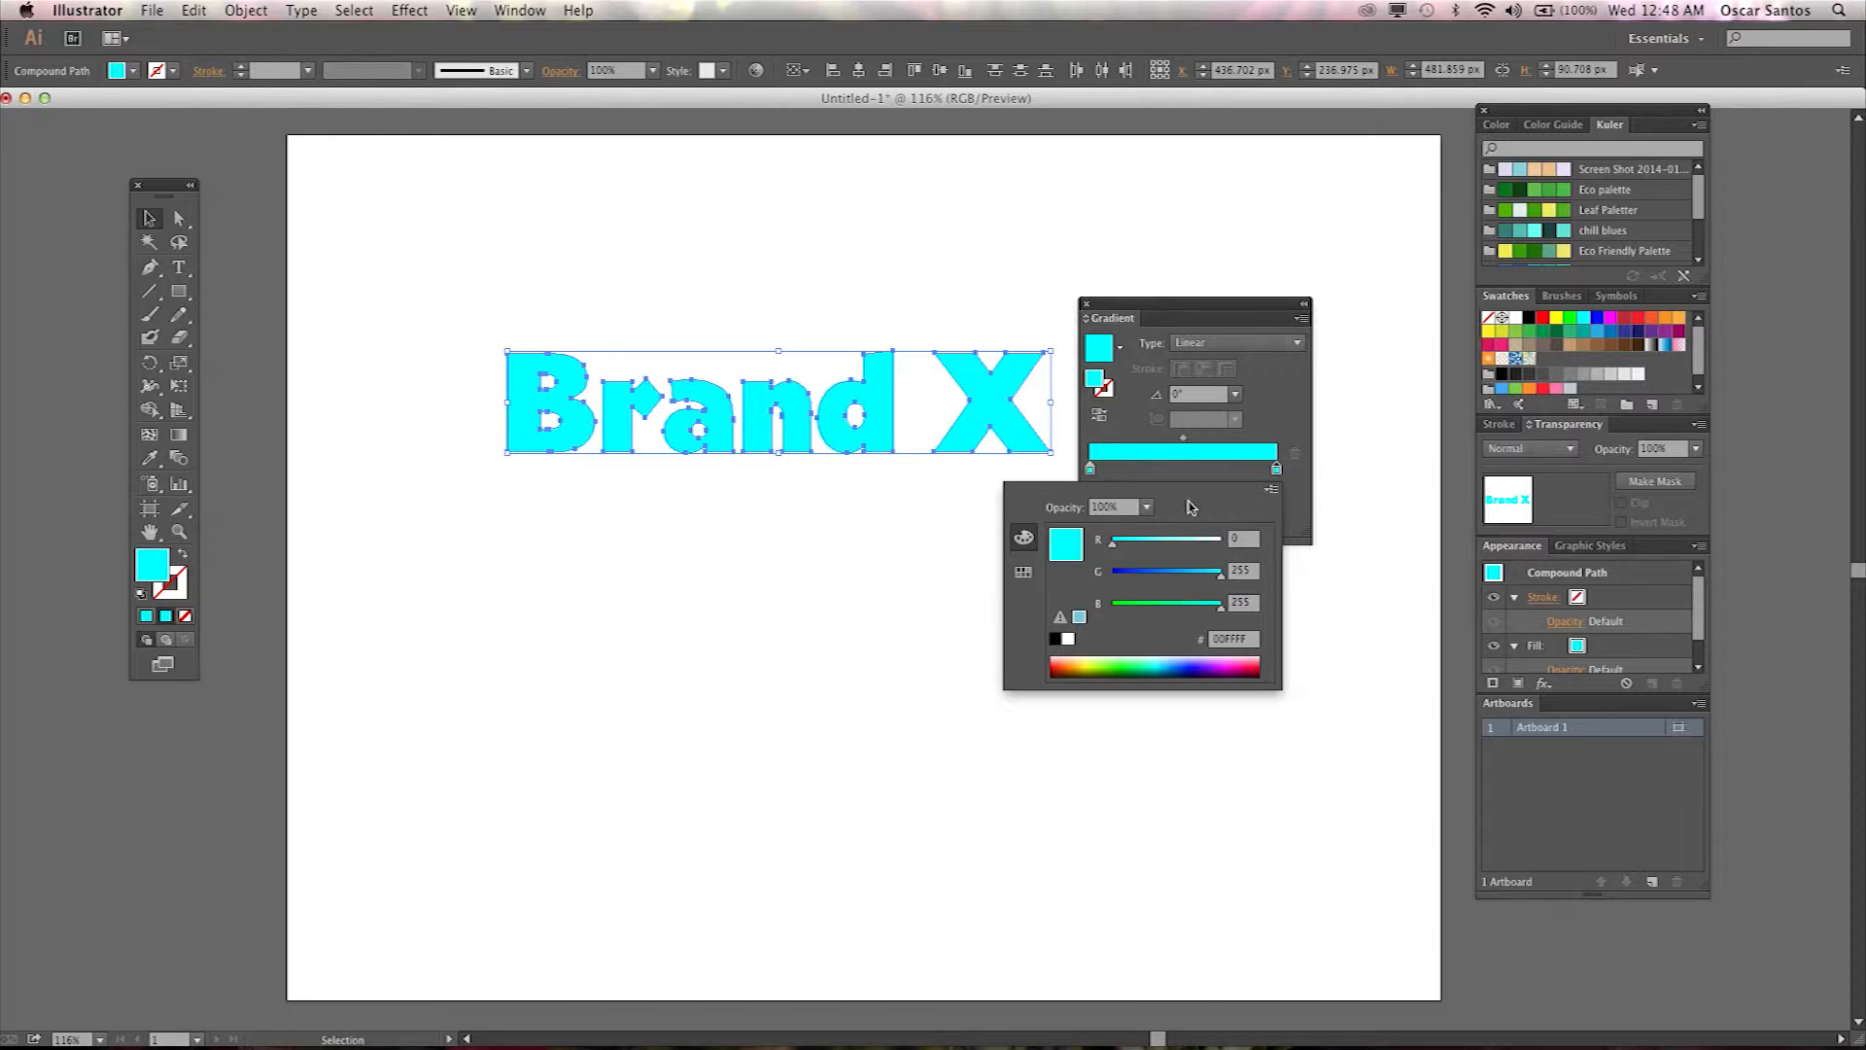
{"action": "left_click", "coordinate": [1271, 490]}
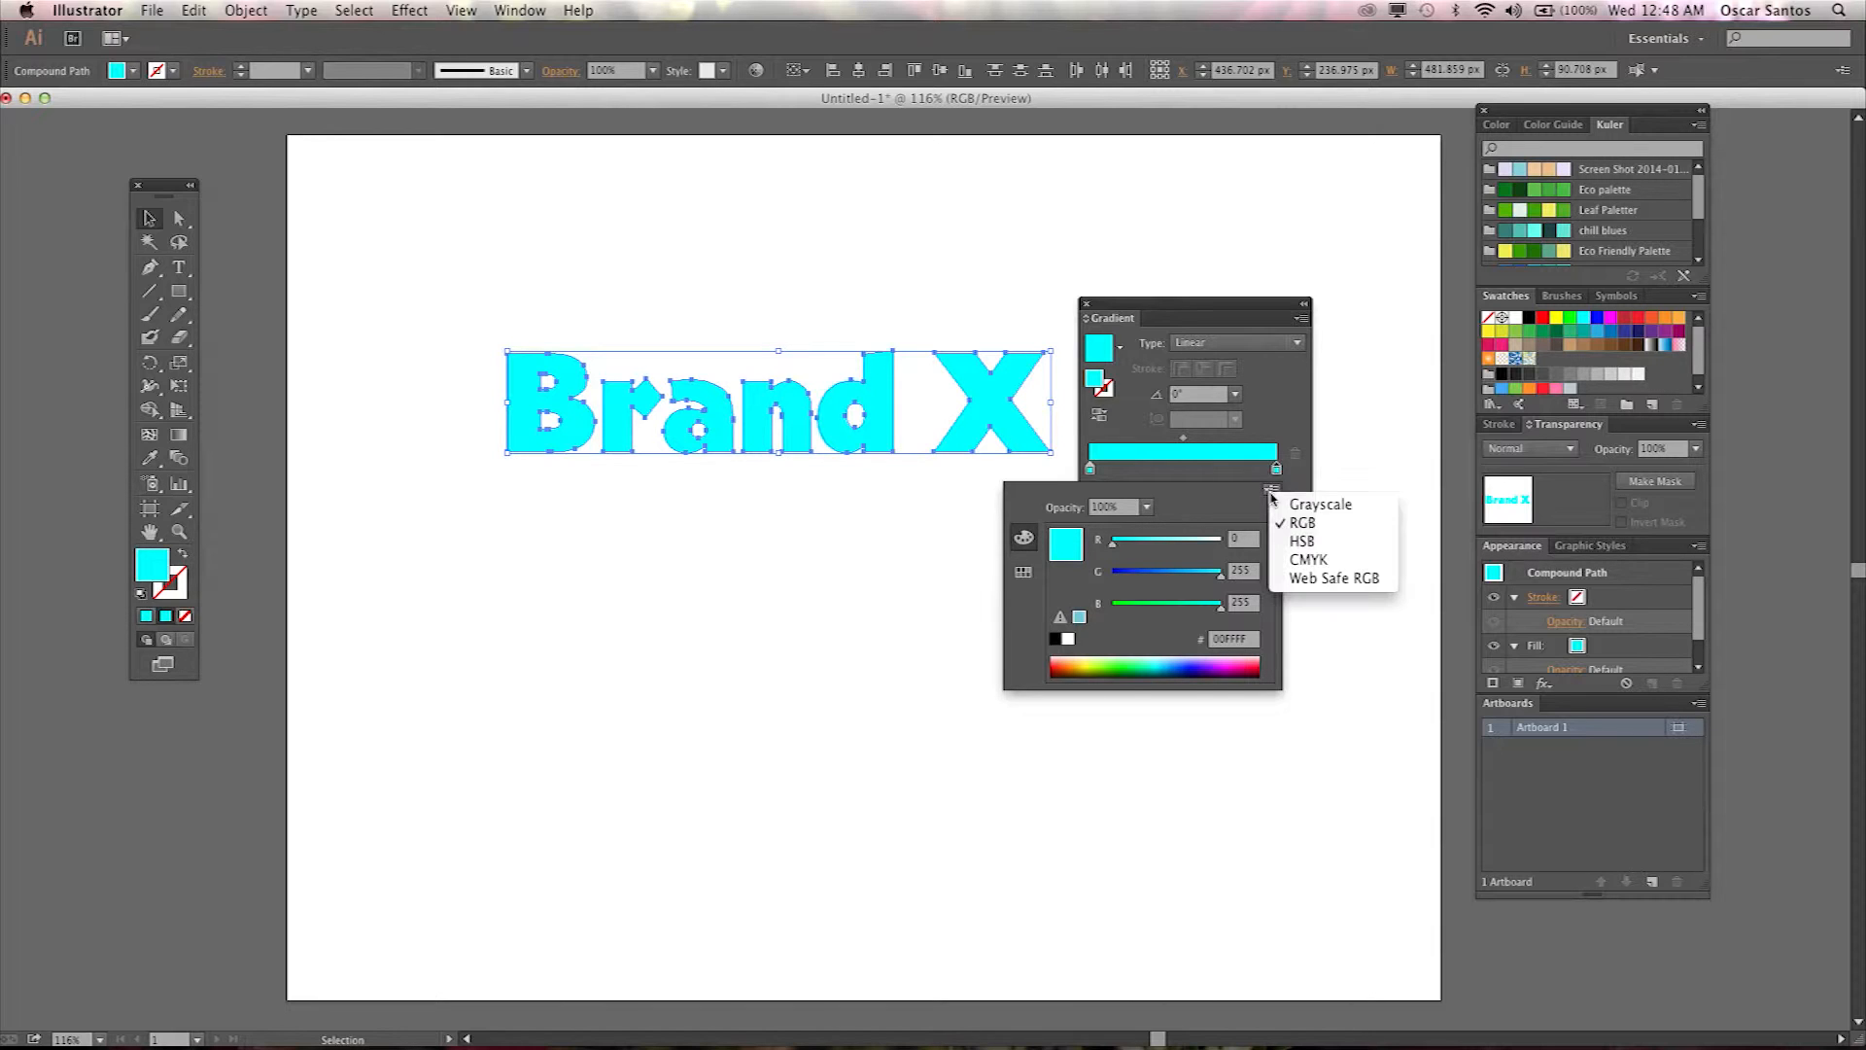
{"action": "left_click", "coordinate": [1305, 547]}
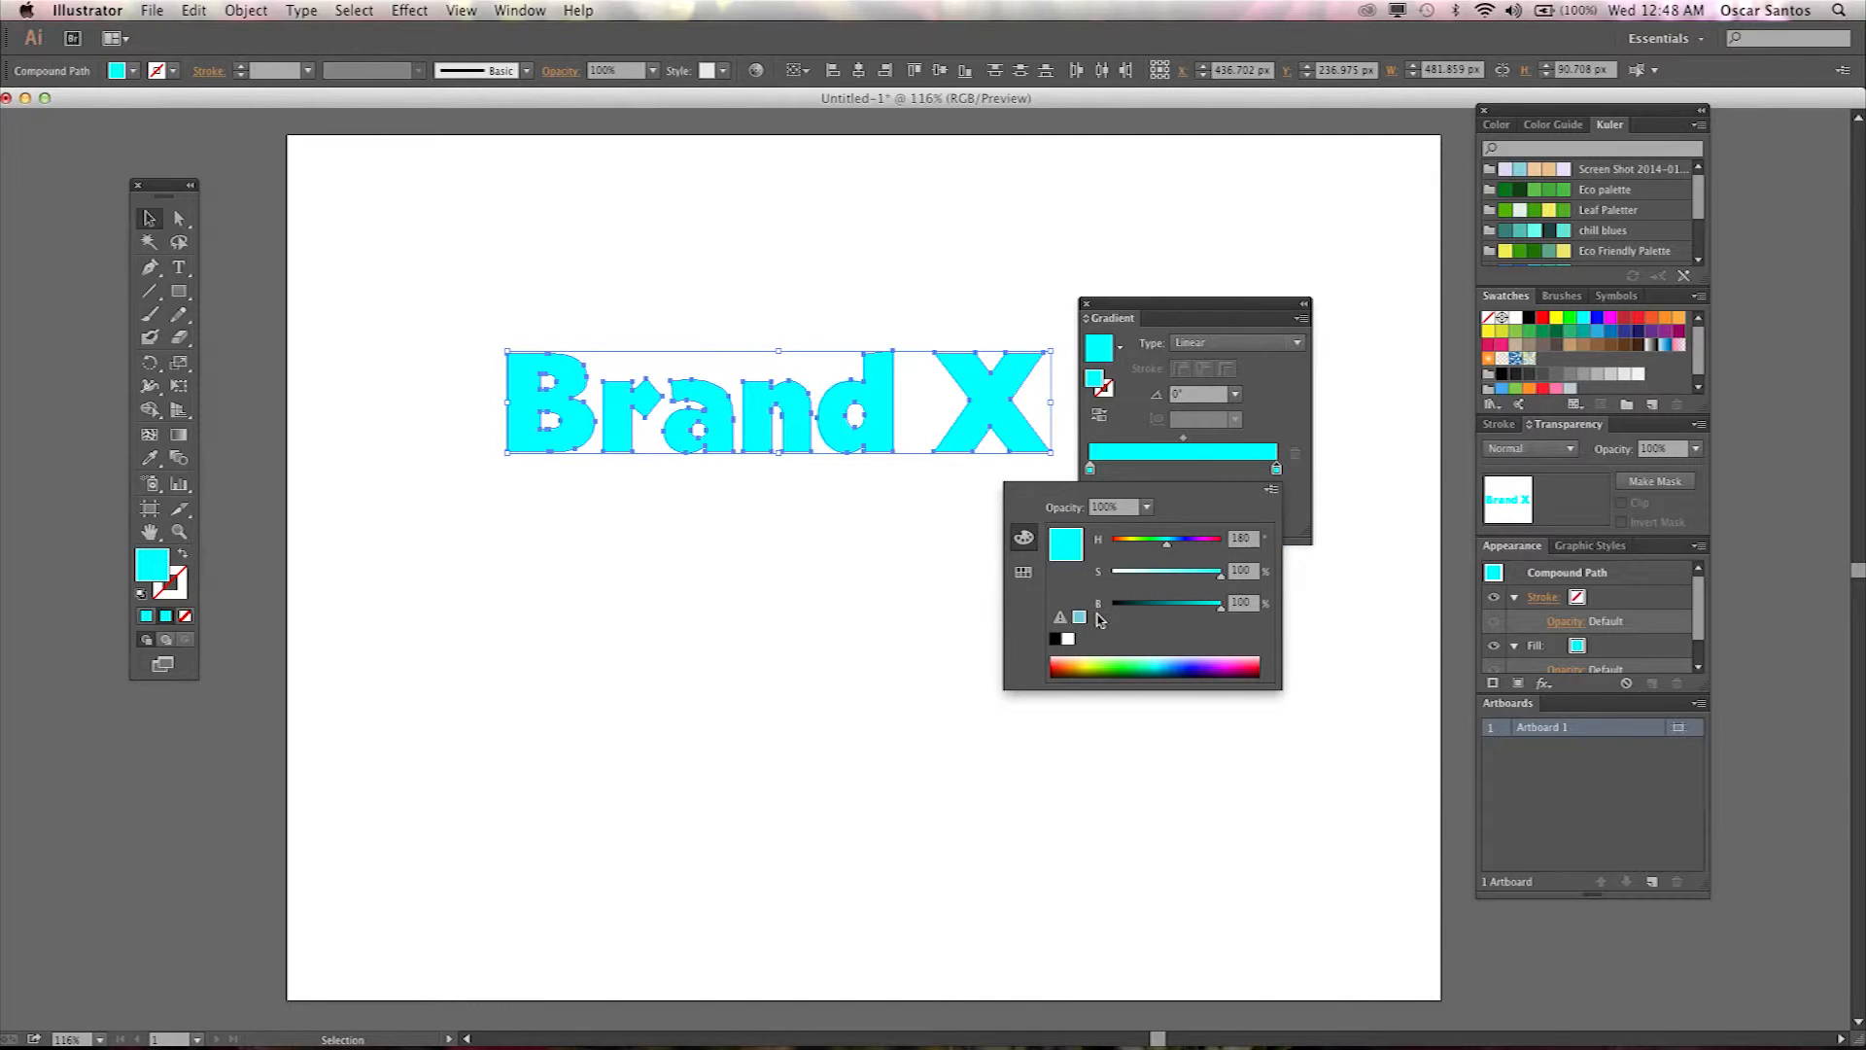
{"action": "left_click_drag", "start_coordinate": [1220, 614], "coordinate": [1193, 614]}
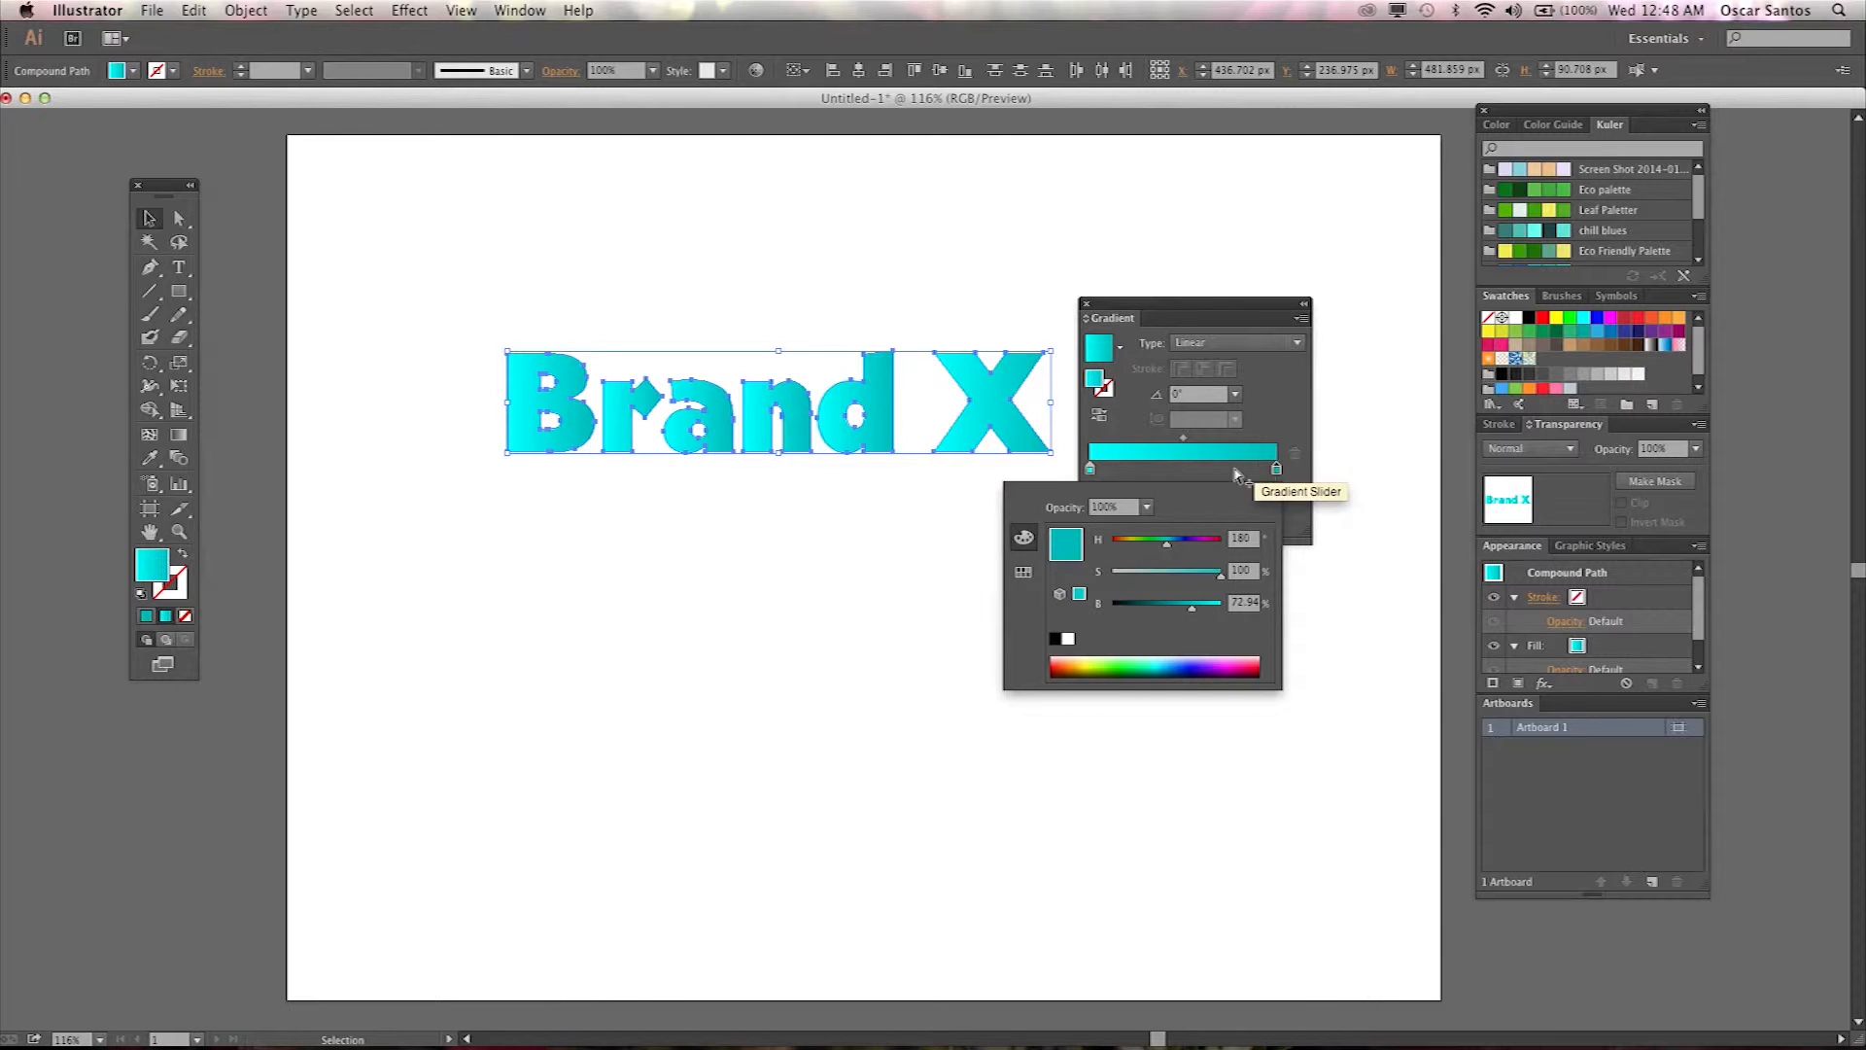
Try adding a middle gradient stop in dark blue, light cyan and purple, then remove that stop.
{"action": "left_click", "coordinate": [1290, 435]}
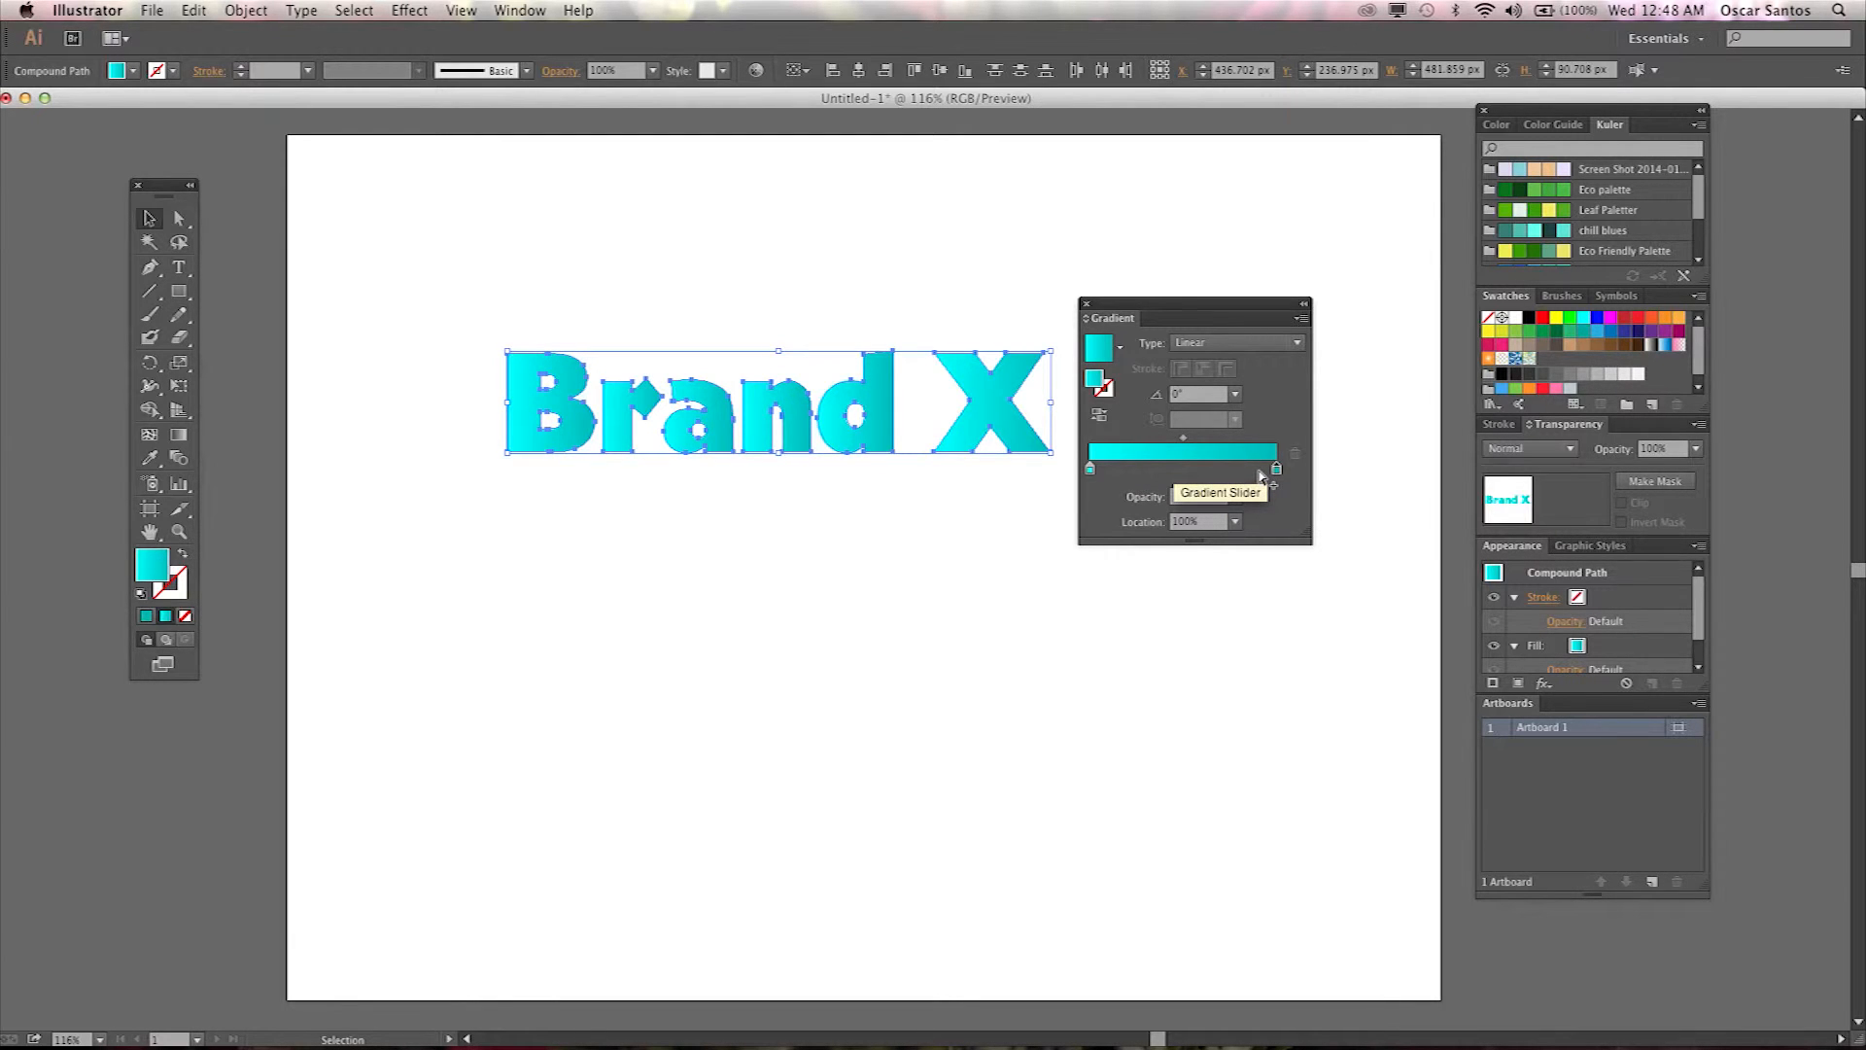
{"action": "left_click", "coordinate": [1175, 470]}
{"action": "double_click", "coordinate": [1175, 471]}
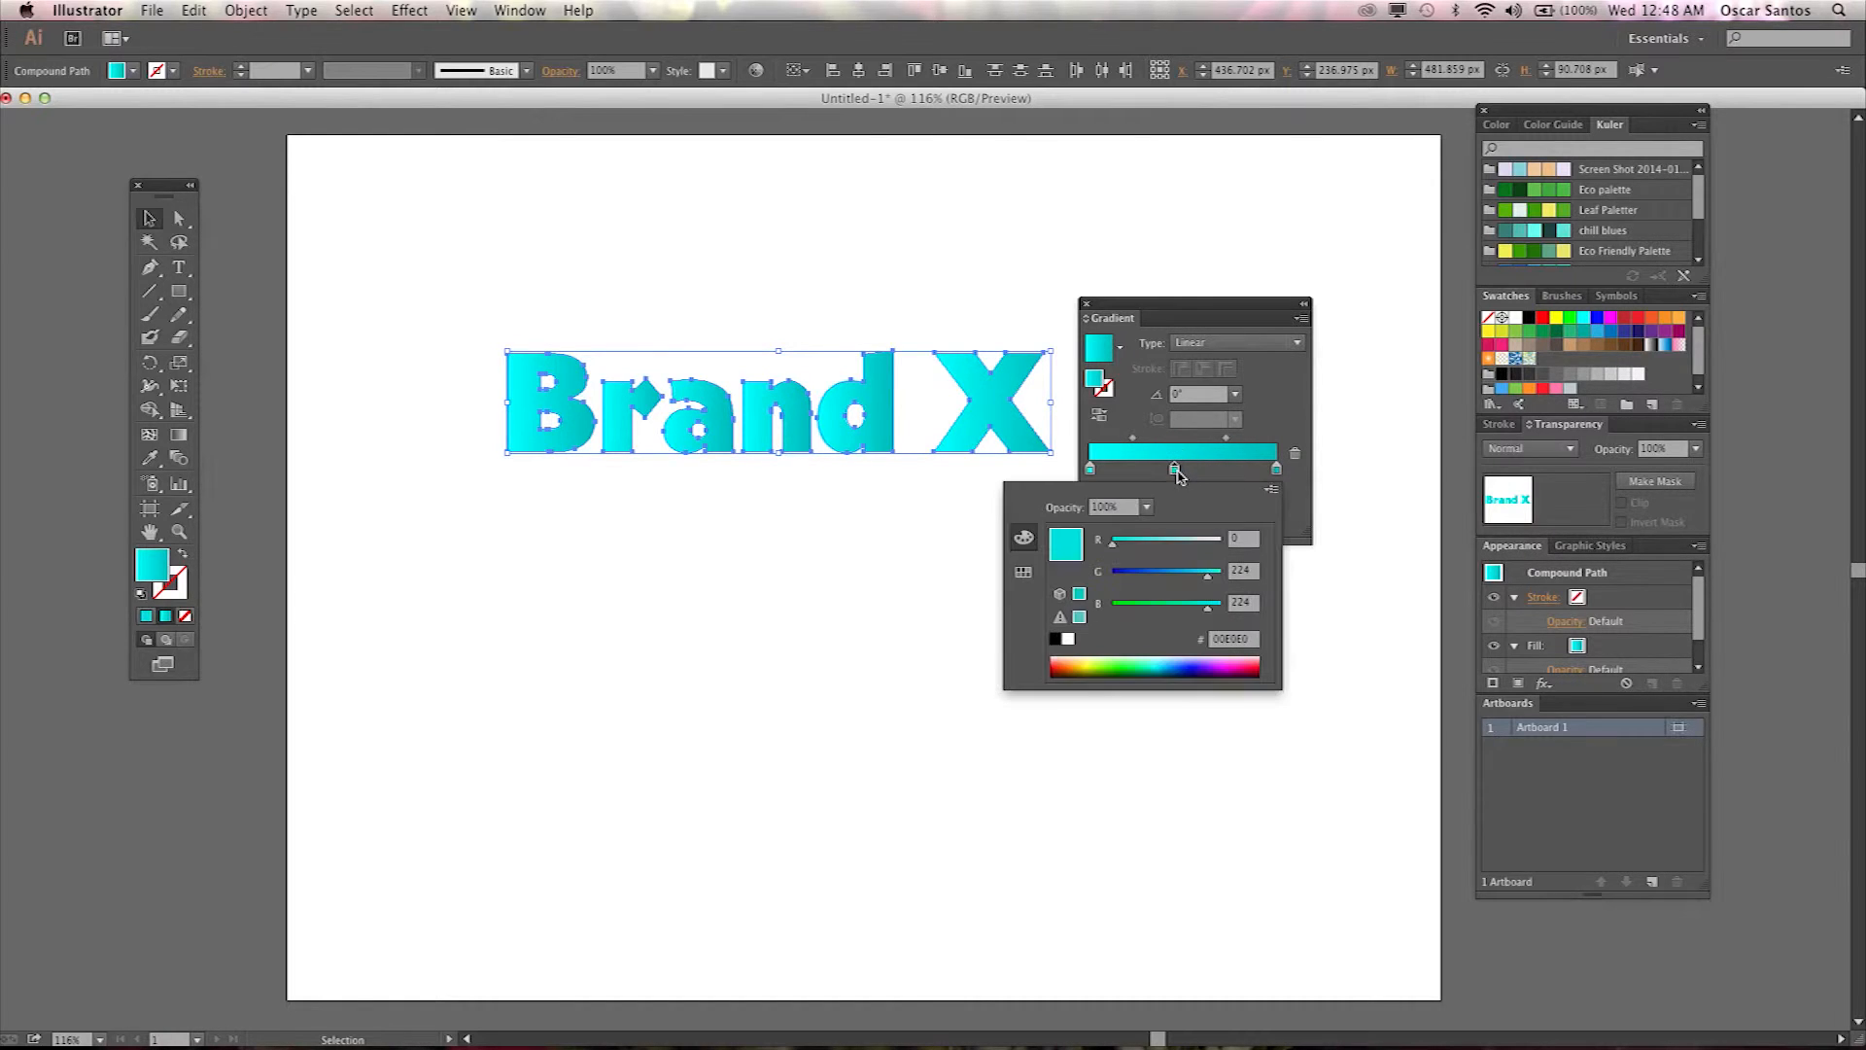
{"action": "left_click", "coordinate": [1187, 668]}
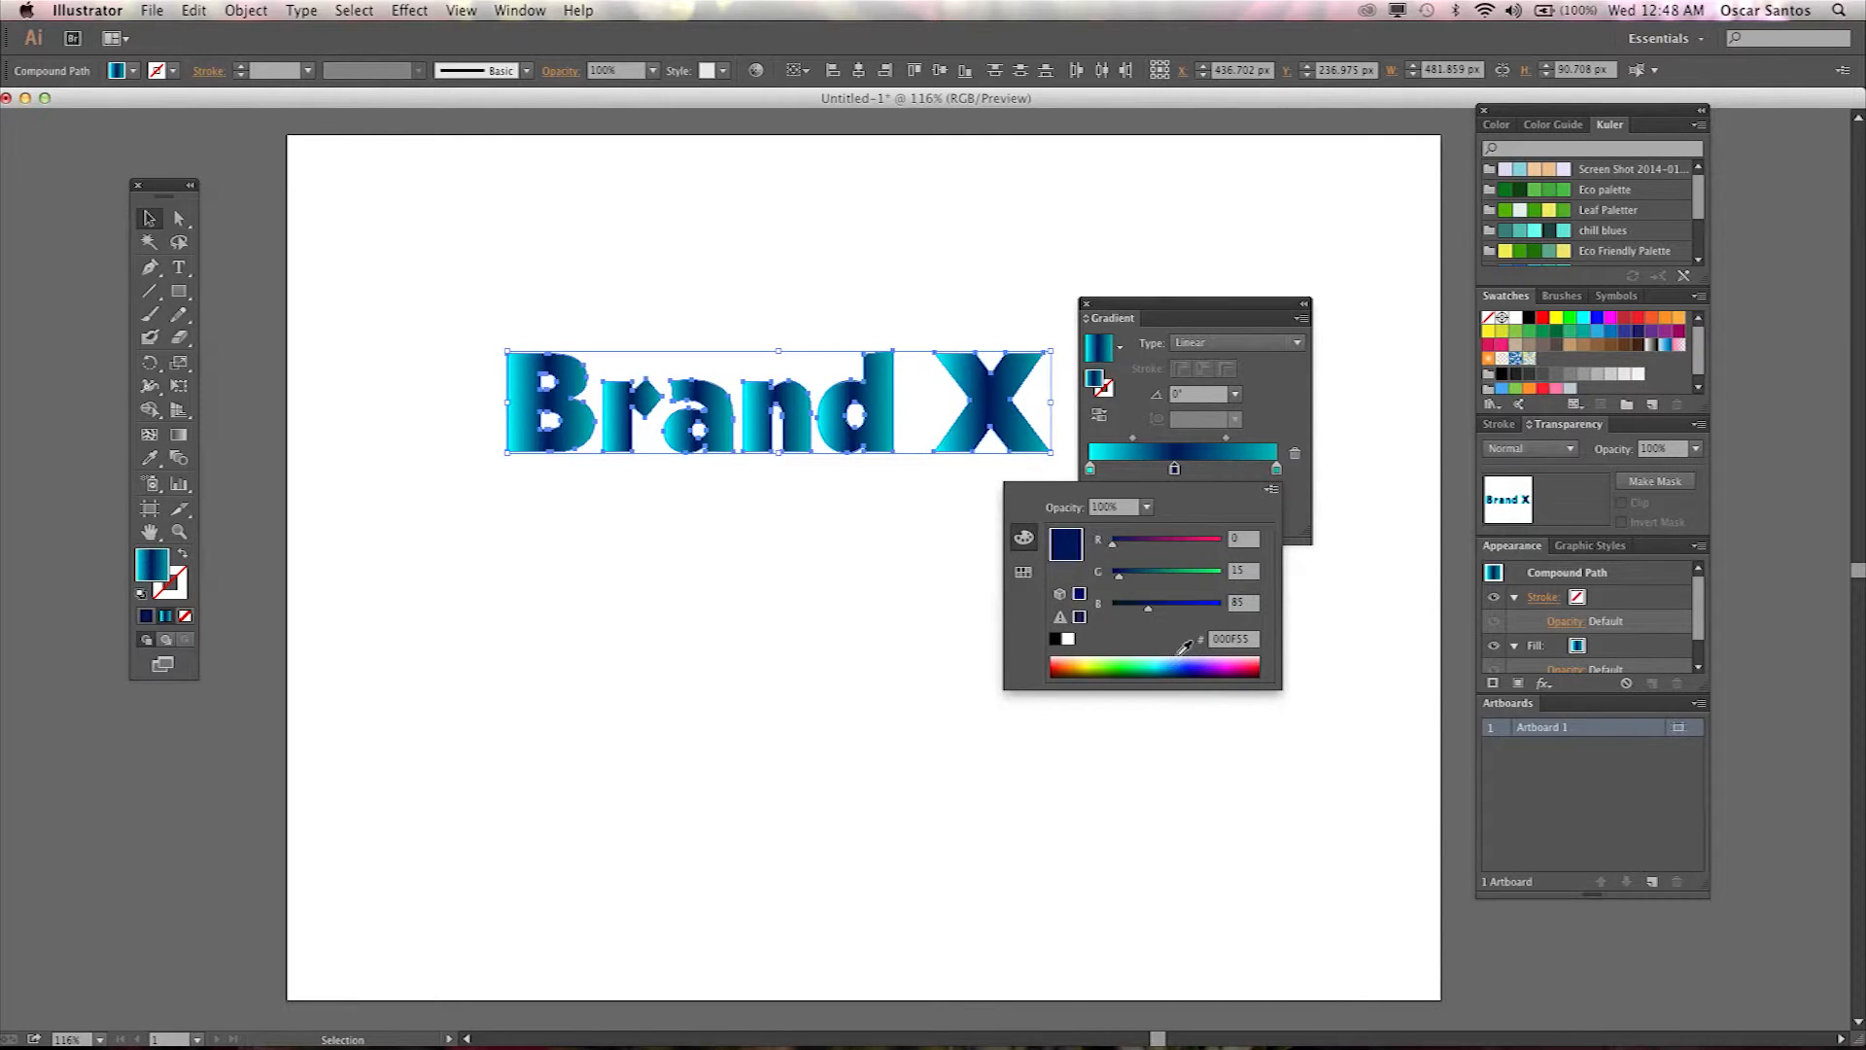
{"action": "left_click", "coordinate": [1157, 665]}
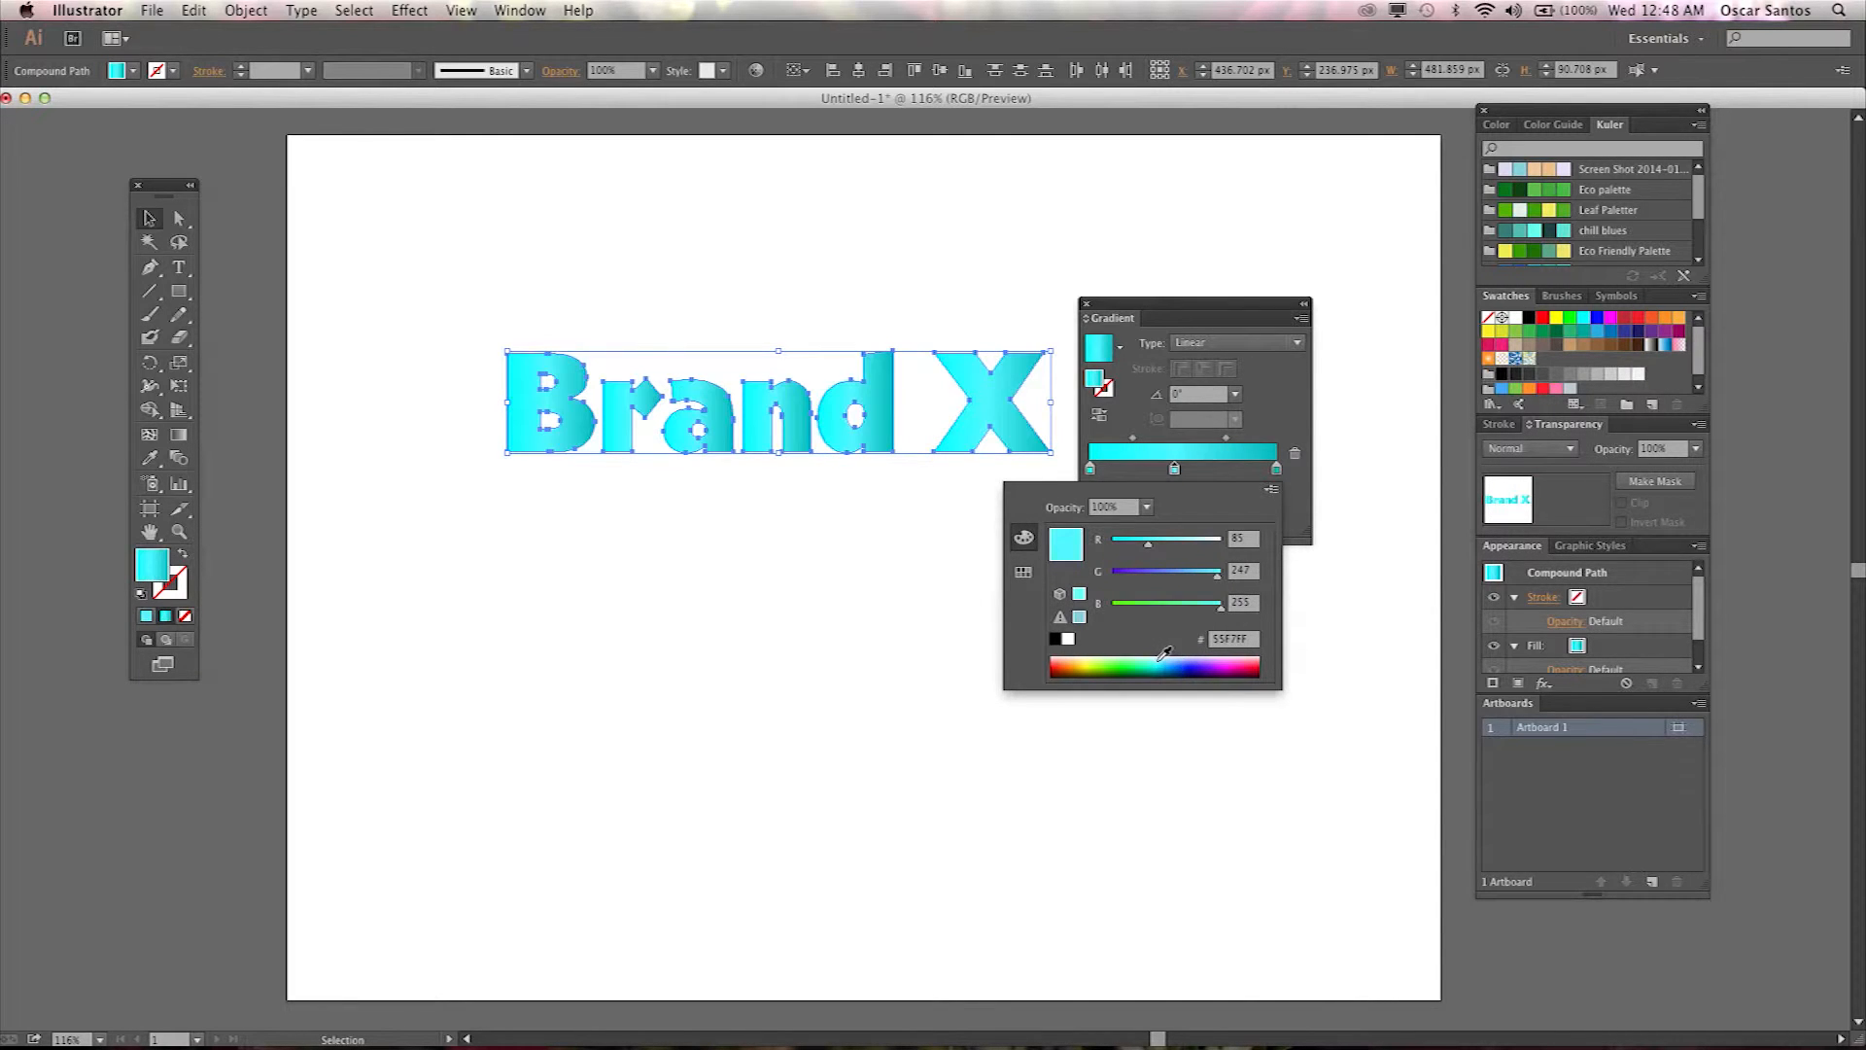
{"action": "left_click", "coordinate": [1220, 665]}
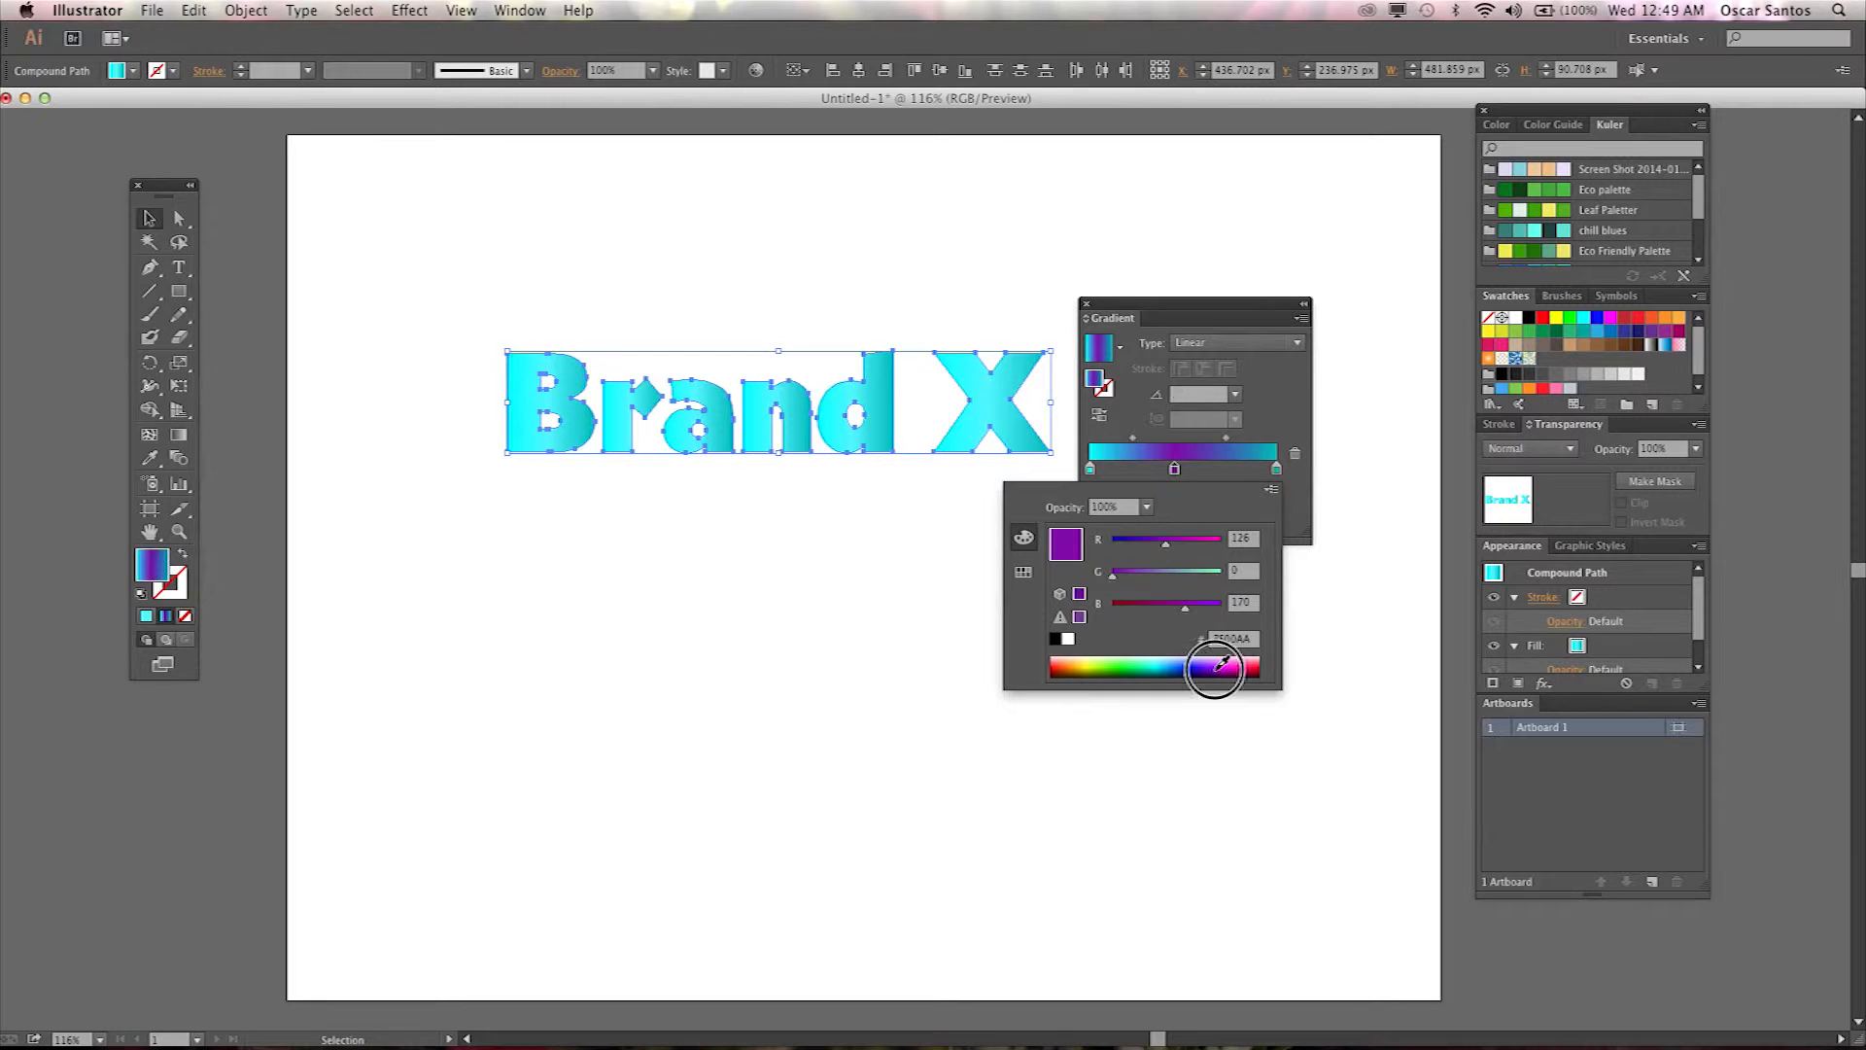
{"action": "left_click", "coordinate": [1176, 470]}
{"action": "left_click_drag", "start_coordinate": [1176, 470], "coordinate": [1175, 571]}
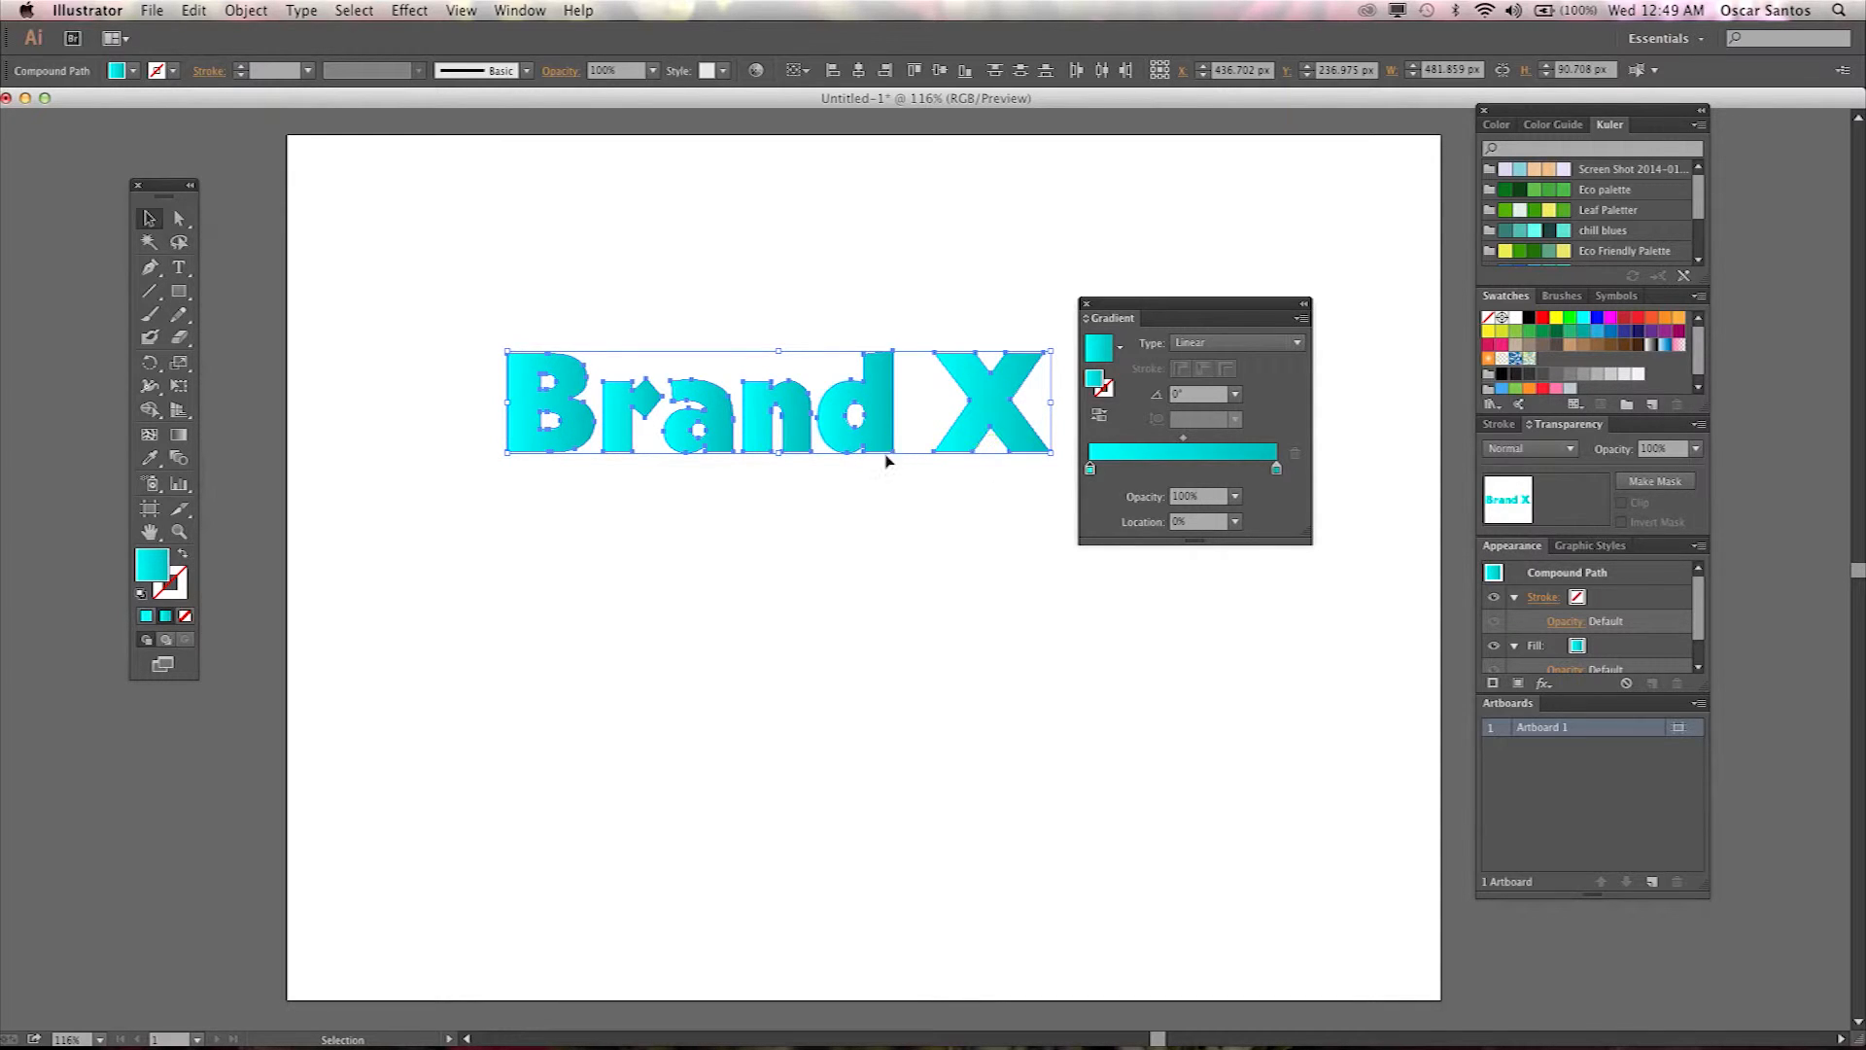
Redraw the gradient across all the letters with the Gradient tool at an angle of about -3.5°.
{"action": "left_click", "coordinate": [179, 437]}
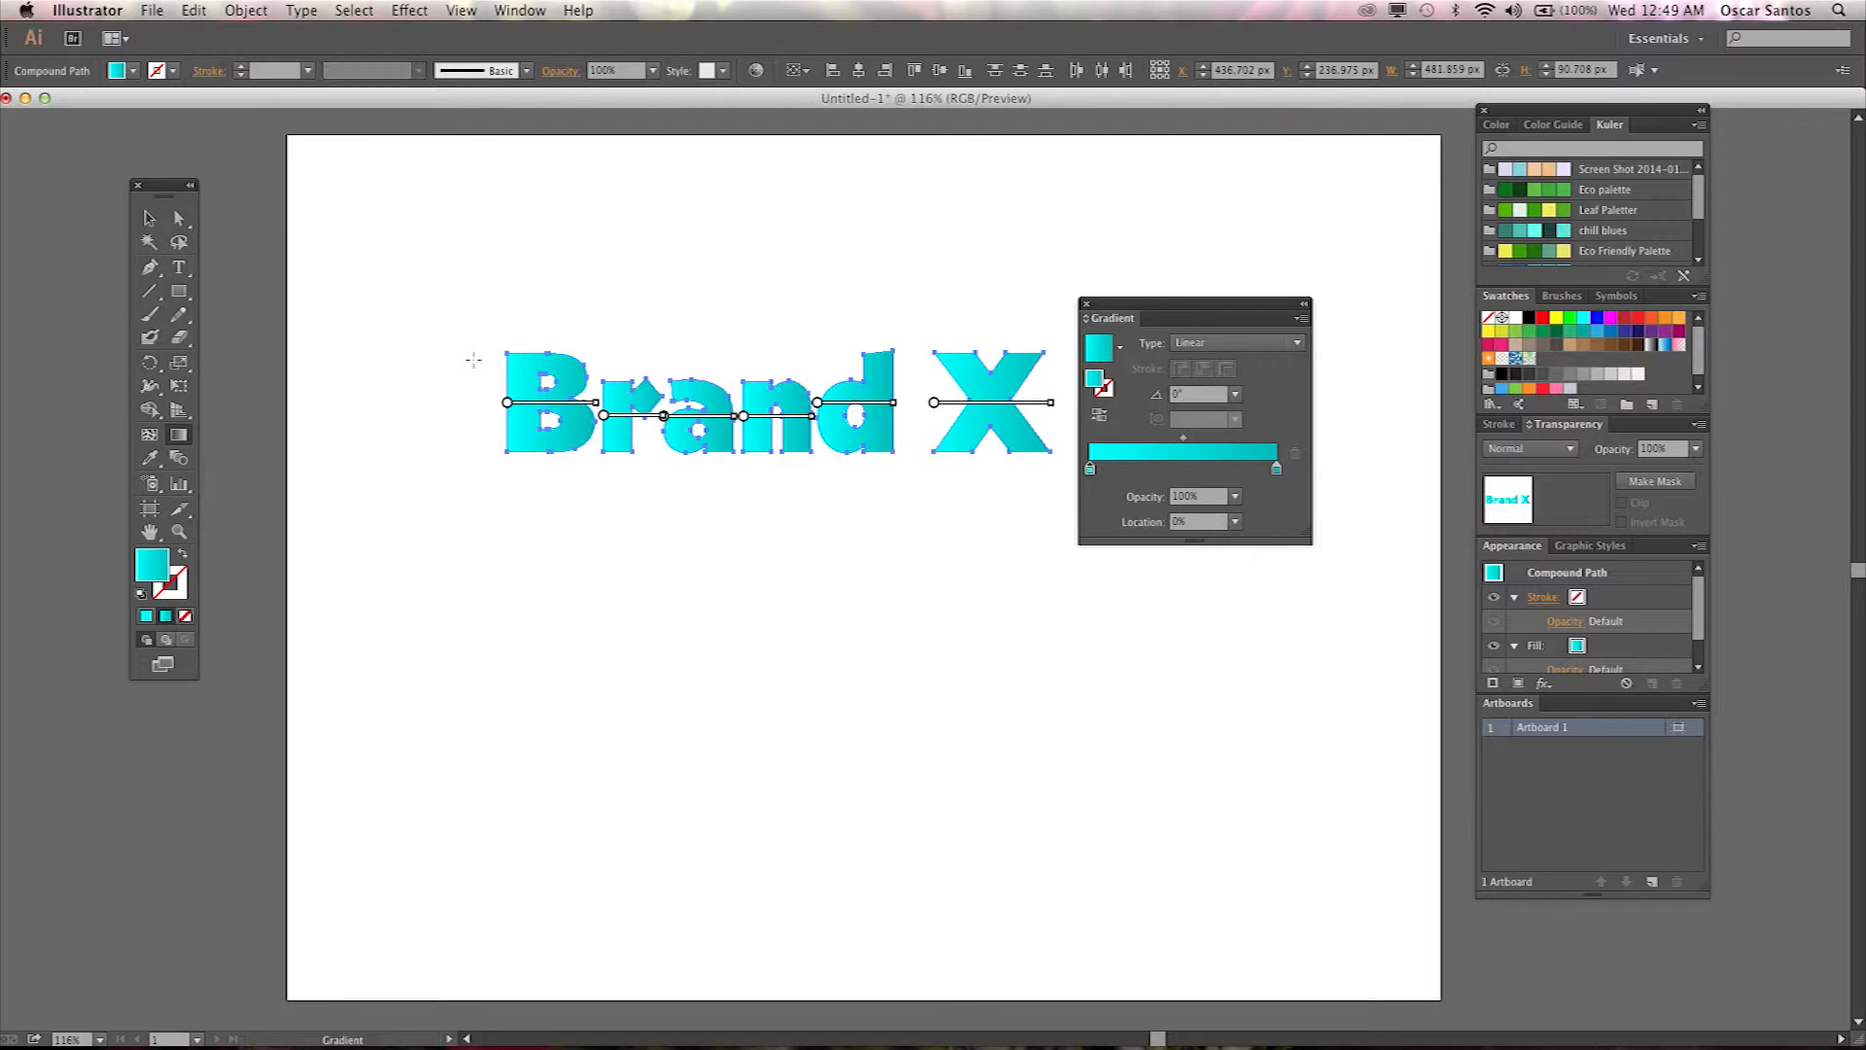
{"action": "mouse_move", "coordinate": [475, 358]}
{"action": "left_mouse_down"}
{"action": "mouse_move", "coordinate": [667, 405]}
{"action": "mouse_move", "coordinate": [1062, 414]}
{"action": "left_mouse_up"}
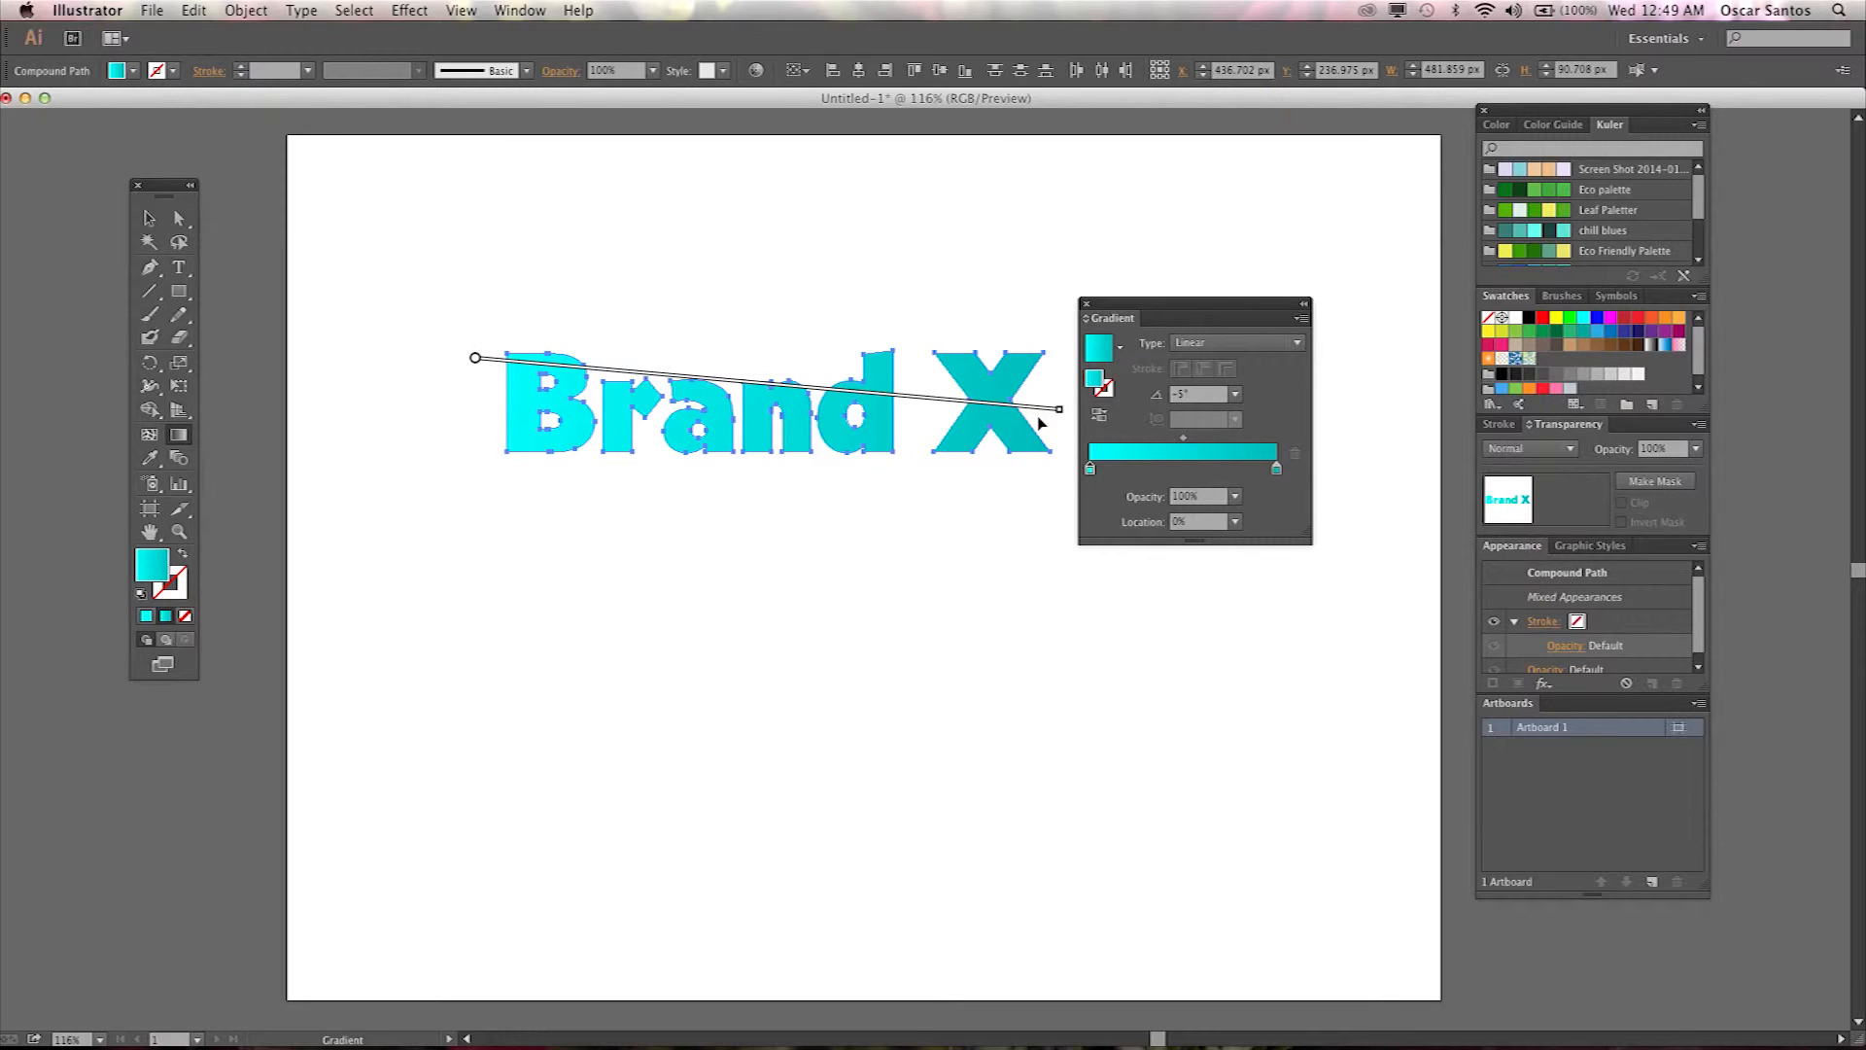
{"action": "key", "text": "super+z"}
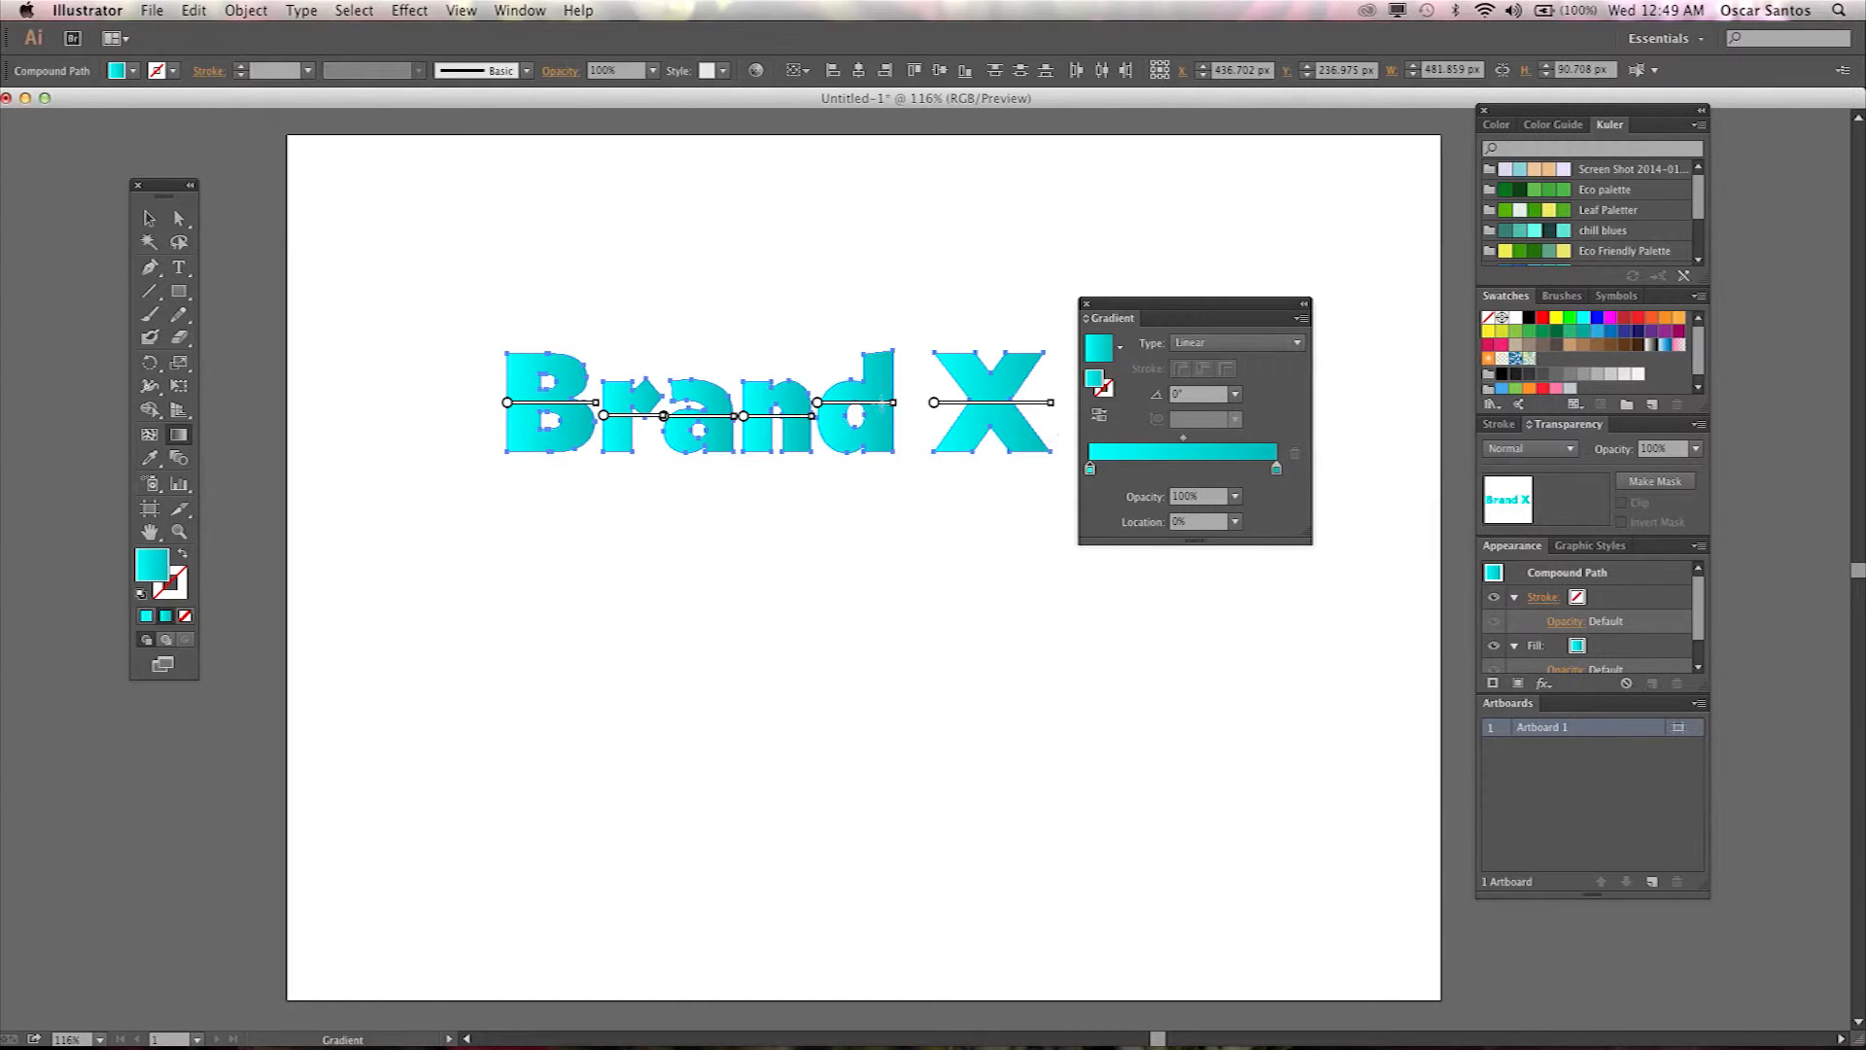
{"action": "left_click_drag", "start_coordinate": [470, 365], "coordinate": [1057, 403]}
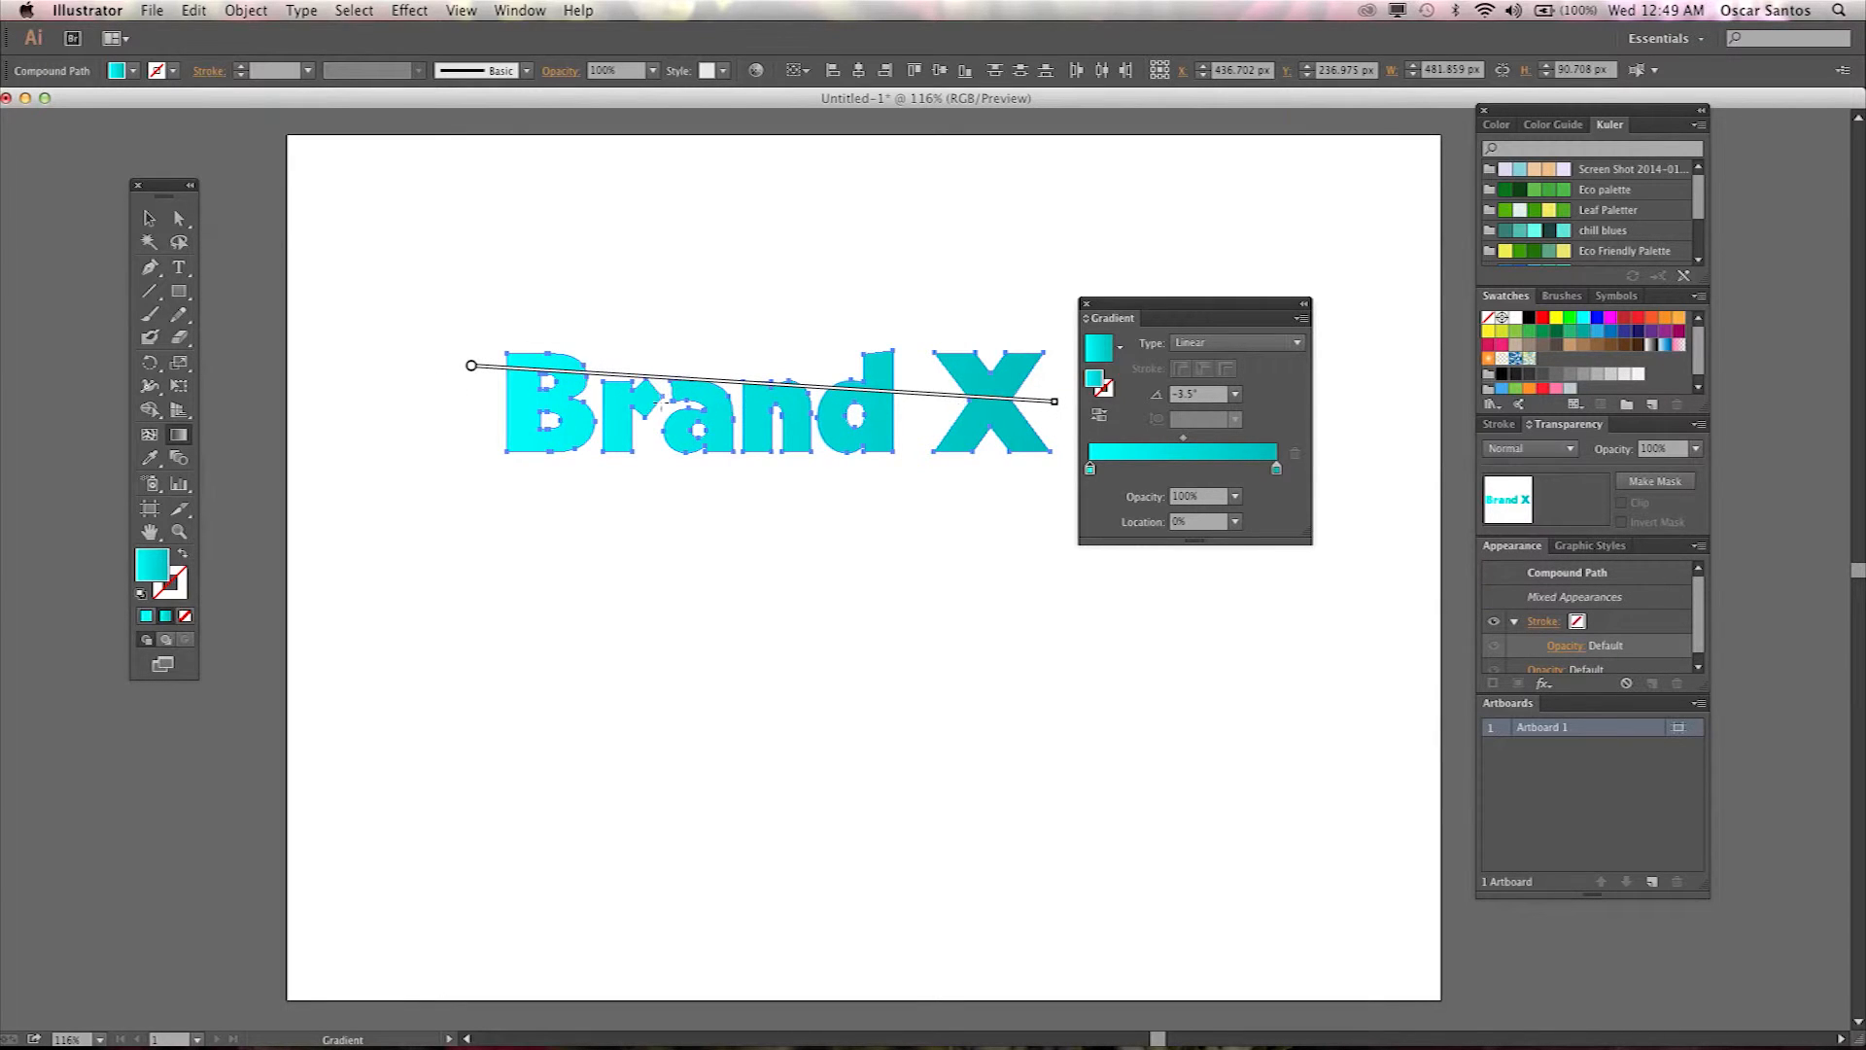
Select the whole wordmark and duplicate it into copies stacked below the original.
{"action": "left_click", "coordinate": [149, 218]}
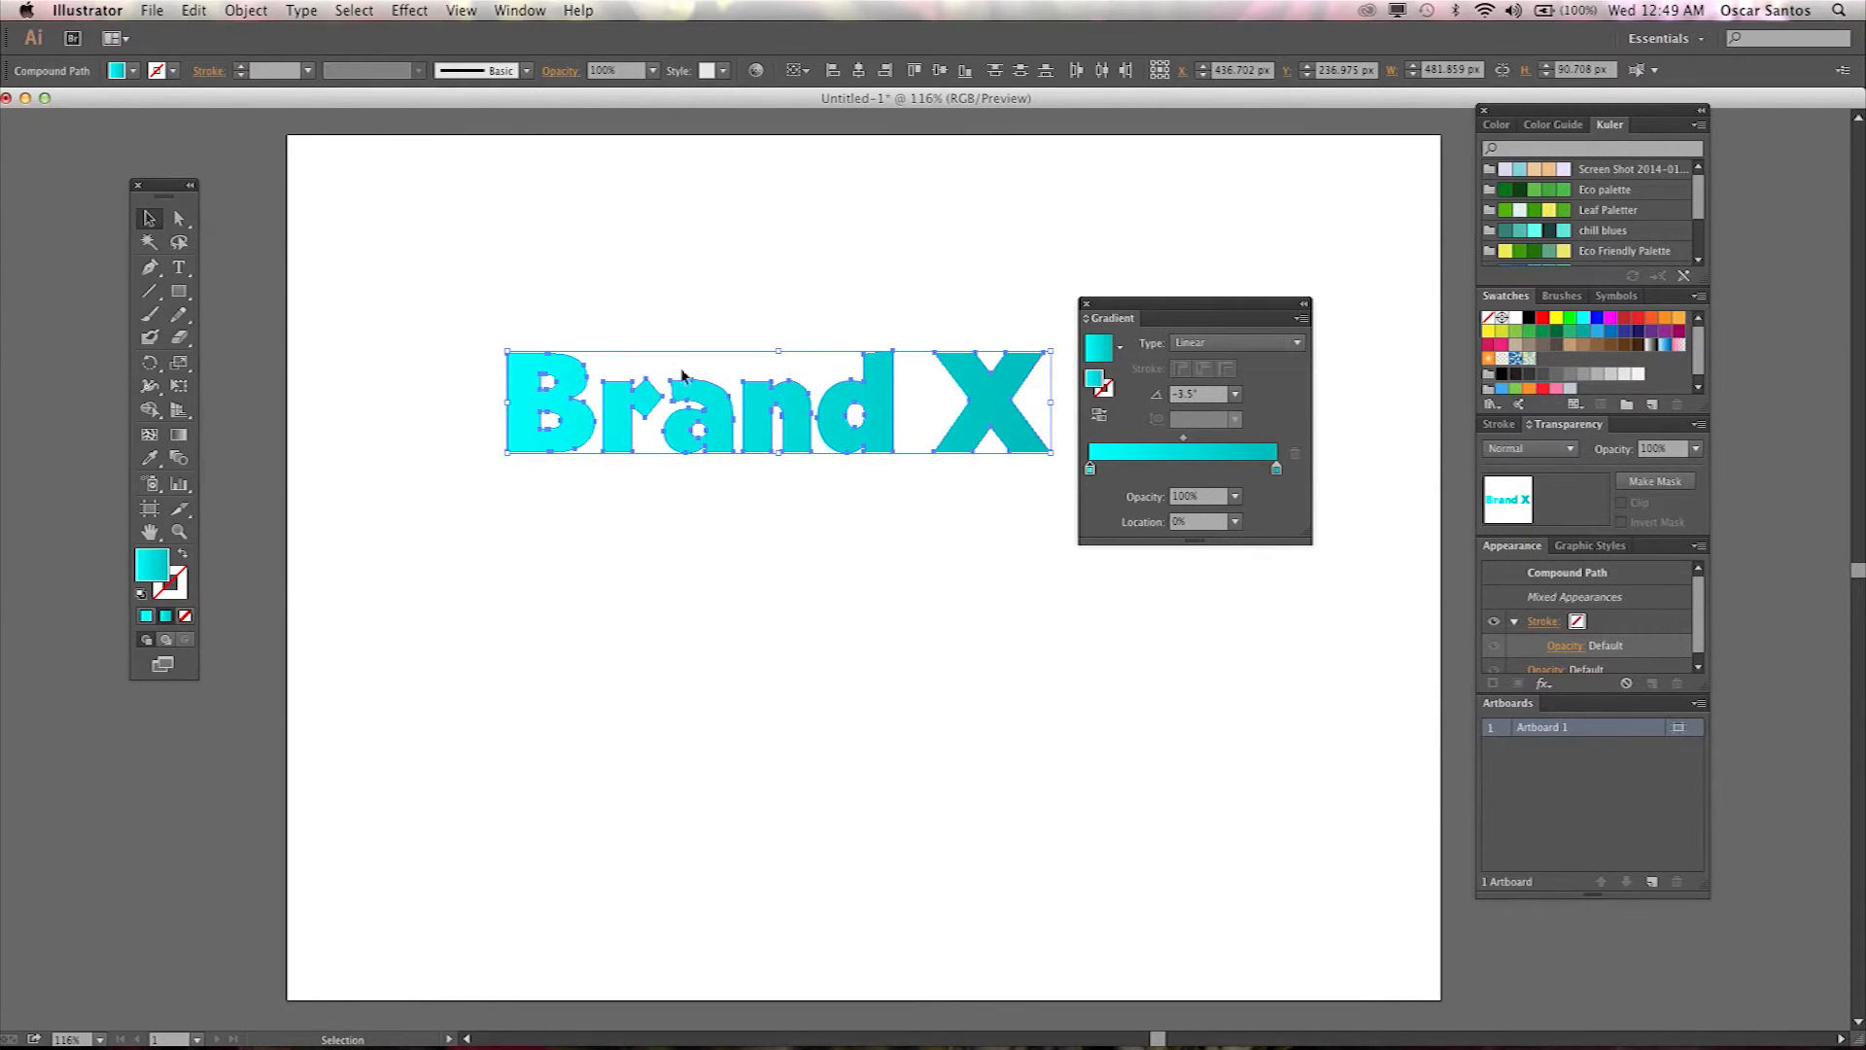
{"action": "left_click", "coordinate": [652, 296]}
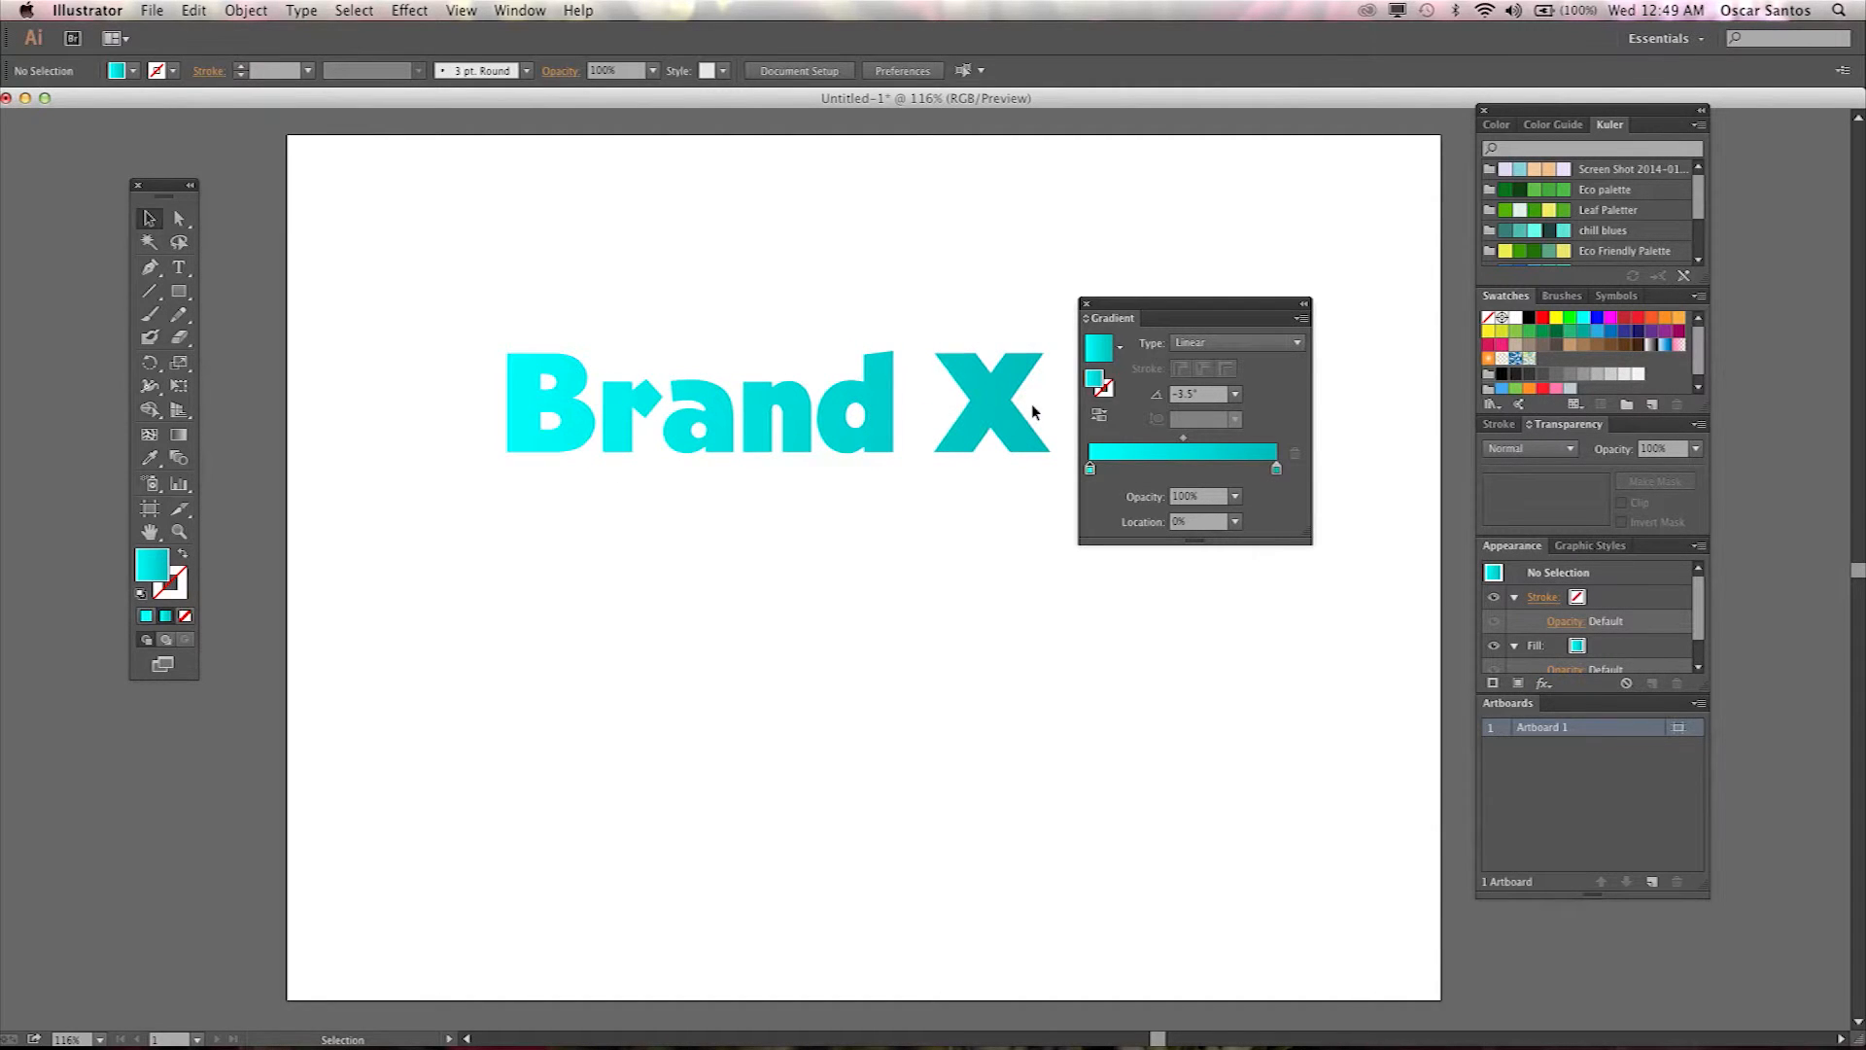
{"action": "left_click", "coordinate": [999, 412]}
{"action": "left_click_drag", "start_coordinate": [373, 247], "coordinate": [1016, 503]}
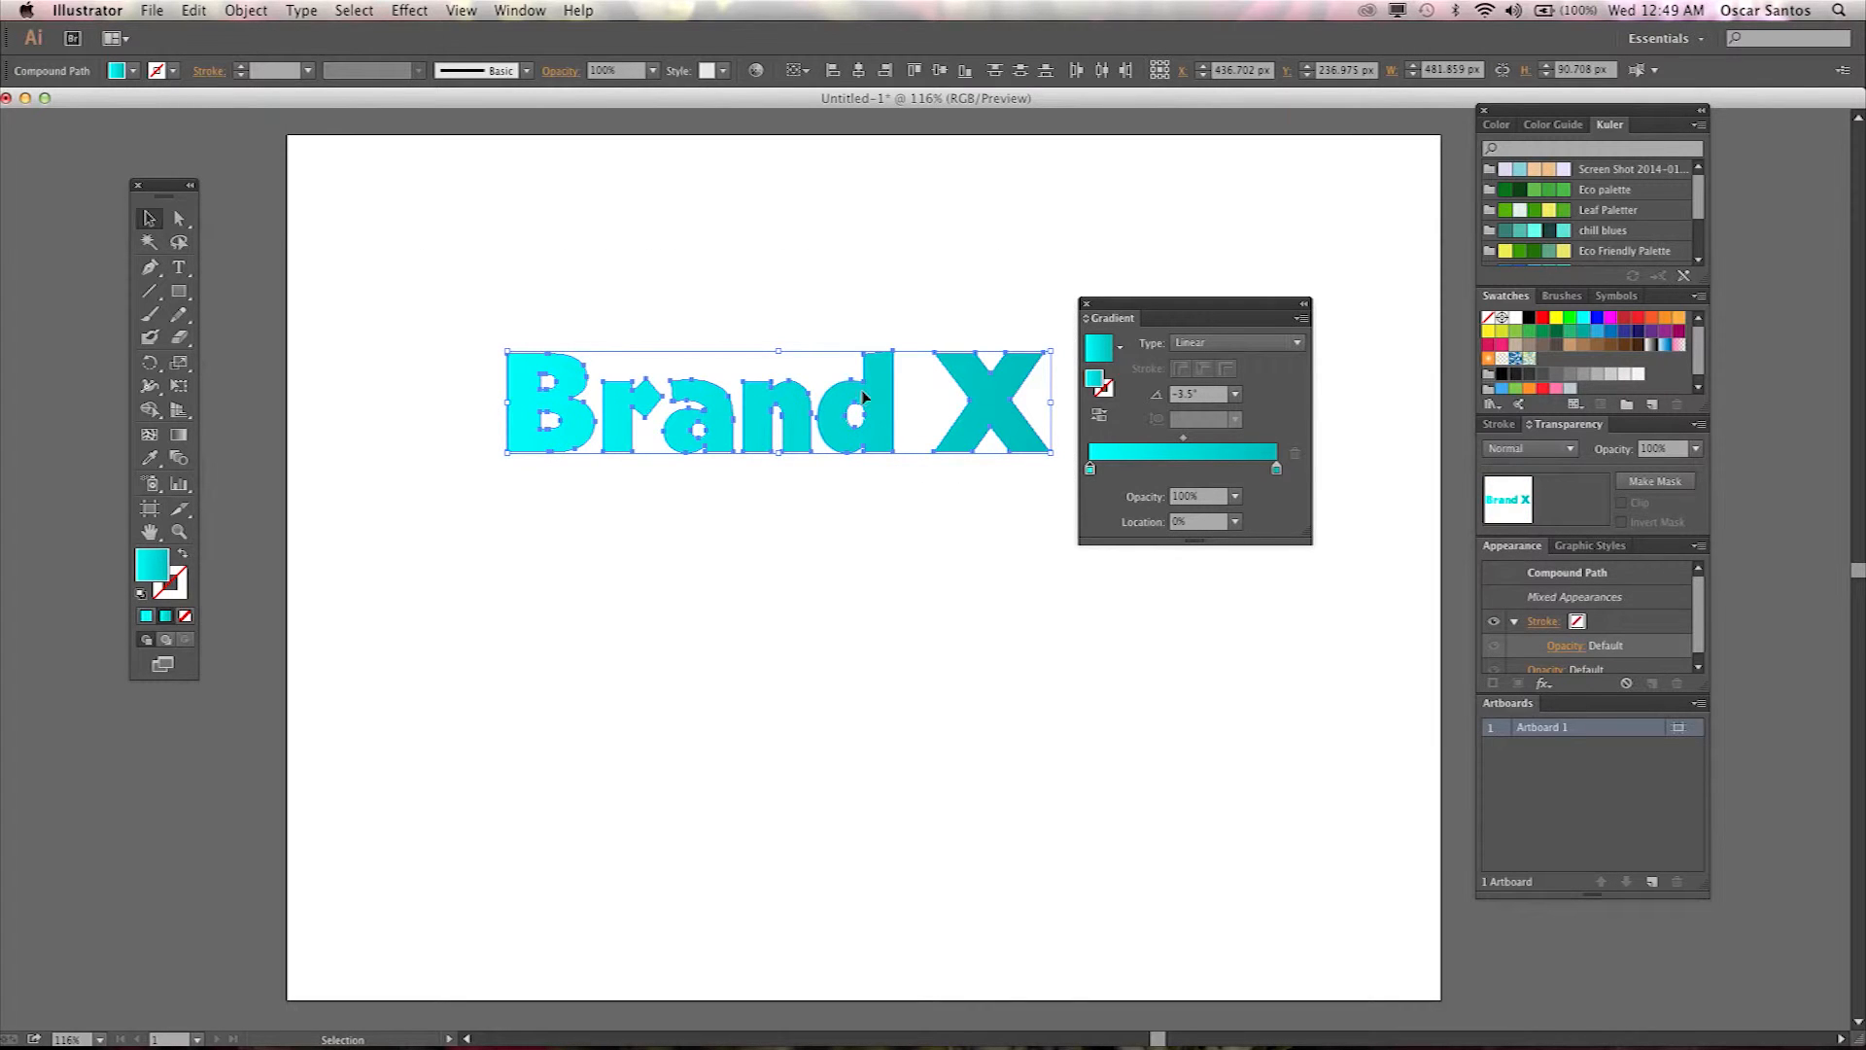
{"action": "left_click_drag", "start_coordinate": [857, 398], "coordinate": [848, 734]}
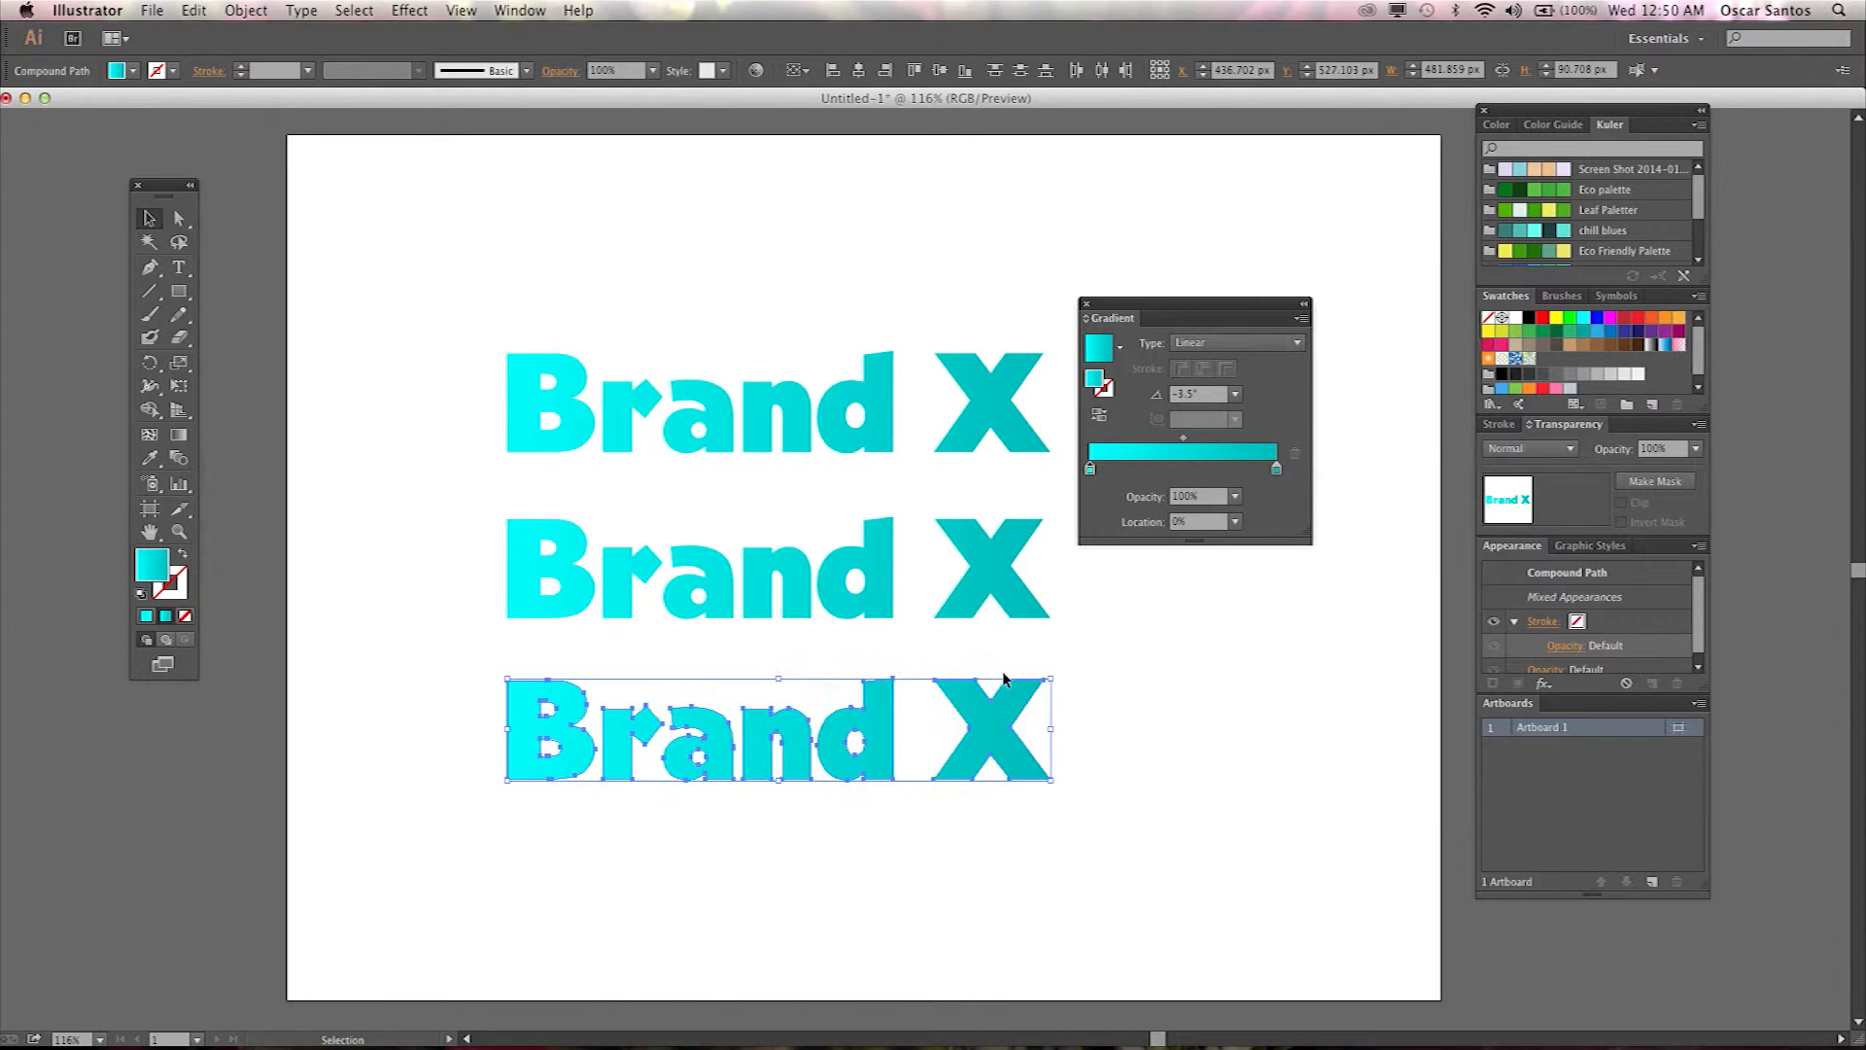
Move the Gradient panel aside, select the middle Brand X copy and close the Gradient panel.
{"action": "left_click", "coordinate": [1093, 653]}
{"action": "scroll", "coordinate": [889, 534], "scroll_direction": "down", "scroll_amount": 3}
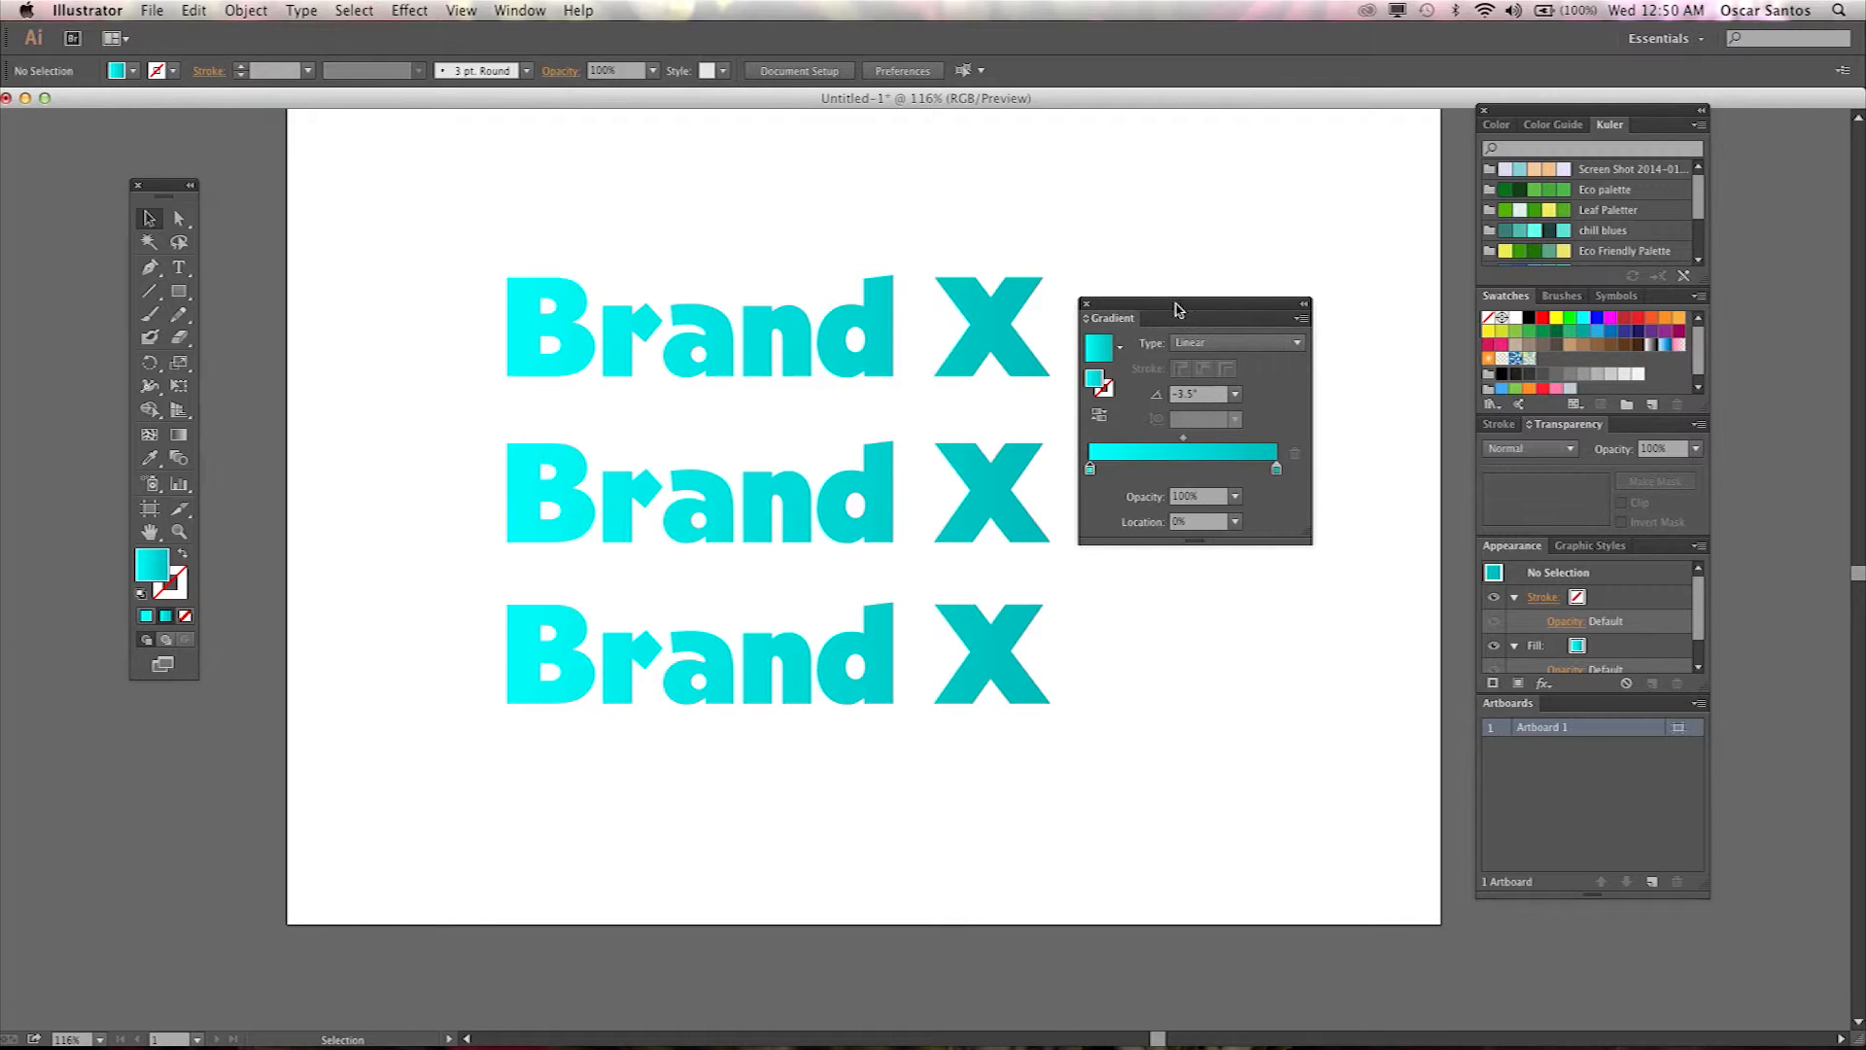
{"action": "left_click_drag", "start_coordinate": [1183, 304], "coordinate": [1245, 296]}
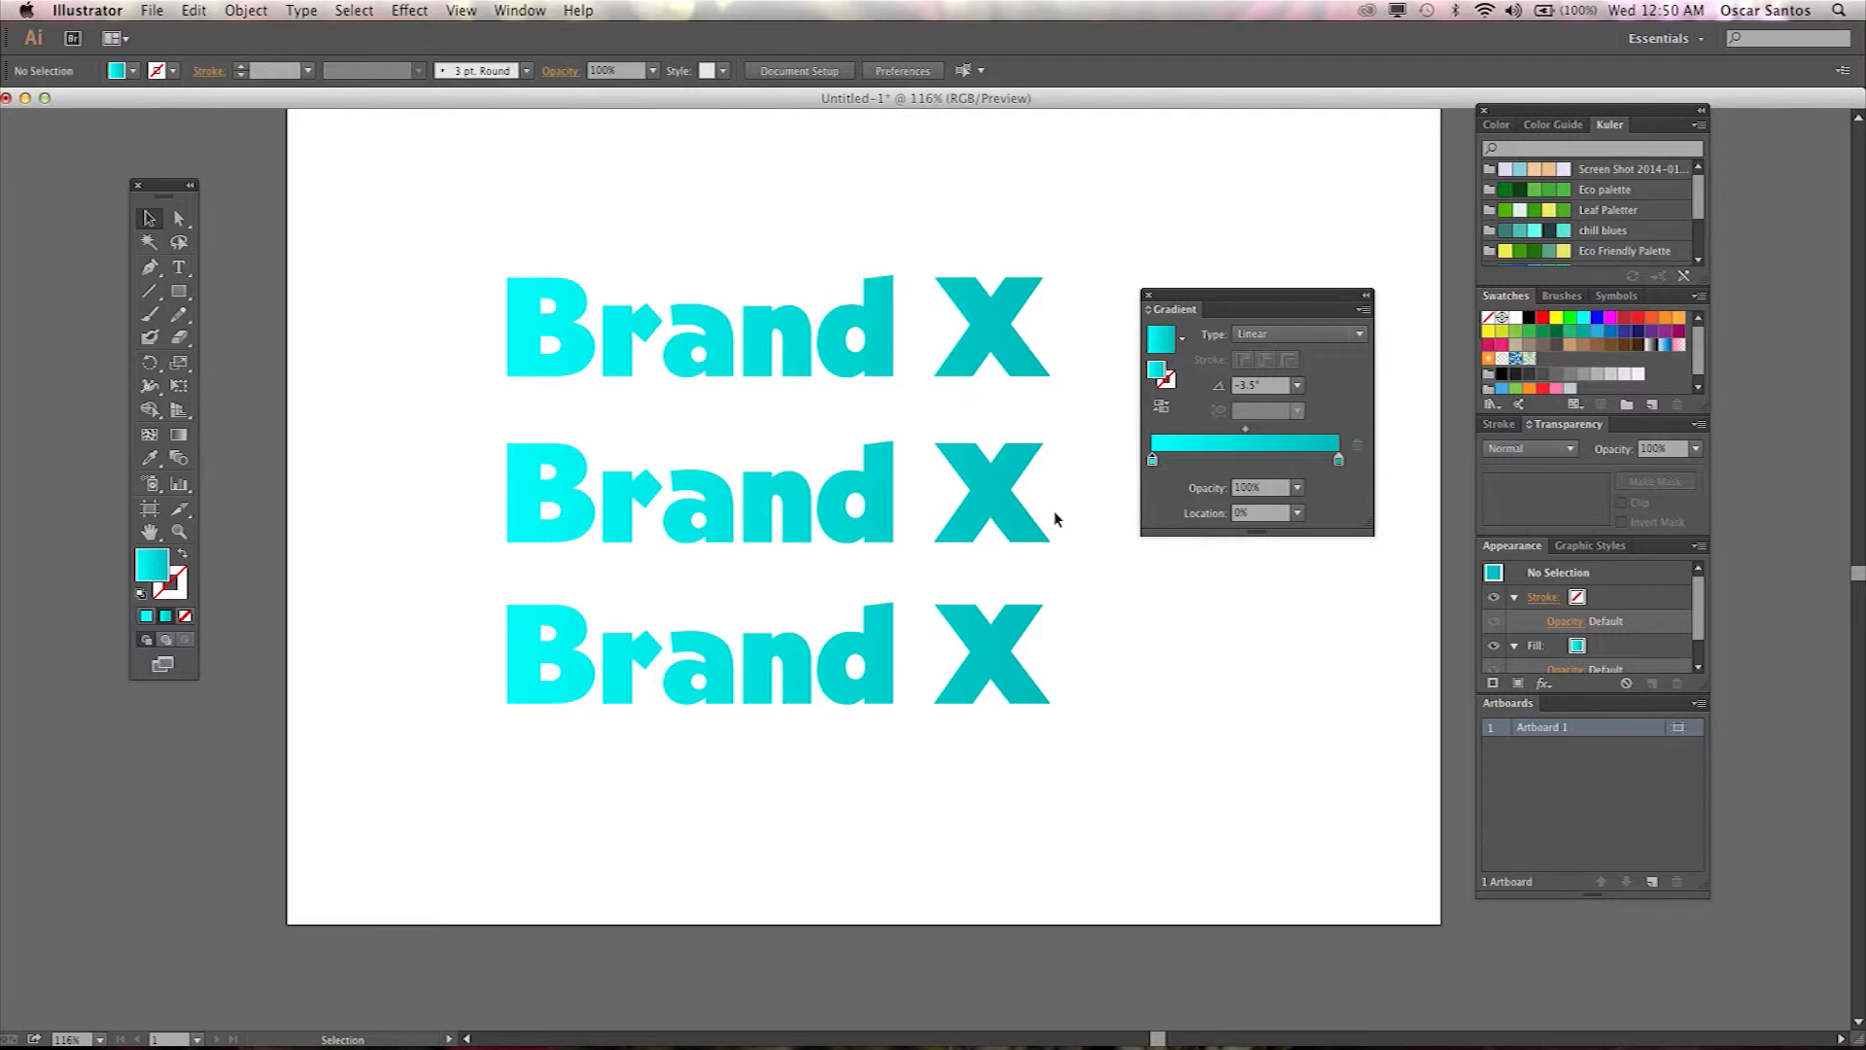
{"action": "left_click_drag", "start_coordinate": [1069, 476], "coordinate": [452, 545]}
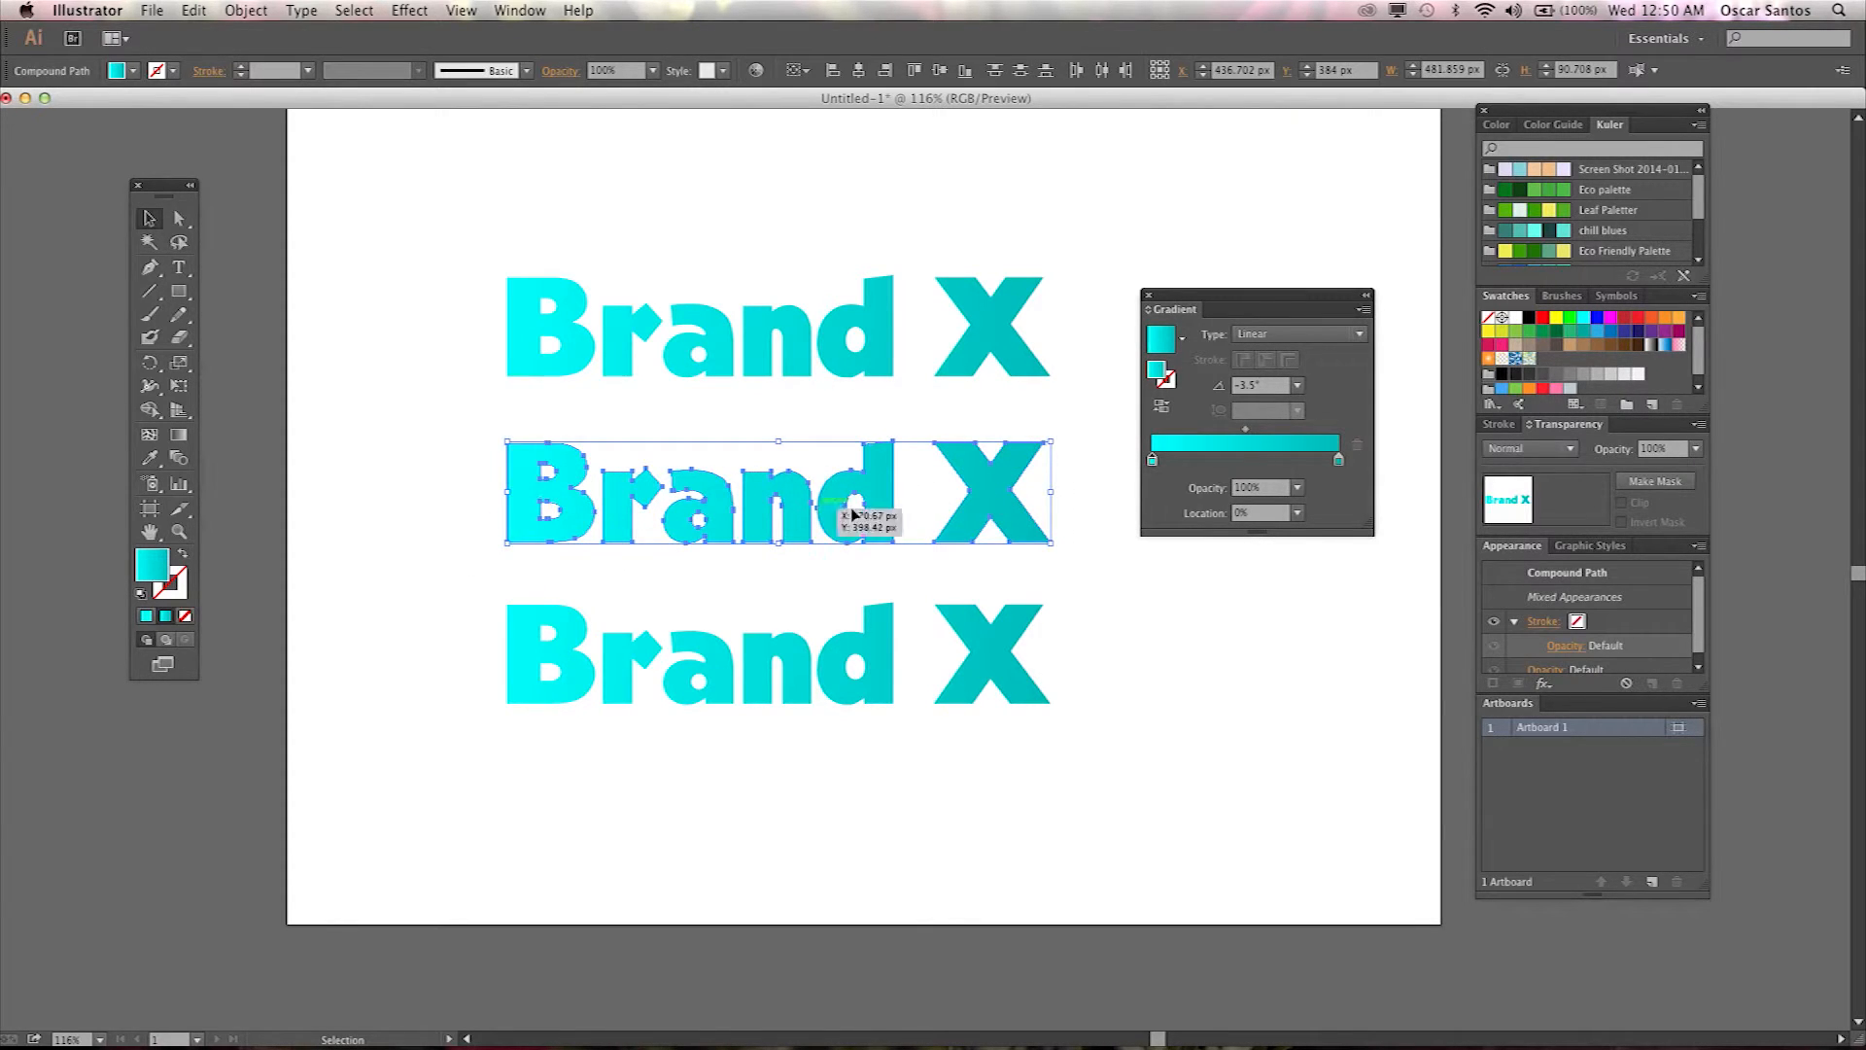
{"action": "left_click", "coordinate": [1150, 295]}
Open the Appearance panel, float it beside the wordmarks and enlarge it.
{"action": "left_click", "coordinate": [540, 13]}
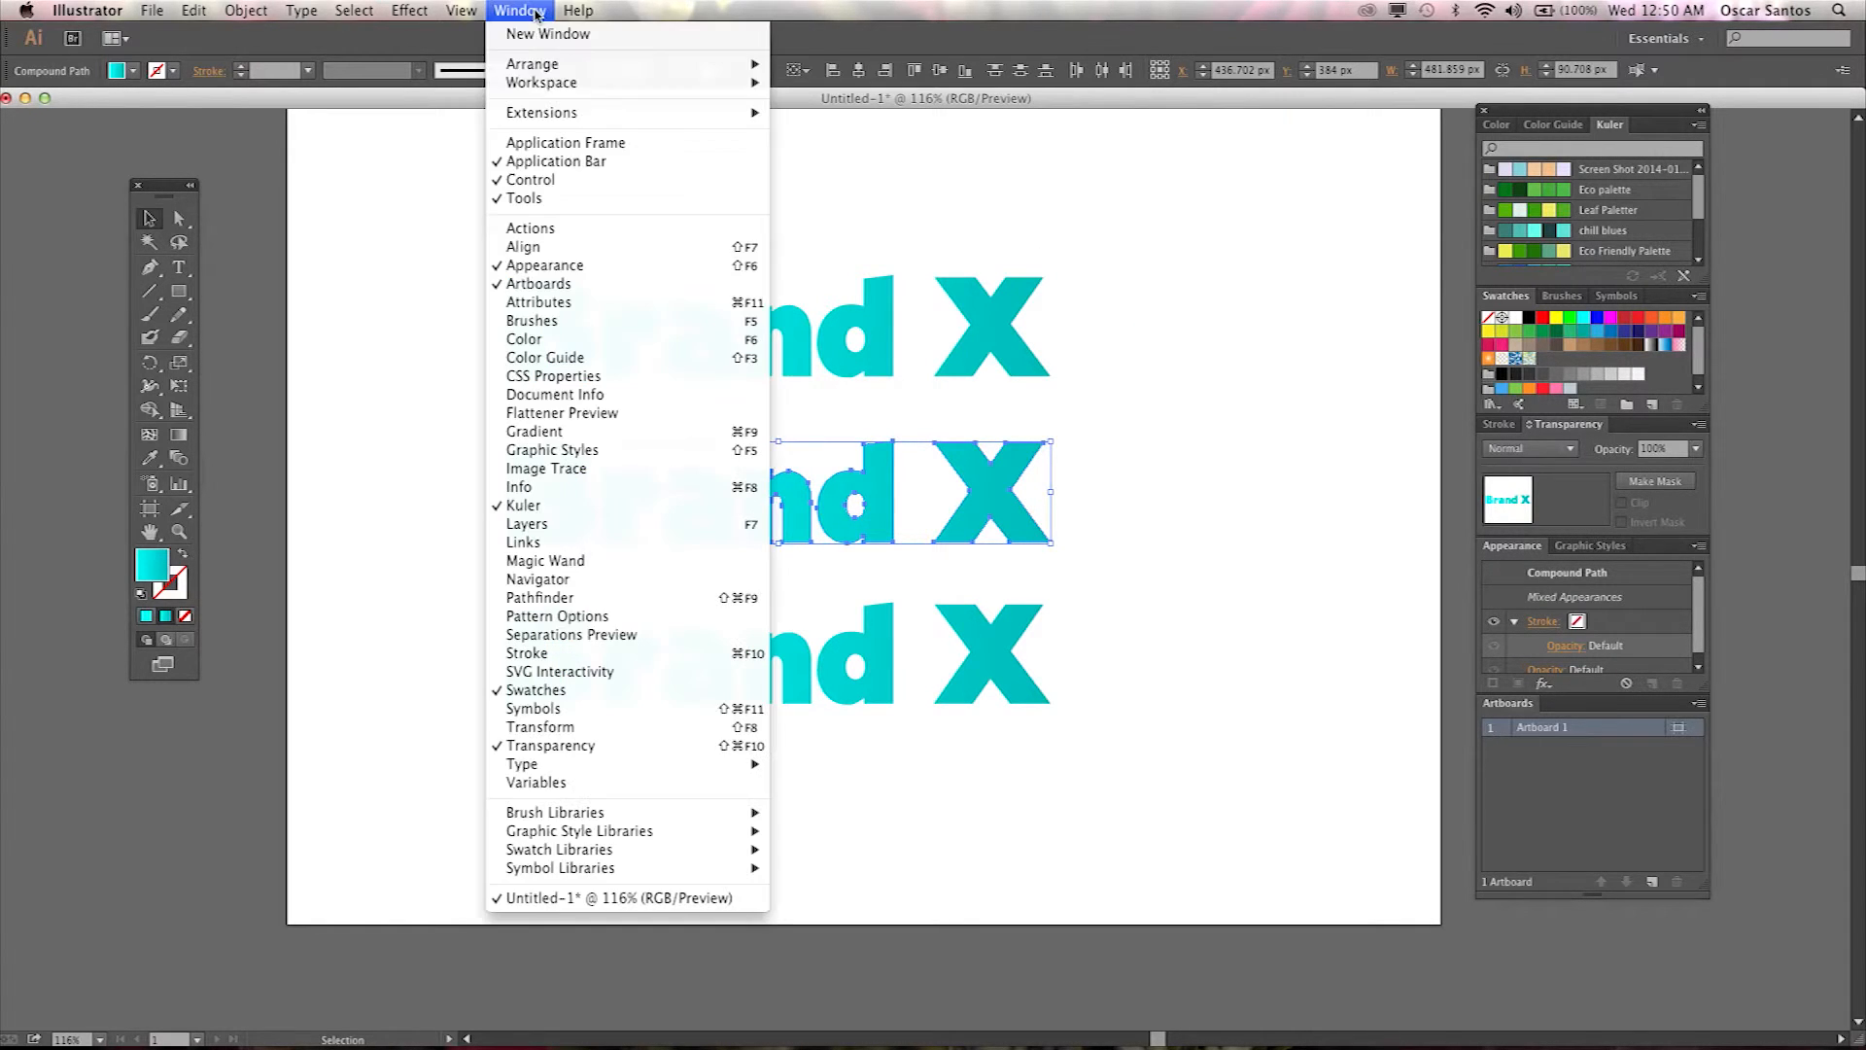
{"action": "left_click", "coordinate": [1557, 557]}
{"action": "left_click_drag", "start_coordinate": [1513, 545], "coordinate": [1143, 283]}
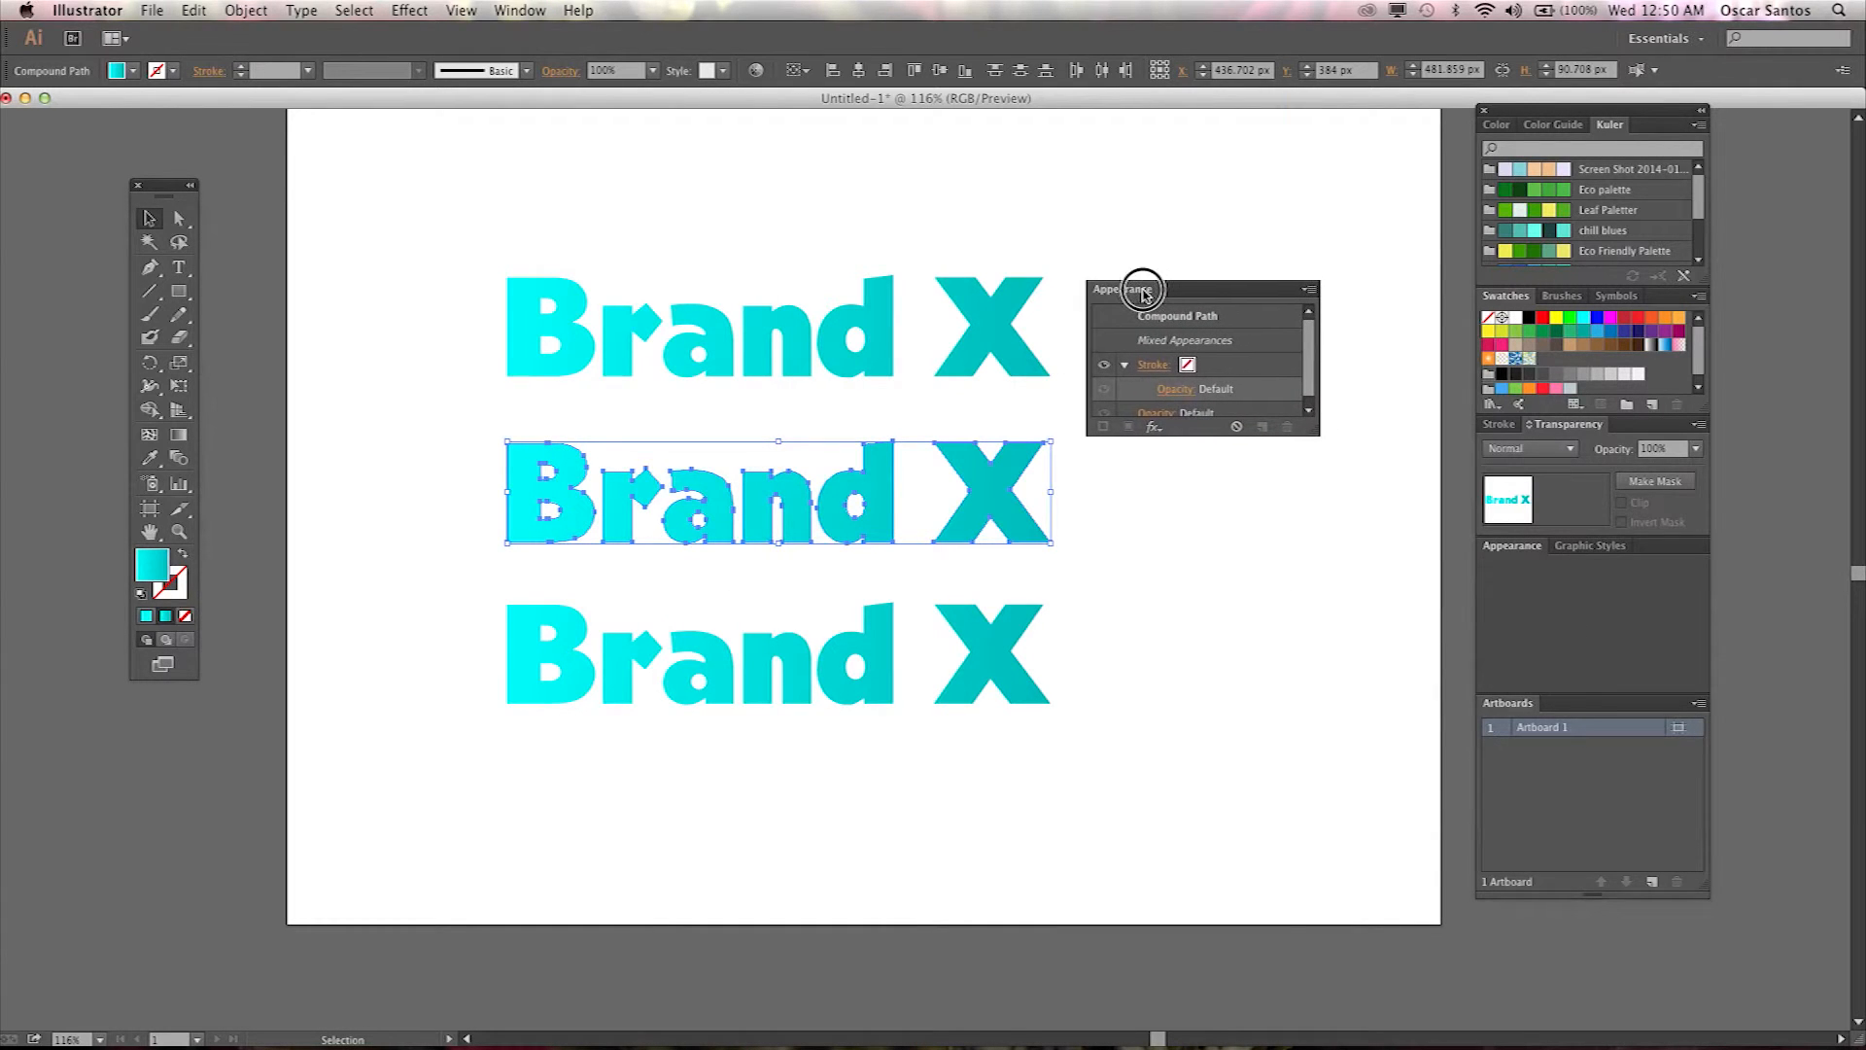
{"action": "left_click_drag", "start_coordinate": [1314, 430], "coordinate": [1370, 628]}
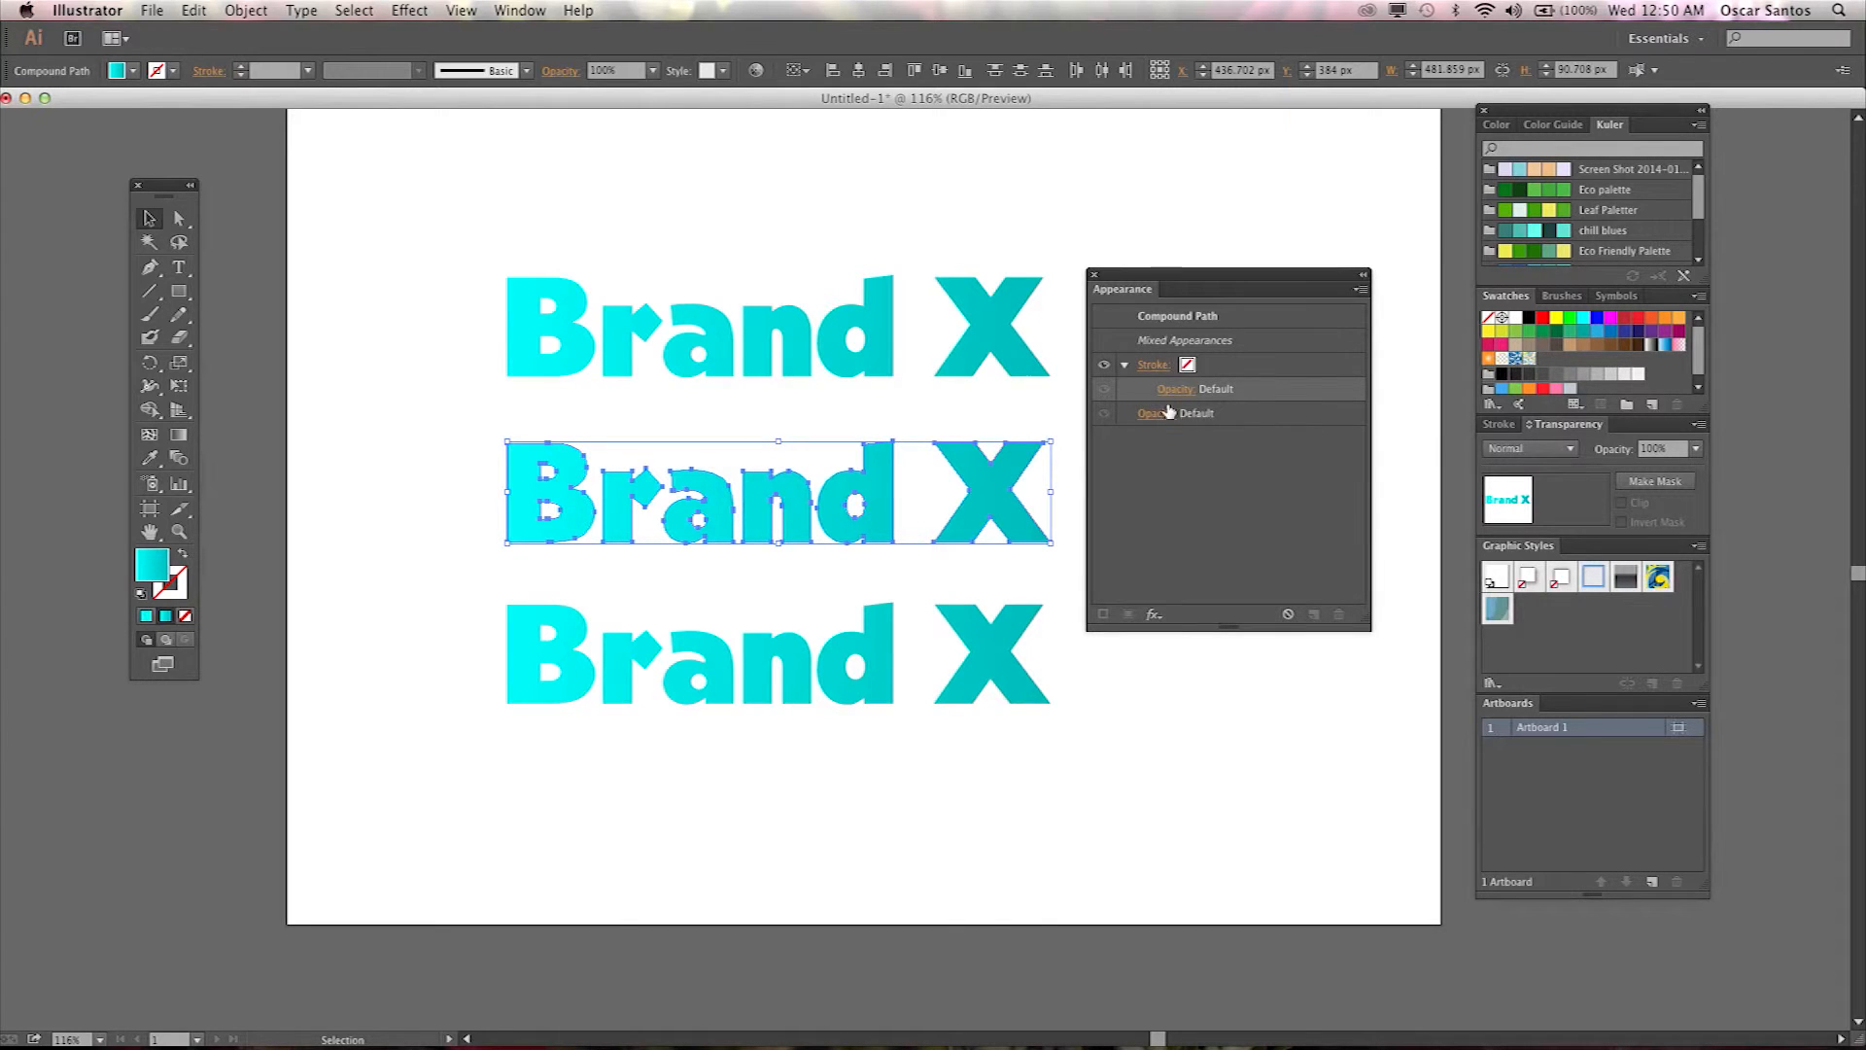
Select the X of the middle wordmark, zoom in on it, and add a new fill in the Appearance panel.
{"action": "left_click", "coordinate": [1071, 507]}
{"action": "left_click", "coordinate": [1015, 515]}
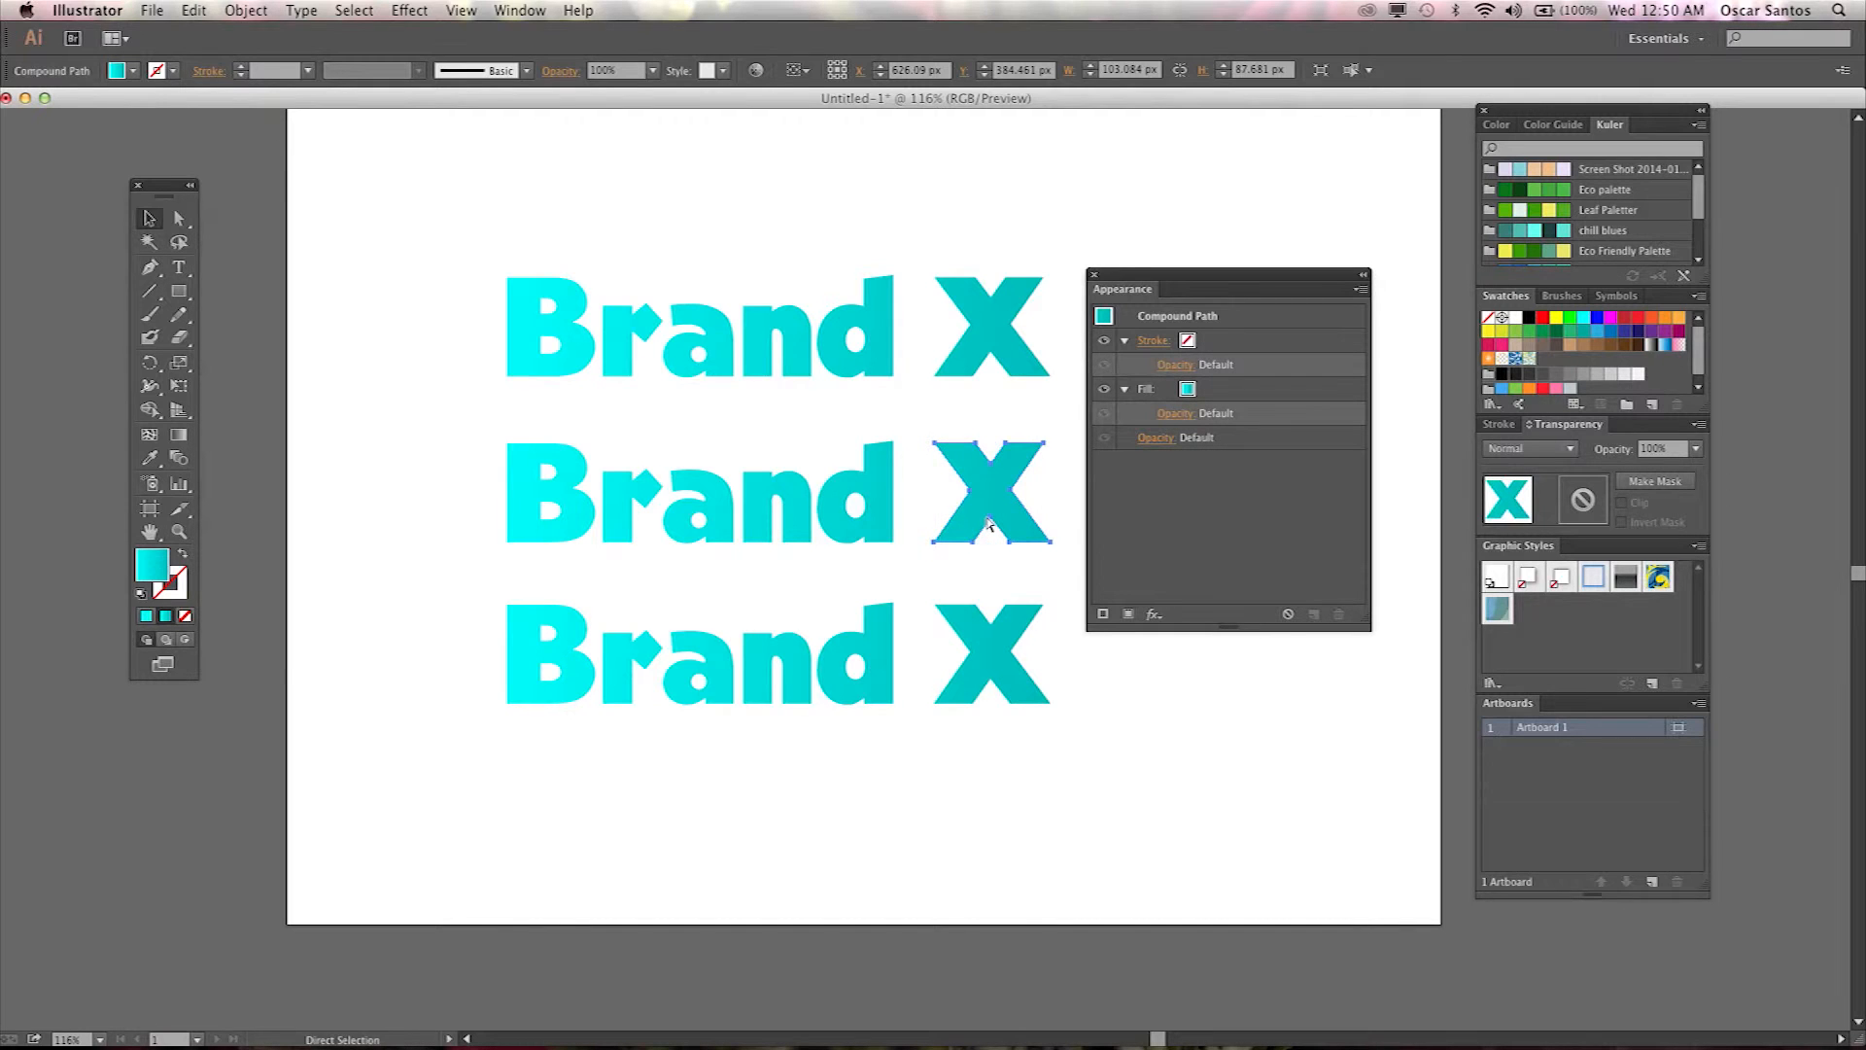
{"action": "key", "text": "super+equal"}
{"action": "key", "text": "super+equal"}
{"action": "key", "text": "super+equal"}
{"action": "key", "text": "super+equal"}
{"action": "left_click_drag", "start_coordinate": [860, 520], "coordinate": [609, 650]}
{"action": "key", "text": "super+equal"}
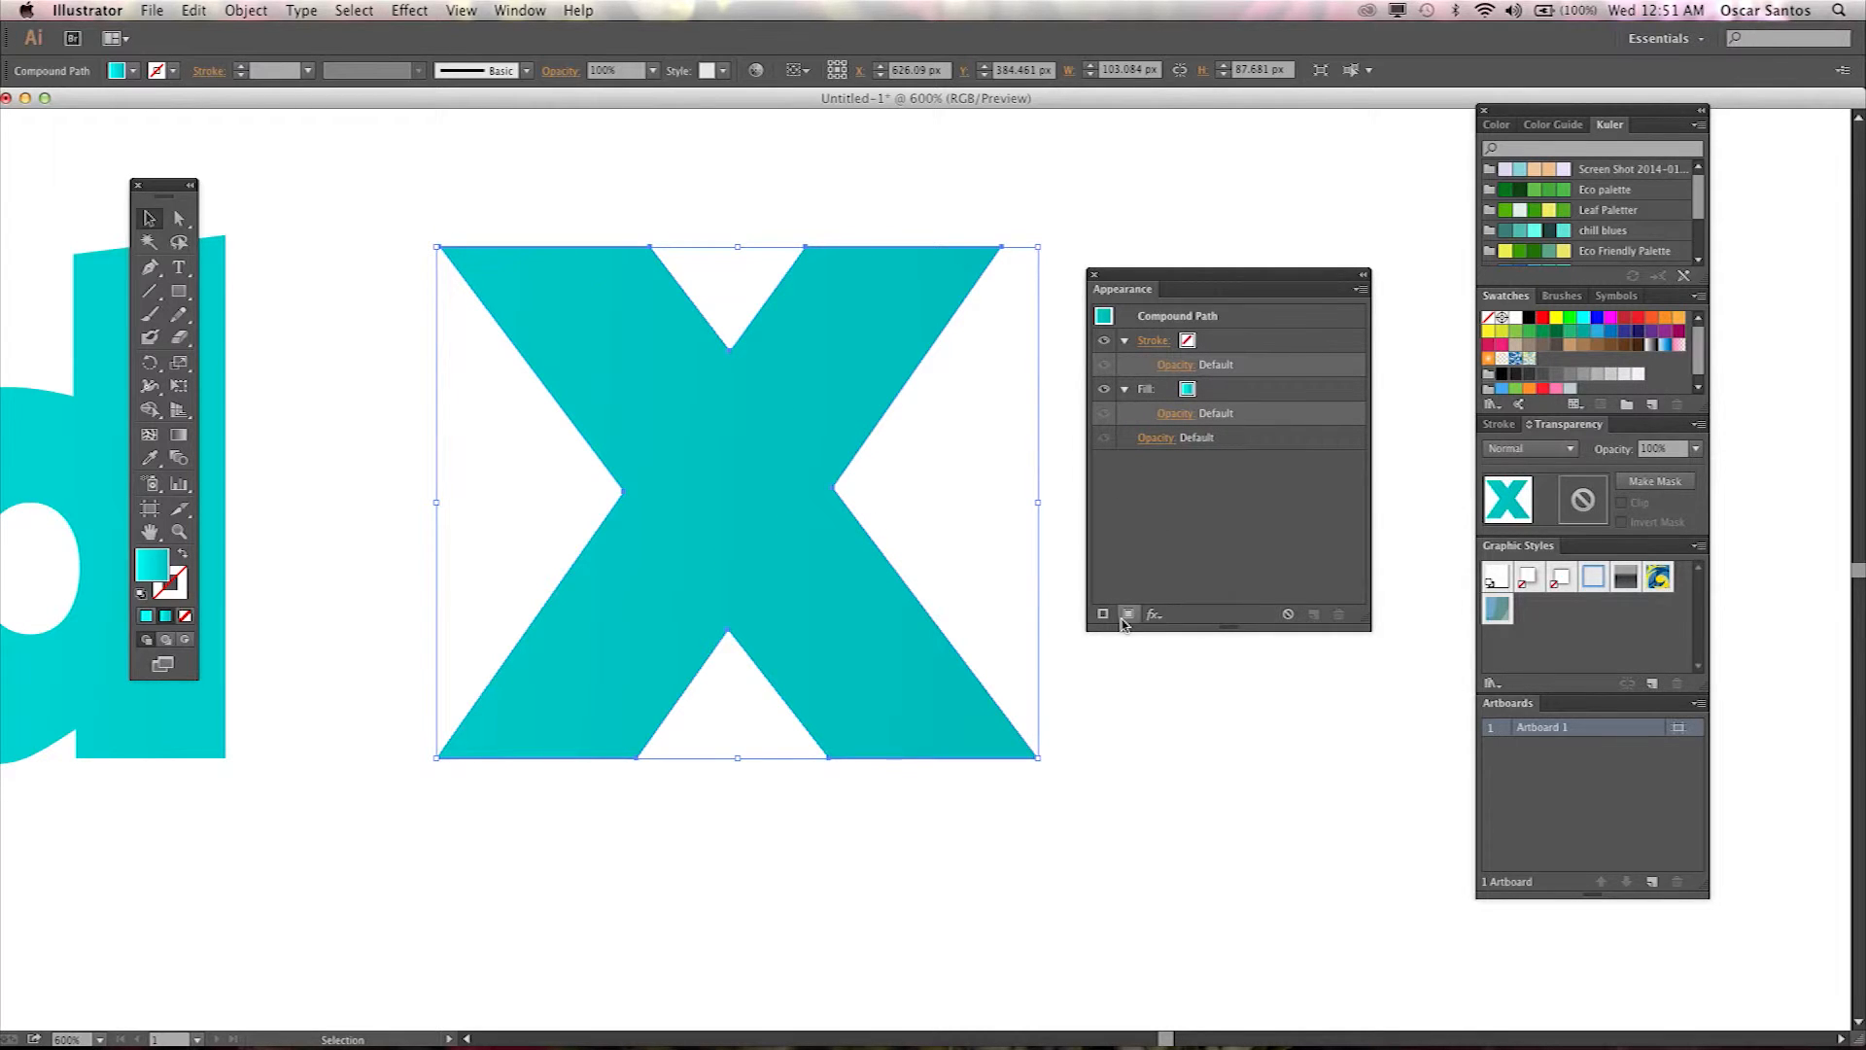
{"action": "left_click", "coordinate": [1201, 393]}
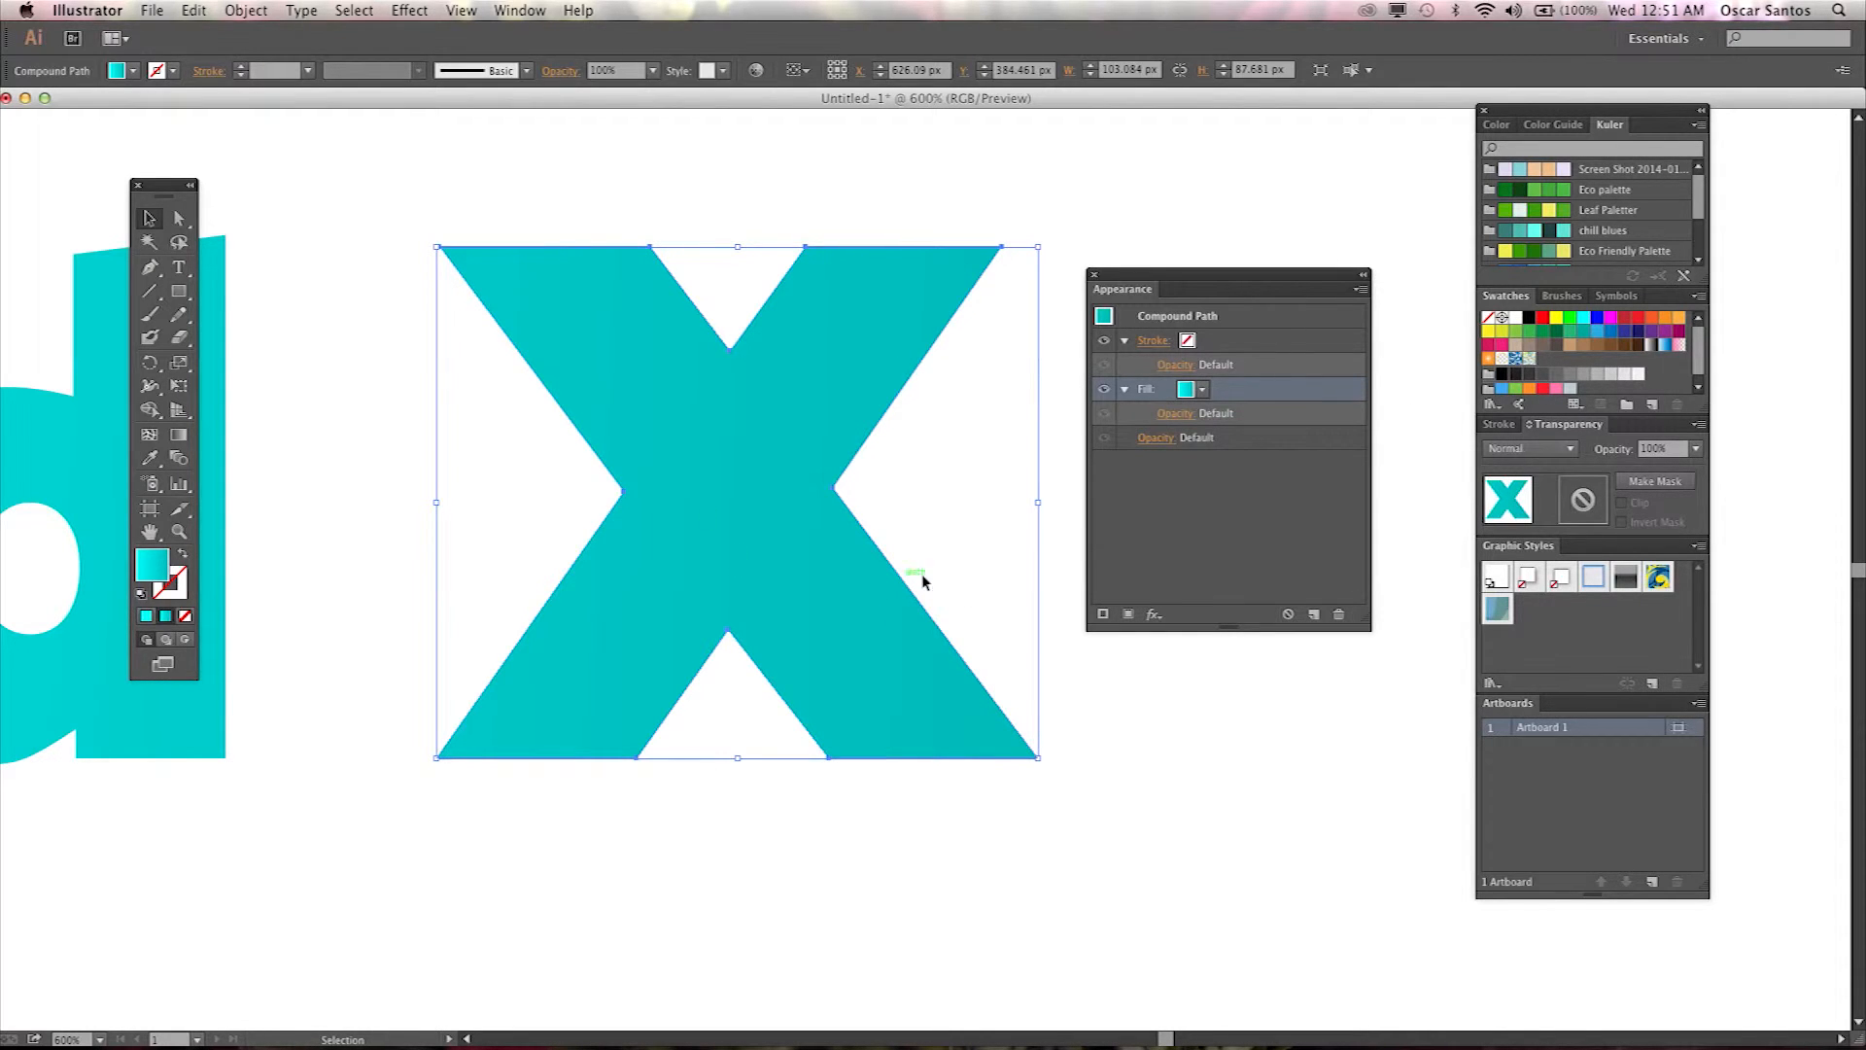
{"action": "left_click", "coordinate": [1129, 617]}
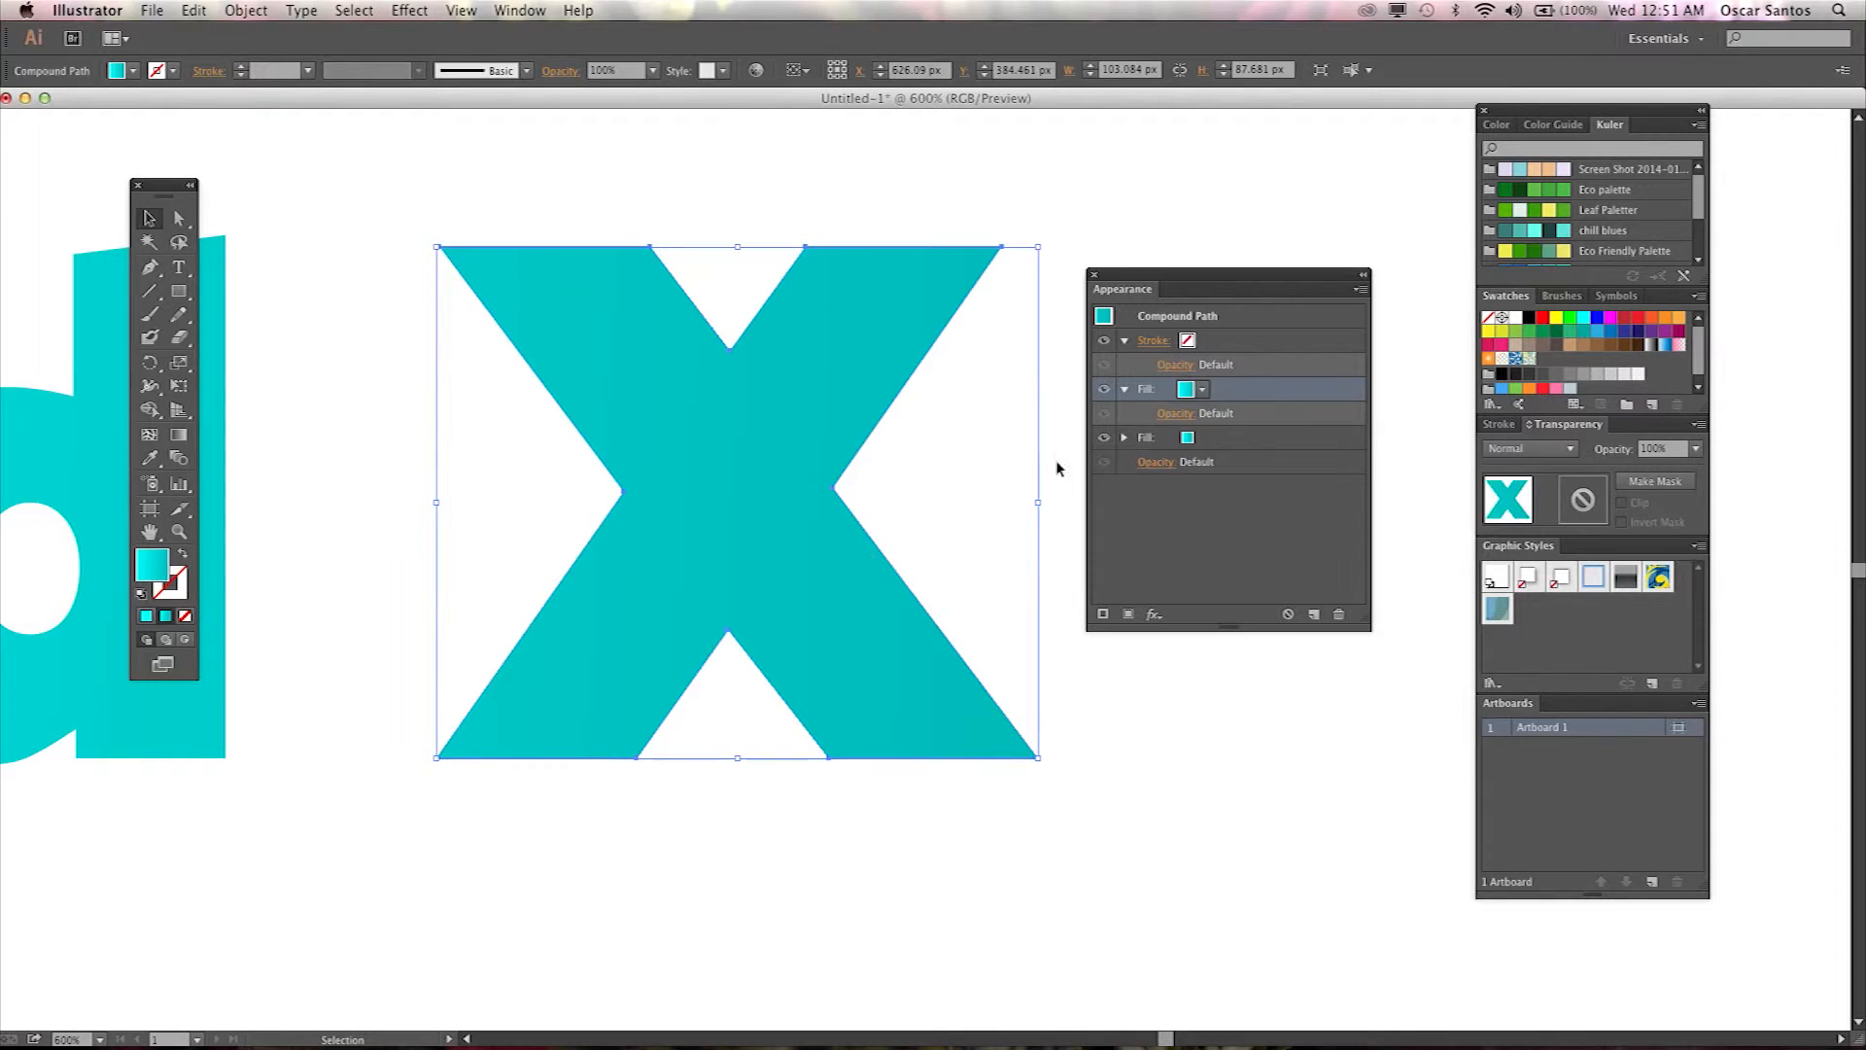
Set the new fill to the orange radial gradient swatch.
{"action": "left_click", "coordinate": [1204, 389]}
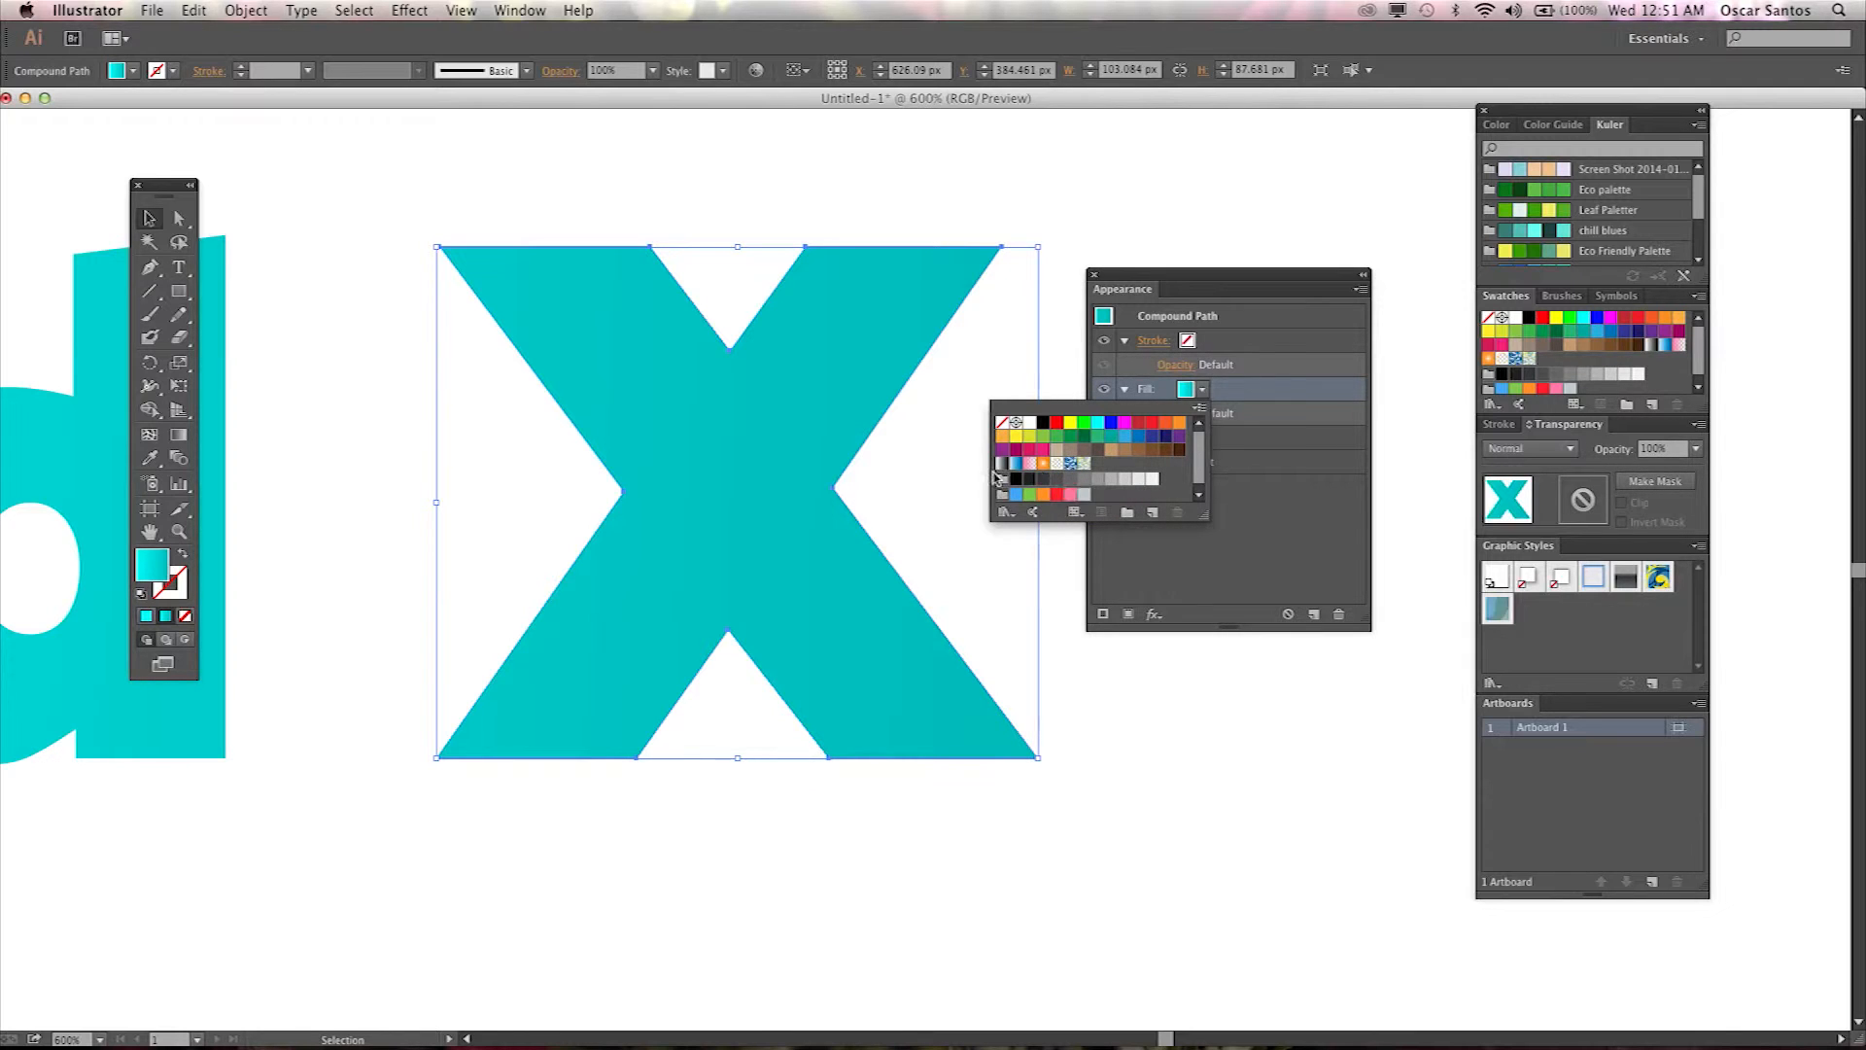
{"action": "left_click", "coordinate": [1032, 470]}
{"action": "left_click", "coordinate": [1045, 465]}
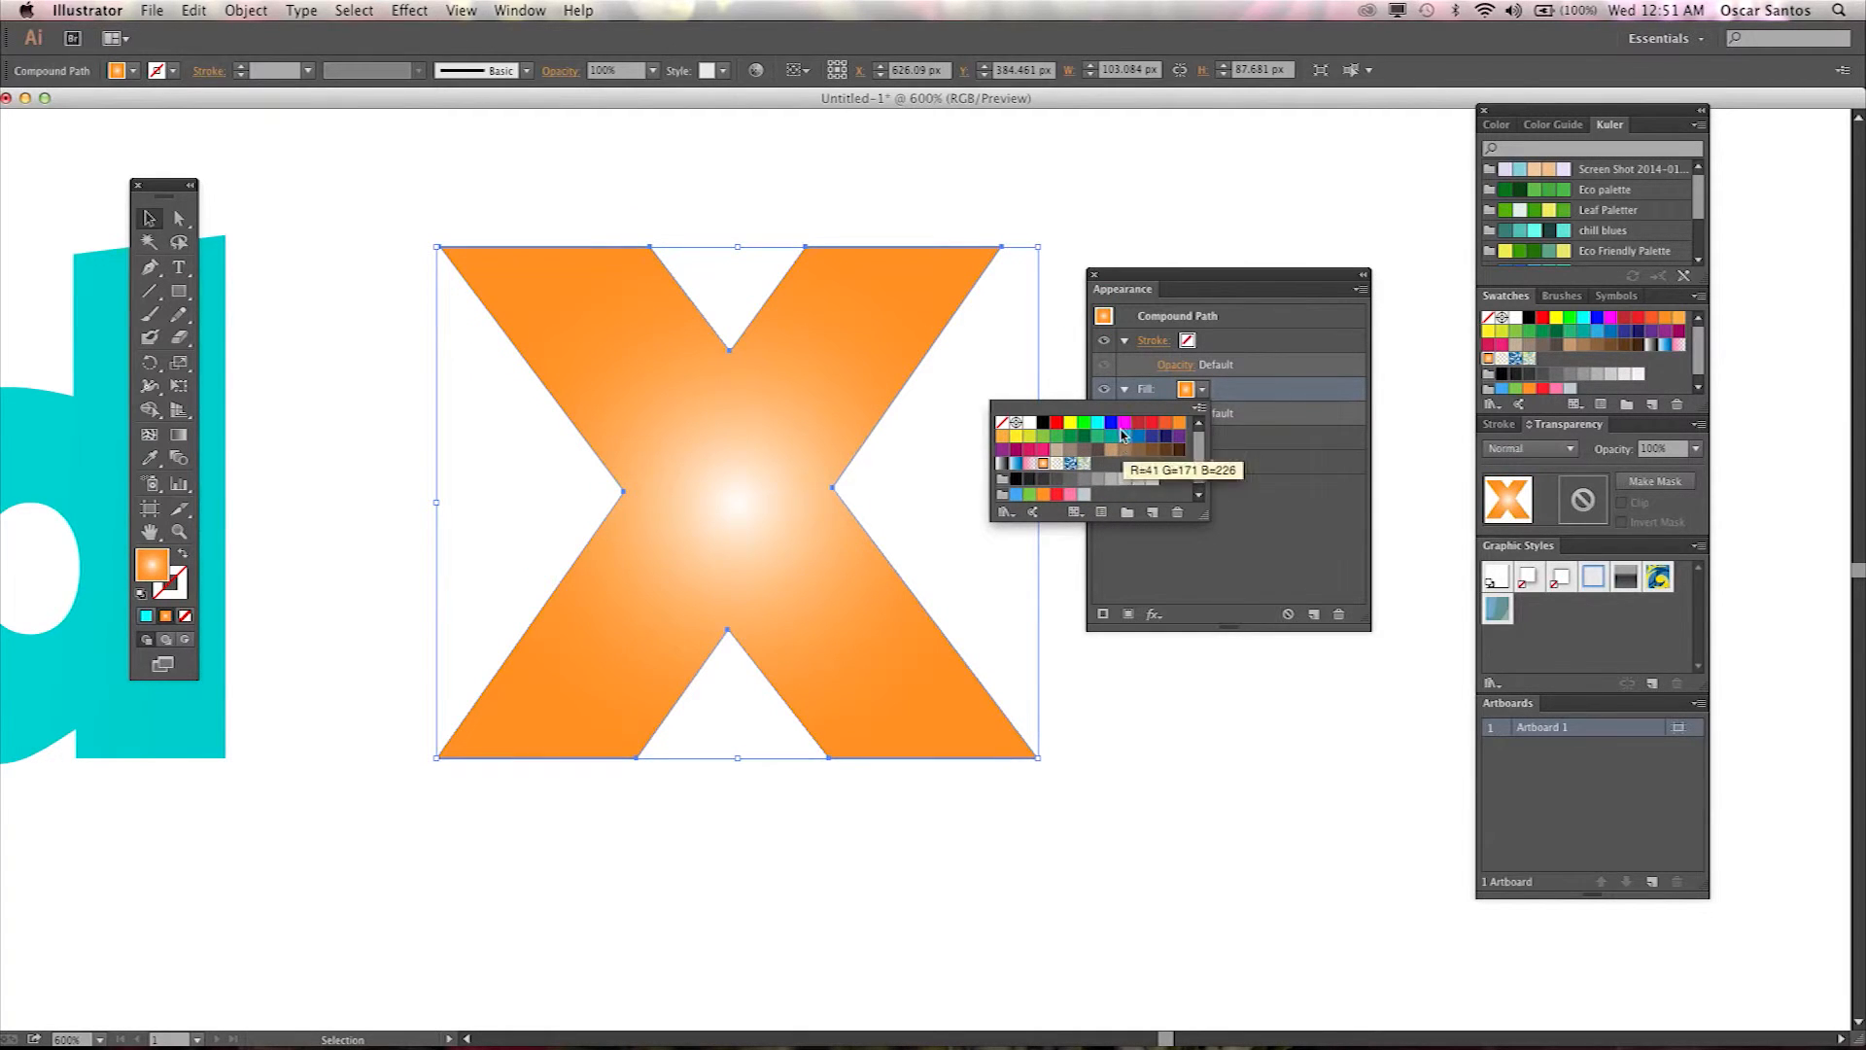
{"action": "left_click", "coordinate": [1230, 397]}
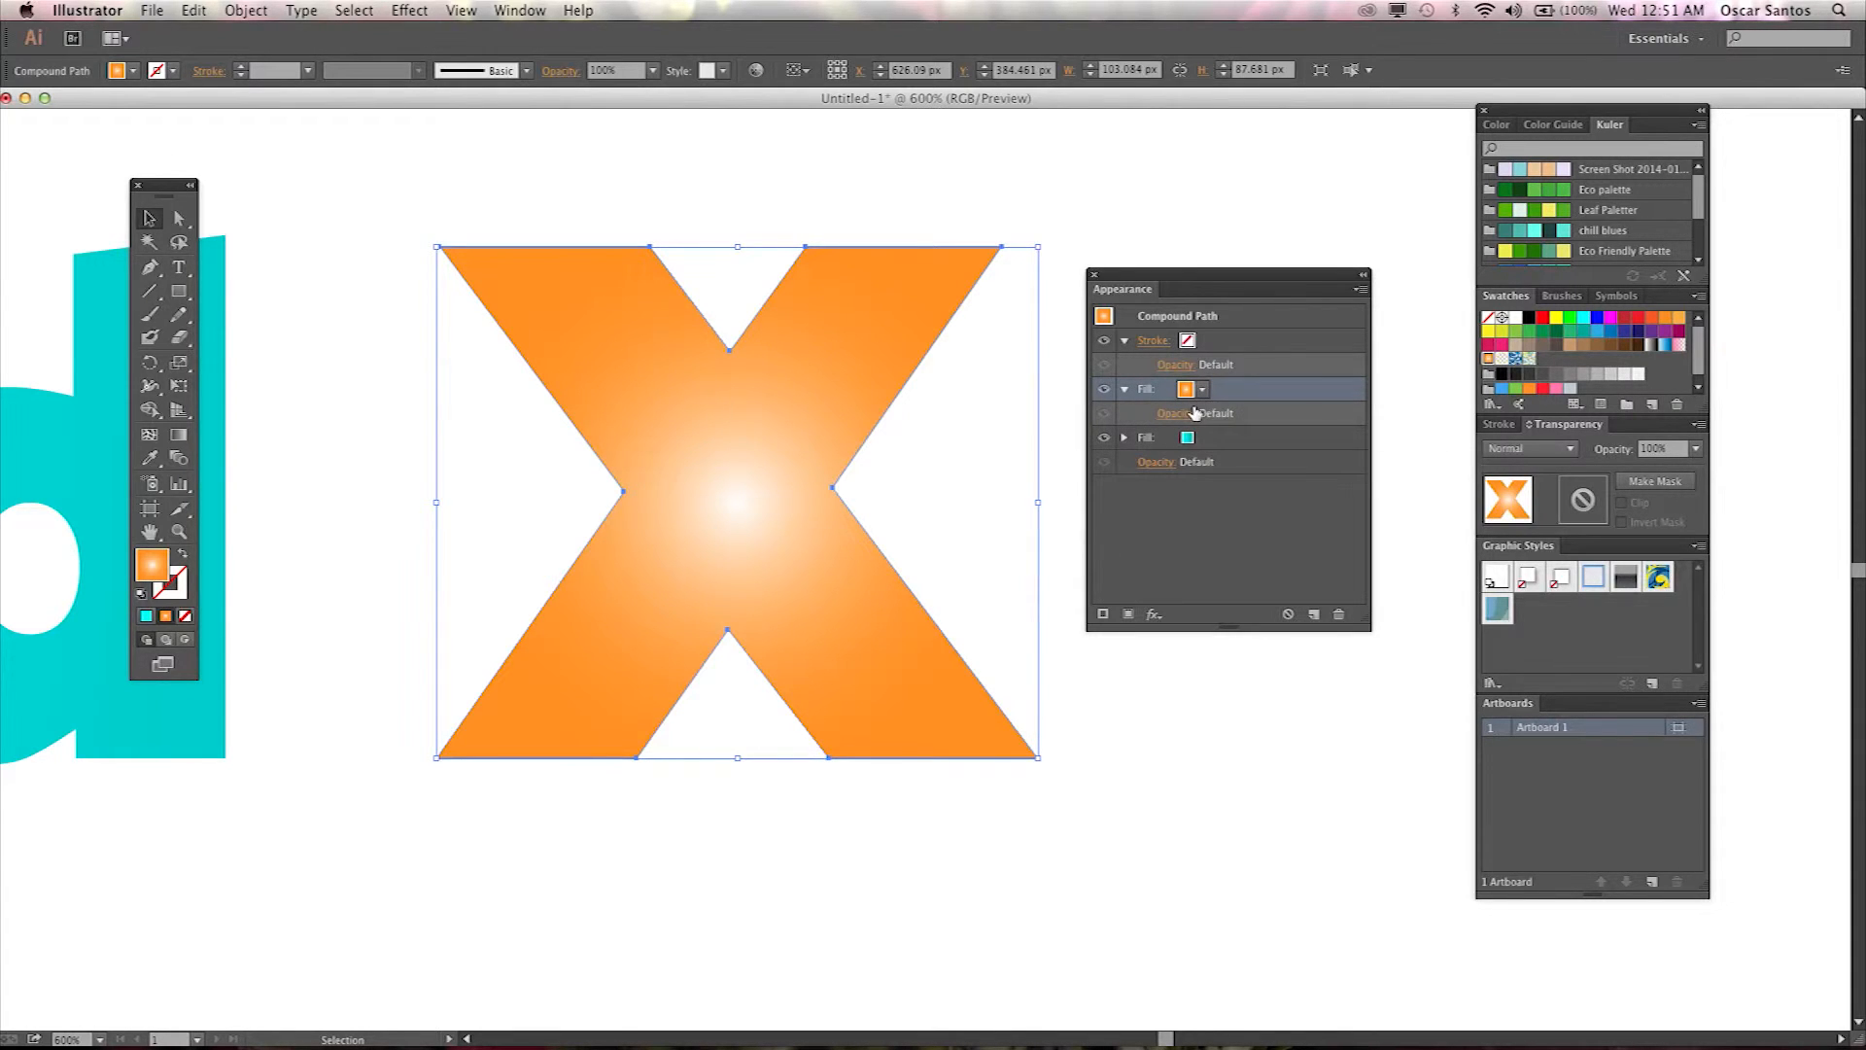
Set the new fill's opacity to 40%.
{"action": "left_click", "coordinate": [1185, 418]}
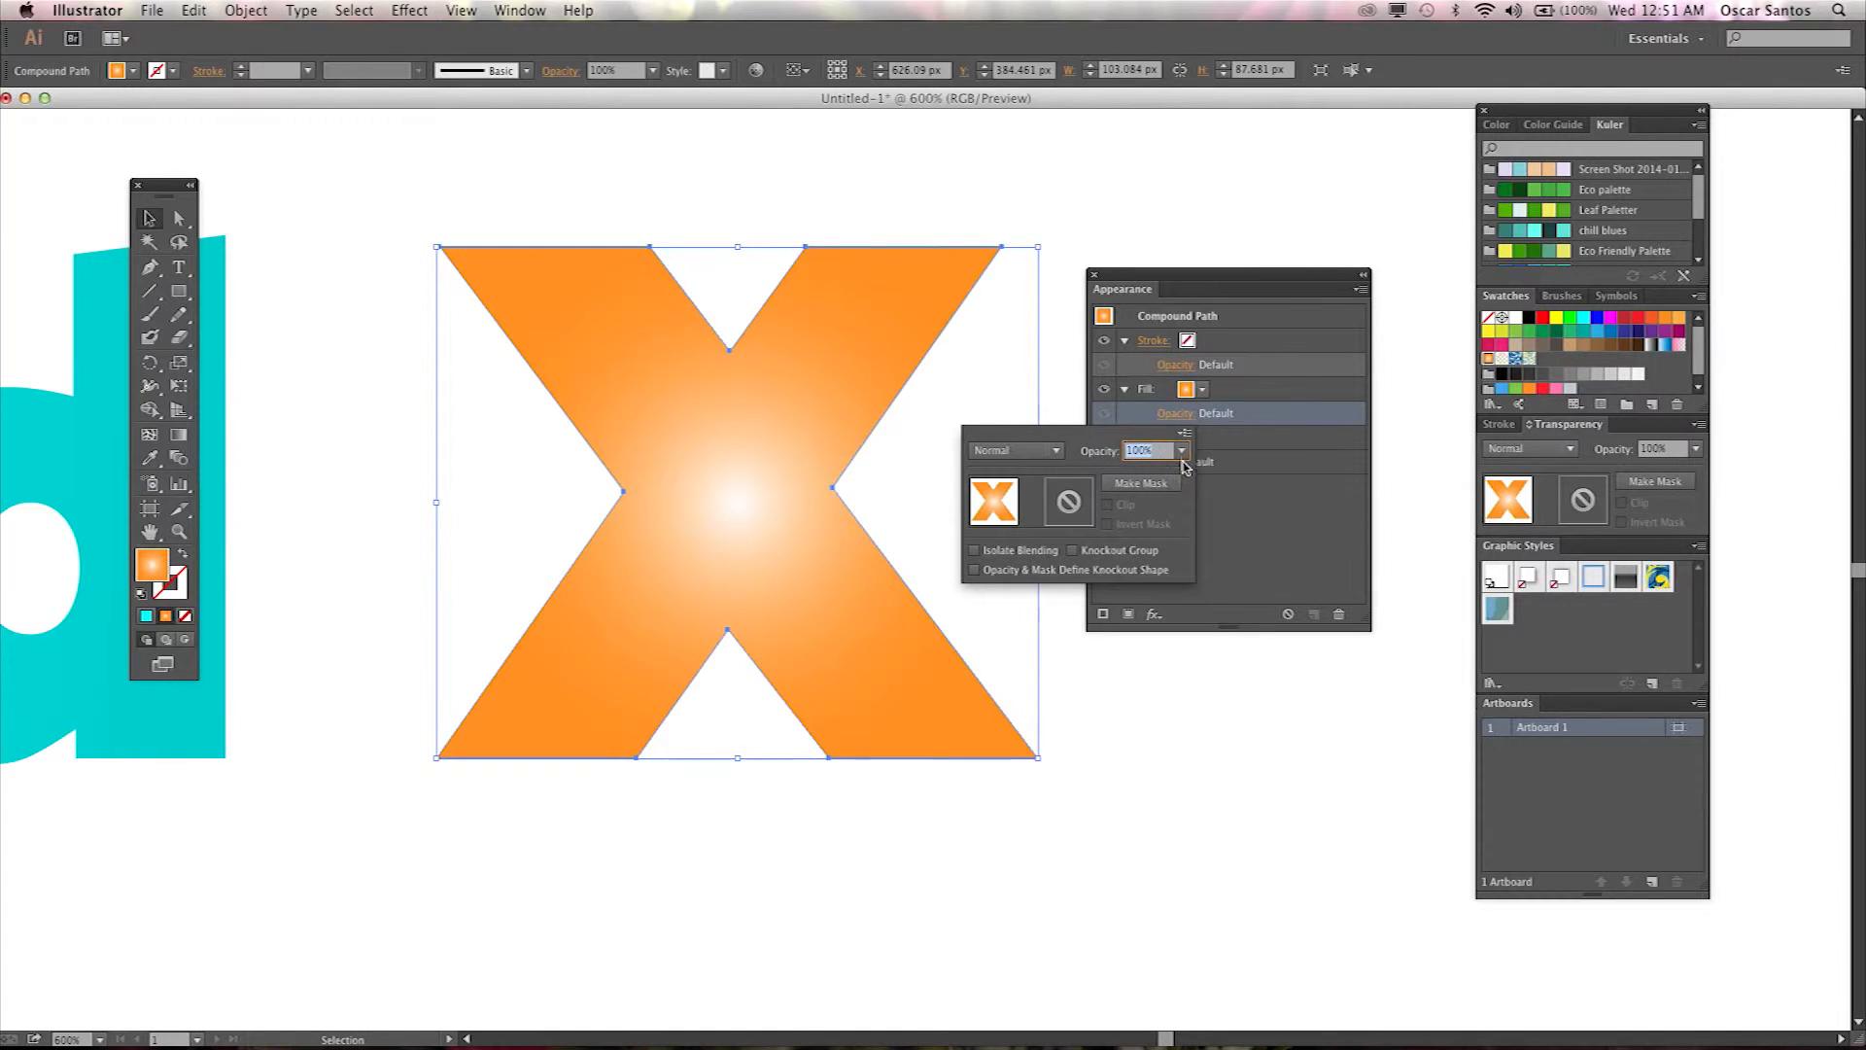
{"action": "left_click", "coordinate": [1182, 452]}
{"action": "left_click", "coordinate": [1203, 559]}
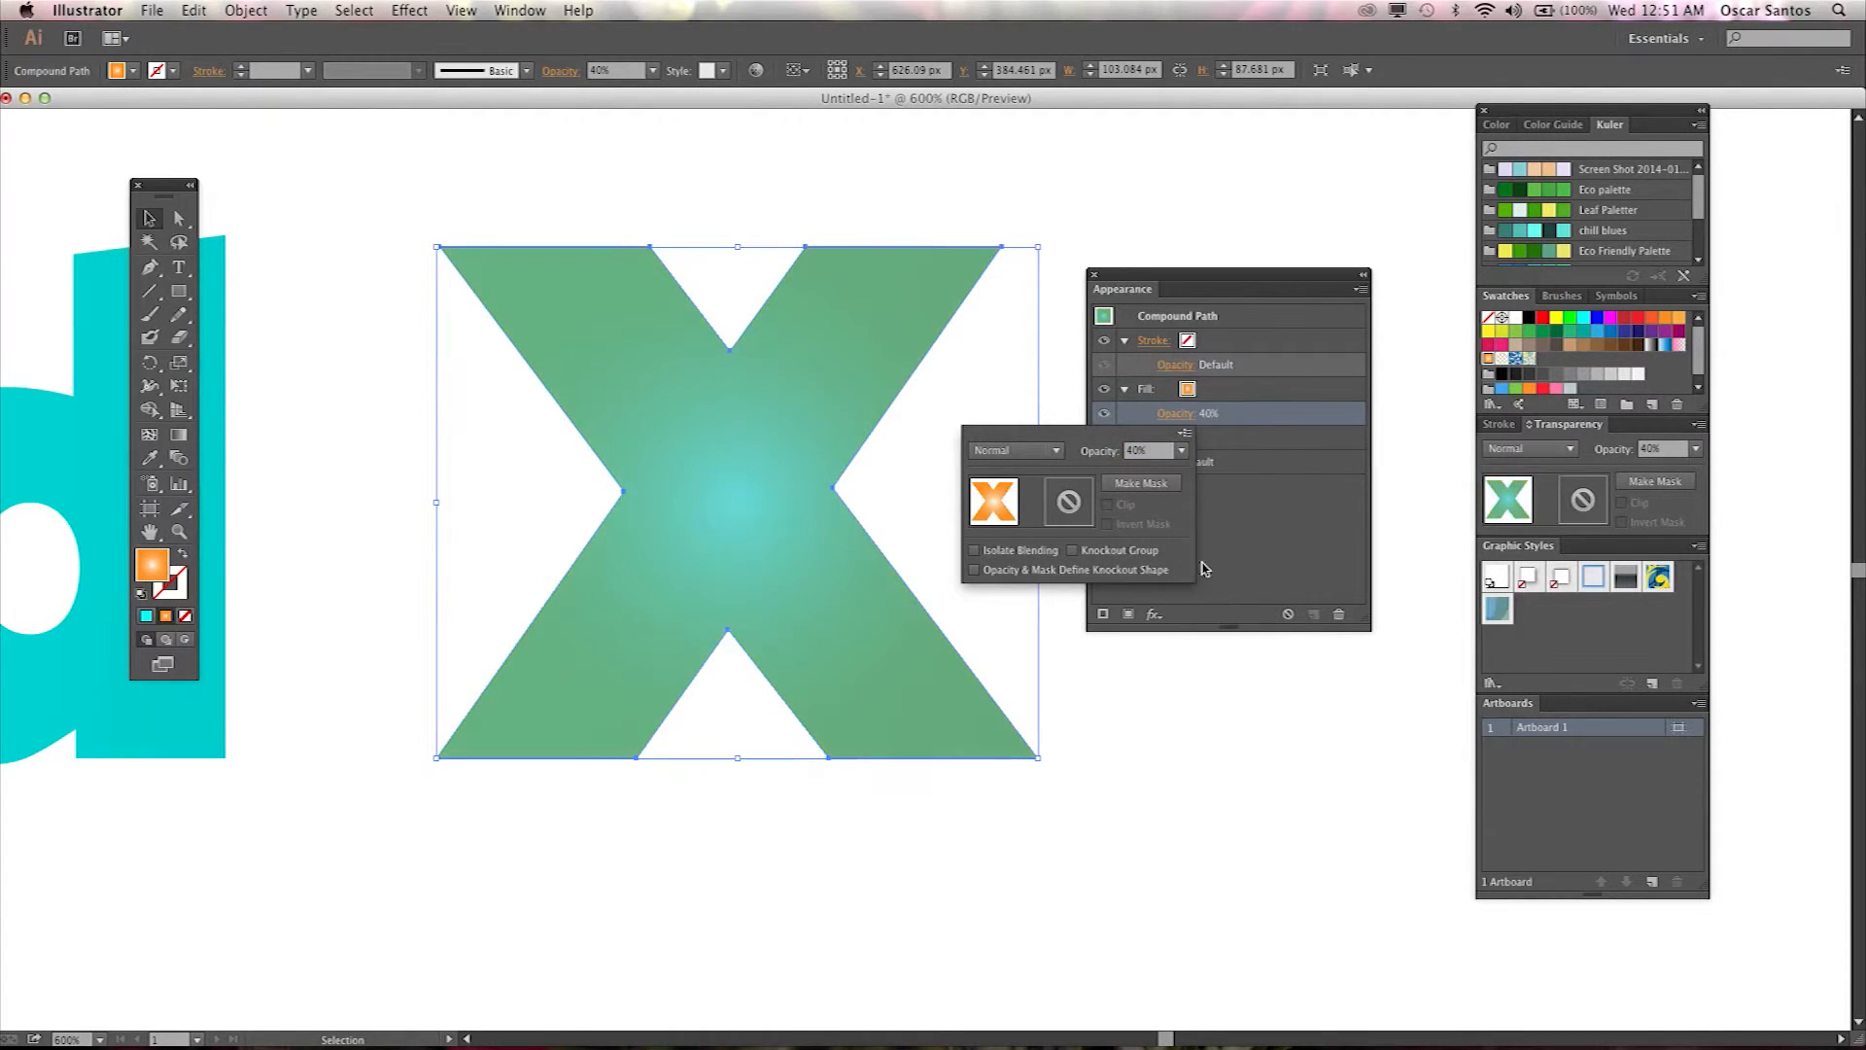
{"action": "left_click", "coordinate": [1227, 408]}
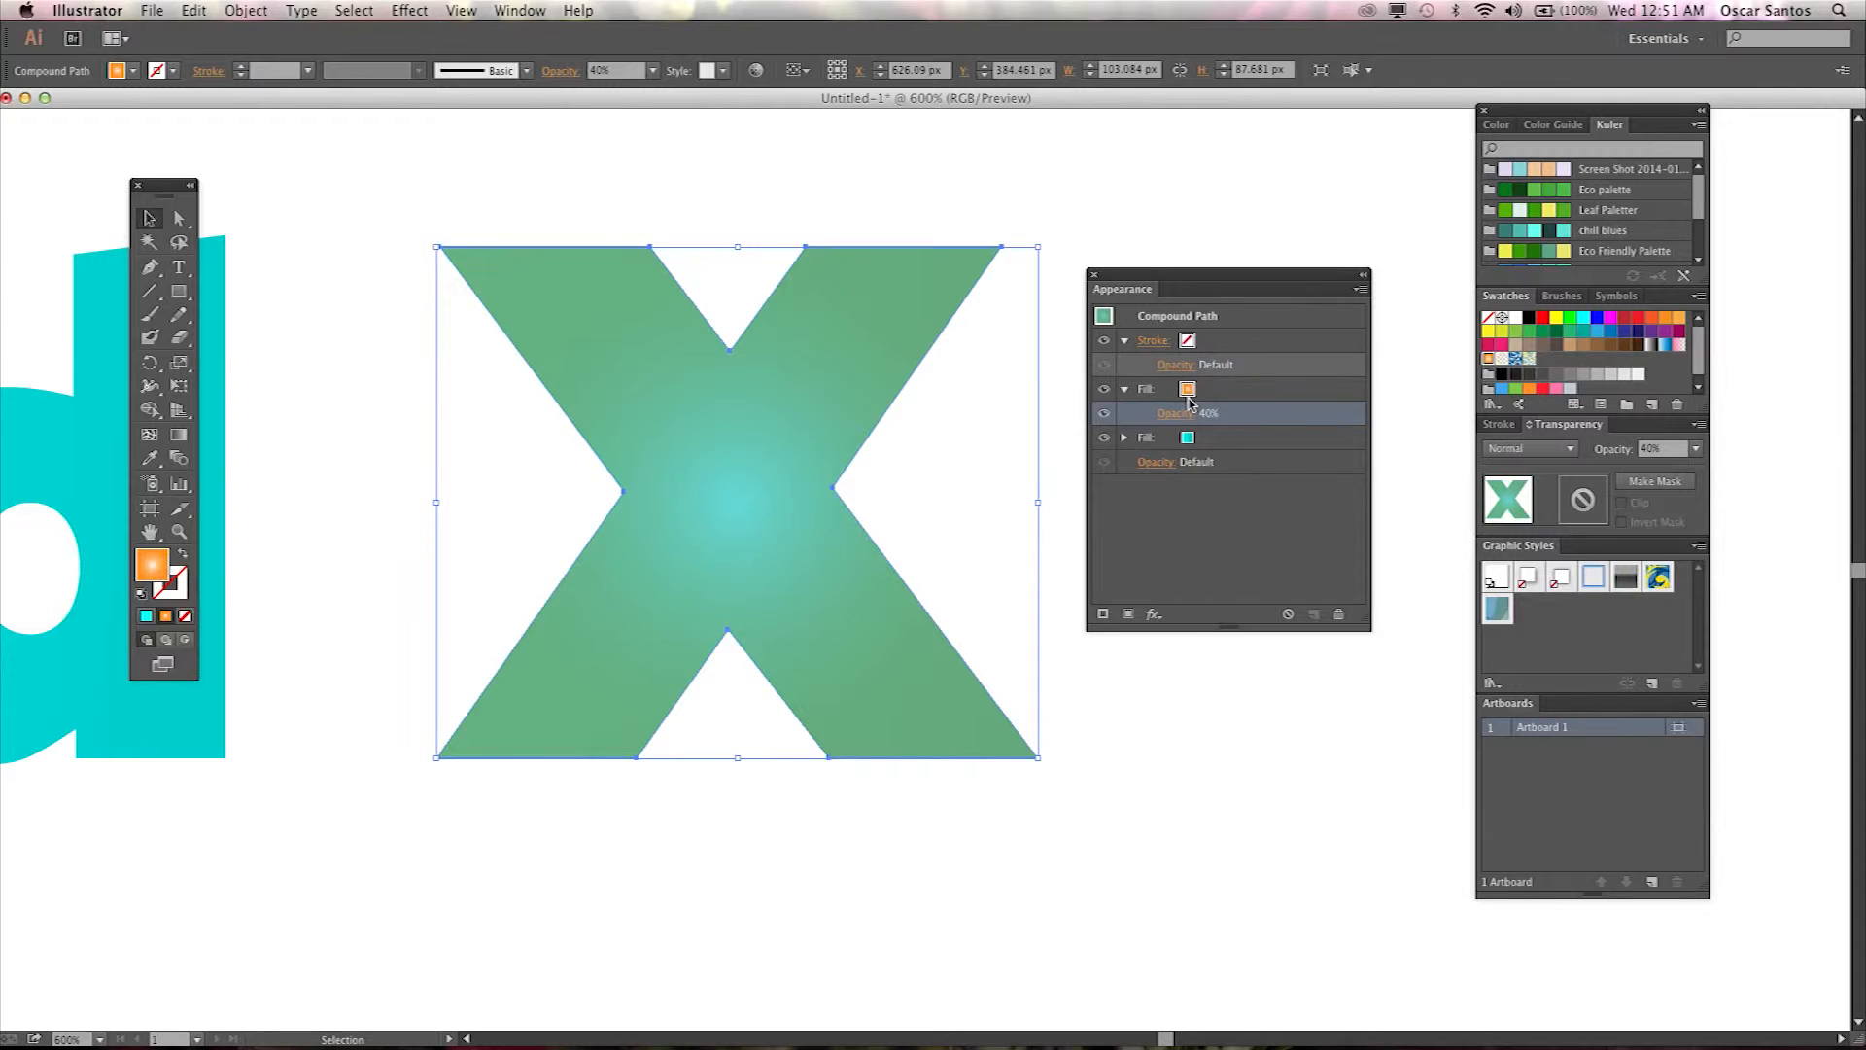
Open the Basic Graphics_Dots pattern swatch library from the new fill's swatch menu.
{"action": "left_click", "coordinate": [1188, 394]}
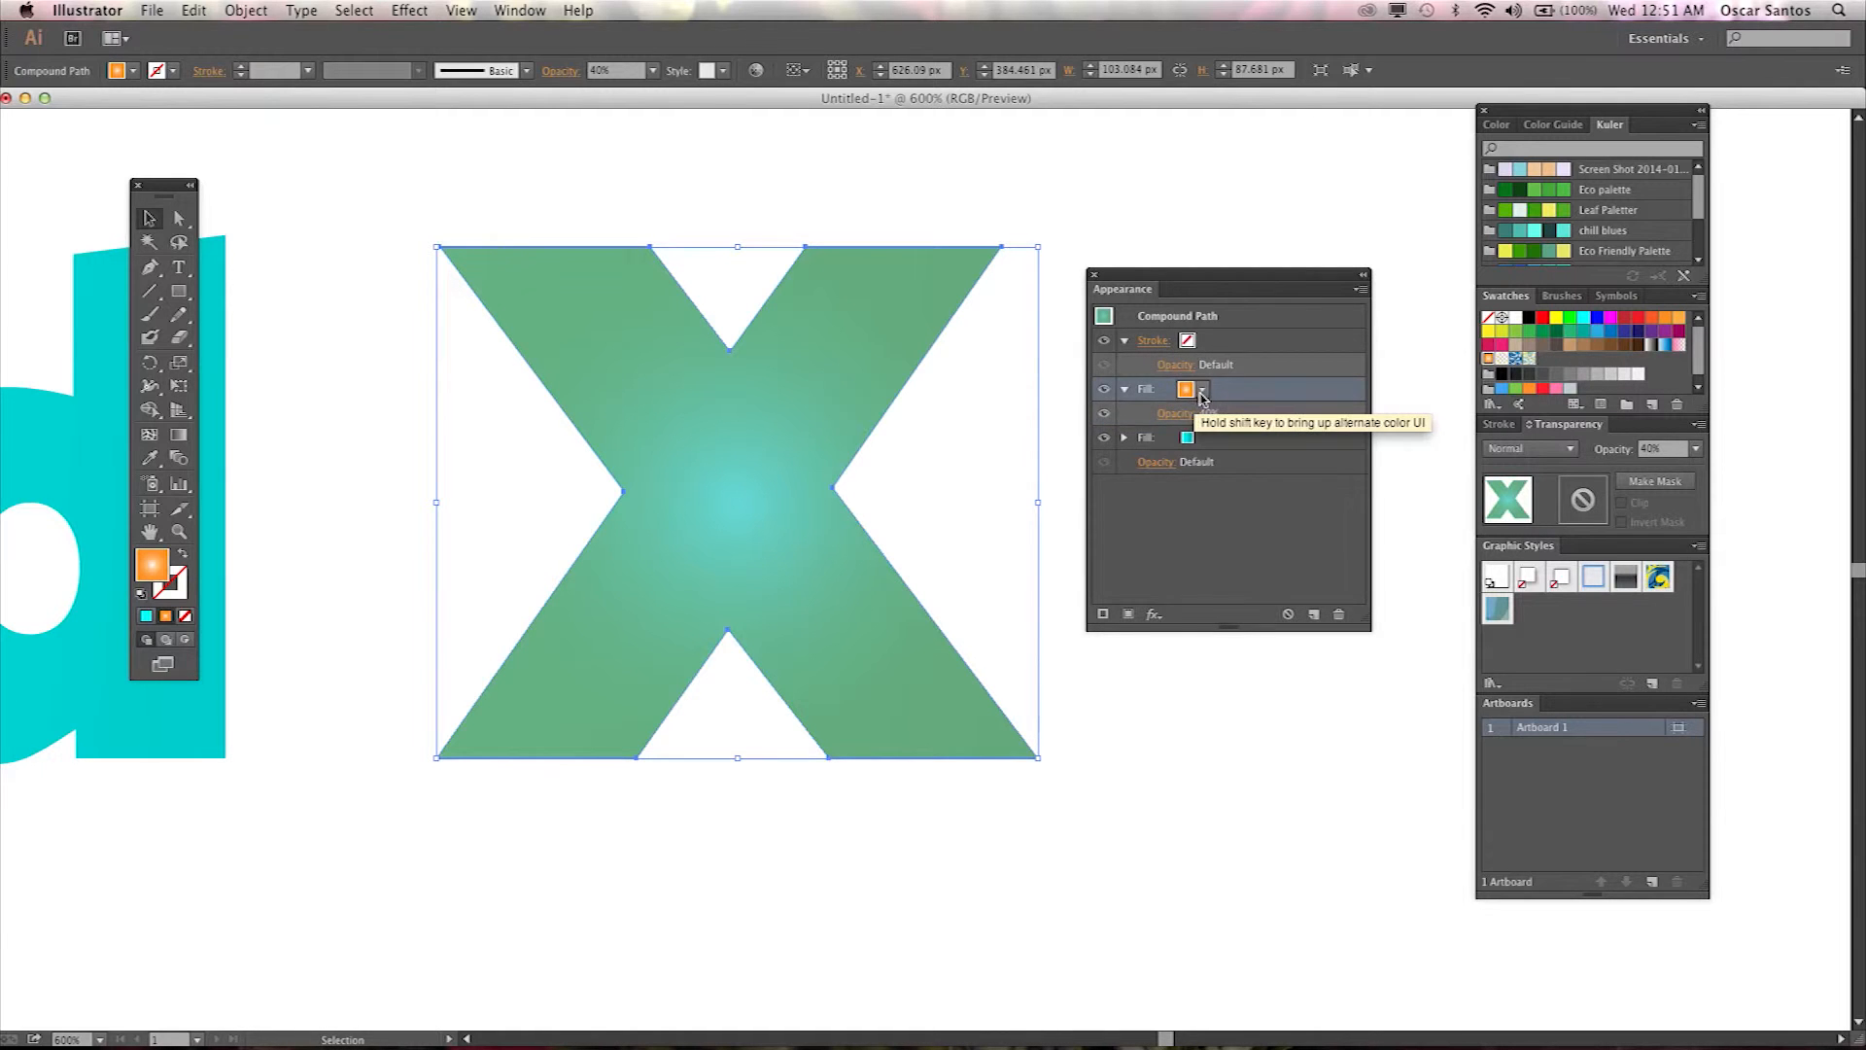
{"action": "left_click", "coordinate": [1202, 390]}
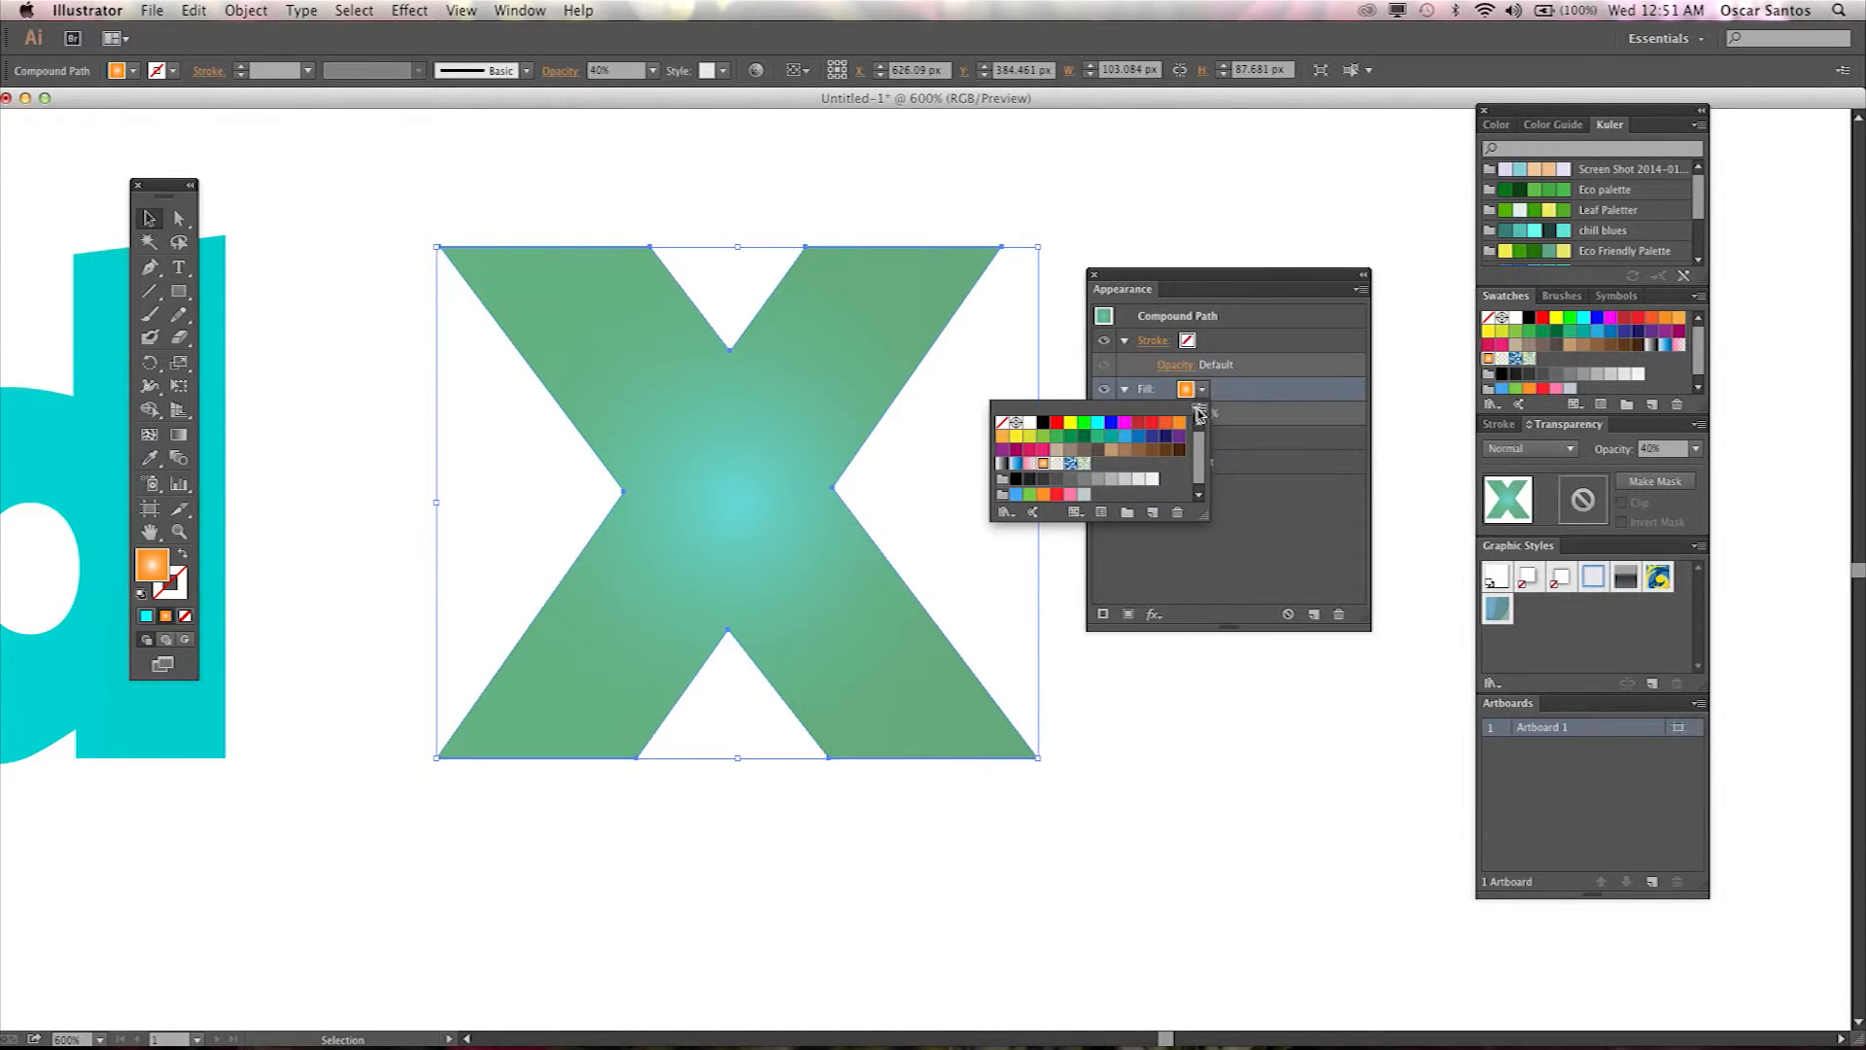
{"action": "left_click", "coordinate": [1200, 408]}
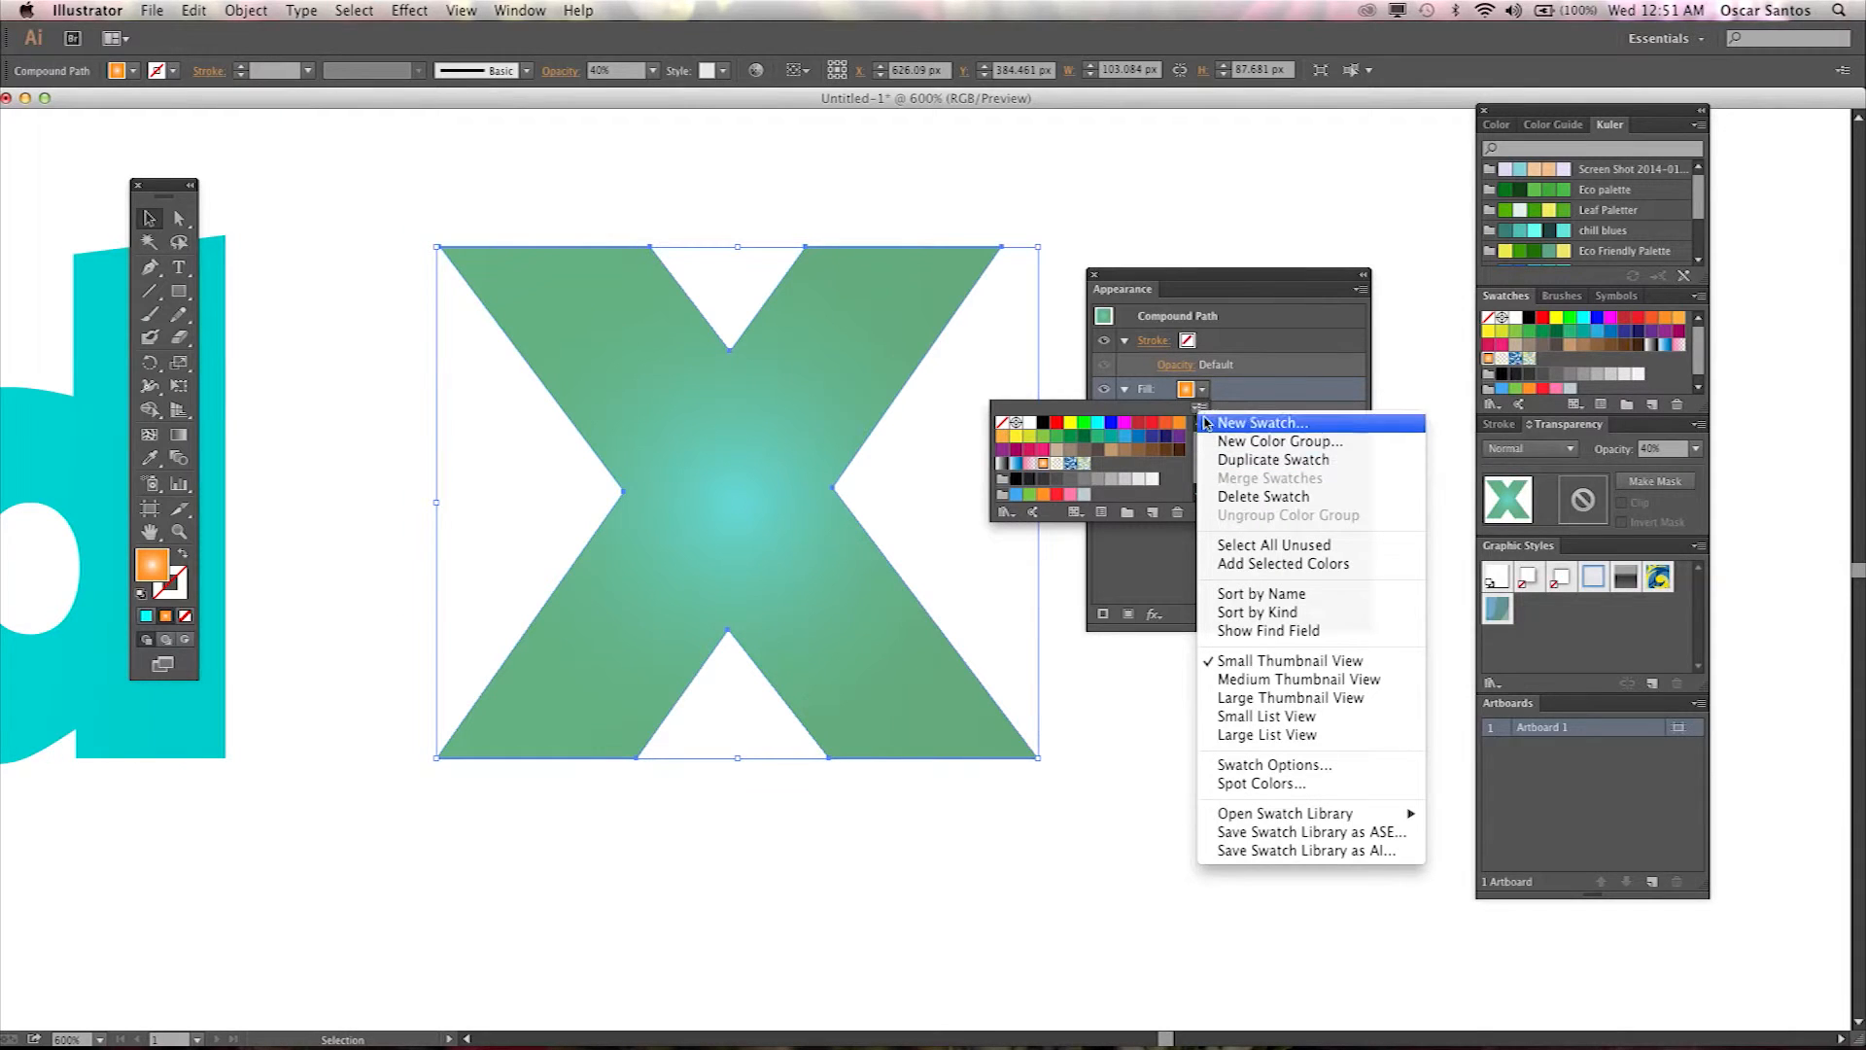
{"action": "left_click", "coordinate": [1200, 409]}
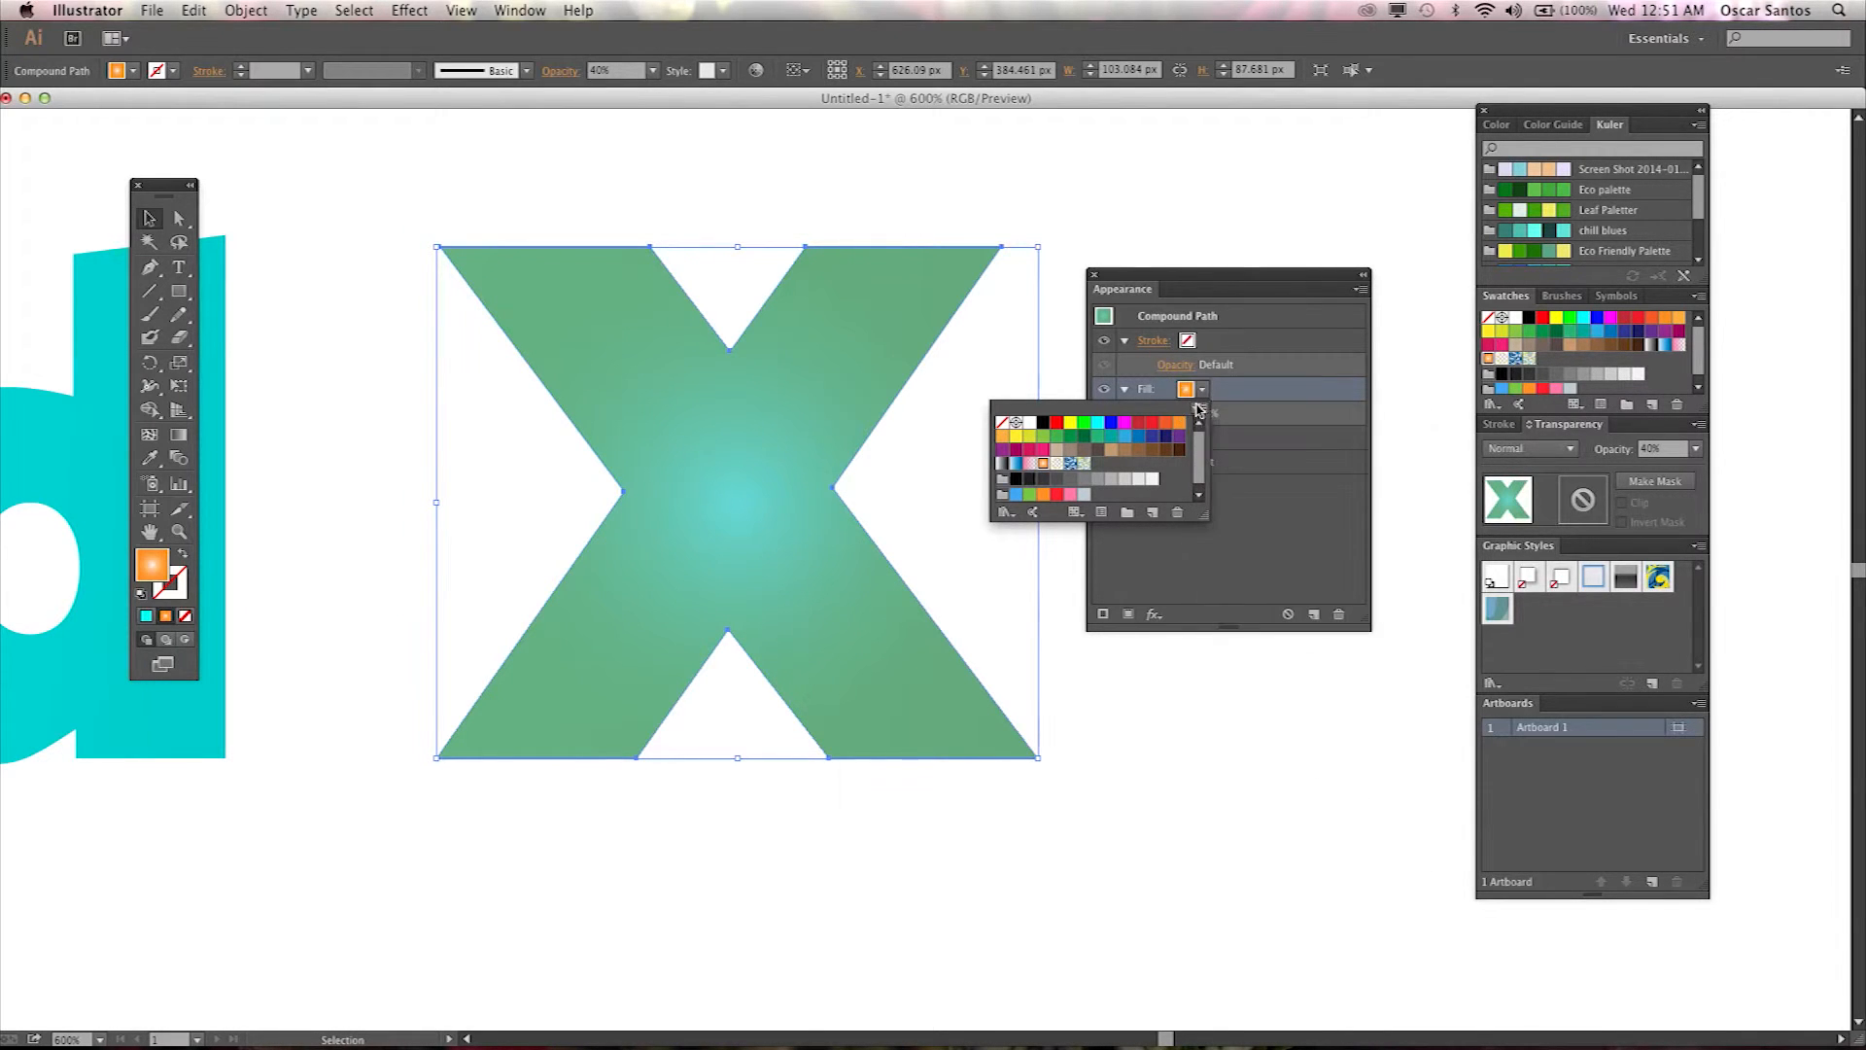
{"action": "left_click", "coordinate": [1200, 407]}
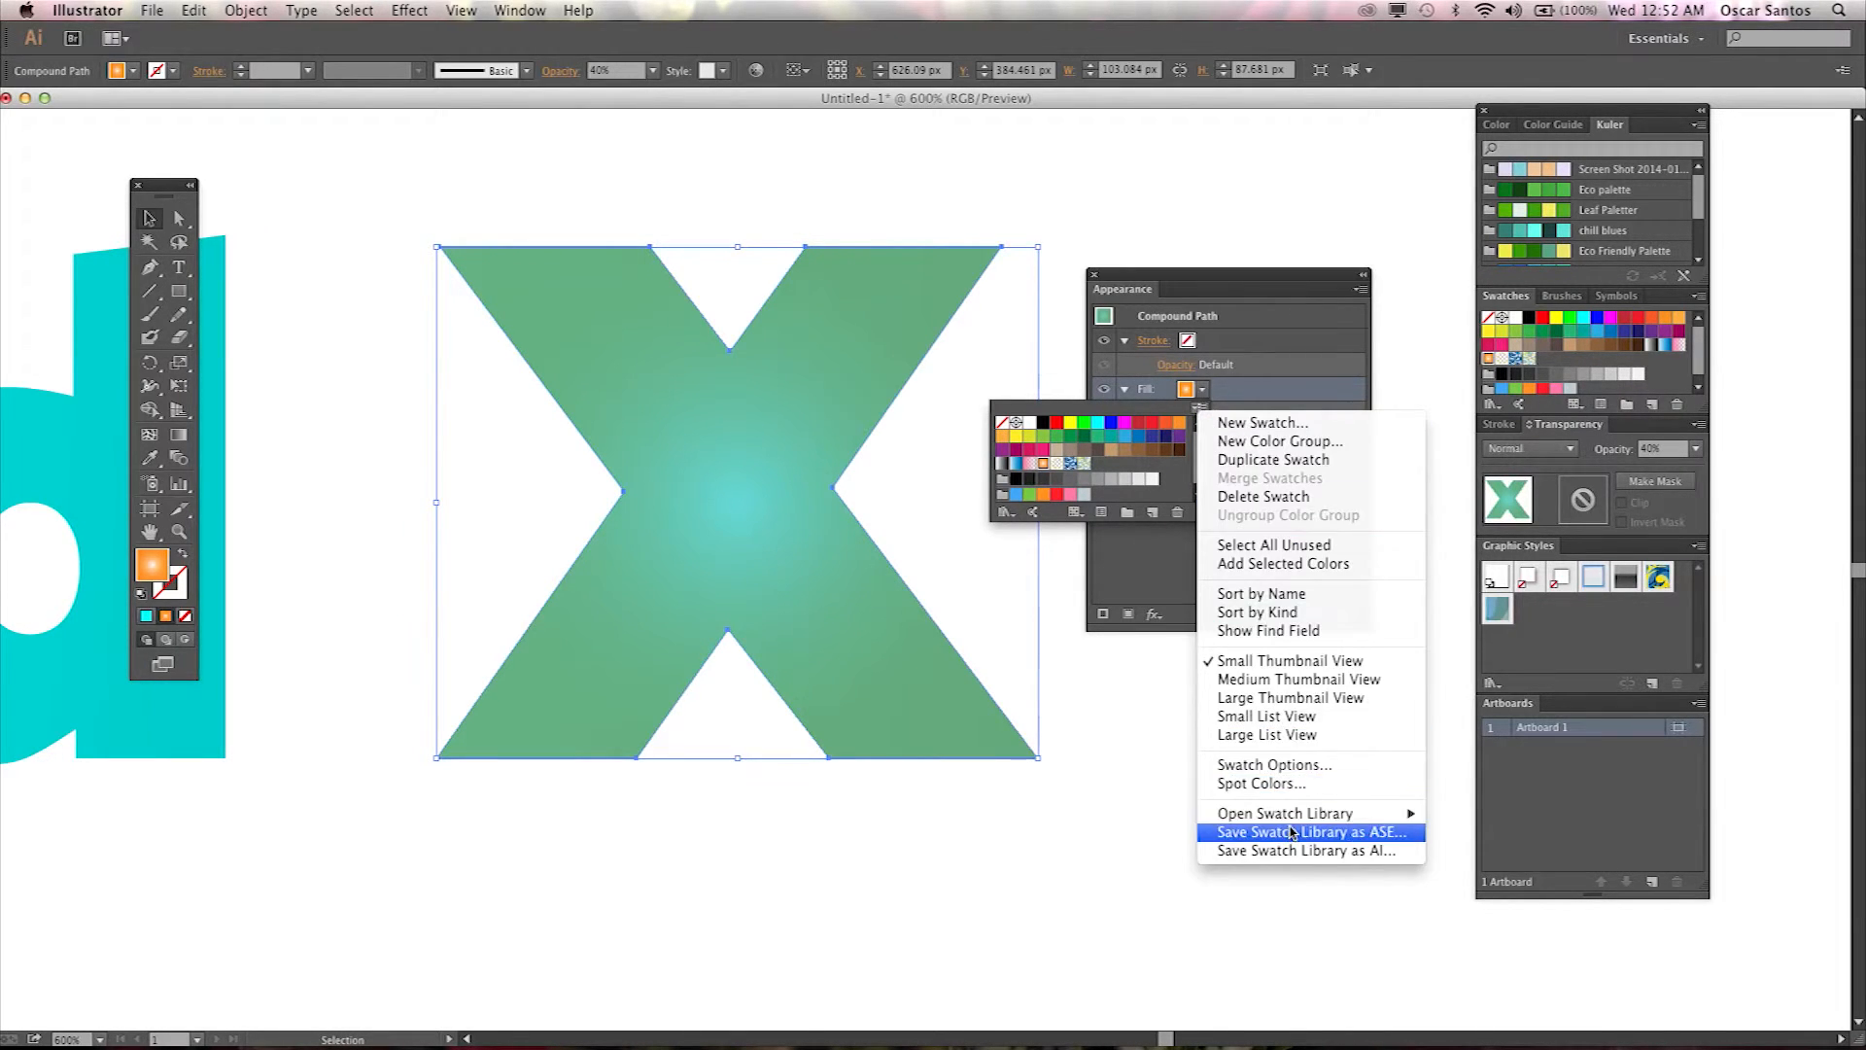
{"action": "mouse_move", "coordinate": [1305, 817]}
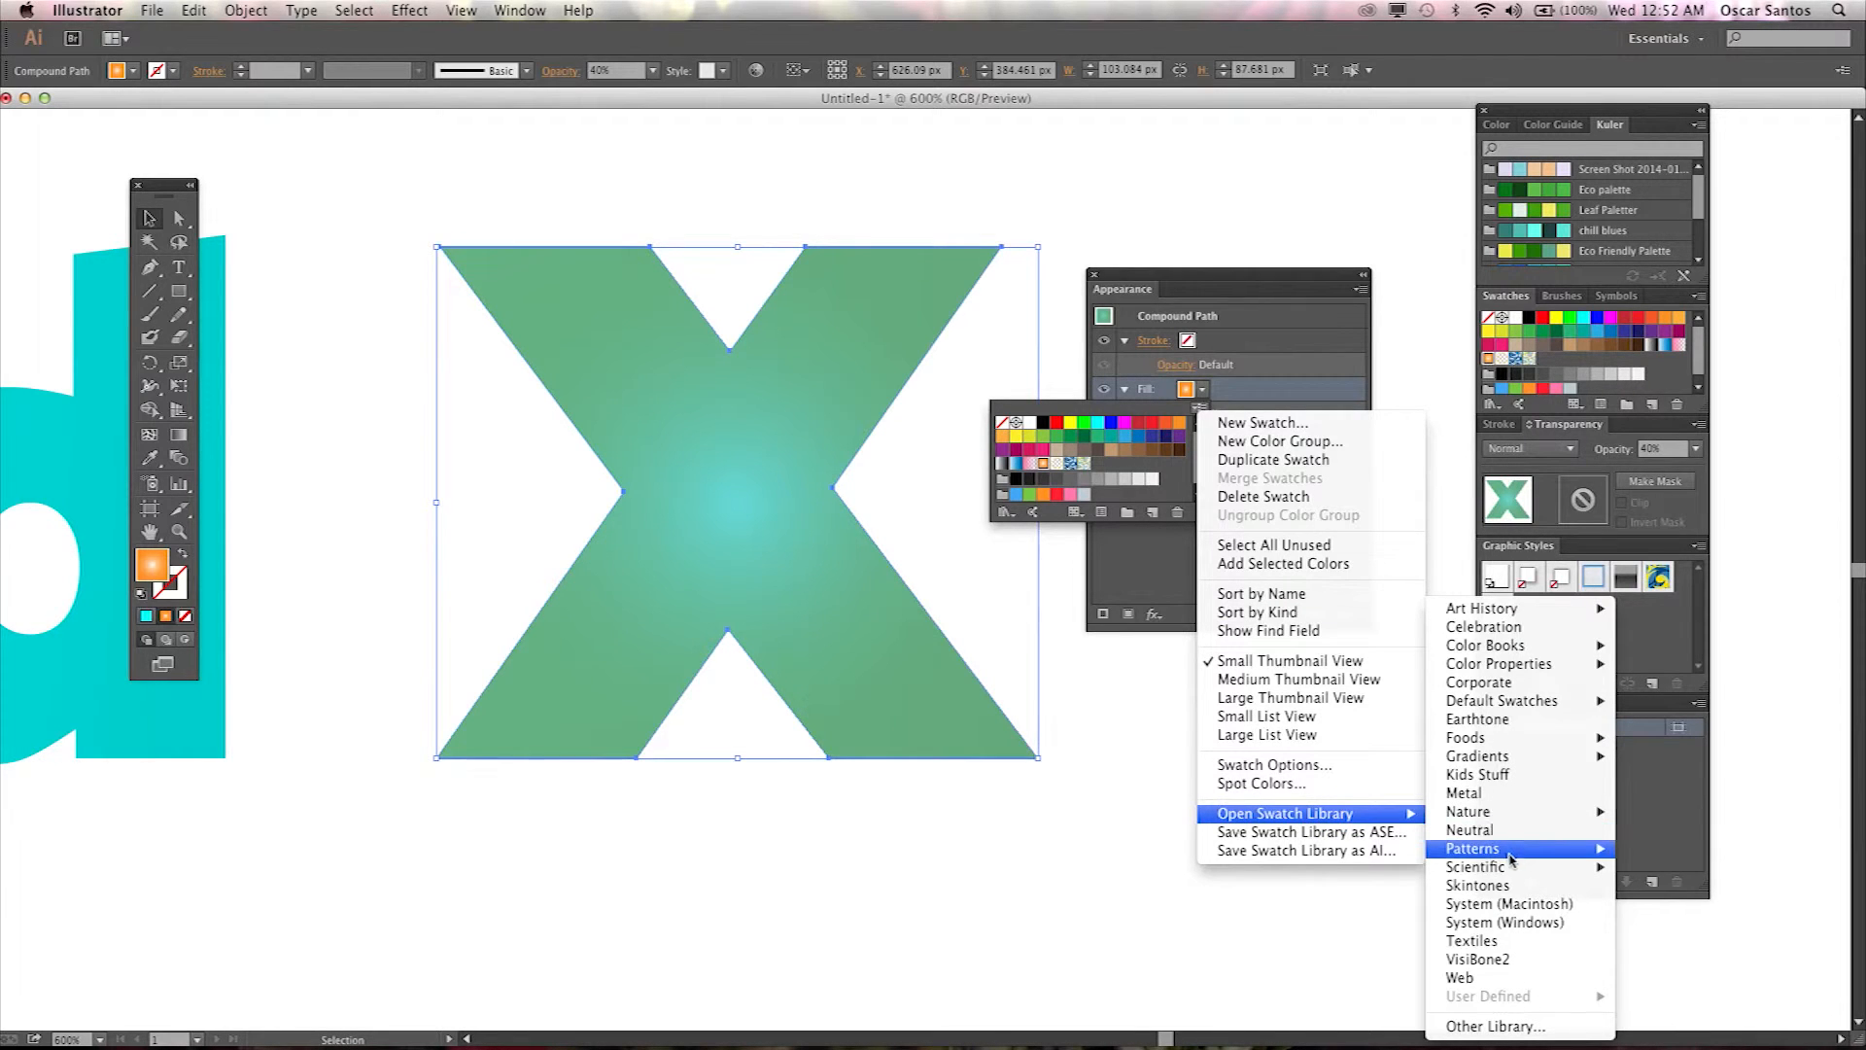
{"action": "mouse_move", "coordinate": [1508, 851]}
{"action": "mouse_move", "coordinate": [1674, 853]}
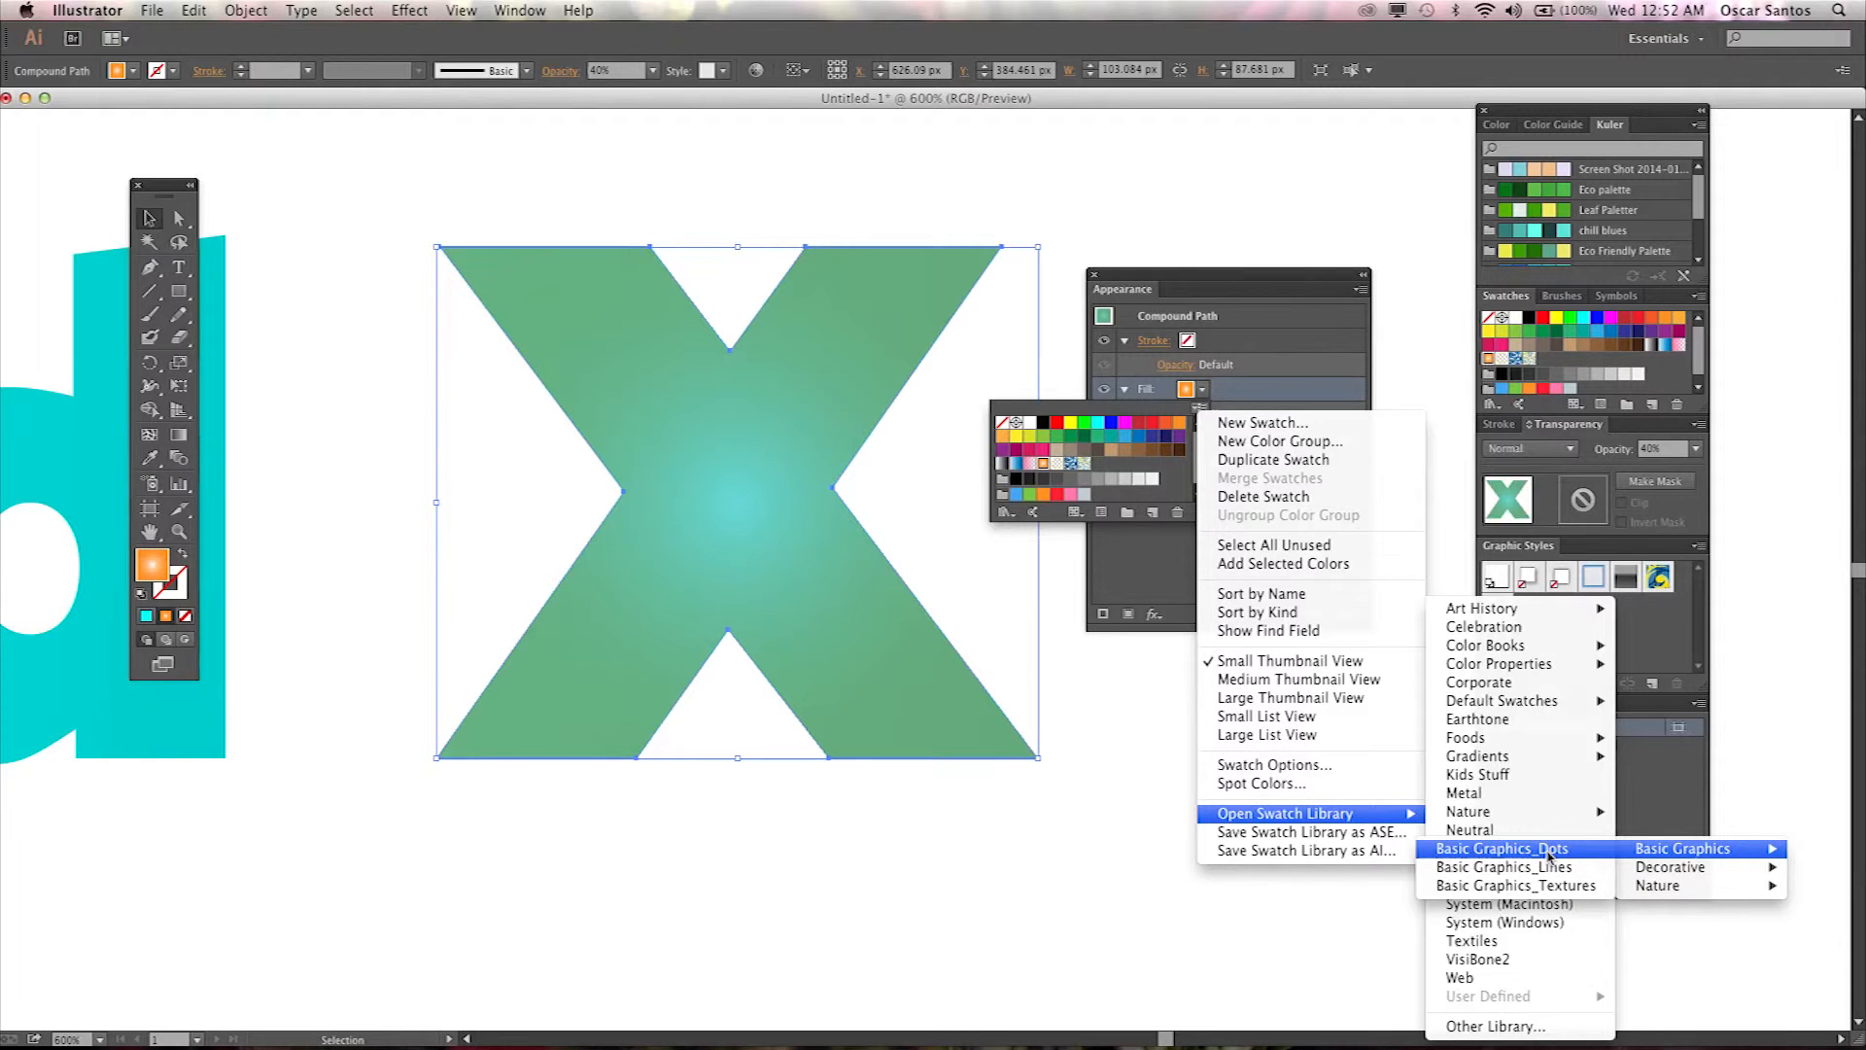
{"action": "left_click", "coordinate": [1550, 853]}
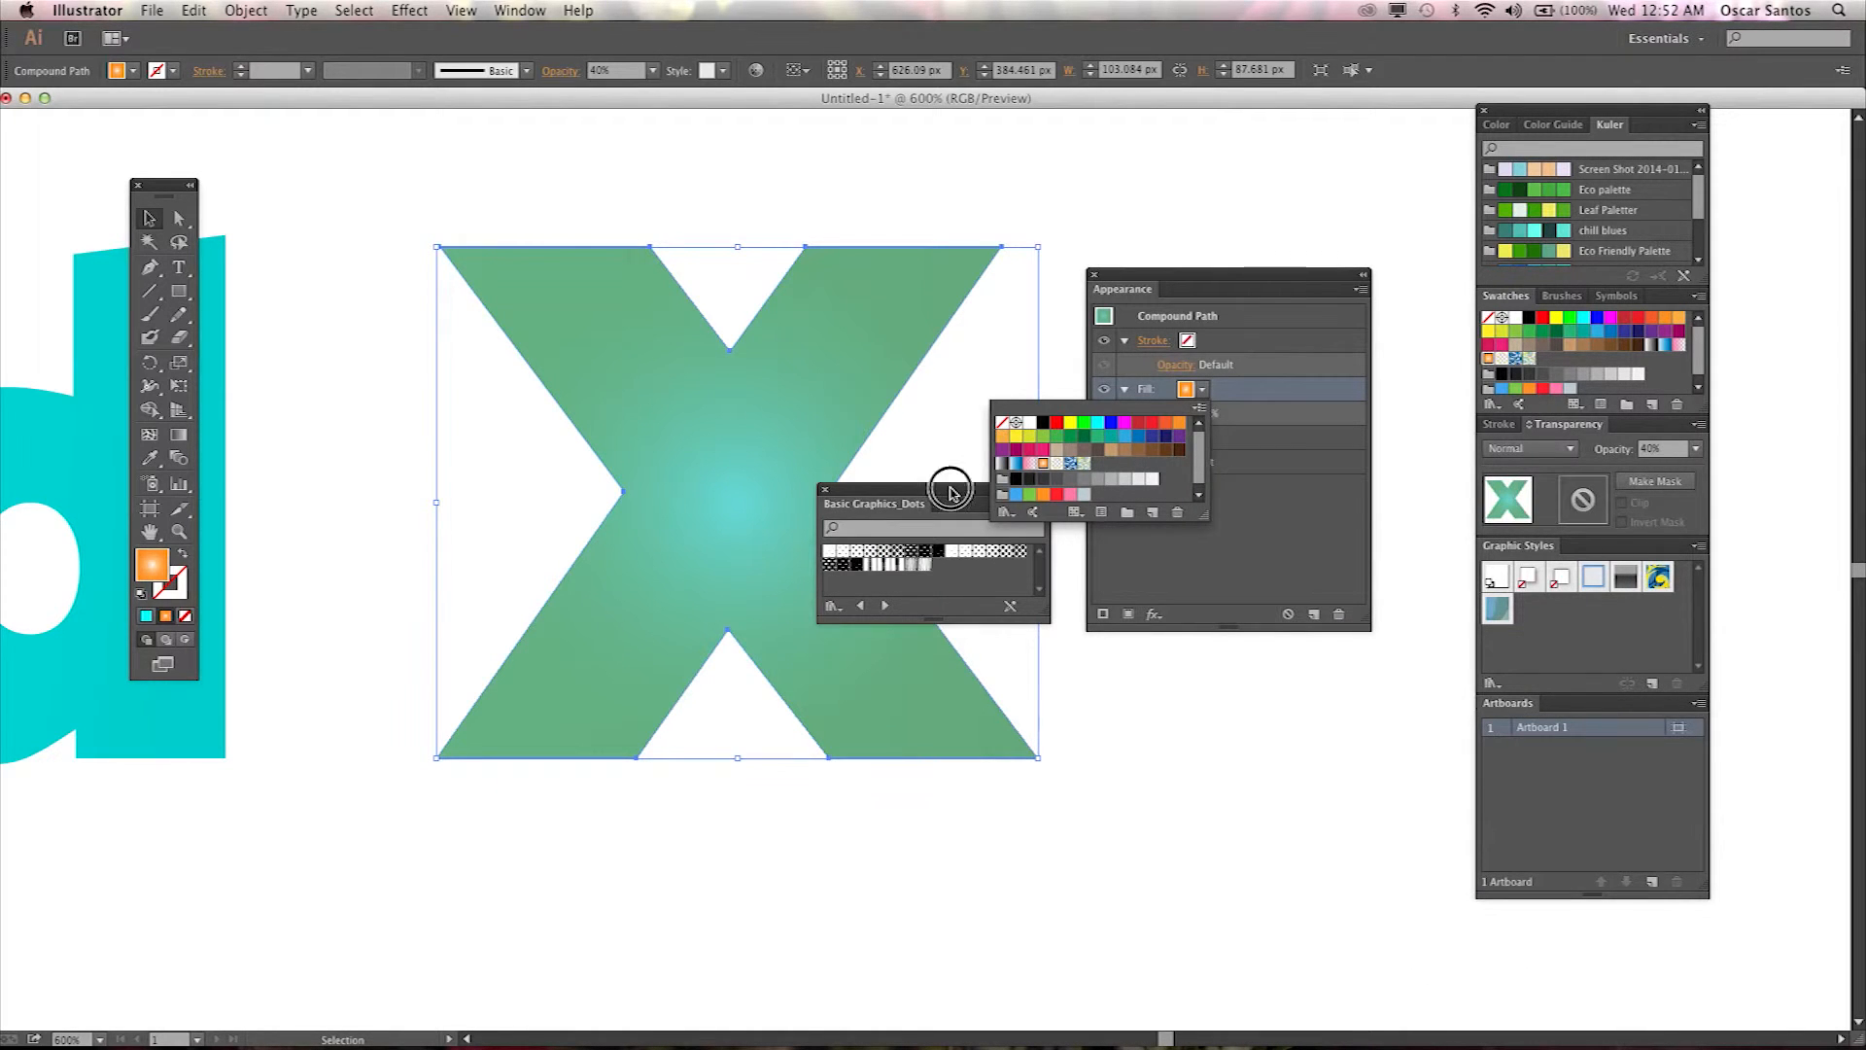
Apply a small polka-dot pattern to the new fill, close the pattern library and deselect.
{"action": "left_click", "coordinate": [873, 560]}
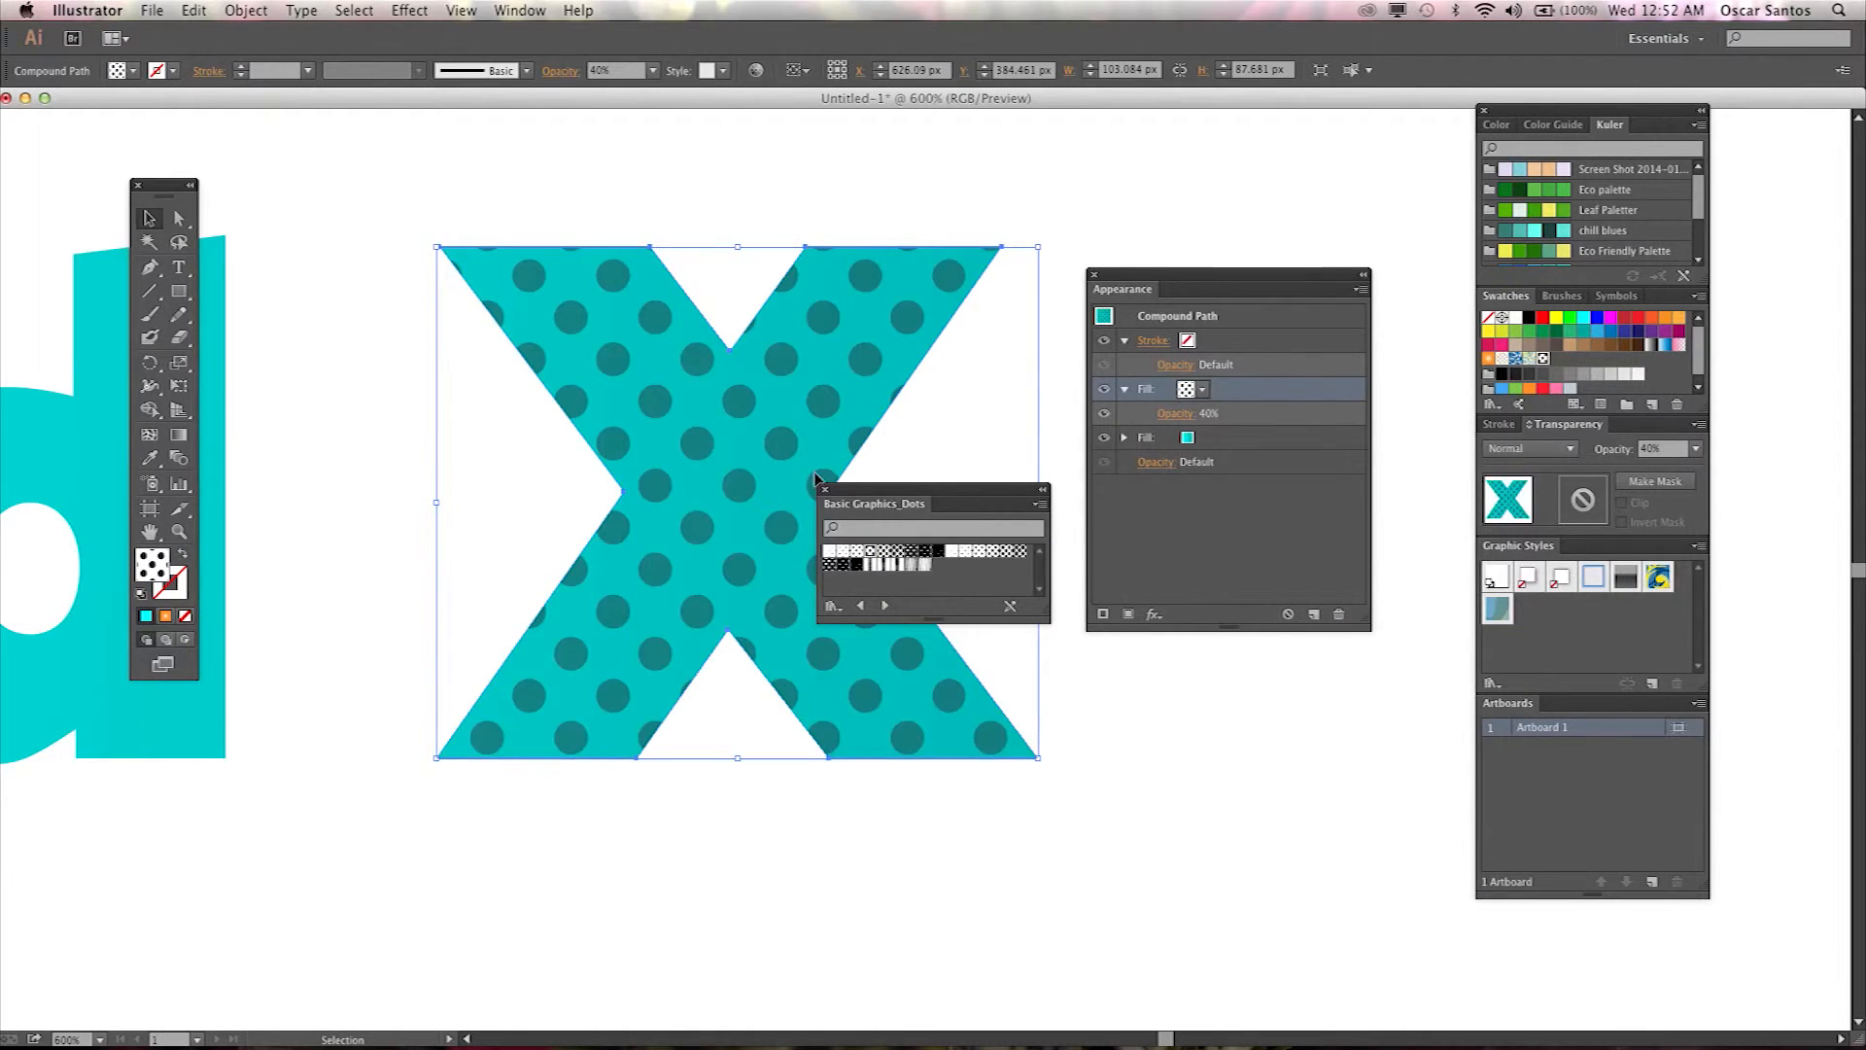
{"action": "left_click", "coordinate": [897, 552]}
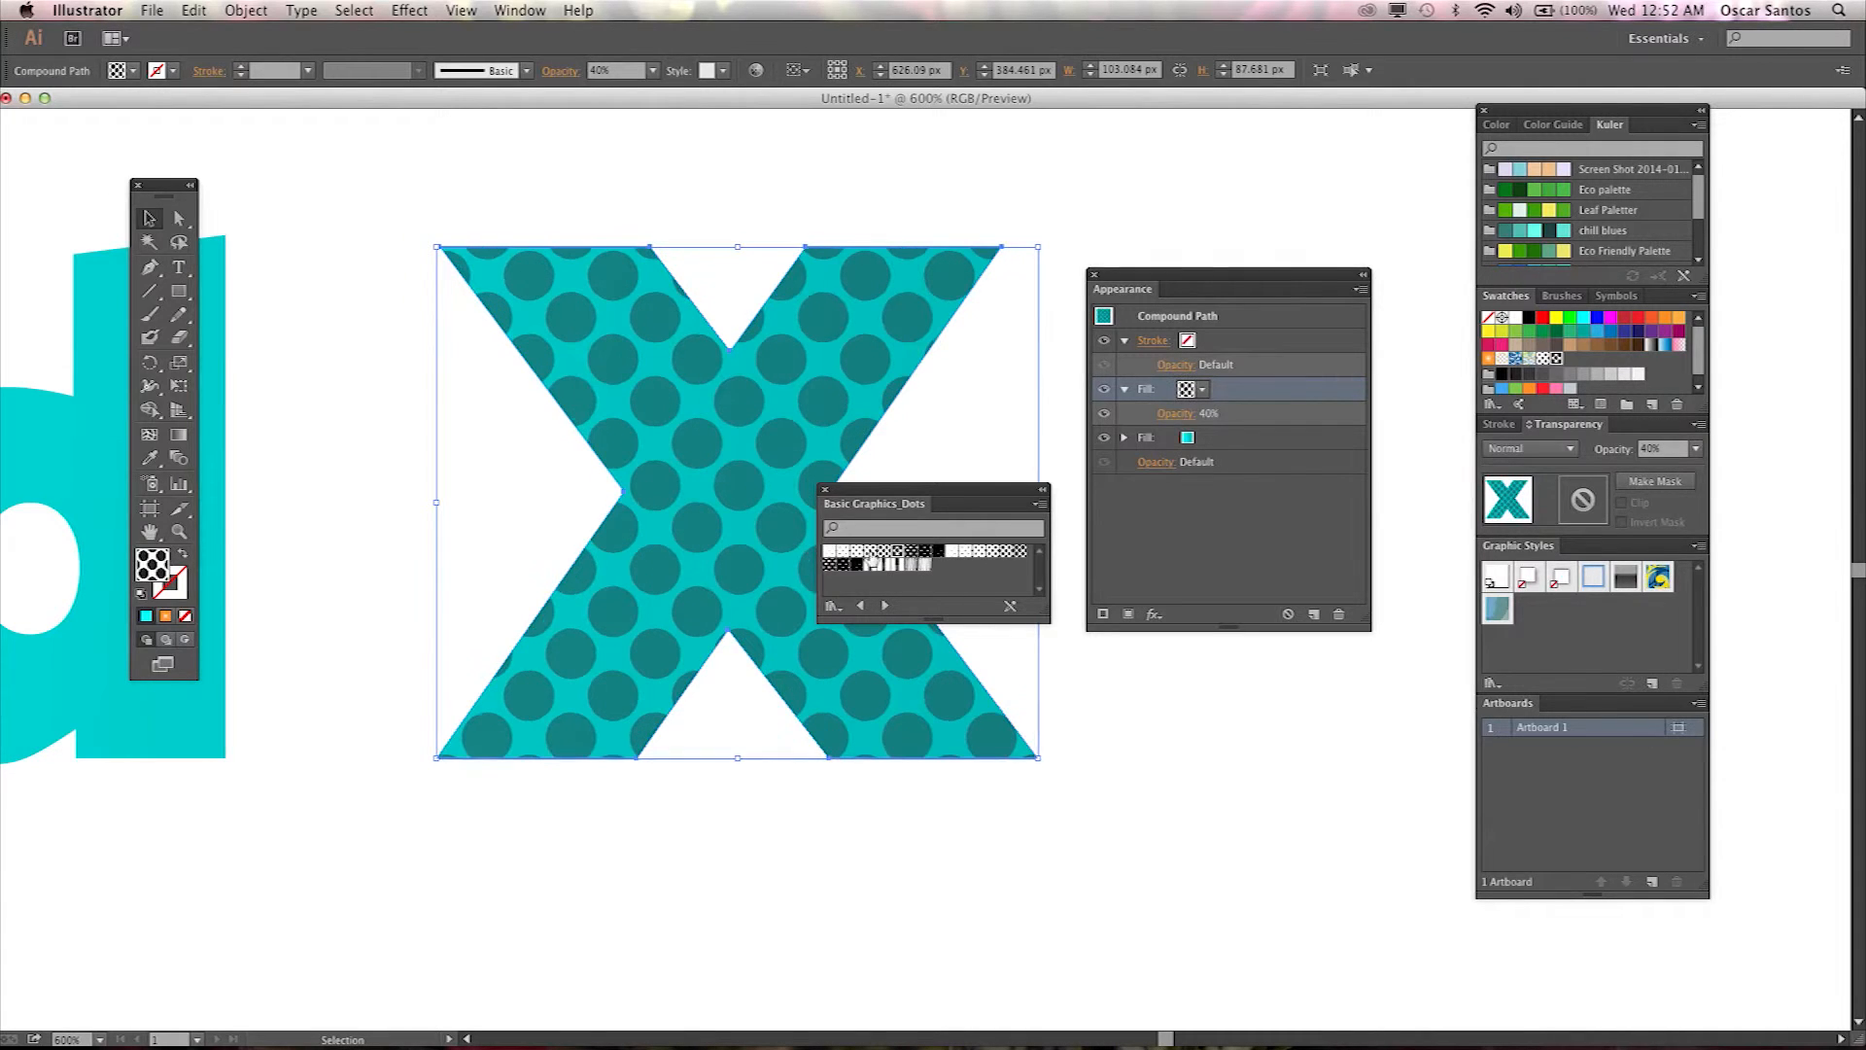
{"action": "left_click", "coordinate": [857, 551]}
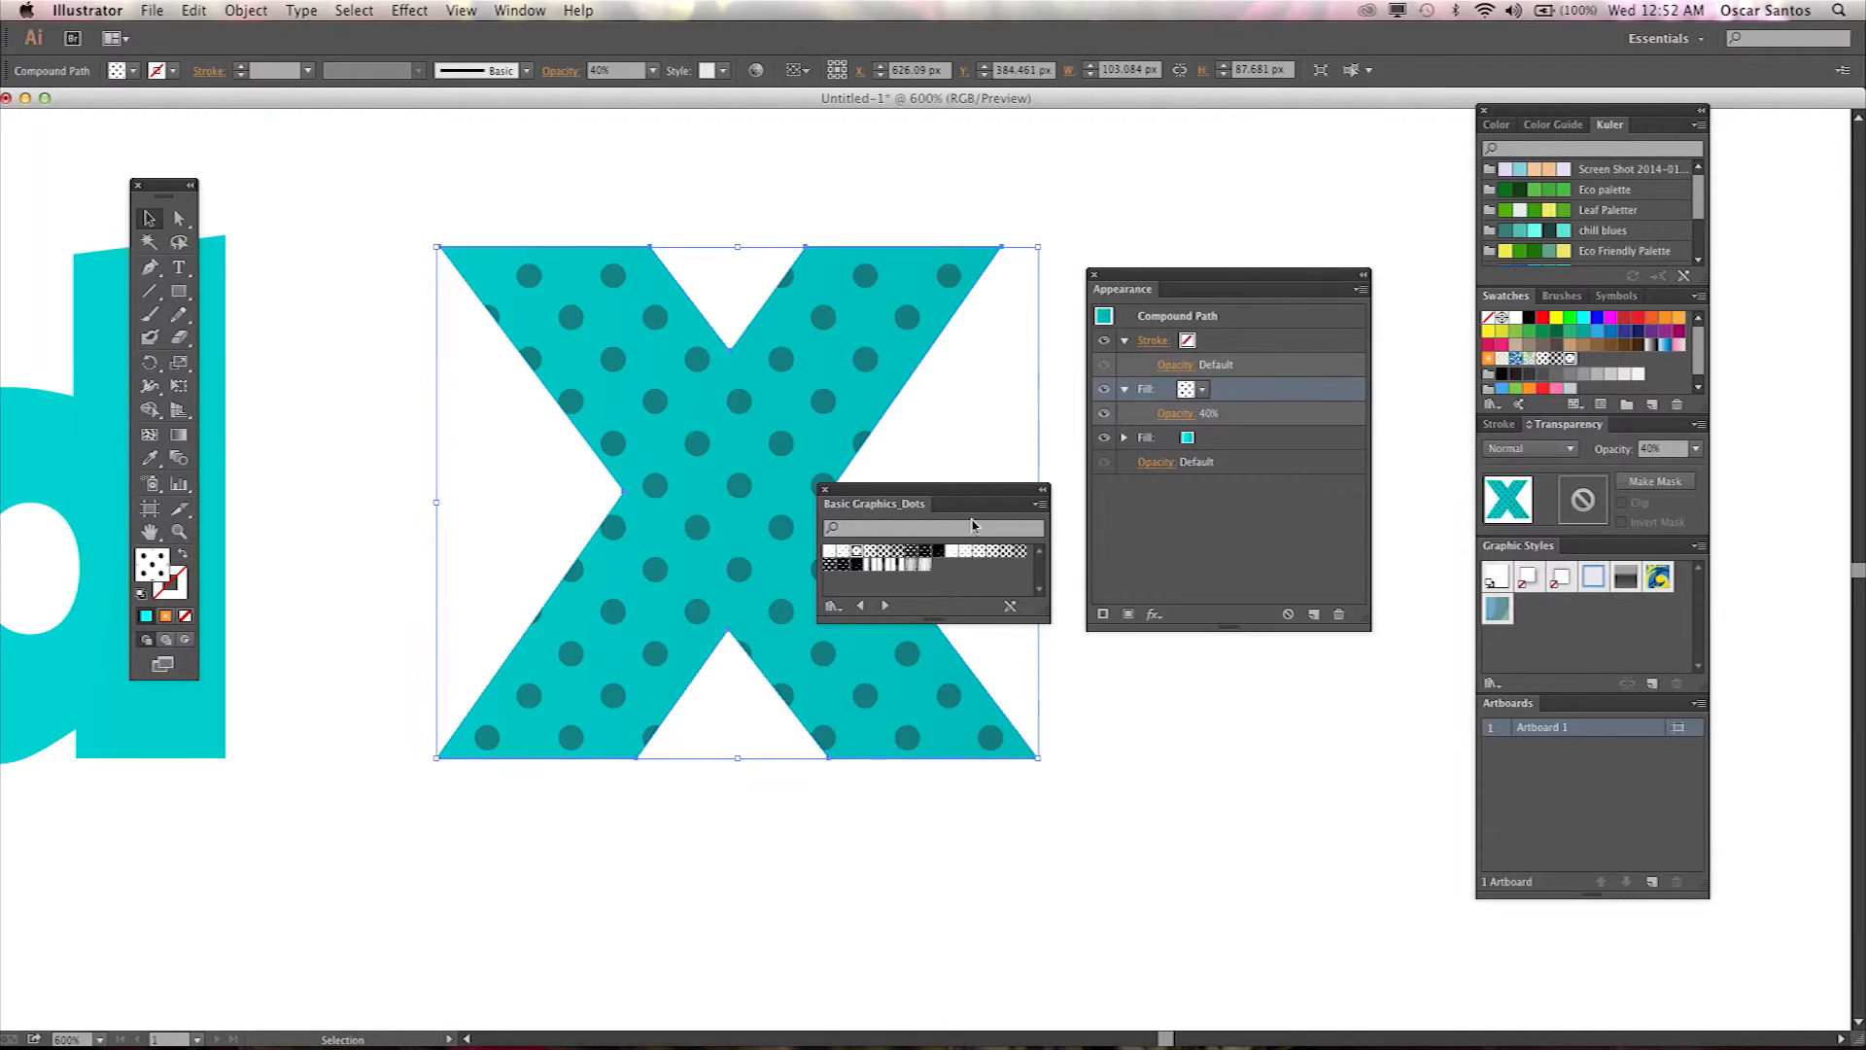
{"action": "left_click", "coordinate": [825, 492]}
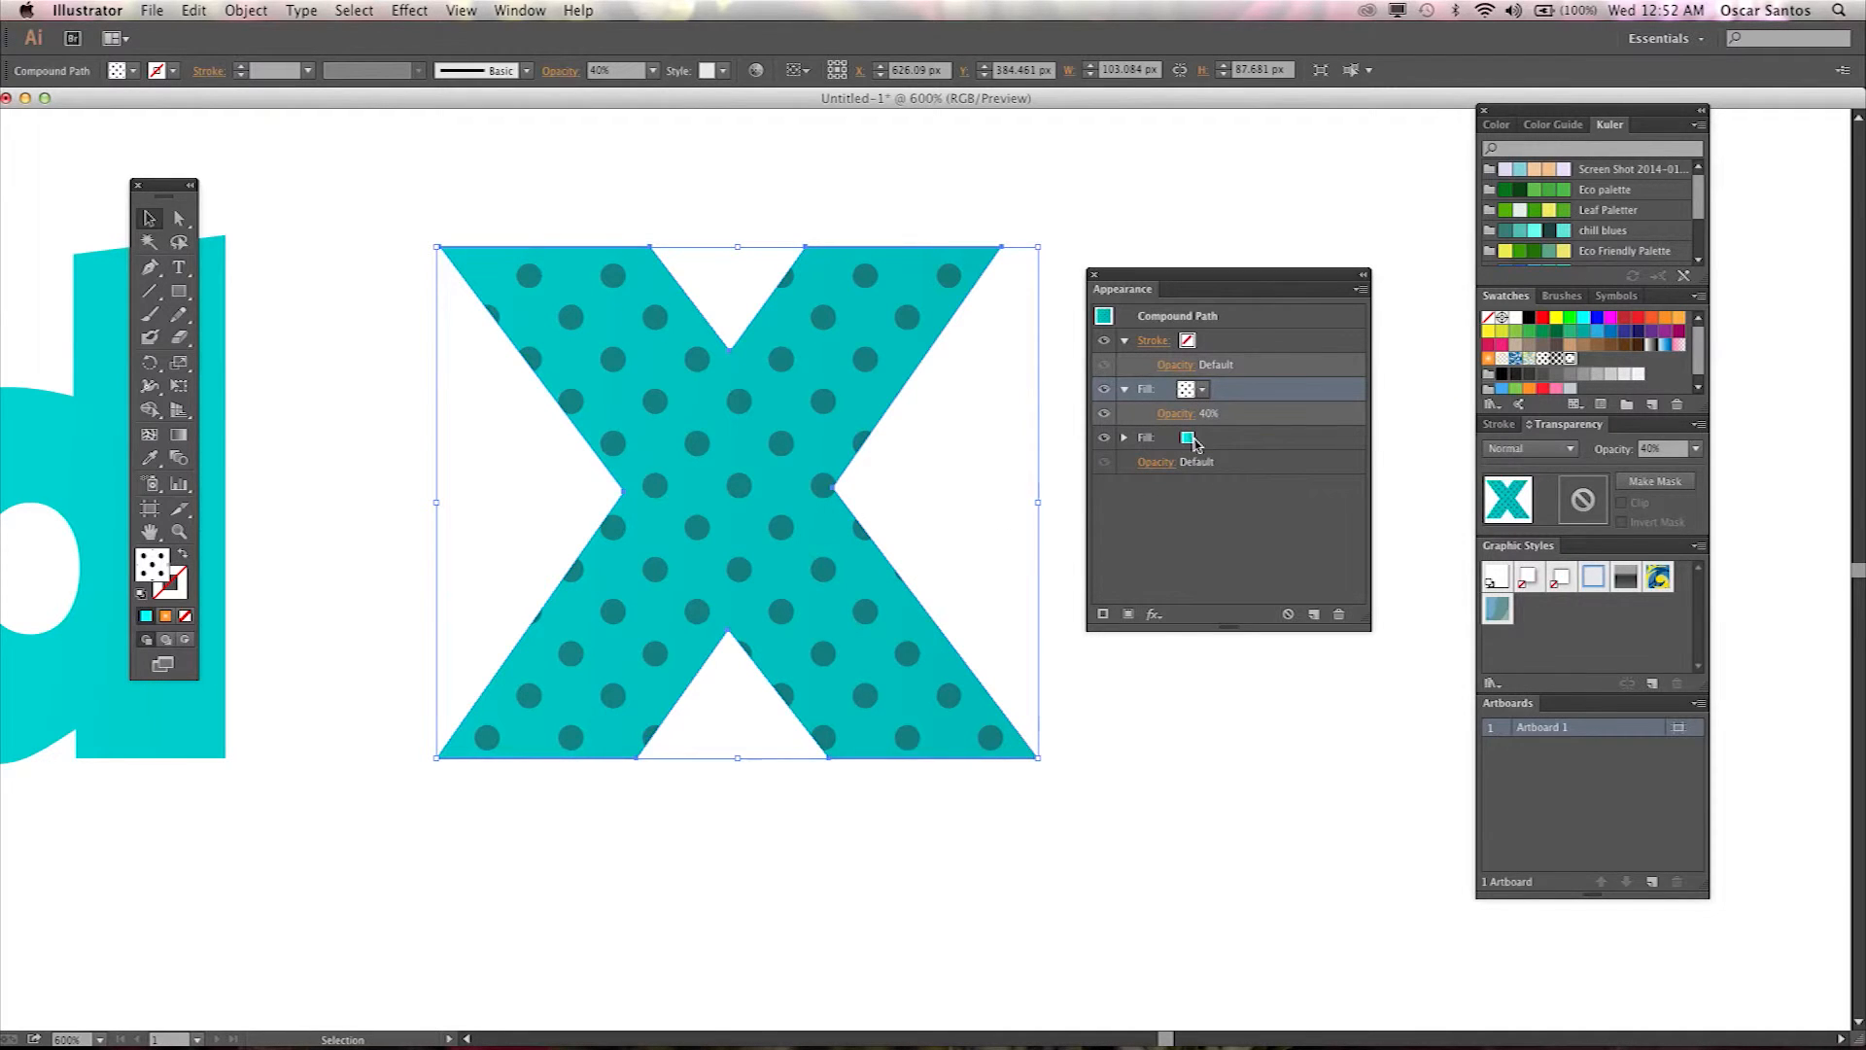
{"action": "left_click", "coordinate": [951, 856]}
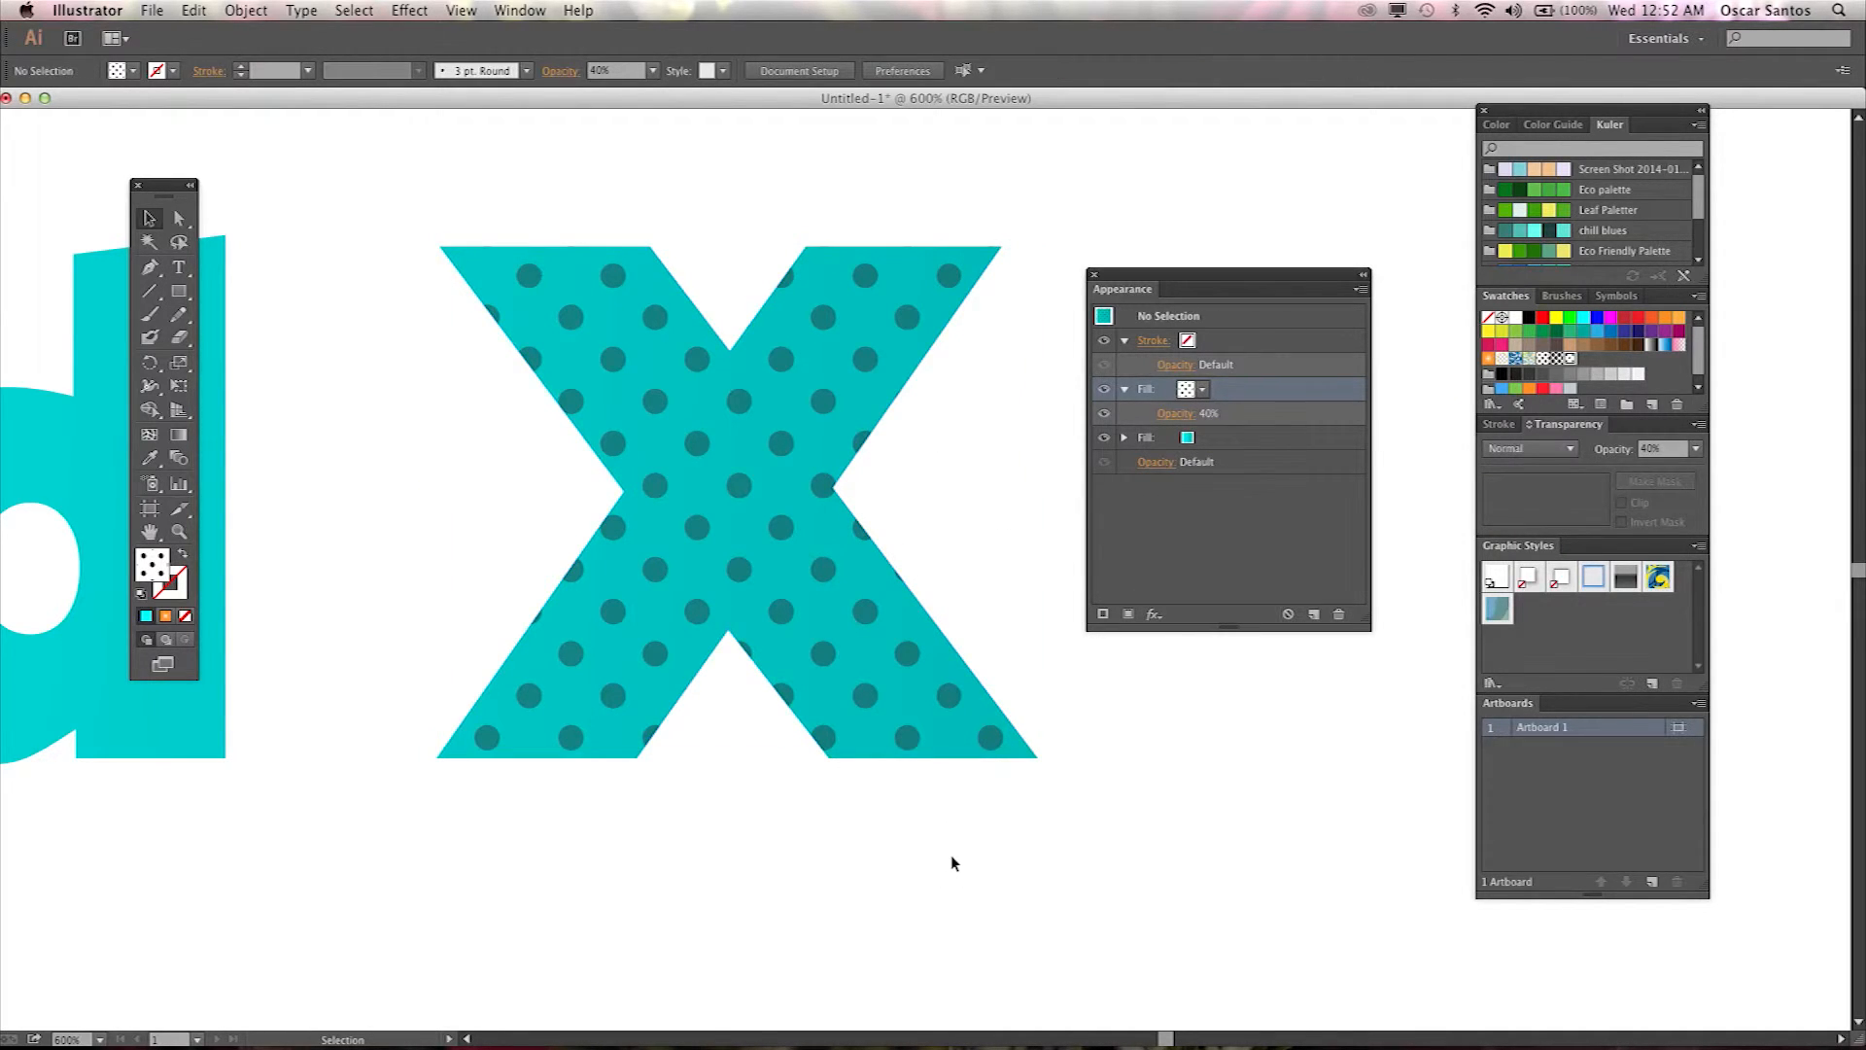
Zoom out, move the Appearance panel up, reselect the patterned X and float the Graphic Styles panel beside it.
{"action": "key", "text": "super+minus"}
{"action": "key", "text": "super+minus"}
{"action": "key", "text": "super+minus"}
{"action": "key", "text": "super+minus"}
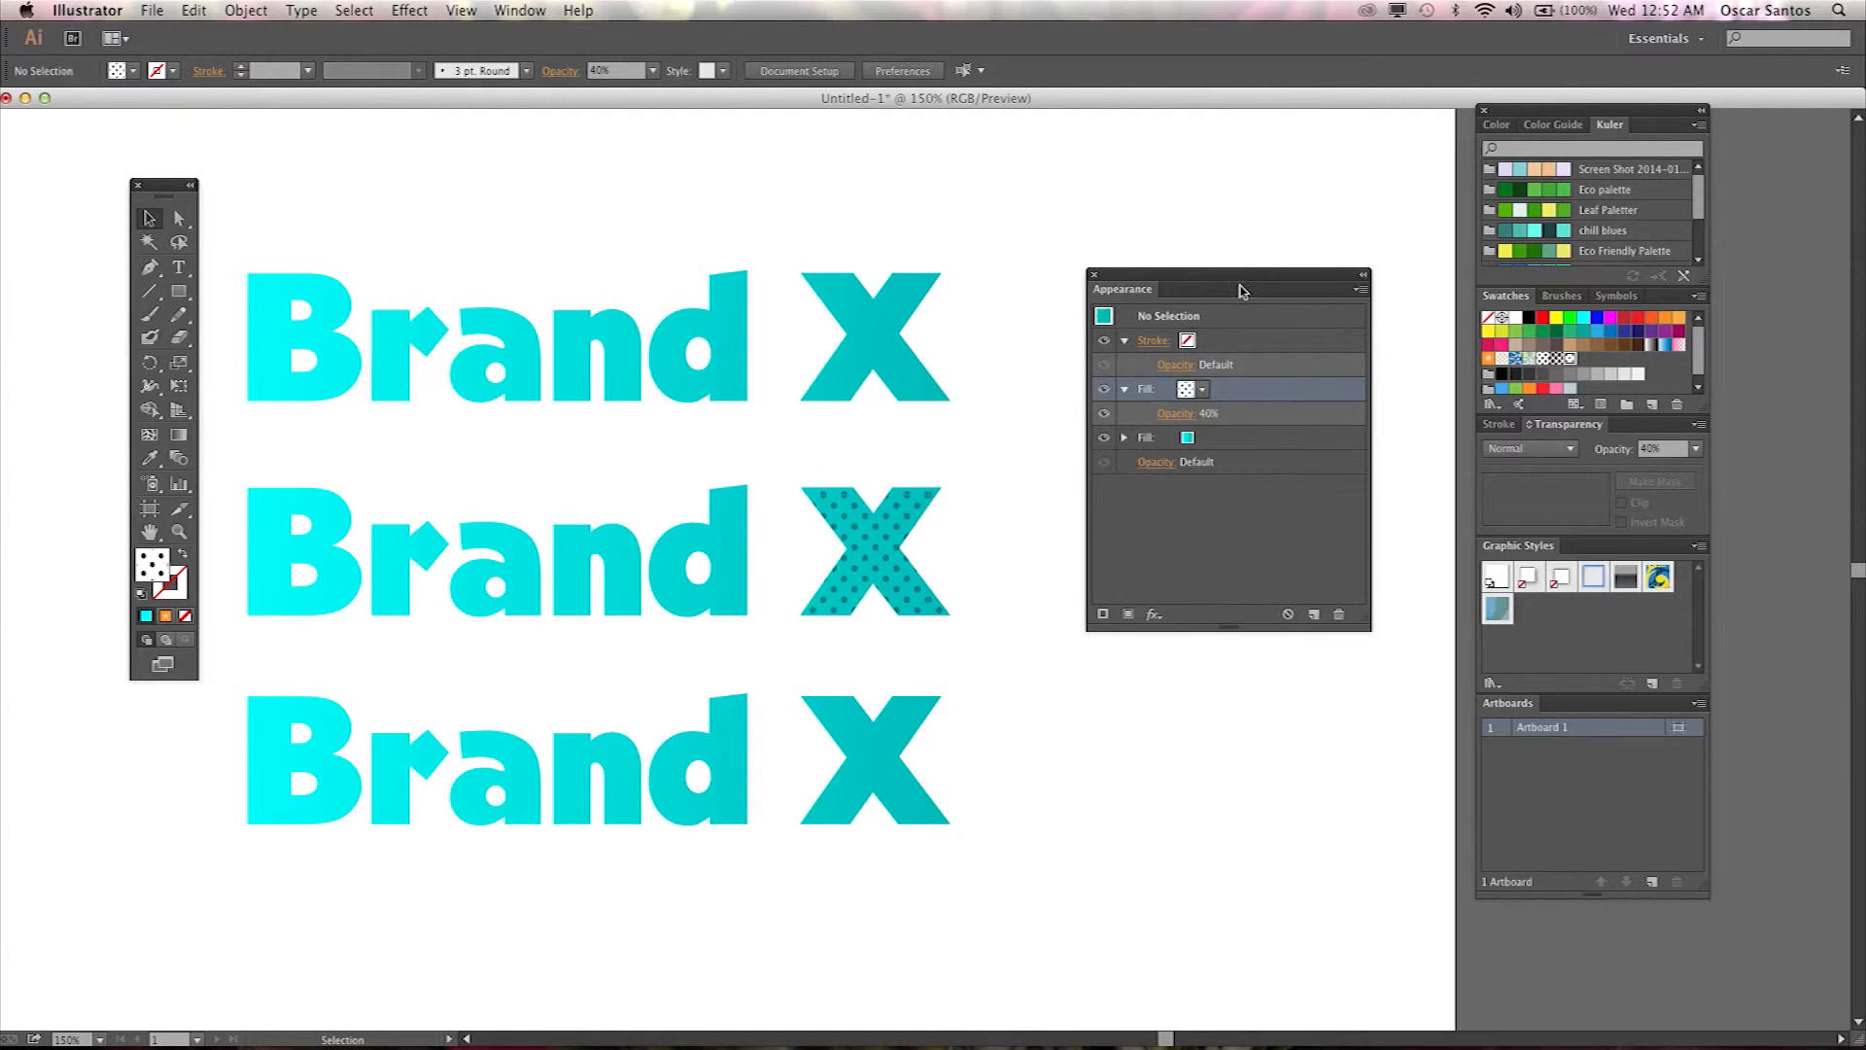
{"action": "left_click_drag", "start_coordinate": [1240, 282], "coordinate": [1200, 174]}
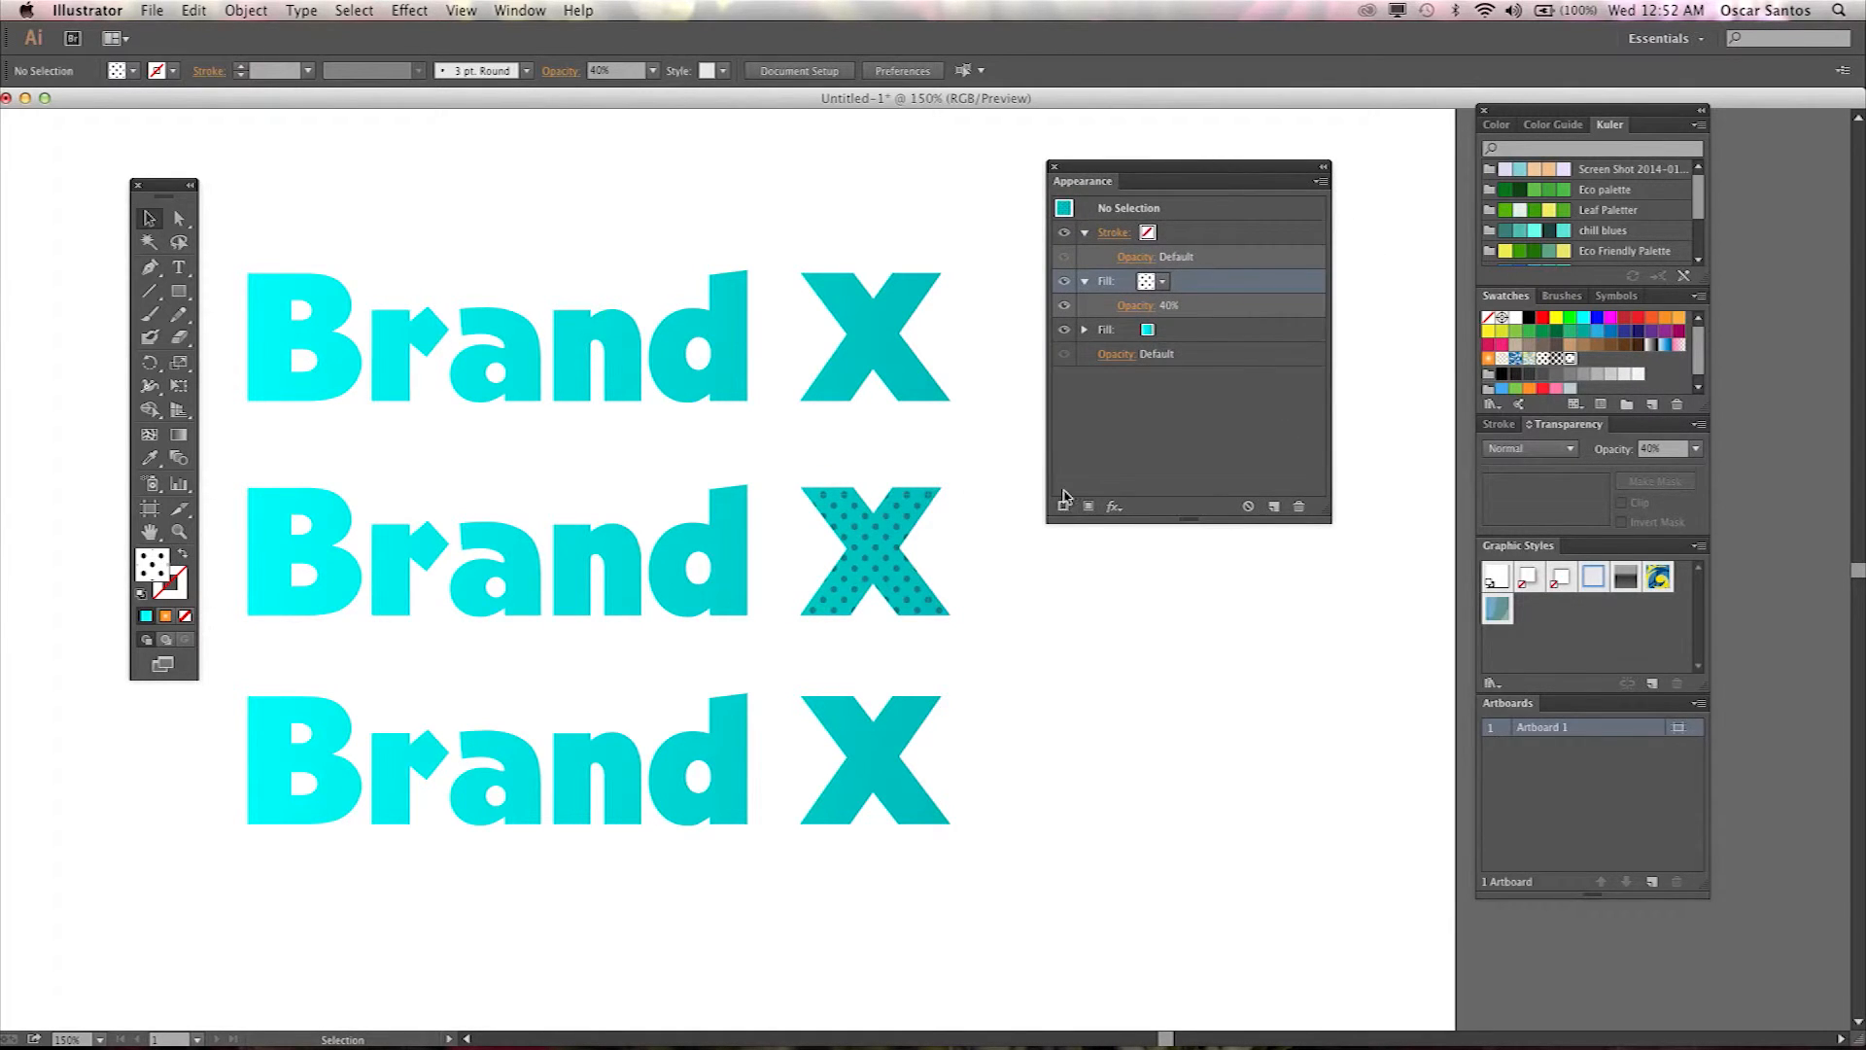
{"action": "left_click", "coordinate": [893, 550]}
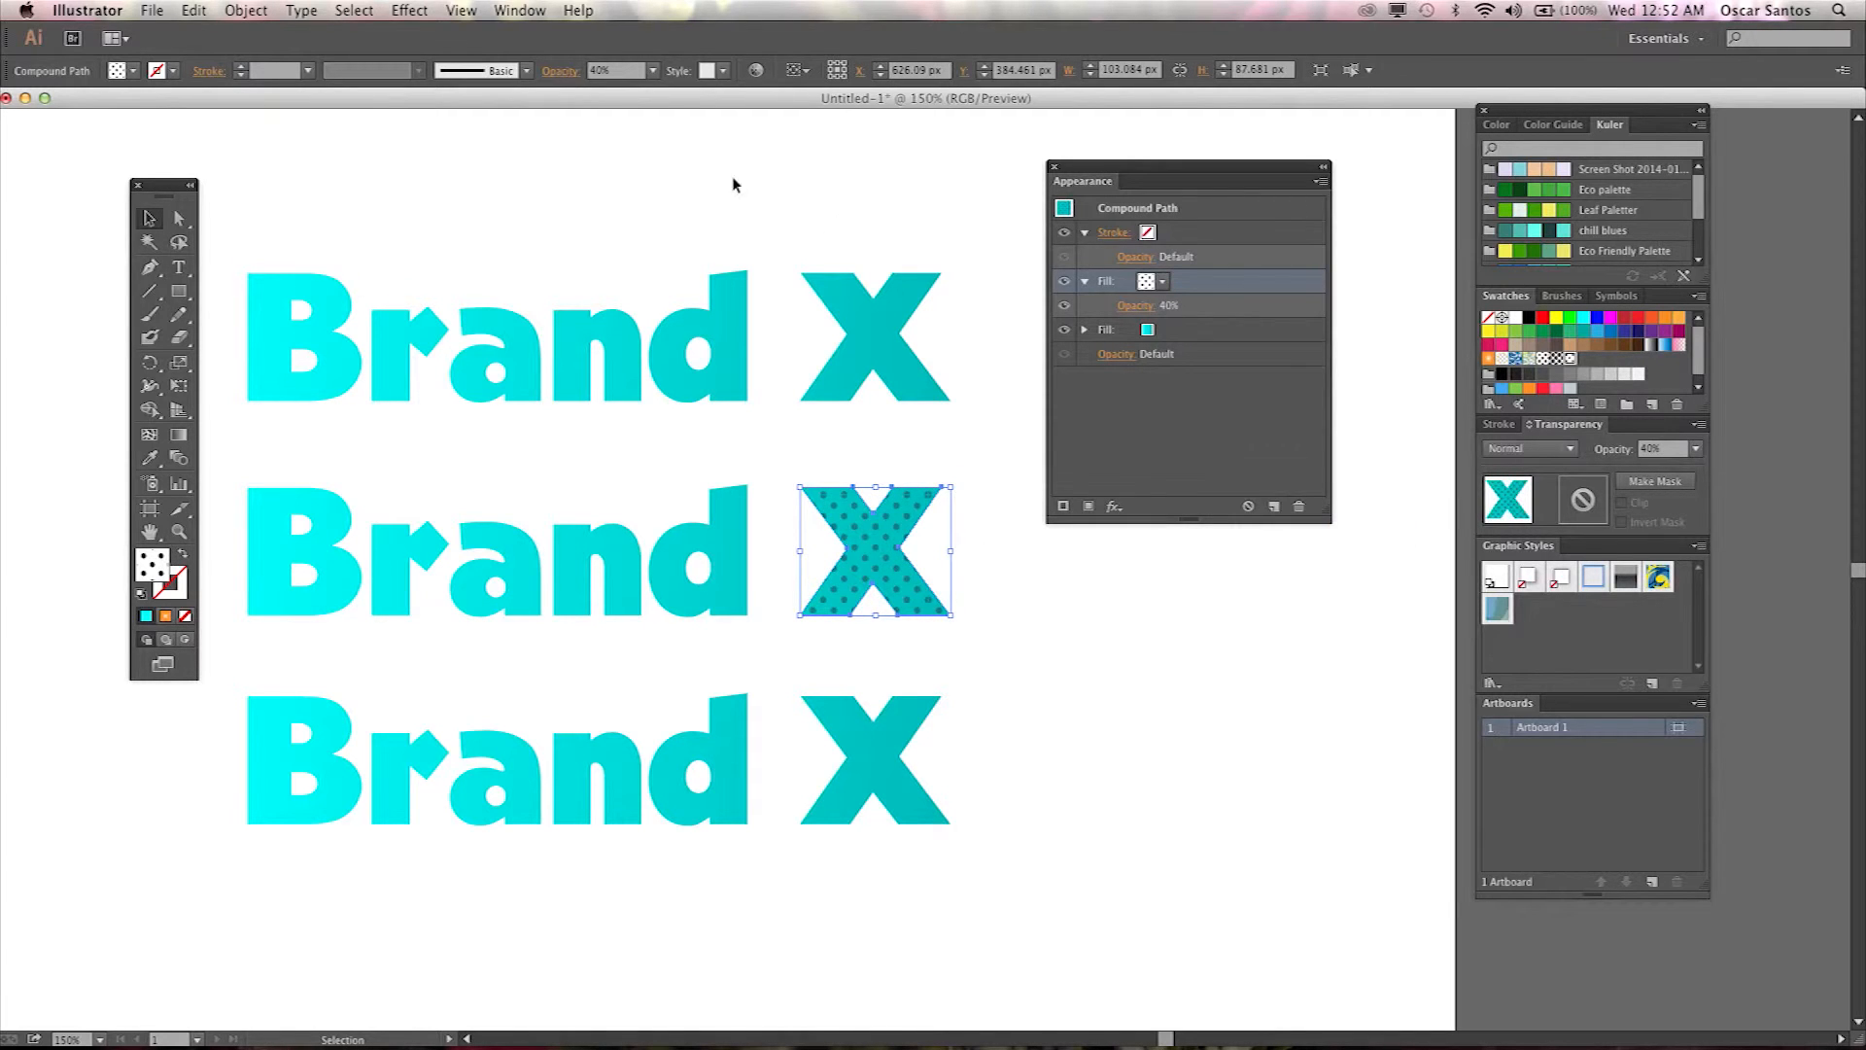
{"action": "left_click_drag", "start_coordinate": [1534, 546], "coordinate": [1093, 578]}
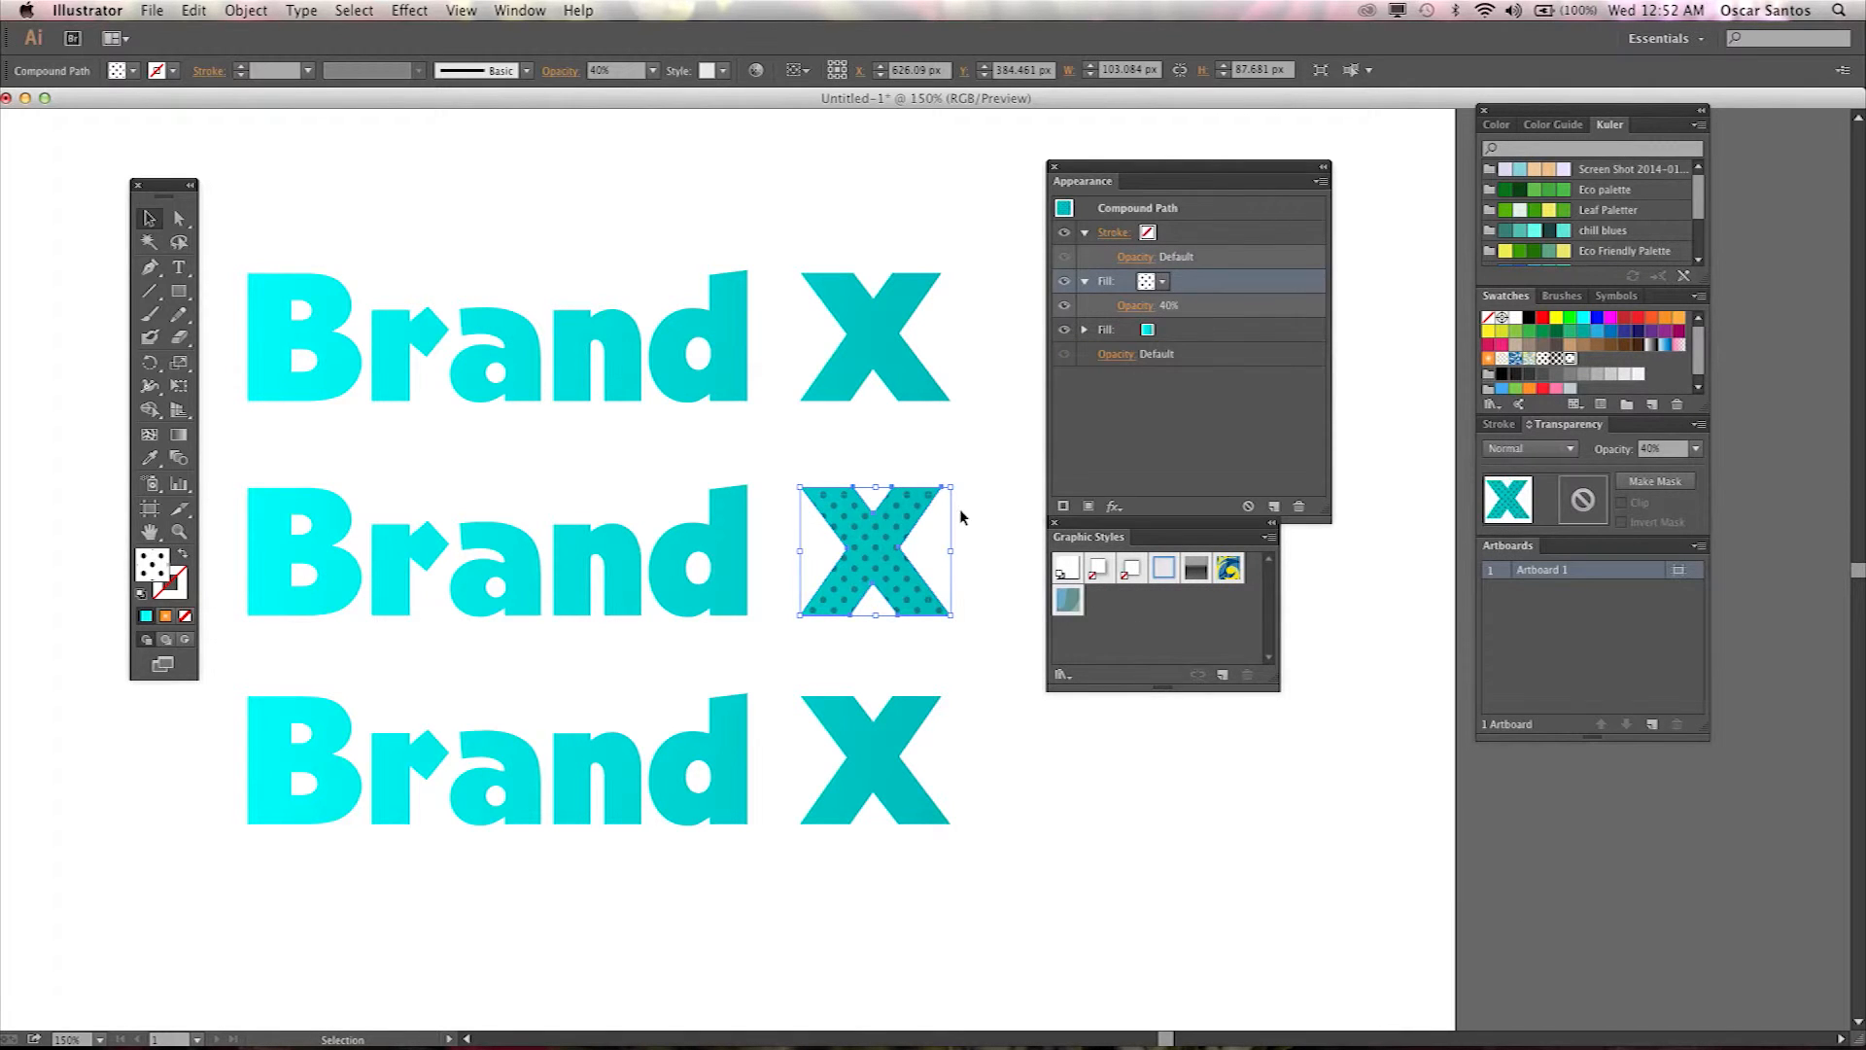
Save the X's appearance as a new graphic style named Polka Dot Blue Gradient.
{"action": "left_click", "coordinate": [1269, 538]}
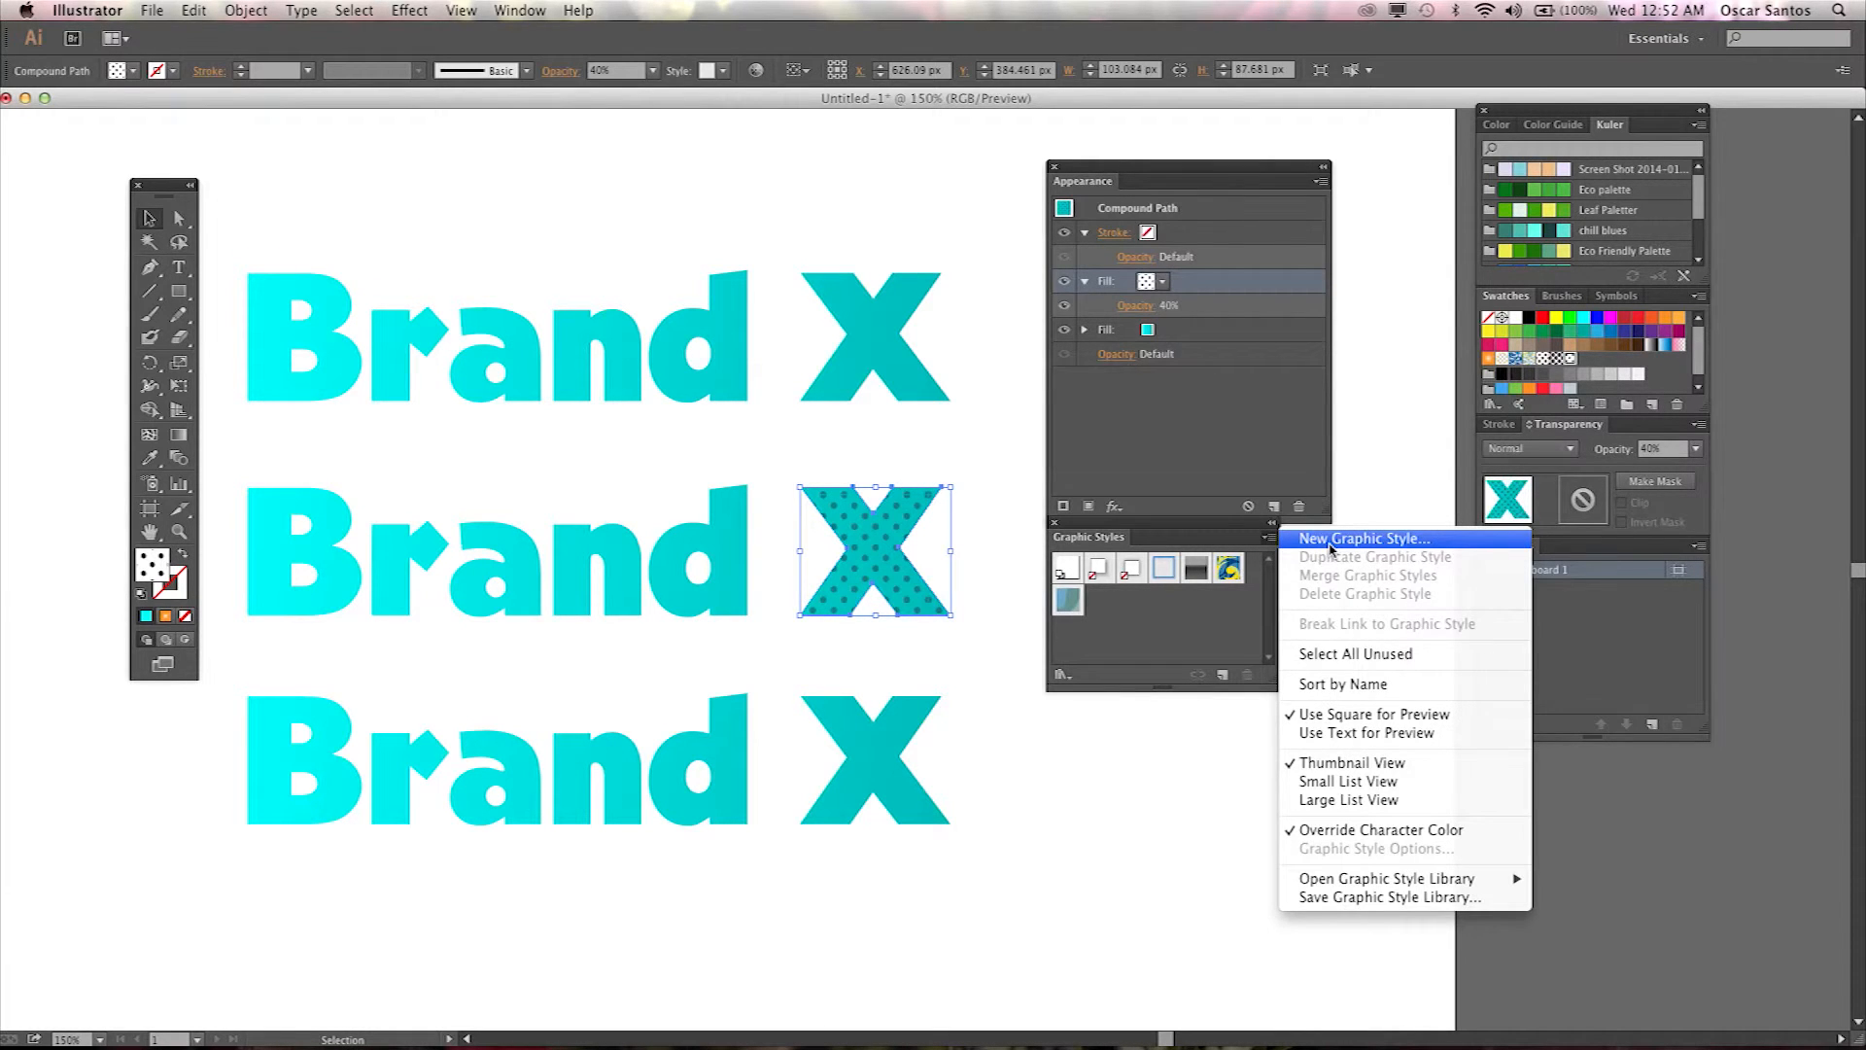
{"action": "left_click", "coordinate": [1331, 542]}
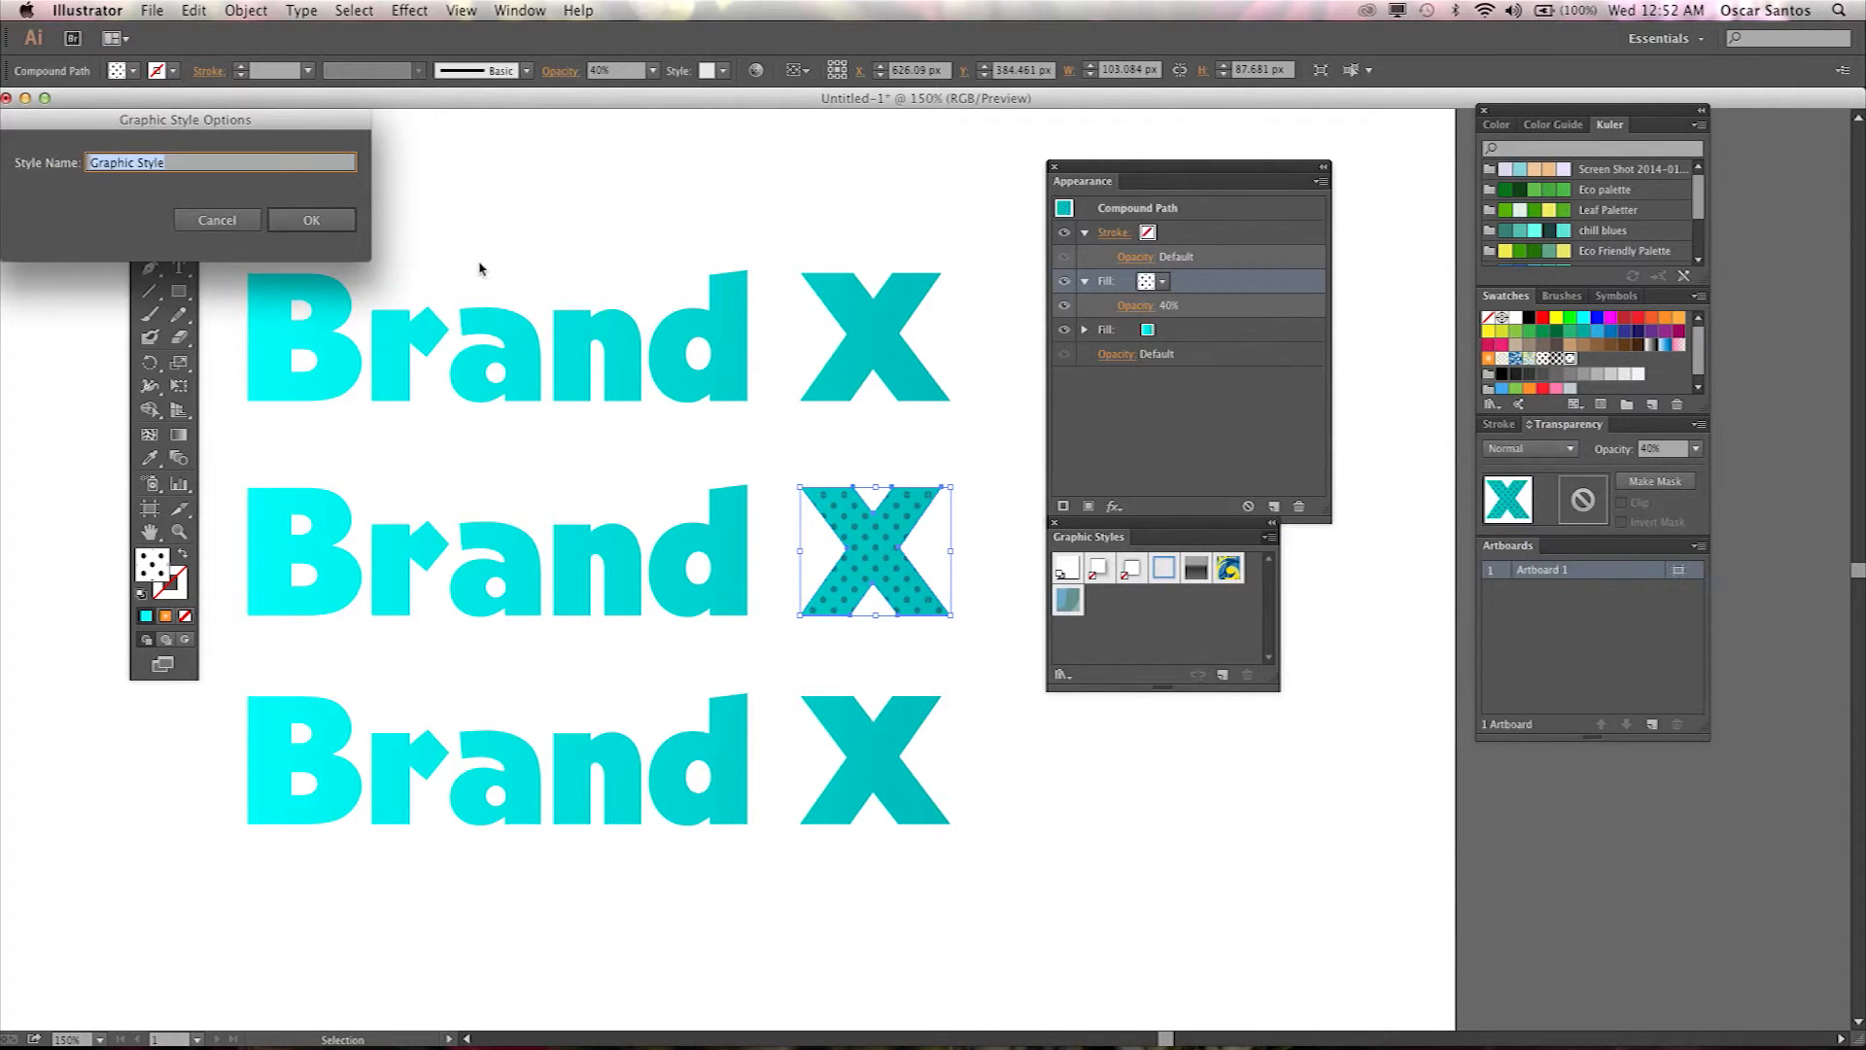
{"action": "left_click_drag", "start_coordinate": [256, 139], "coordinate": [925, 338]}
{"action": "type", "text": "Polka Dot Blue Gradient"}
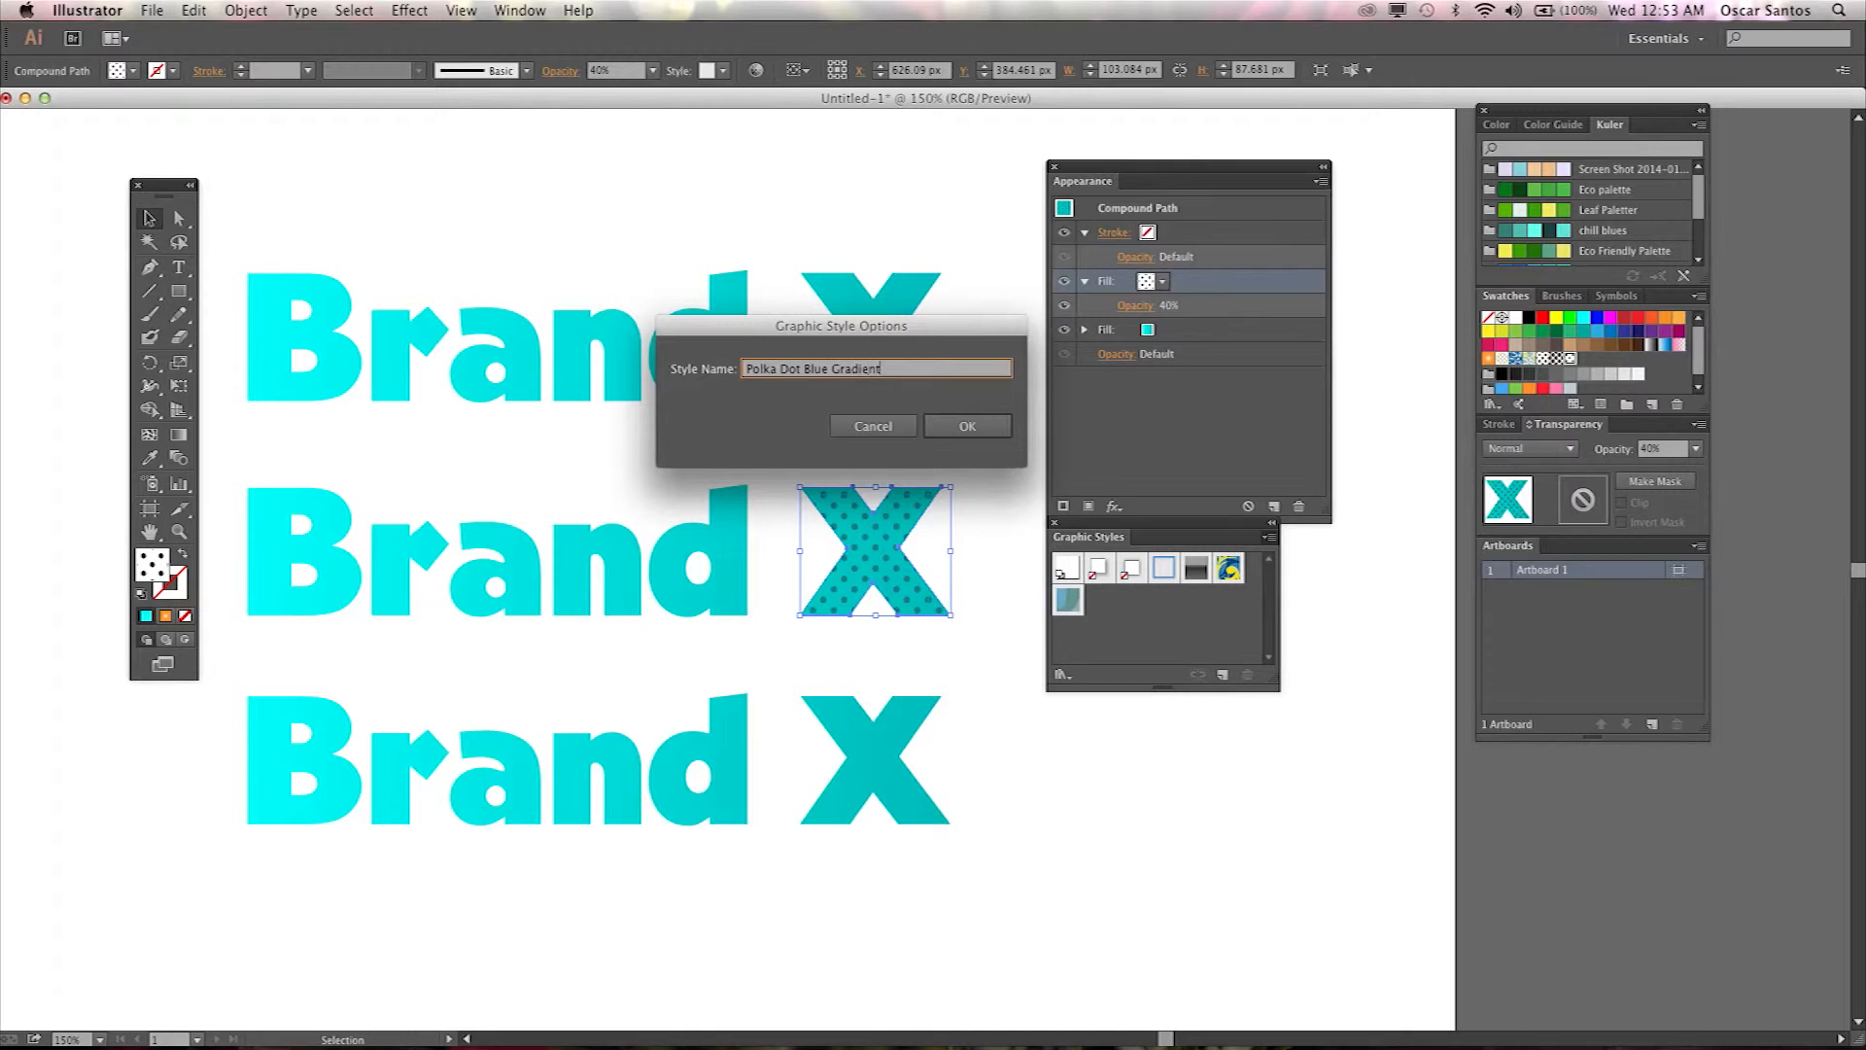
{"action": "key", "text": "Return"}
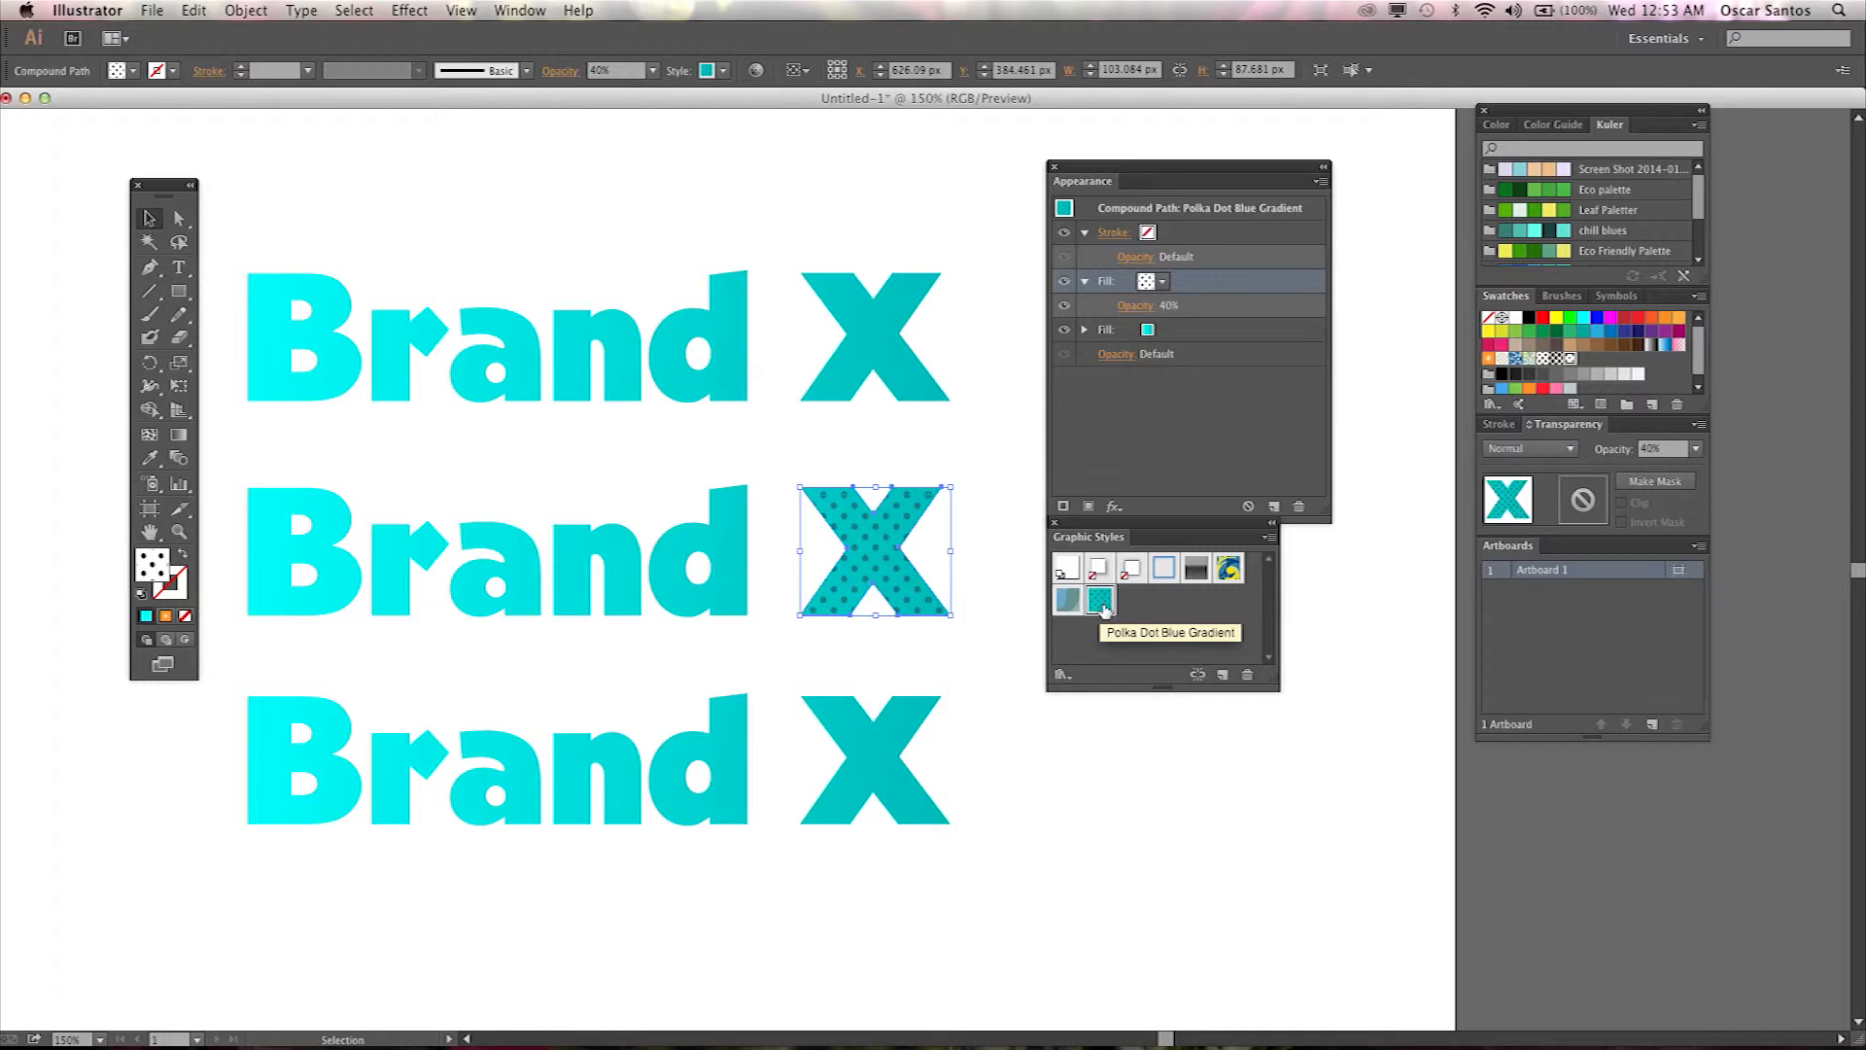
Select the bottom wordmark and apply the Polka Dot Blue Gradient graphic style to it.
{"action": "left_click", "coordinate": [1002, 729]}
{"action": "left_click_drag", "start_coordinate": [1011, 739], "coordinate": [217, 862]}
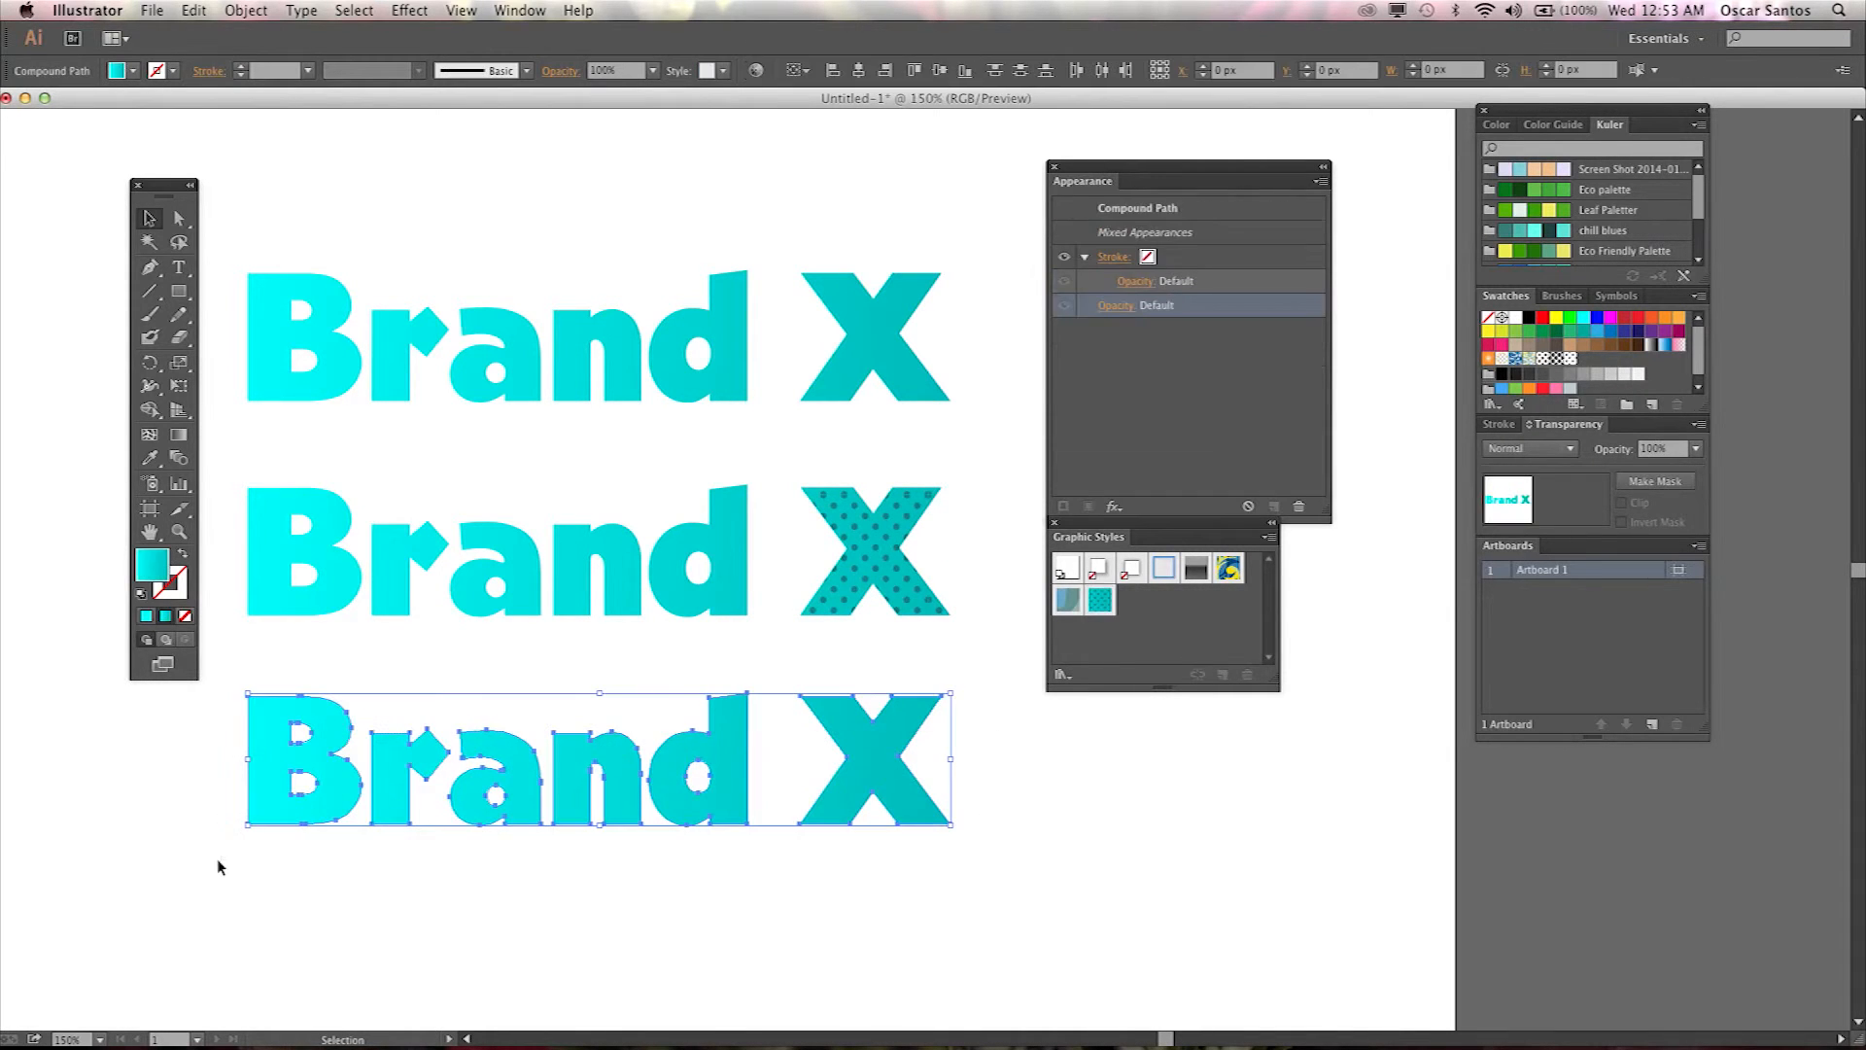
{"action": "left_click", "coordinate": [1096, 600]}
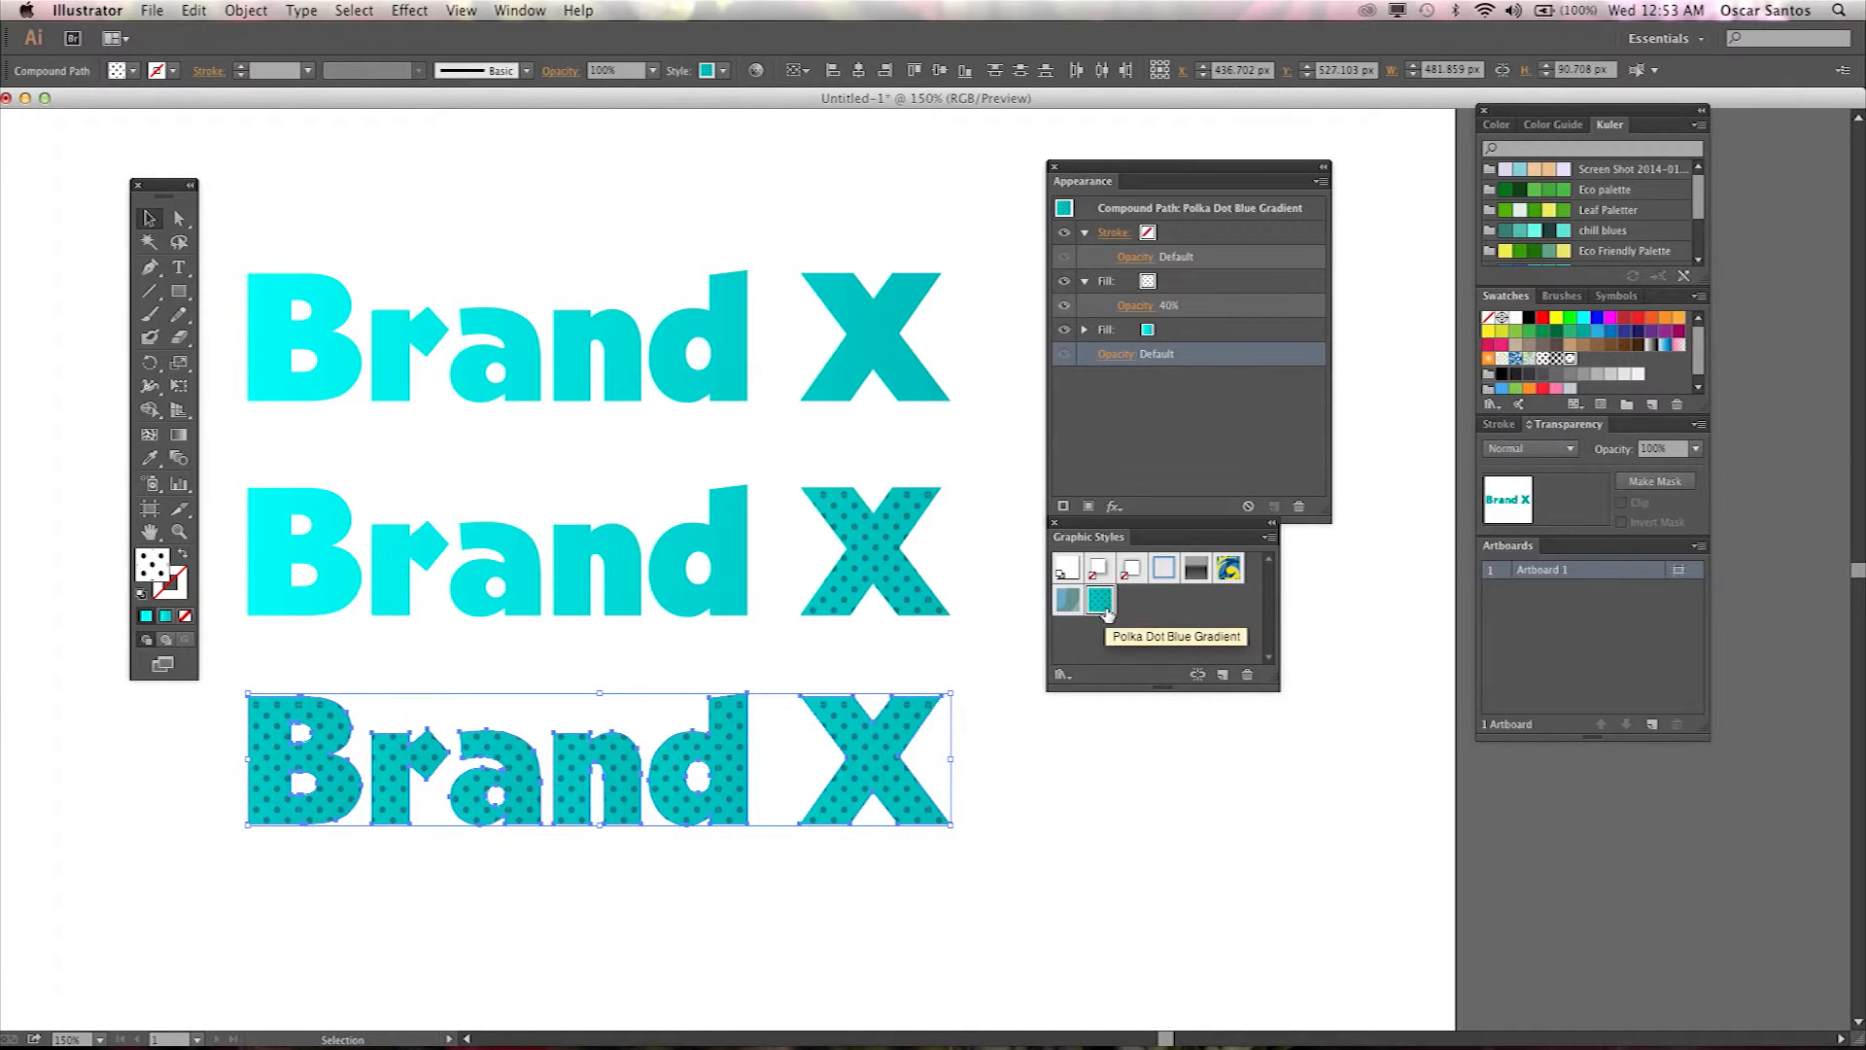
{"action": "left_click", "coordinate": [771, 879]}
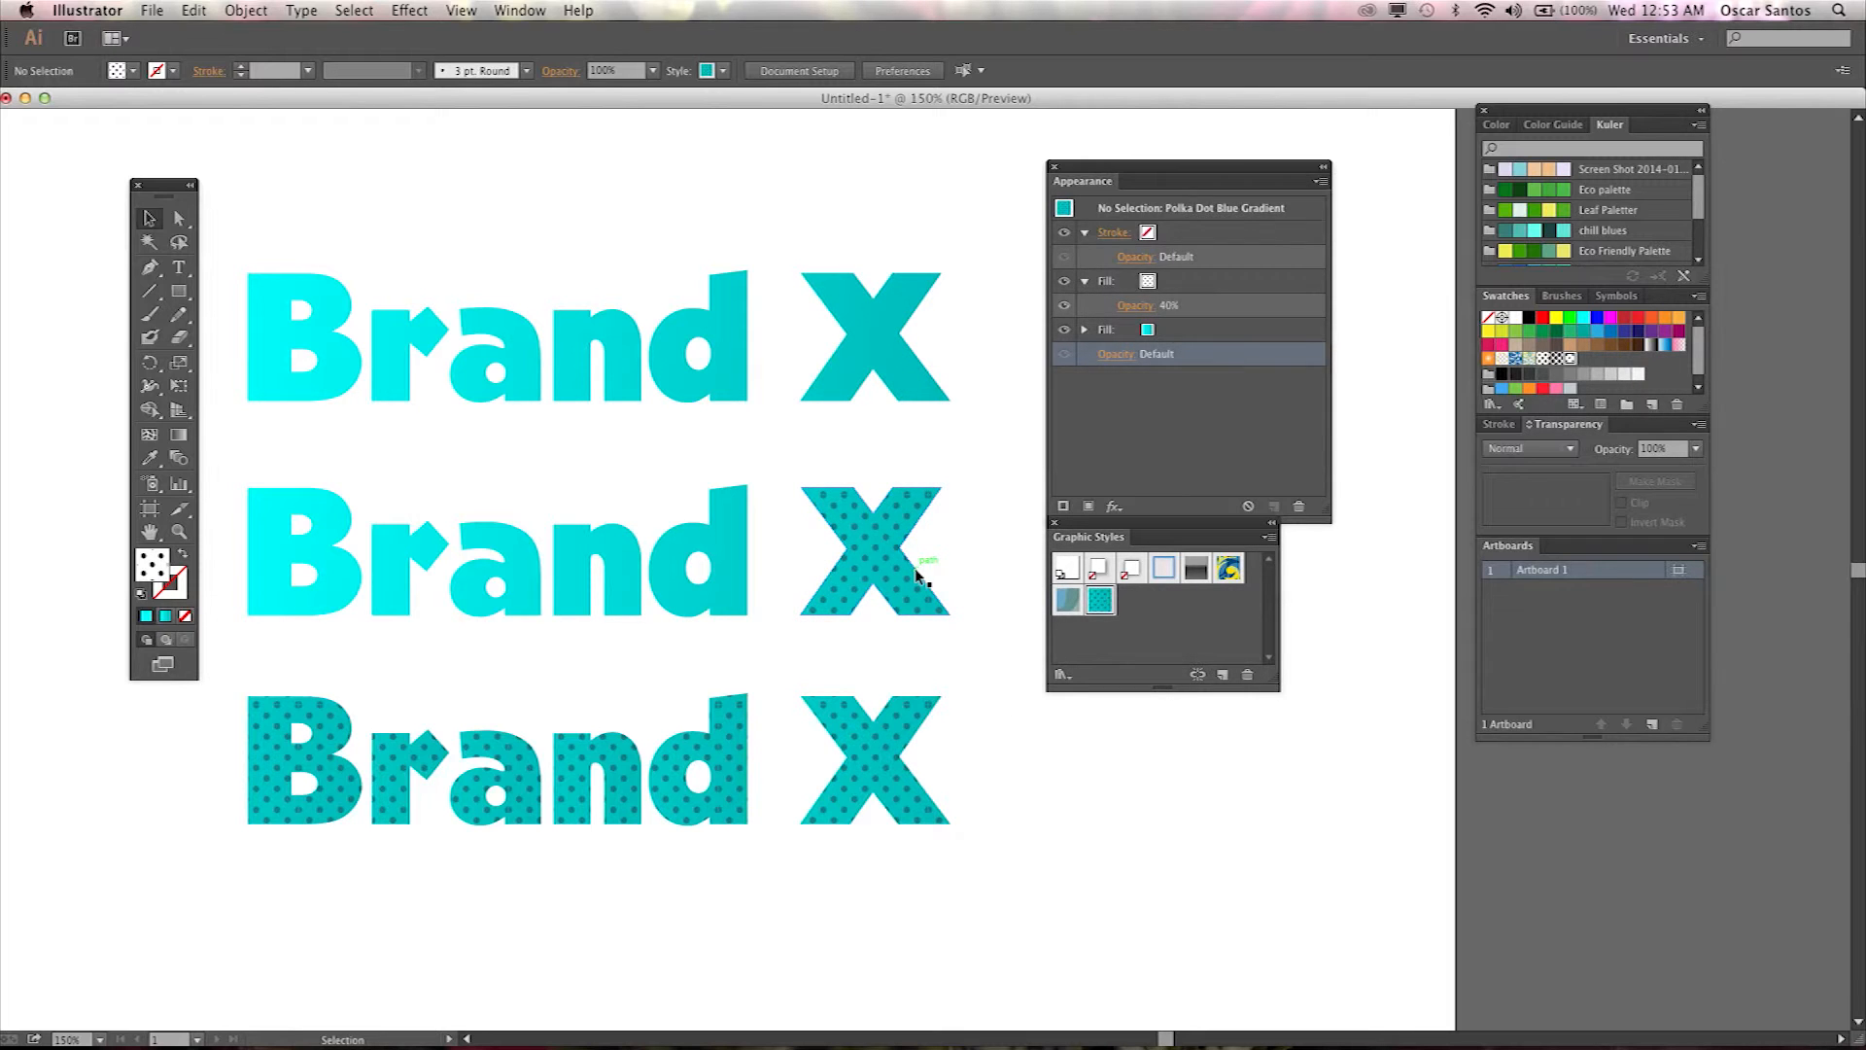
{"action": "scroll", "coordinate": [916, 576], "scroll_direction": "up", "scroll_amount": 6}
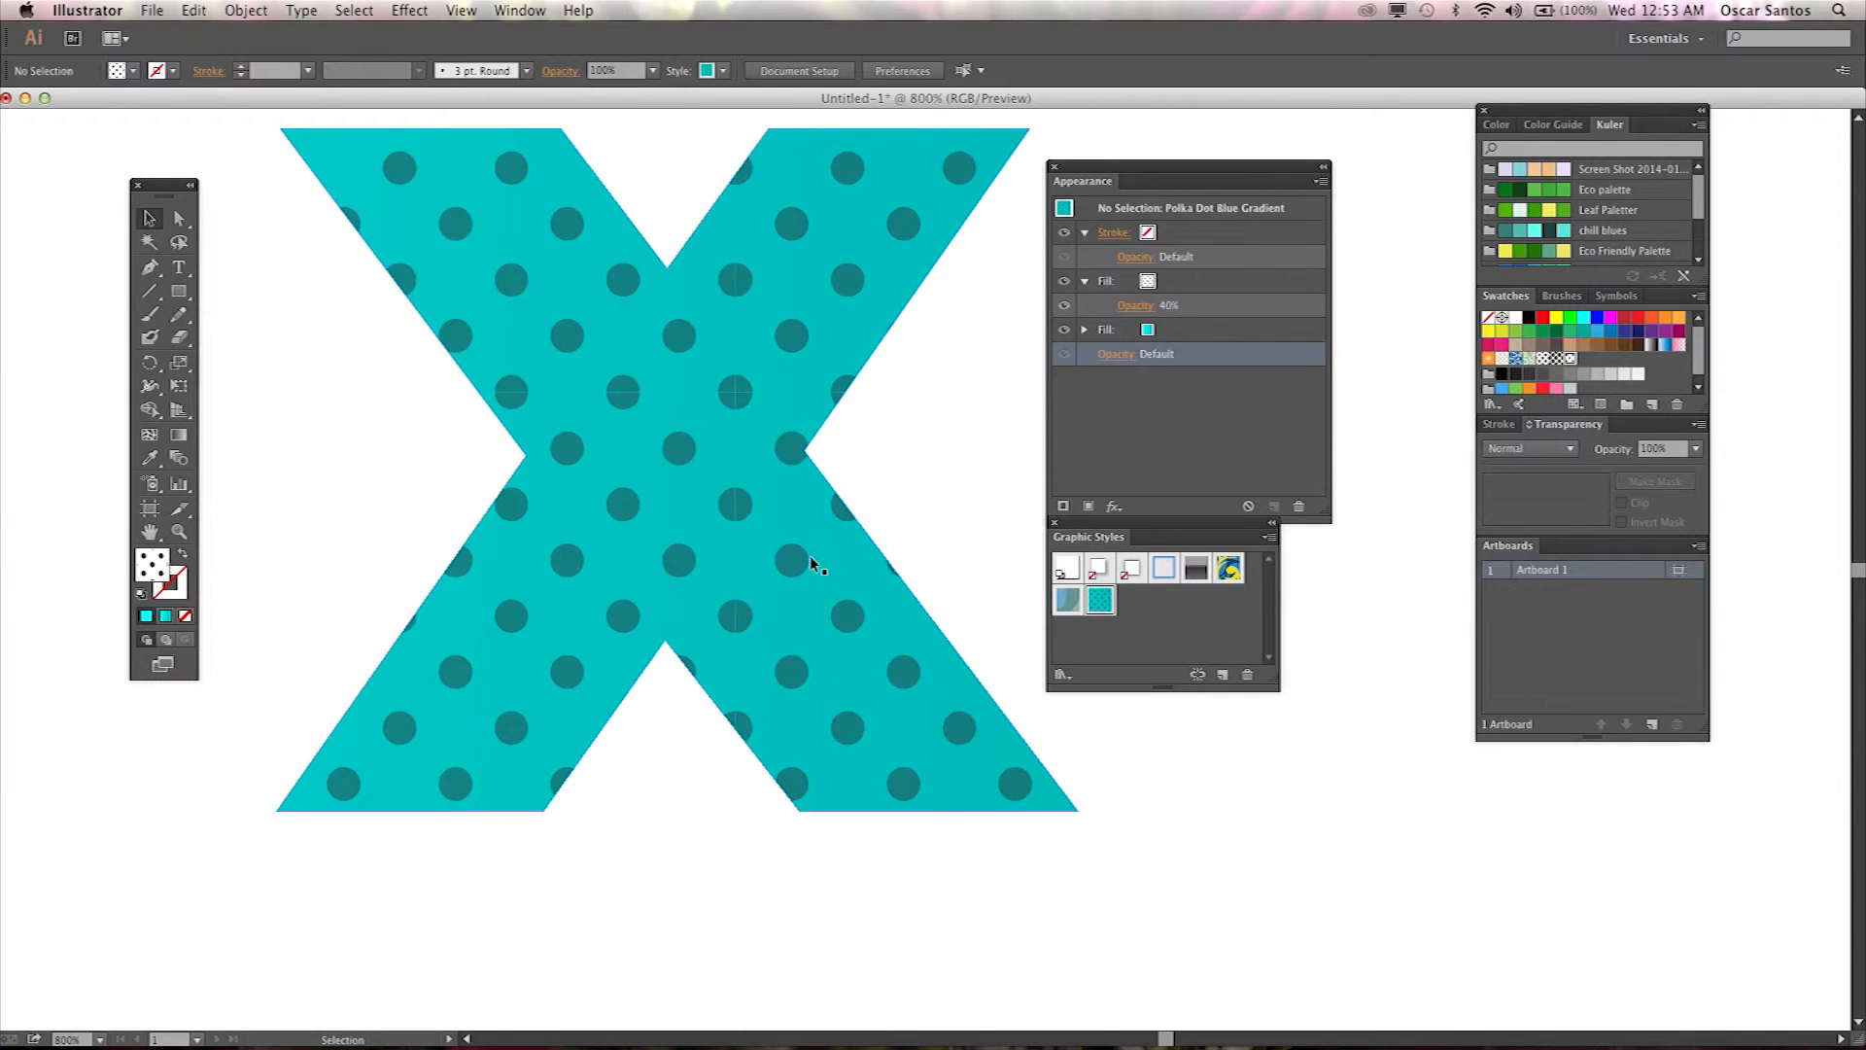
Apply a Drop Shadow effect to the patterned X with preview on, setting X offset, Y offset and blur to 1 px.
{"action": "key", "text": "super+minus"}
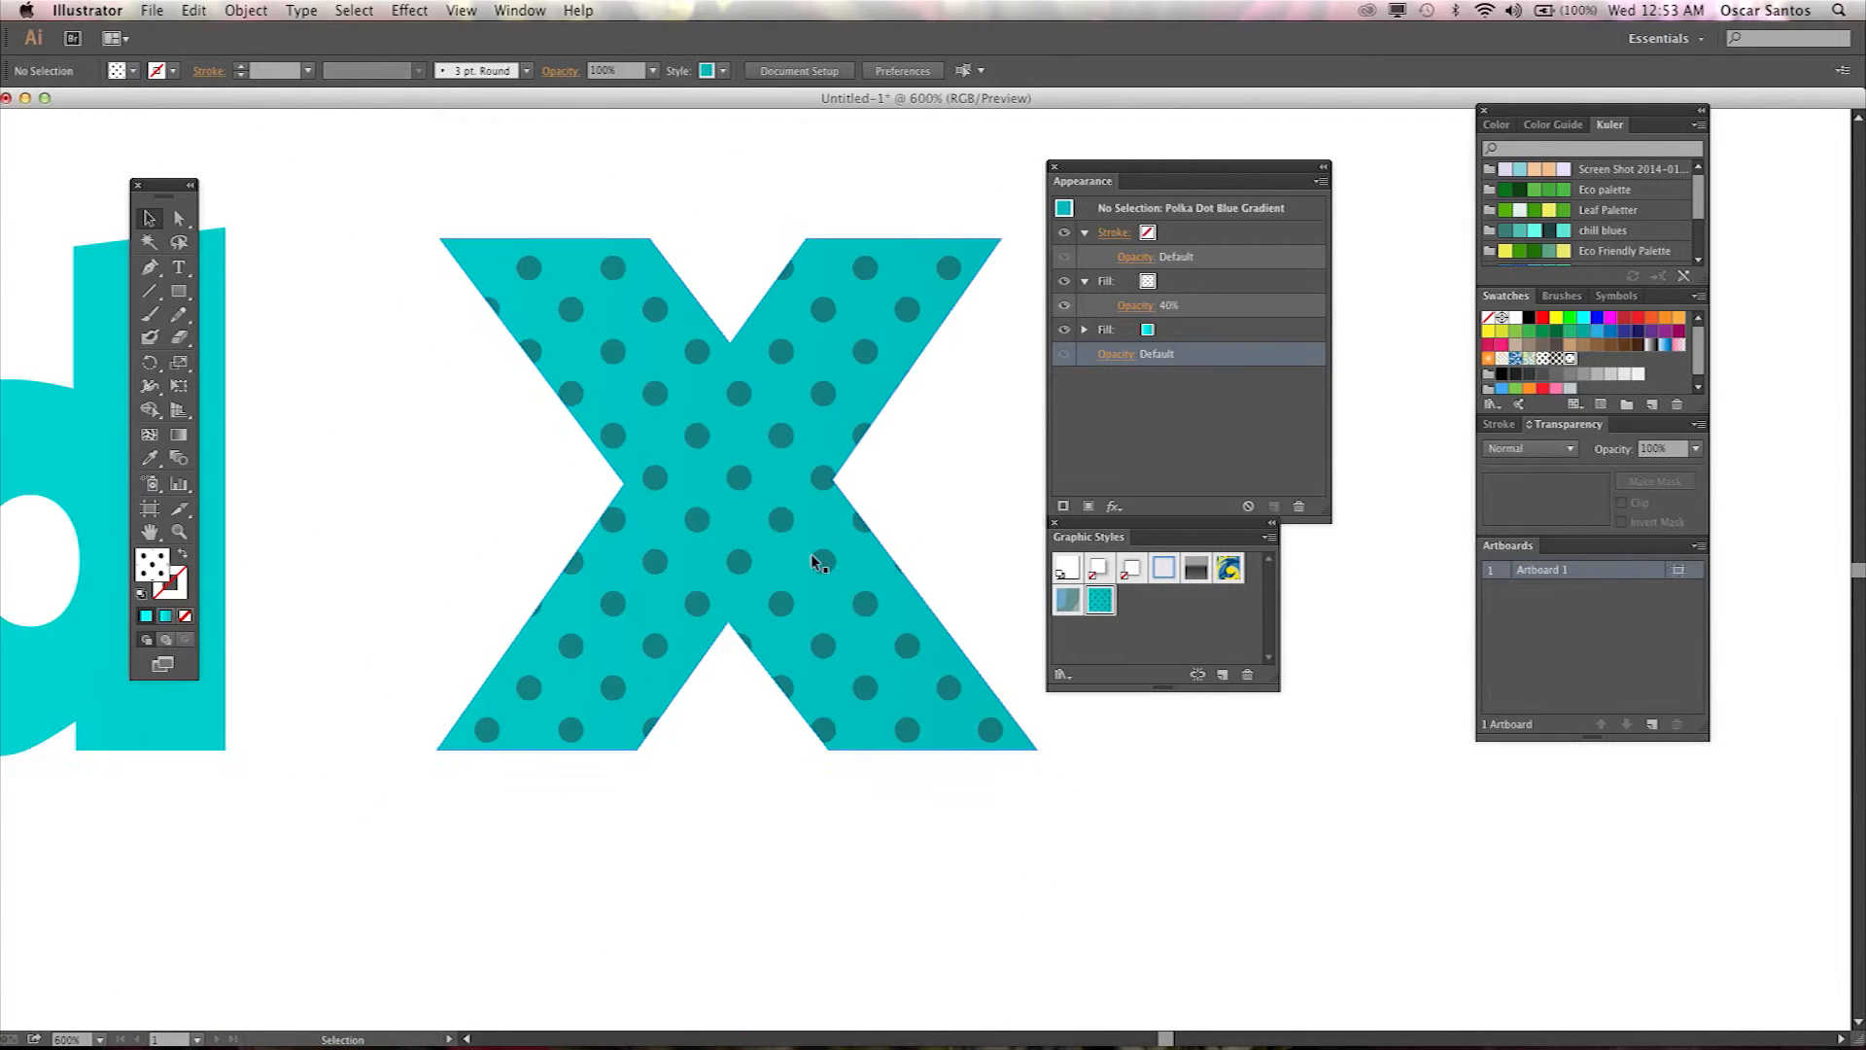
{"action": "left_click", "coordinate": [791, 508]}
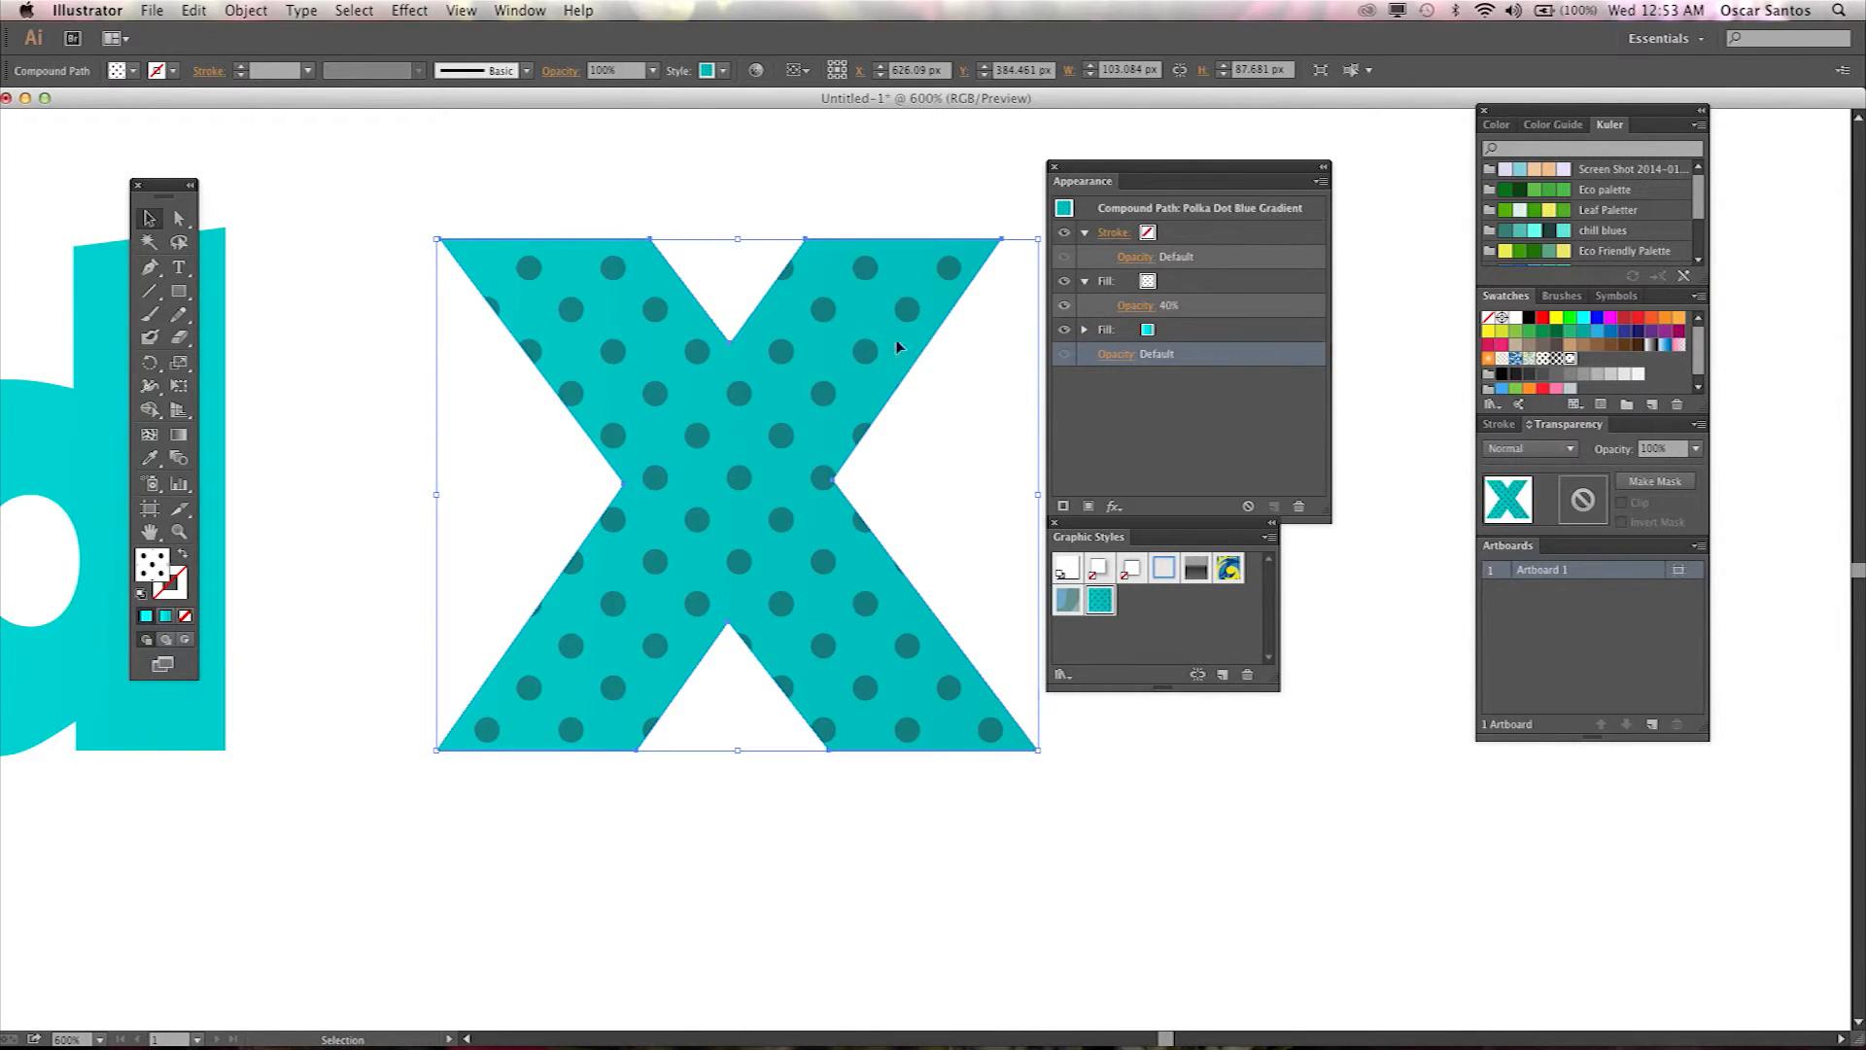
{"action": "left_click_drag", "start_coordinate": [779, 633], "coordinate": [612, 634]}
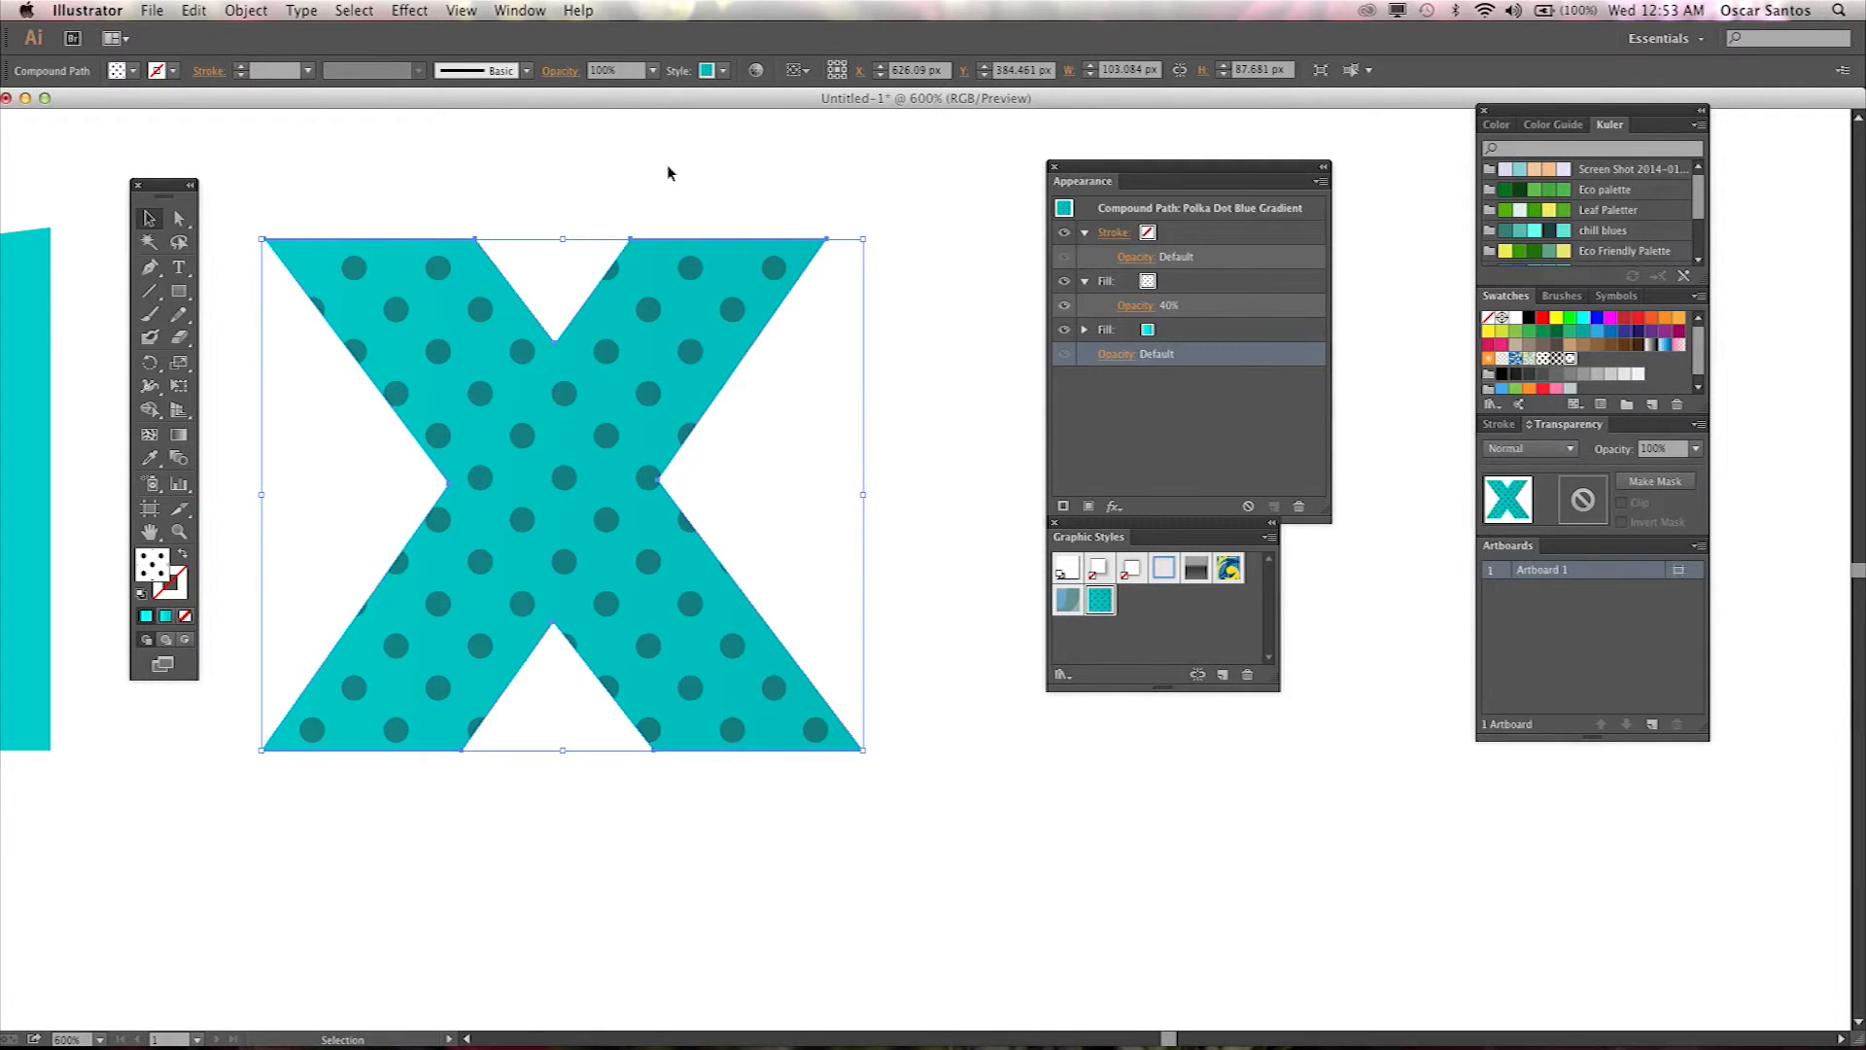
{"action": "left_click", "coordinate": [409, 10]}
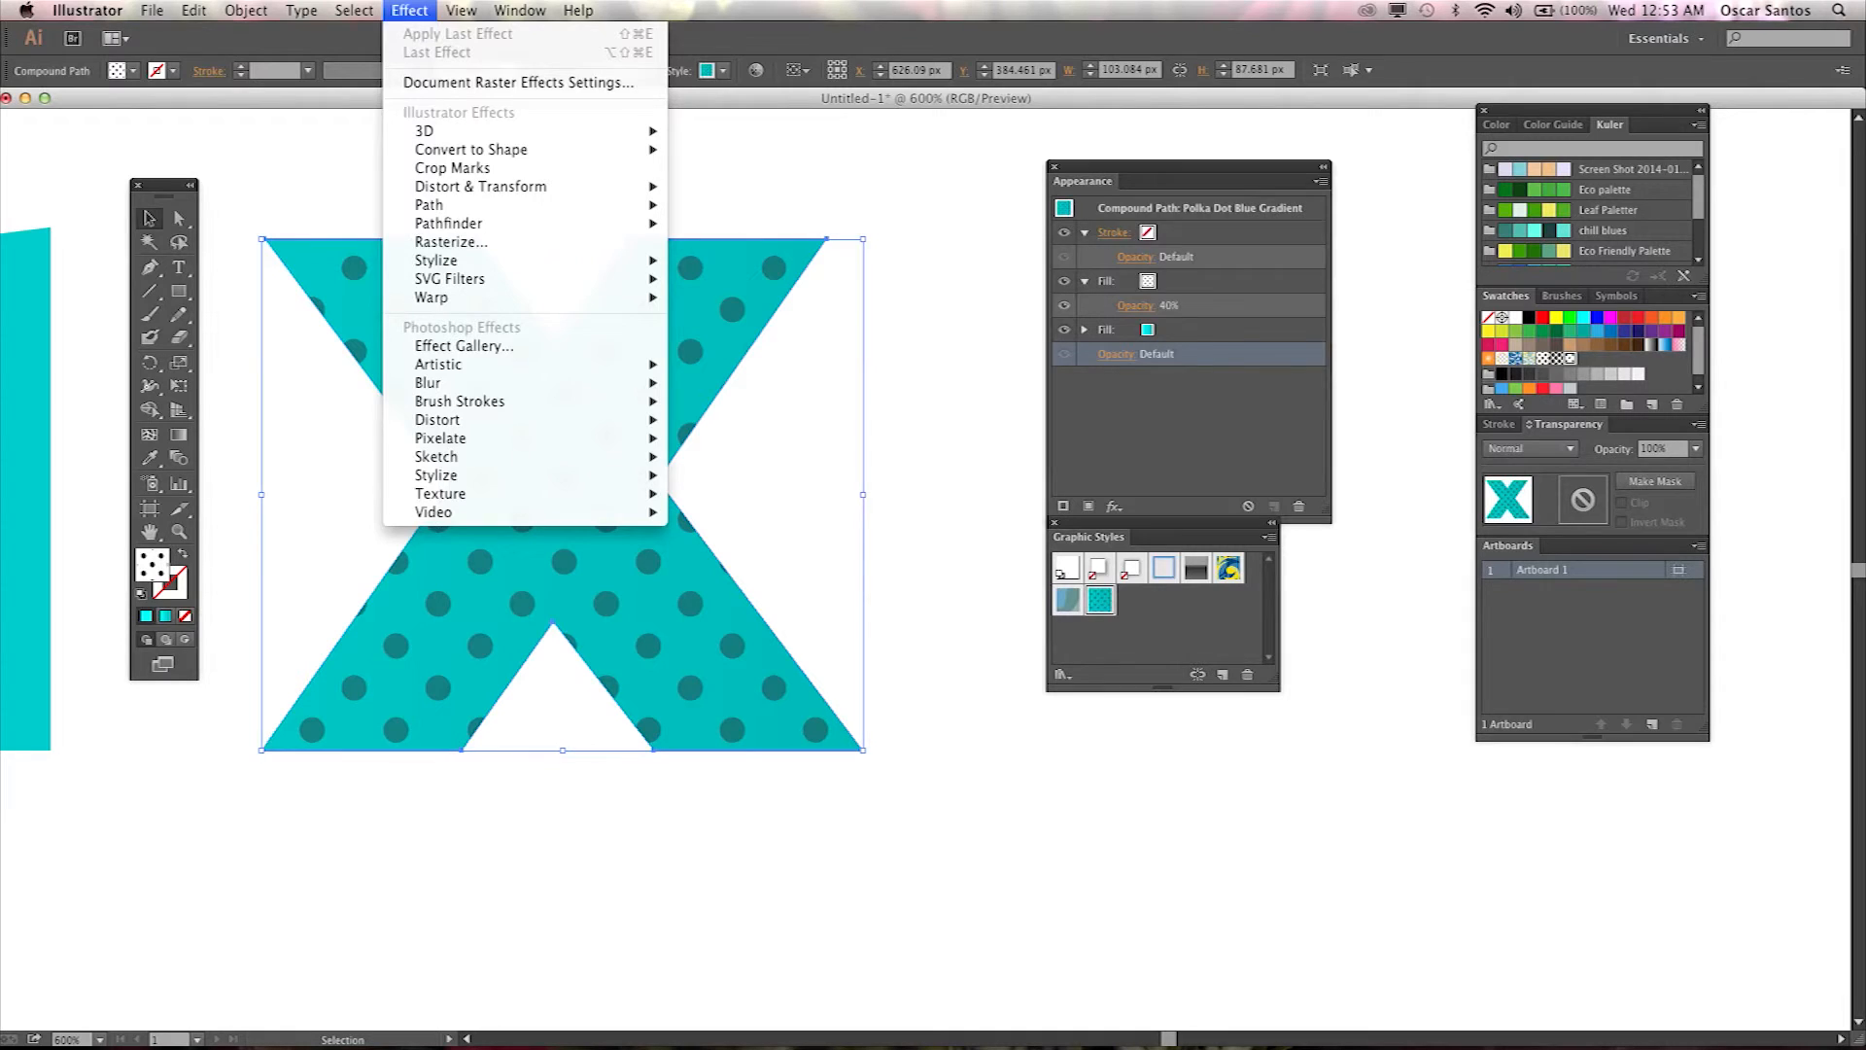
{"action": "mouse_move", "coordinate": [476, 266]}
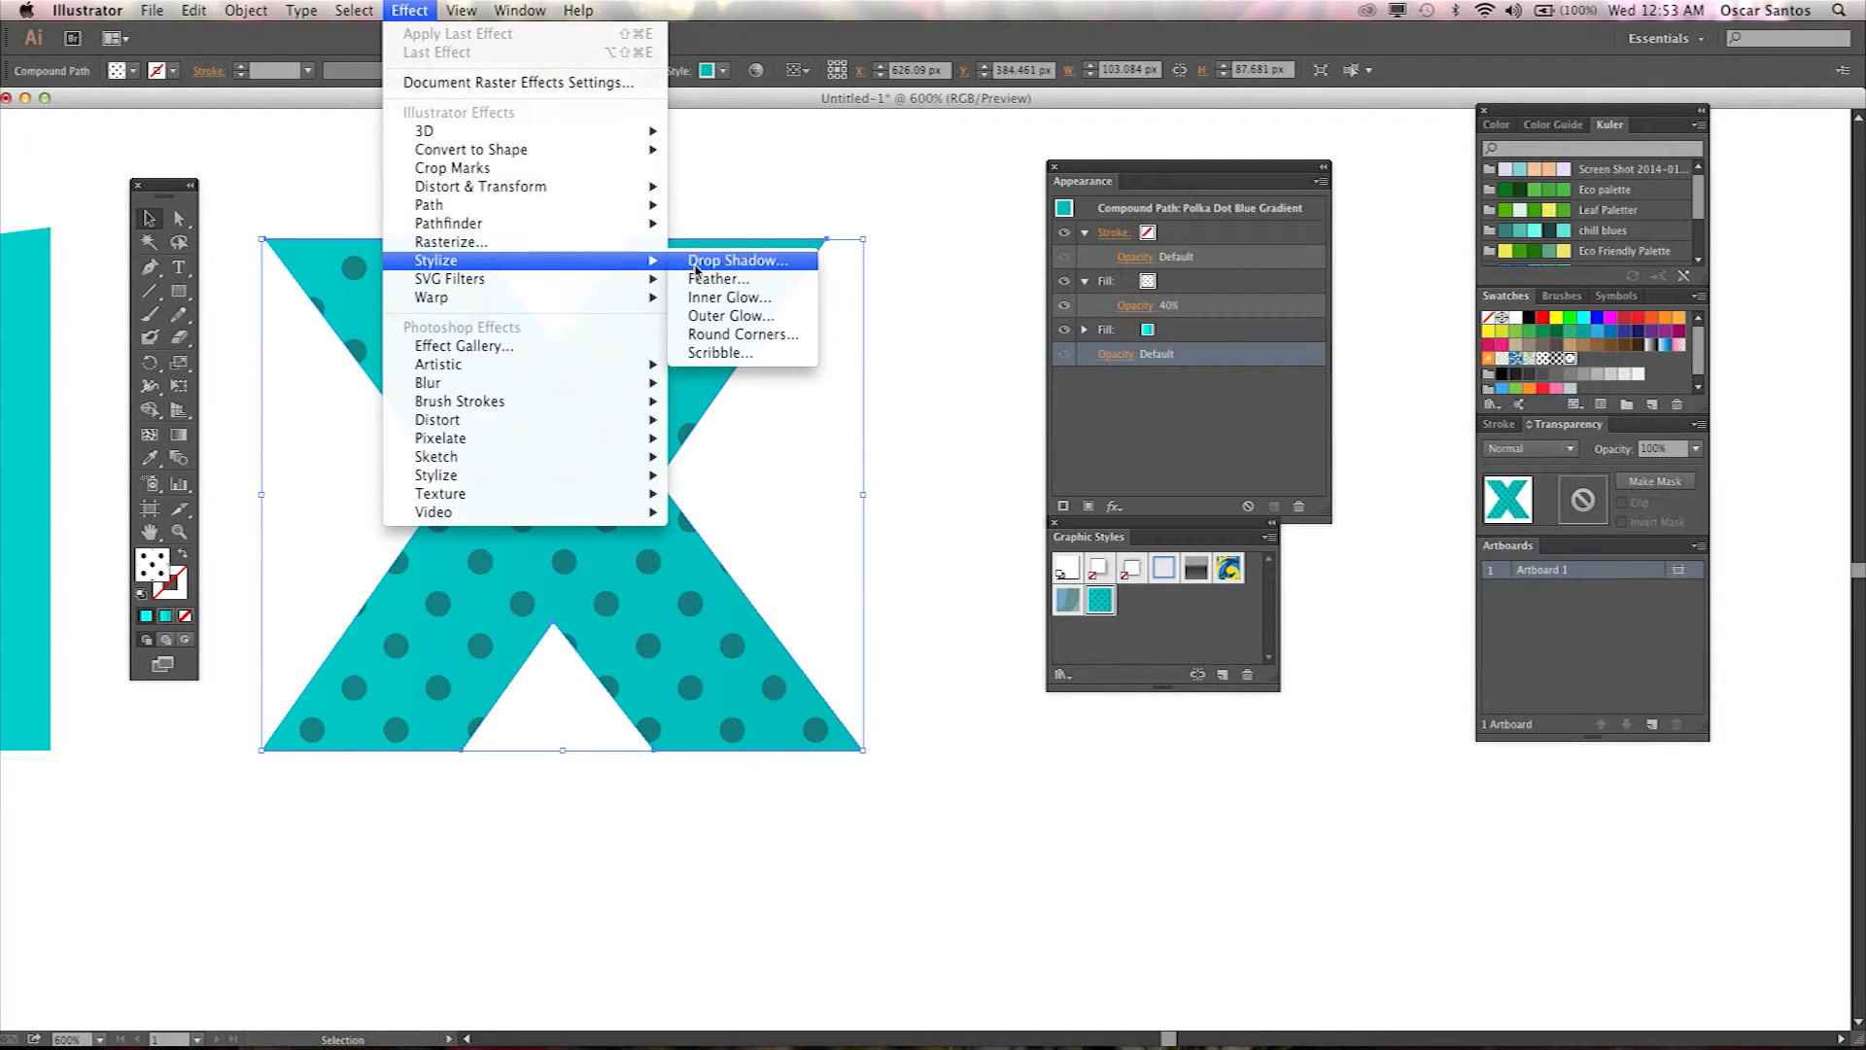
{"action": "left_click", "coordinate": [768, 263]}
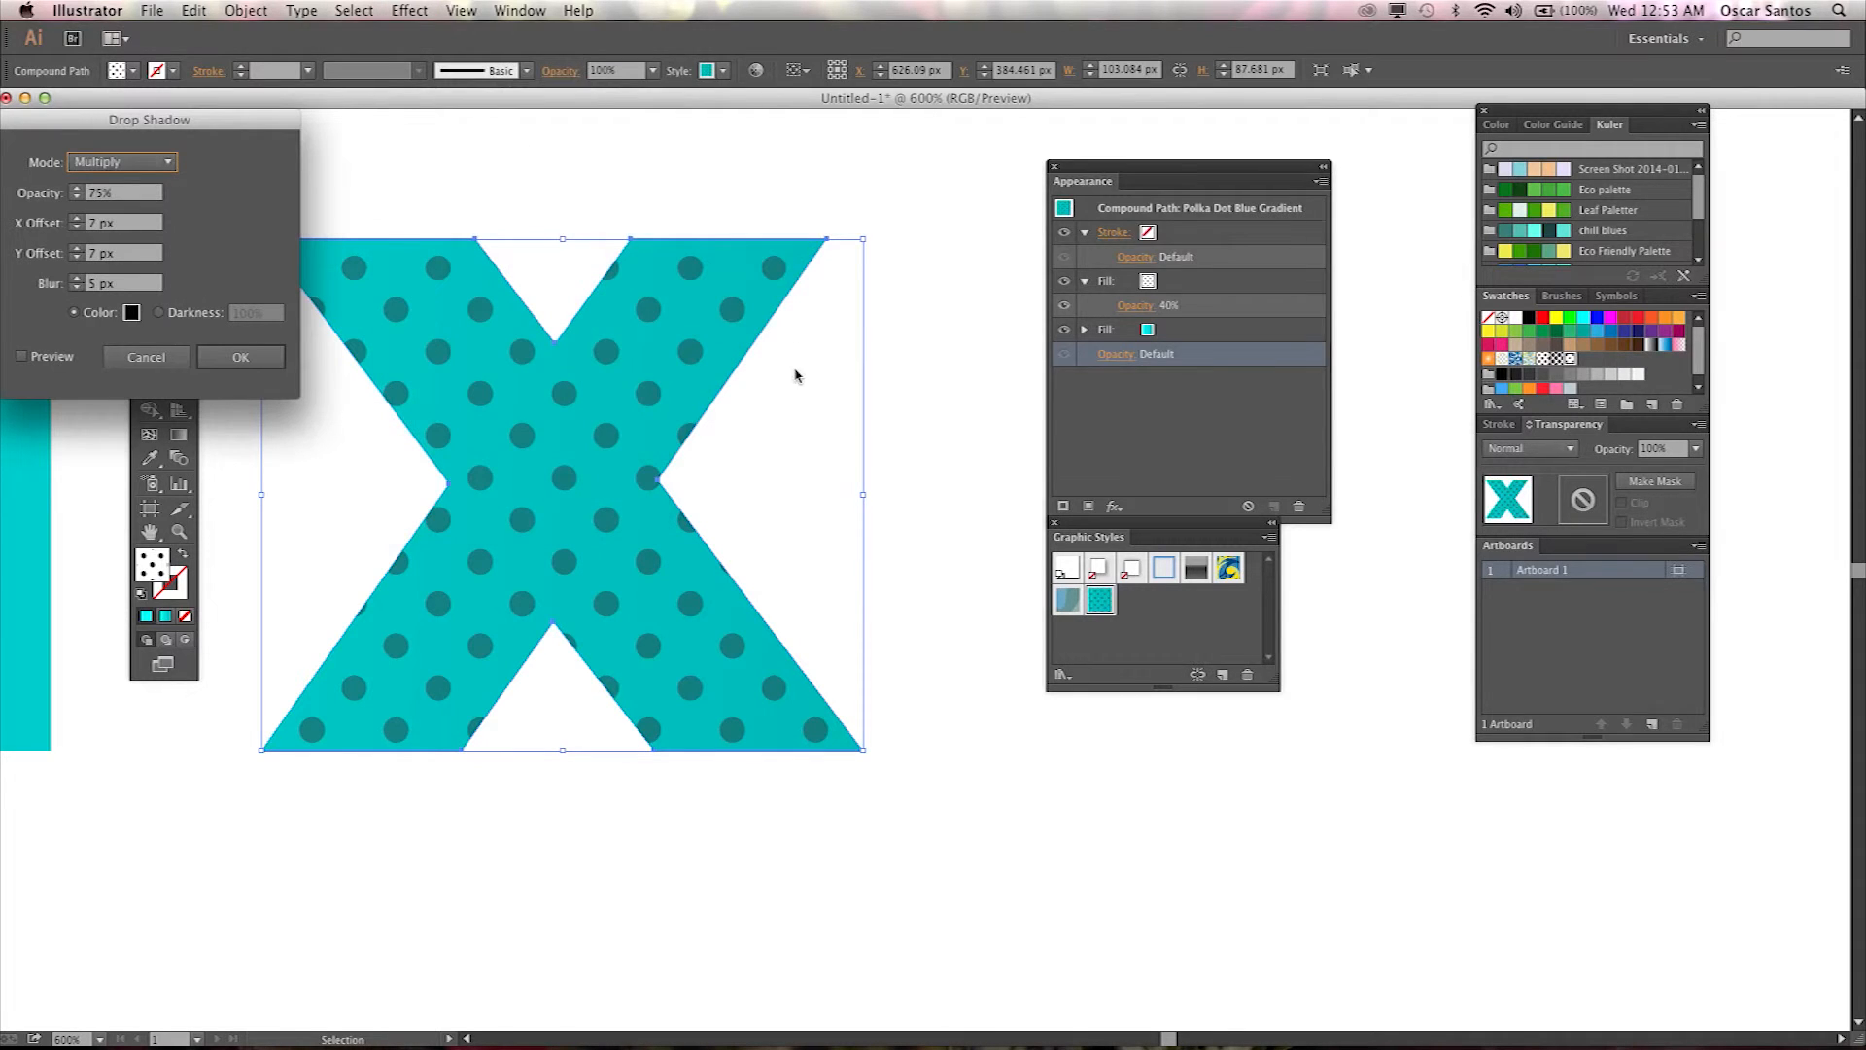
{"action": "left_click", "coordinate": [22, 357]}
{"action": "left_click_drag", "start_coordinate": [204, 126], "coordinate": [1098, 248]}
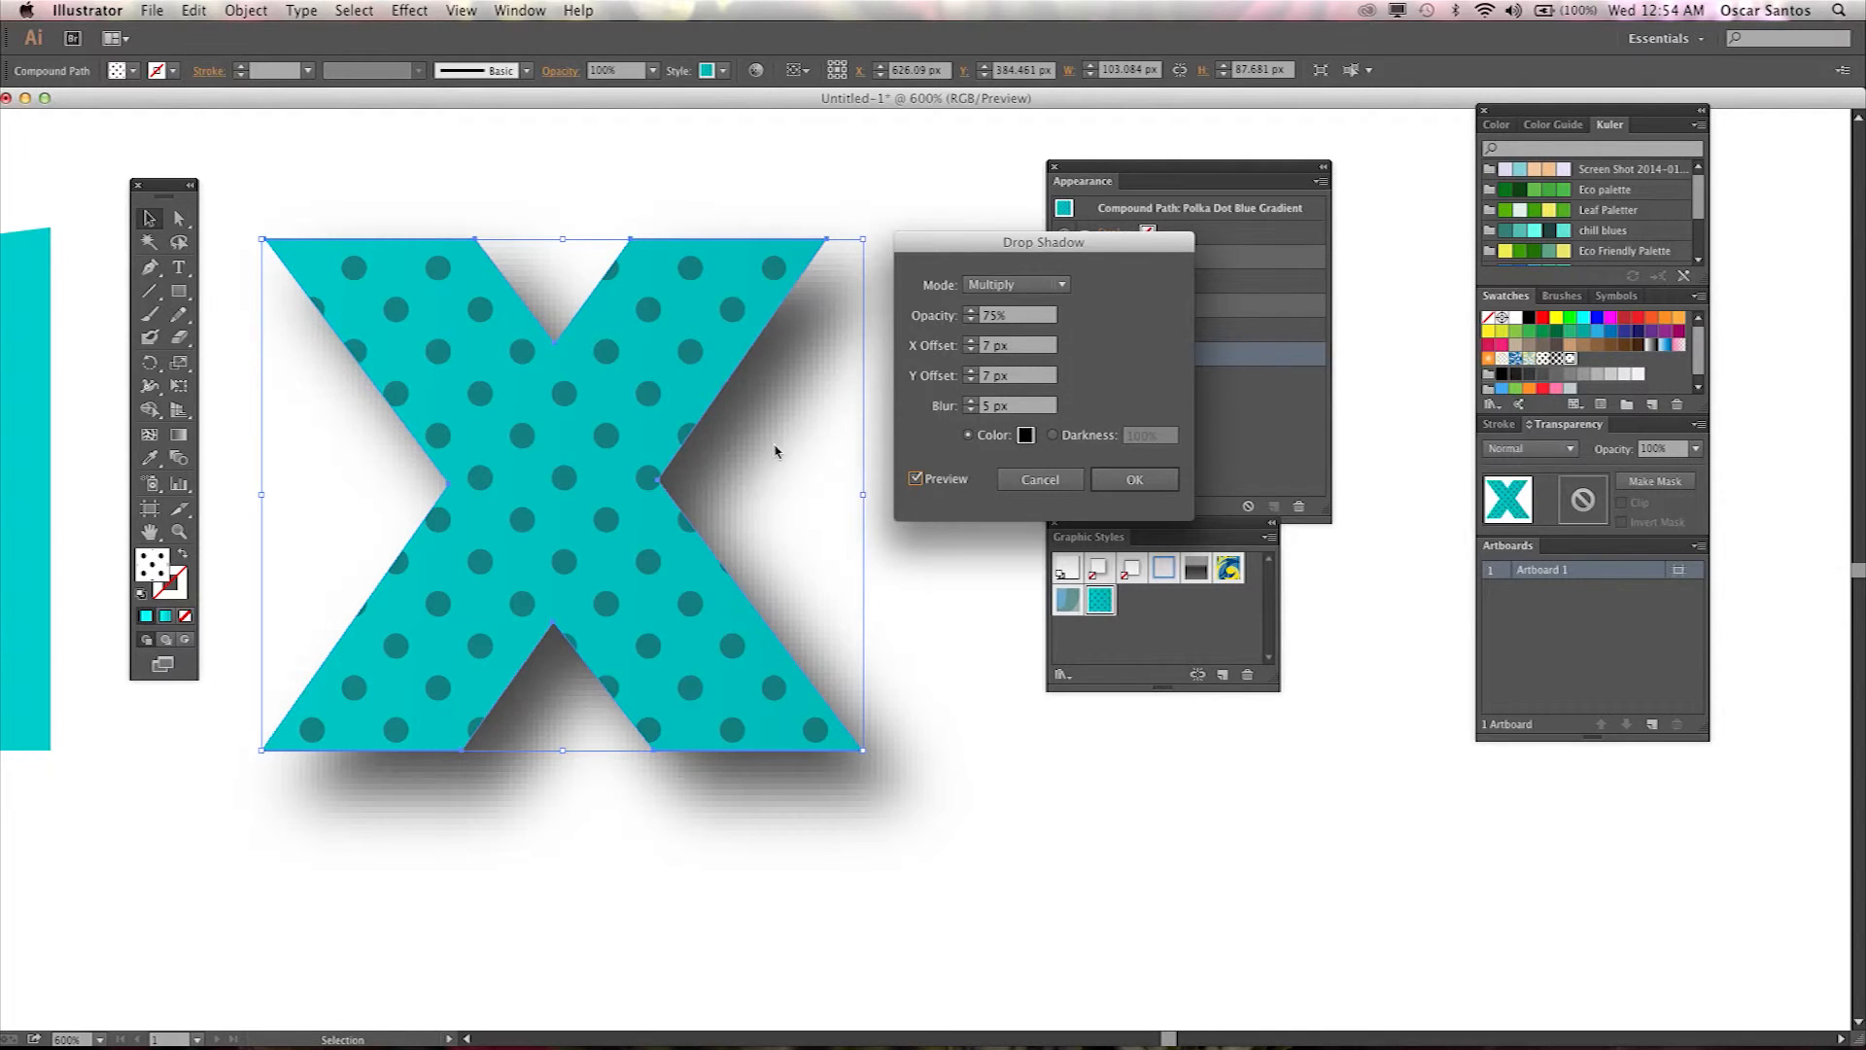
{"action": "left_click", "coordinate": [1002, 348]}
{"action": "double_click", "coordinate": [983, 348]}
{"action": "double_click", "coordinate": [982, 376]}
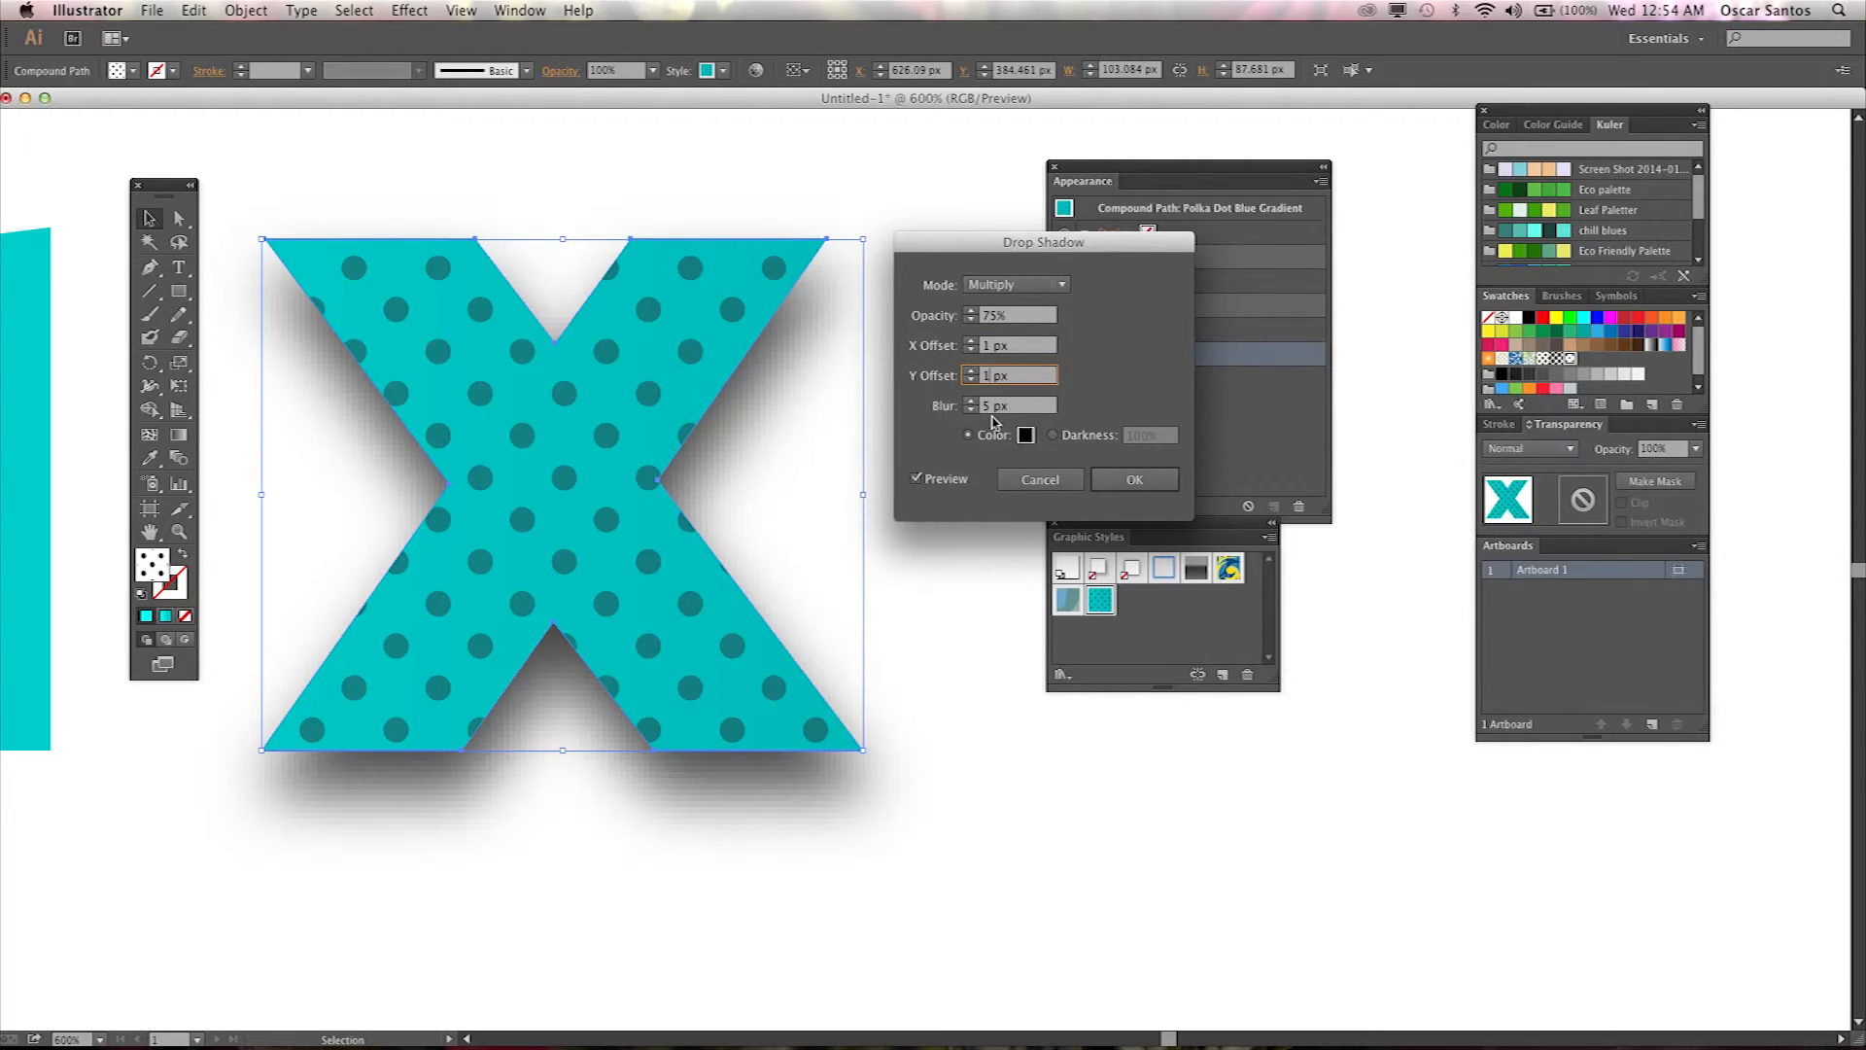
{"action": "double_click", "coordinate": [988, 406]}
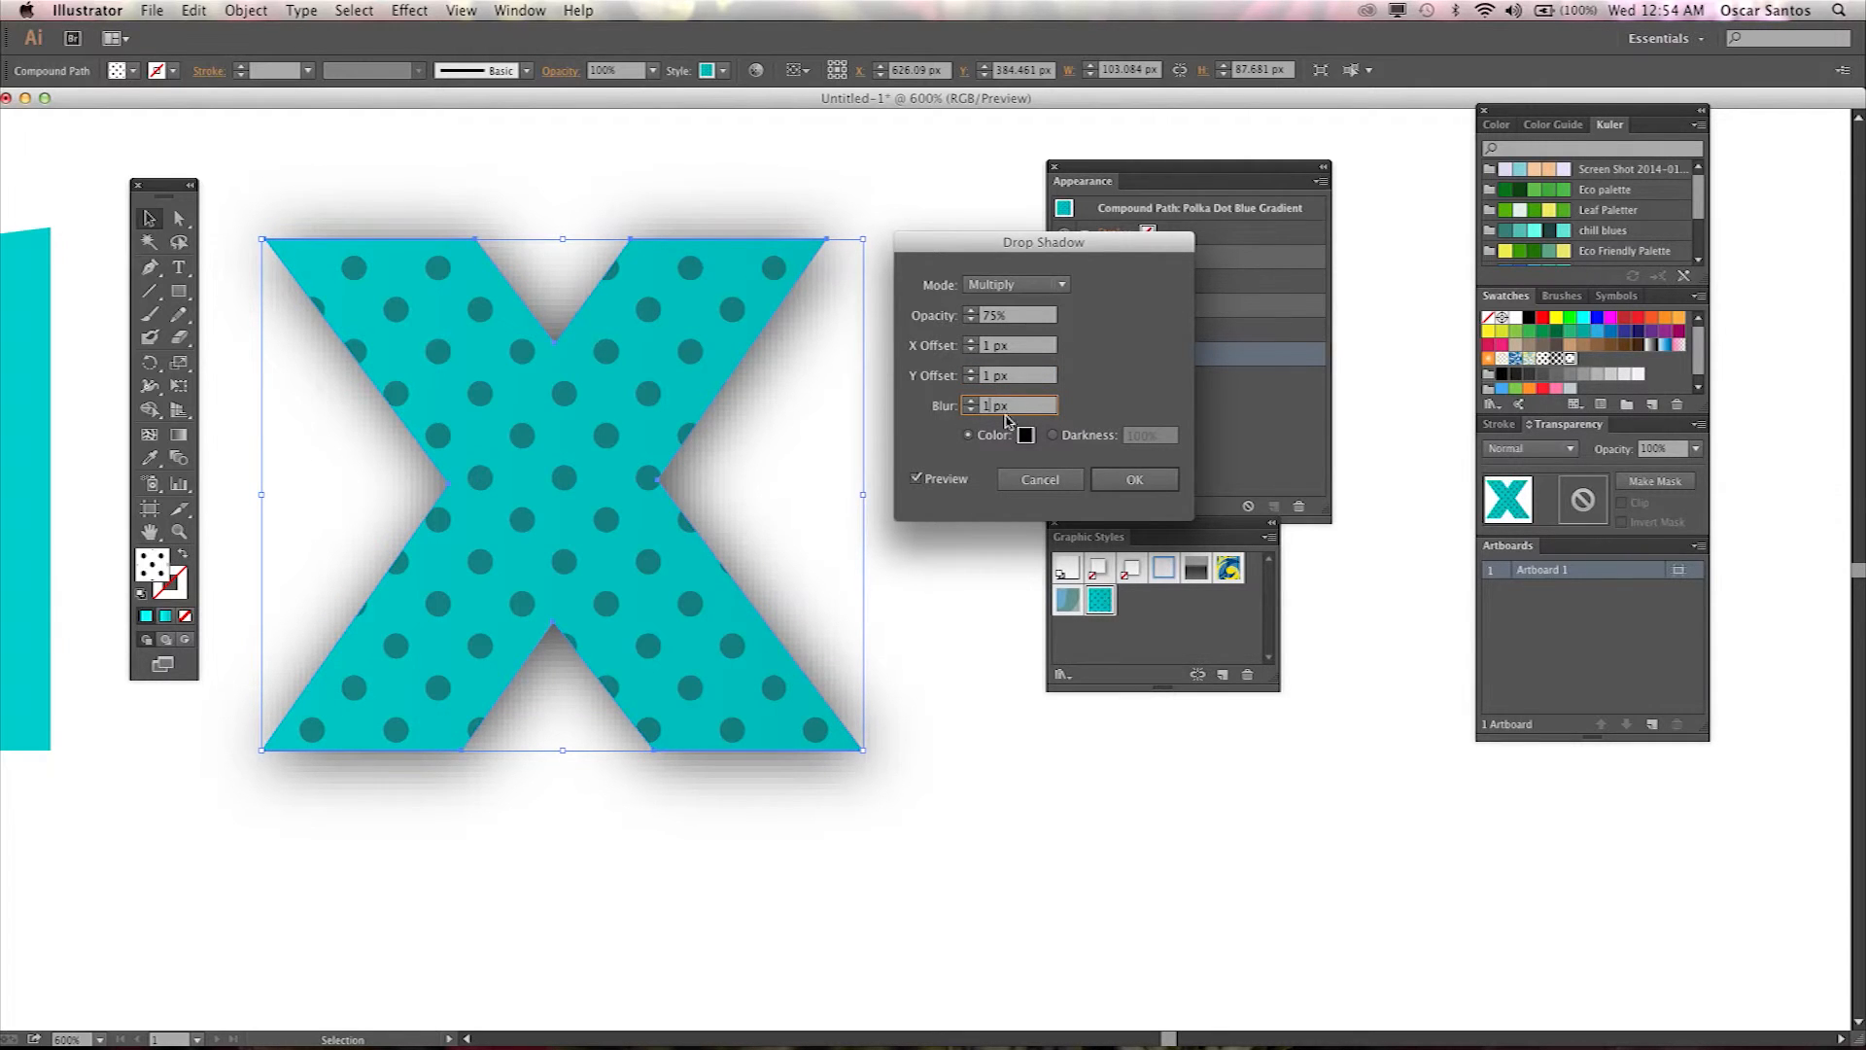
{"action": "left_click", "coordinate": [1021, 377]}
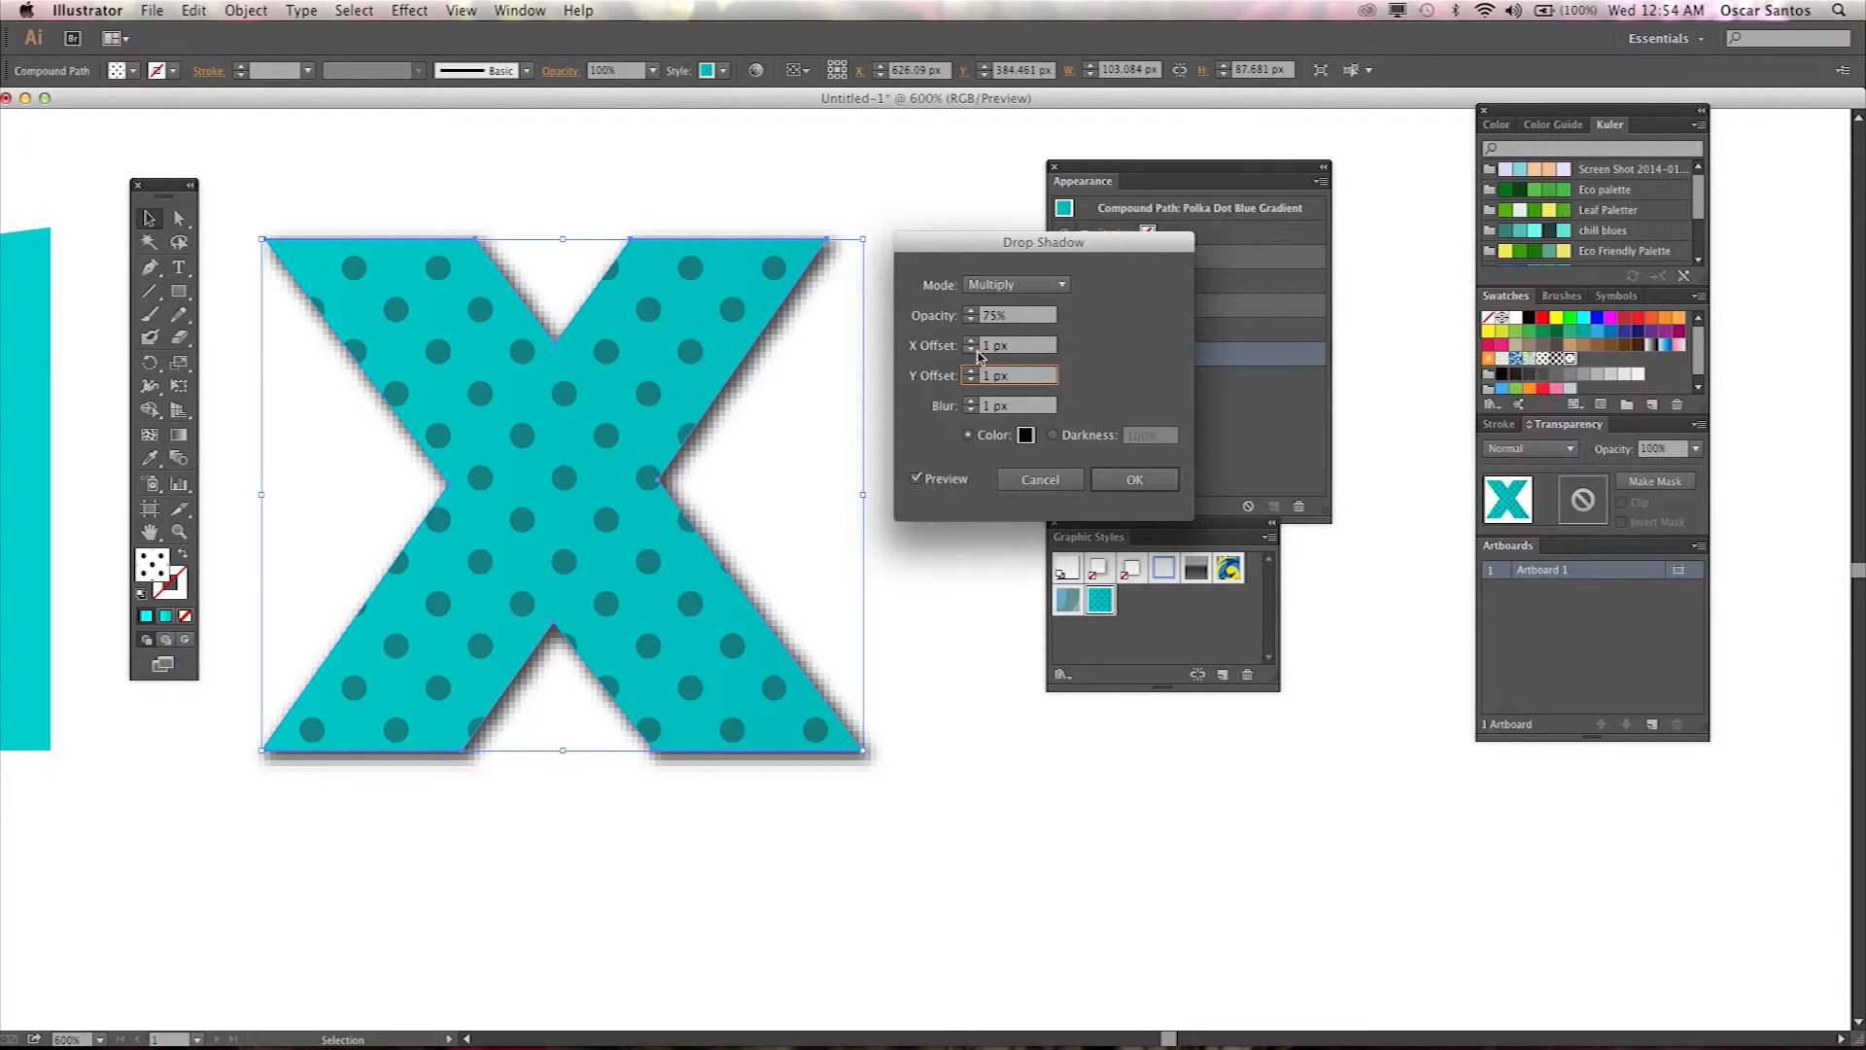
Set the drop shadow's mode to Normal and its opacity to 35%.
{"action": "left_click", "coordinate": [1055, 286]}
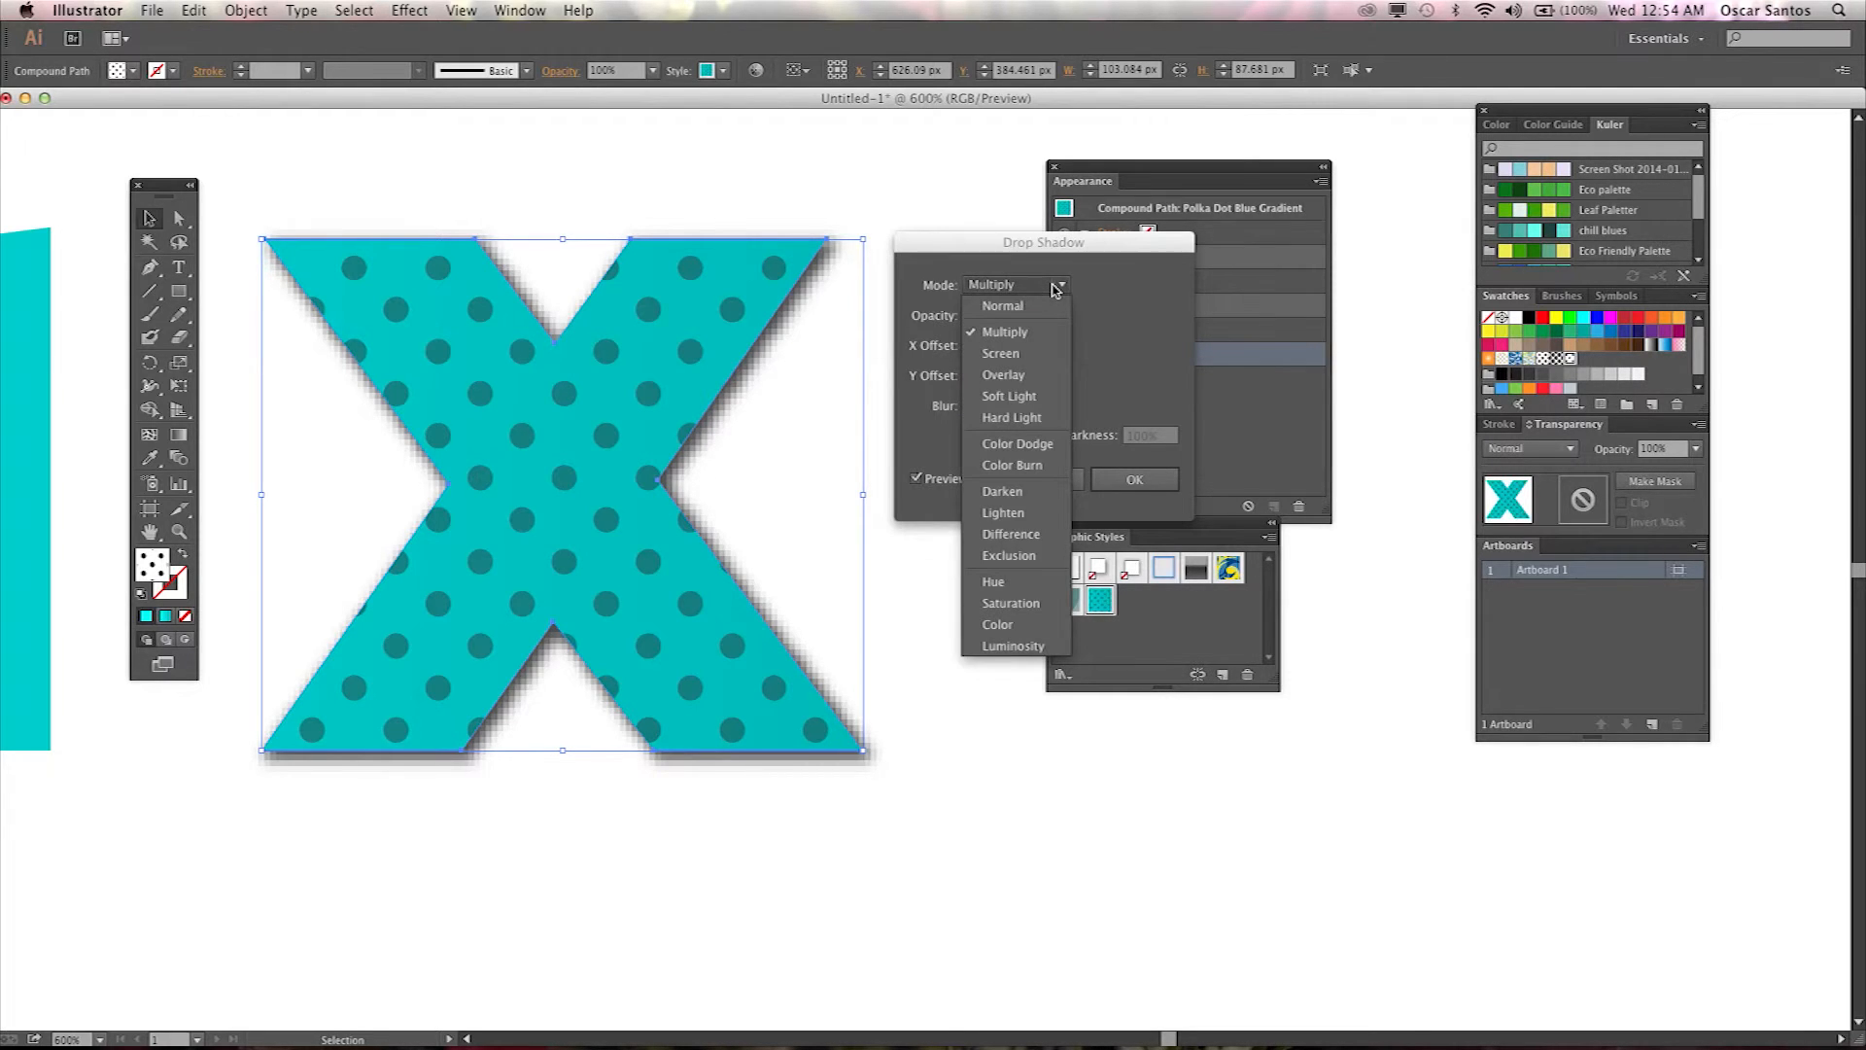
{"action": "left_click", "coordinate": [1025, 310]}
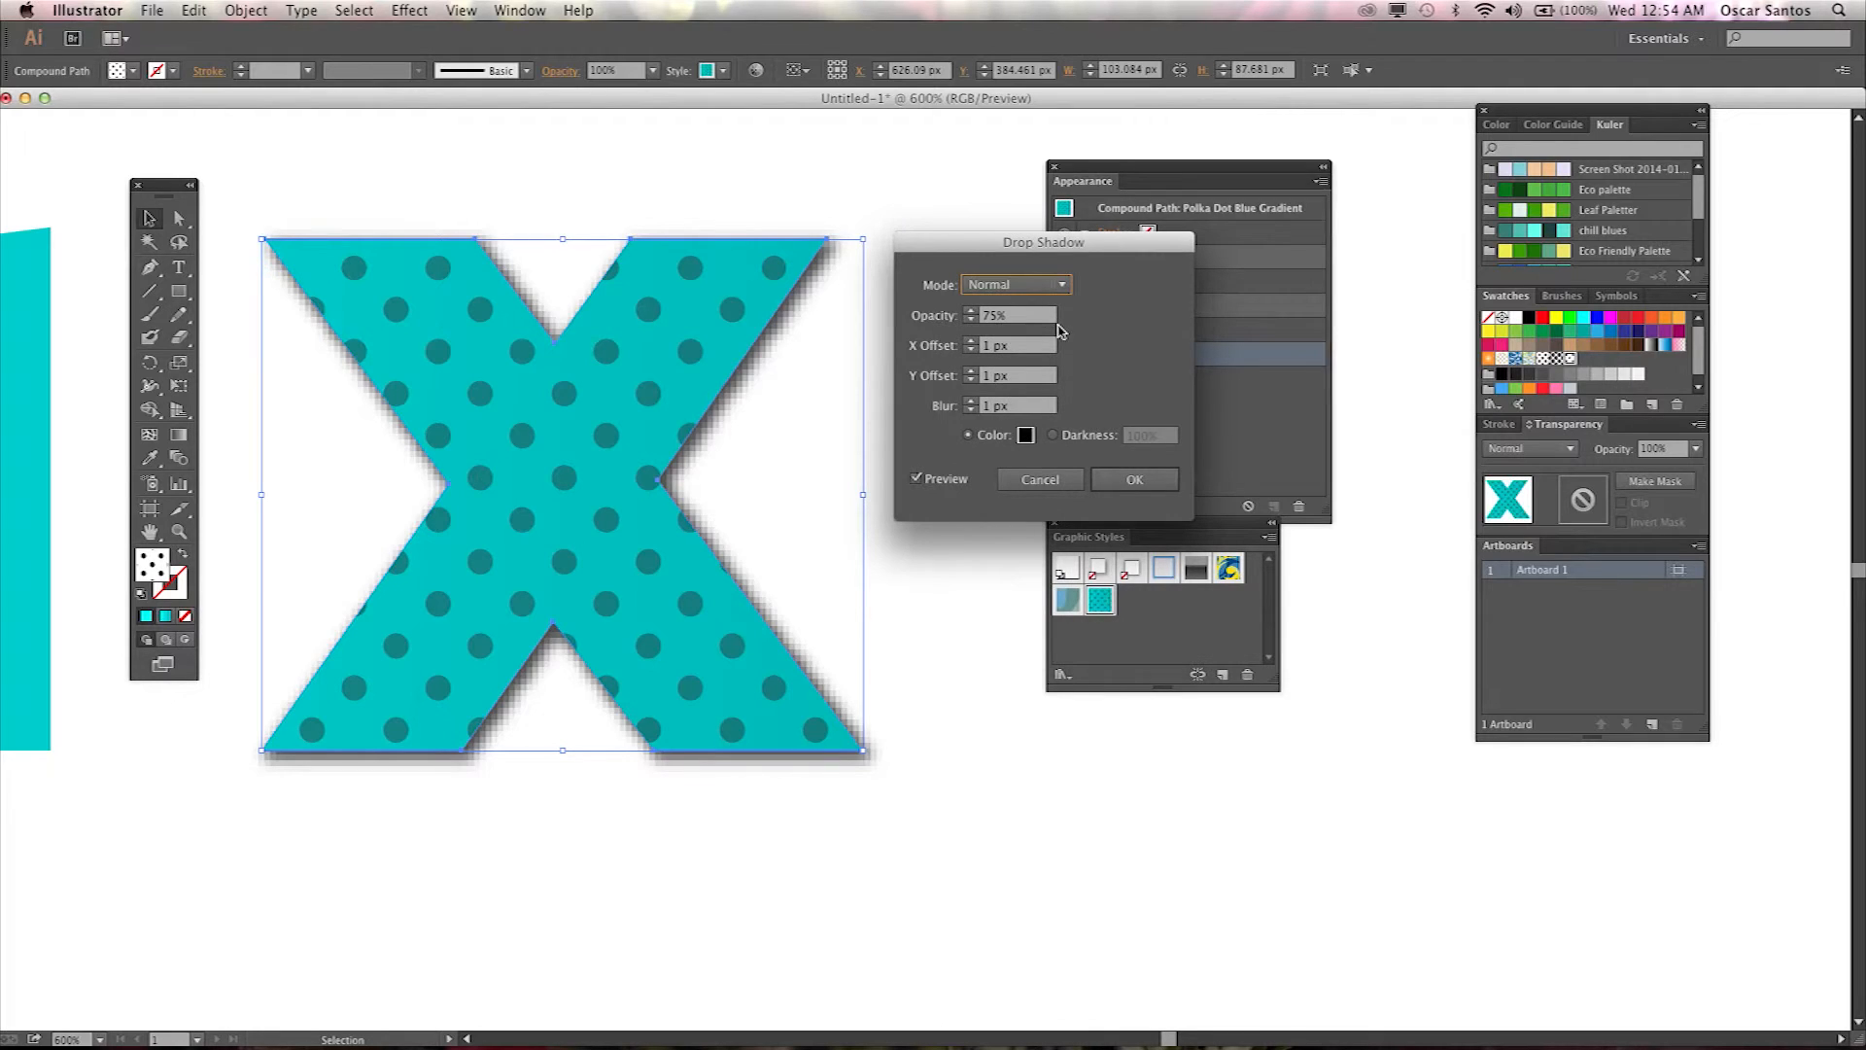
{"action": "left_click", "coordinate": [990, 323]}
{"action": "type", "text": "35"}
{"action": "left_click", "coordinate": [1025, 347]}
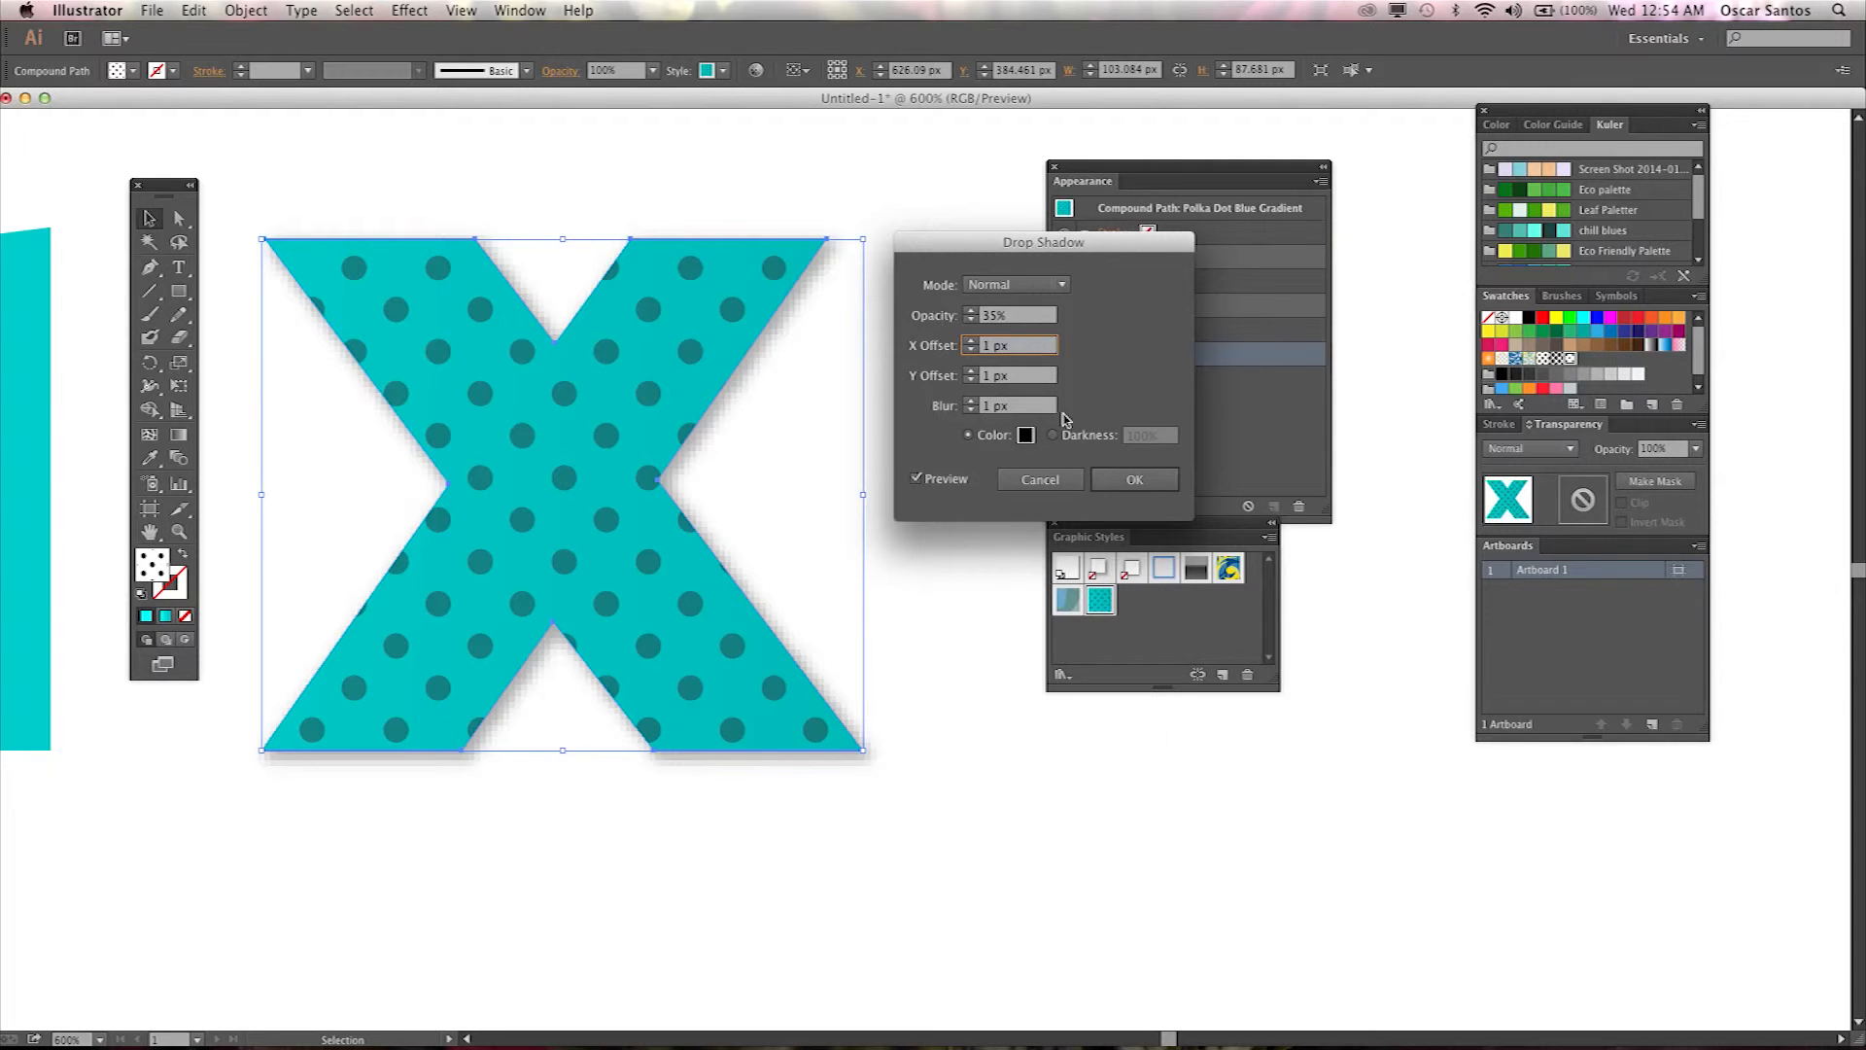
Change the drop shadow colour to a magenta, confirm the effect and deselect.
{"action": "left_click", "coordinate": [1023, 437]}
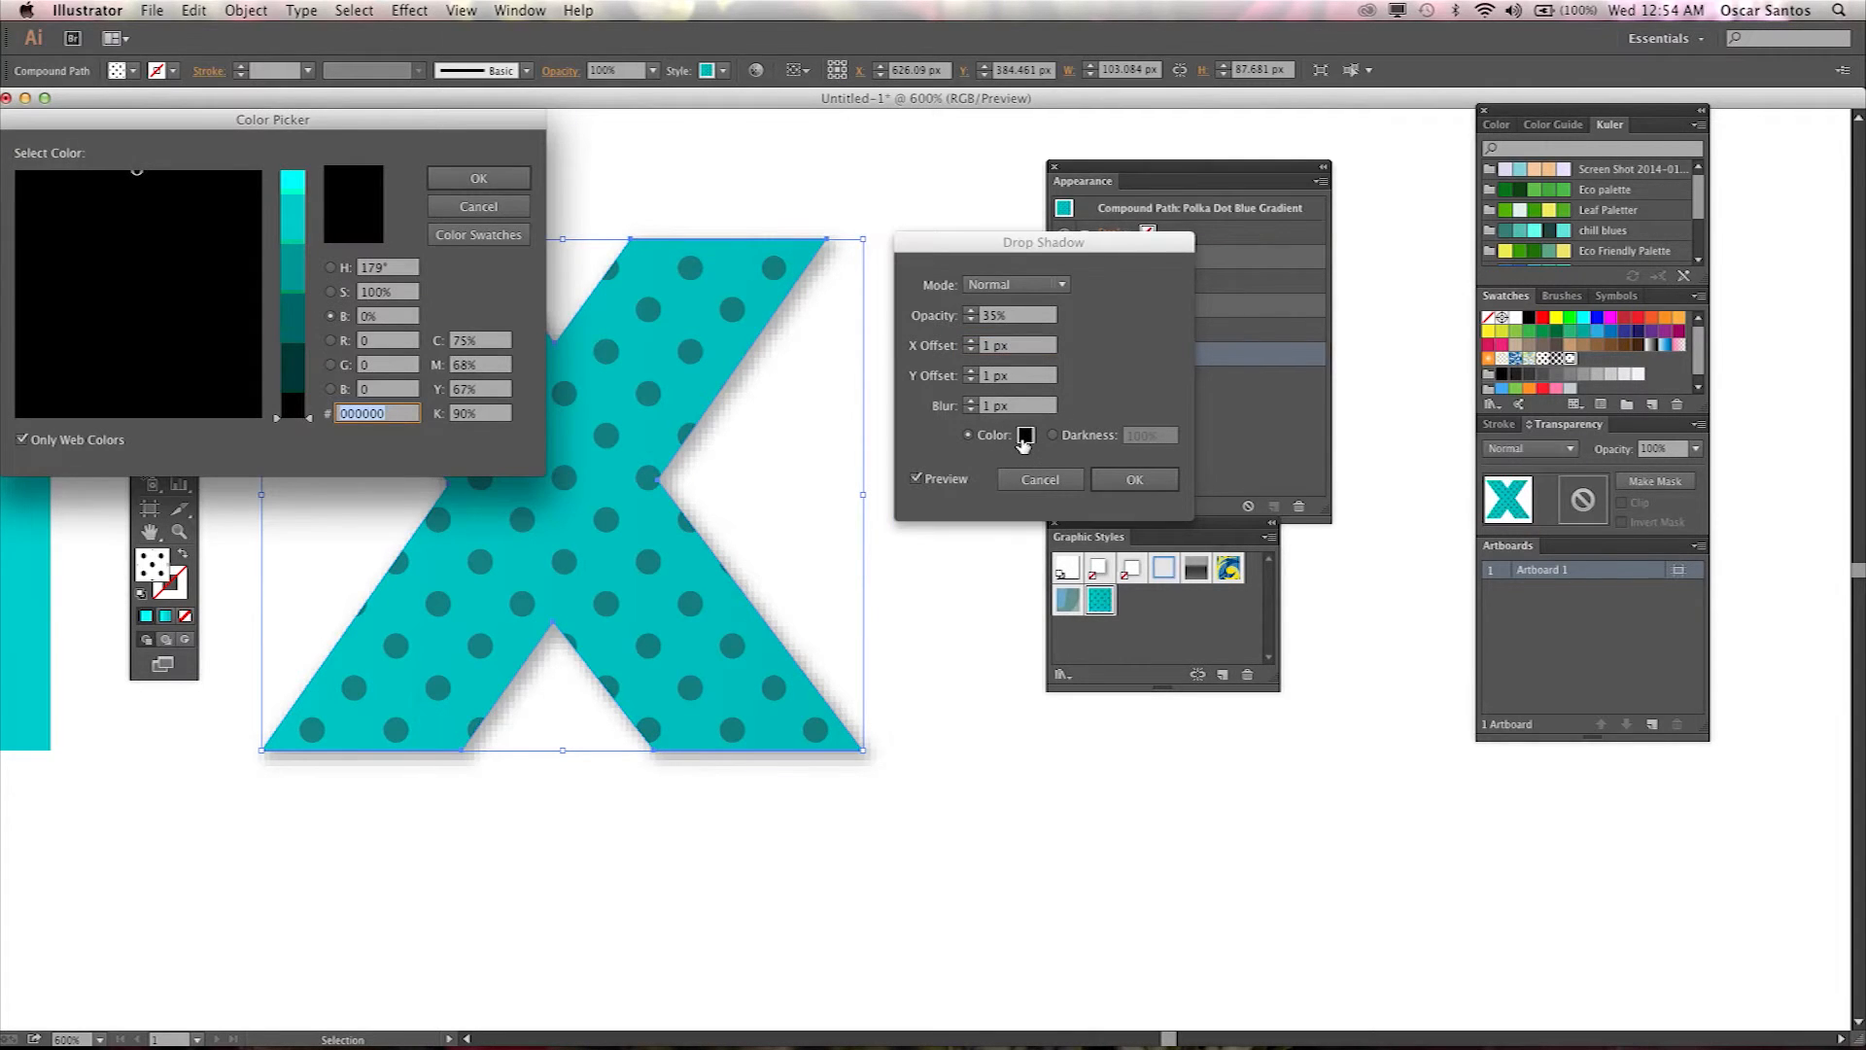
{"action": "left_click", "coordinate": [277, 209]}
{"action": "left_click", "coordinate": [217, 187]}
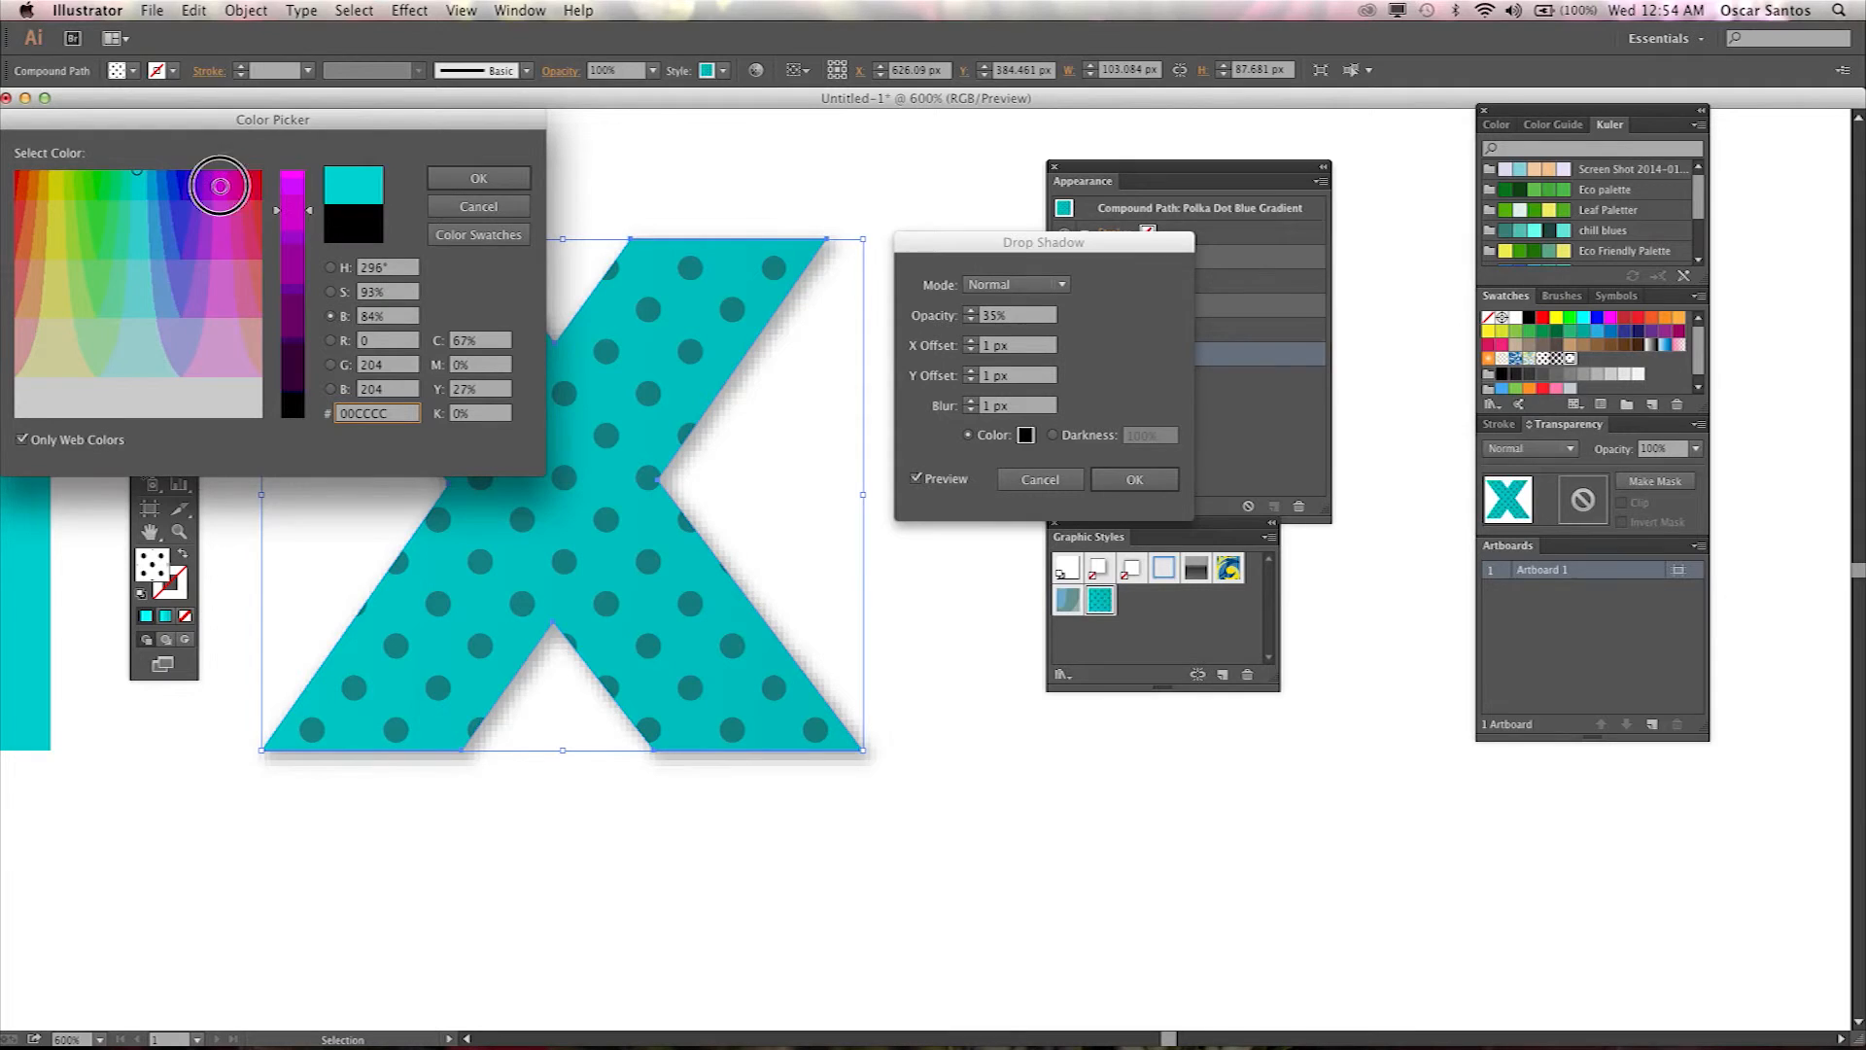
{"action": "left_click", "coordinate": [475, 179]}
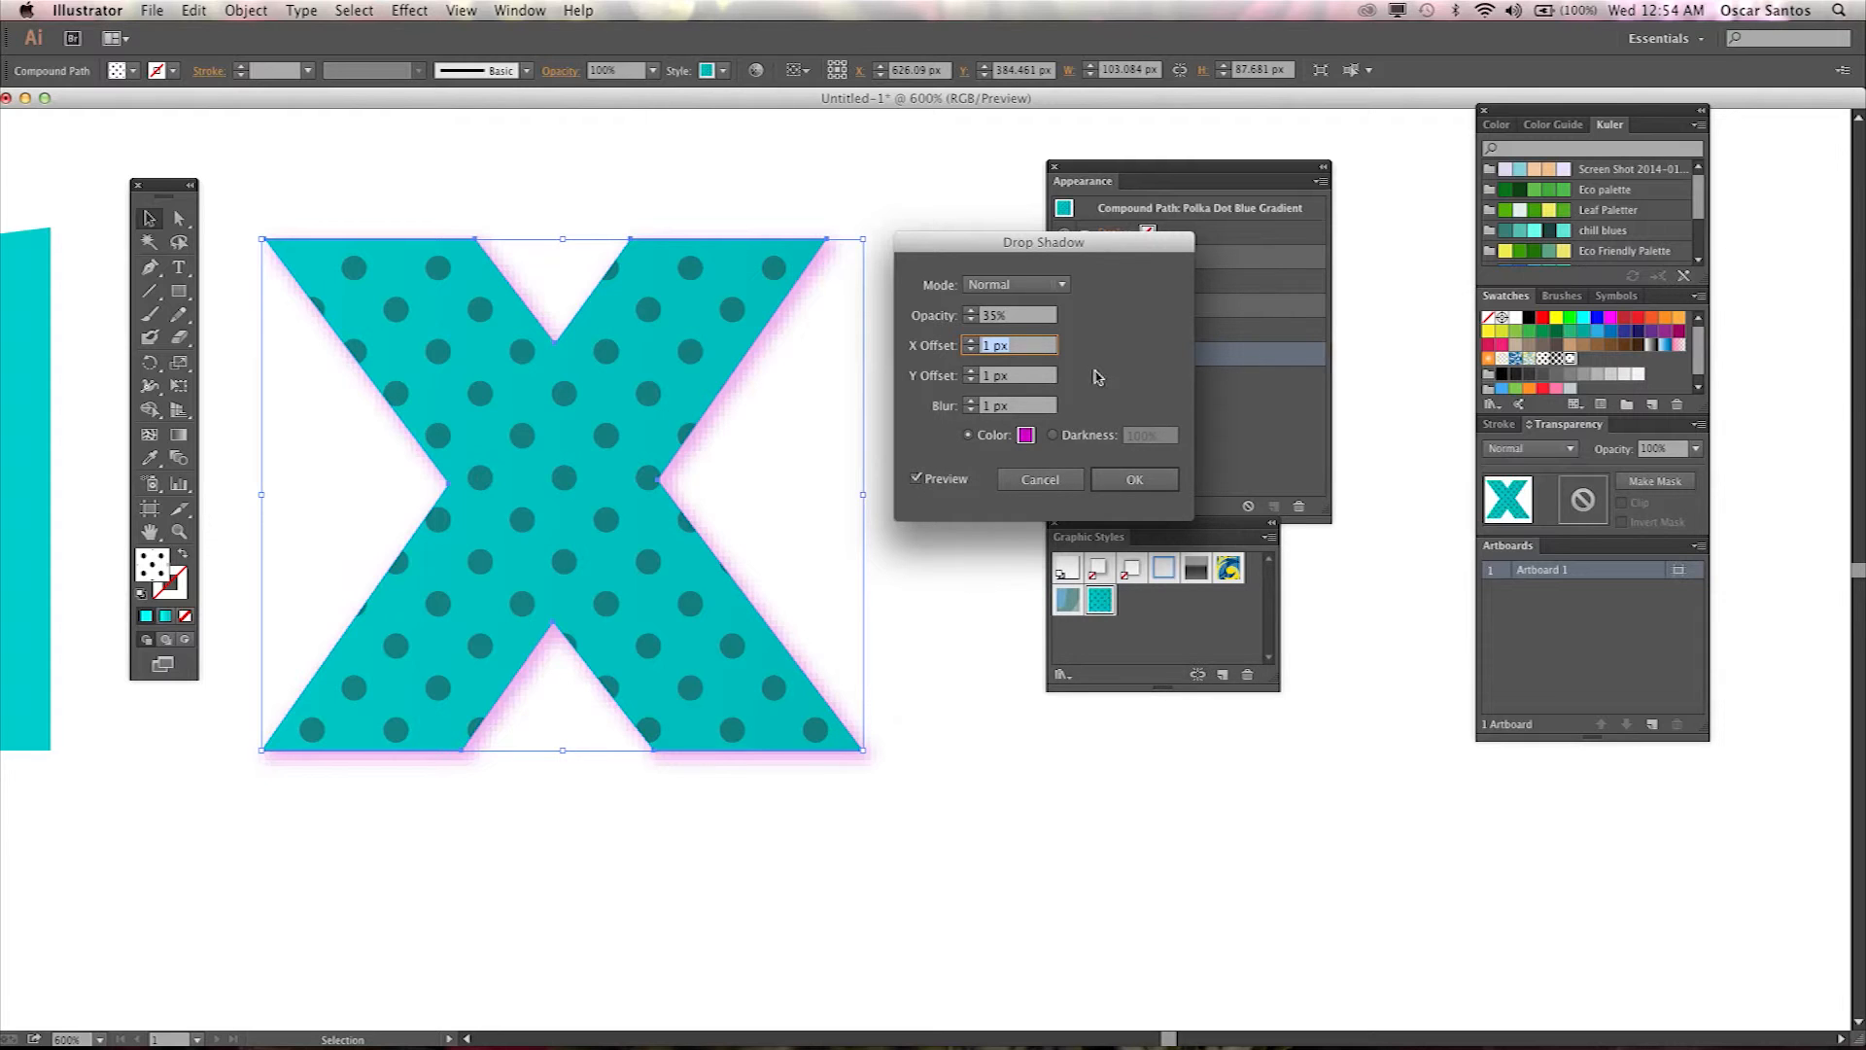
{"action": "left_click", "coordinate": [1136, 480]}
{"action": "left_click", "coordinate": [934, 561]}
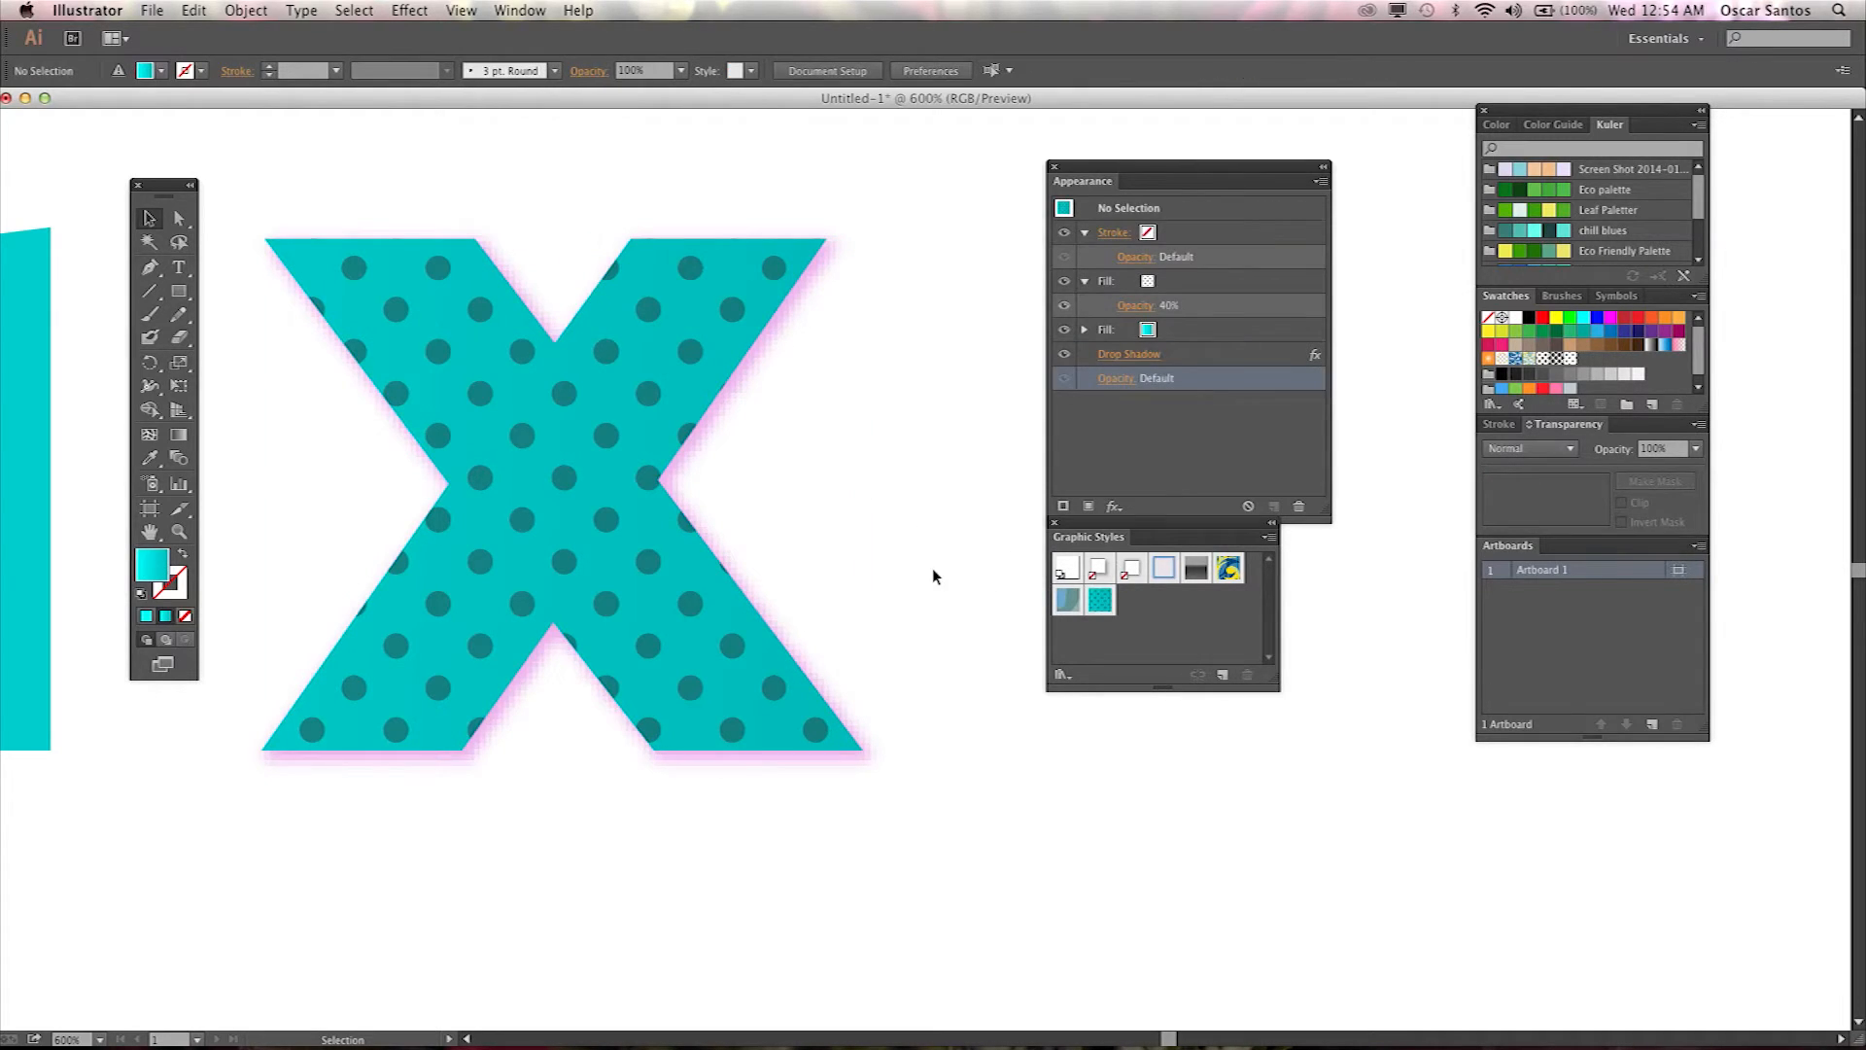
Reopen the middle X's Drop Shadow effect and increase its blur to 10 px.
{"action": "scroll", "coordinate": [931, 568], "scroll_direction": "down", "scroll_amount": 1}
{"action": "scroll", "coordinate": [910, 578], "scroll_direction": "down", "scroll_amount": 2}
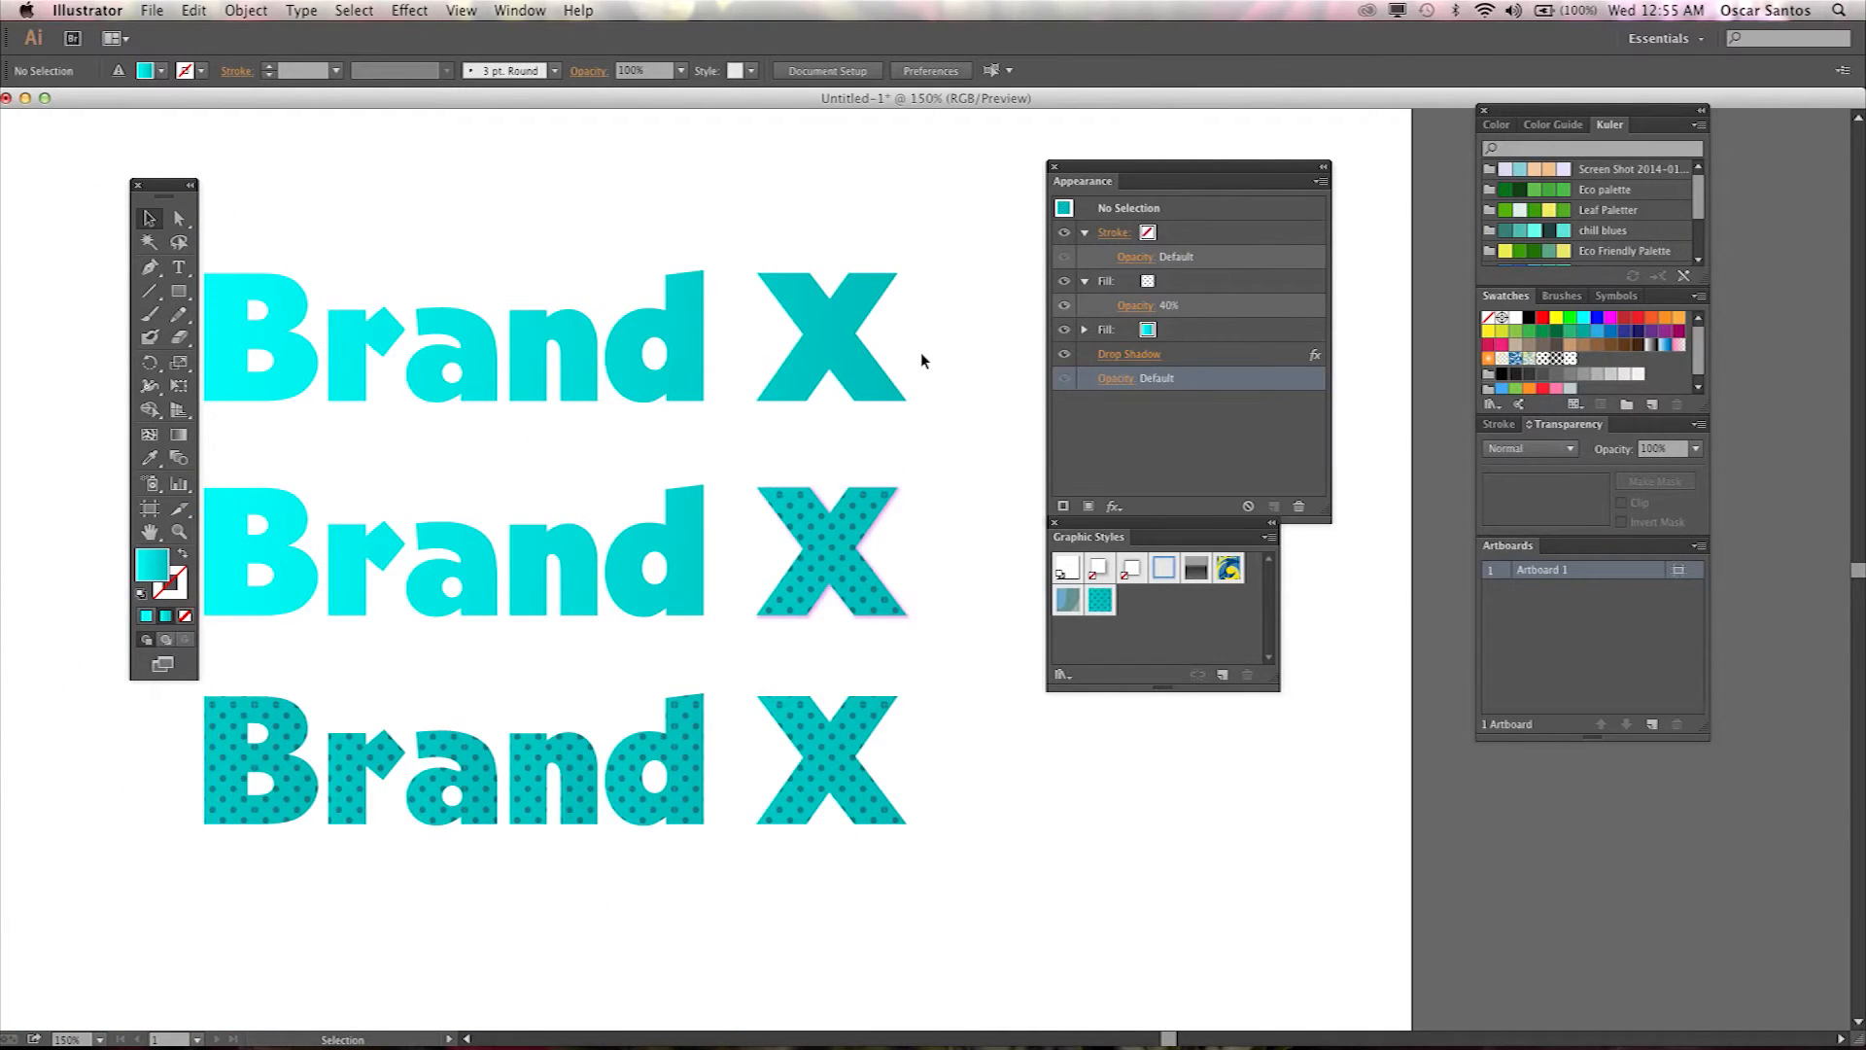
{"action": "scroll", "coordinate": [922, 361], "scroll_direction": "down", "scroll_amount": 1}
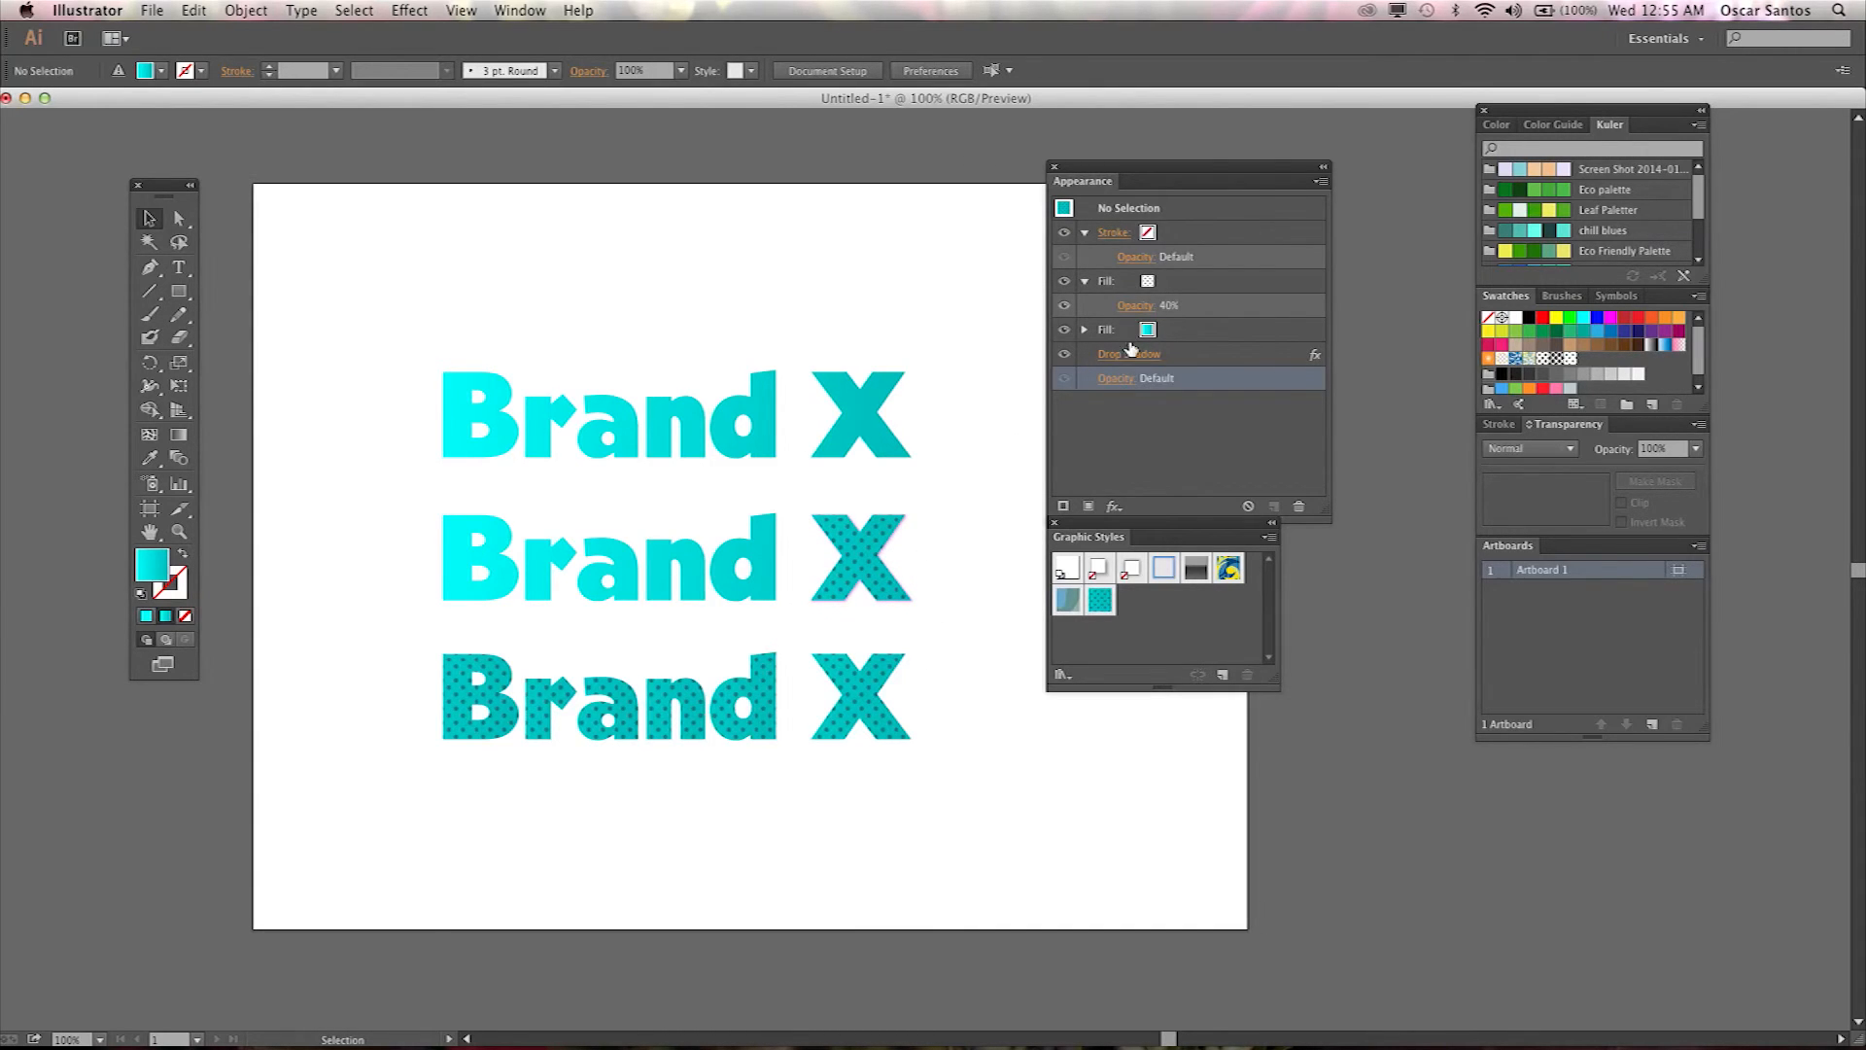
{"action": "left_click", "coordinate": [880, 583]}
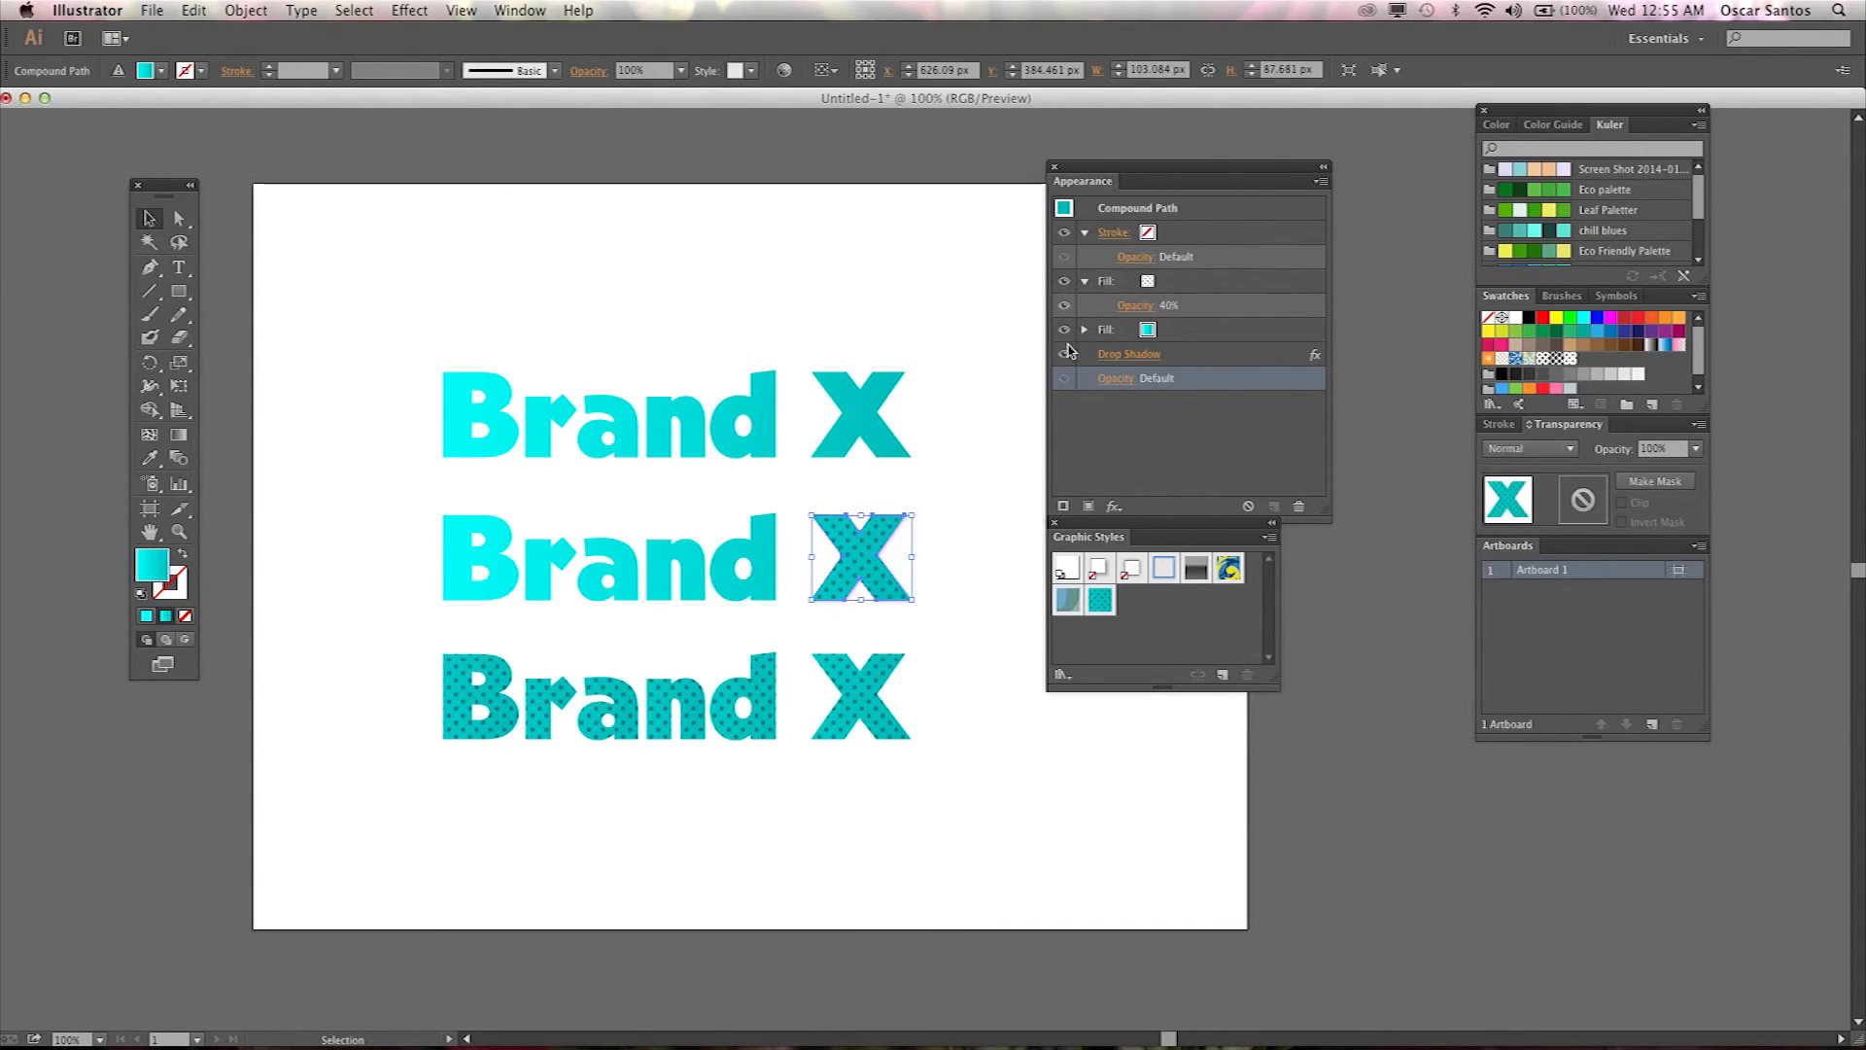
{"action": "left_click", "coordinate": [941, 638]}
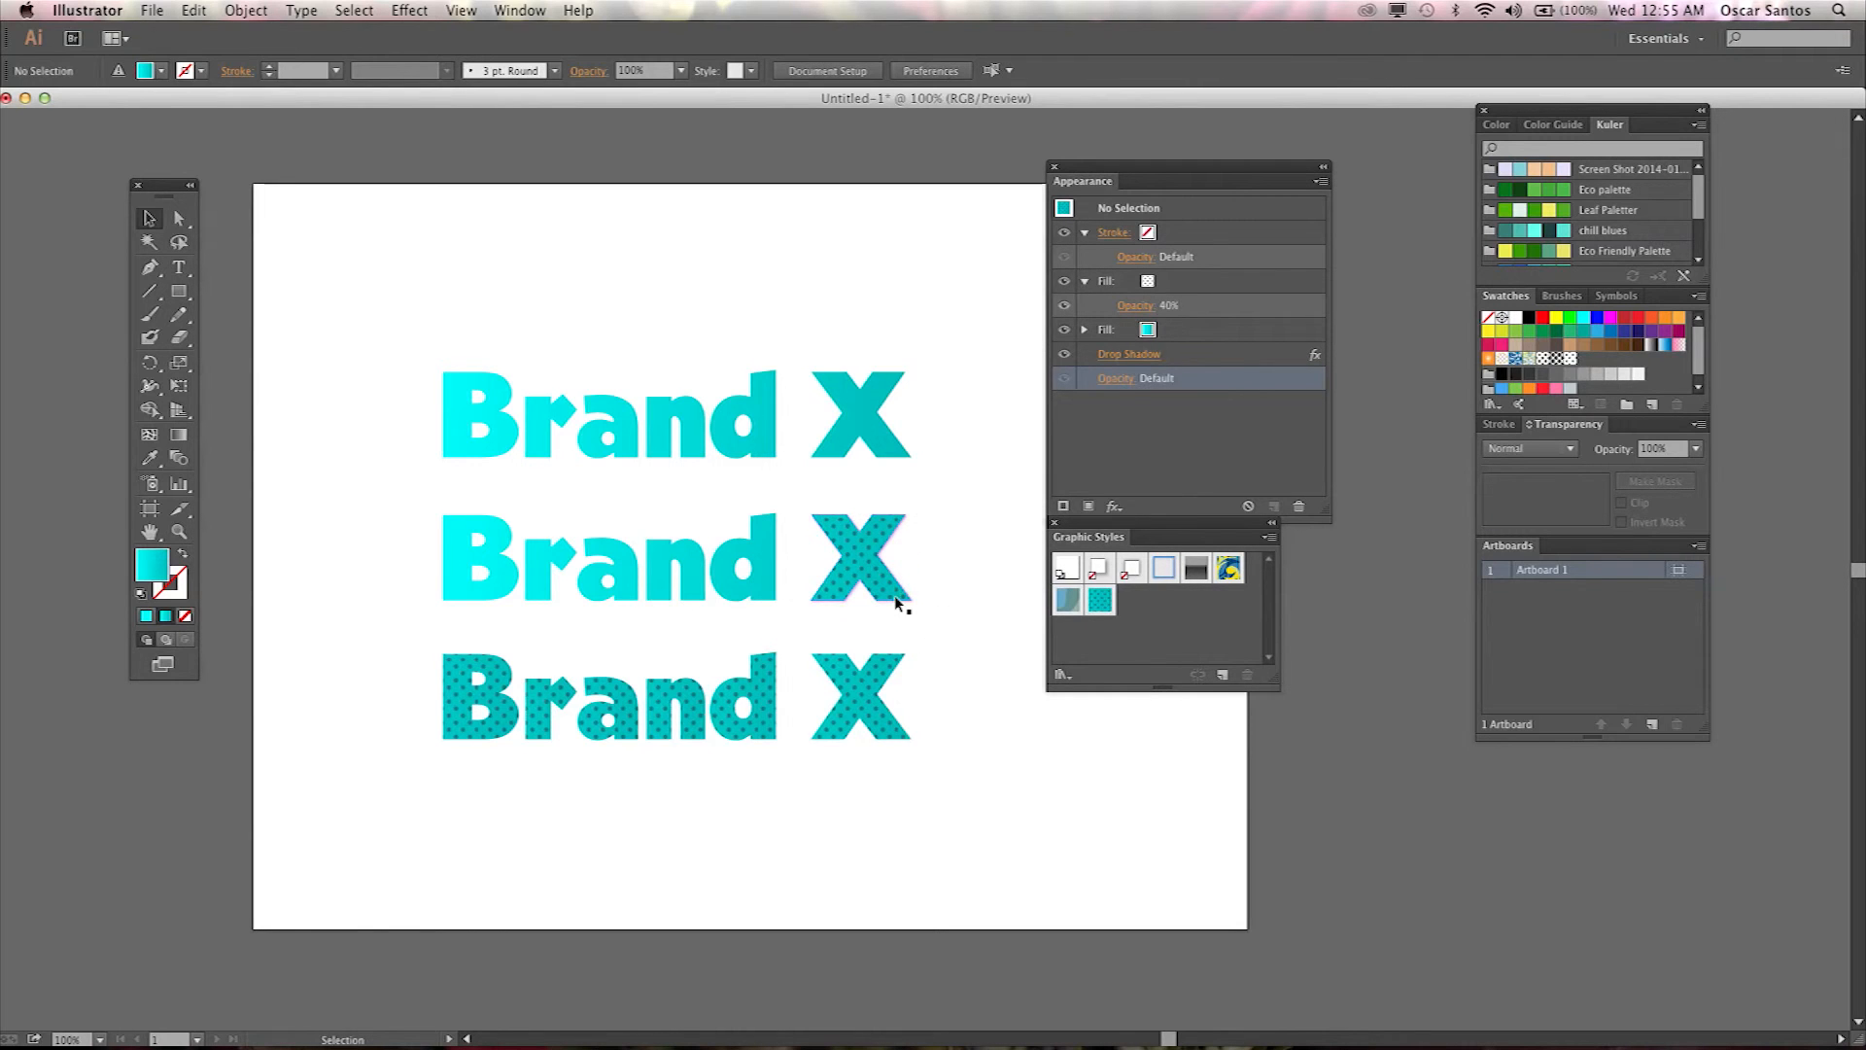
{"action": "key", "text": "super+plus"}
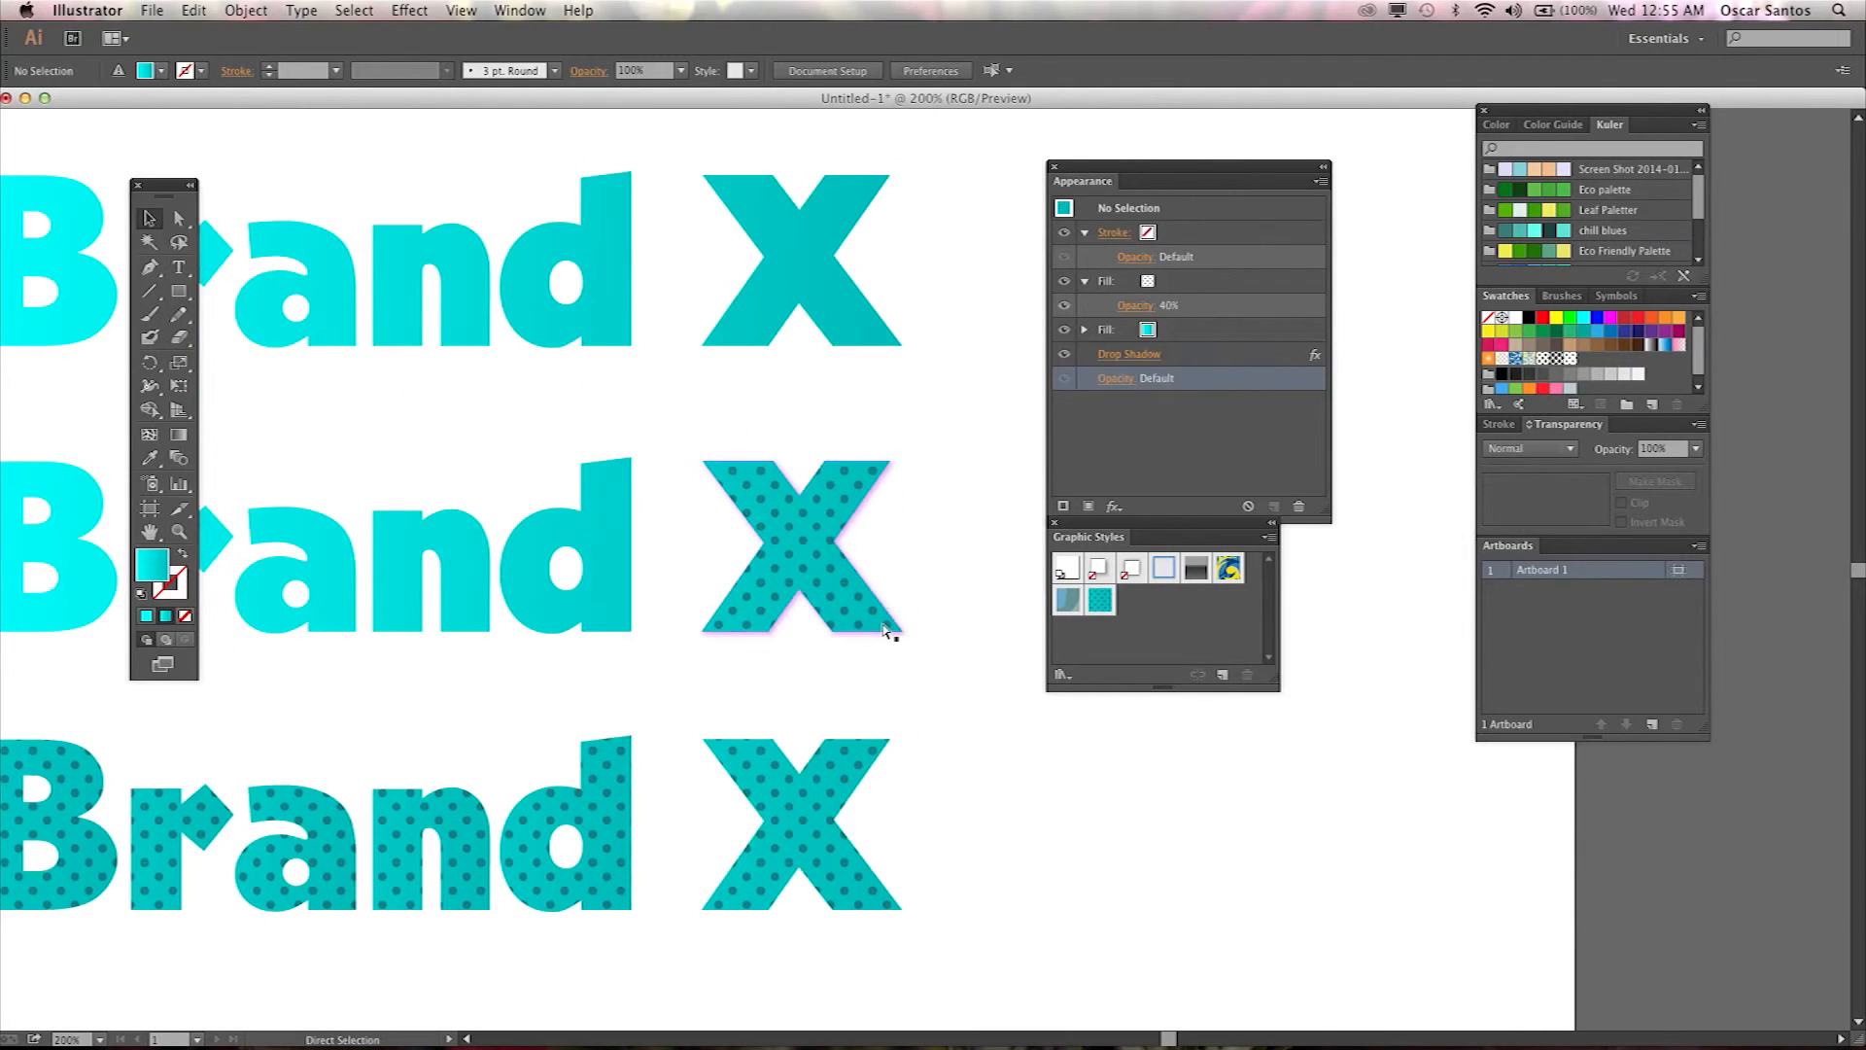
{"action": "left_click", "coordinate": [860, 574]}
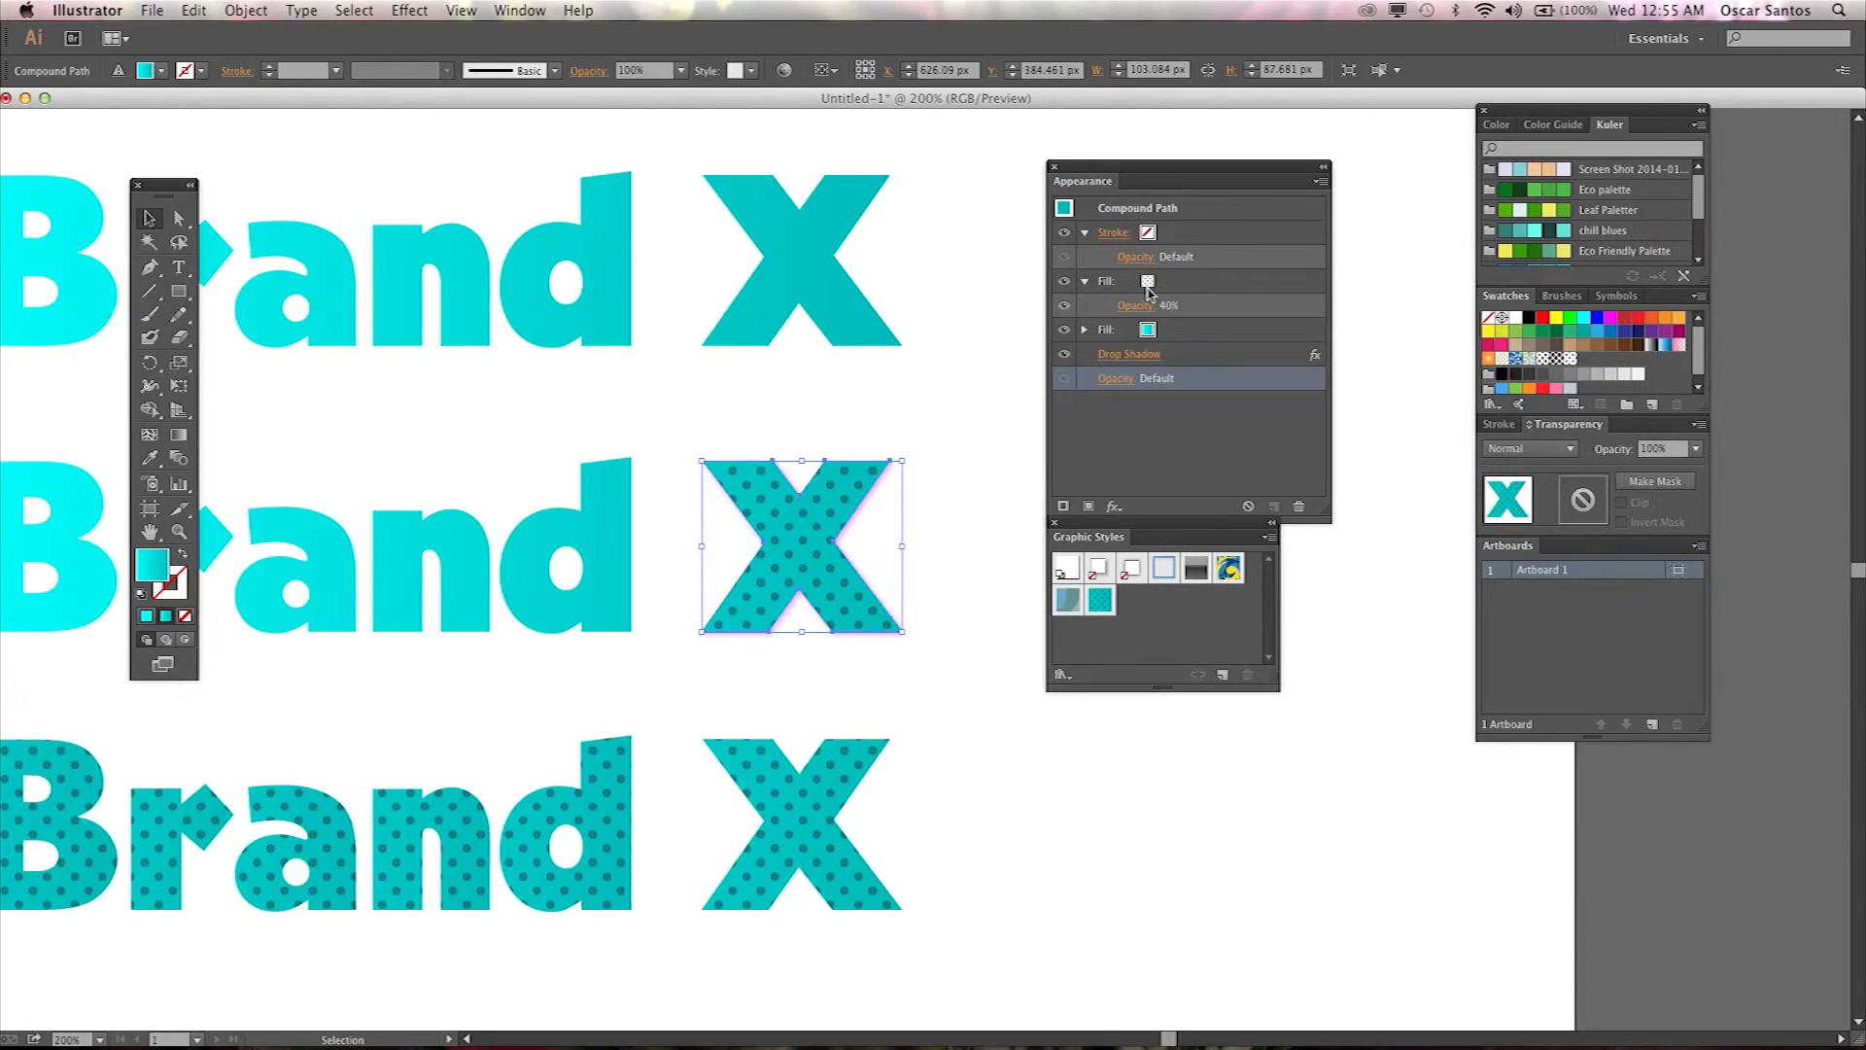
{"action": "left_click", "coordinate": [1134, 361]}
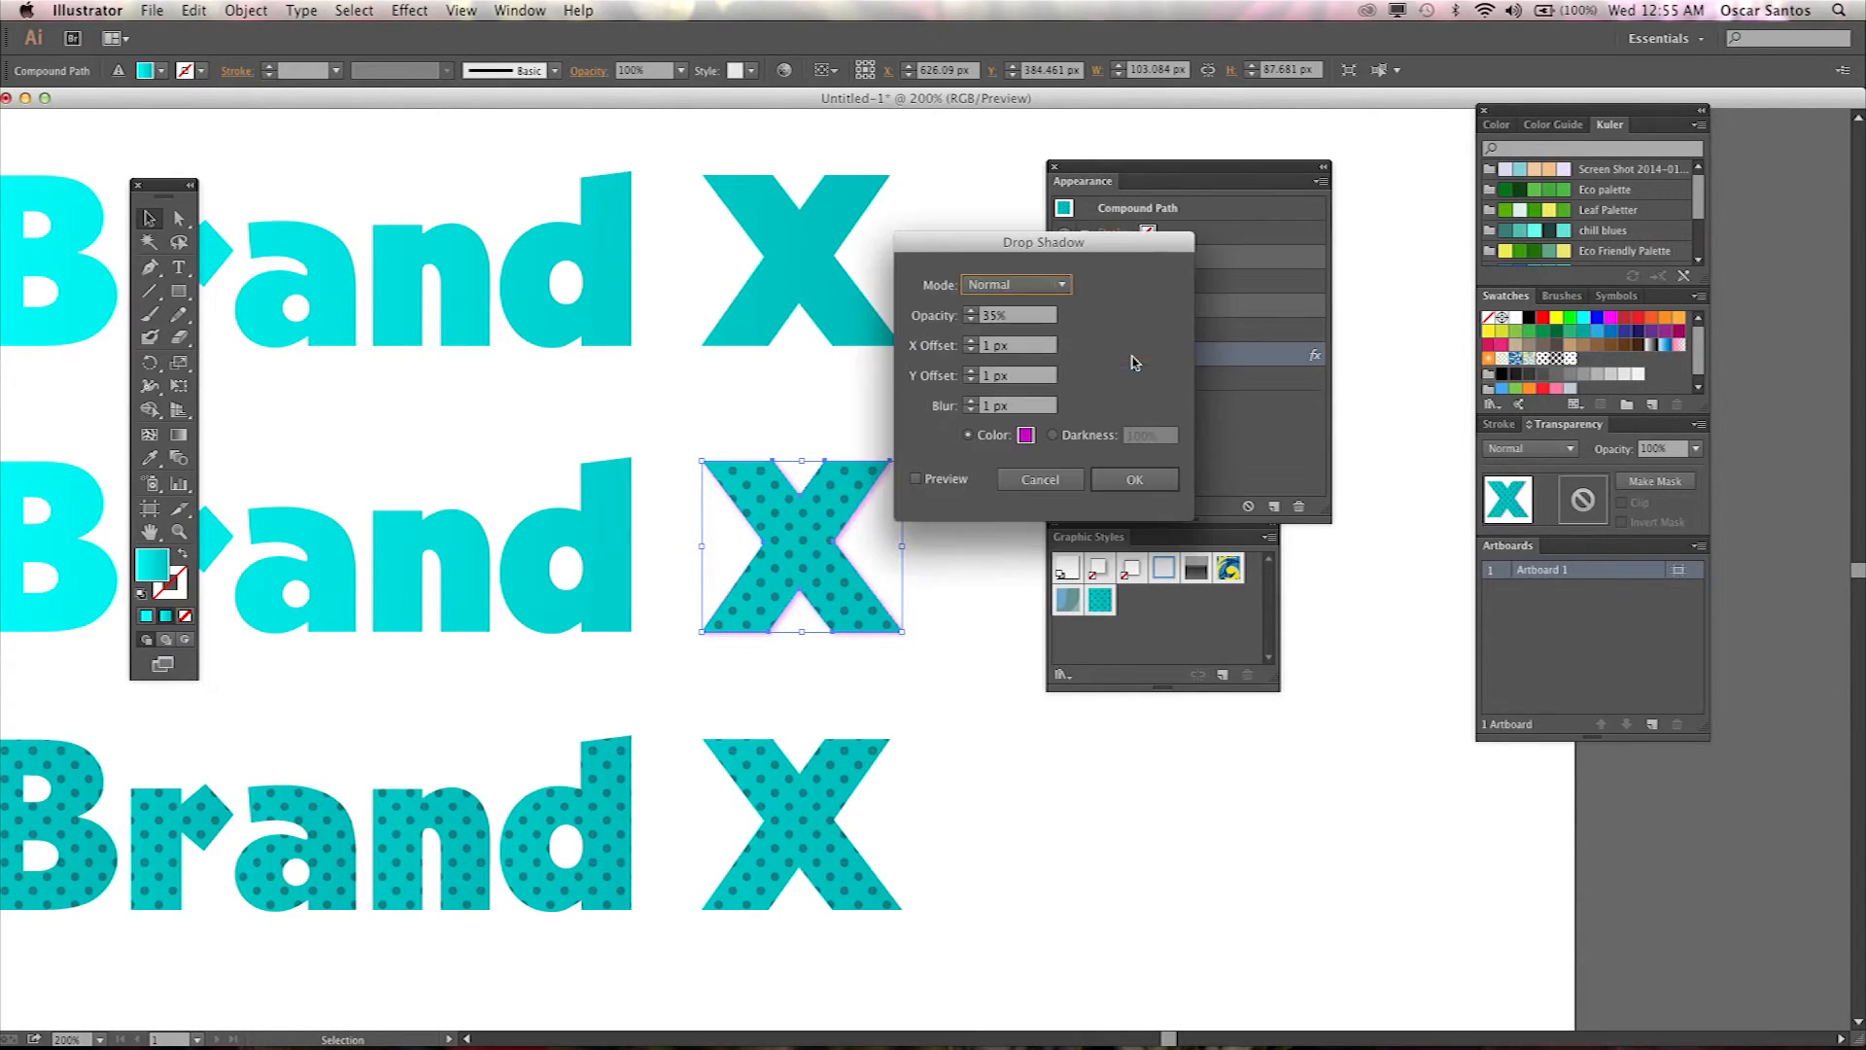
{"action": "left_click", "coordinate": [918, 480]}
{"action": "left_click_drag", "start_coordinate": [994, 405], "coordinate": [977, 406]}
{"action": "type", "text": "10"}
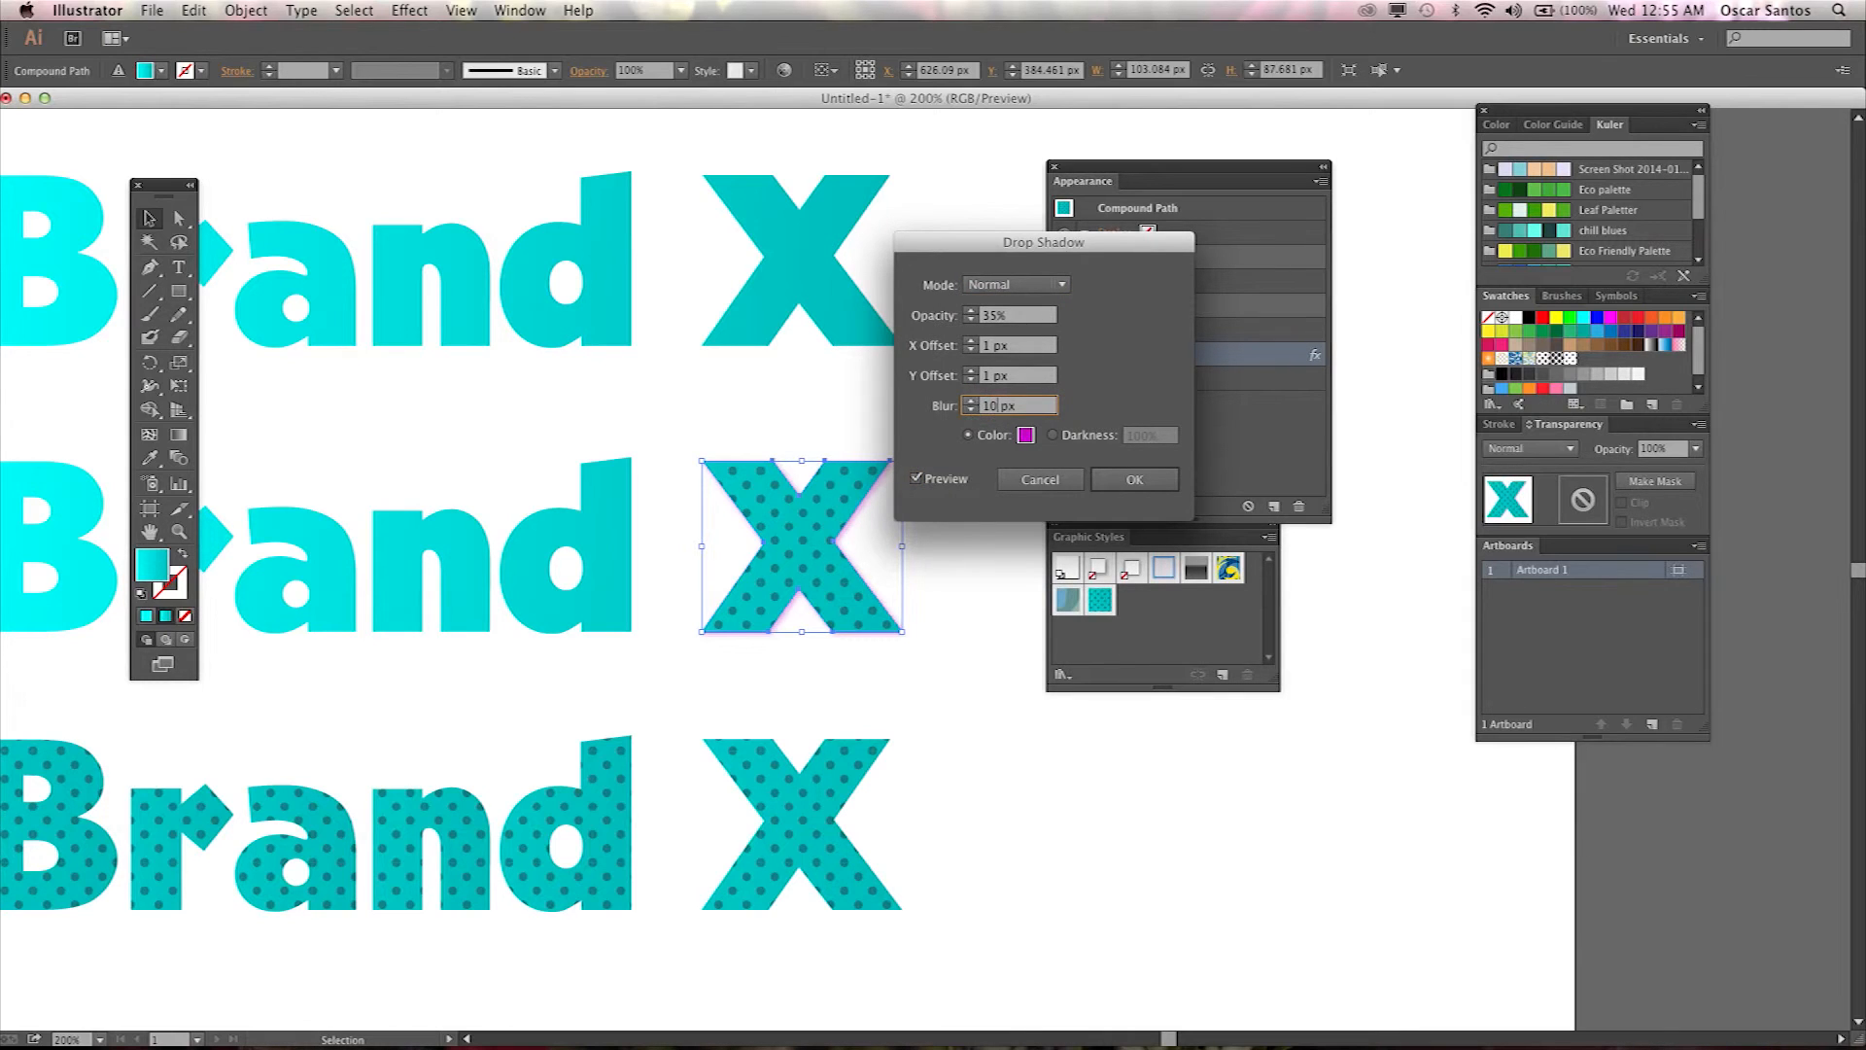
{"action": "left_click", "coordinate": [1018, 377]}
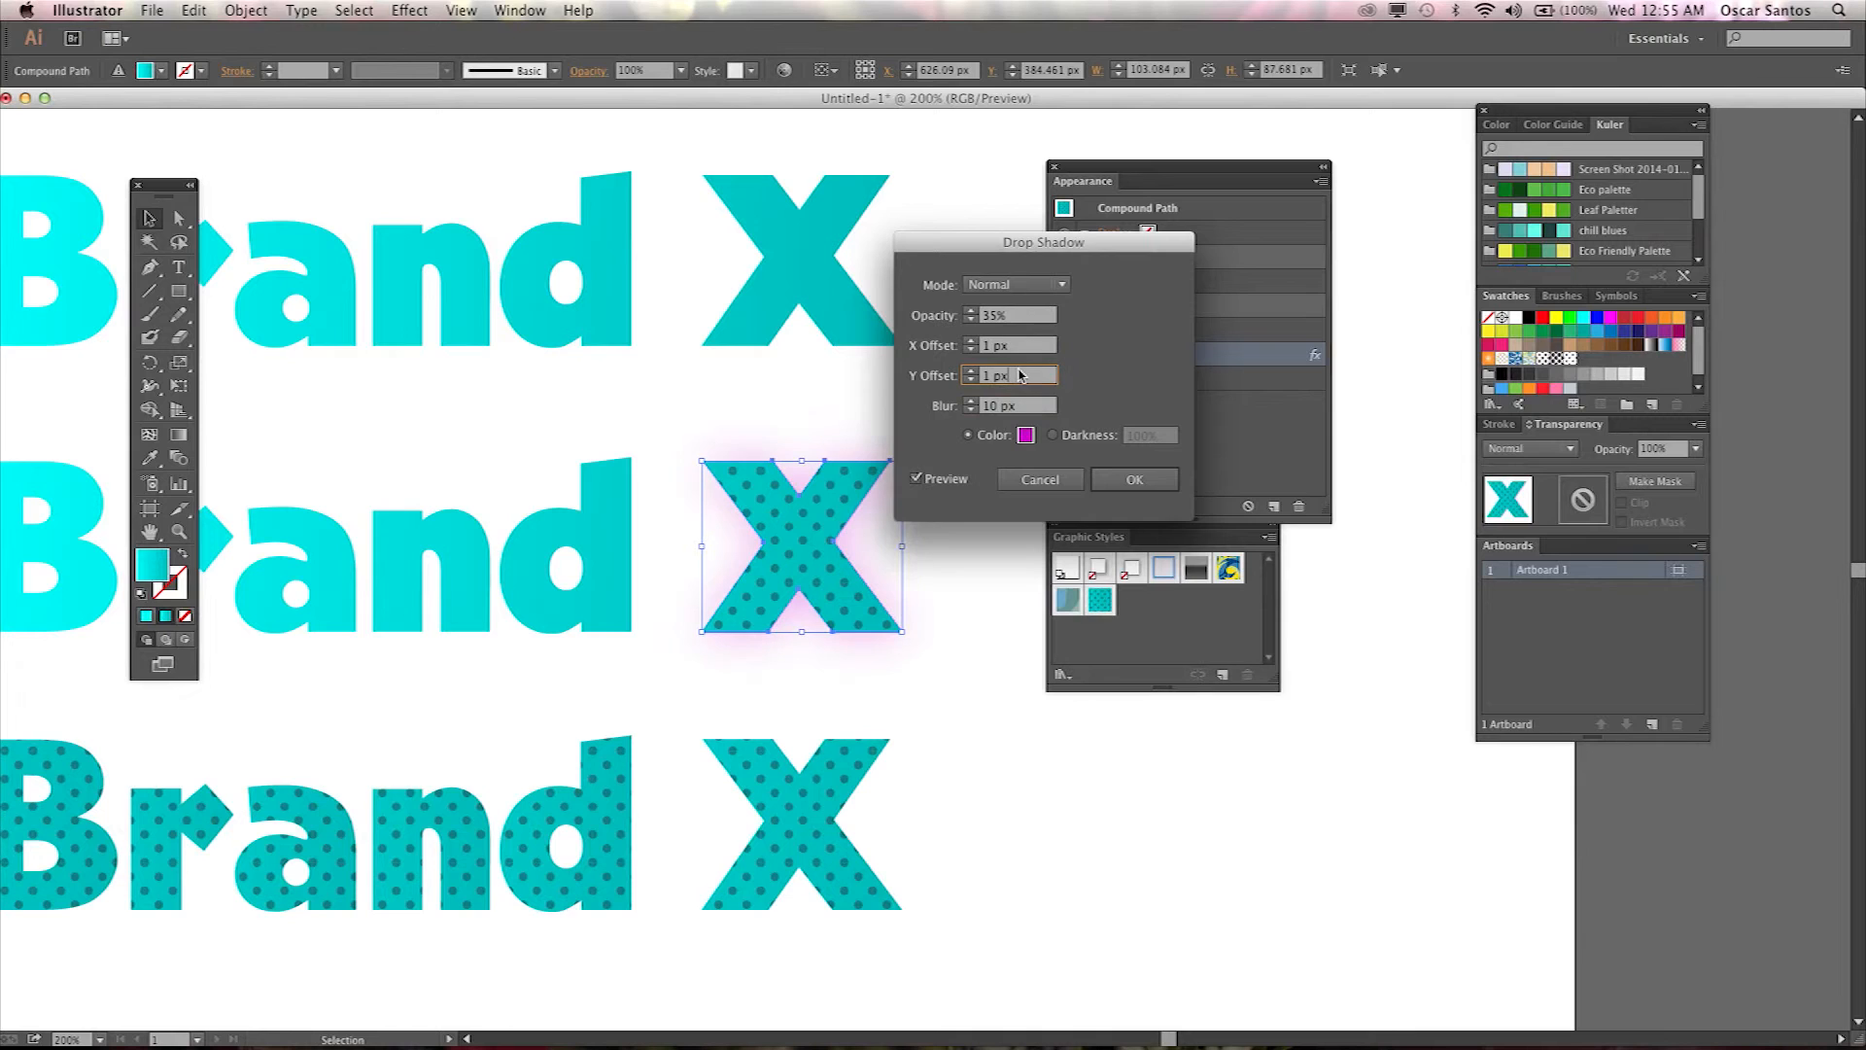
{"action": "left_click", "coordinate": [1128, 481]}
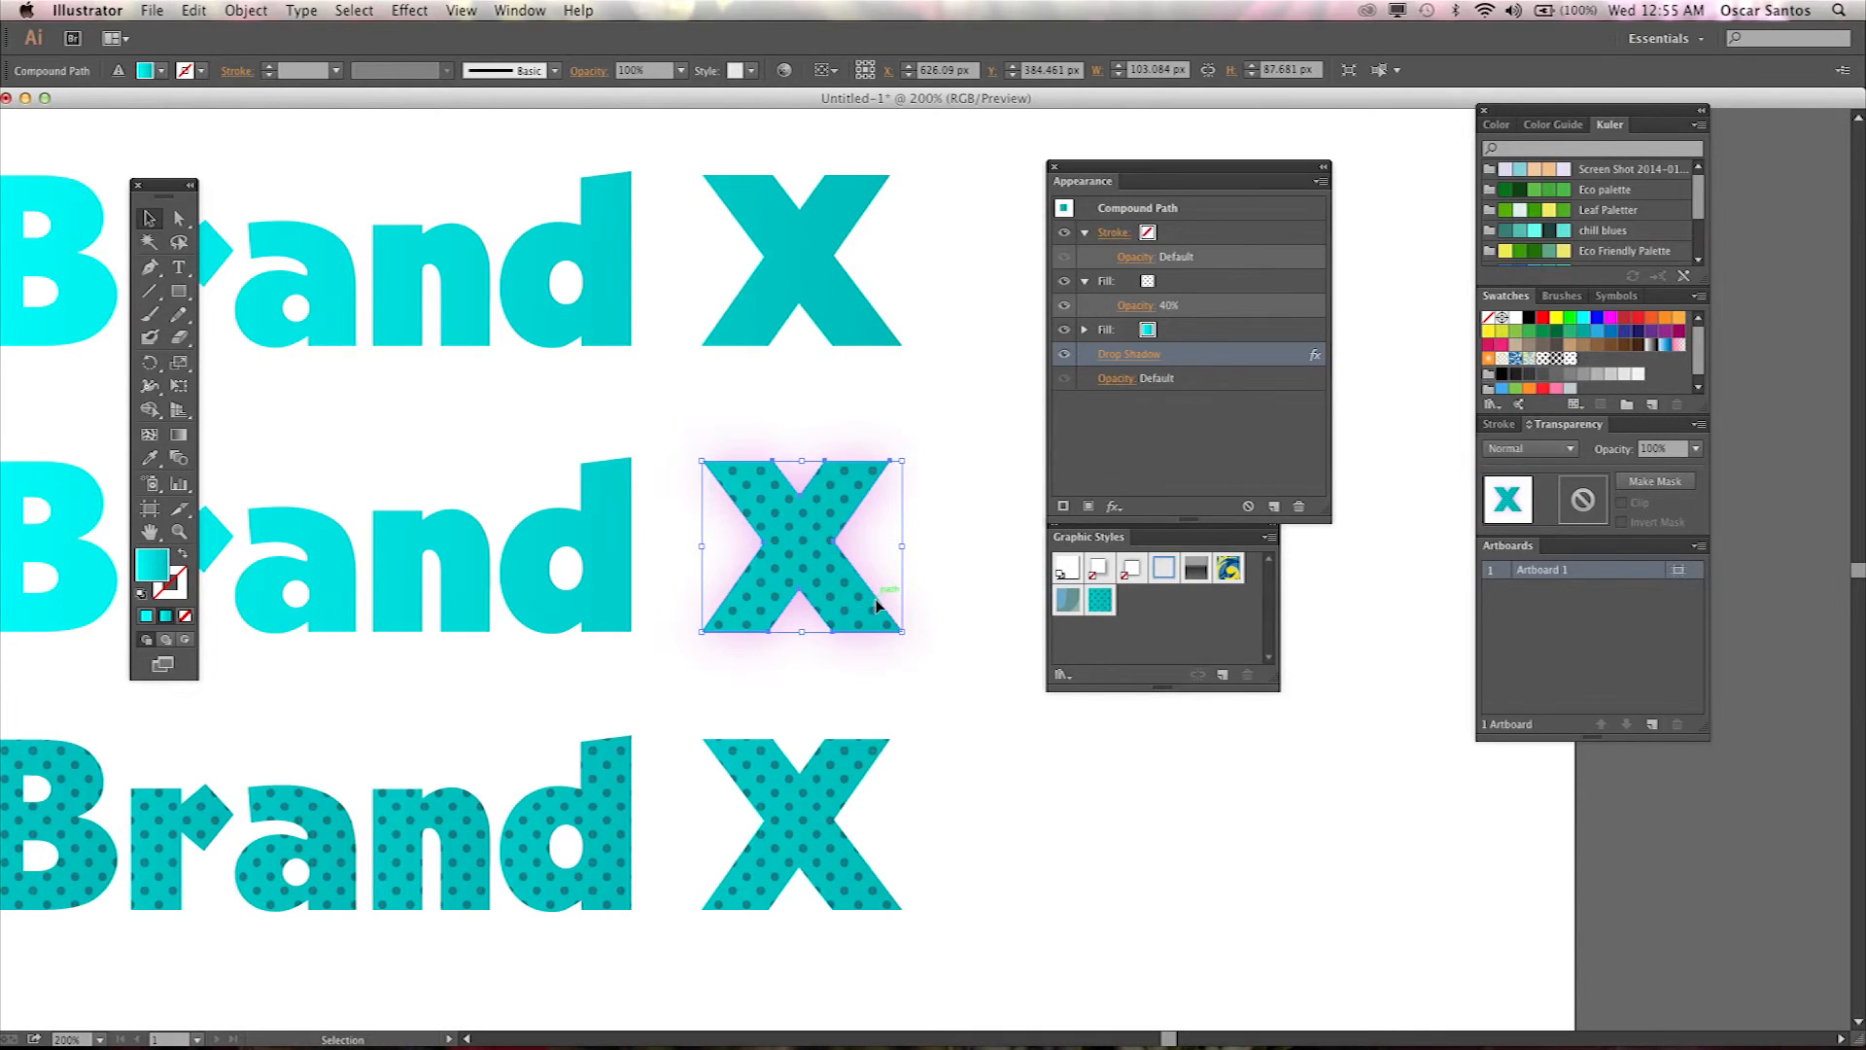
Move the Appearance and Graphic Styles panels further right, clear of the wordmarks.
{"action": "key", "text": "super+minus"}
{"action": "key", "text": "super+minus"}
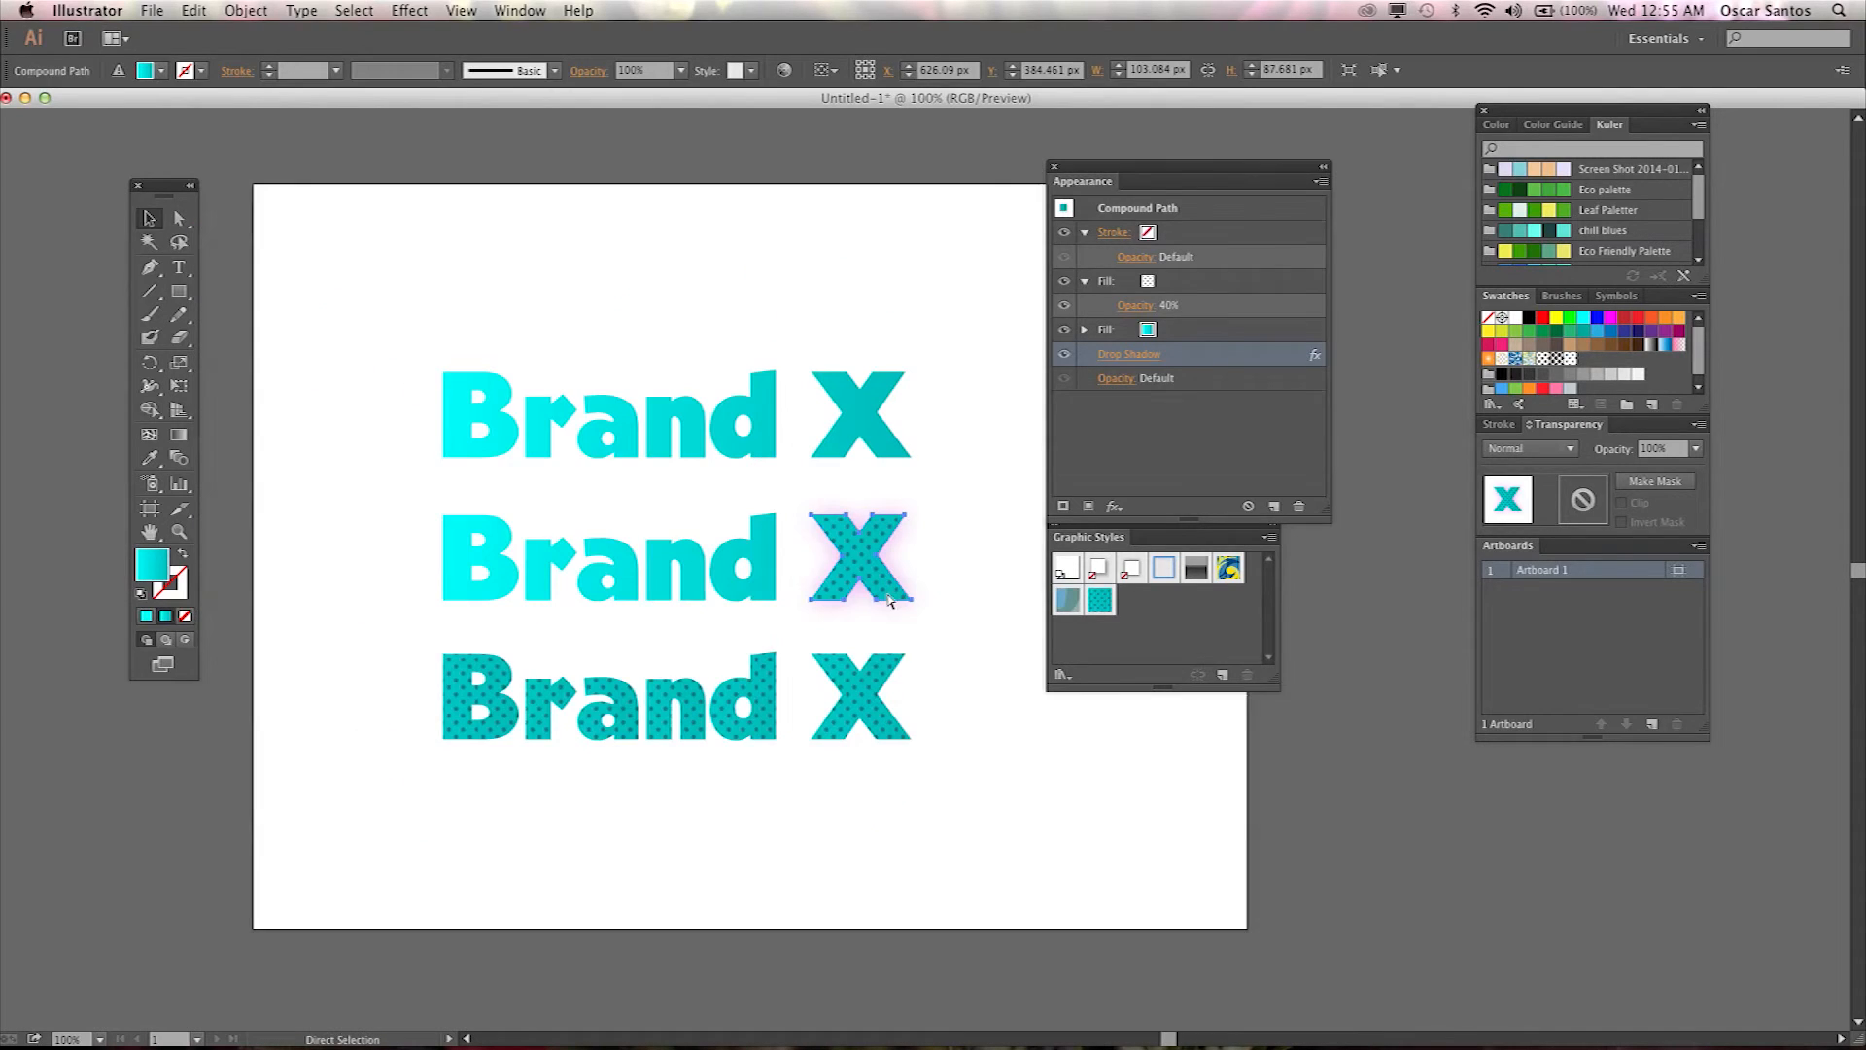
{"action": "left_click", "coordinate": [961, 613]}
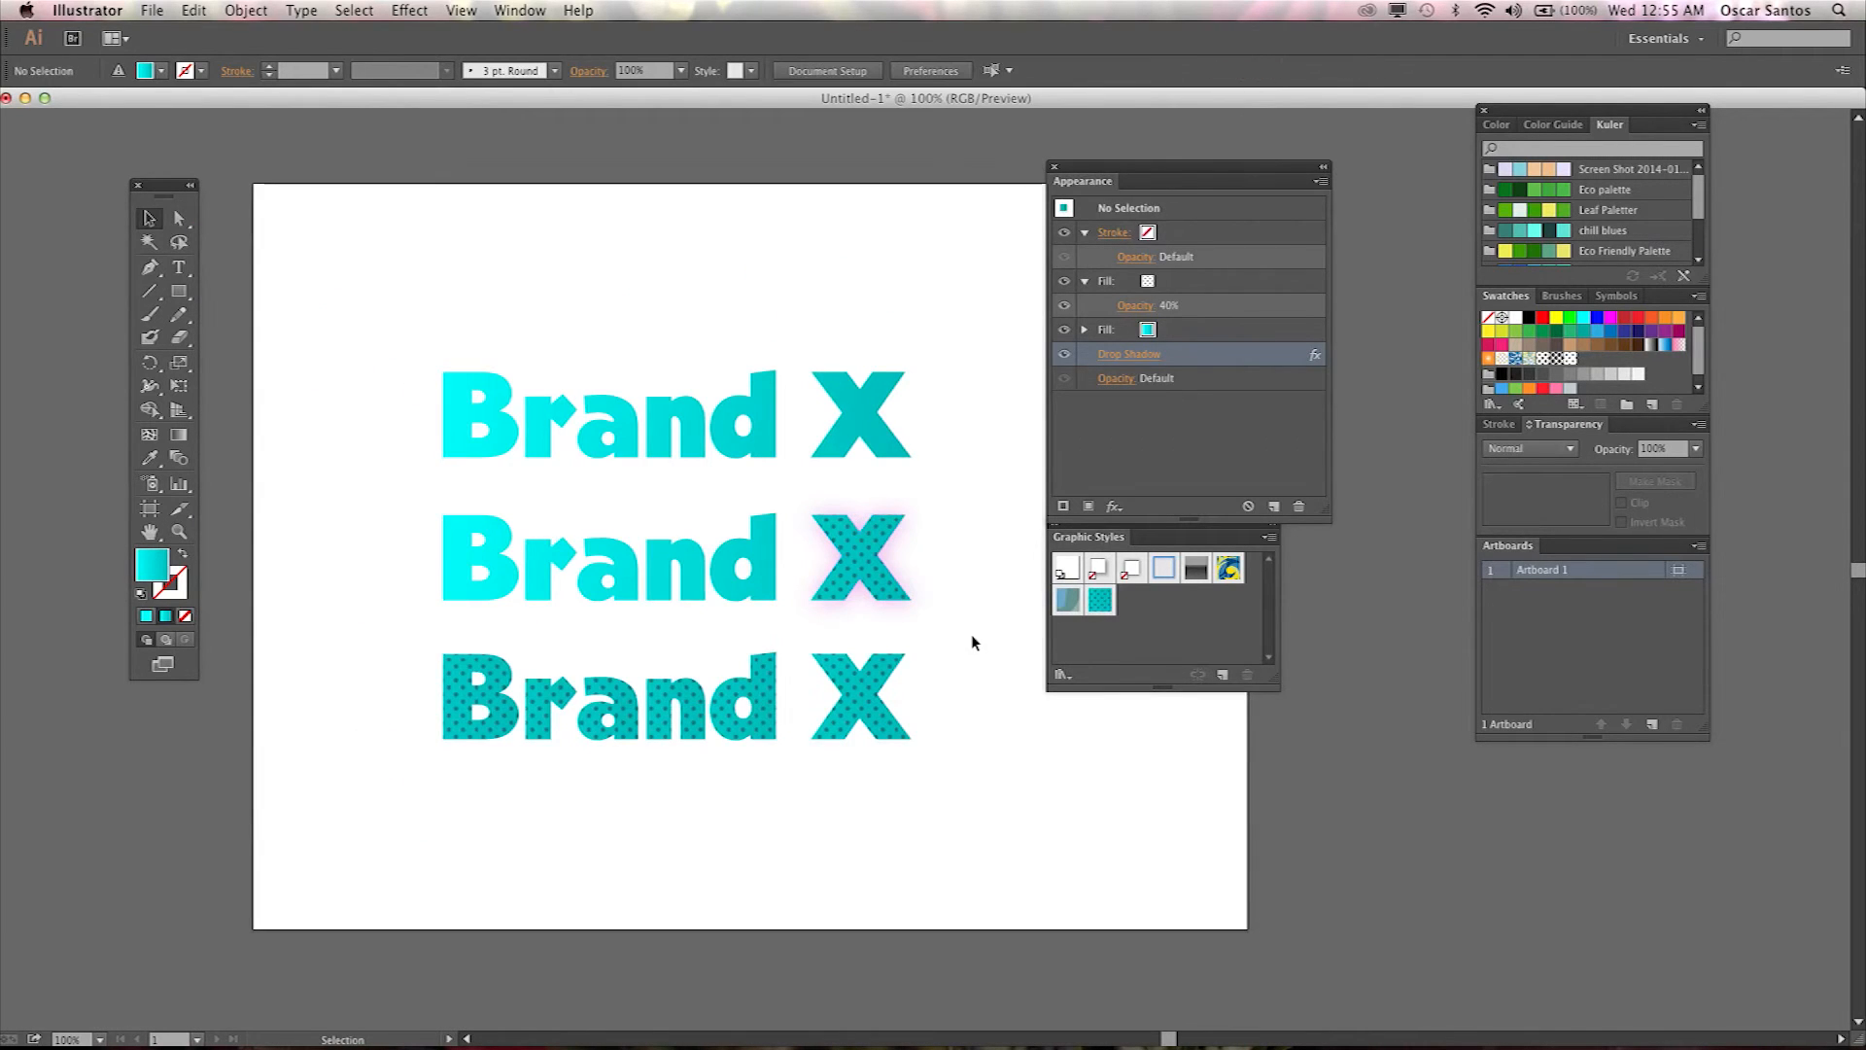
{"action": "left_click", "coordinate": [888, 556]}
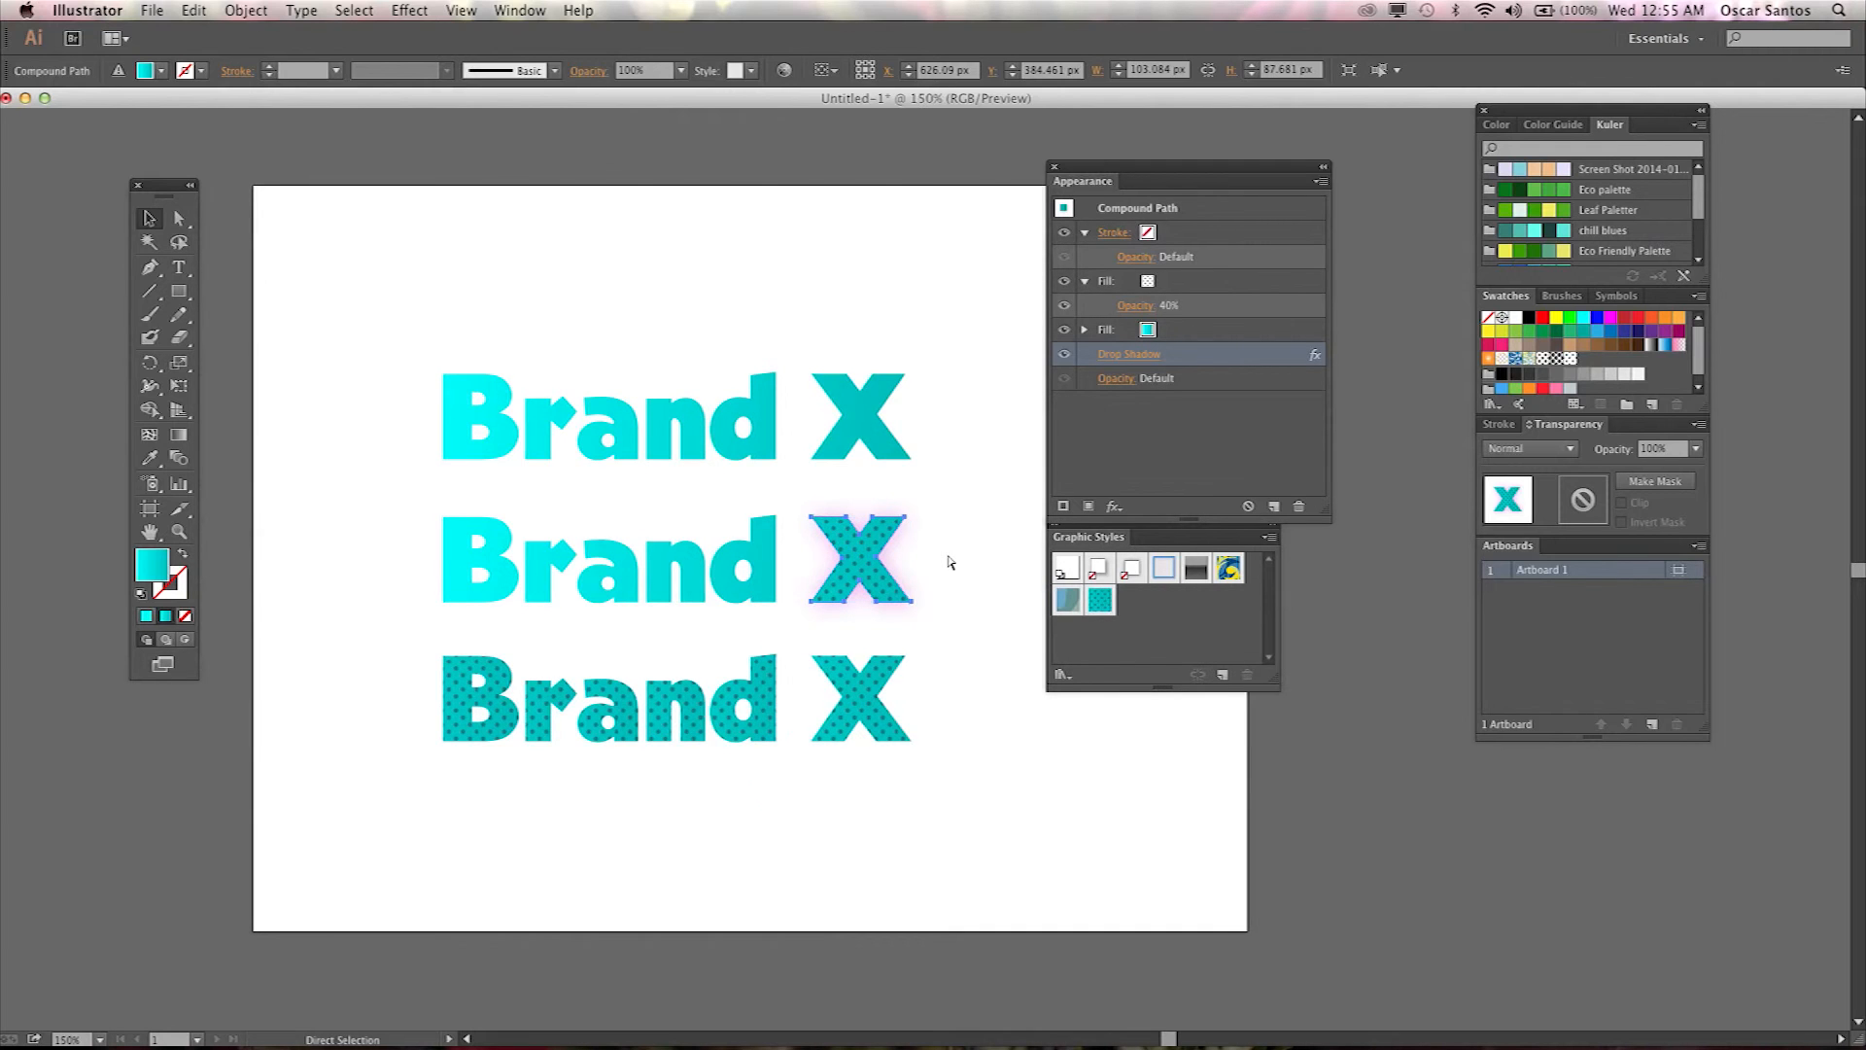
{"action": "key", "text": "super+equal"}
{"action": "left_click_drag", "start_coordinate": [625, 471], "coordinate": [742, 487]}
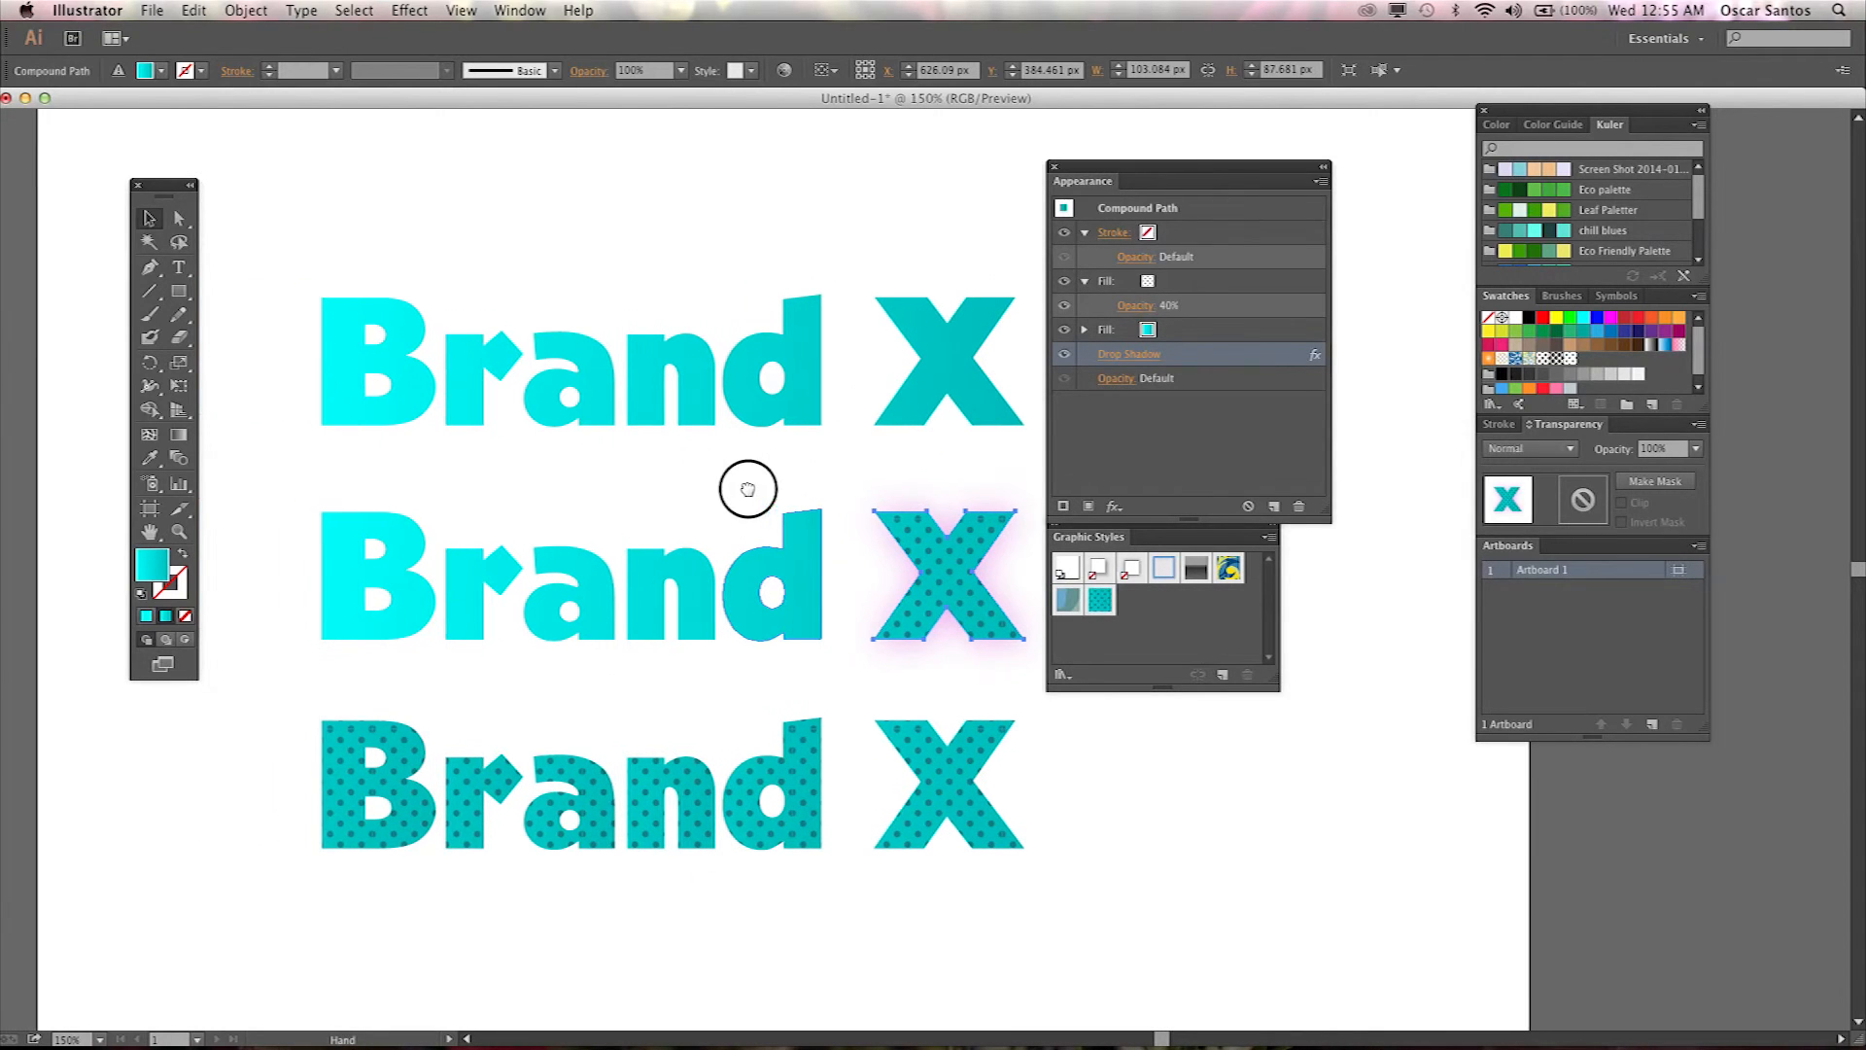
{"action": "left_click_drag", "start_coordinate": [1184, 163], "coordinate": [1261, 161]}
{"action": "left_click_drag", "start_coordinate": [1097, 526], "coordinate": [1184, 529]}
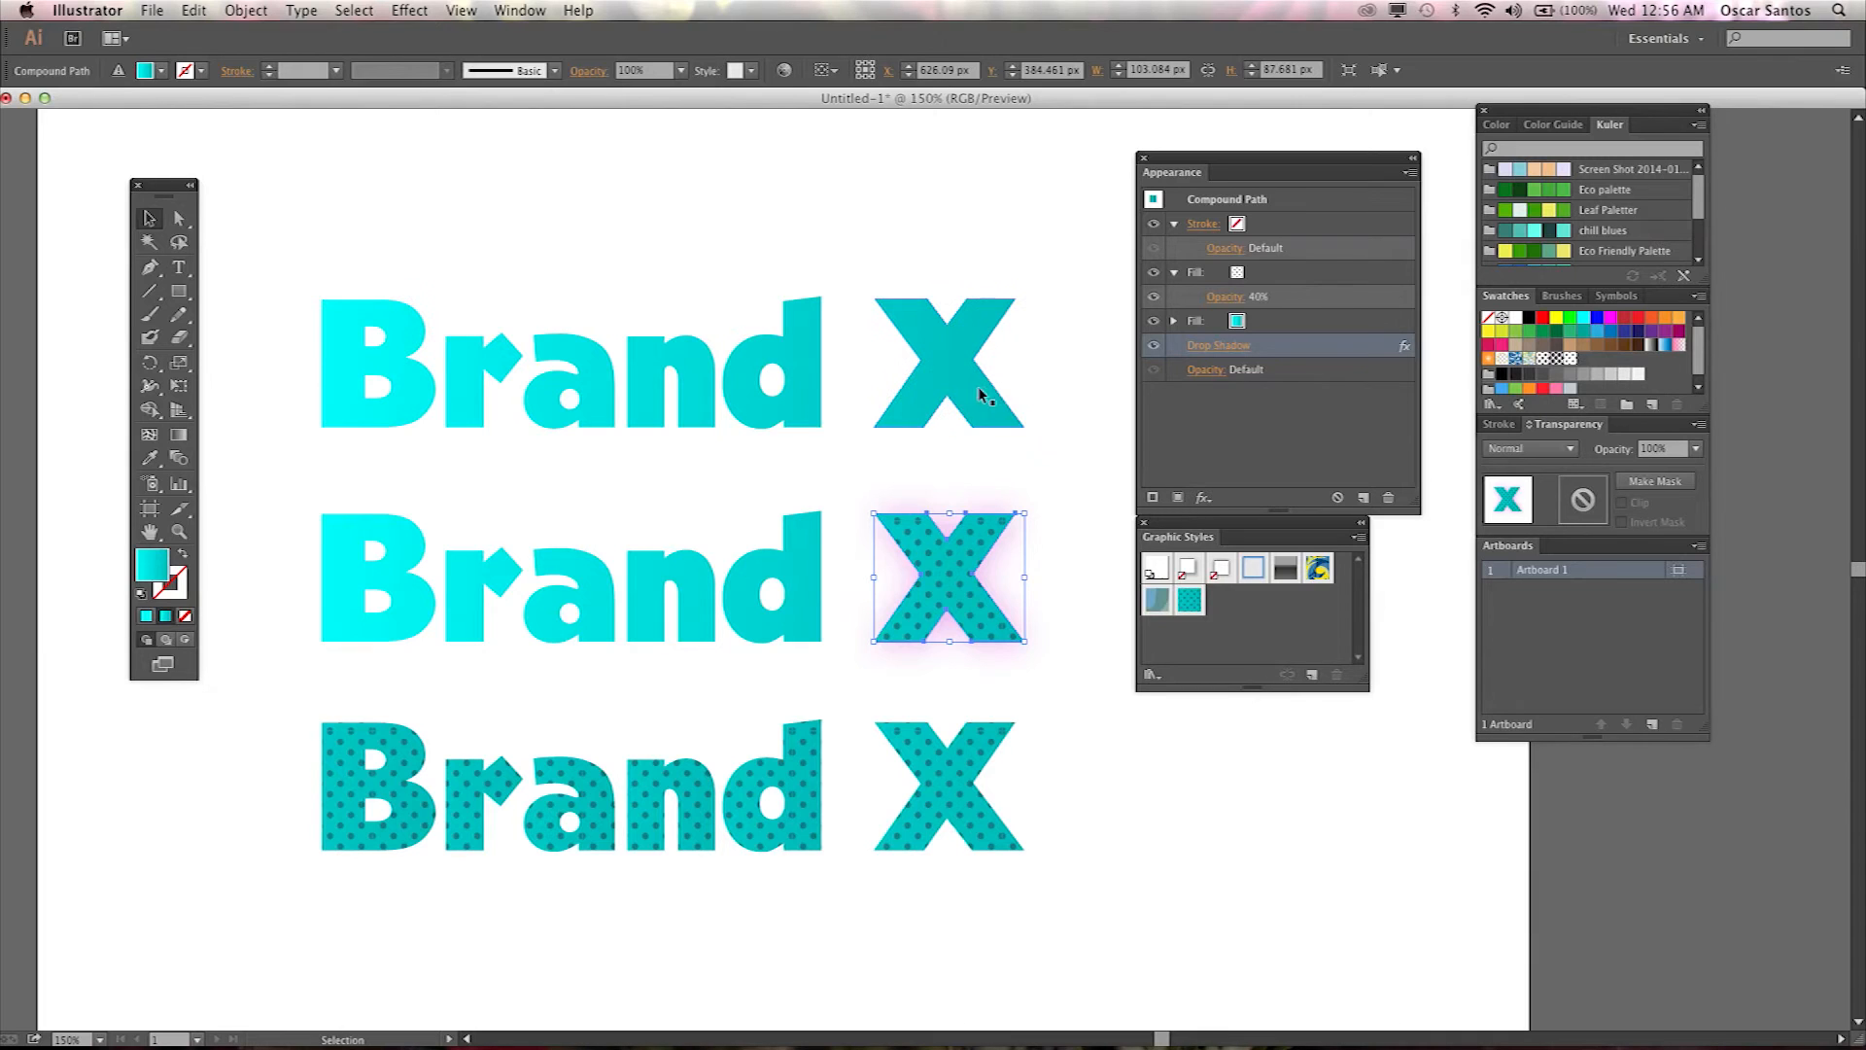
Switch to Firefox and search the web for wood grain texture.
{"action": "mouse_move", "coordinate": [698, 1026]}
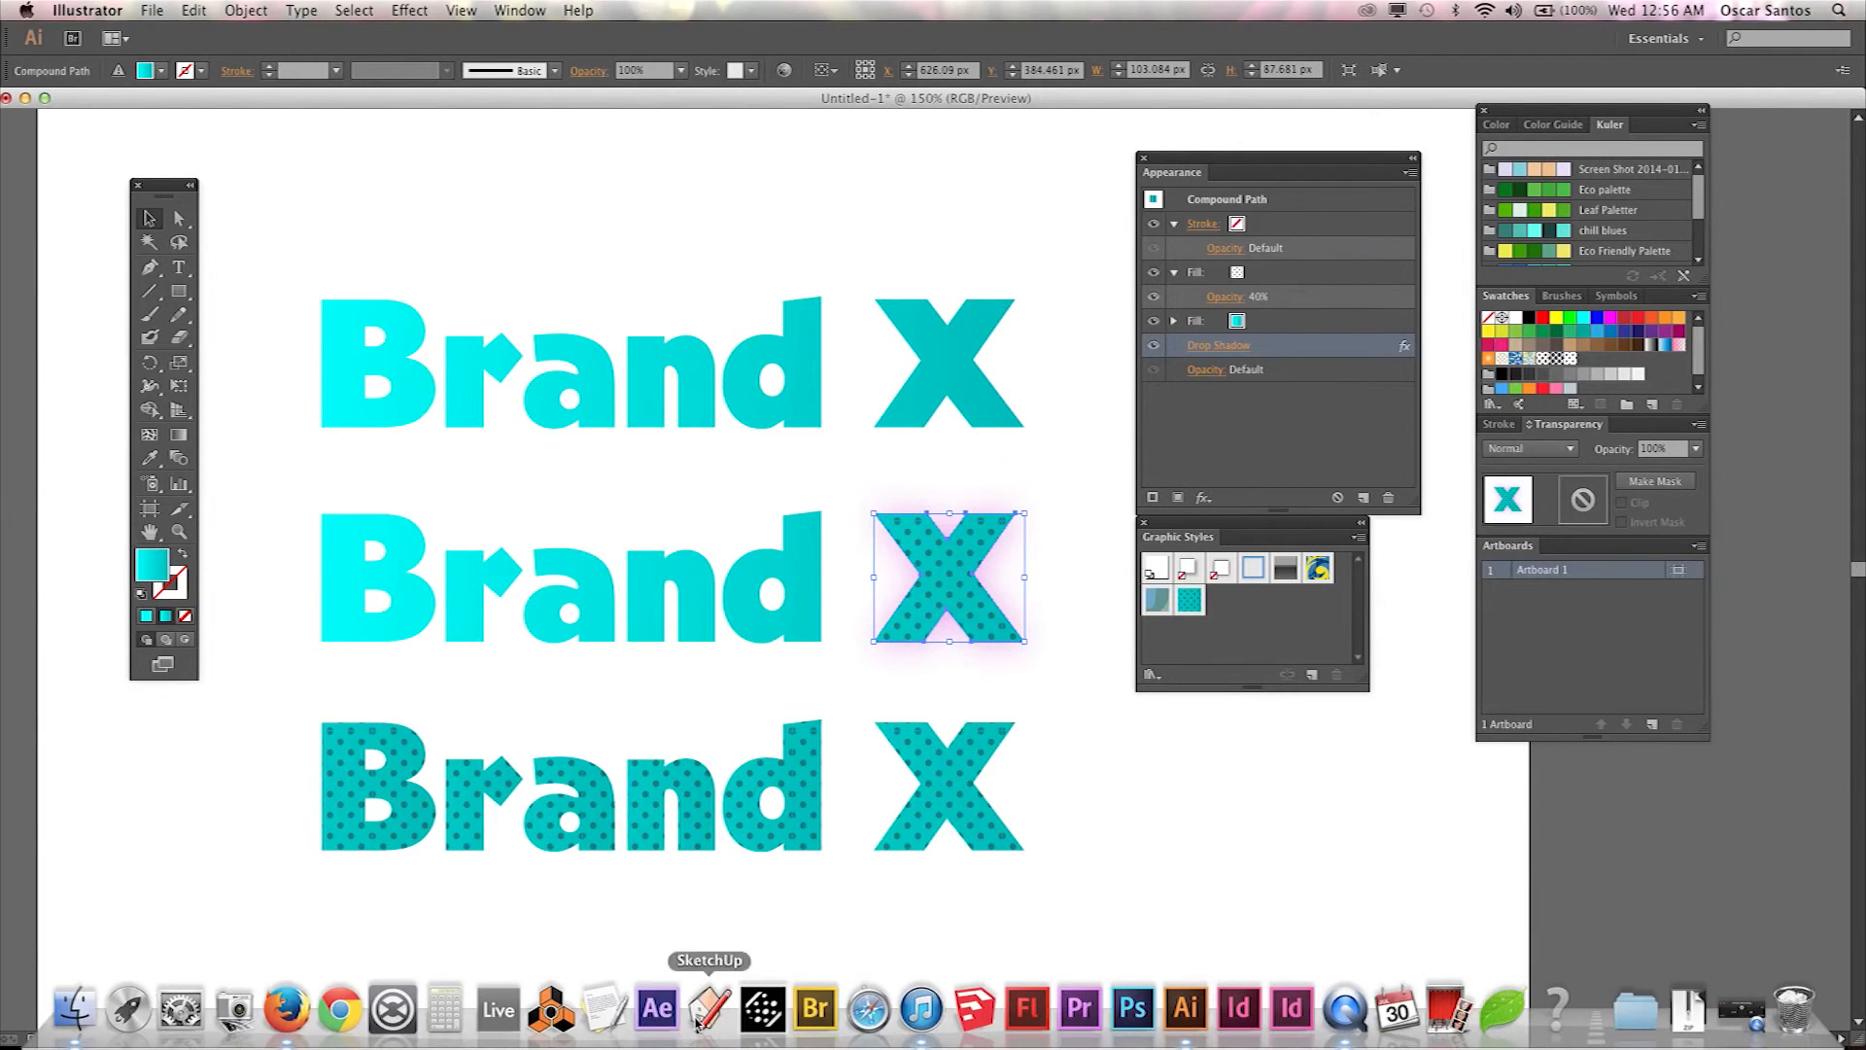
{"action": "left_click", "coordinate": [288, 1030]}
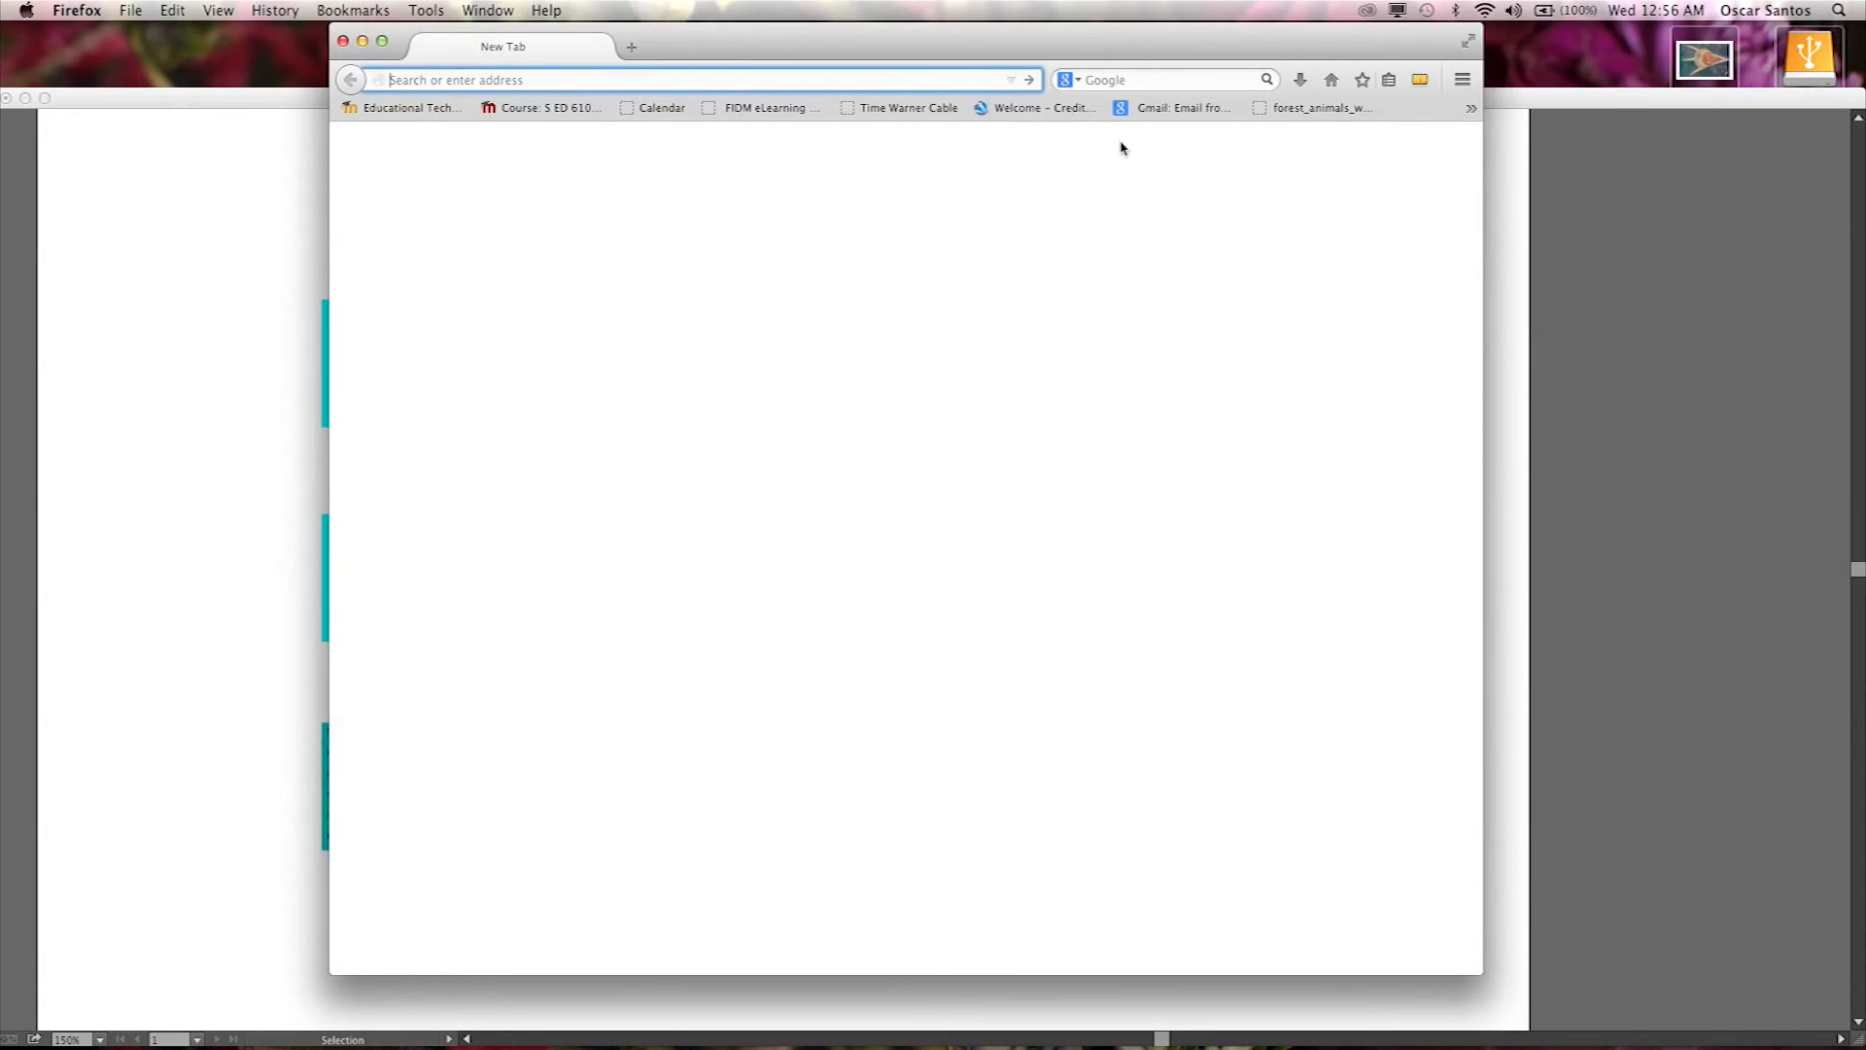
{"action": "left_click", "coordinate": [1126, 80]}
{"action": "type", "text": "woo"}
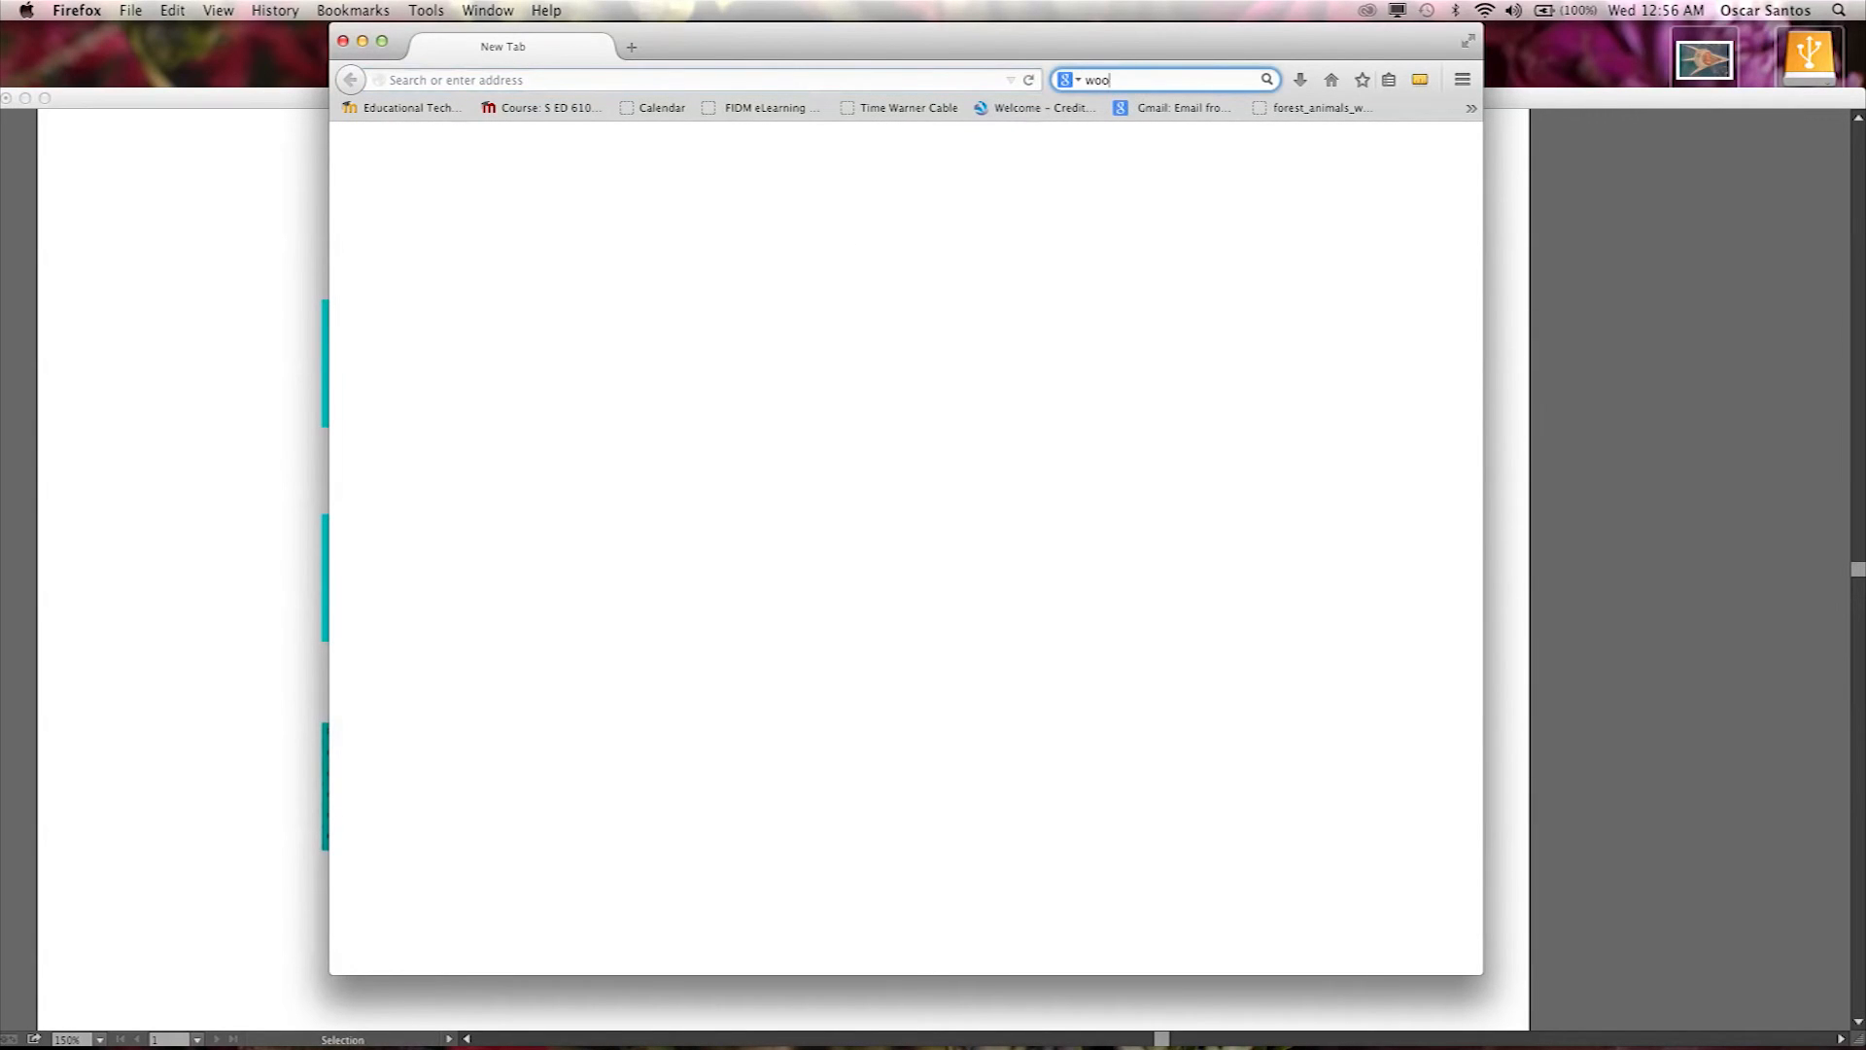
{"action": "type", "text": "d grain texture"}
{"action": "key", "text": "Return"}
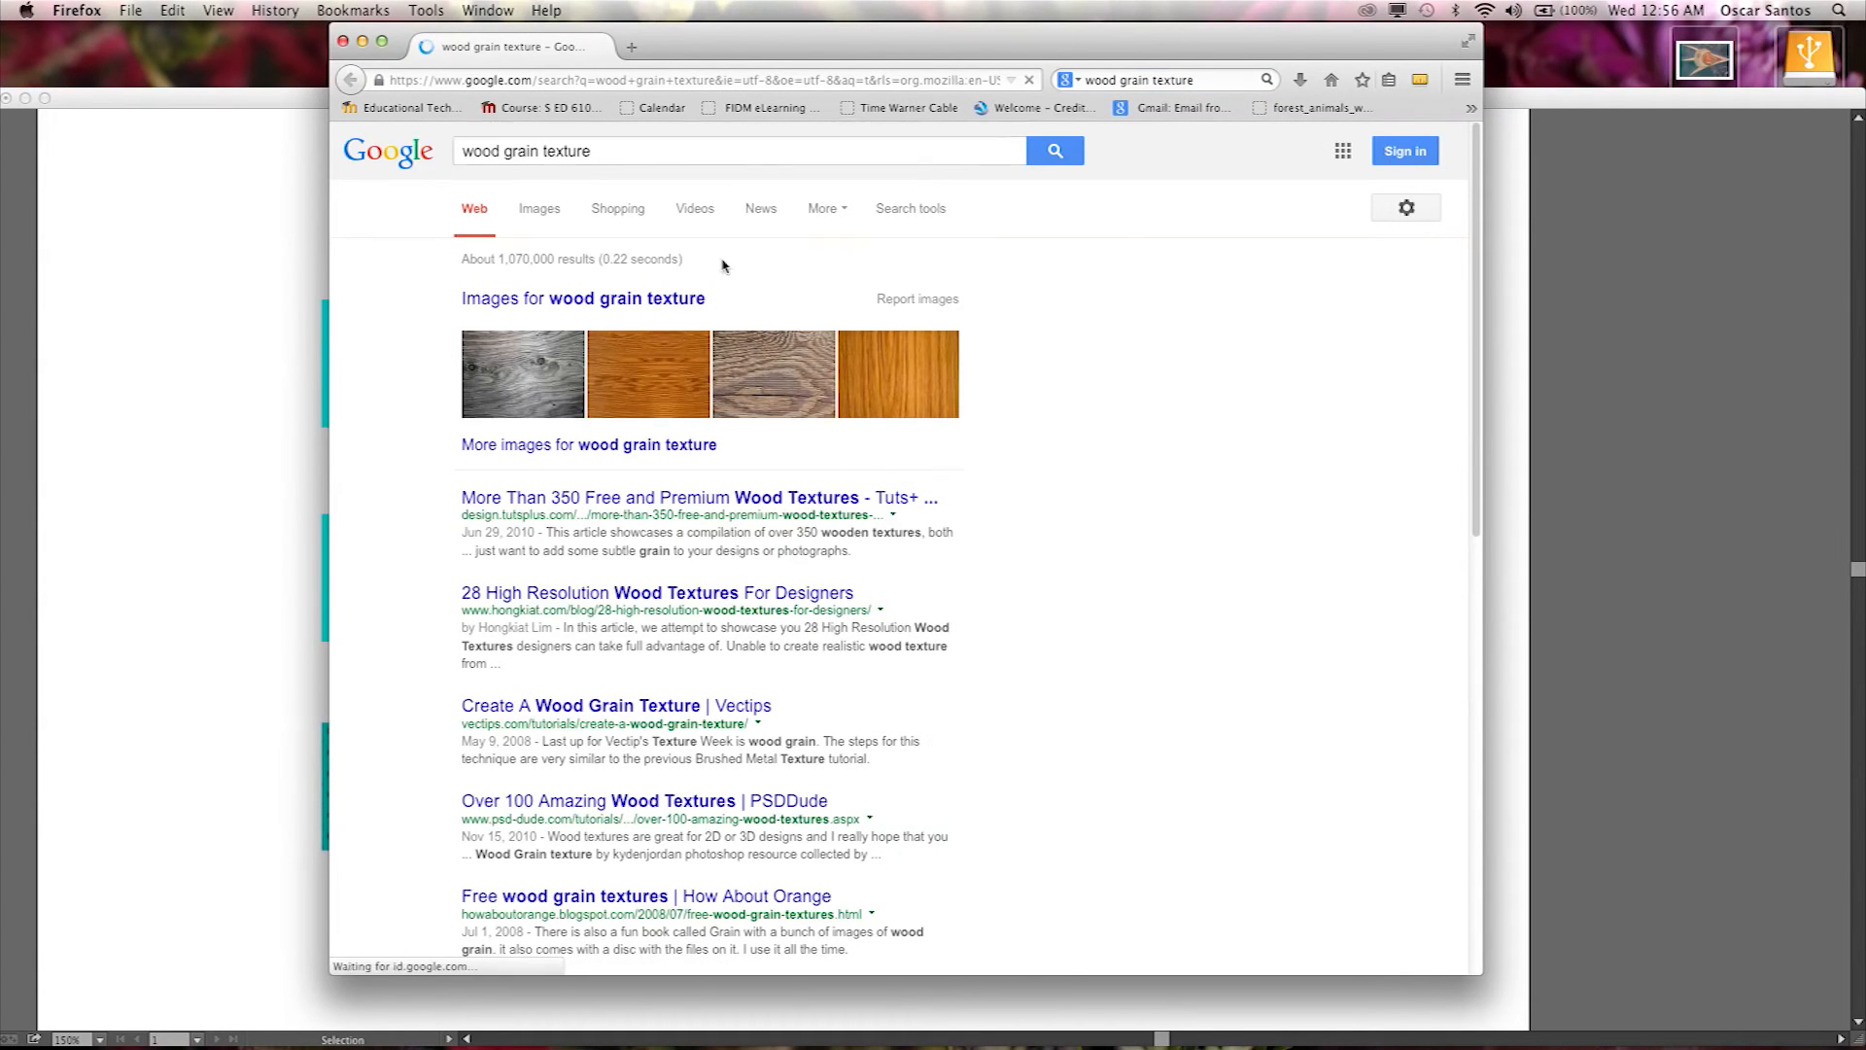
Show image results only, limited to sizes larger than 1024×768.
{"action": "left_click", "coordinate": [537, 206]}
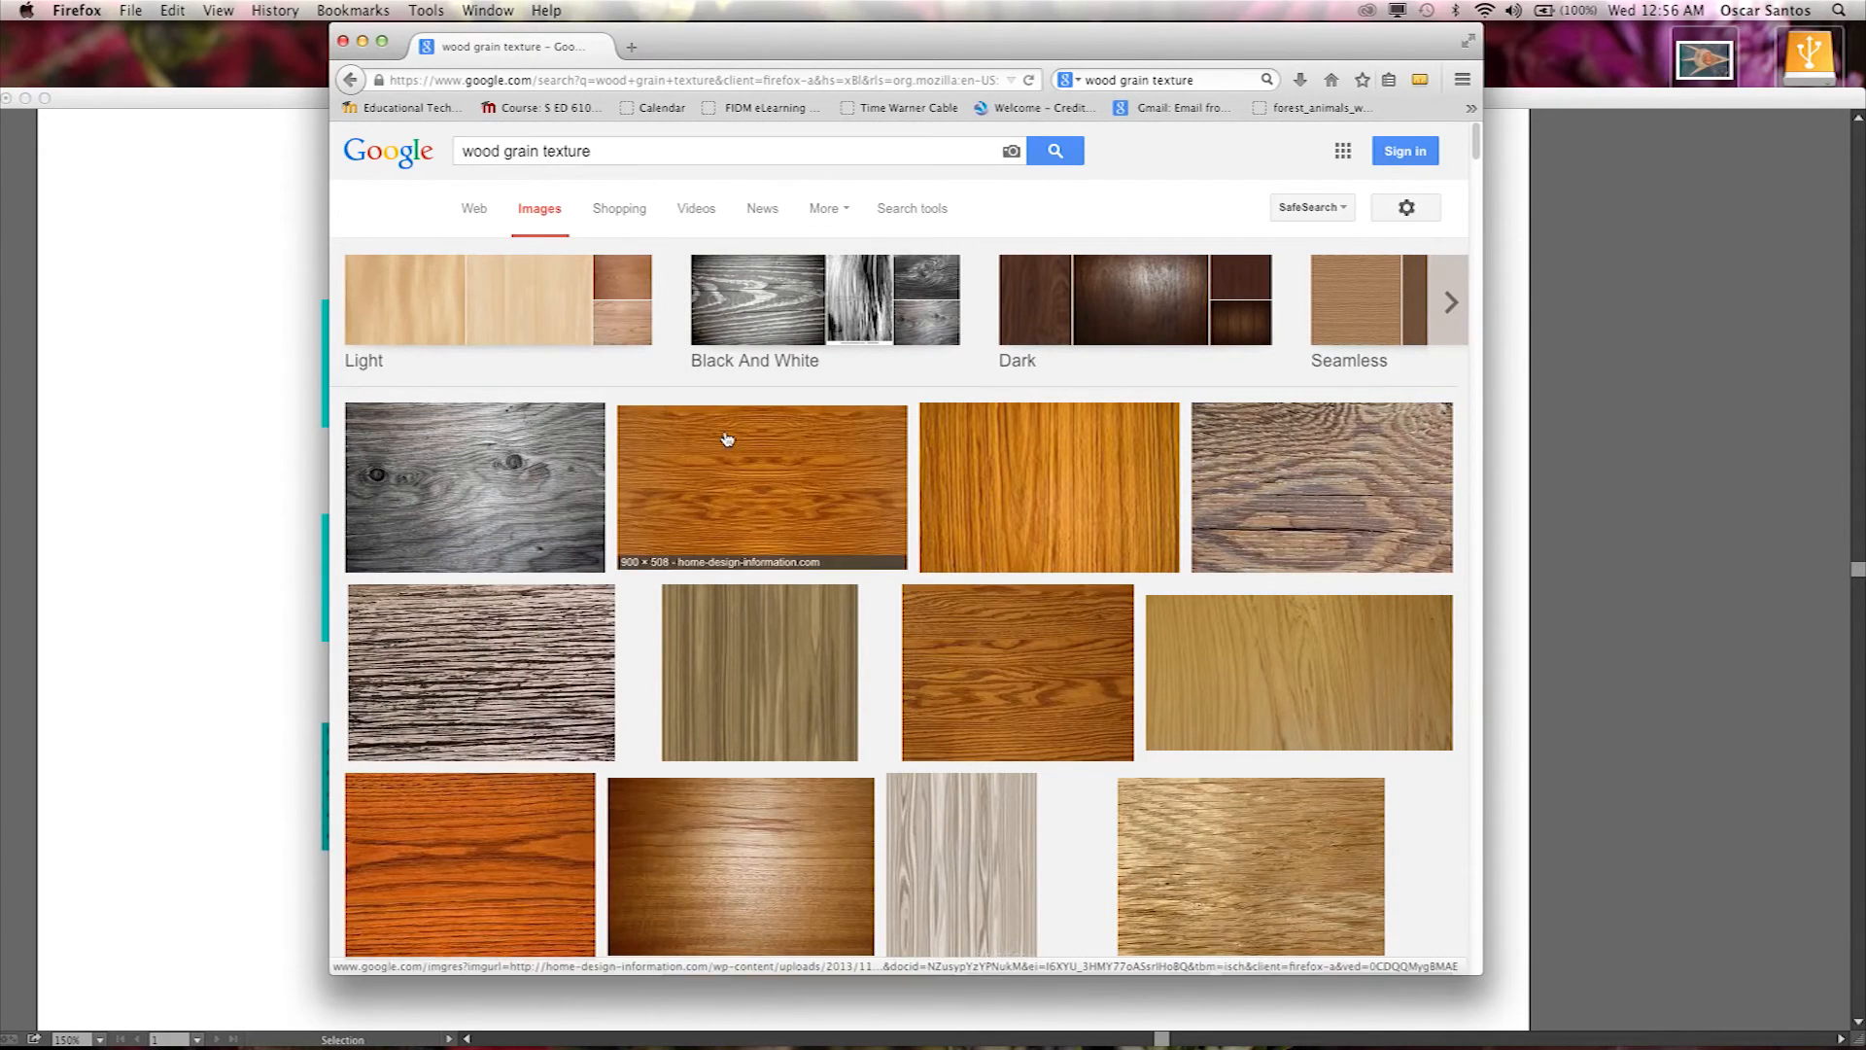
{"action": "left_click", "coordinate": [909, 210]}
{"action": "left_click", "coordinate": [489, 256]}
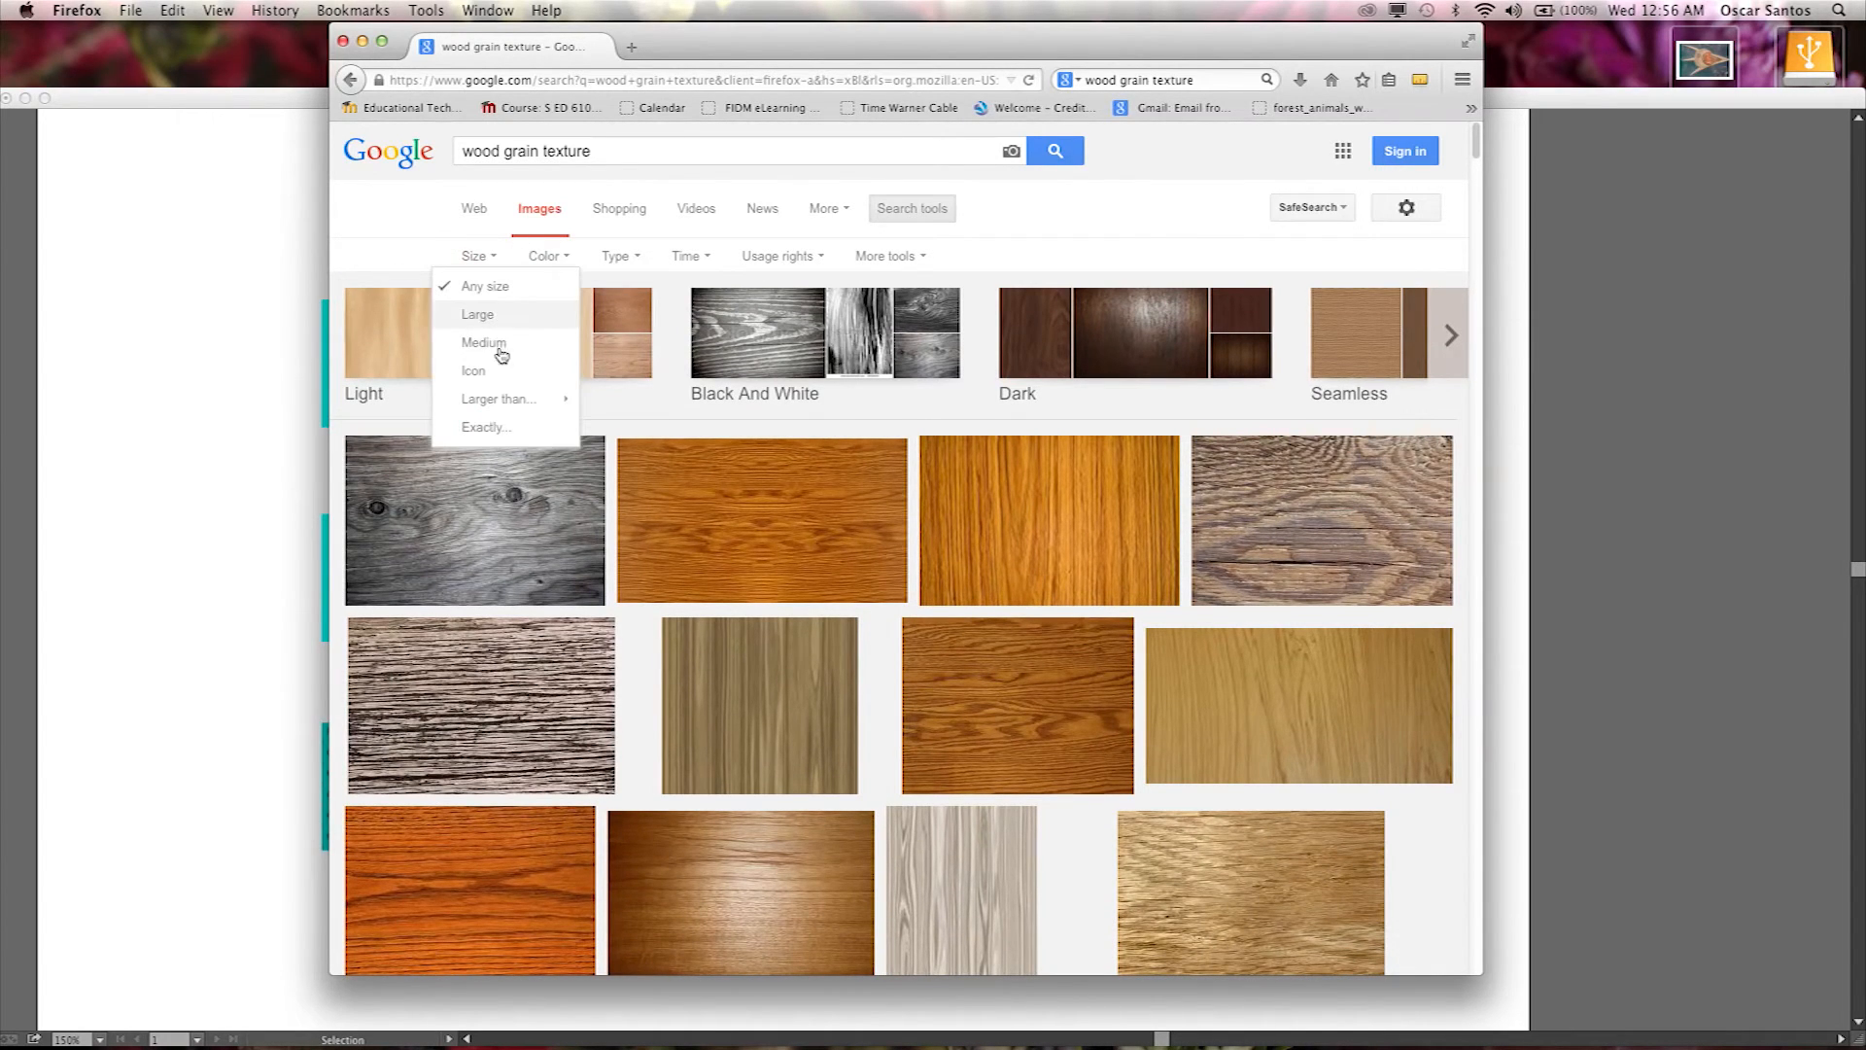
{"action": "mouse_move", "coordinate": [499, 400]}
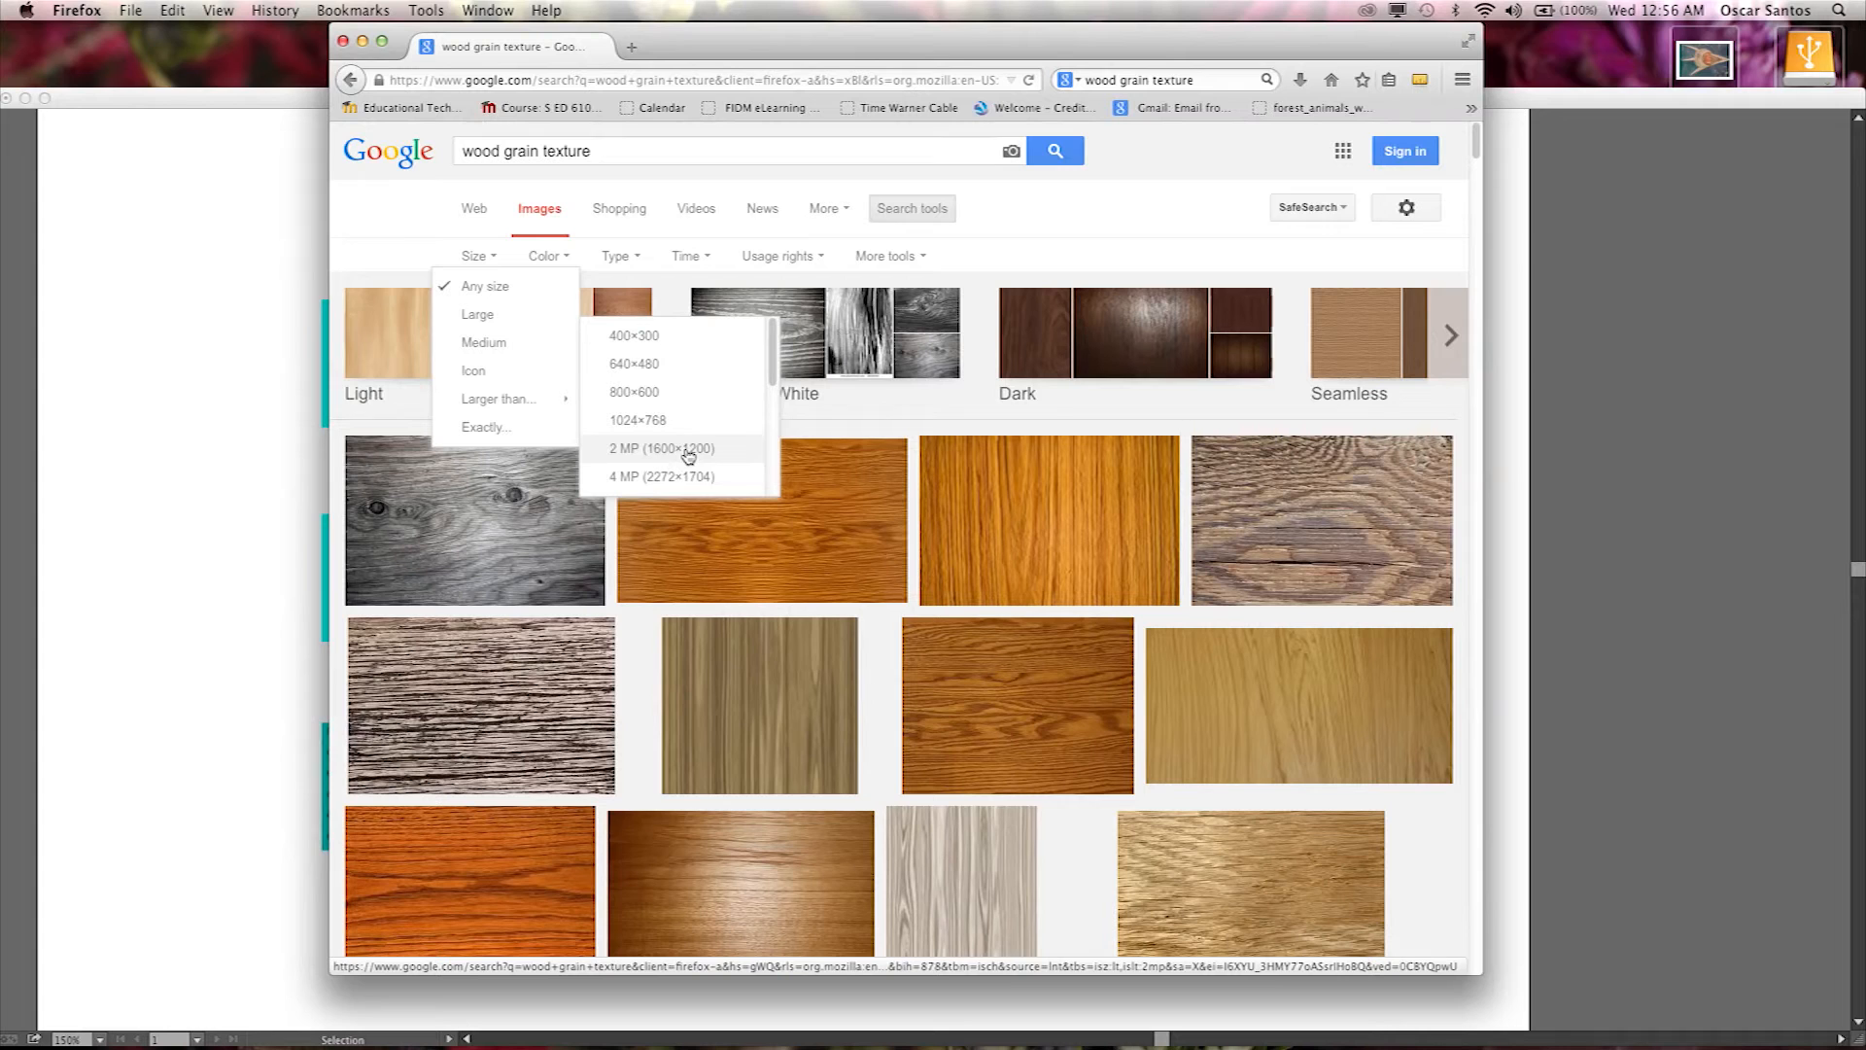
{"action": "left_click", "coordinate": [646, 422]}
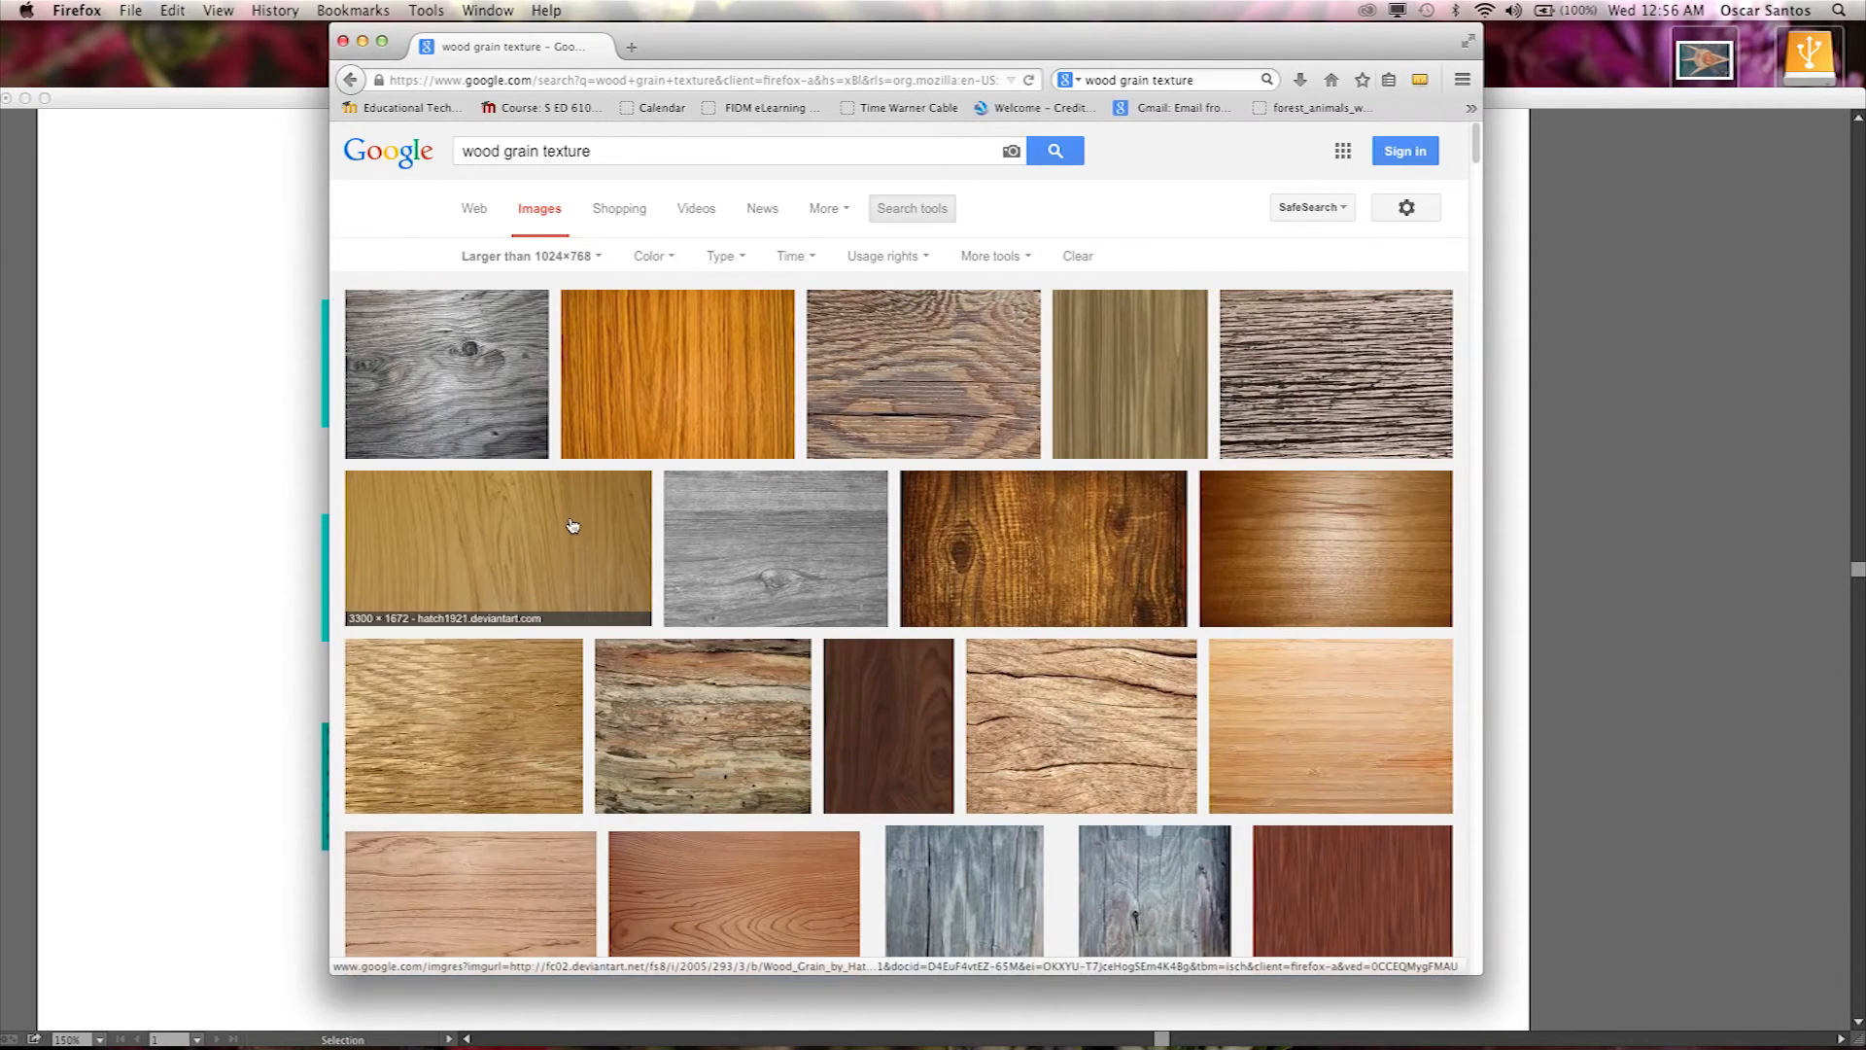
Open the source web page of the weathered wood plank texture image and scroll to the full image.
{"action": "left_click", "coordinate": [958, 370]}
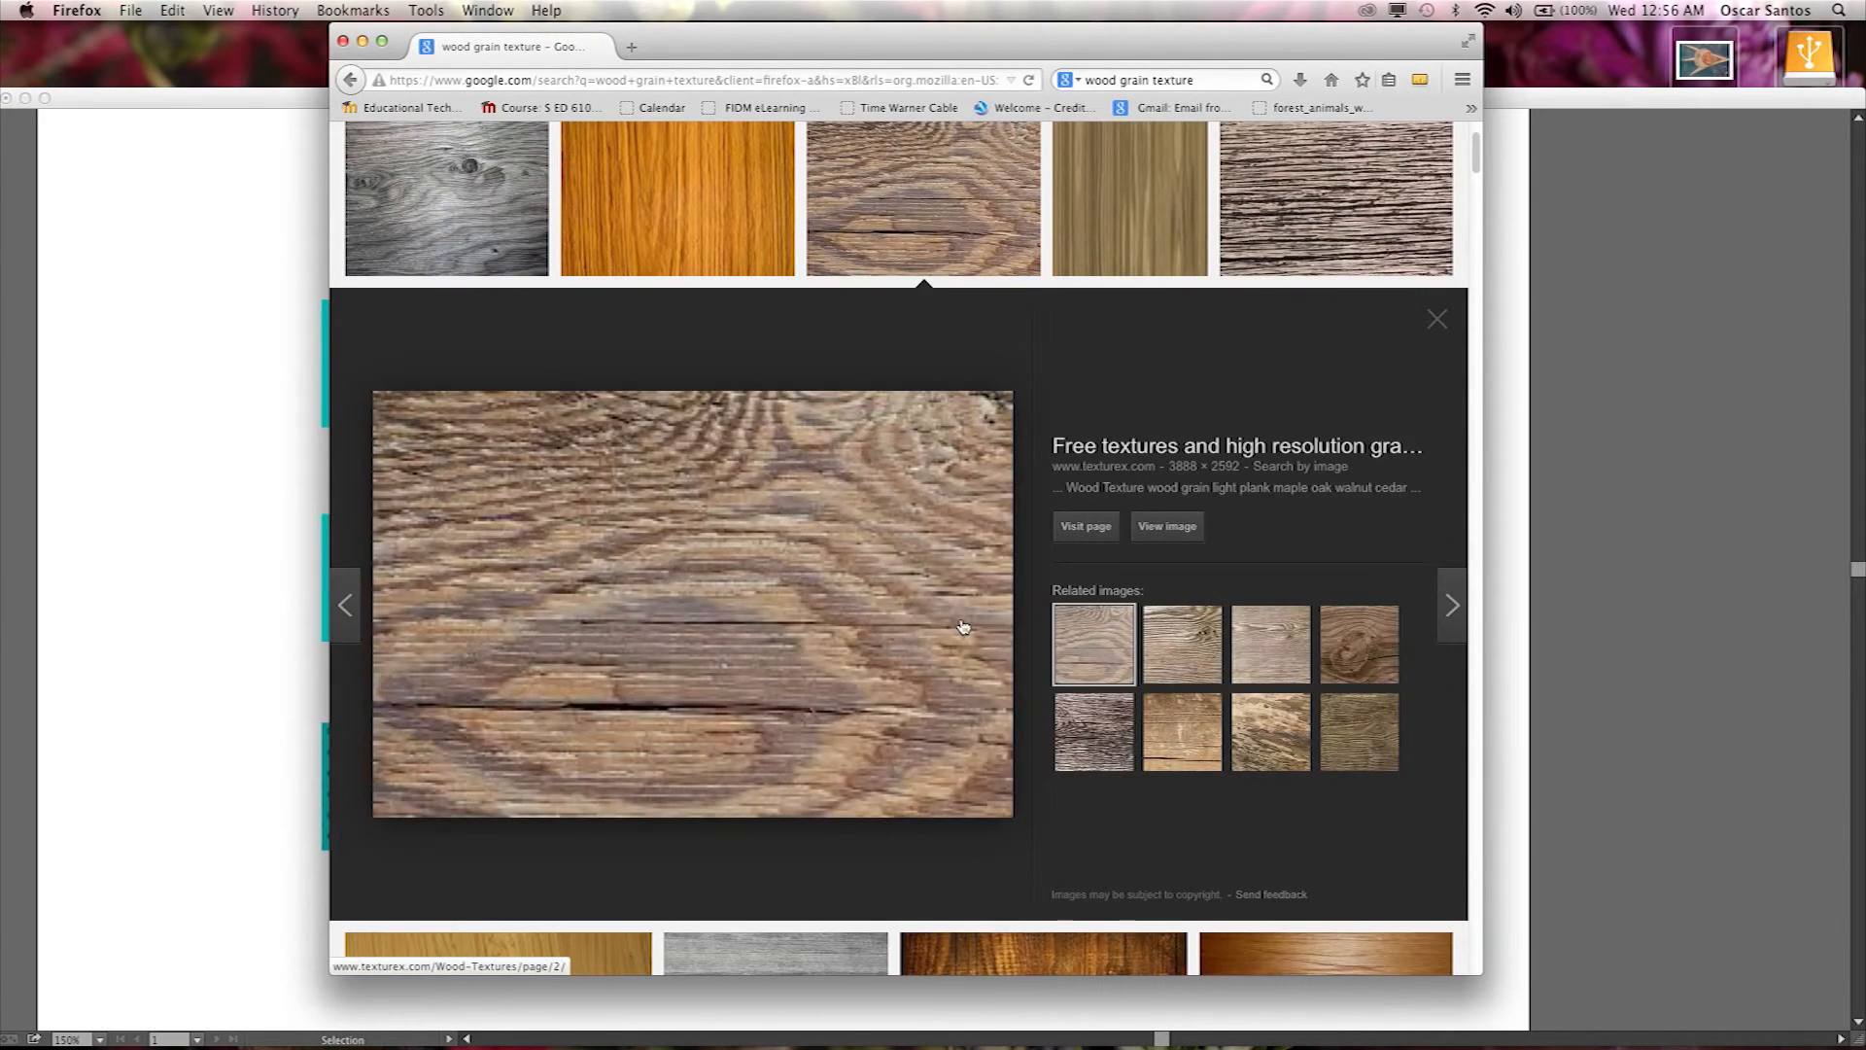
{"action": "left_click", "coordinate": [1179, 534]}
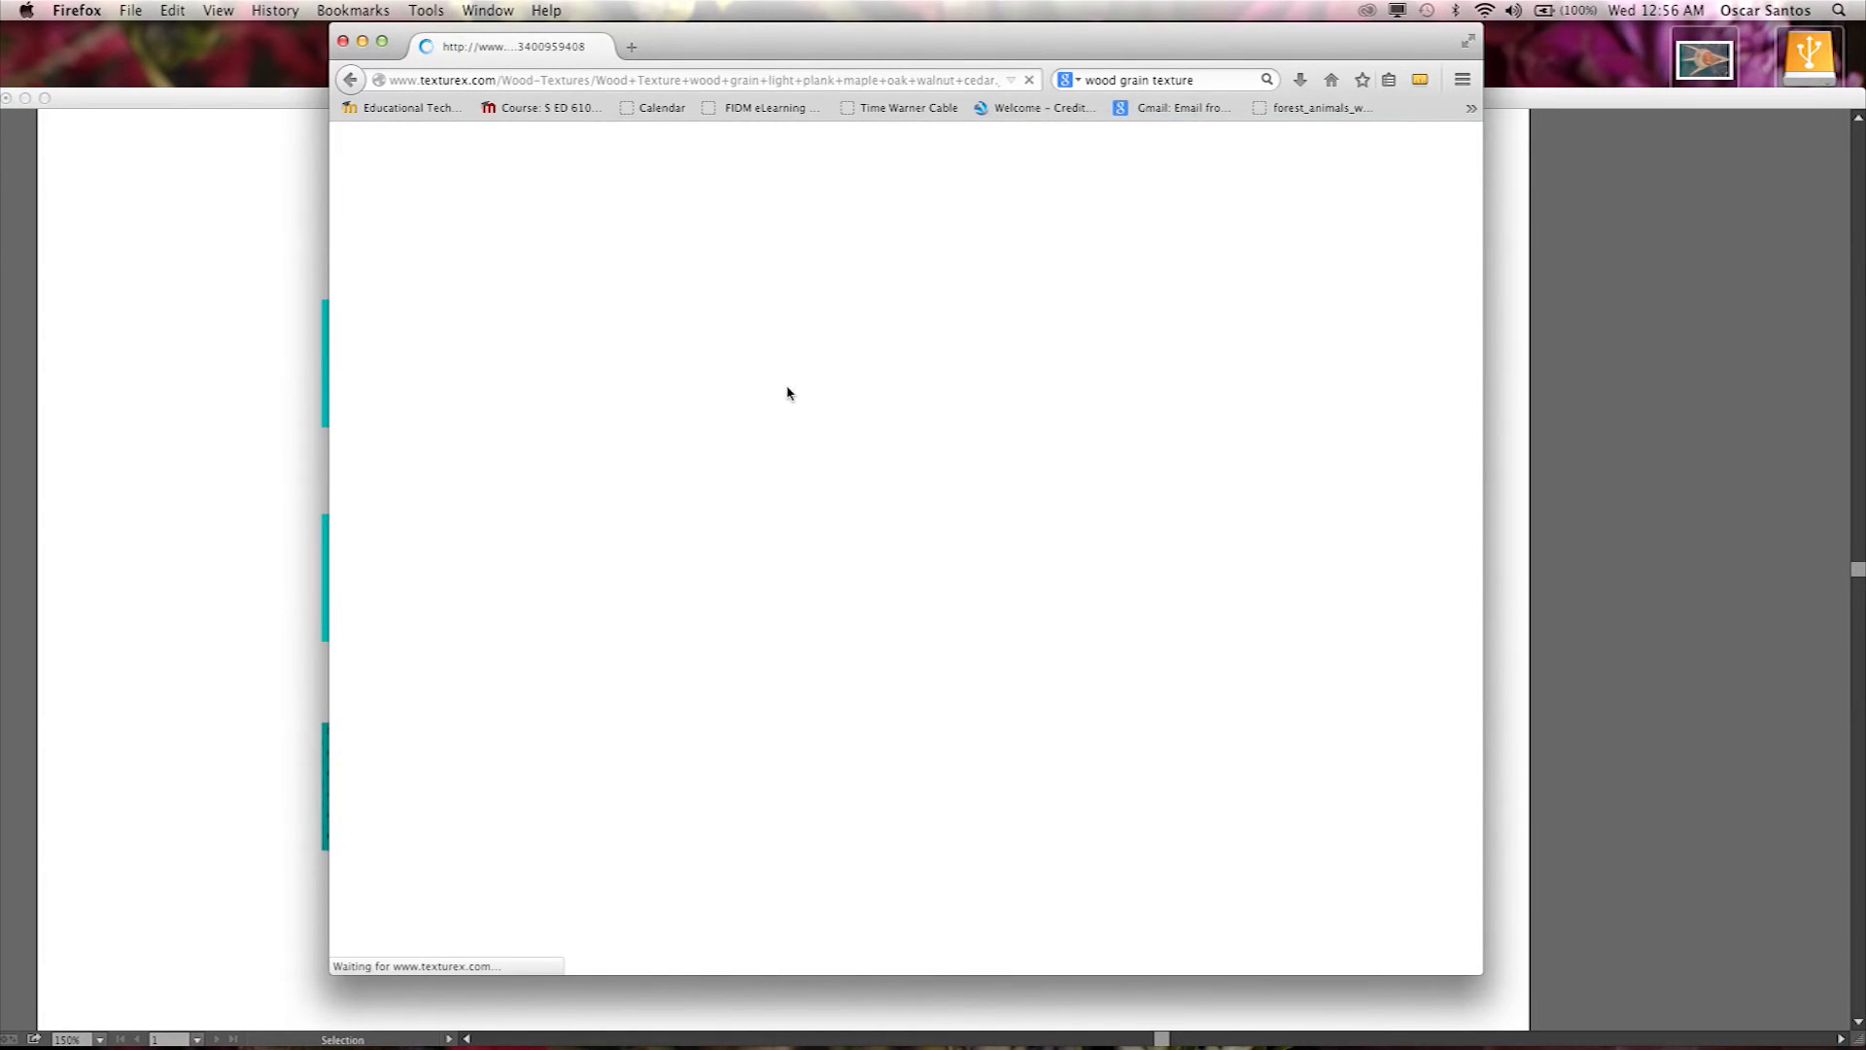
{"action": "scroll", "coordinate": [933, 583], "scroll_direction": "down", "scroll_amount": 1}
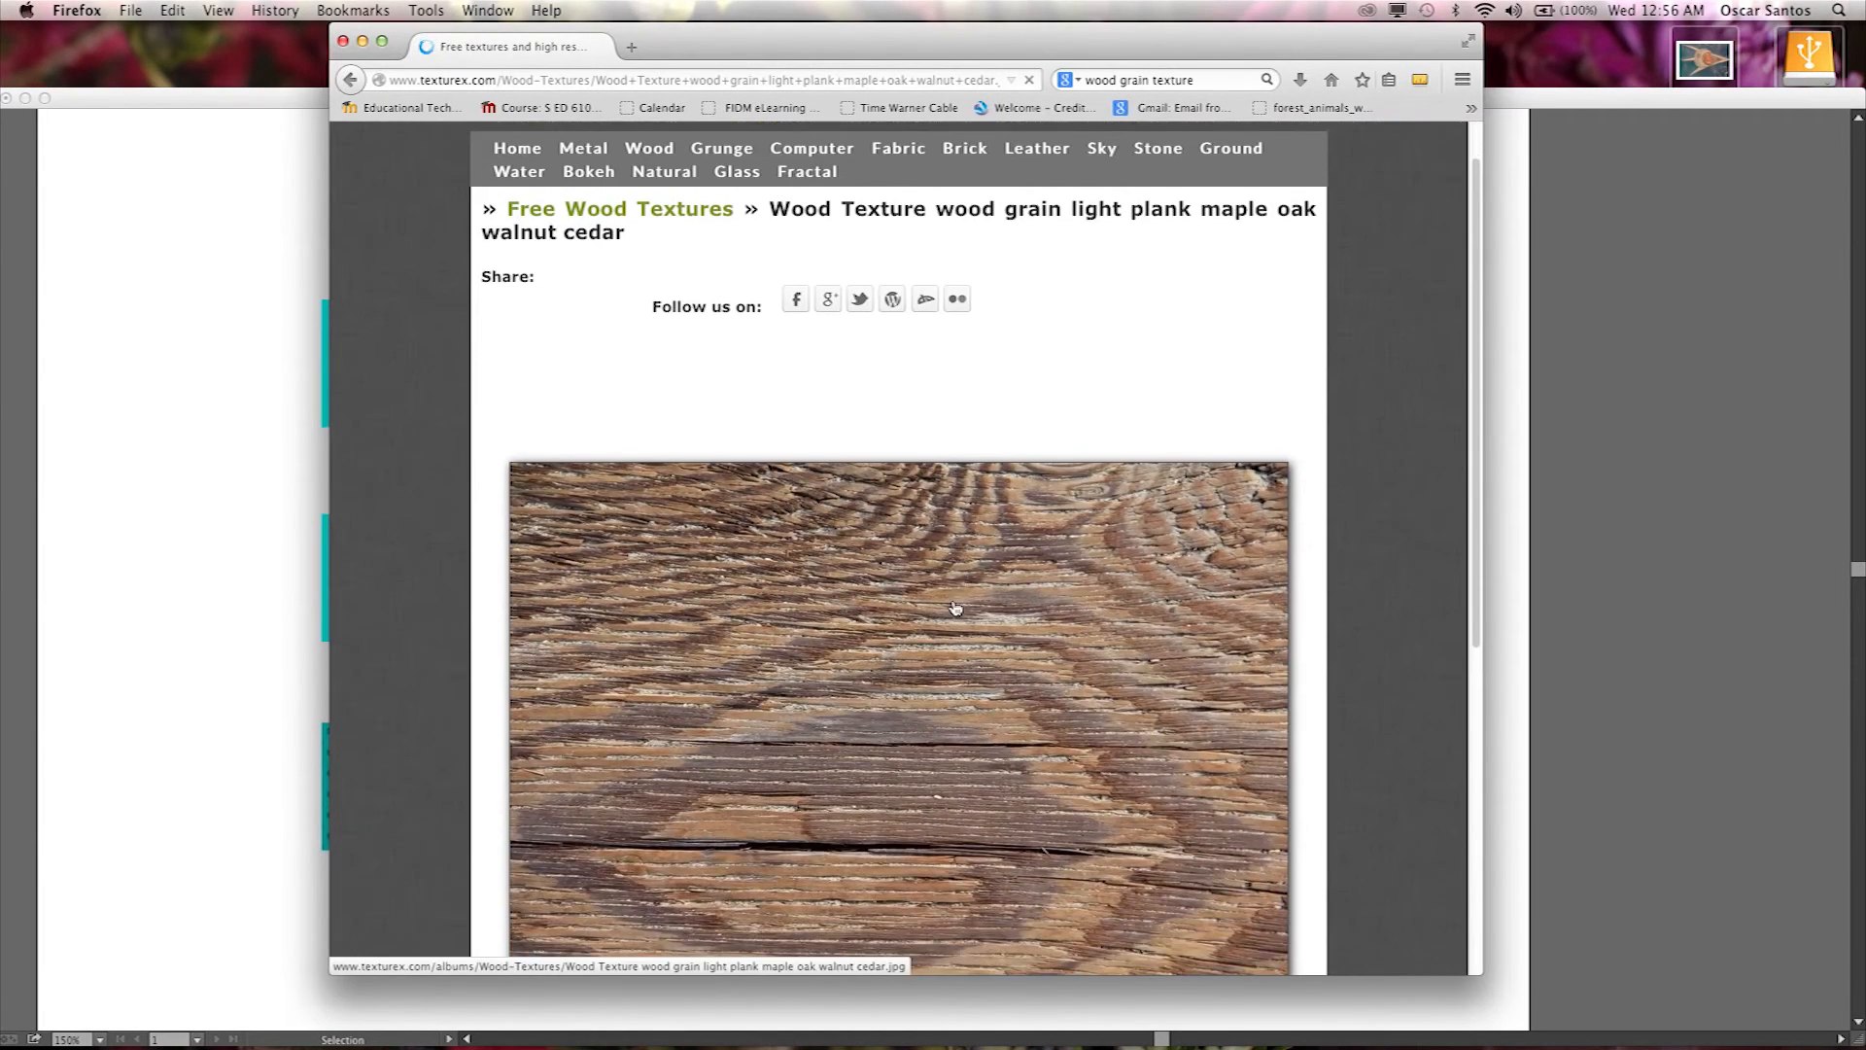
{"action": "scroll", "coordinate": [939, 725], "scroll_direction": "down", "scroll_amount": 5}
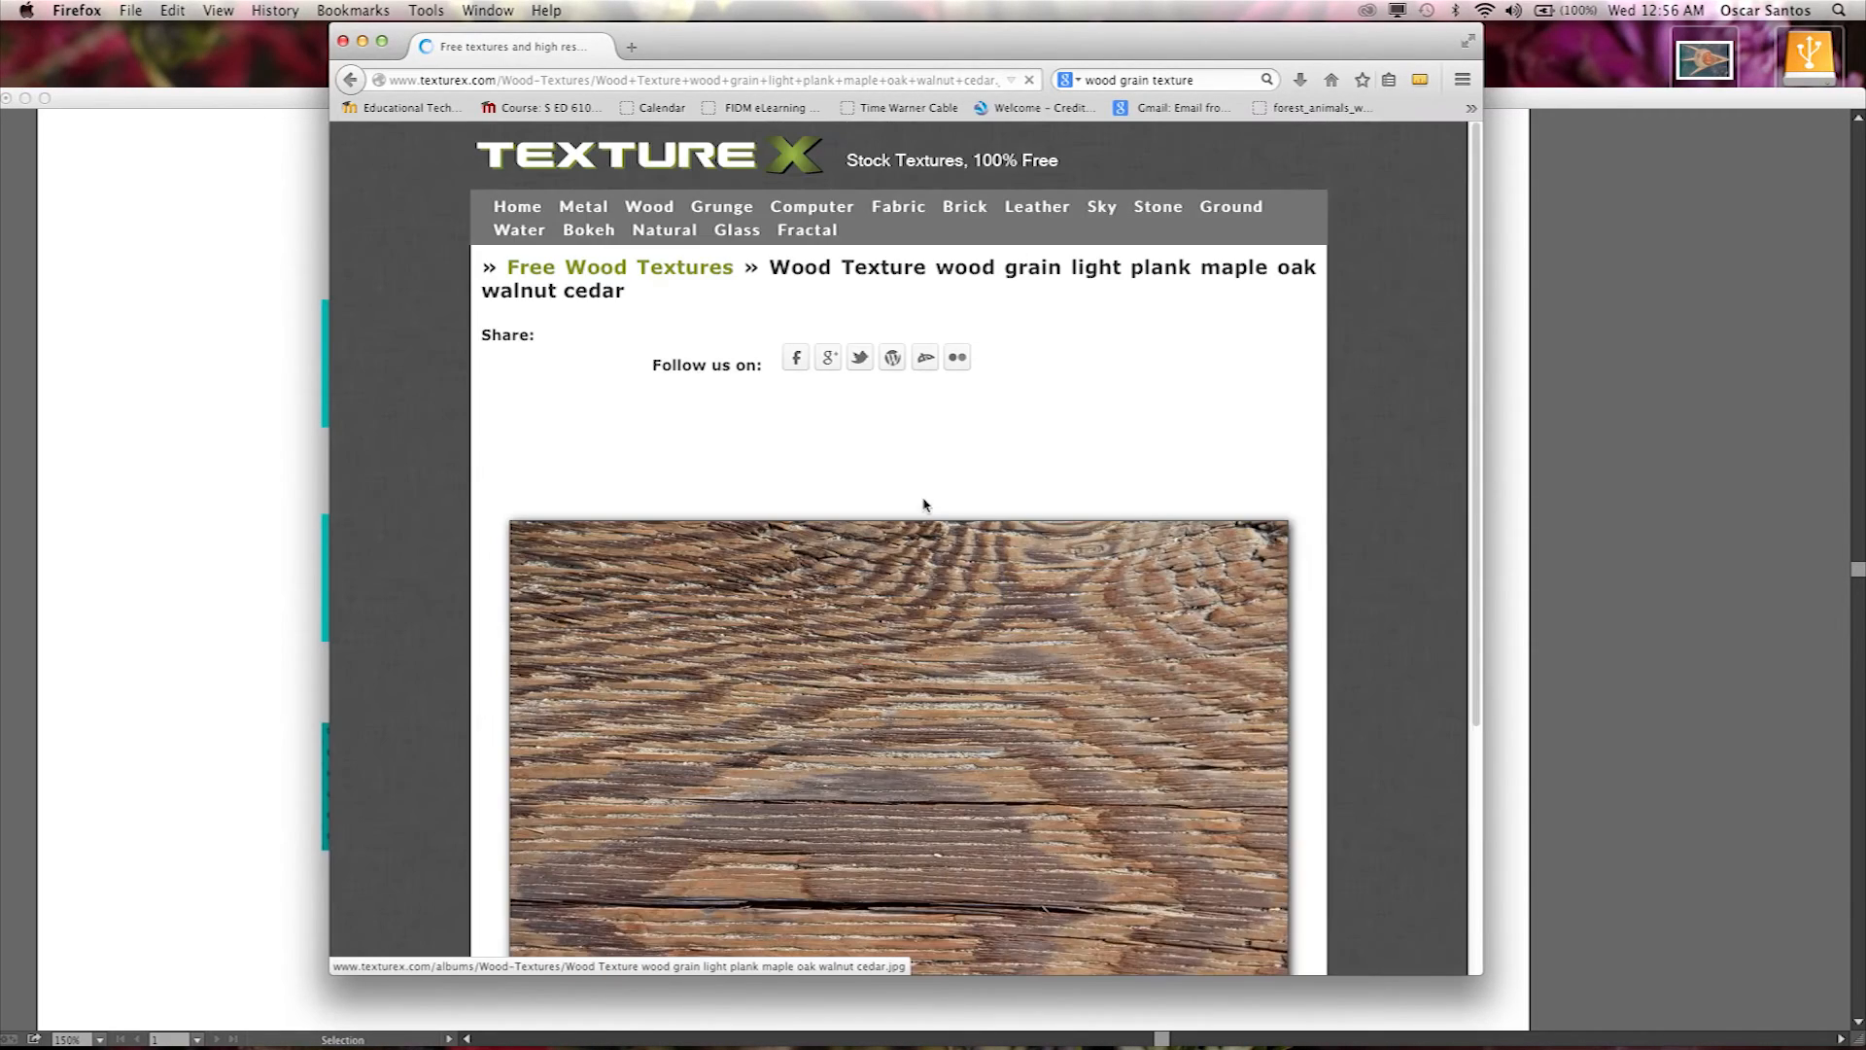
{"action": "scroll", "coordinate": [958, 693], "scroll_direction": "down", "scroll_amount": 6}
Save the wood texture image to the Desktop.
{"action": "right_click", "coordinate": [941, 526]}
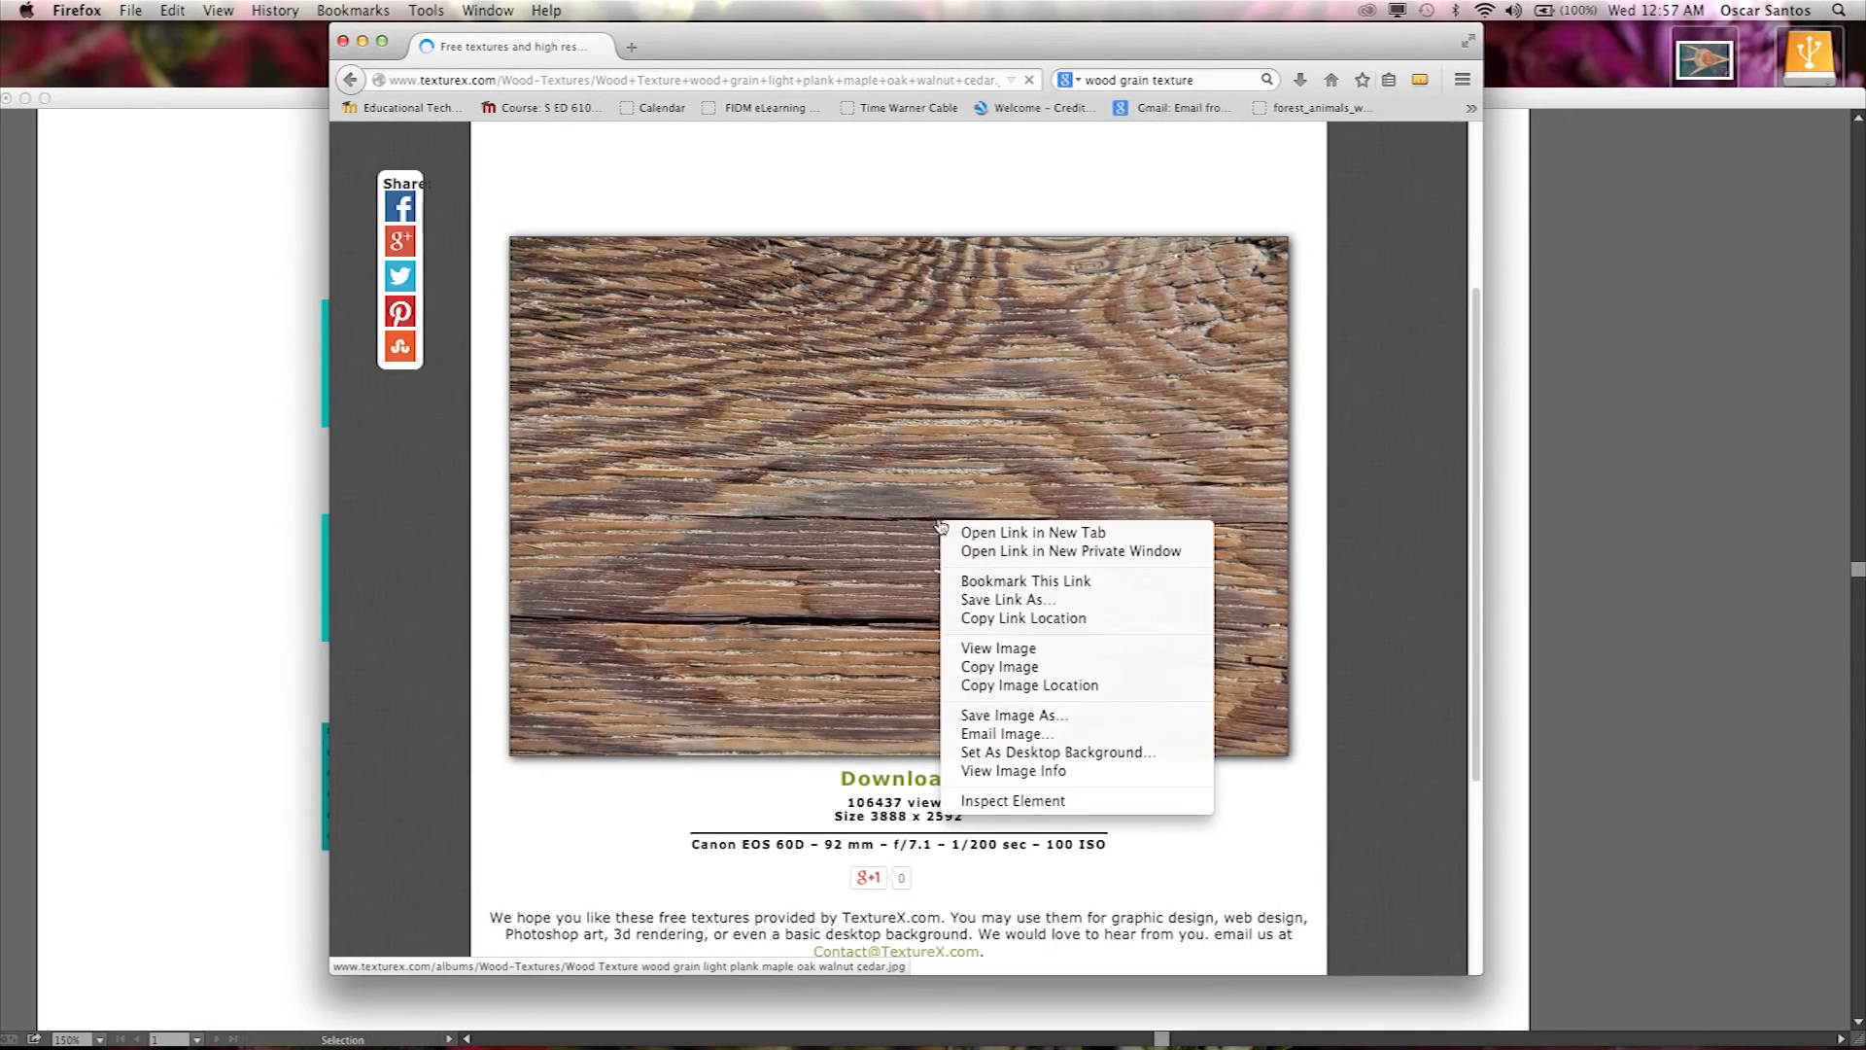
{"action": "left_click", "coordinate": [1014, 716]}
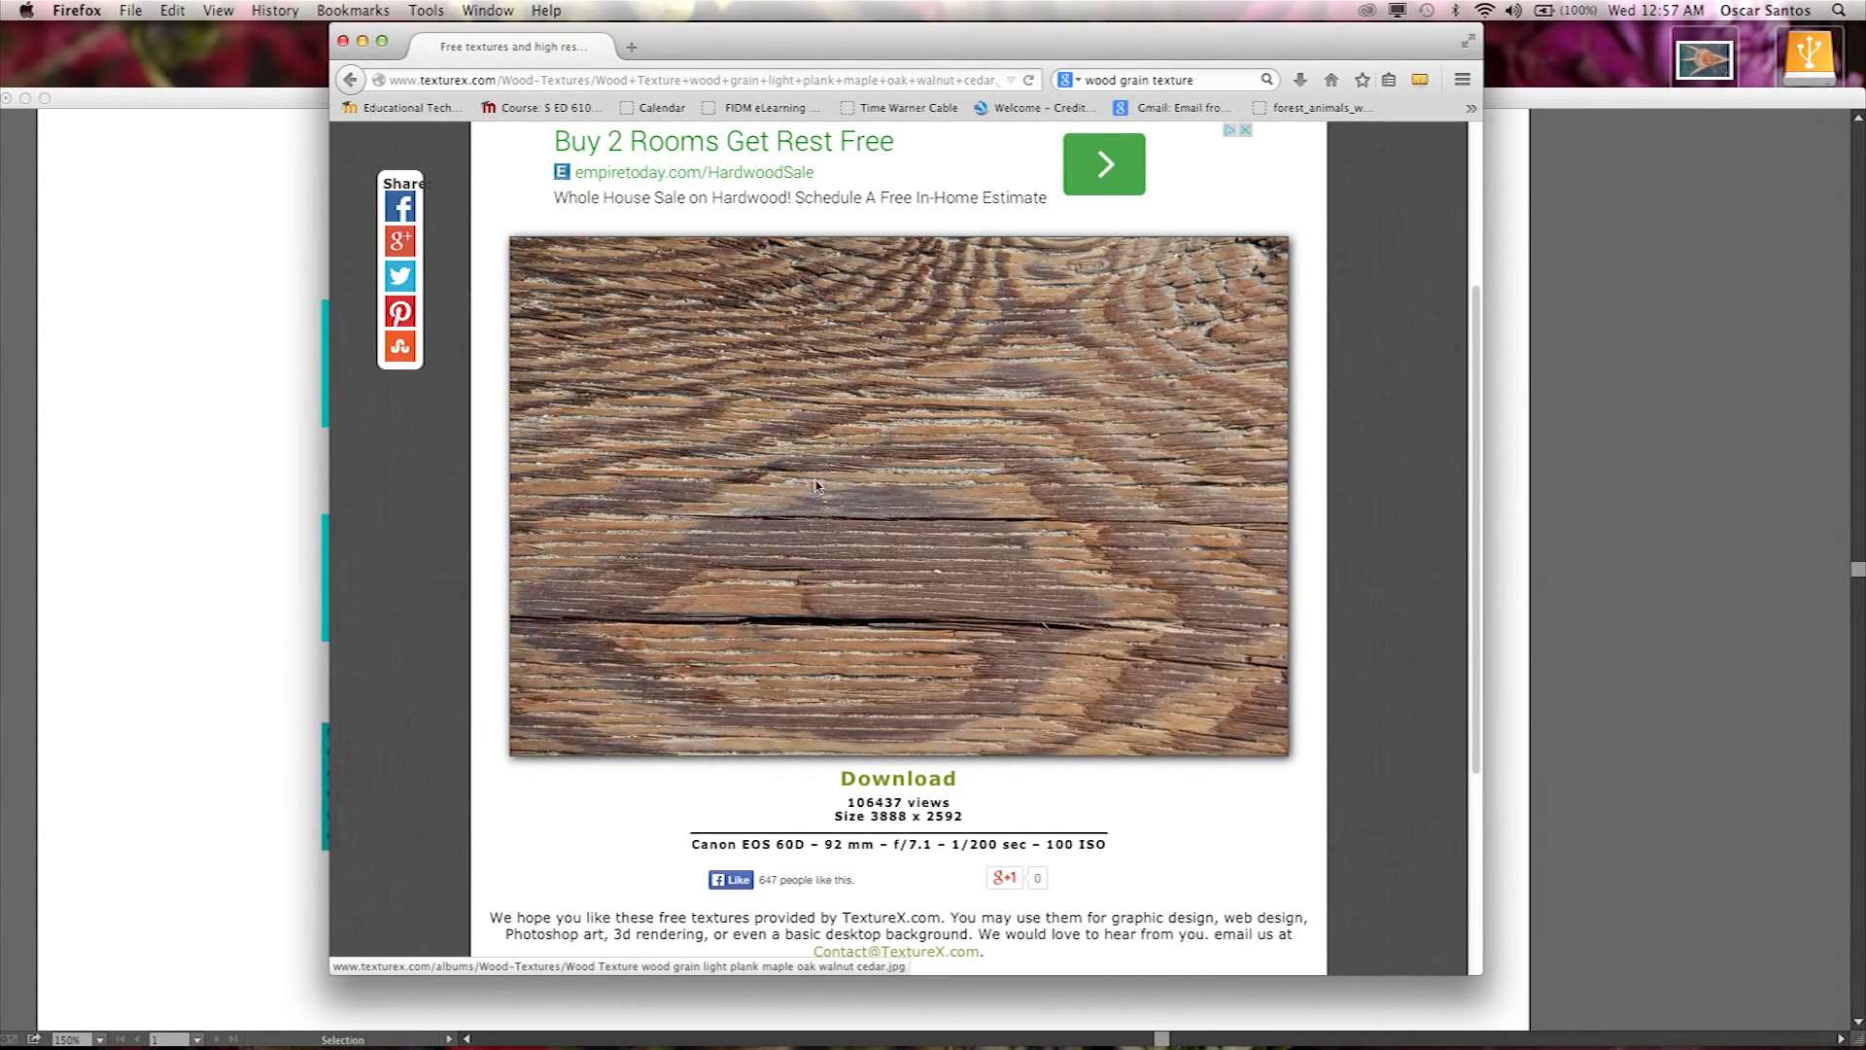
{"action": "left_click", "coordinate": [1046, 316]}
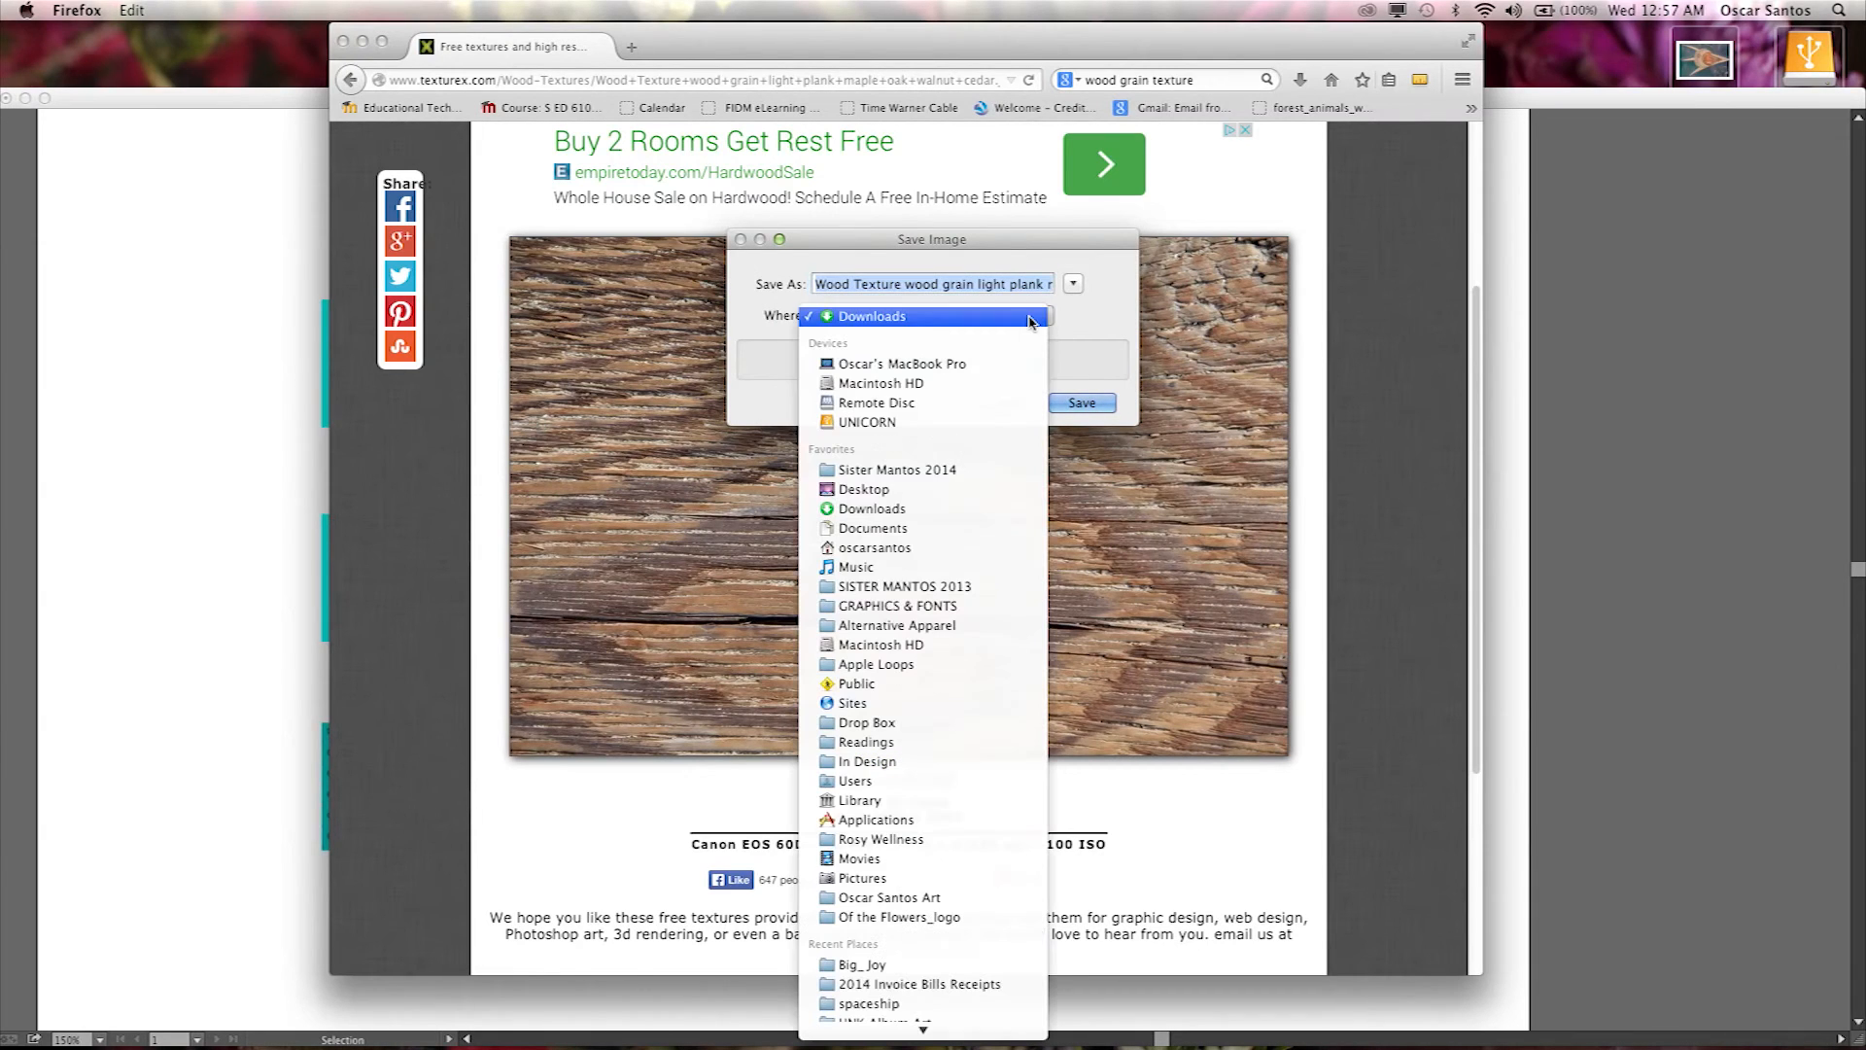
{"action": "left_click", "coordinate": [916, 491]}
{"action": "left_click", "coordinate": [1088, 404]}
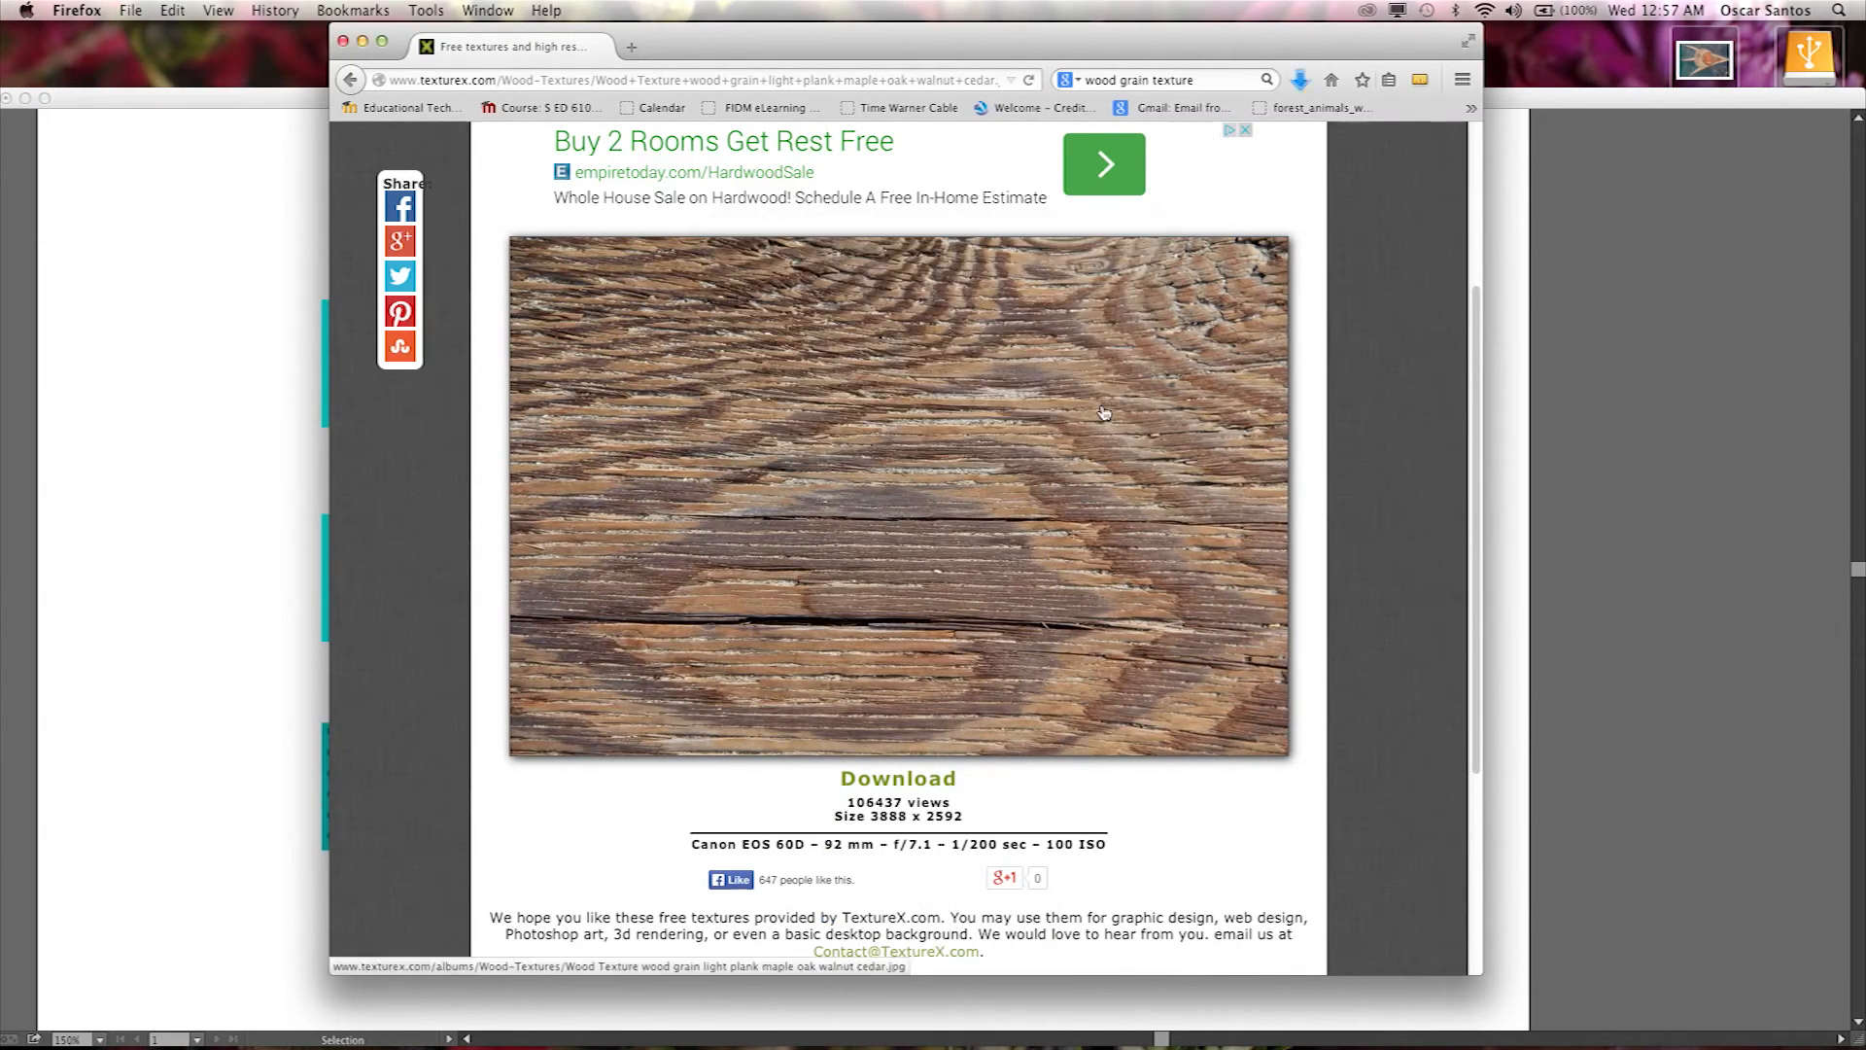
Return to Illustrator, deselect everything, and place the saved Wood Texture wood grain light plank maple oak walnut cedar_800.jpg file from the Desktop.
{"action": "left_click", "coordinate": [365, 43]}
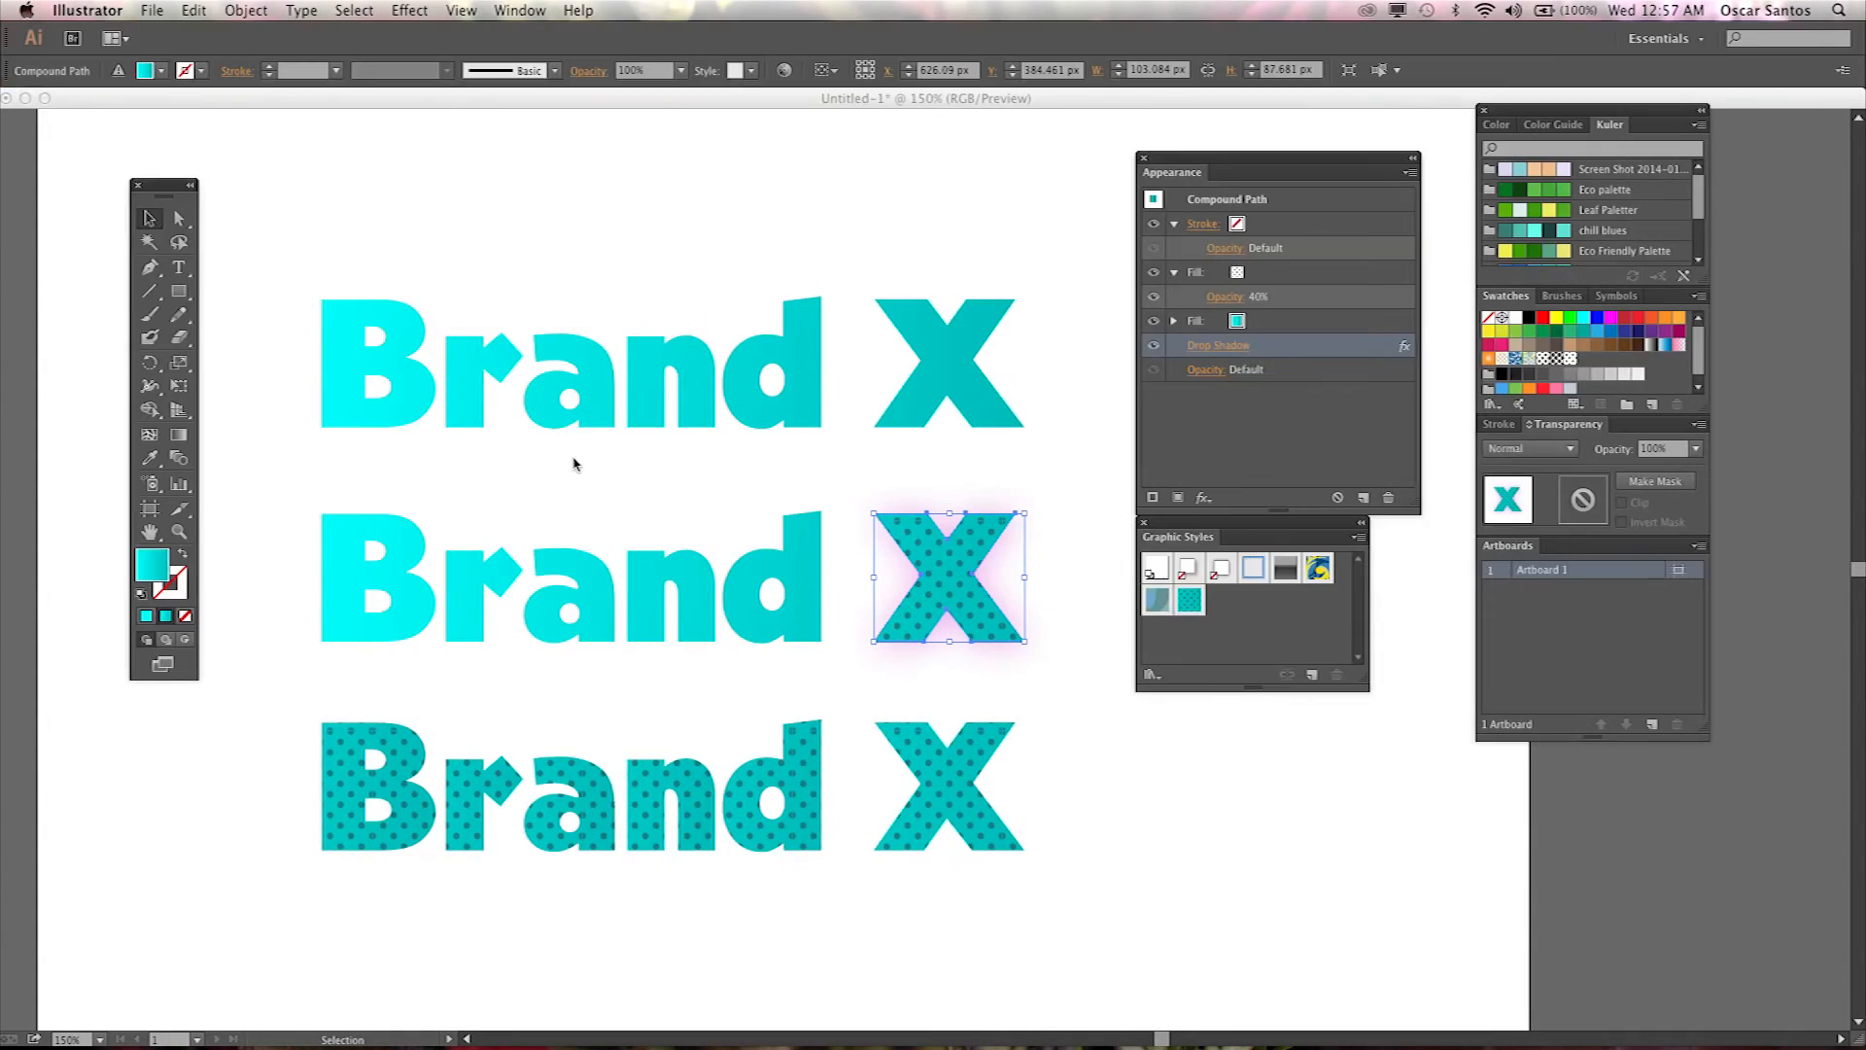
{"action": "key", "text": "super+1"}
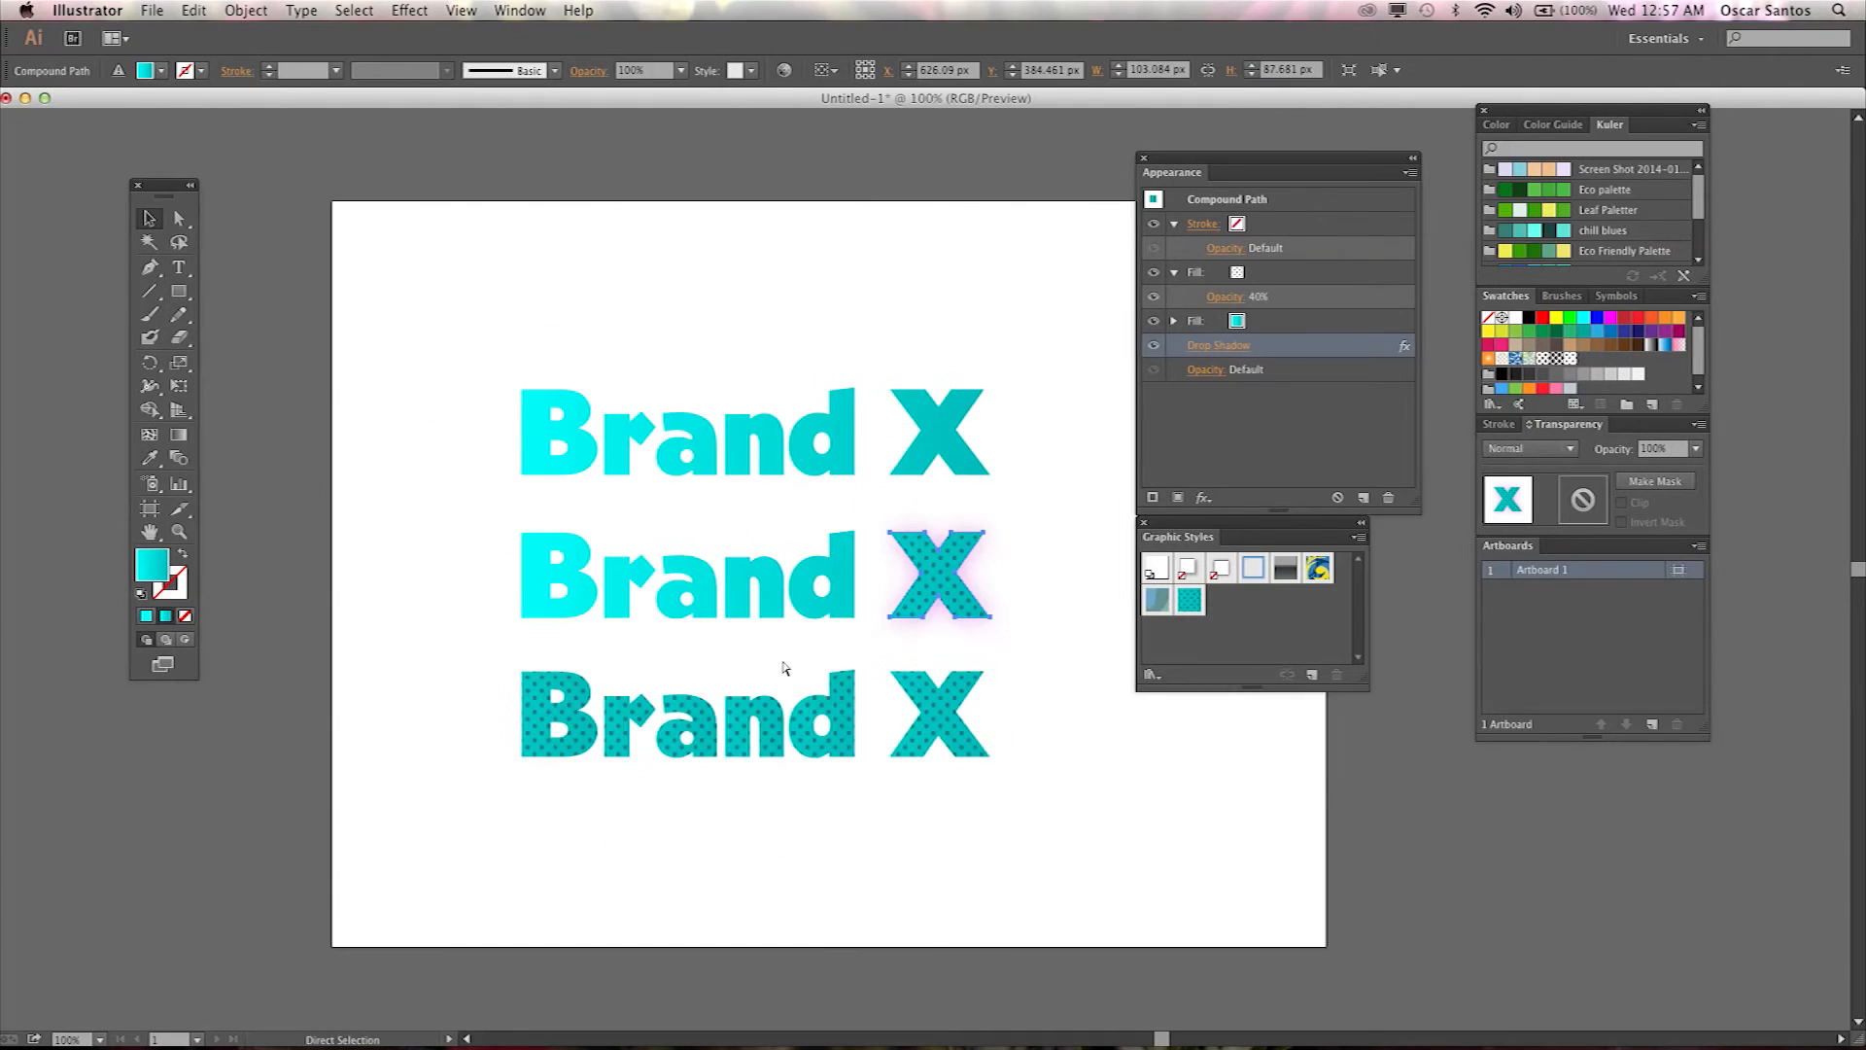
{"action": "key", "text": "super+minus"}
{"action": "left_click_drag", "start_coordinate": [936, 650], "coordinate": [692, 629]}
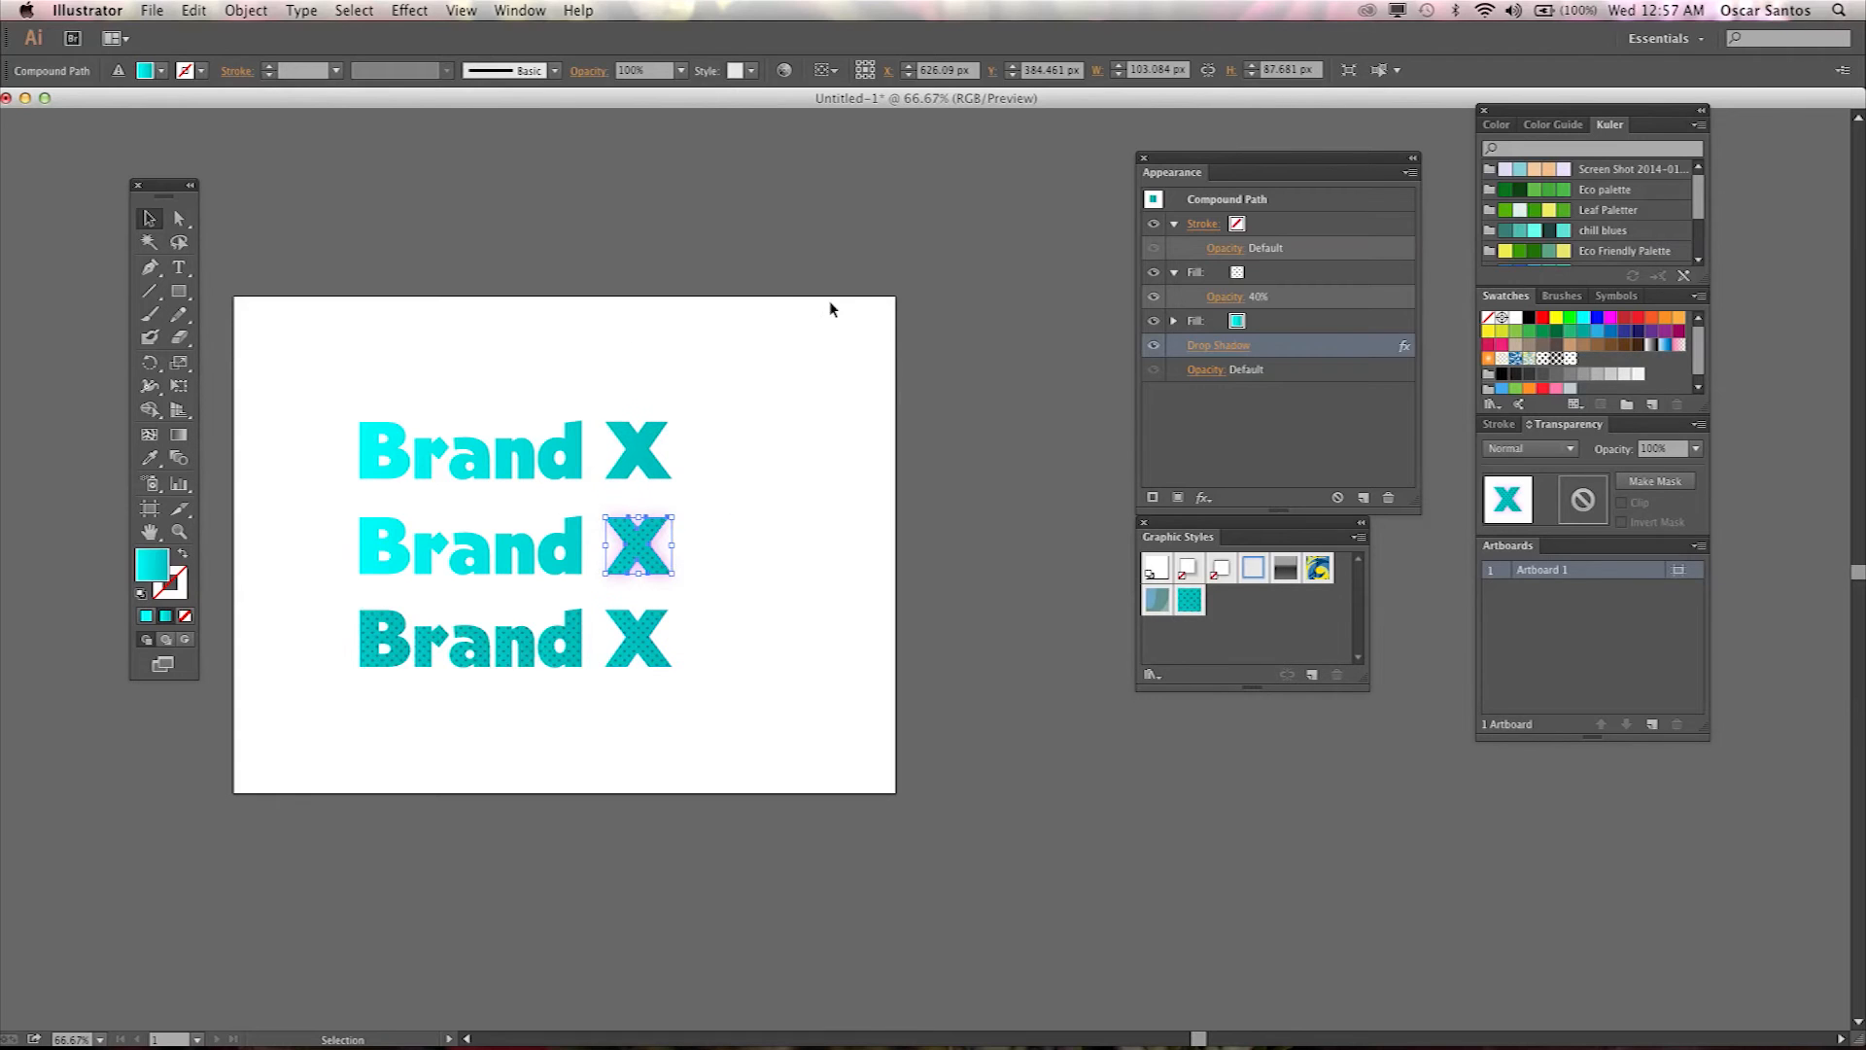
{"action": "mouse_move", "coordinate": [858, 566]}
{"action": "left_mouse_down"}
{"action": "mouse_move", "coordinate": [829, 533]}
{"action": "mouse_move", "coordinate": [836, 552]}
{"action": "left_mouse_up"}
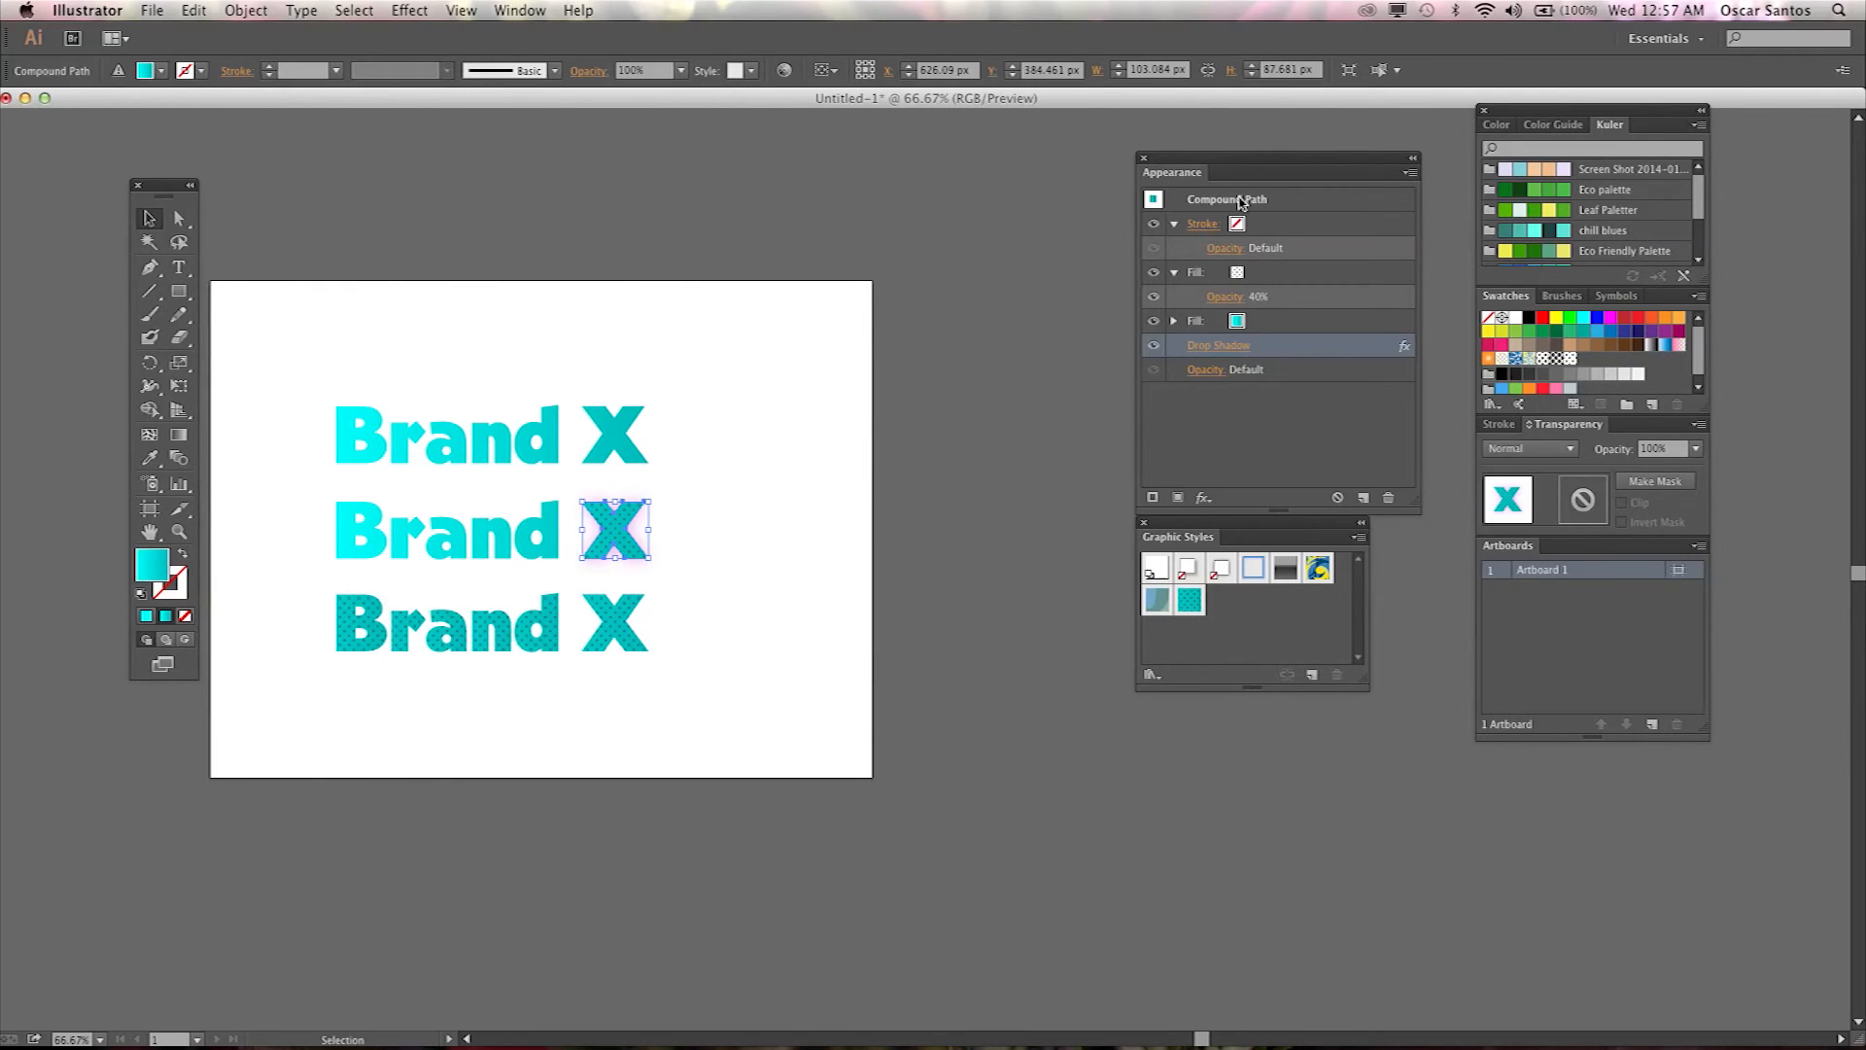
{"action": "left_click", "coordinate": [156, 11]}
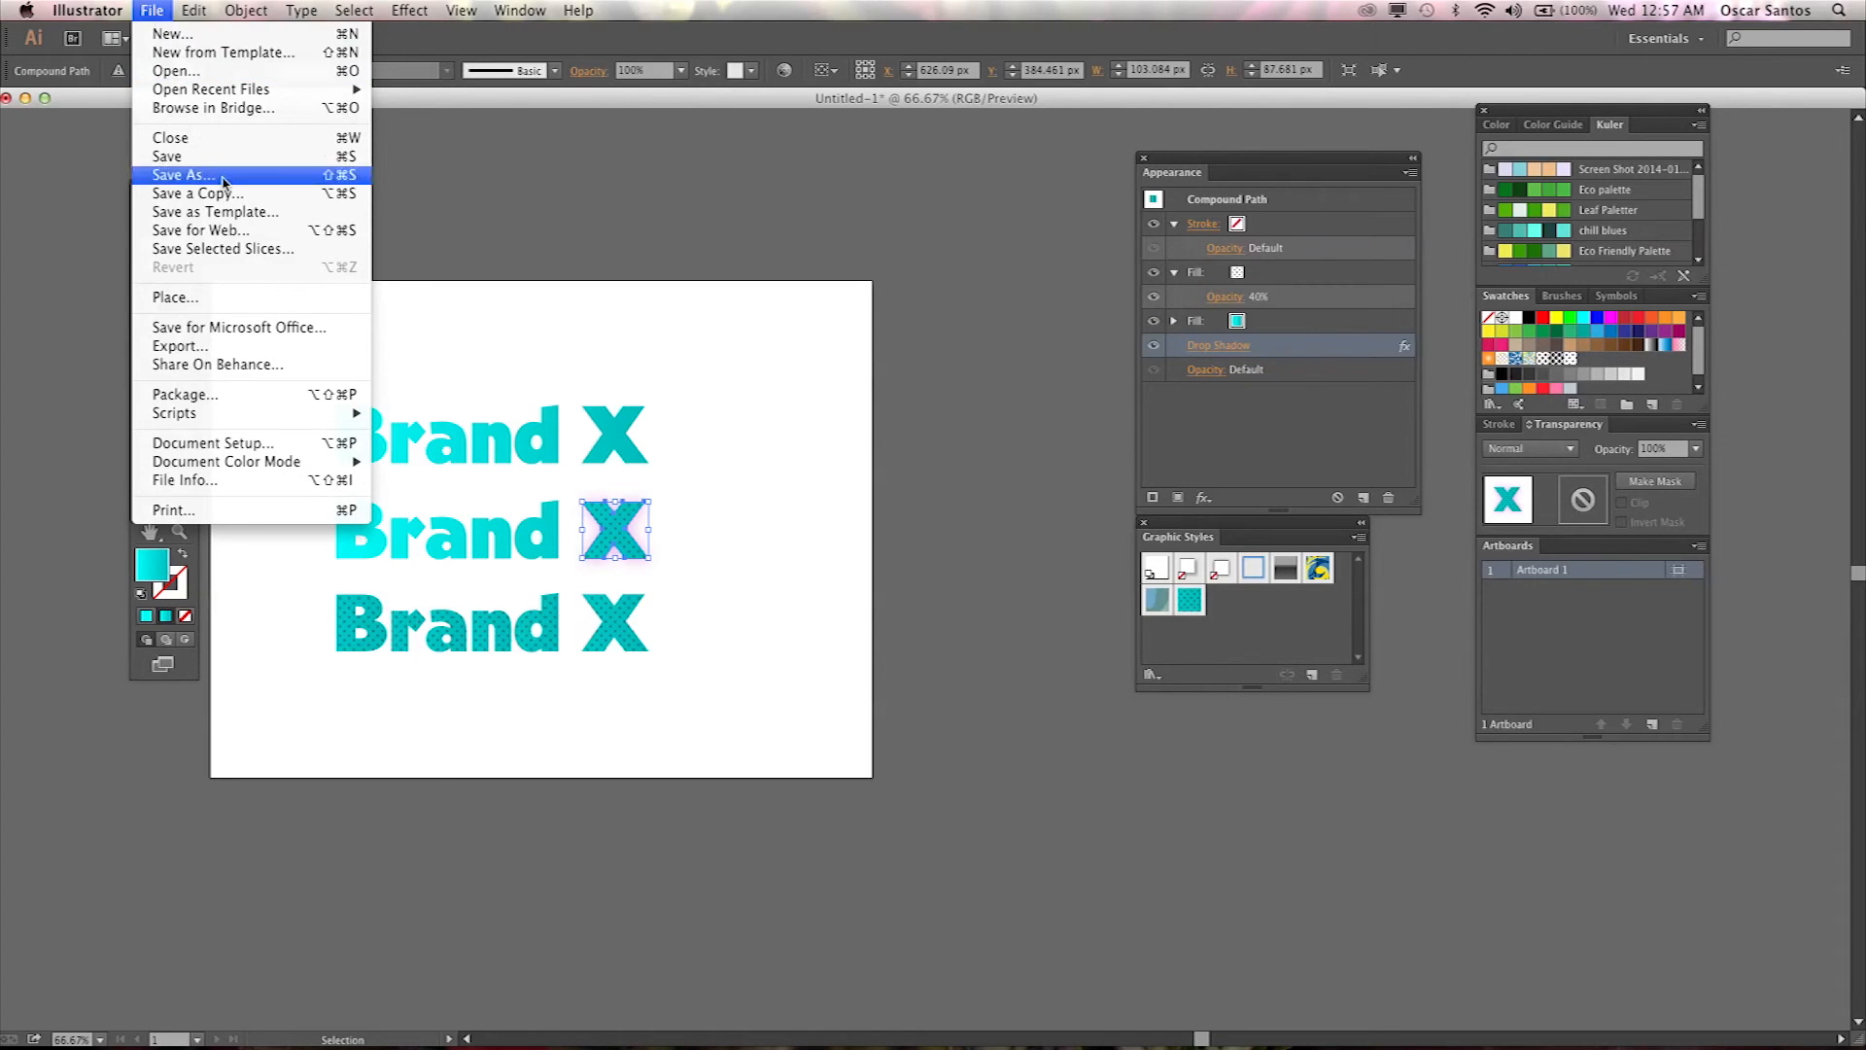
{"action": "left_click", "coordinate": [707, 591]}
{"action": "left_click", "coordinate": [705, 588]}
{"action": "left_click", "coordinate": [153, 11]}
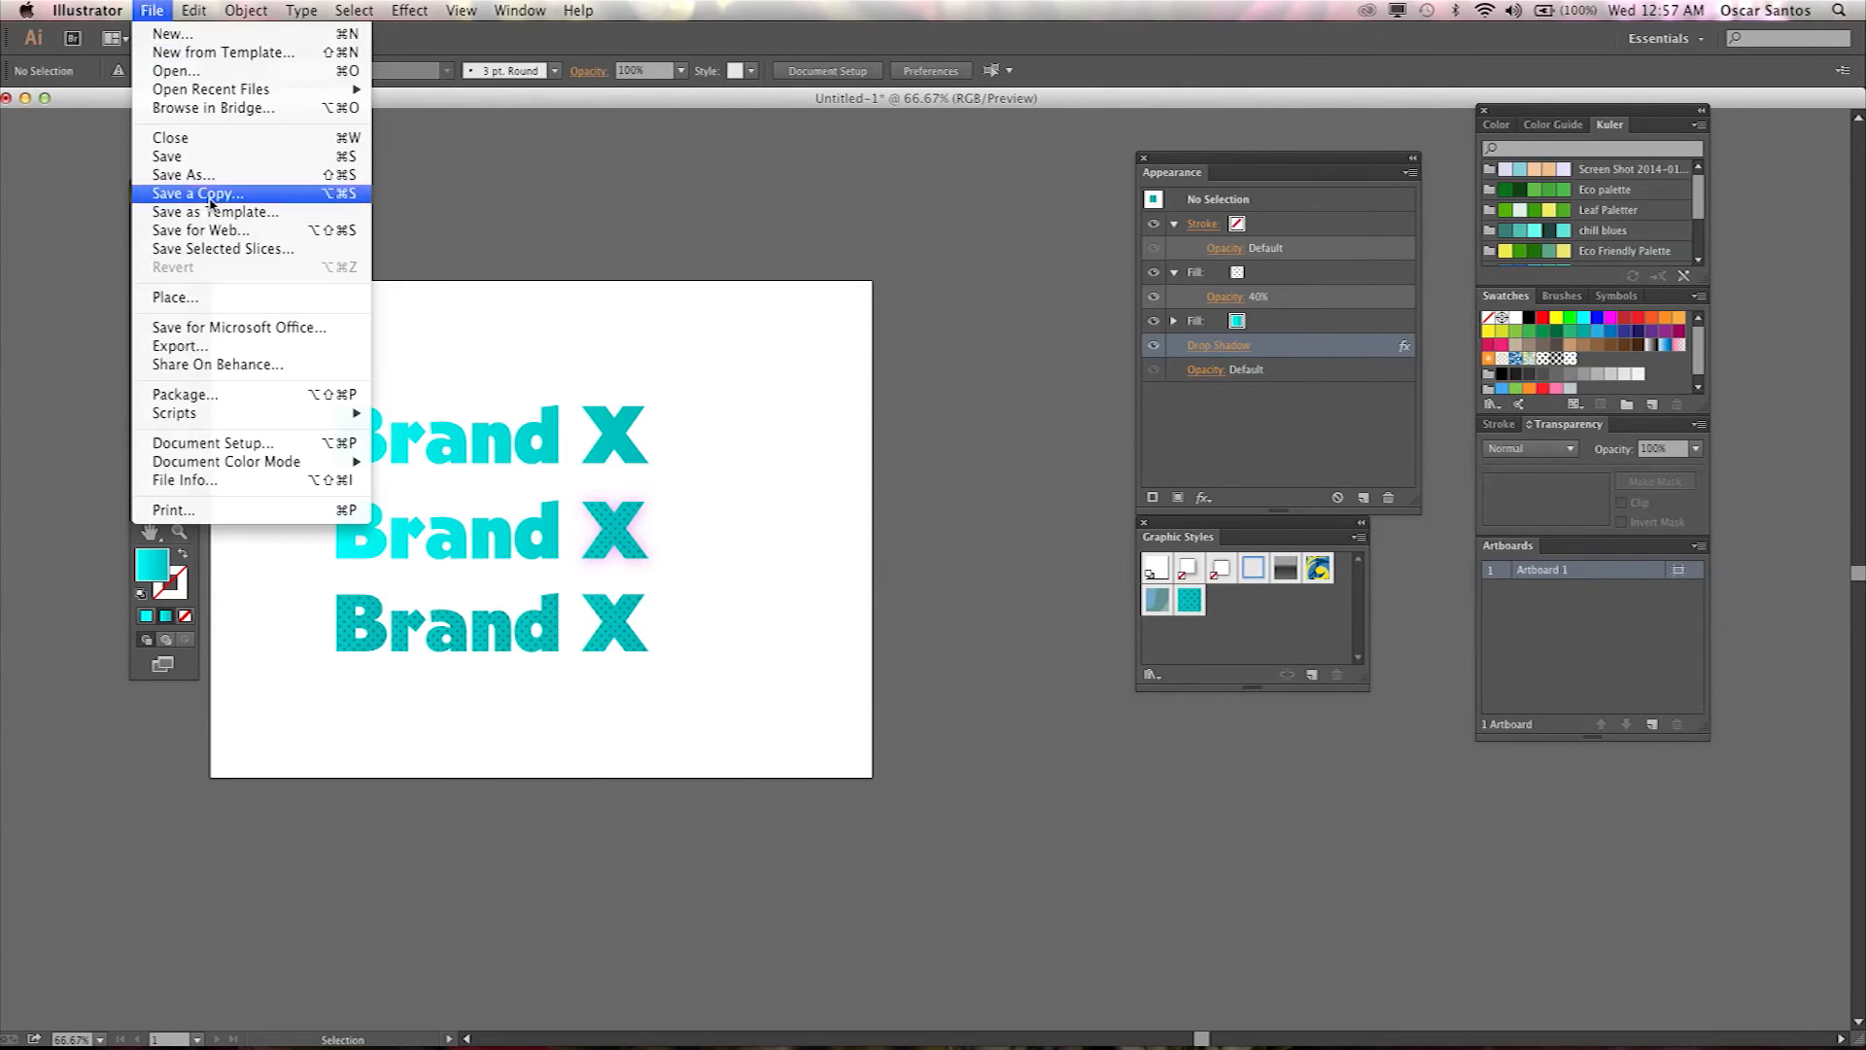
{"action": "left_click", "coordinate": [204, 299]}
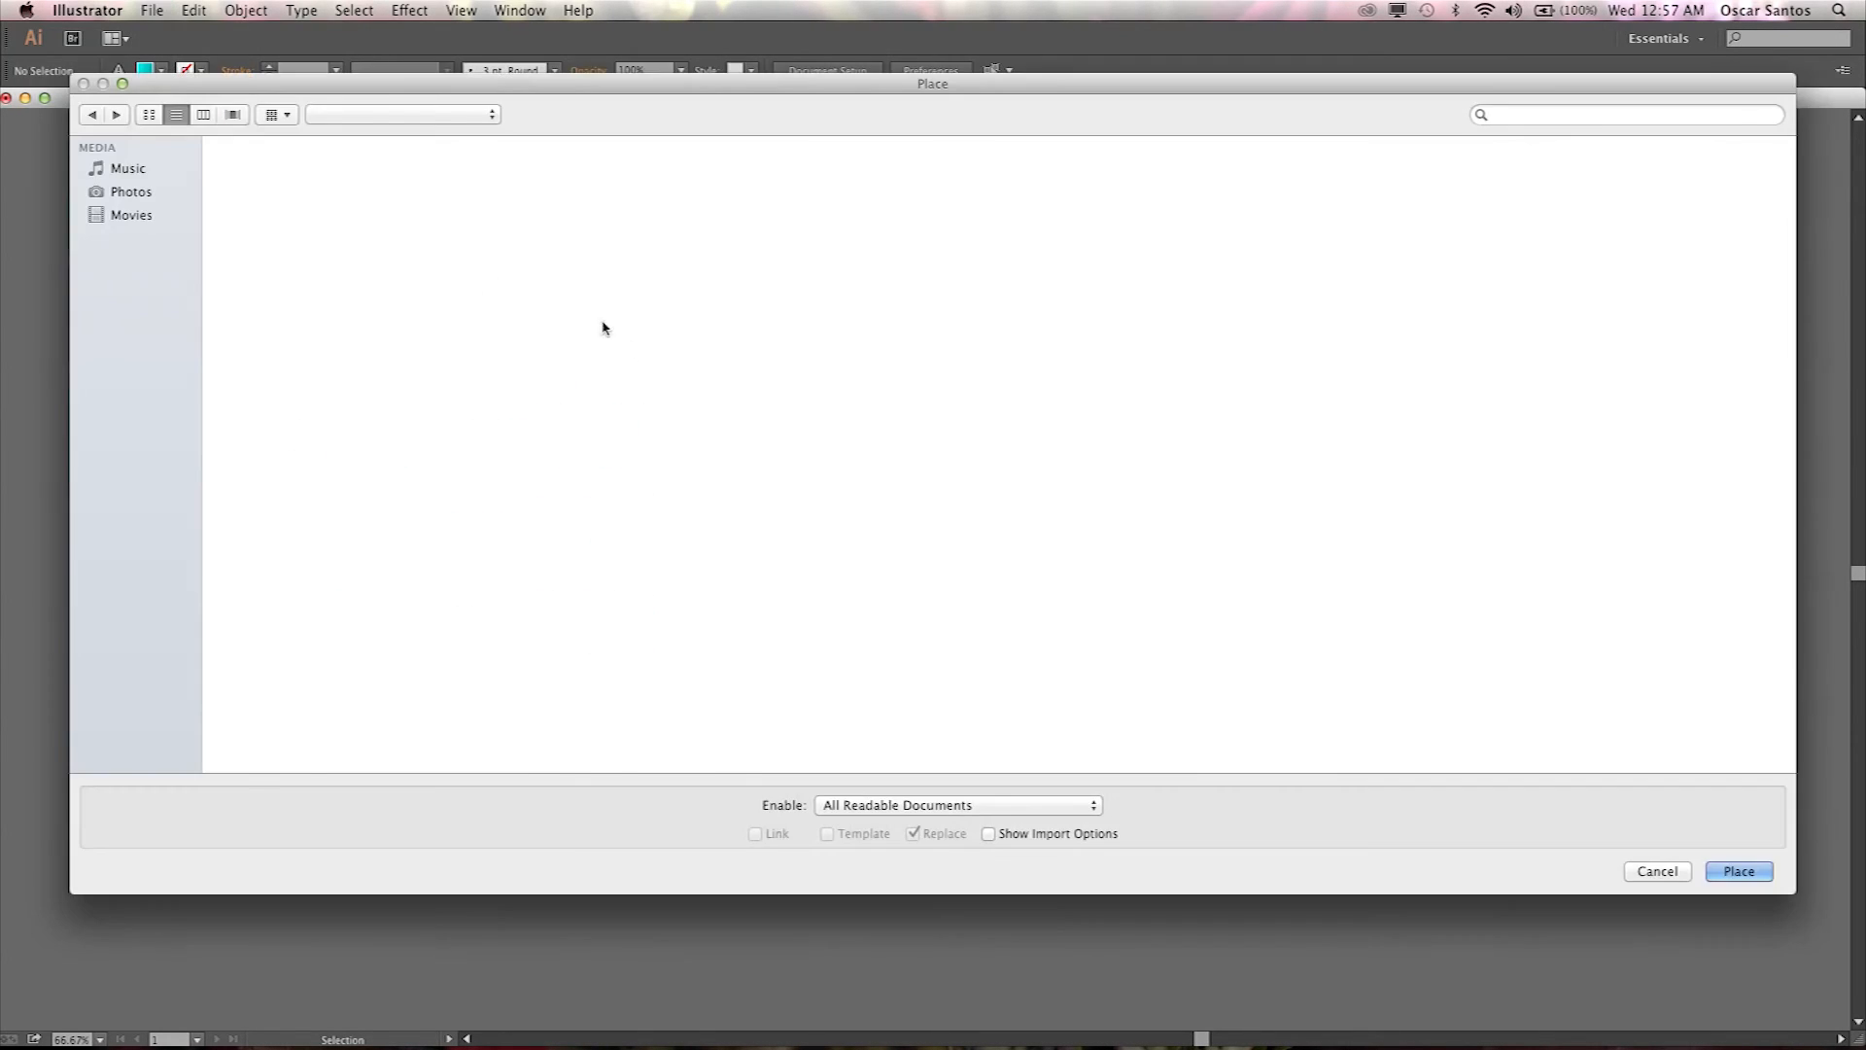
{"action": "left_click", "coordinate": [136, 192]}
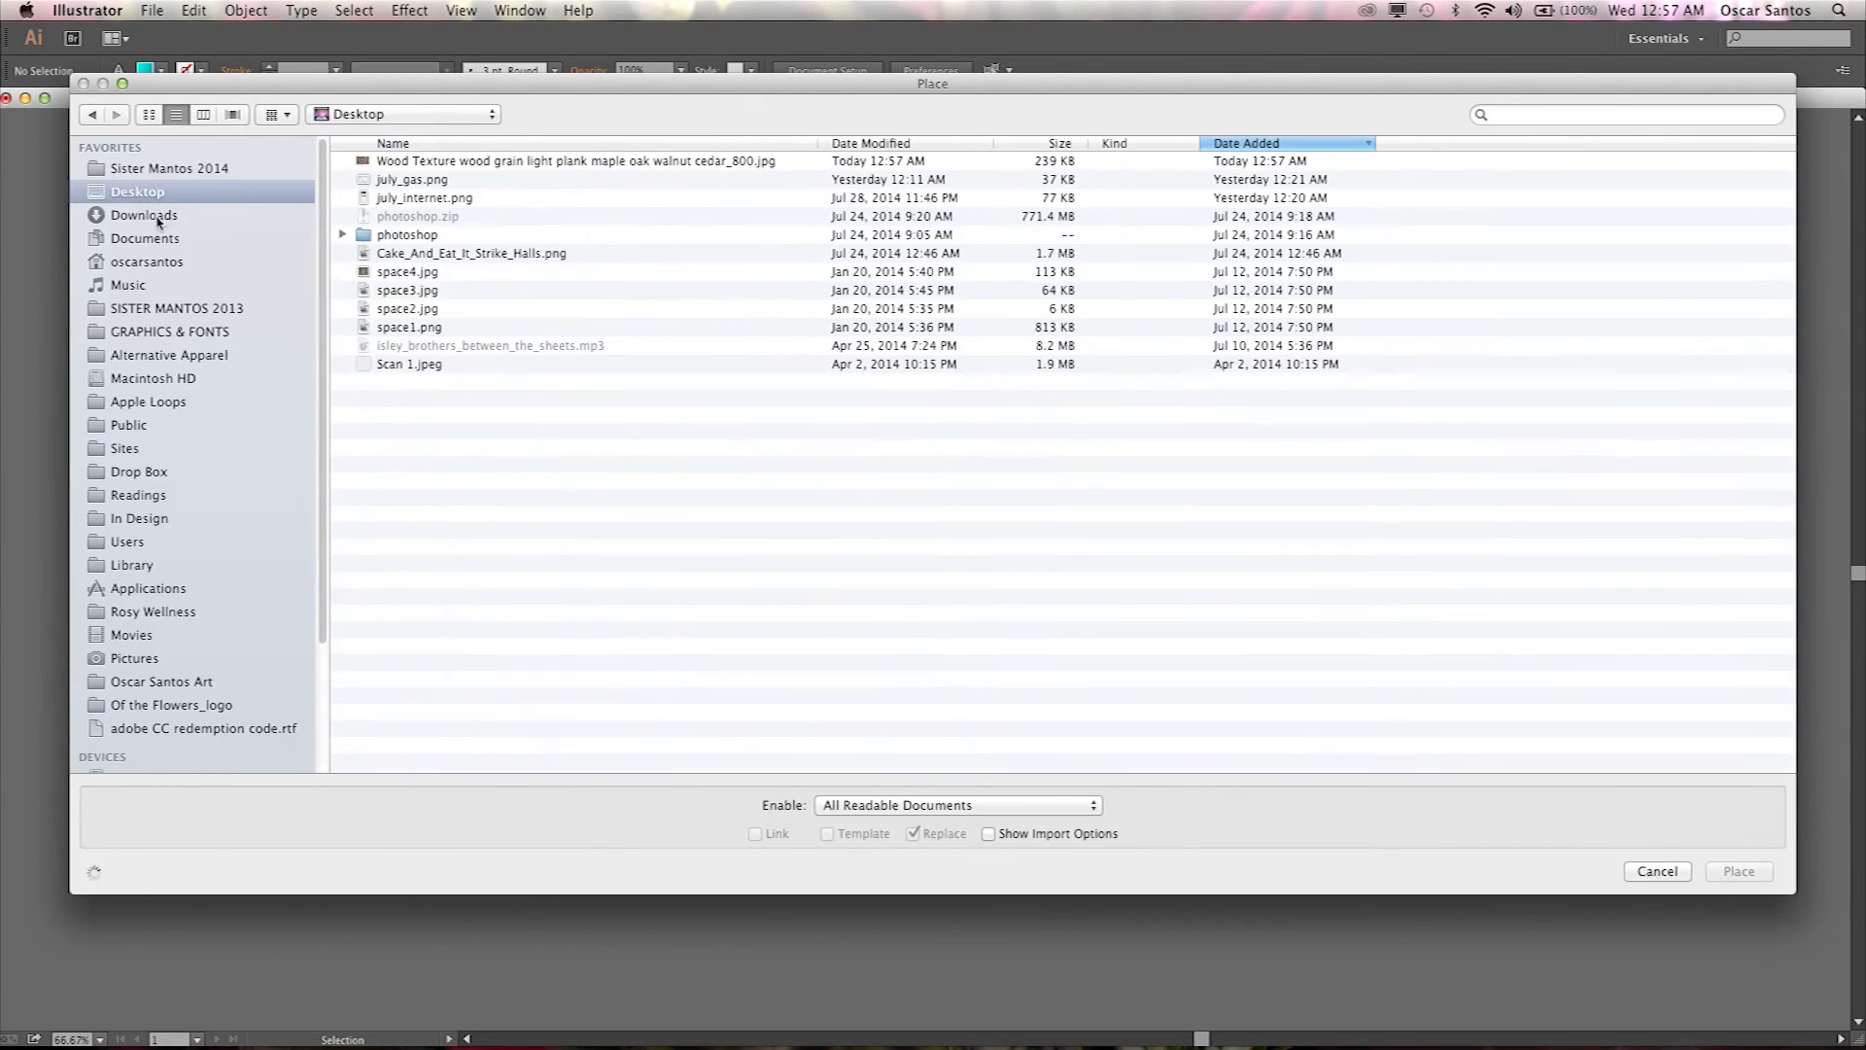
{"action": "left_click", "coordinate": [476, 162]}
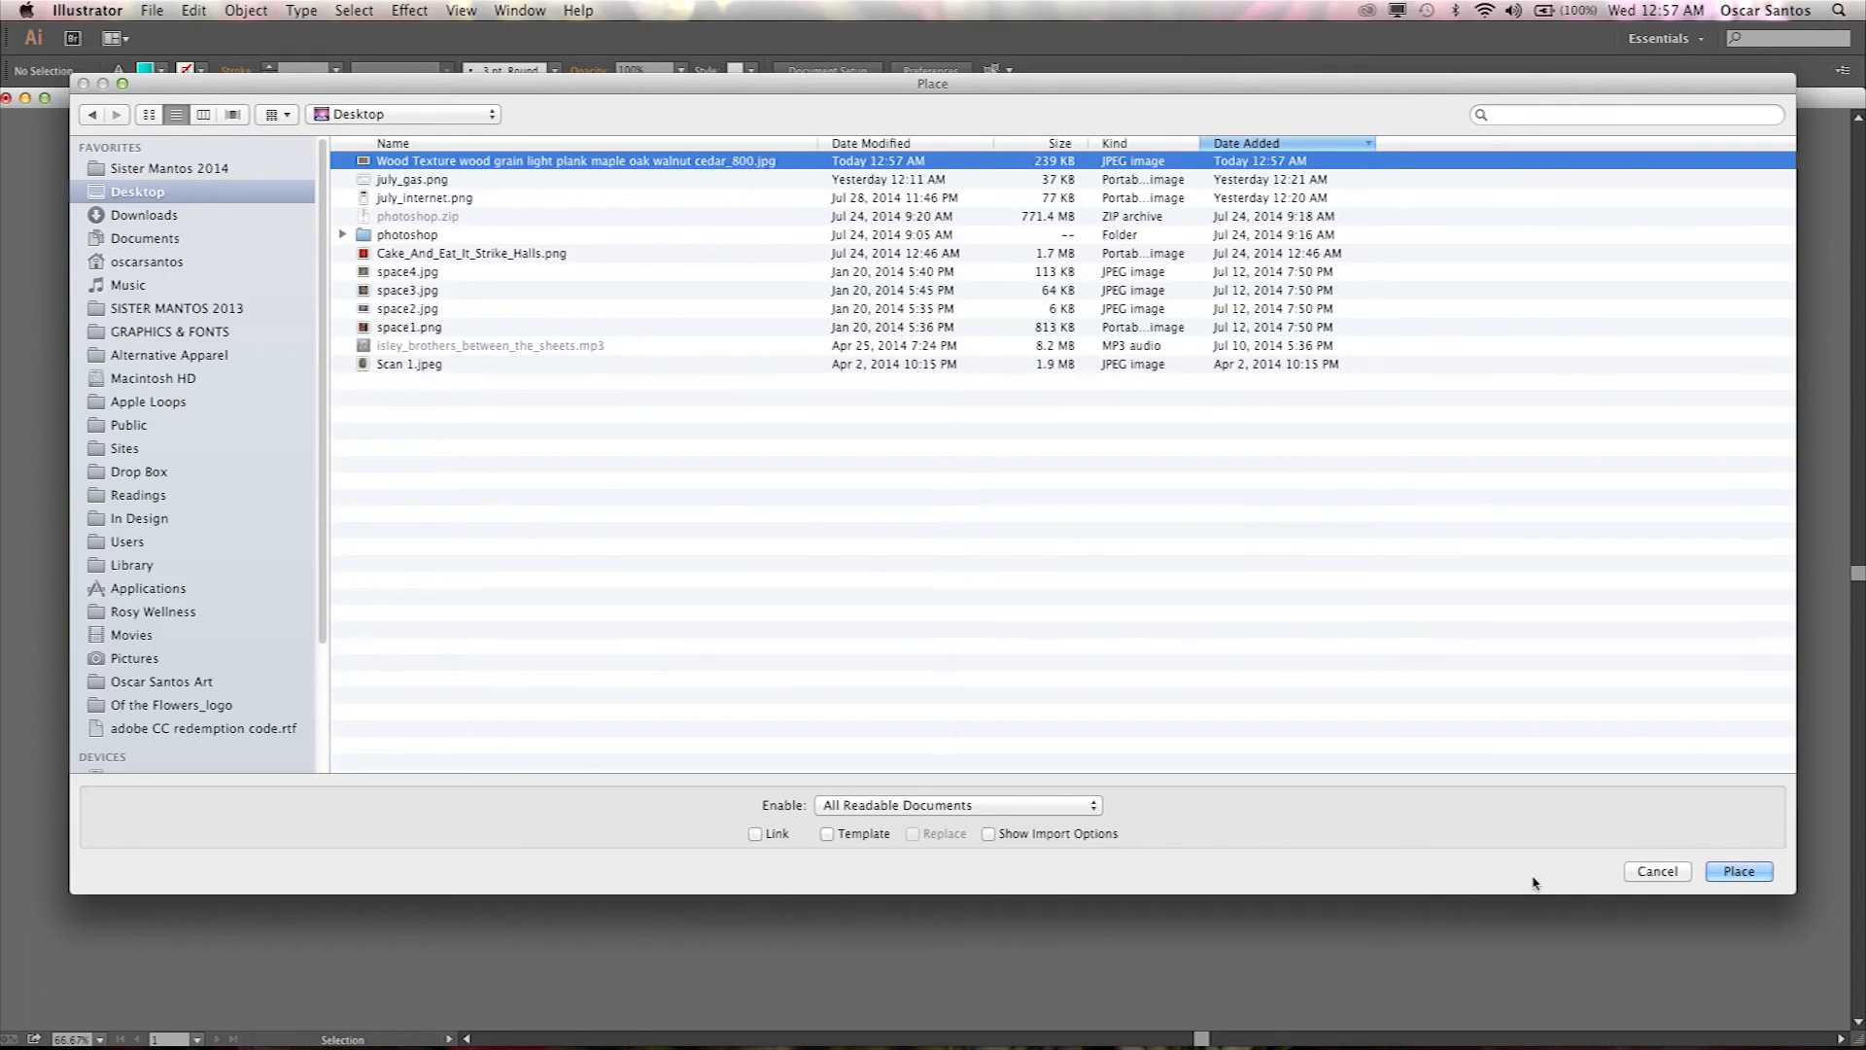
{"action": "left_click", "coordinate": [1740, 872]}
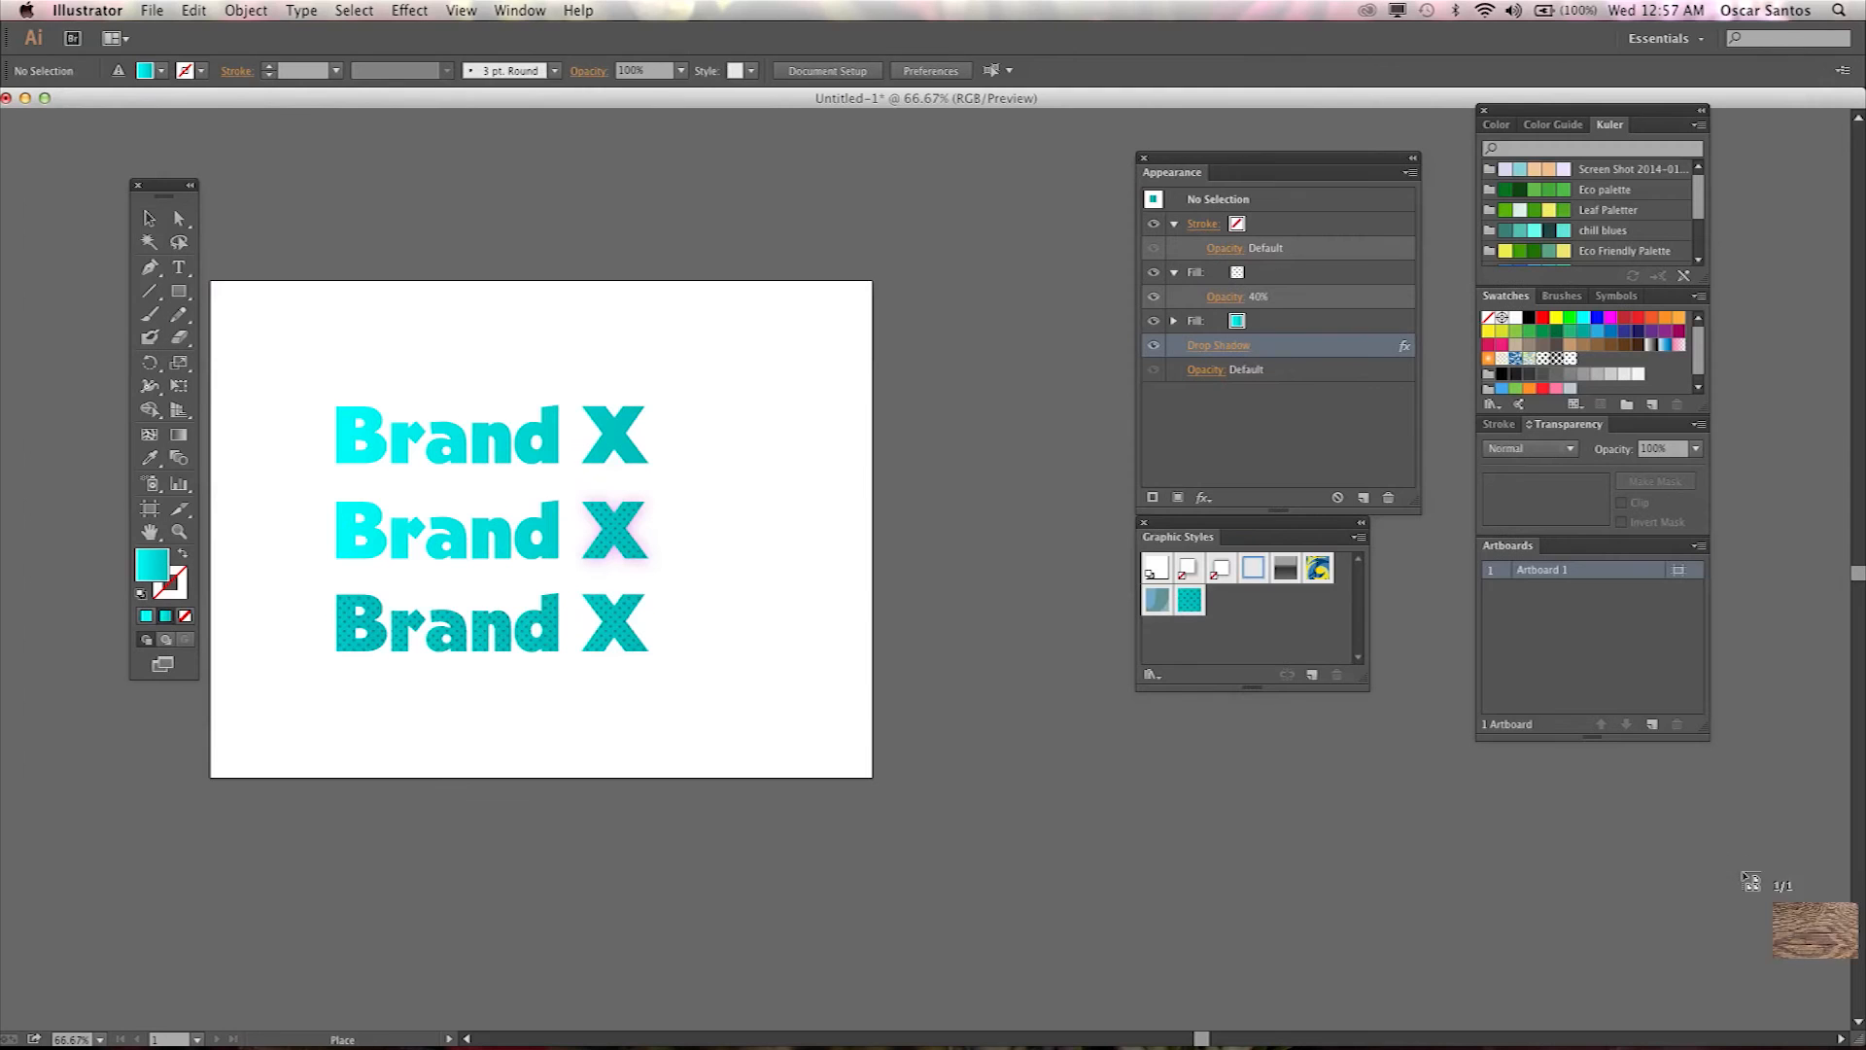
Draw the placed wood image about 606 × 406 px beside the artboard and nudge it into position.
{"action": "left_click", "coordinate": [895, 363]}
{"action": "left_click_drag", "start_coordinate": [895, 363], "coordinate": [1299, 829]}
{"action": "left_click_drag", "start_coordinate": [929, 587], "coordinate": [799, 629]}
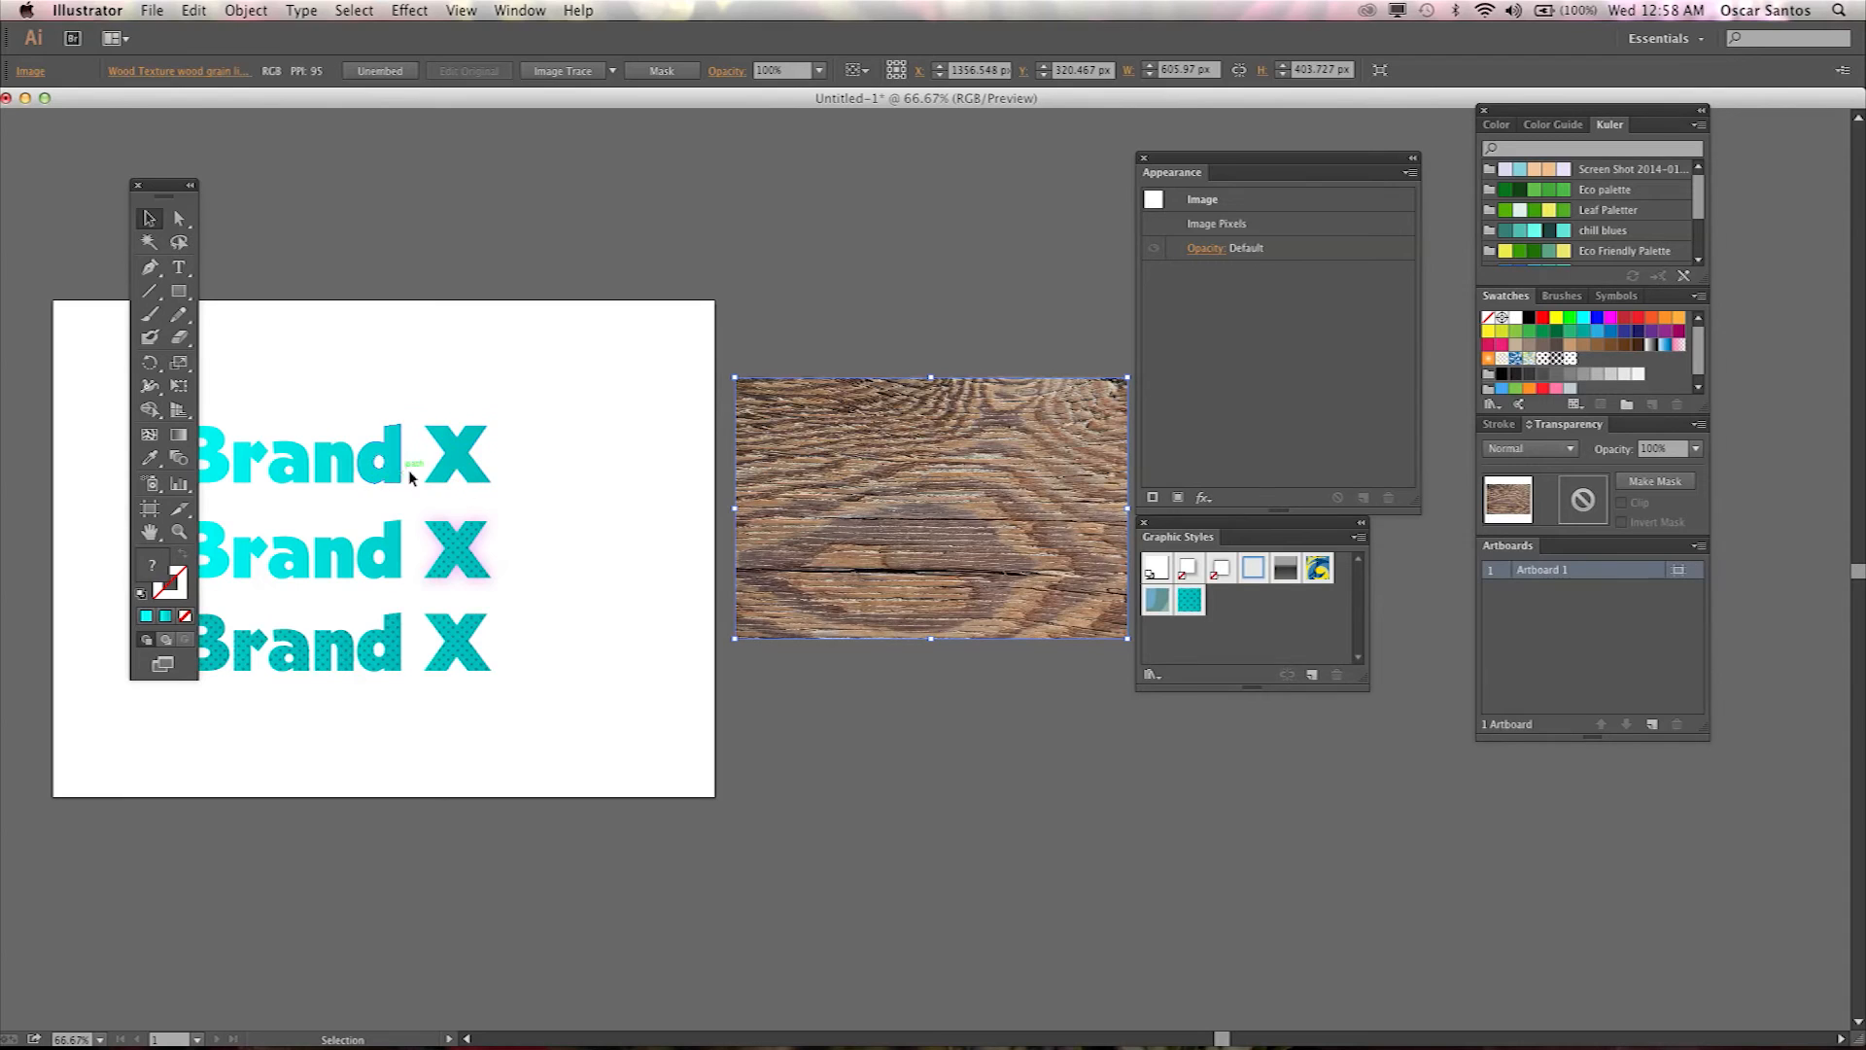
{"action": "left_click_drag", "start_coordinate": [909, 502], "coordinate": [873, 528]}
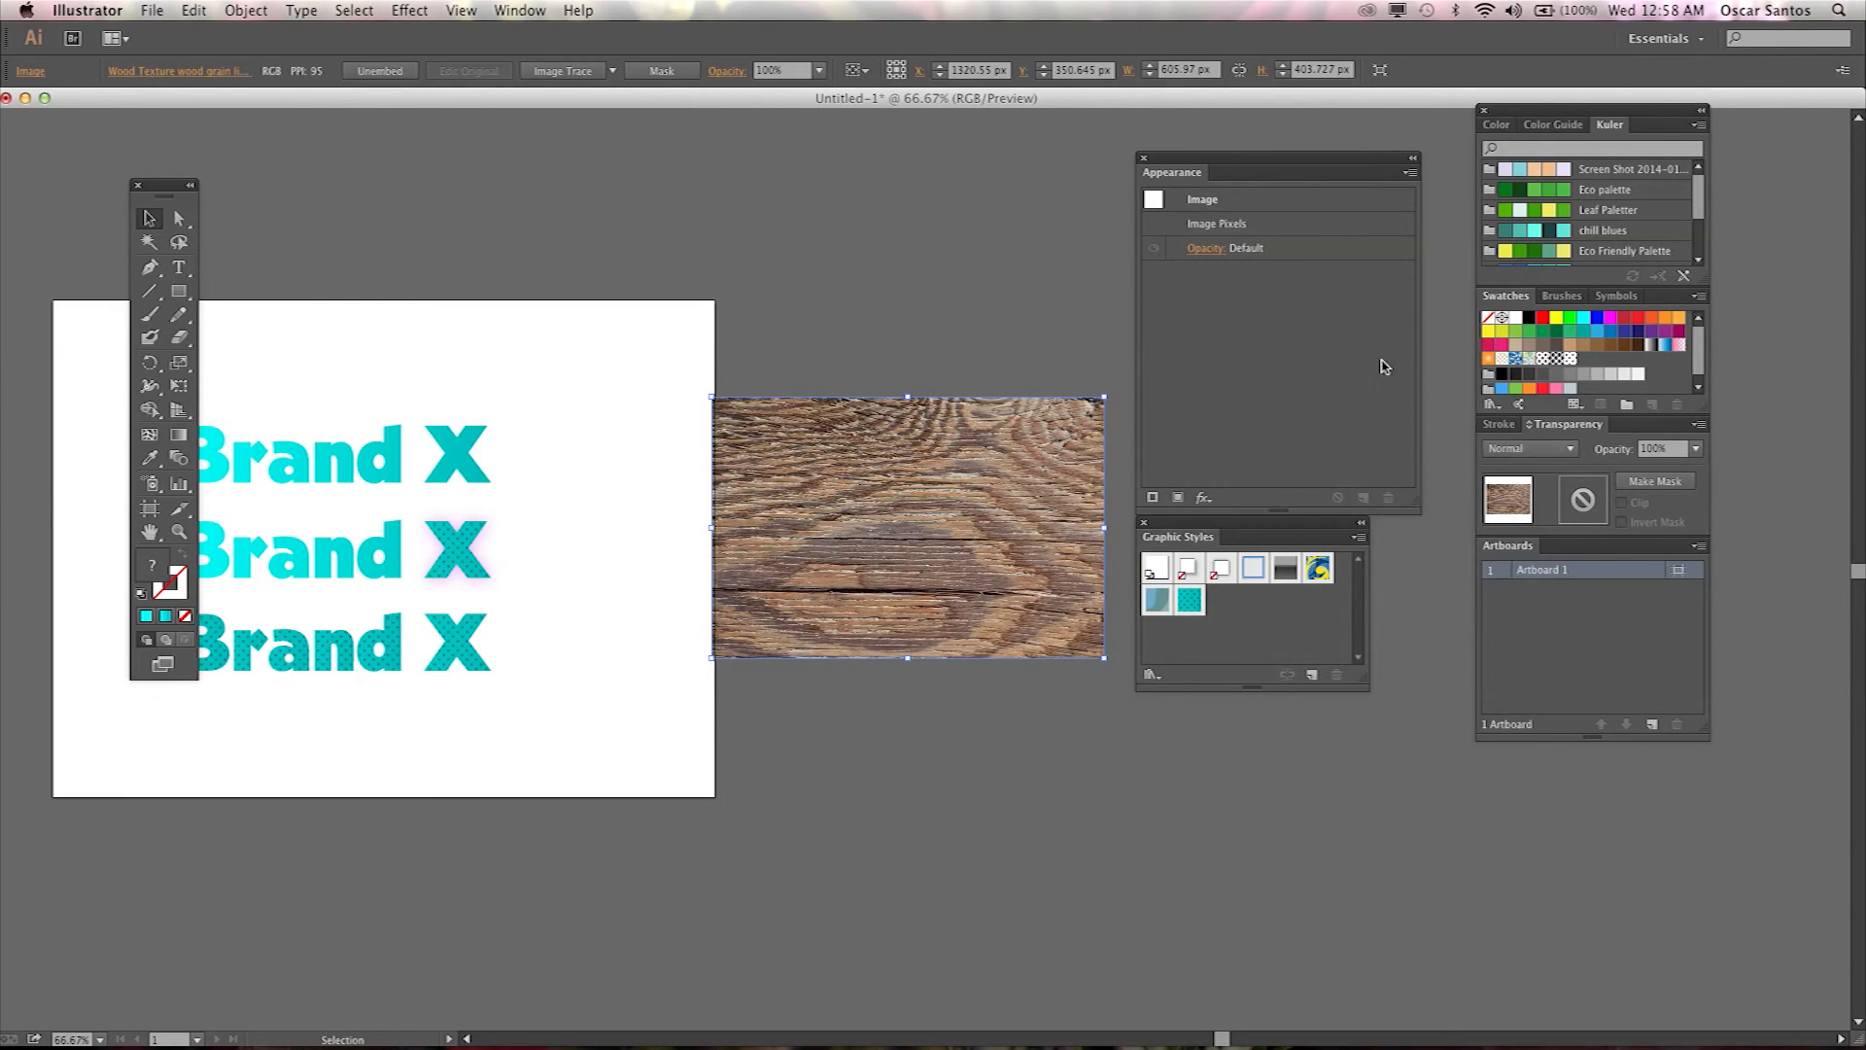
Pull out the Swatches panel, add the wood image to it as a new swatch, and delete the image.
{"action": "mouse_move", "coordinate": [1506, 295]}
{"action": "left_mouse_down"}
{"action": "mouse_move", "coordinate": [658, 375]}
{"action": "mouse_move", "coordinate": [660, 273]}
{"action": "mouse_move", "coordinate": [788, 254]}
{"action": "left_mouse_up"}
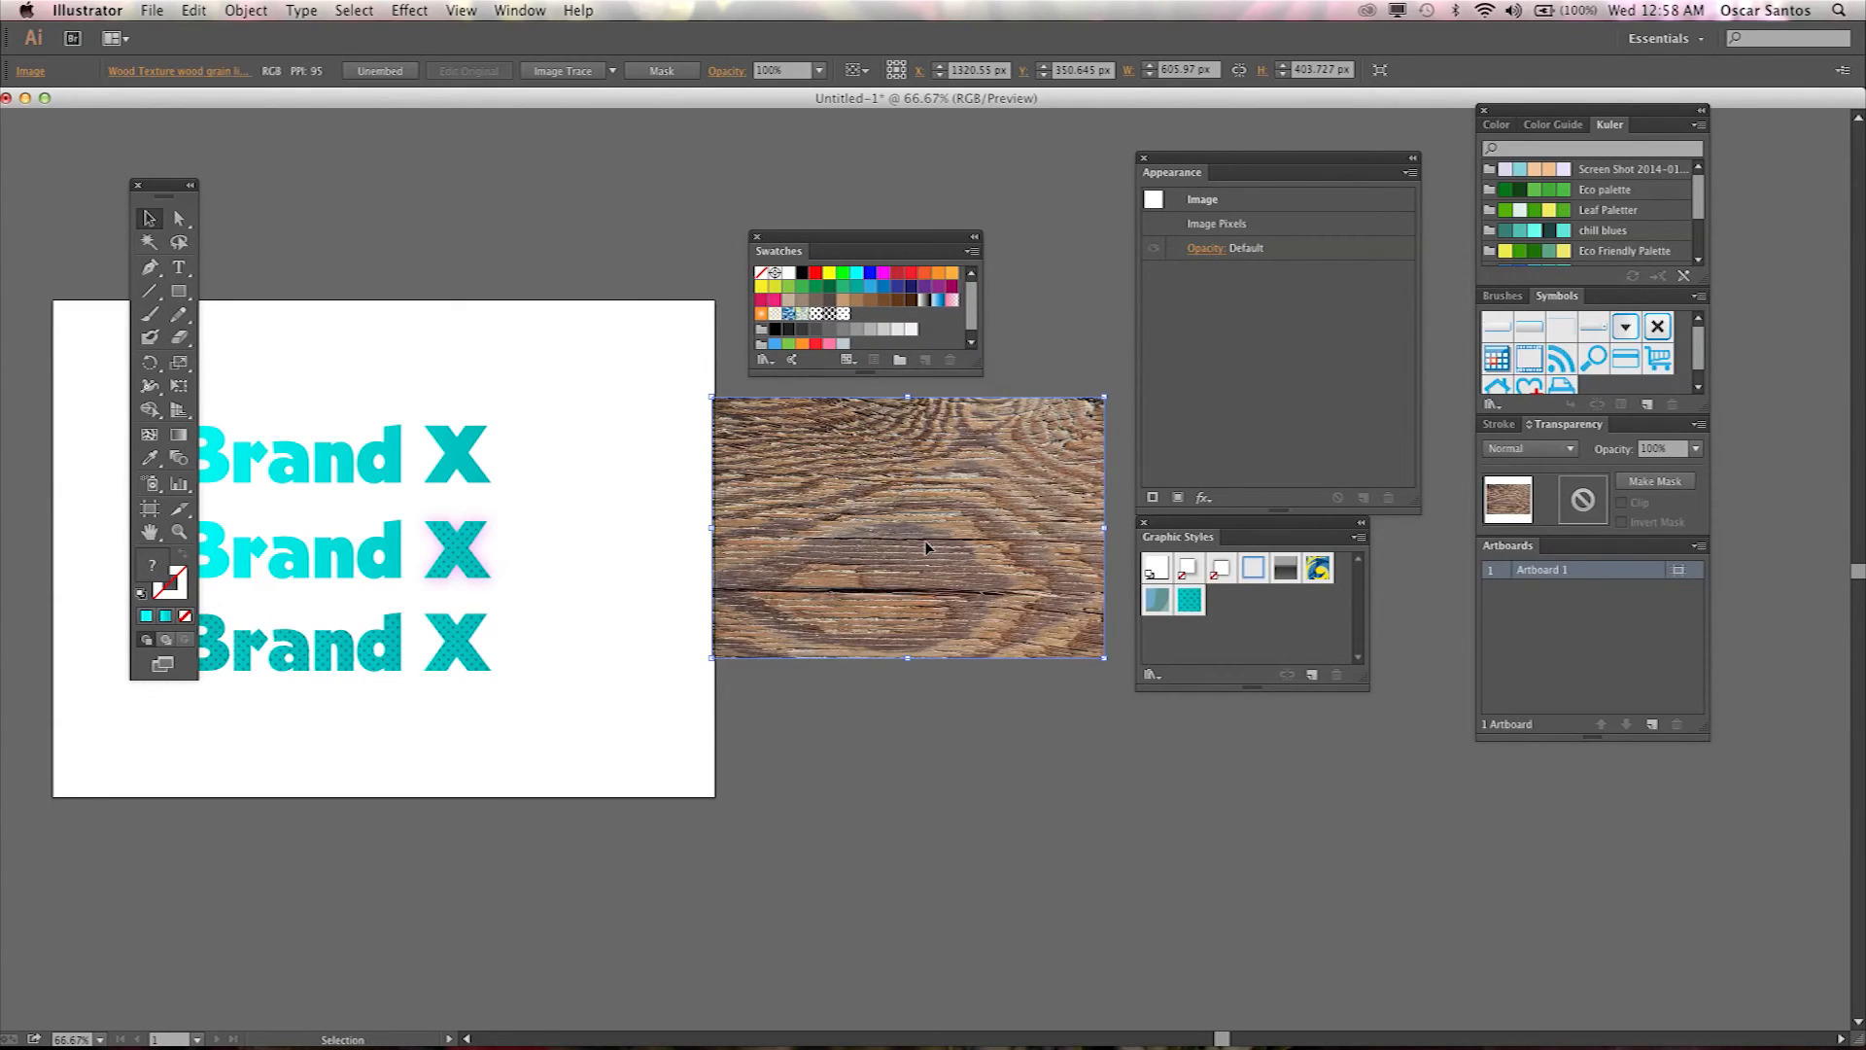
{"action": "left_click_drag", "start_coordinate": [908, 476], "coordinate": [857, 309]}
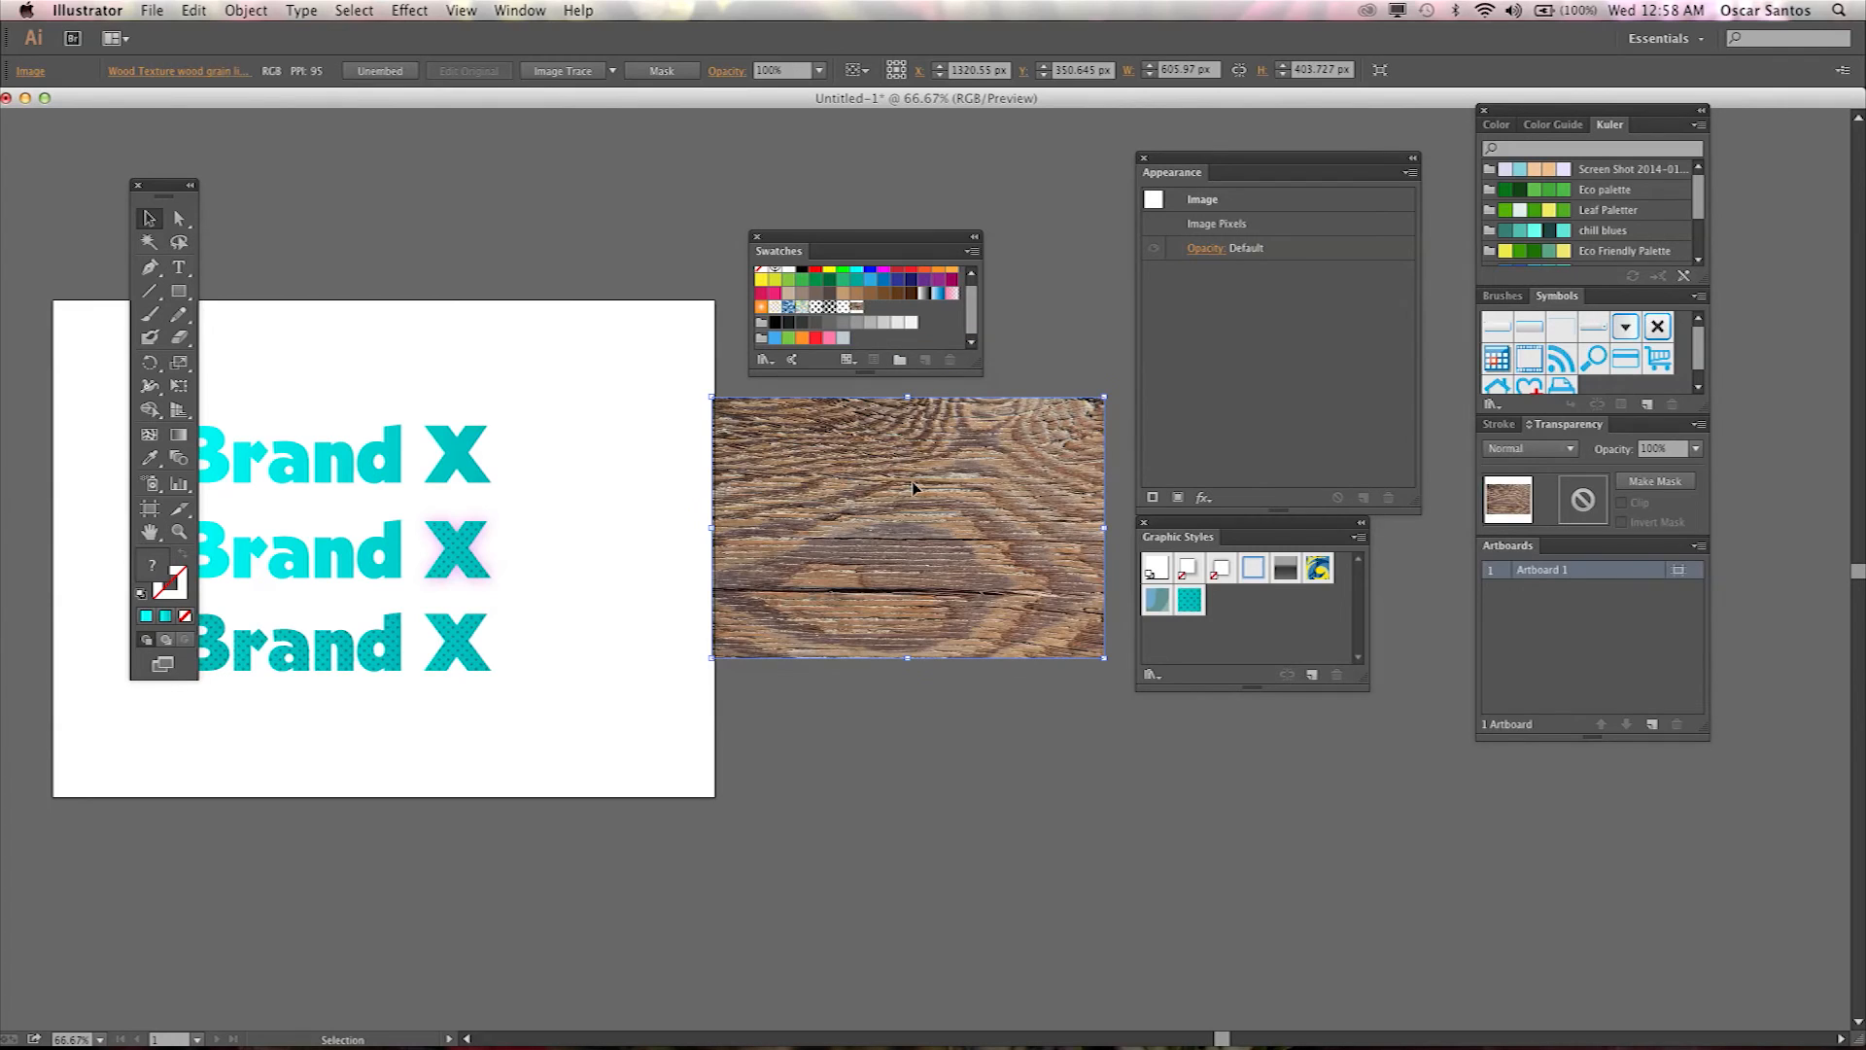
{"action": "left_click_drag", "start_coordinate": [912, 496], "coordinate": [861, 316]}
{"action": "key", "text": "Delete"}
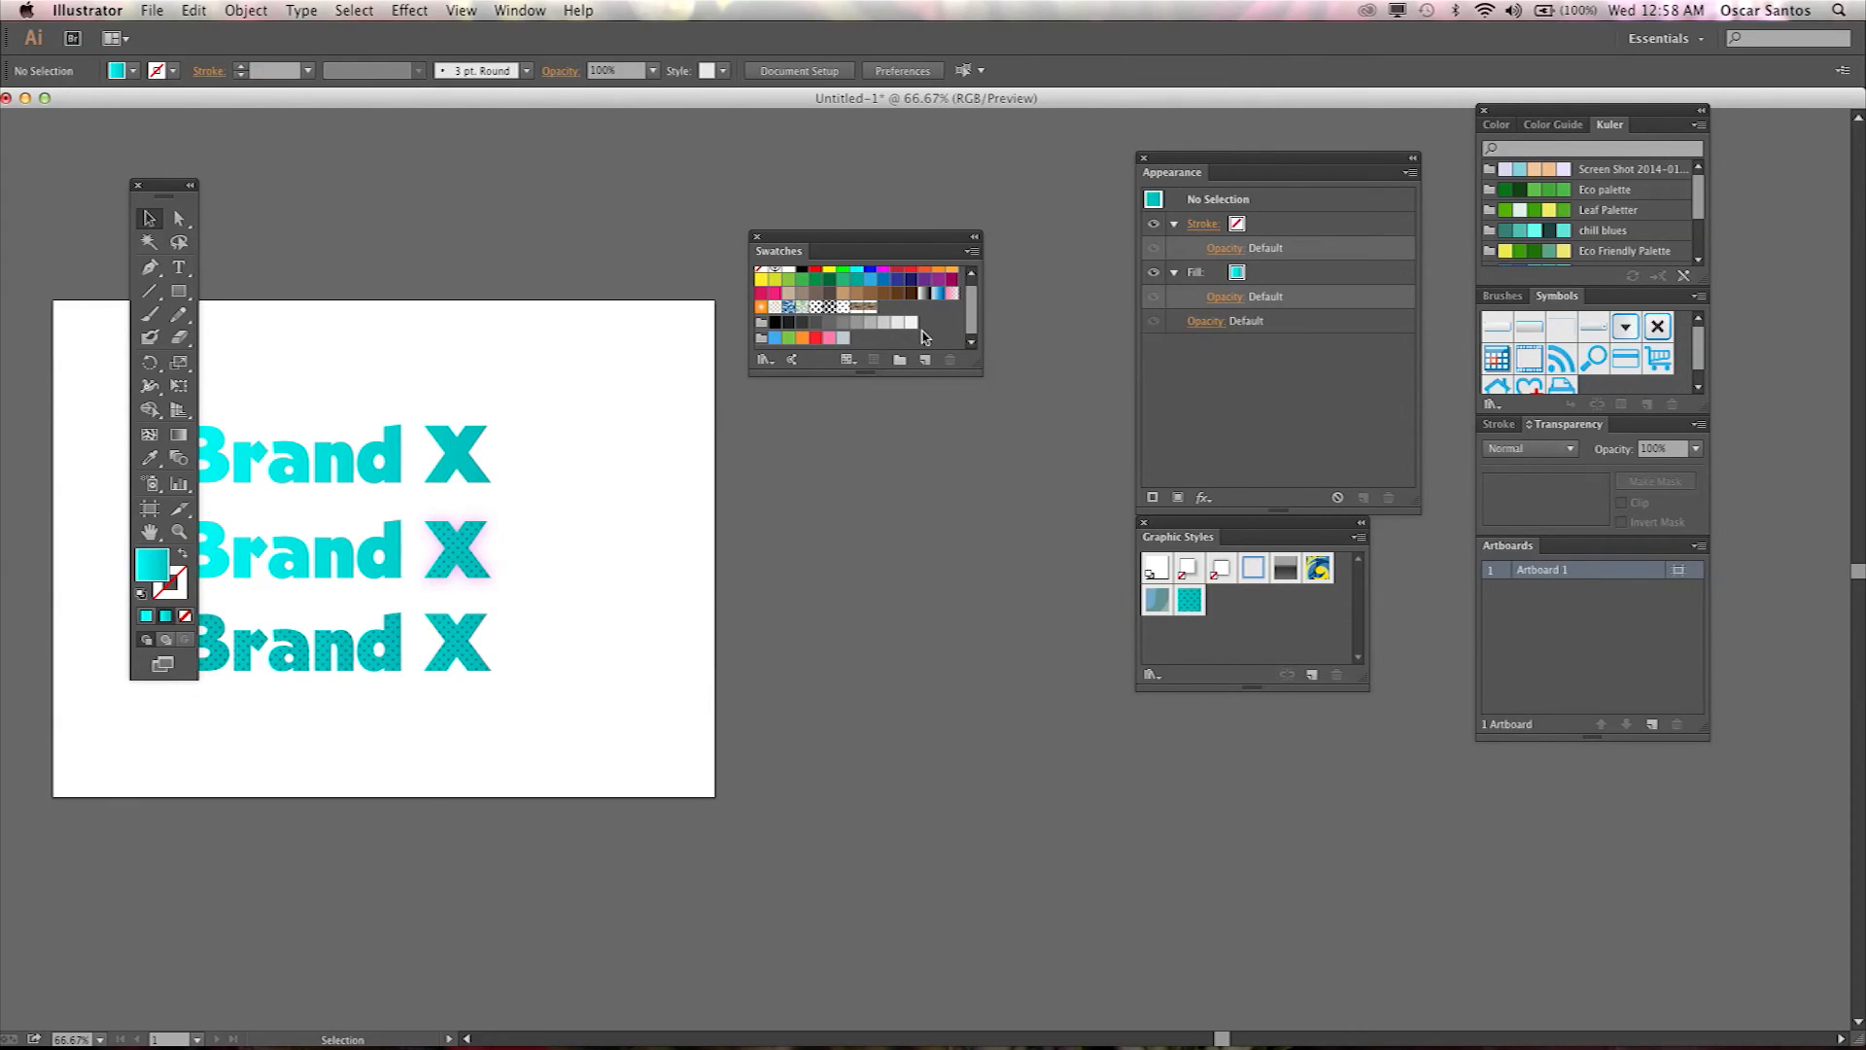
Fill the top Brand X wordmark with the new wood grain swatch.
{"action": "key", "text": "super+equal"}
{"action": "key", "text": "super+equal"}
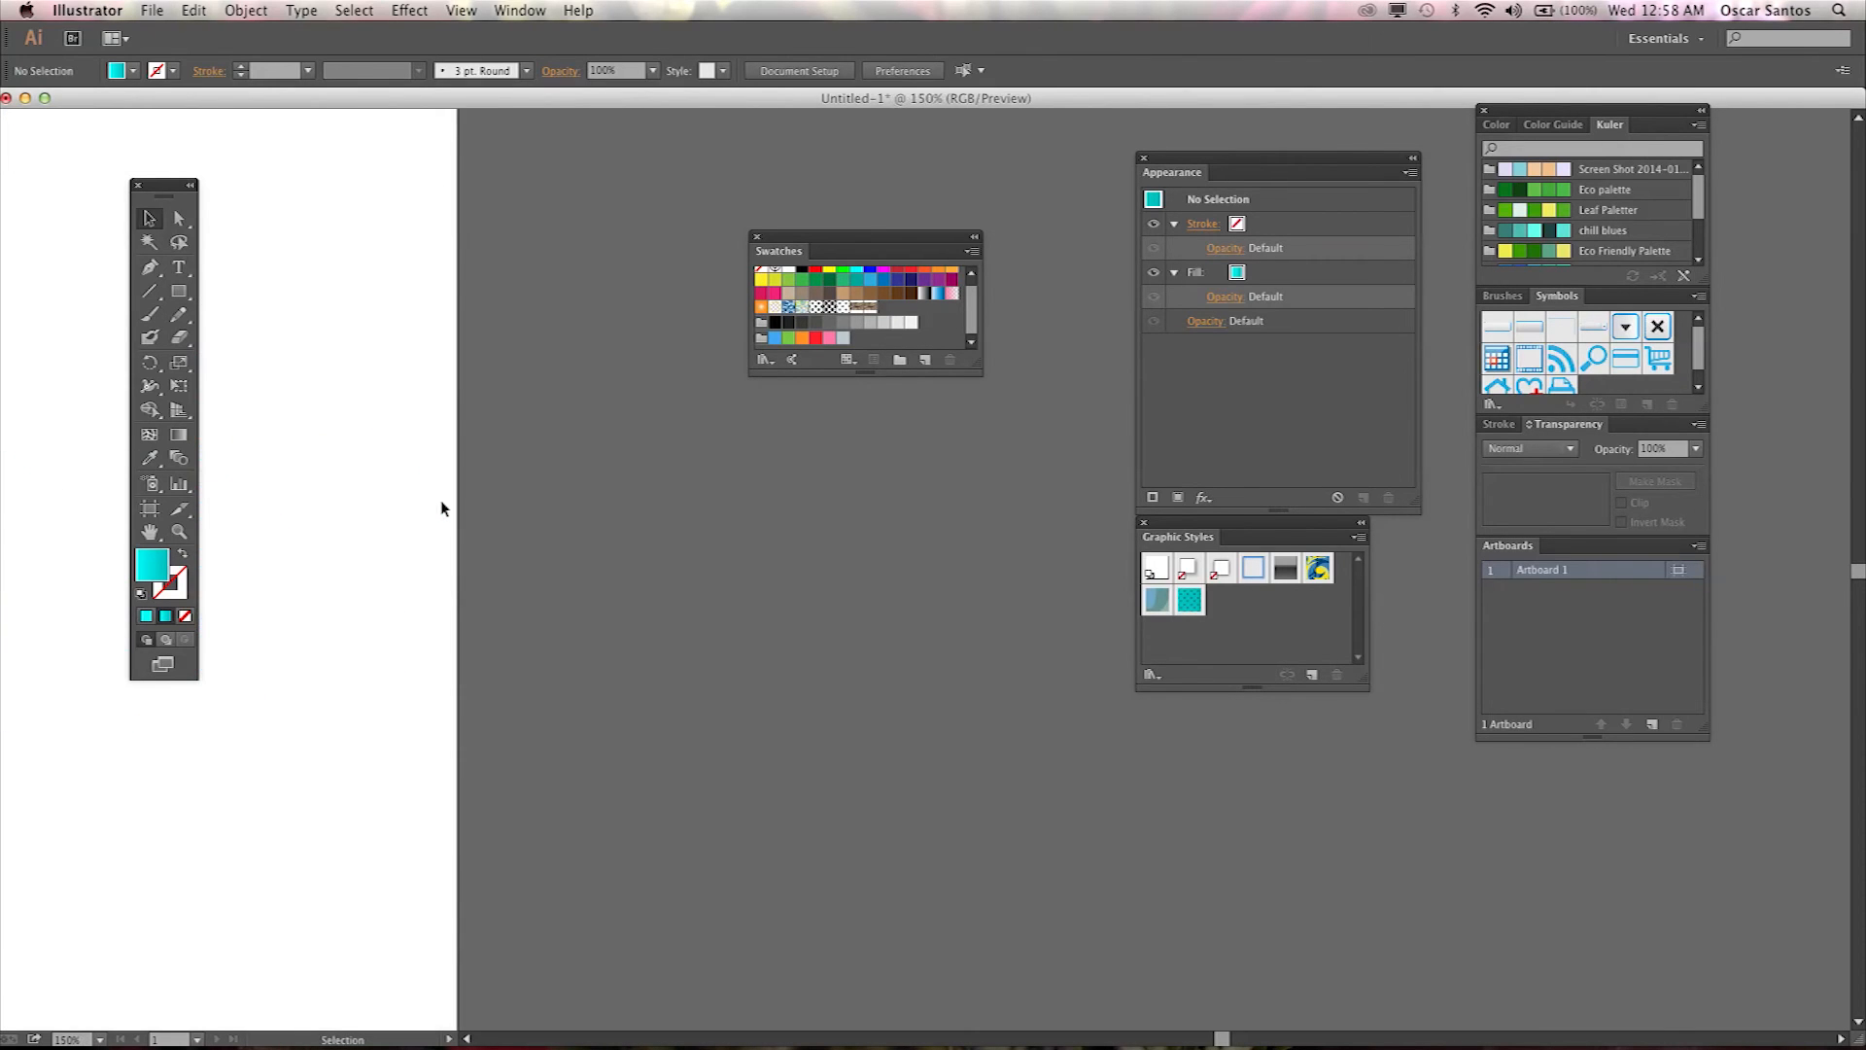
{"action": "left_click_drag", "start_coordinate": [370, 524], "coordinate": [646, 595]}
{"action": "left_click_drag", "start_coordinate": [418, 544], "coordinate": [739, 603]}
{"action": "left_click_drag", "start_coordinate": [486, 556], "coordinate": [661, 599]}
{"action": "left_click_drag", "start_coordinate": [576, 571], "coordinate": [850, 541]}
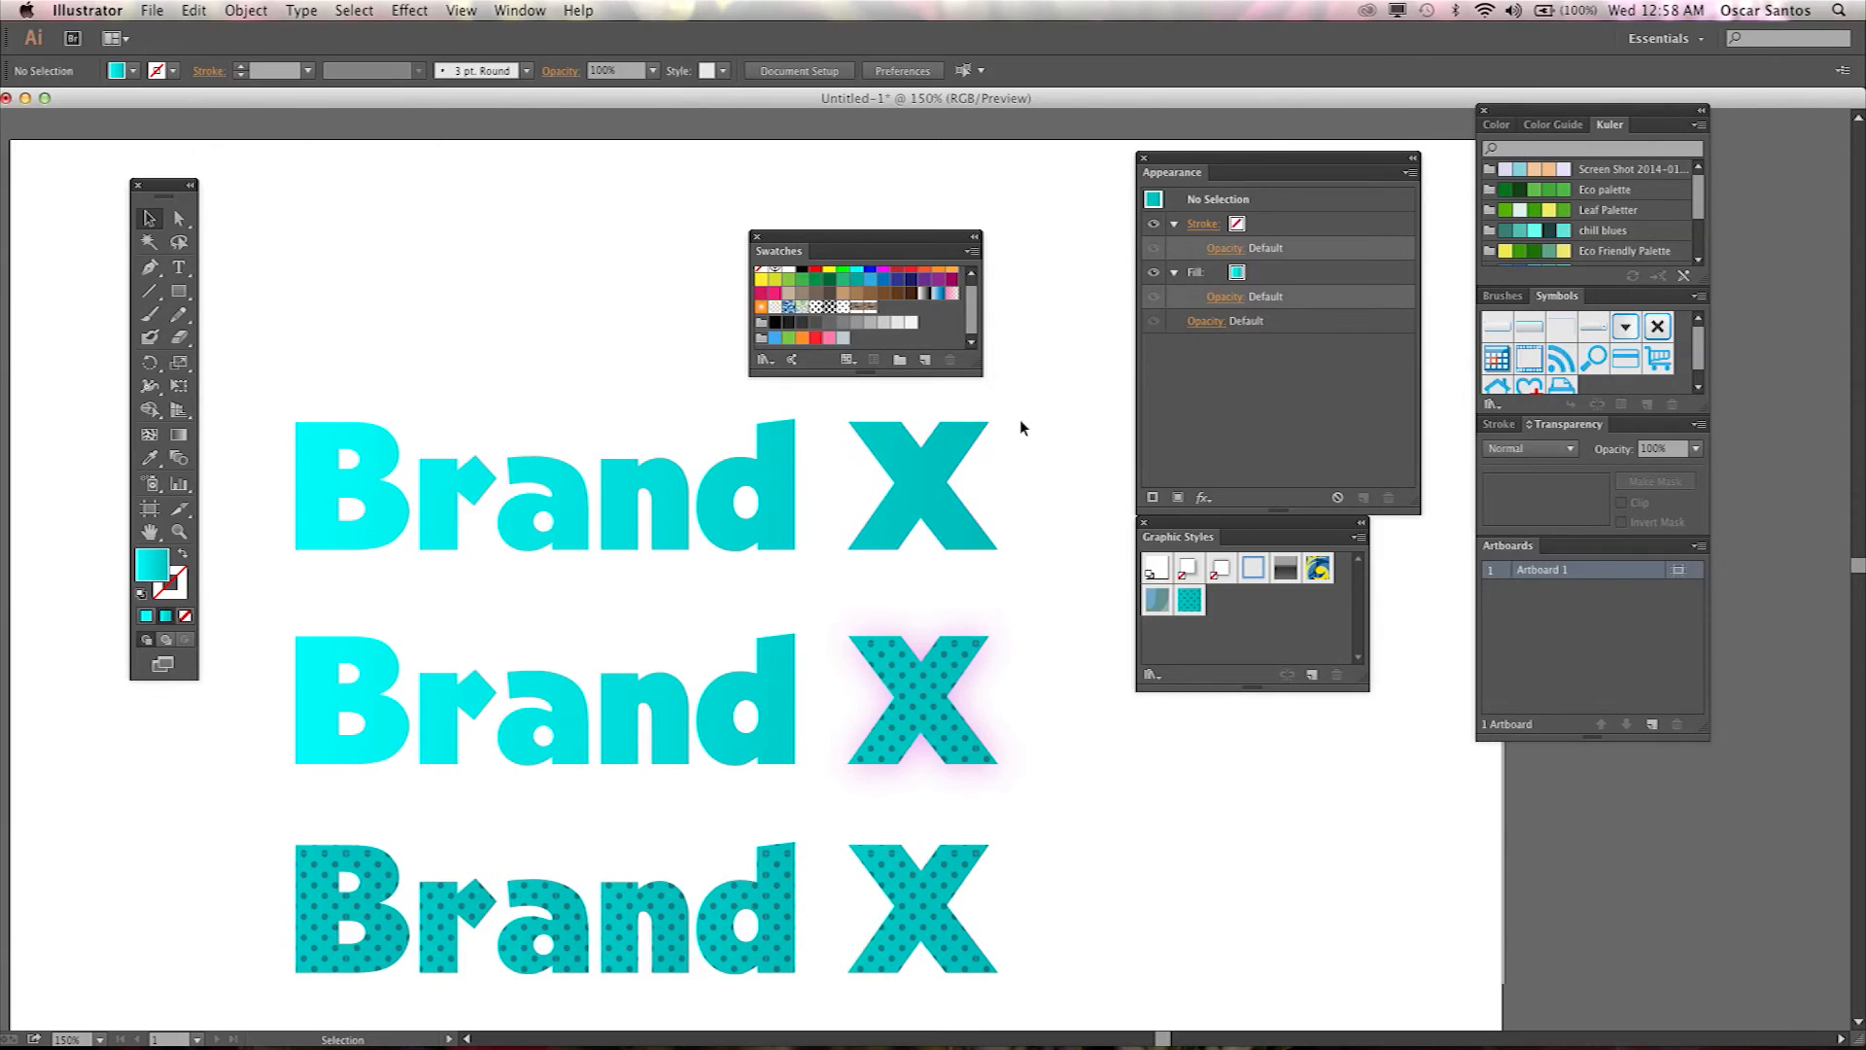
{"action": "left_click_drag", "start_coordinate": [1023, 422], "coordinate": [276, 536]}
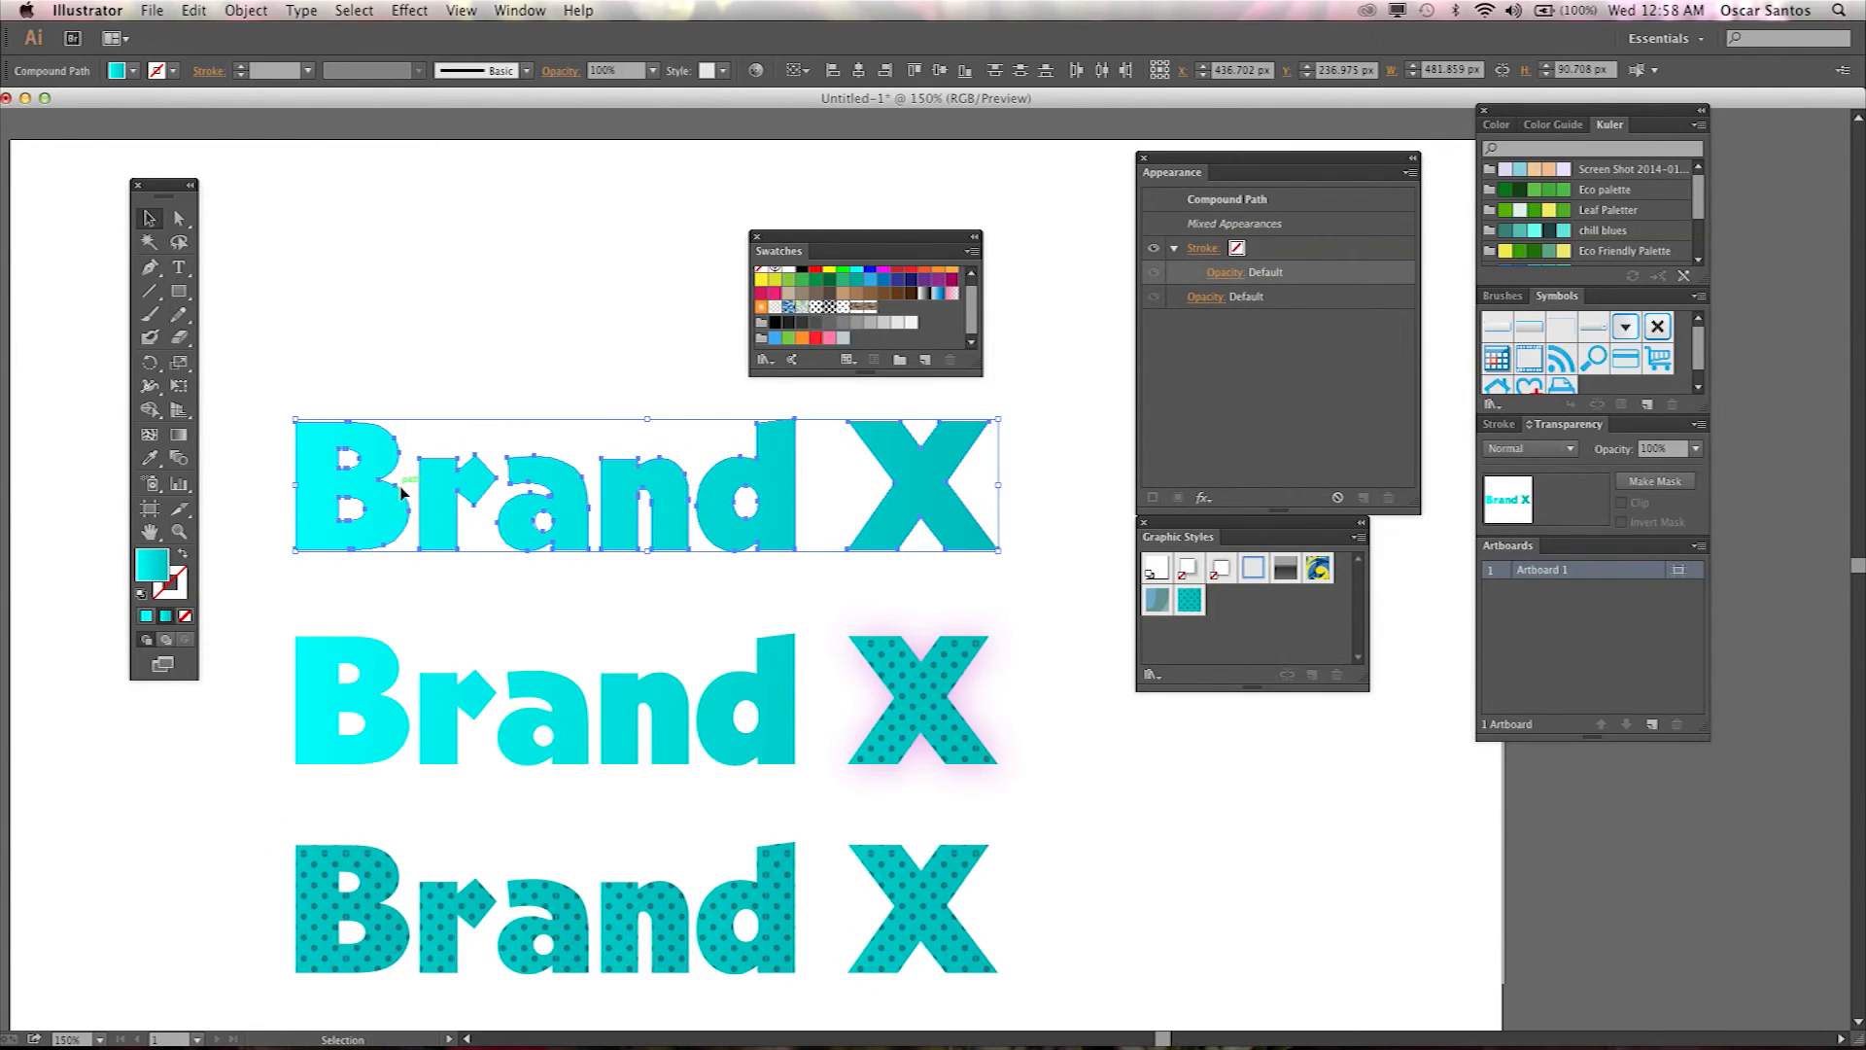
{"action": "left_click", "coordinate": [860, 310]}
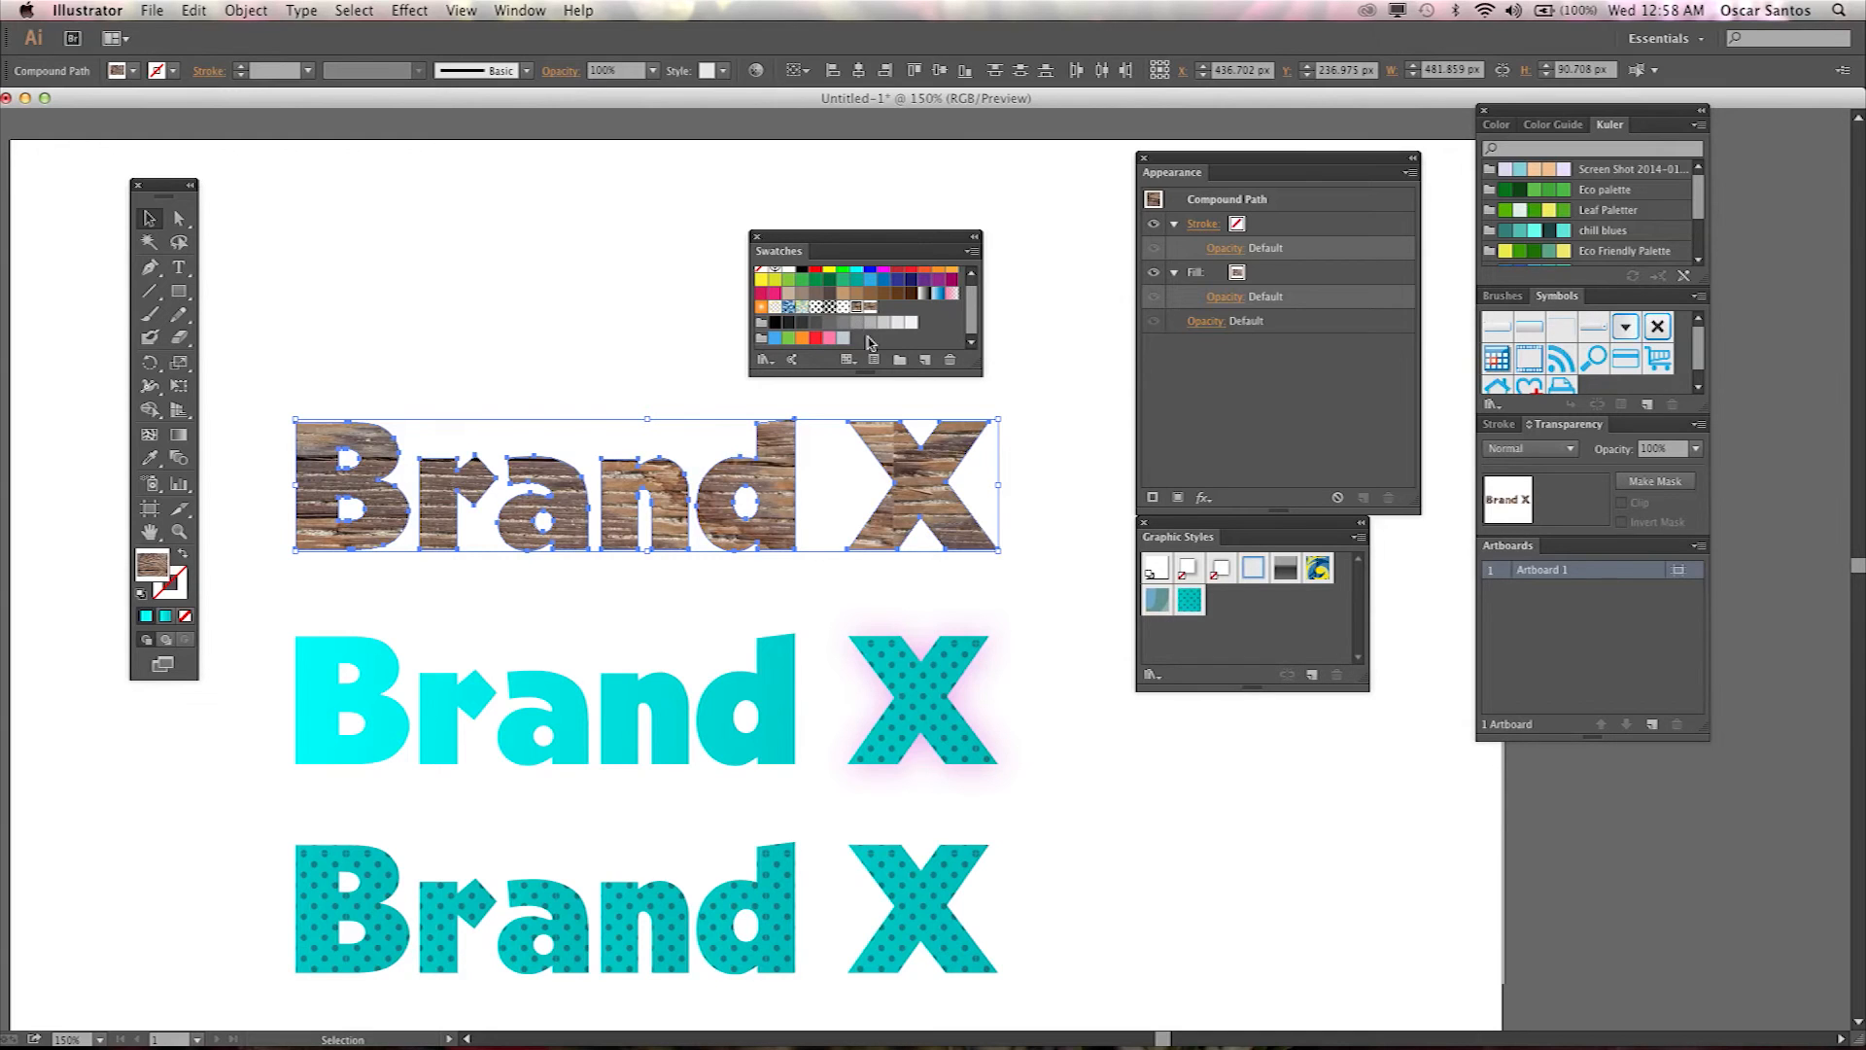
{"action": "left_click", "coordinate": [1004, 731]}
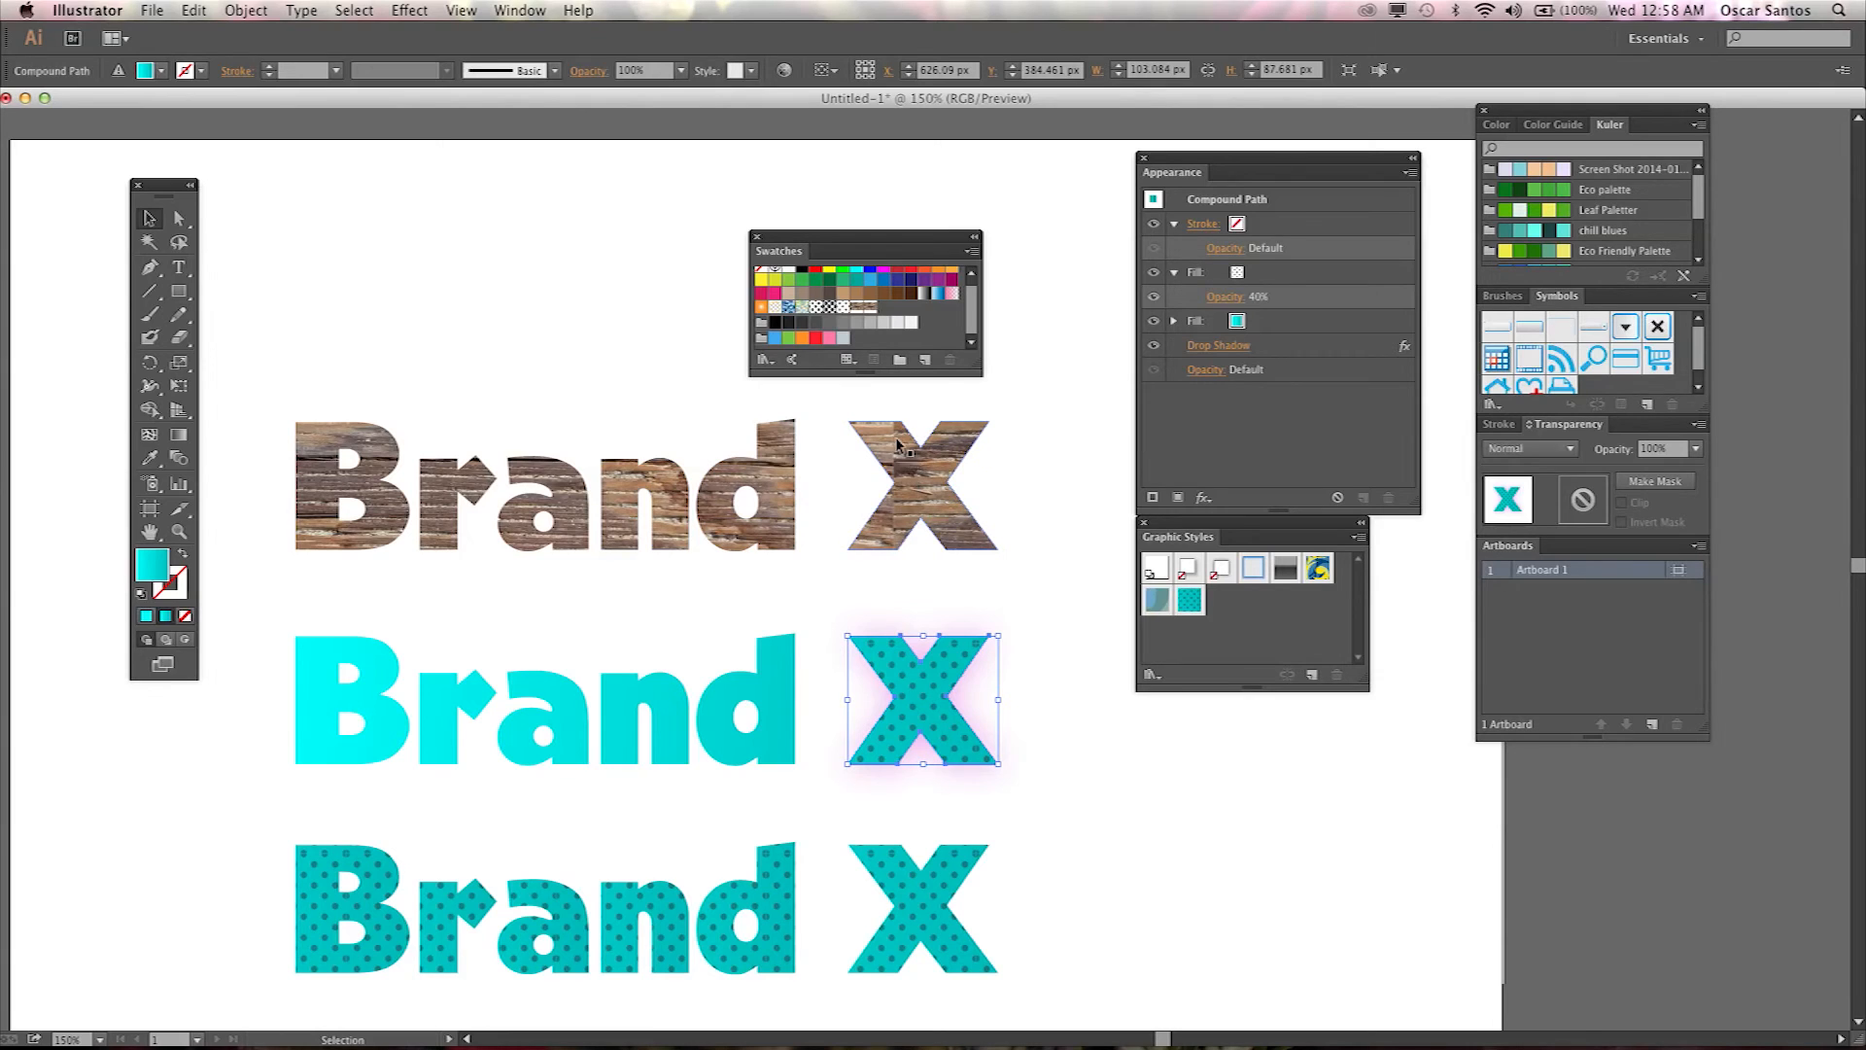
{"action": "left_click_drag", "start_coordinate": [1028, 453], "coordinate": [276, 542]}
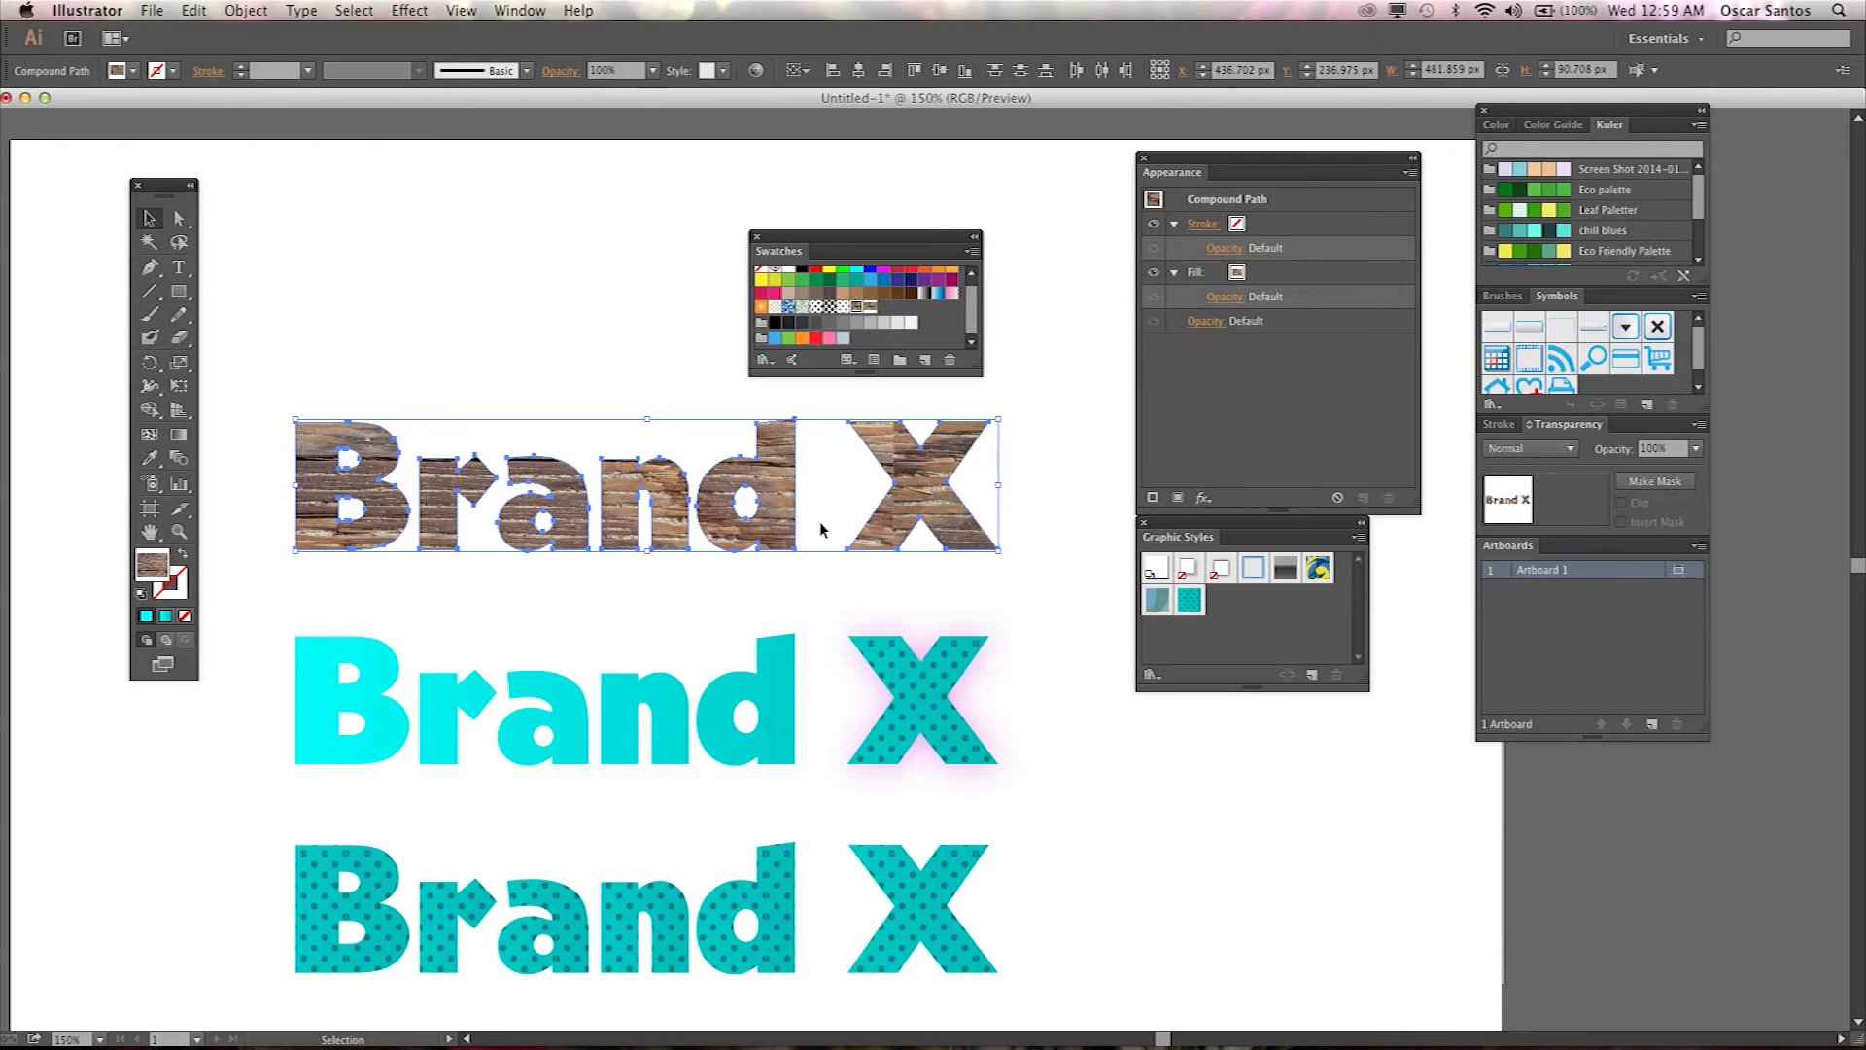
Shift the wood grain pattern inside the top wordmark's fill without moving the letters.
{"action": "key", "text": "grave+Right"}
{"action": "key", "text": "grave+Right"}
{"action": "key", "text": "grave+Right"}
{"action": "key", "text": "grave+Right"}
{"action": "key", "text": "grave+Right"}
{"action": "key", "text": "grave+Right"}
{"action": "key", "text": "grave+Right"}
{"action": "key", "text": "grave+Right"}
{"action": "key", "text": "grave+Right"}
{"action": "key", "text": "grave+Right"}
{"action": "key", "text": "grave+Right"}
{"action": "key", "text": "grave+Right"}
{"action": "key", "text": "grave+Right"}
{"action": "key", "text": "grave+Right"}
{"action": "key", "text": "grave+Right"}
{"action": "key", "text": "grave+Right"}
{"action": "key", "text": "grave+Right"}
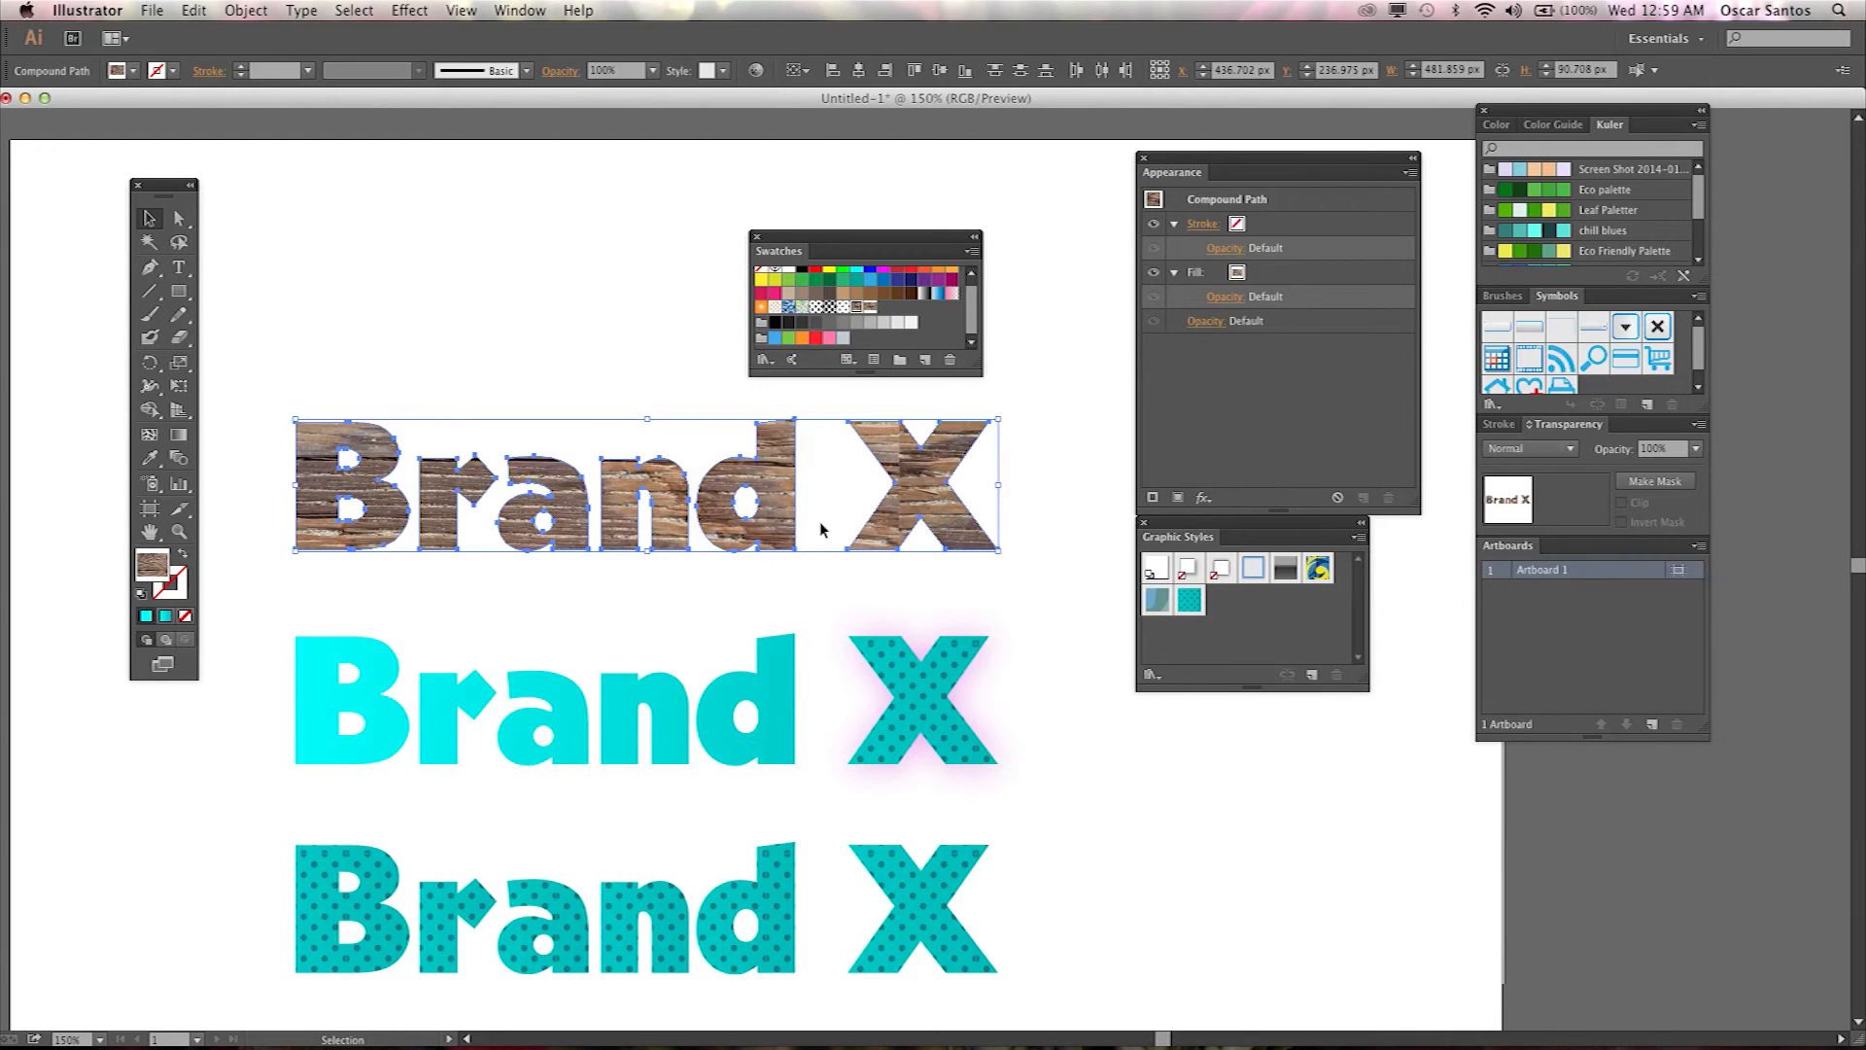
{"action": "key", "text": "grave+Right"}
{"action": "key", "text": "grave+Right"}
{"action": "key", "text": "grave+Right"}
{"action": "key", "text": "grave+Right"}
{"action": "key", "text": "grave+Right"}
{"action": "key", "text": "grave+Right"}
{"action": "key", "text": "grave+Right"}
{"action": "key", "text": "grave+Right"}
{"action": "key", "text": "grave+Right"}
{"action": "key", "text": "grave+Right"}
{"action": "key", "text": "grave+Right"}
{"action": "key", "text": "grave+Right"}
{"action": "key", "text": "grave+Right"}
{"action": "key", "text": "grave+Right"}
{"action": "key", "text": "grave+Right"}
{"action": "key", "text": "grave+Right"}
{"action": "key", "text": "grave+Right"}
{"action": "key", "text": "grave+Right"}
{"action": "key", "text": "grave+Right"}
{"action": "key", "text": "grave+Right"}
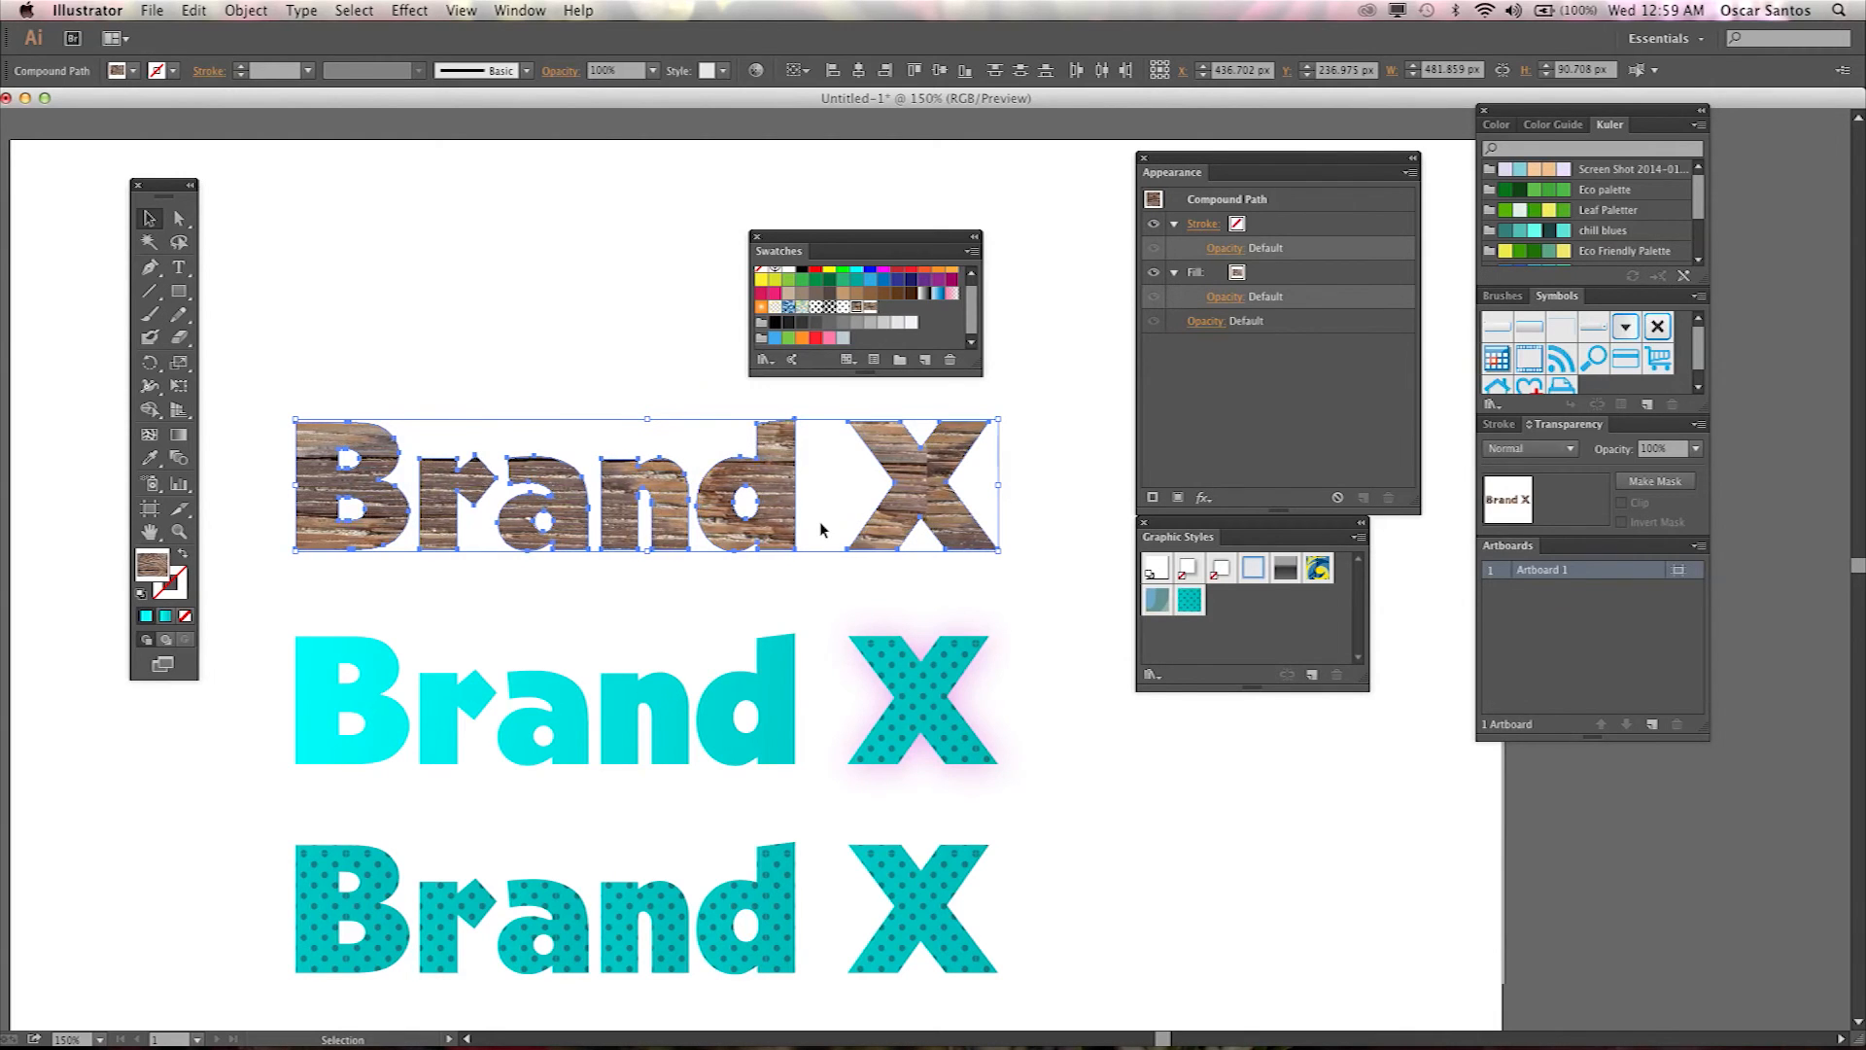
{"action": "key", "text": "grave+Right"}
{"action": "key", "text": "grave+Right"}
{"action": "key", "text": "grave+Right"}
{"action": "key", "text": "grave+Right"}
{"action": "key", "text": "grave+Right"}
{"action": "key", "text": "grave+Right"}
{"action": "key", "text": "grave+Right"}
{"action": "key", "text": "grave+Right"}
{"action": "key", "text": "grave+Right"}
{"action": "key", "text": "grave+Right"}
{"action": "key", "text": "grave+Right"}
{"action": "key", "text": "grave+Right"}
{"action": "key", "text": "grave+Right"}
{"action": "key", "text": "grave+Right"}
{"action": "key", "text": "grave+Right"}
{"action": "key", "text": "grave+Right"}
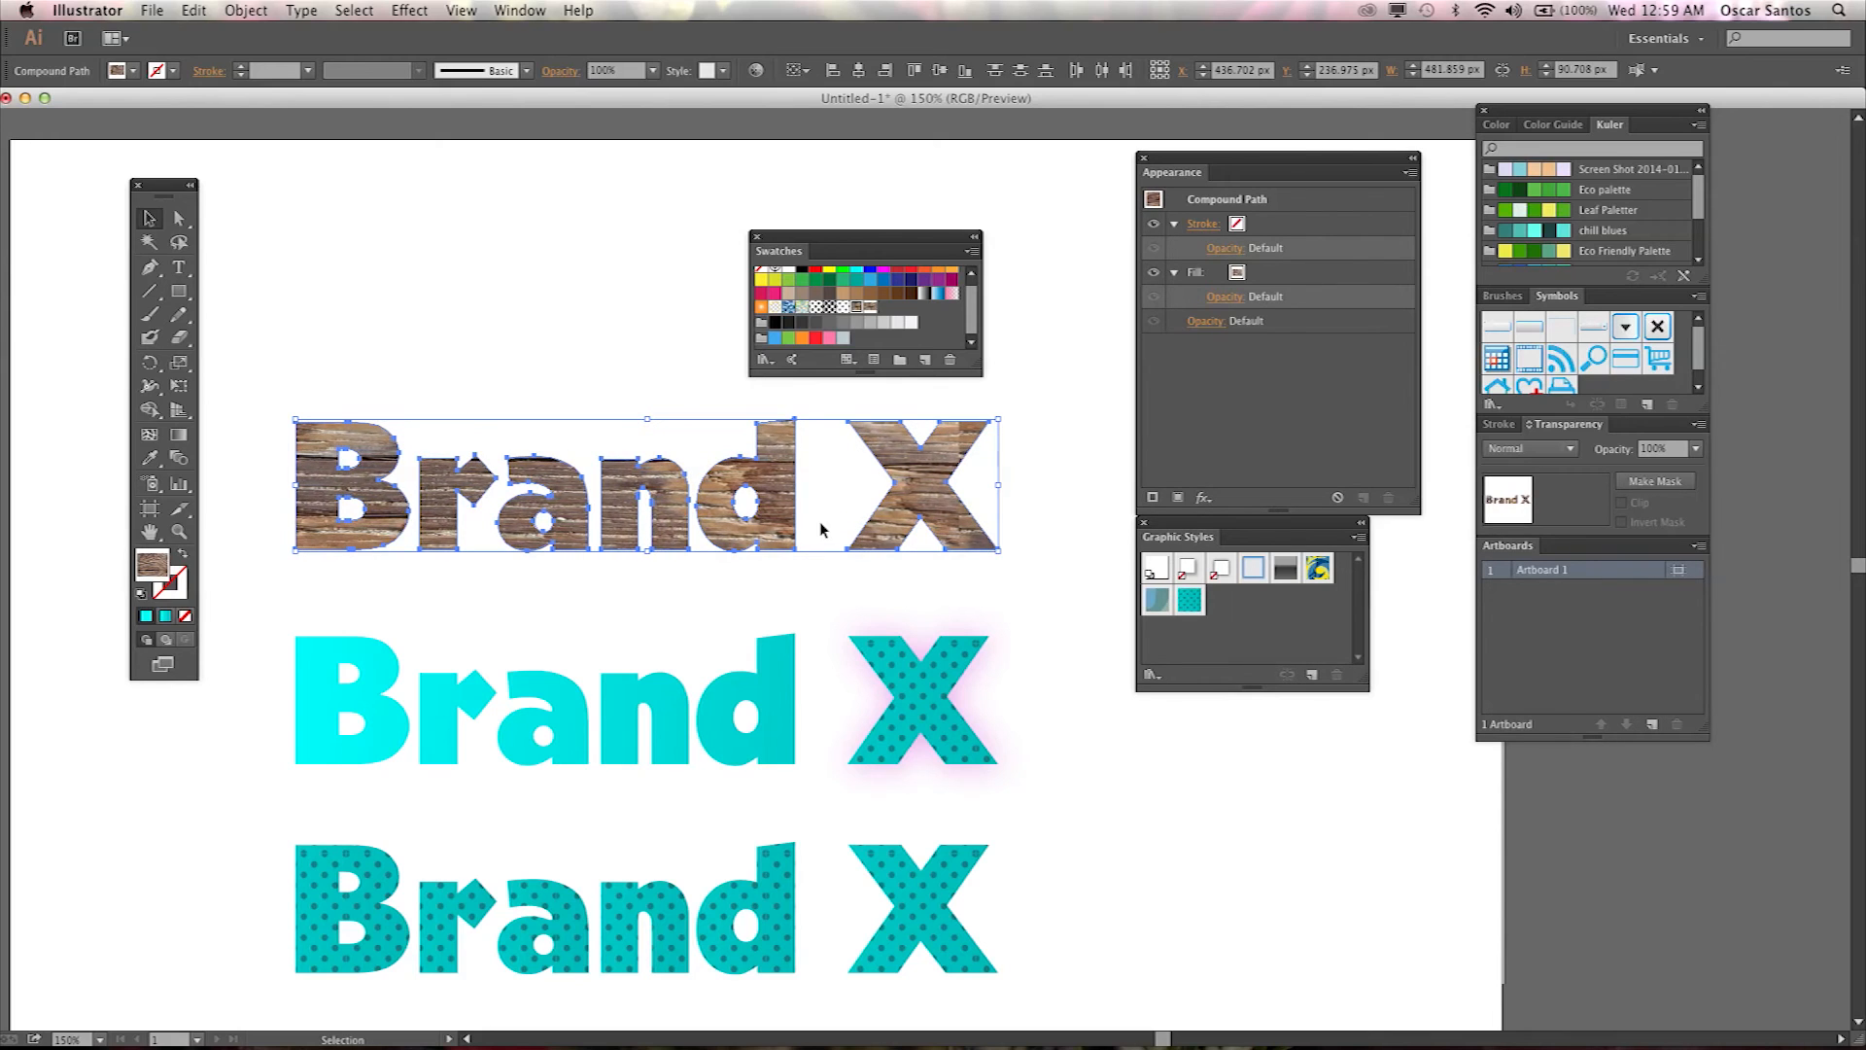
{"action": "key", "text": "grave+Right"}
{"action": "key", "text": "grave+Right"}
{"action": "key", "text": "grave+Right"}
{"action": "key", "text": "grave+Right"}
{"action": "key", "text": "grave+Right"}
{"action": "key", "text": "grave+Right"}
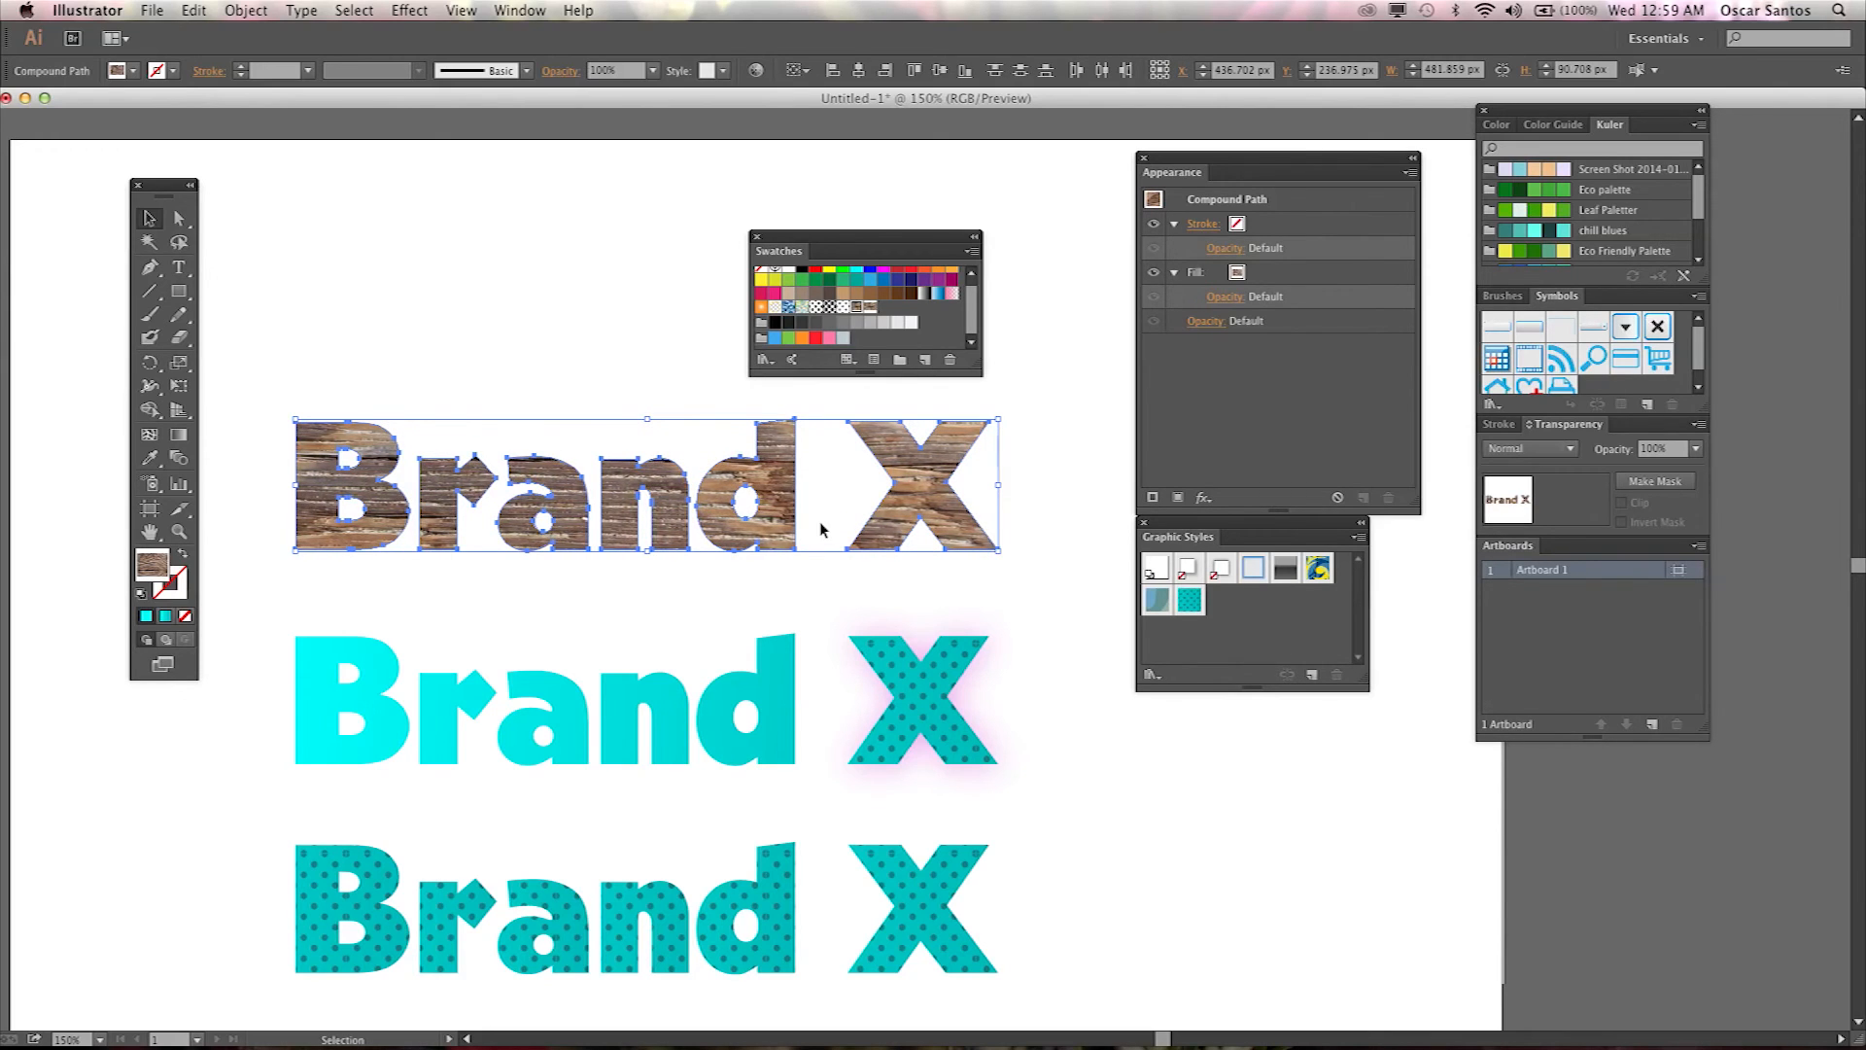
{"action": "key", "text": "grave+Right"}
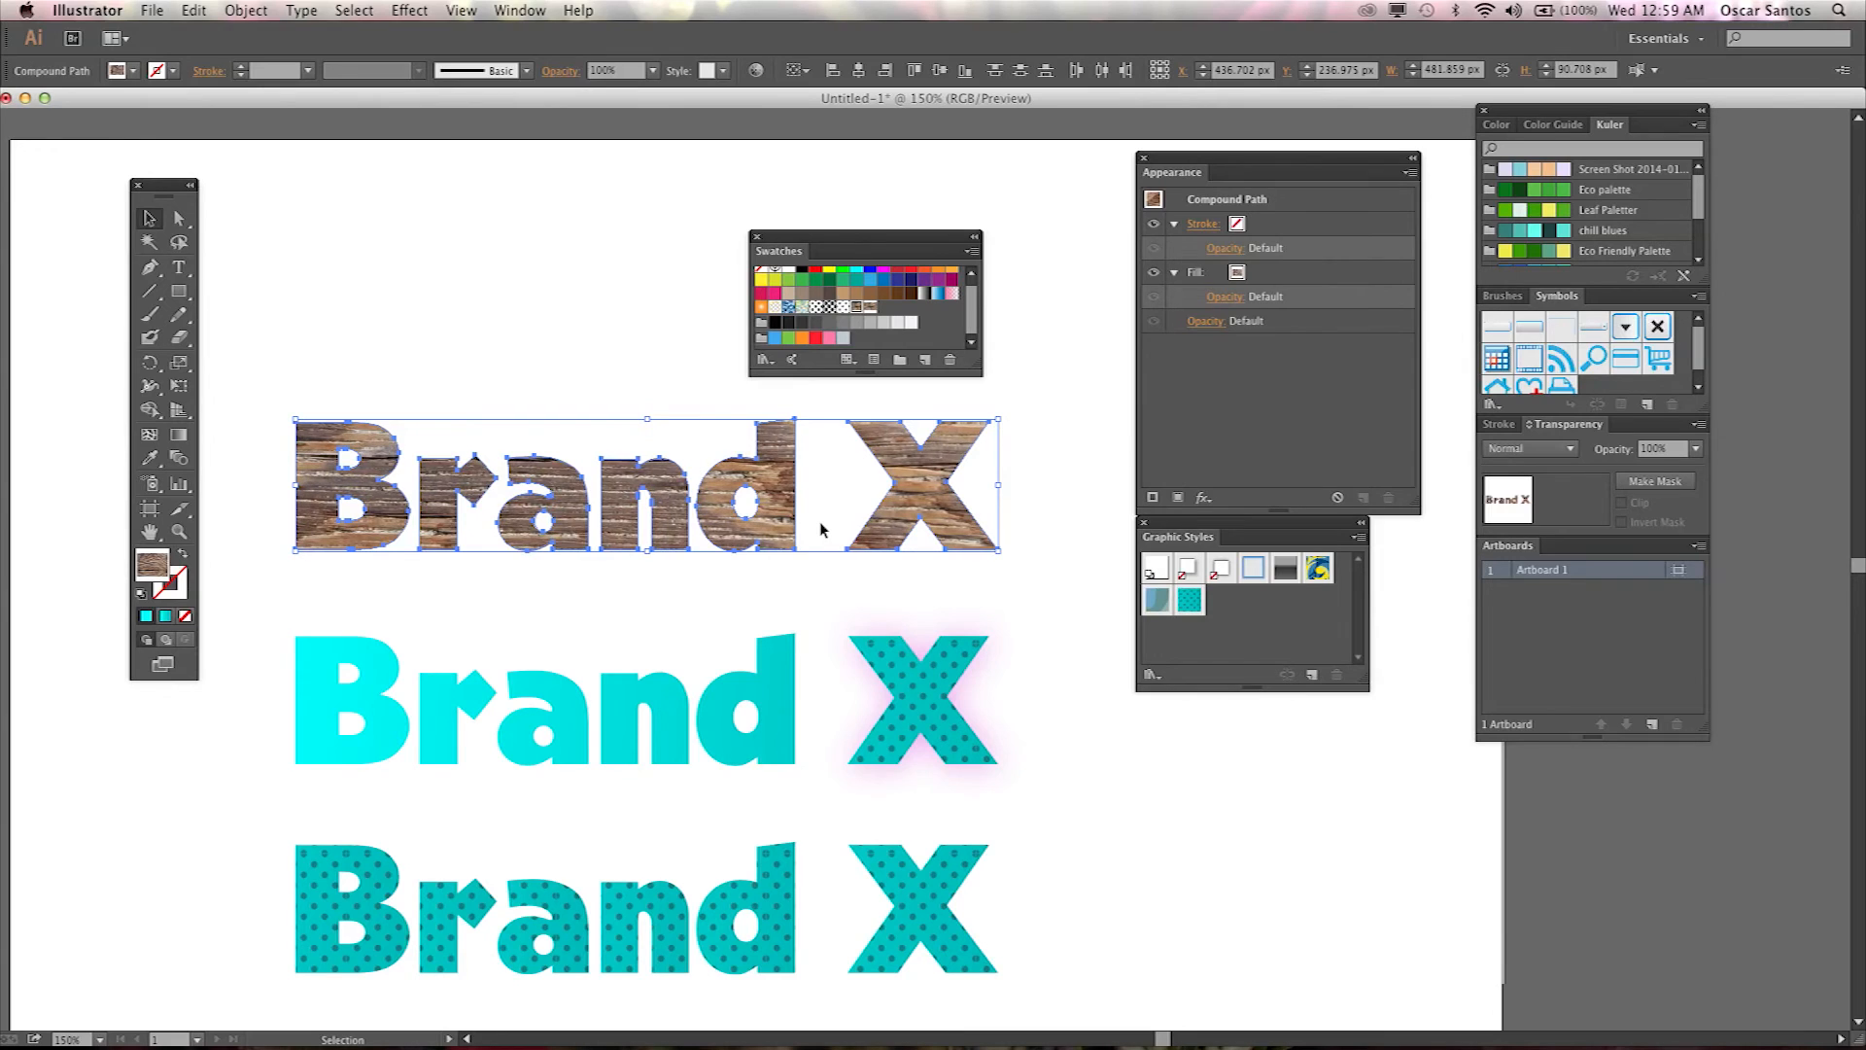
Zoom in on the r of the wood wordmark and try dragging its top anchor downward, then undo it.
{"action": "left_click", "coordinate": [1044, 561]}
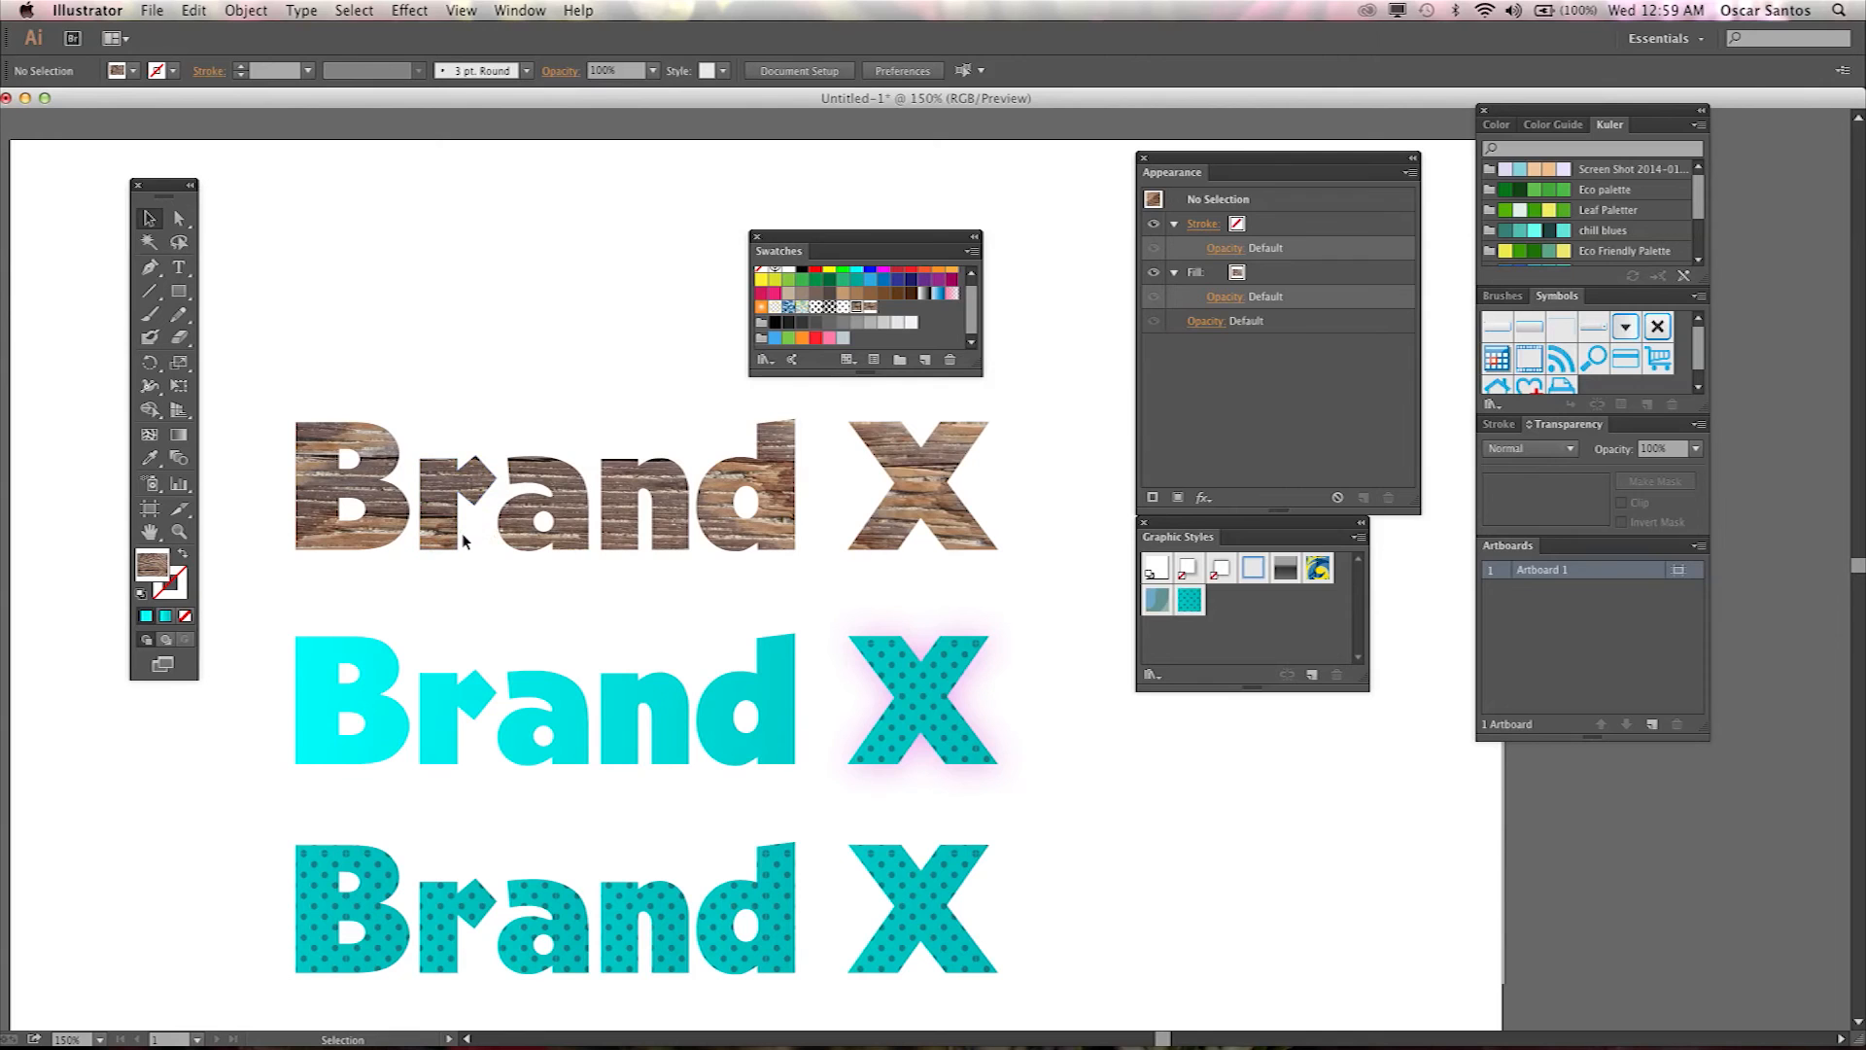
{"action": "left_click", "coordinate": [457, 486]}
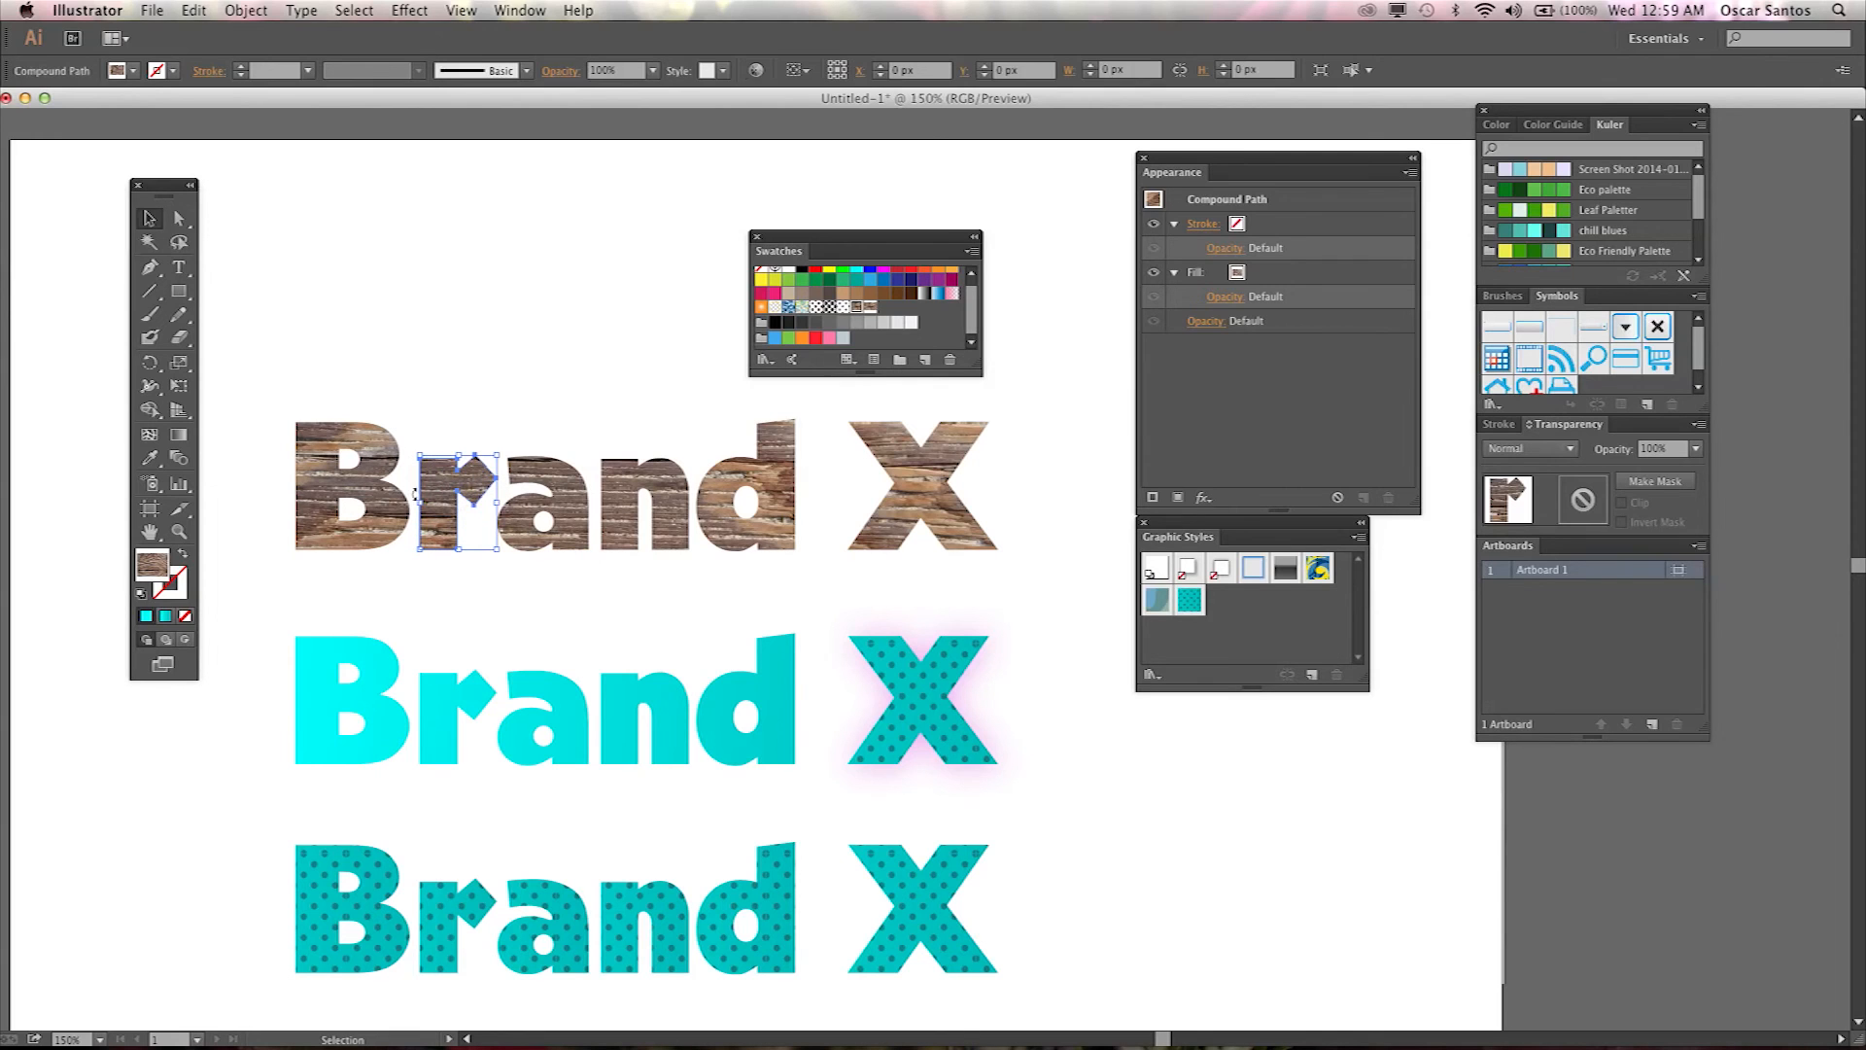
{"action": "left_click", "coordinate": [459, 578]}
{"action": "key", "text": "super+plus"}
{"action": "key", "text": "super+plus"}
{"action": "key", "text": "super+plus"}
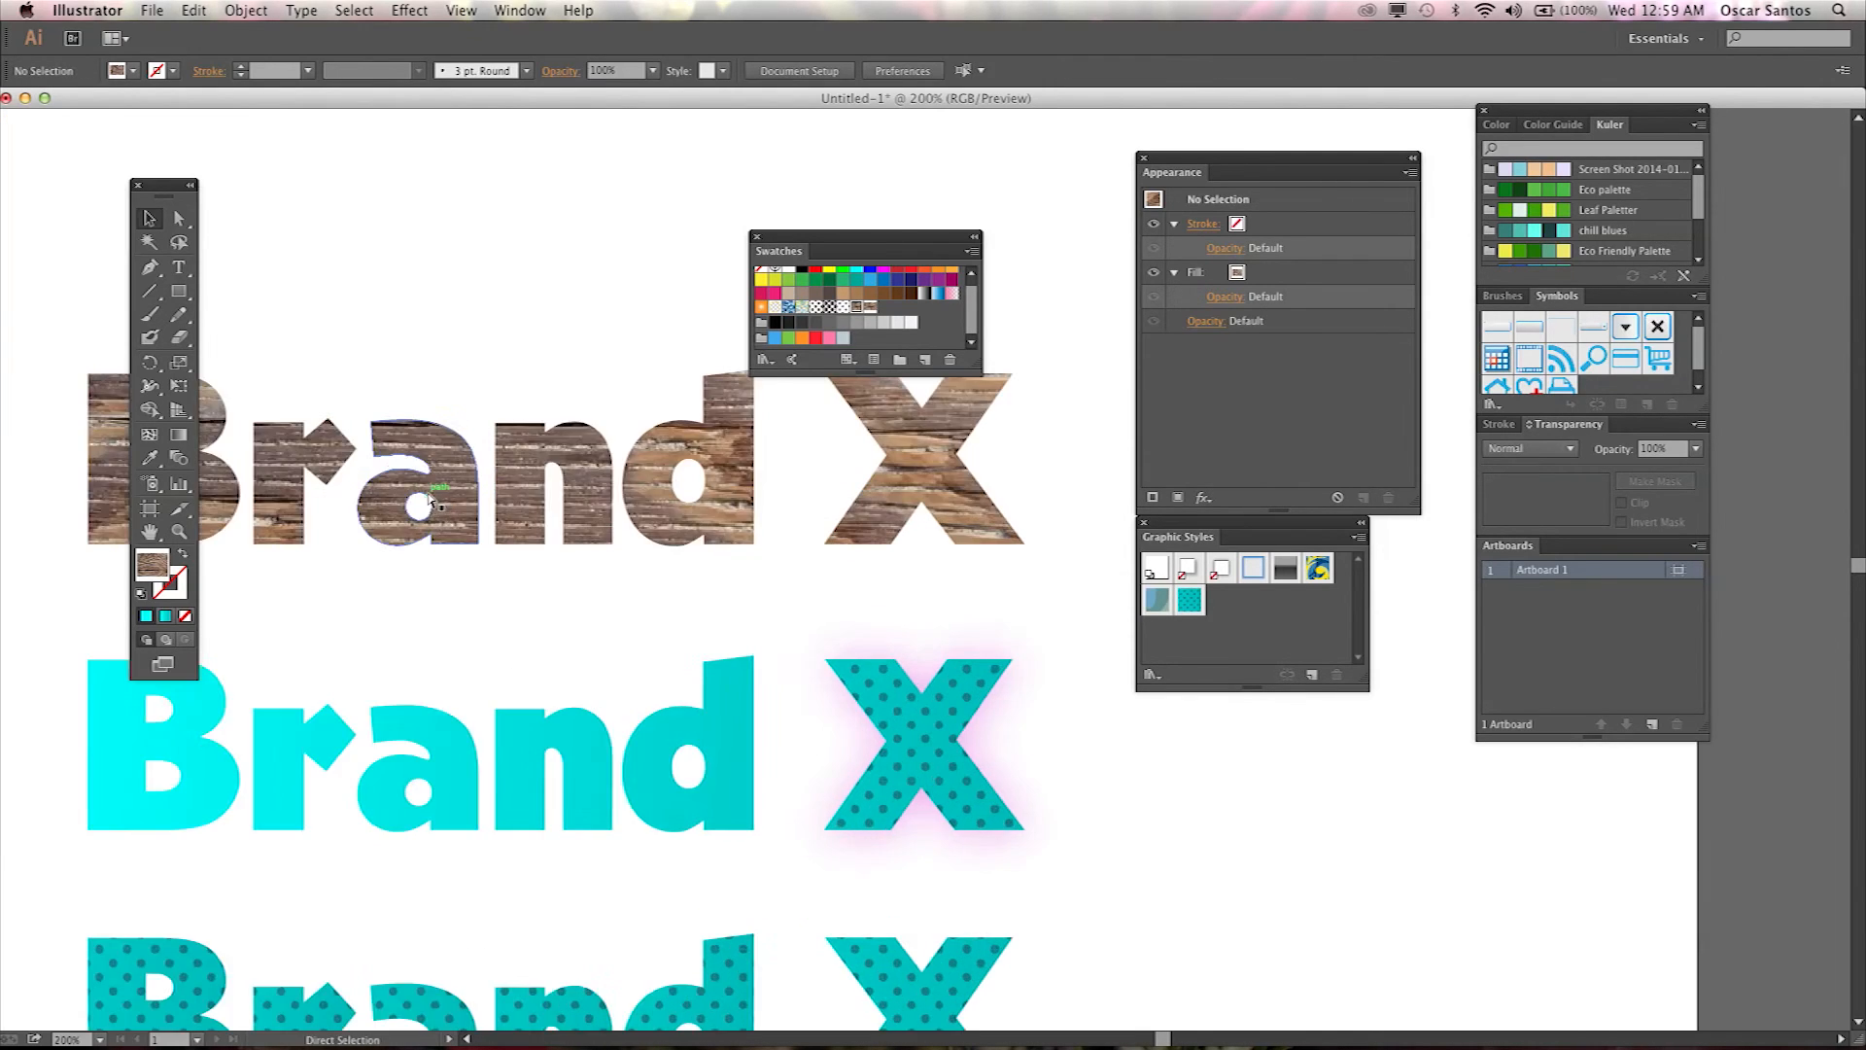
{"action": "left_click_drag", "start_coordinate": [389, 533], "coordinate": [1050, 715]}
{"action": "left_click_drag", "start_coordinate": [687, 571], "coordinate": [886, 563]}
{"action": "left_click_drag", "start_coordinate": [359, 563], "coordinate": [540, 580]}
{"action": "left_click", "coordinate": [651, 505]}
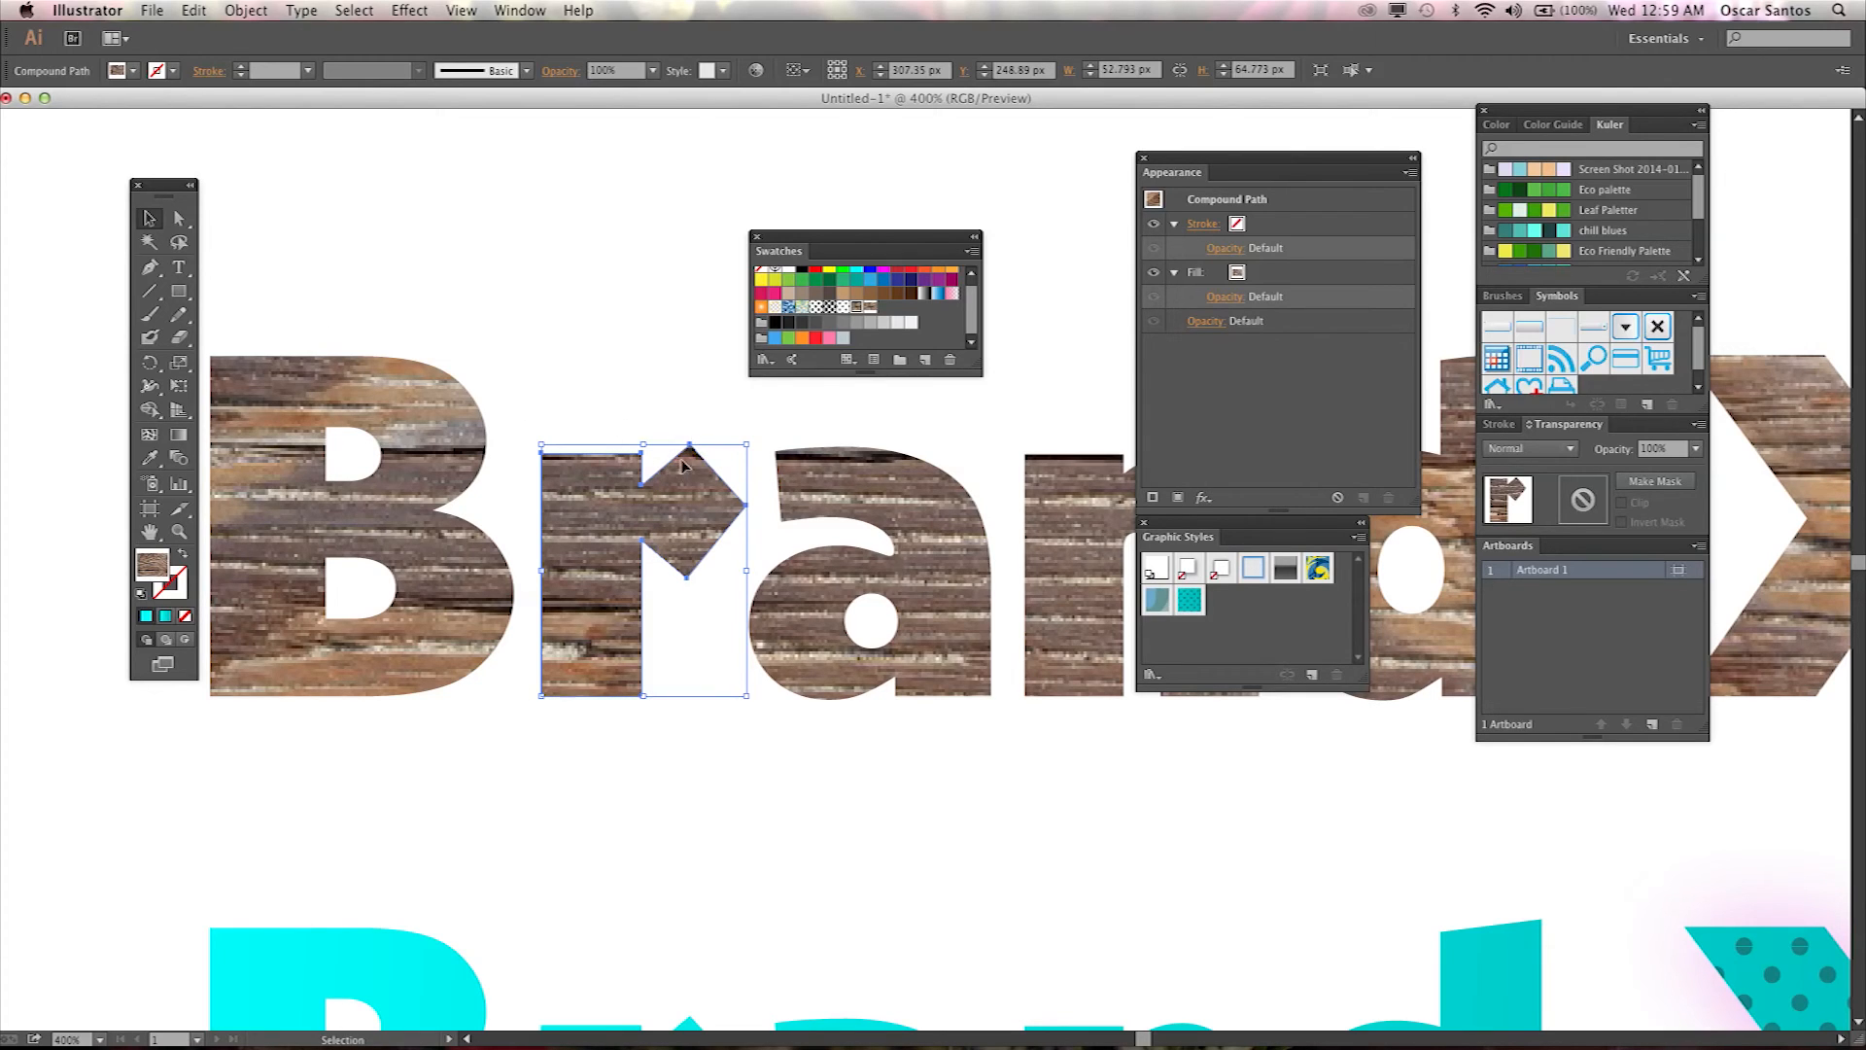
{"action": "left_click", "coordinate": [179, 218]}
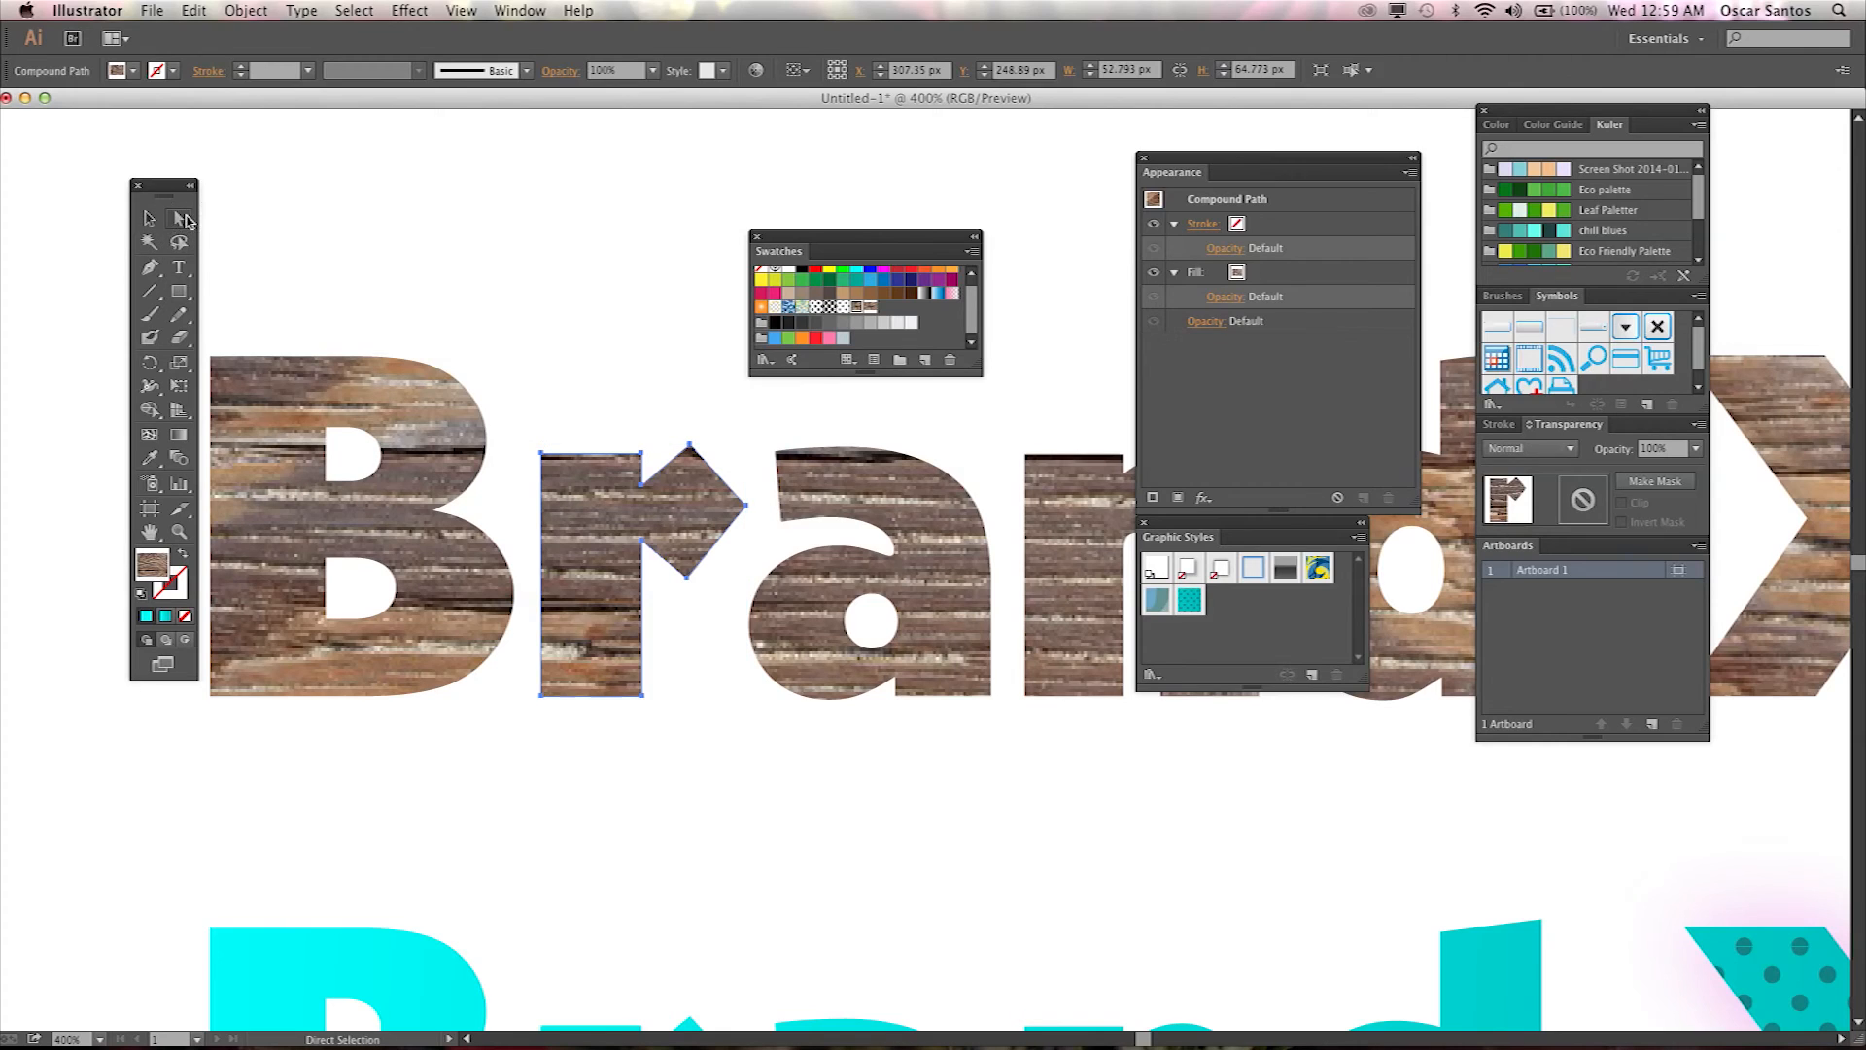
{"action": "left_click", "coordinate": [689, 445]}
{"action": "left_click_drag", "start_coordinate": [690, 449], "coordinate": [689, 647]}
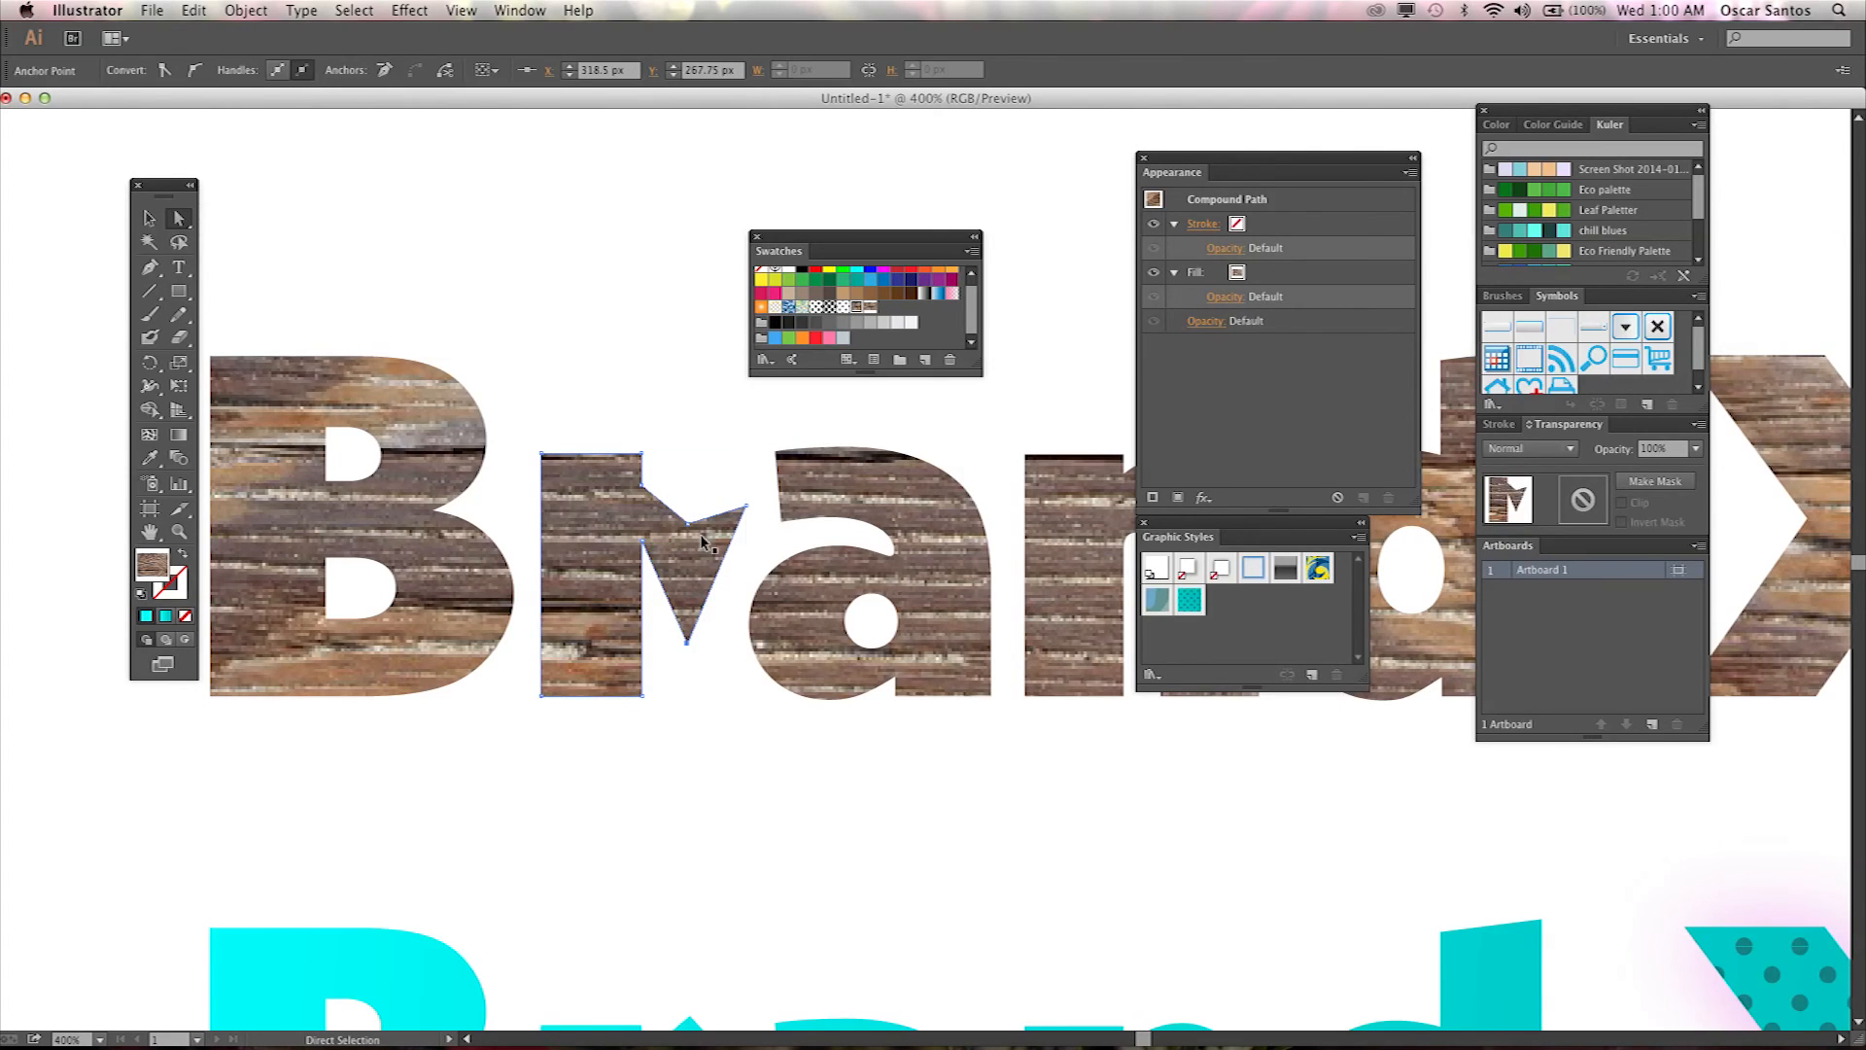
{"action": "key", "text": "super+z"}
{"action": "key", "text": "super+z"}
{"action": "key", "text": "super+z"}
Drag the r's arm anchor points rightward so the arm stretches toward the a.
{"action": "left_click_drag", "start_coordinate": [749, 512], "coordinate": [817, 502]}
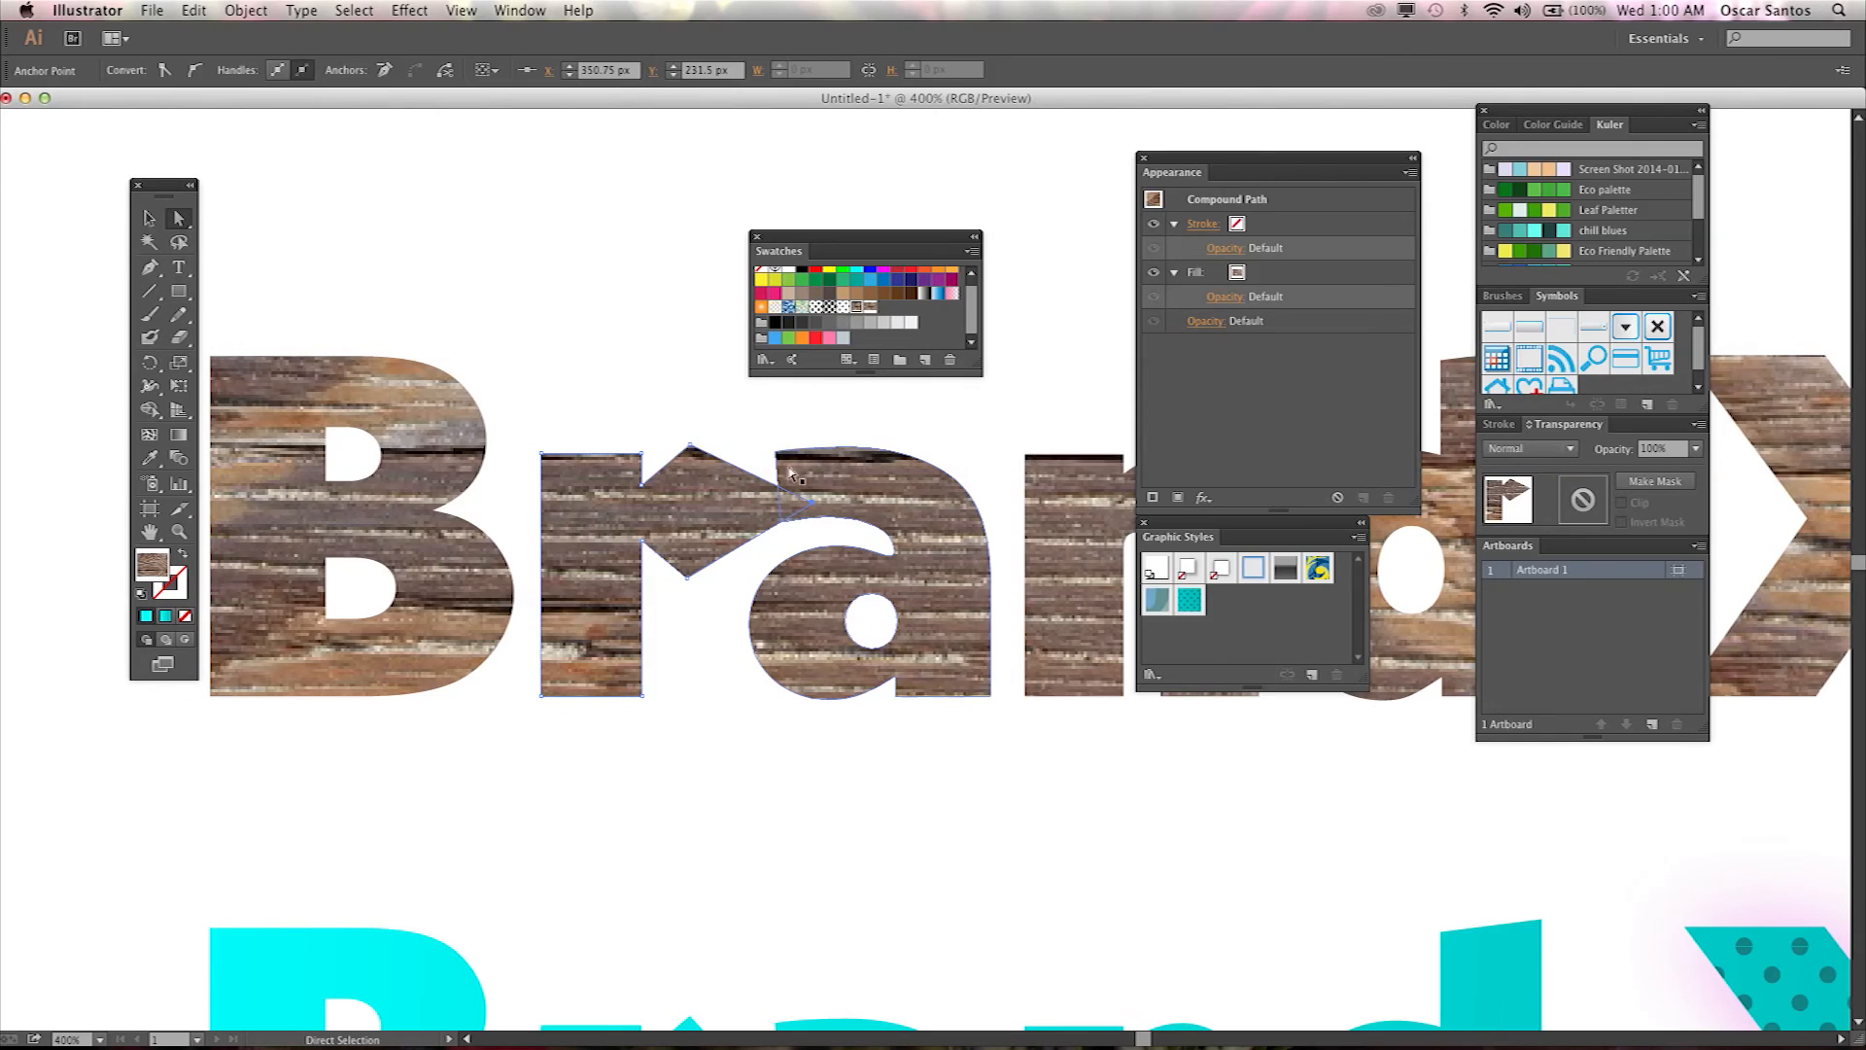
{"action": "left_click_drag", "start_coordinate": [690, 445], "coordinate": [774, 450]}
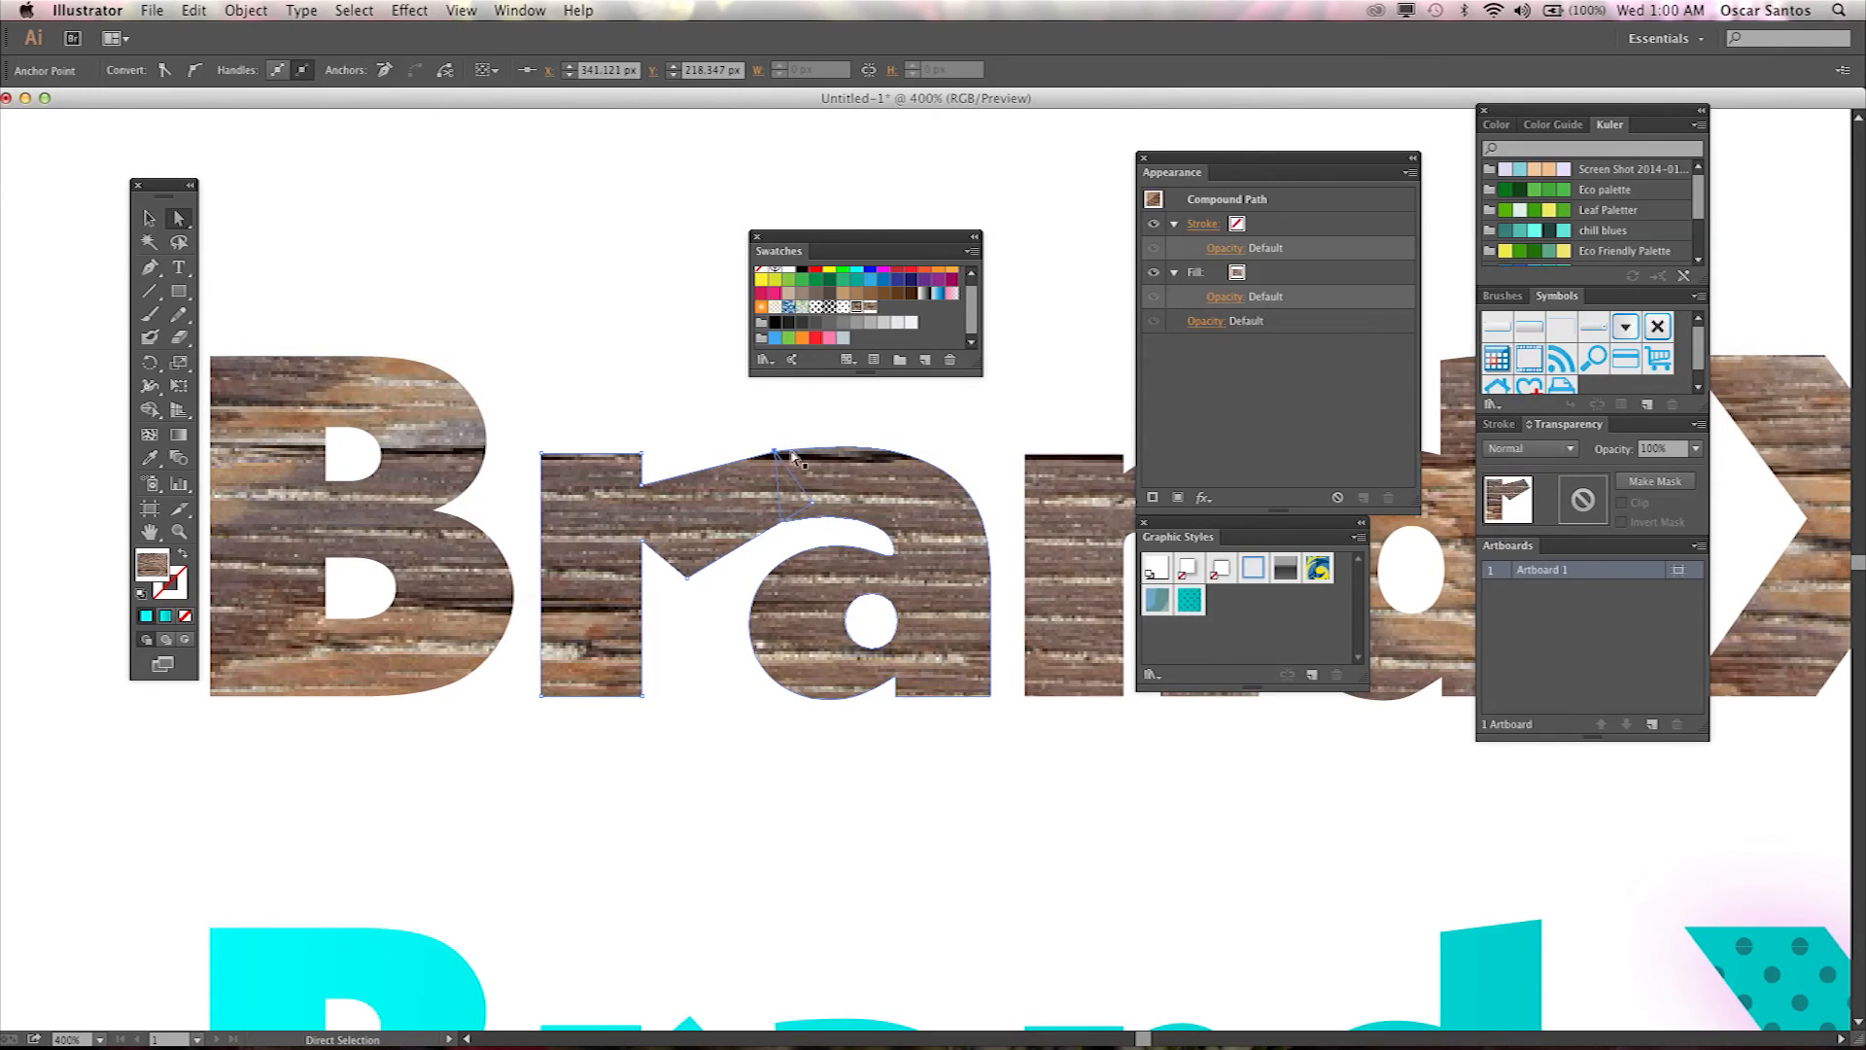
{"action": "left_click", "coordinate": [753, 407]}
{"action": "left_click", "coordinate": [767, 515]}
{"action": "mouse_move", "coordinate": [767, 515]}
{"action": "left_mouse_down"}
{"action": "mouse_move", "coordinate": [821, 505]}
{"action": "mouse_move", "coordinate": [784, 508]}
{"action": "mouse_move", "coordinate": [768, 538]}
{"action": "left_mouse_up"}
{"action": "key", "text": "cmd+z"}
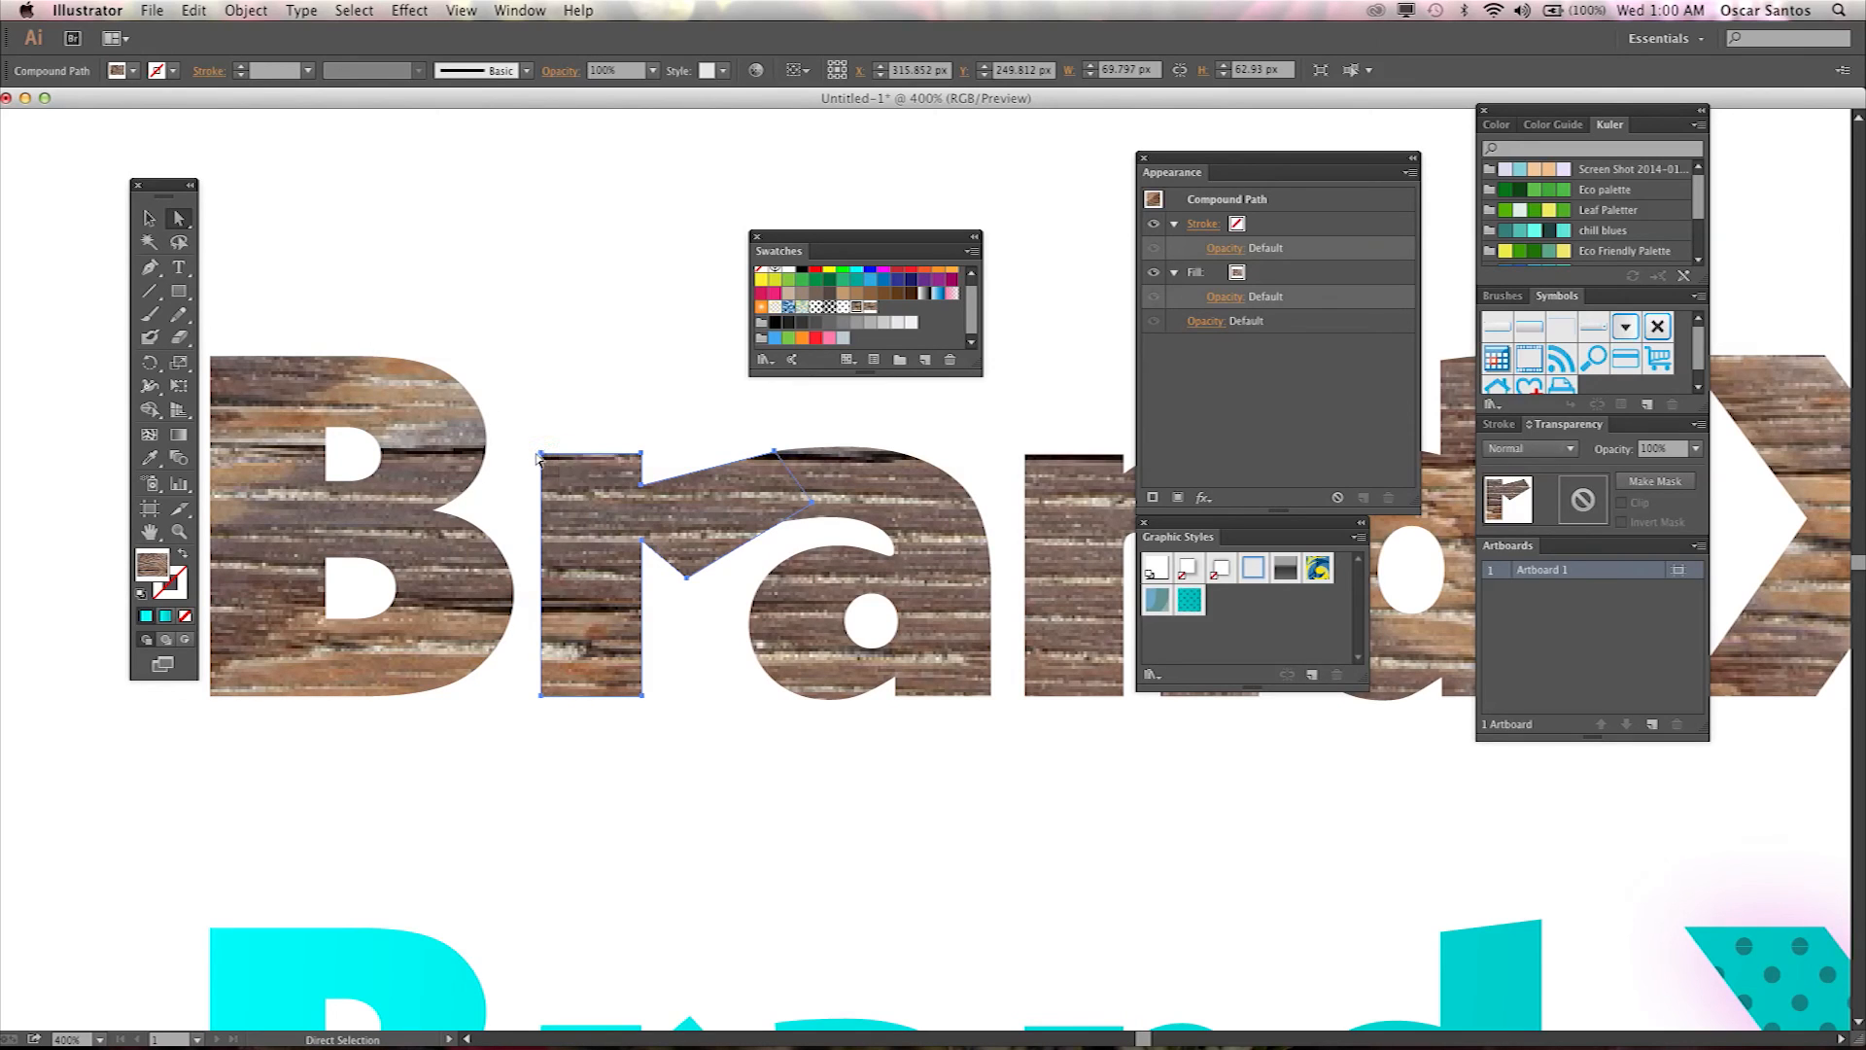
Convert the r's top-left anchor and the B's upper right anchor to reshape where the two letters meet.
{"action": "left_click", "coordinate": [541, 454]}
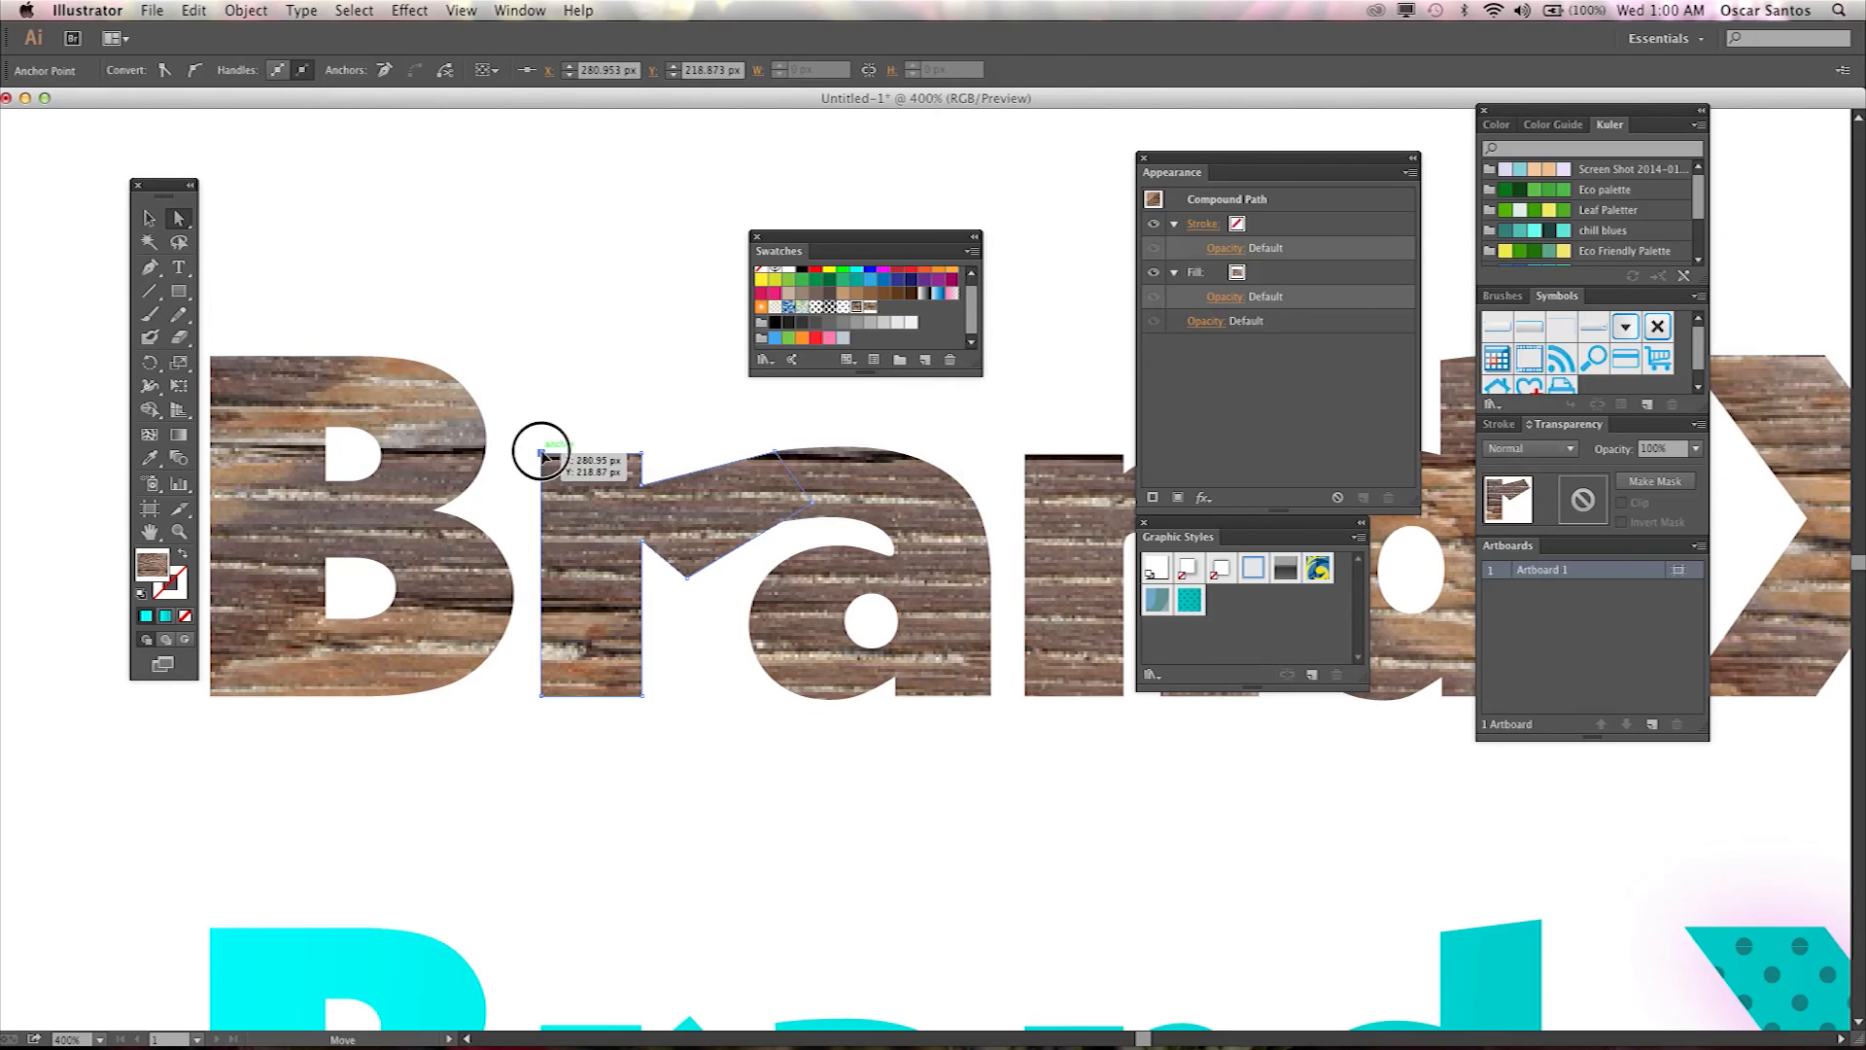
{"action": "left_click", "coordinate": [194, 71]}
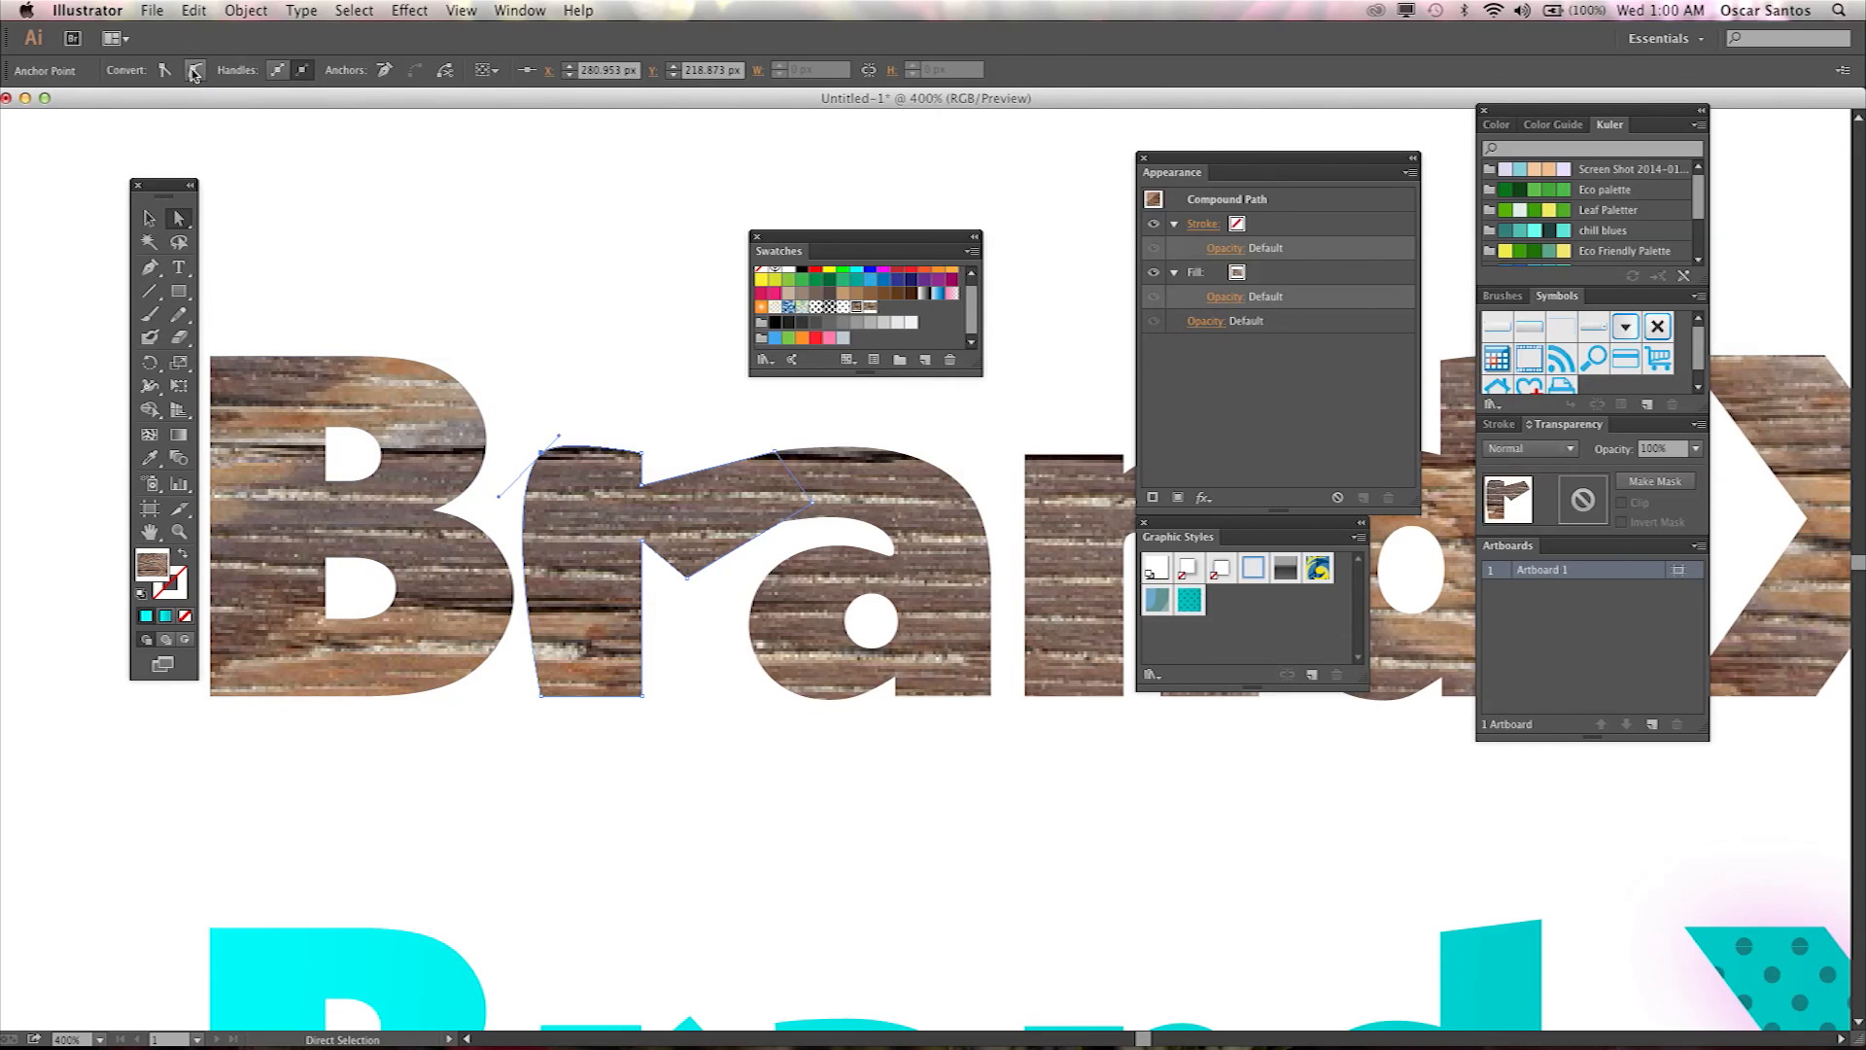
{"action": "left_click", "coordinate": [466, 428]}
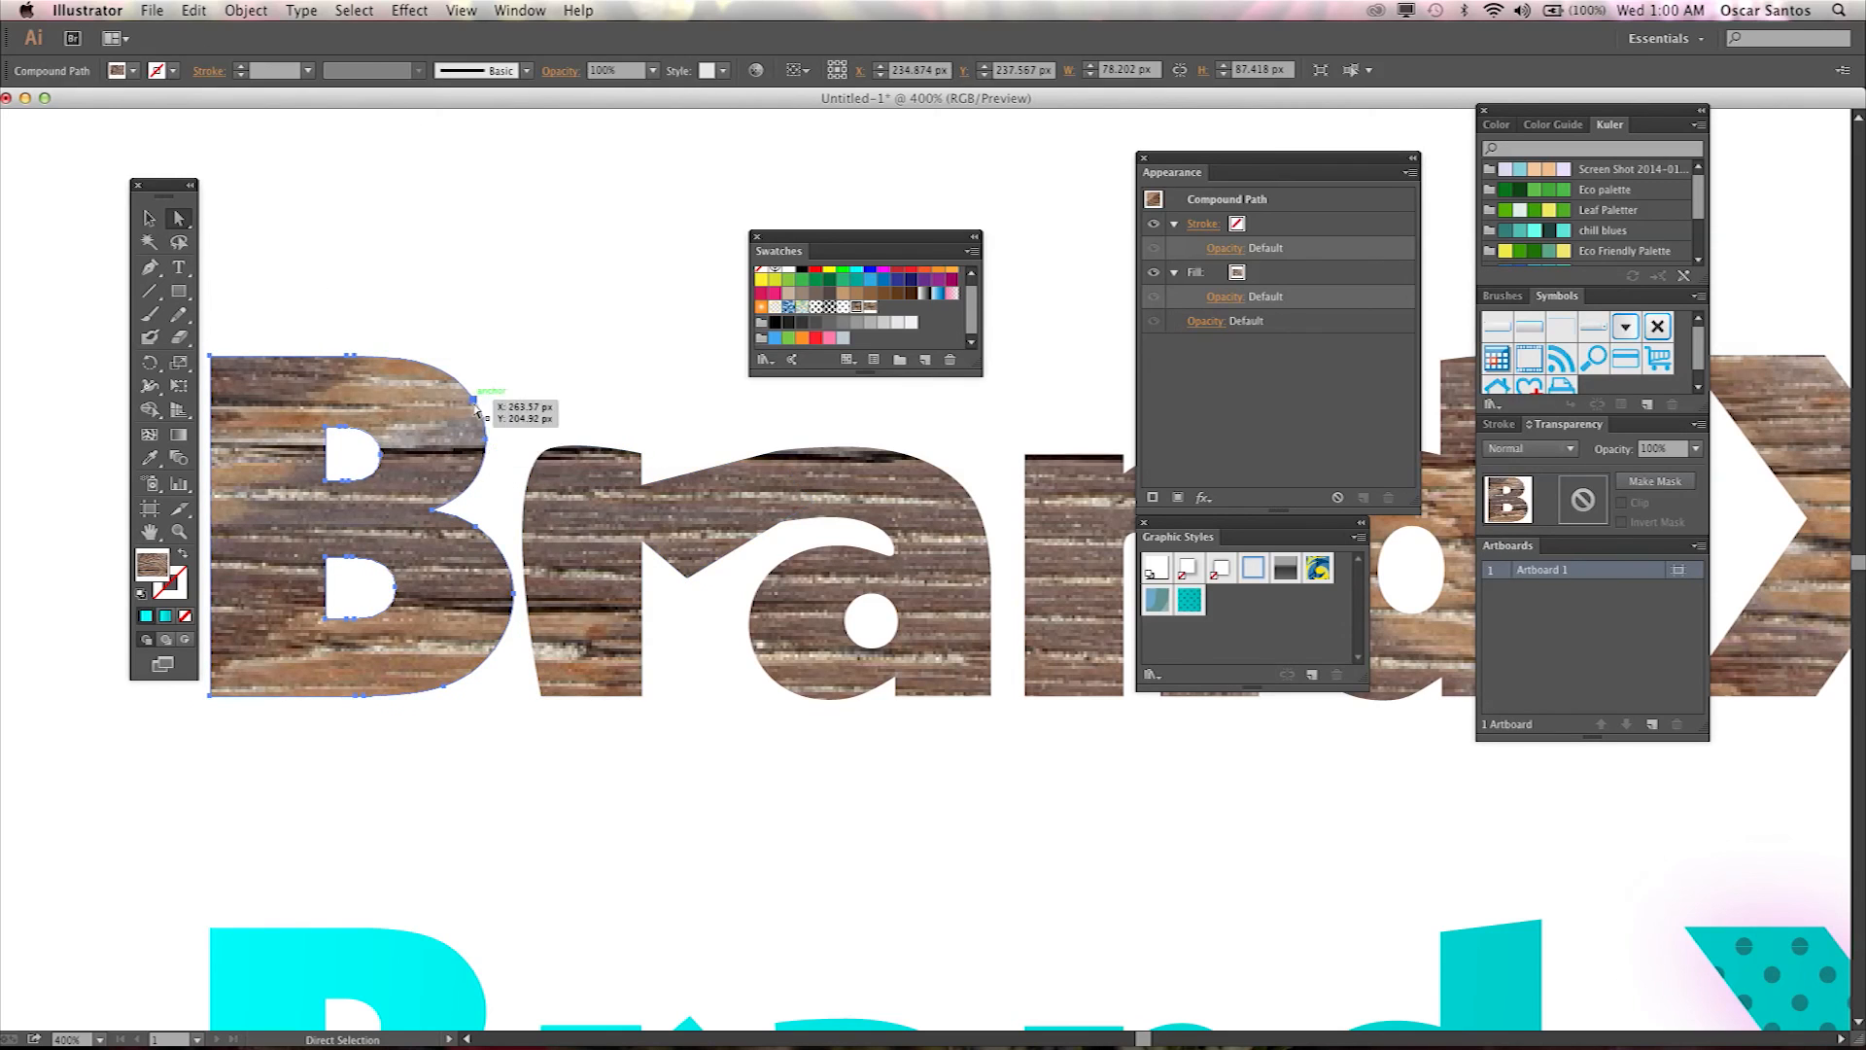
{"action": "left_click", "coordinate": [473, 400]}
{"action": "left_click", "coordinate": [165, 70]}
{"action": "left_click", "coordinate": [505, 428]}
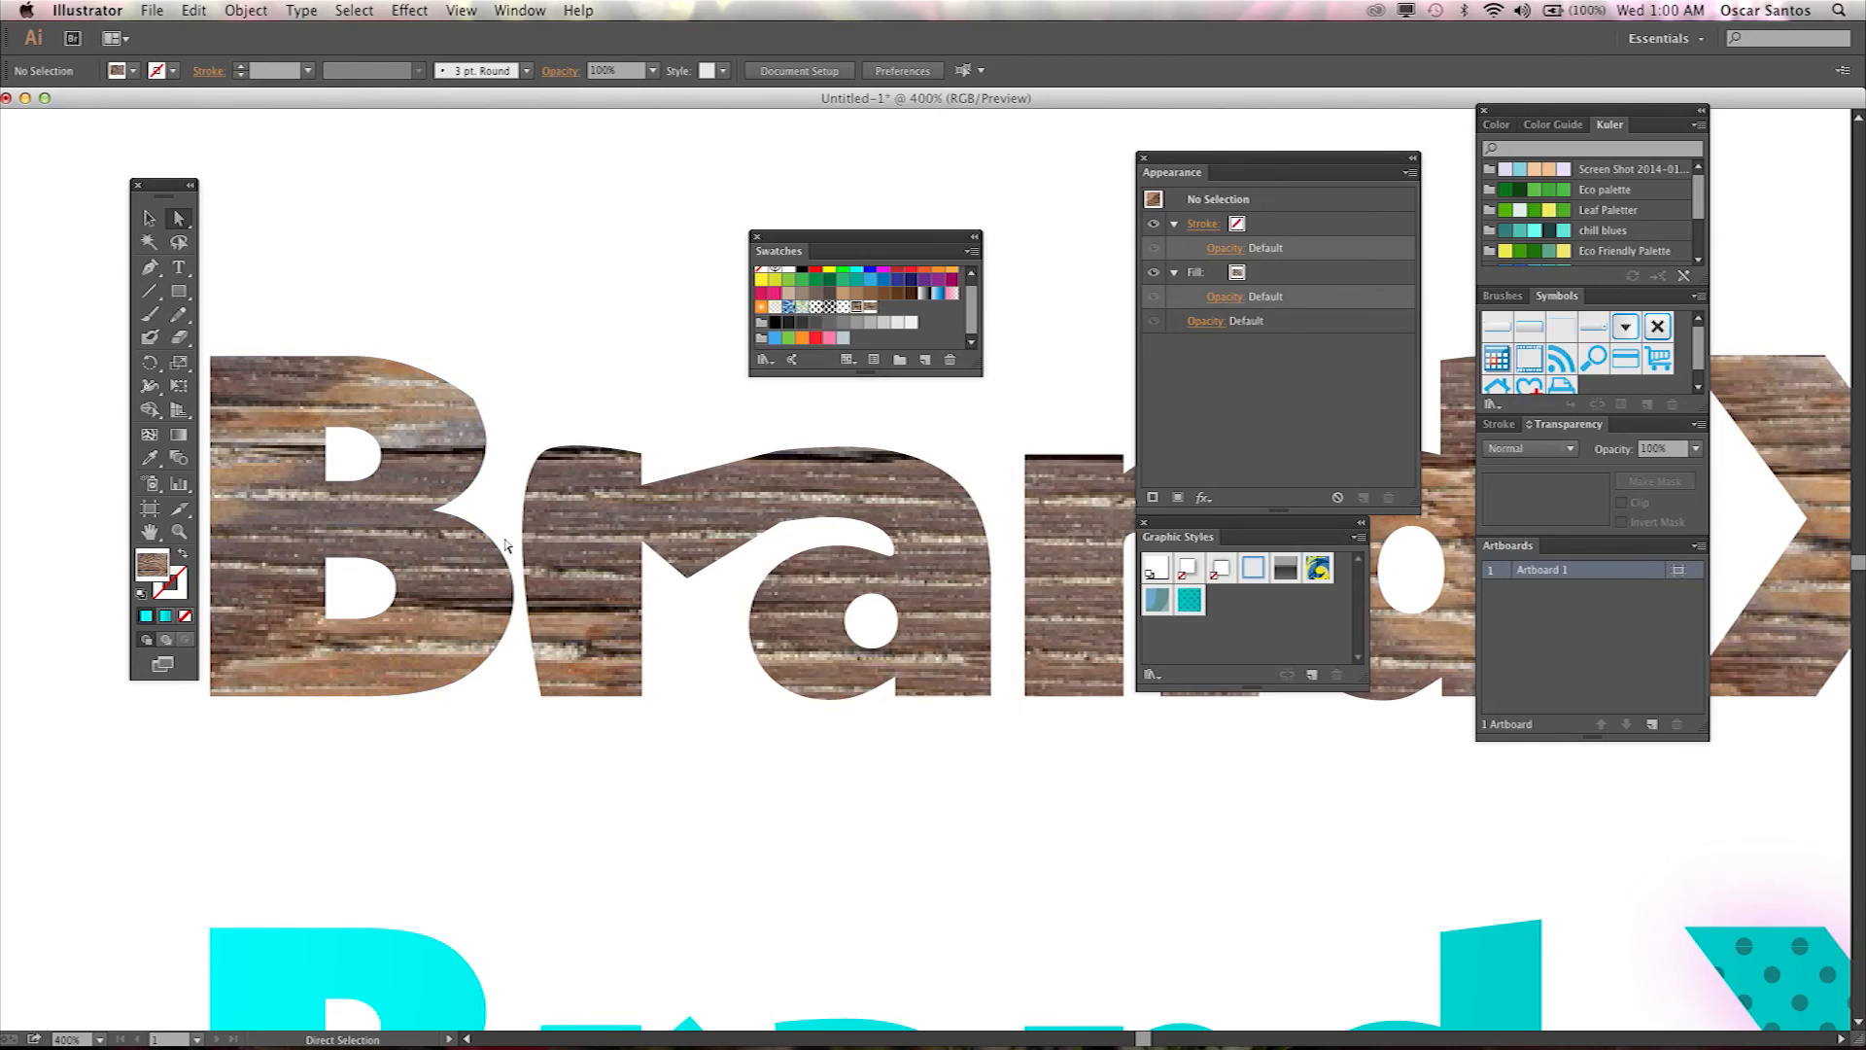
Zoom out and scroll through the three Brand X wordmark variations to review them.
{"action": "key", "text": "super+minus"}
{"action": "left_click_drag", "start_coordinate": [821, 639], "coordinate": [509, 651]}
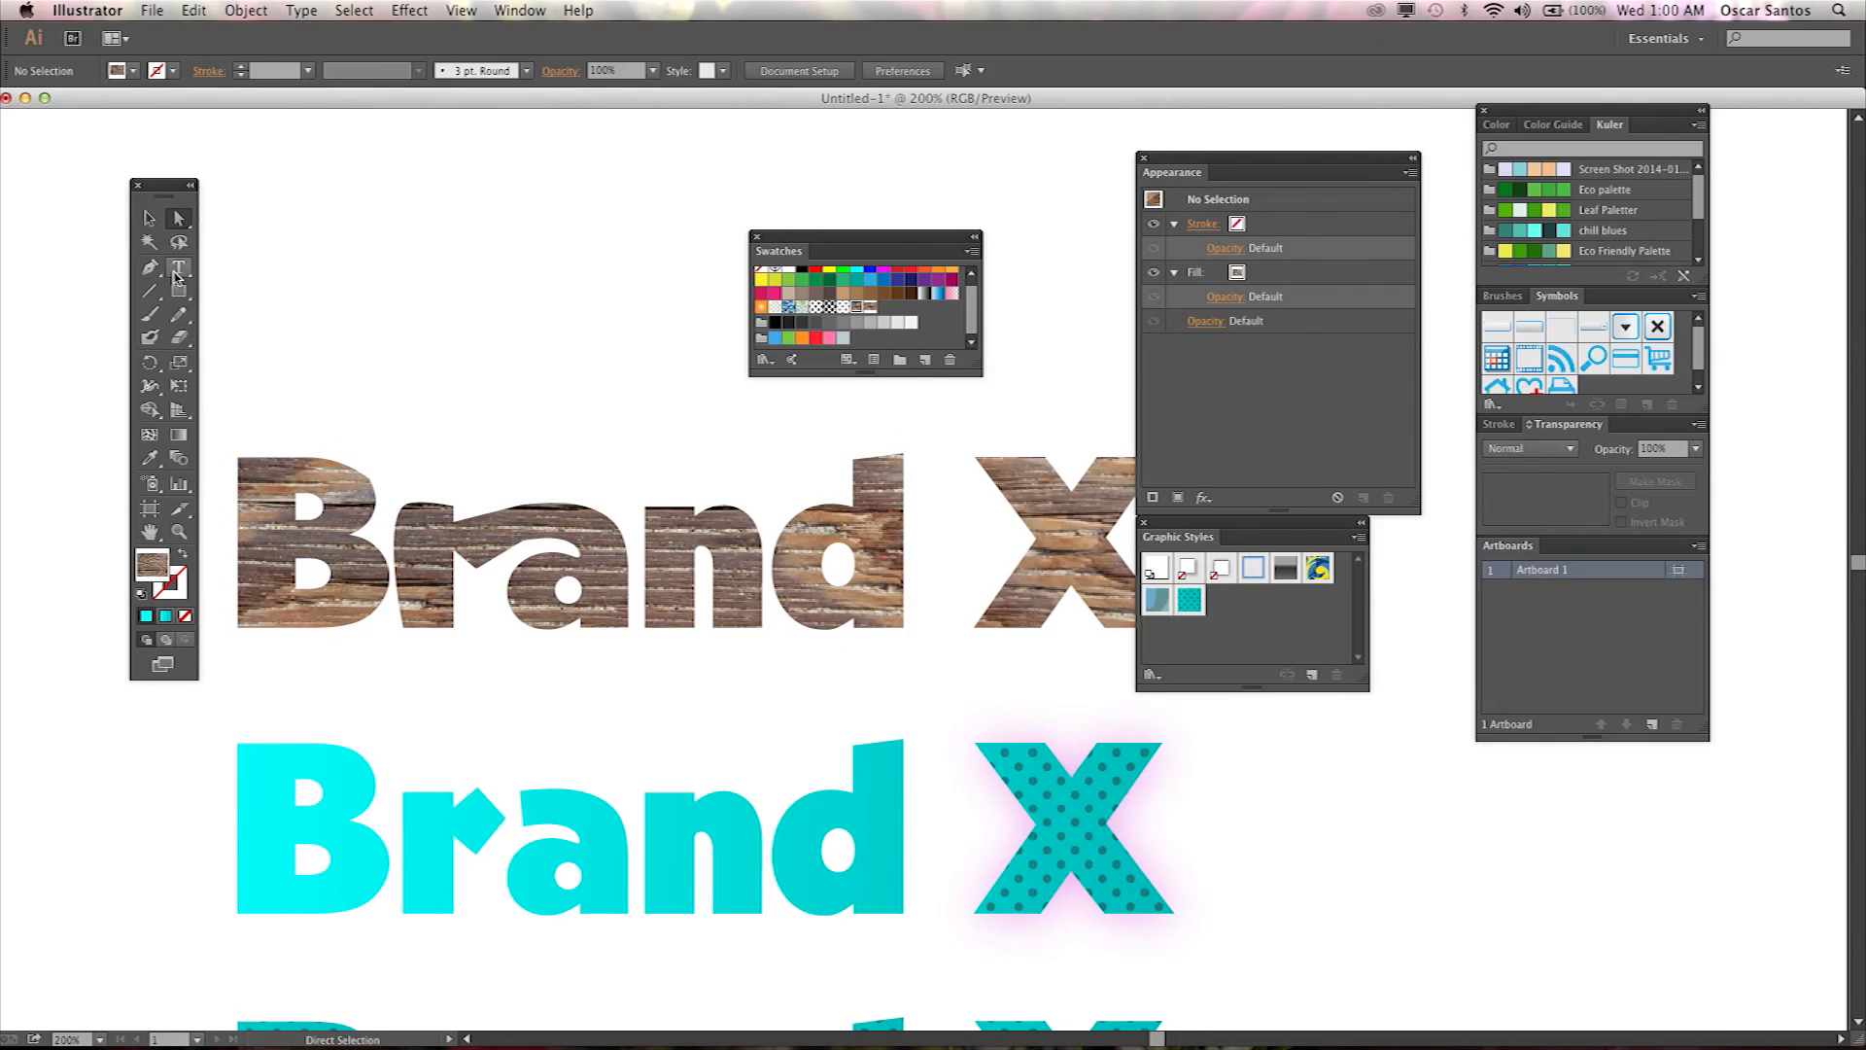
{"action": "scroll", "coordinate": [792, 583], "scroll_direction": "down", "scroll_amount": 5}
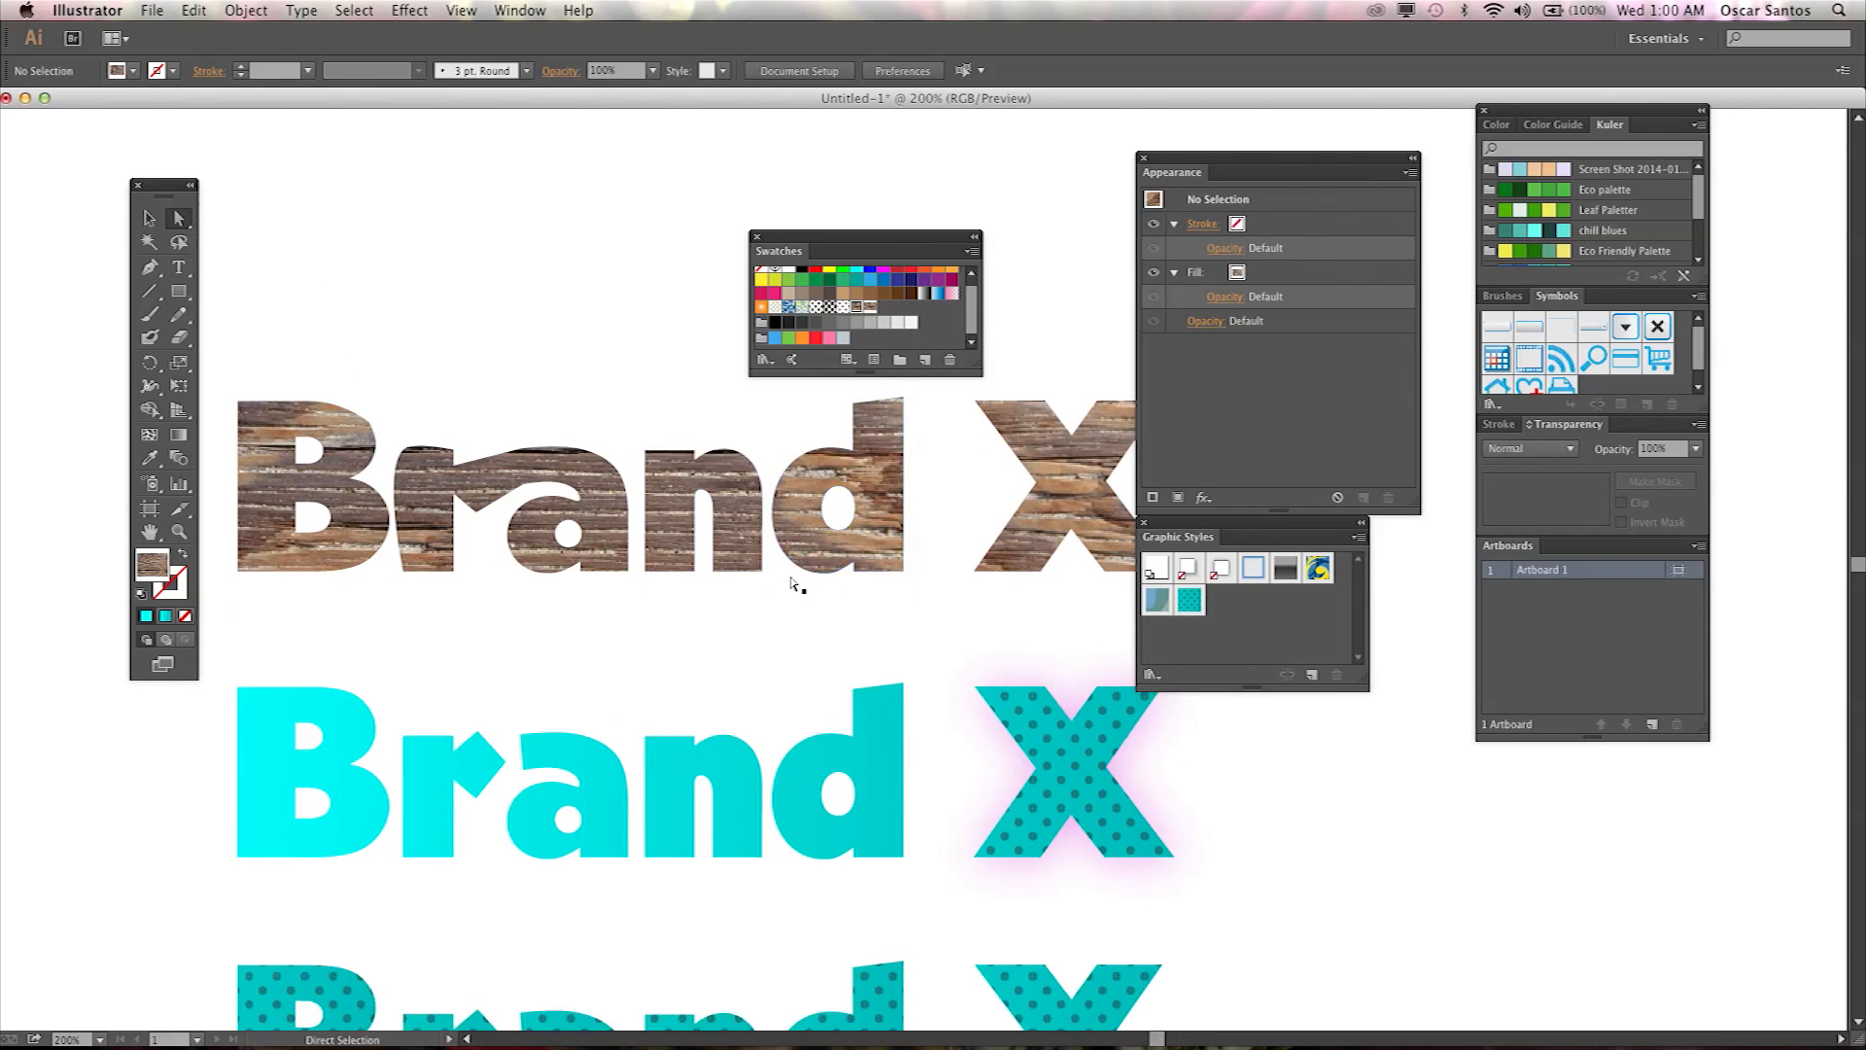
{"action": "scroll", "coordinate": [793, 584], "scroll_direction": "down", "scroll_amount": 2}
{"action": "scroll", "coordinate": [771, 587], "scroll_direction": "up", "scroll_amount": 1}
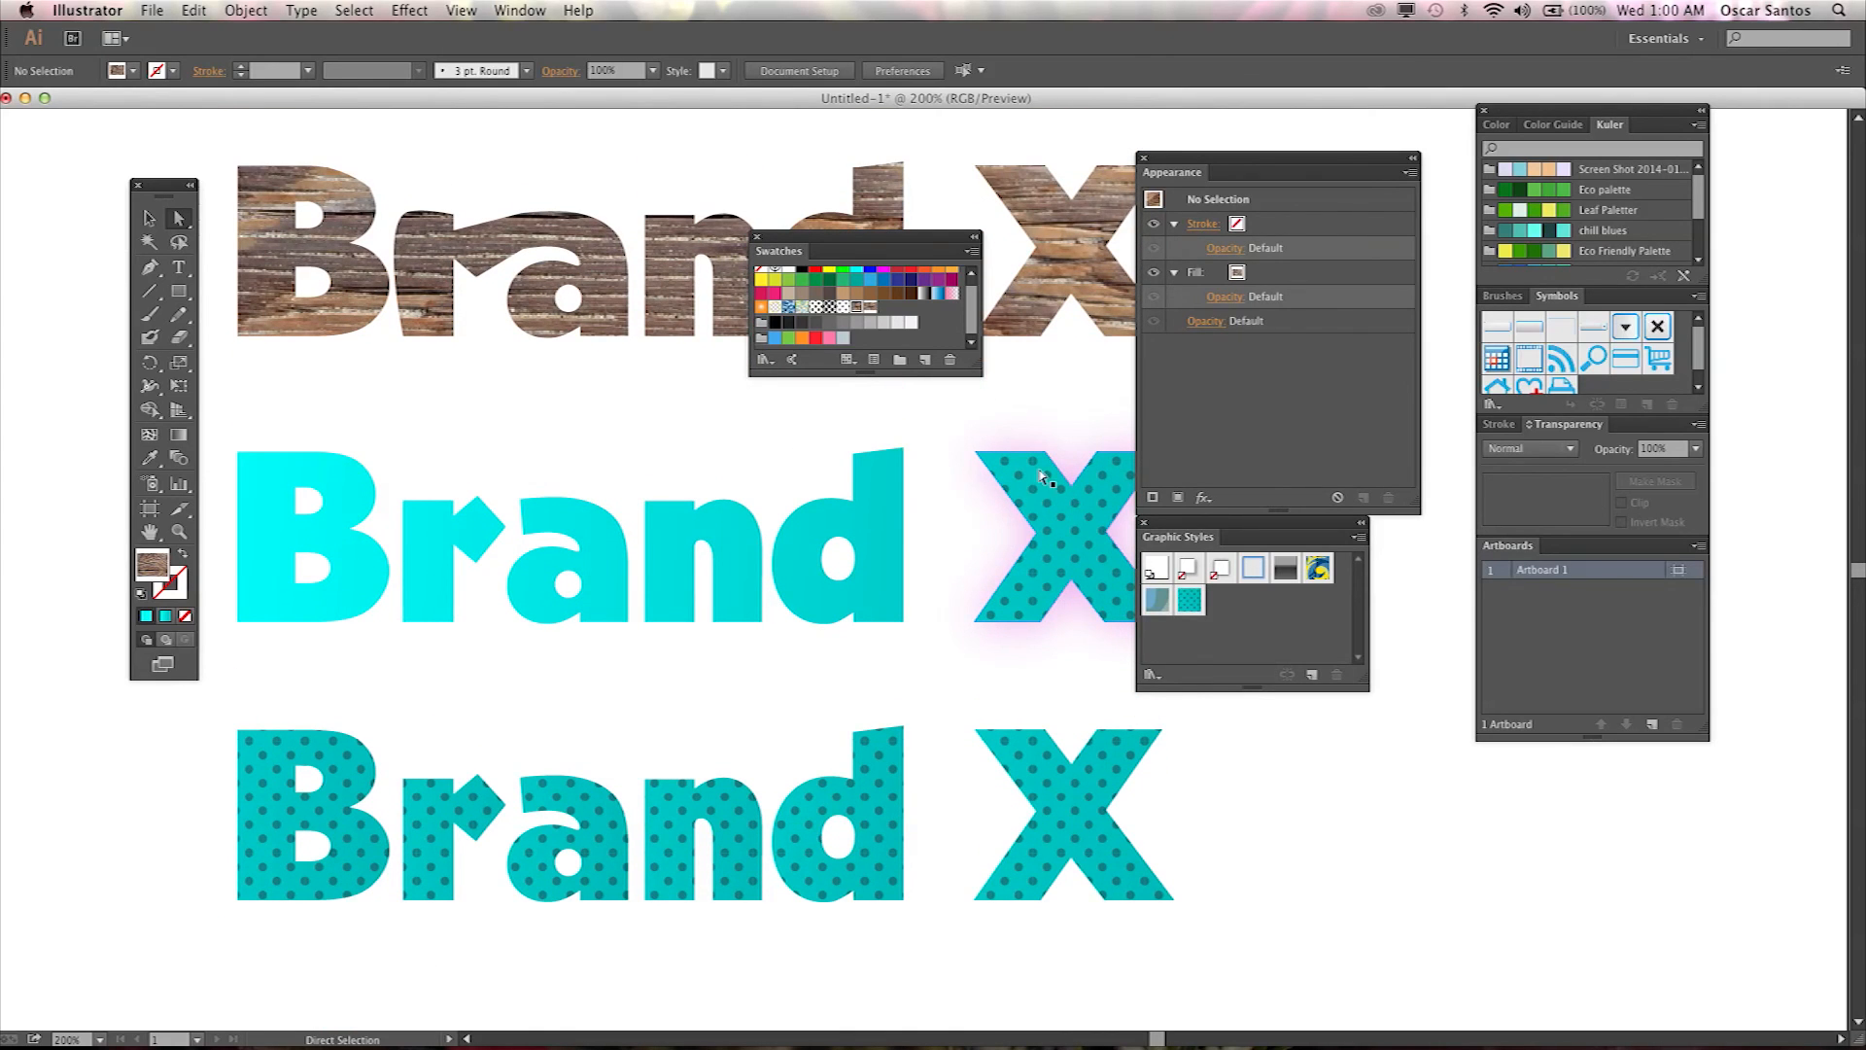
{"action": "scroll", "coordinate": [1015, 540], "scroll_direction": "up", "scroll_amount": 1}
{"action": "scroll", "coordinate": [1015, 539], "scroll_direction": "up", "scroll_amount": 3}
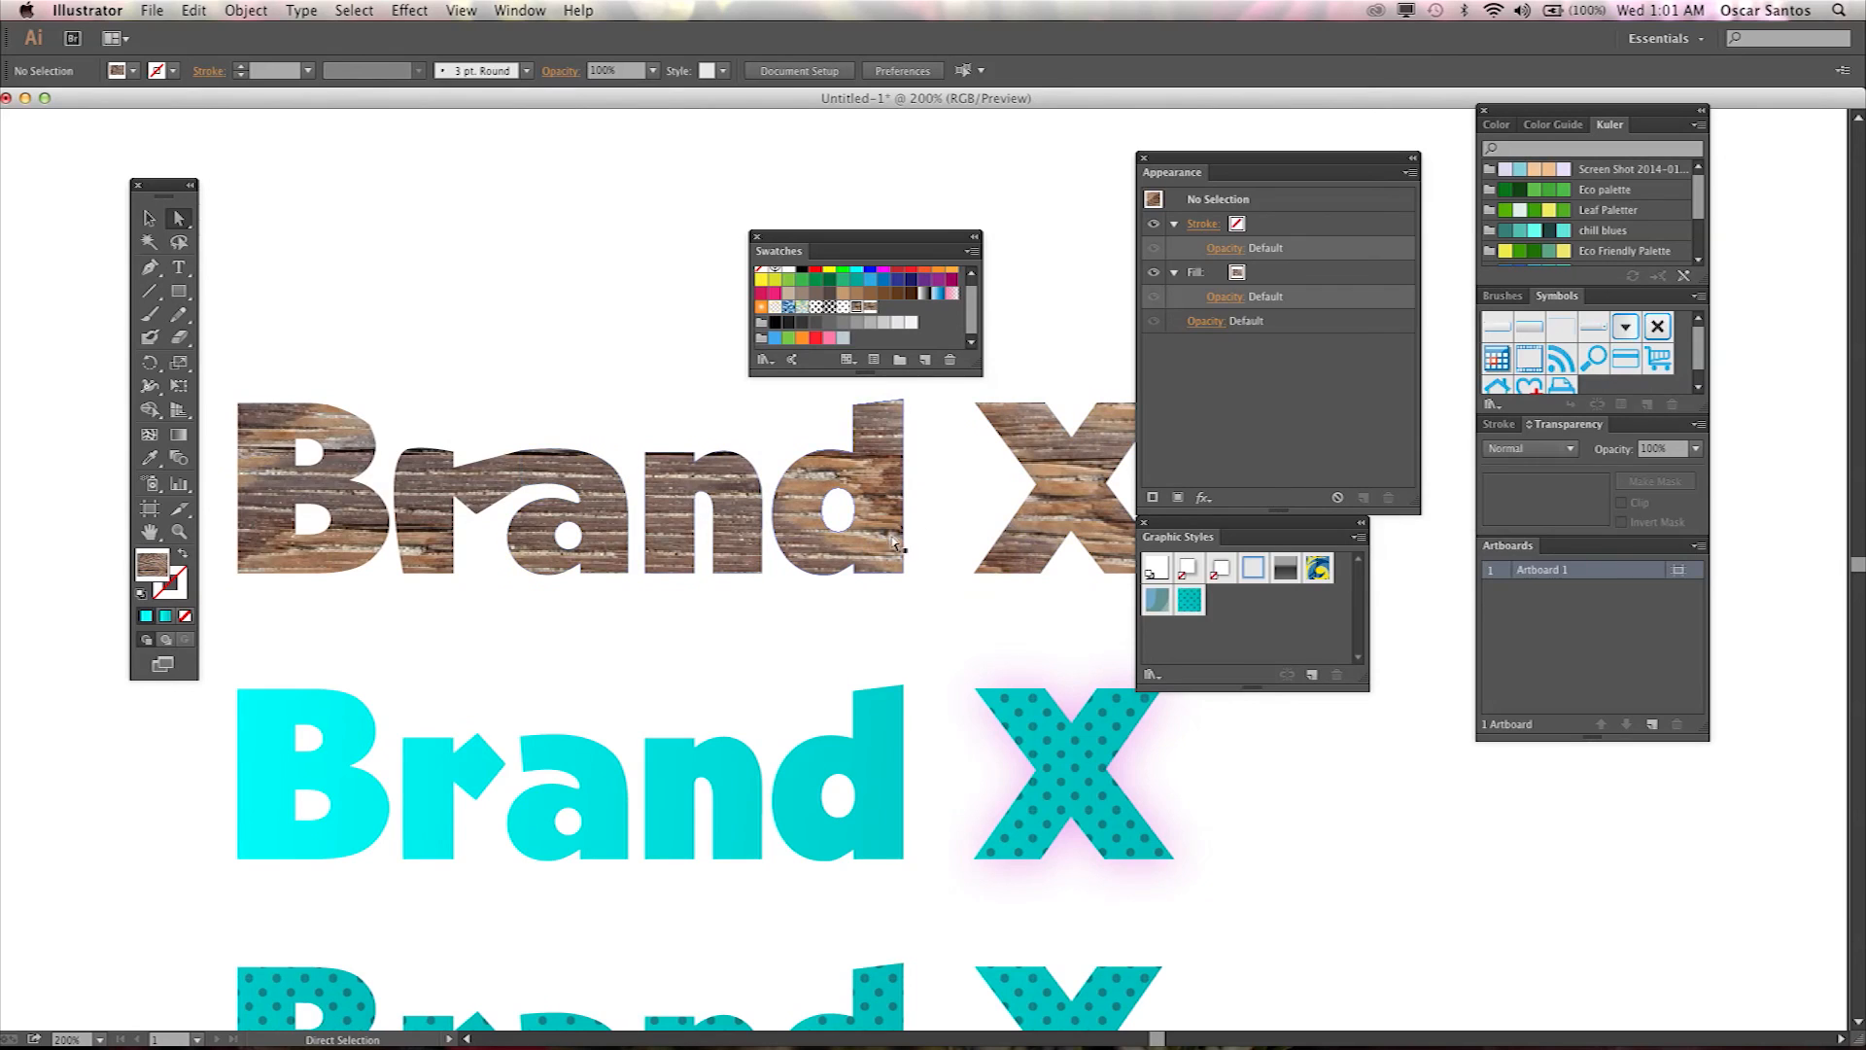
{"action": "scroll", "coordinate": [985, 538], "scroll_direction": "down", "scroll_amount": 2}
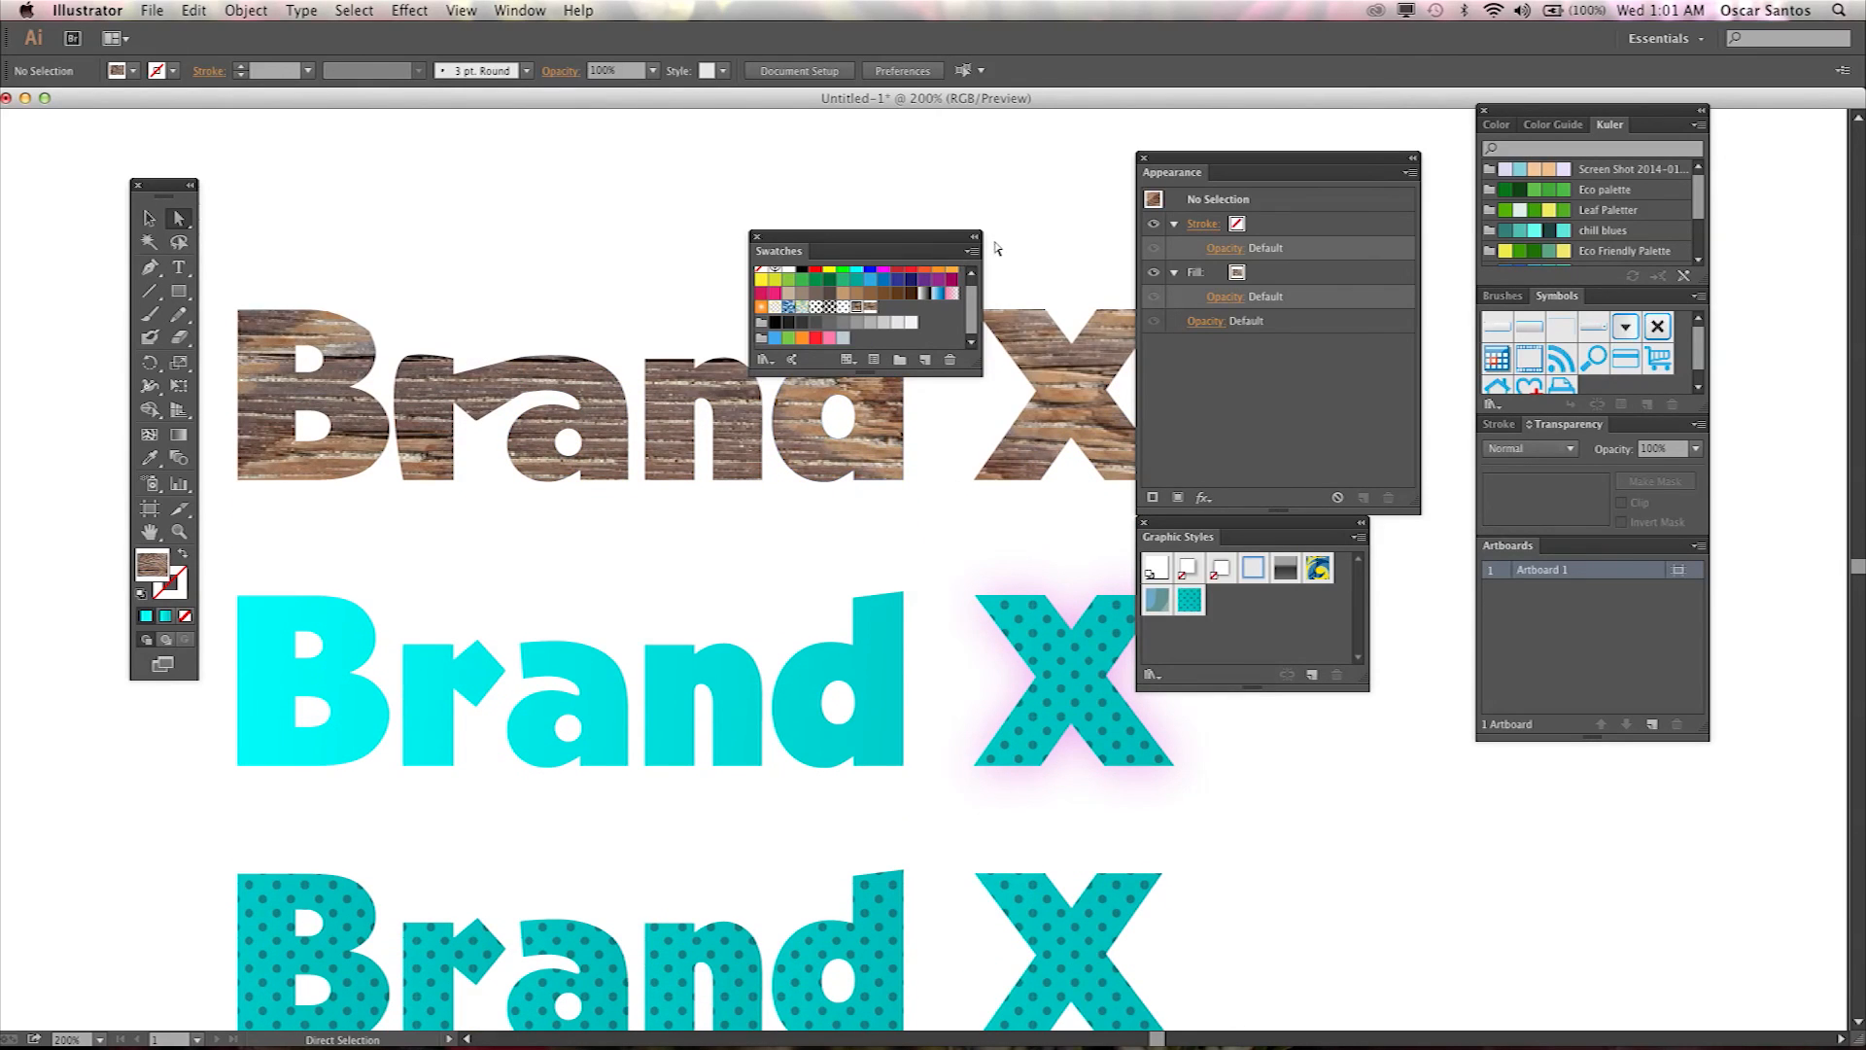
Close the Swatches panel and move the Appearance panel aside.
{"action": "left_click", "coordinate": [759, 243]}
{"action": "left_click", "coordinate": [756, 237]}
{"action": "left_click", "coordinate": [1308, 173]}
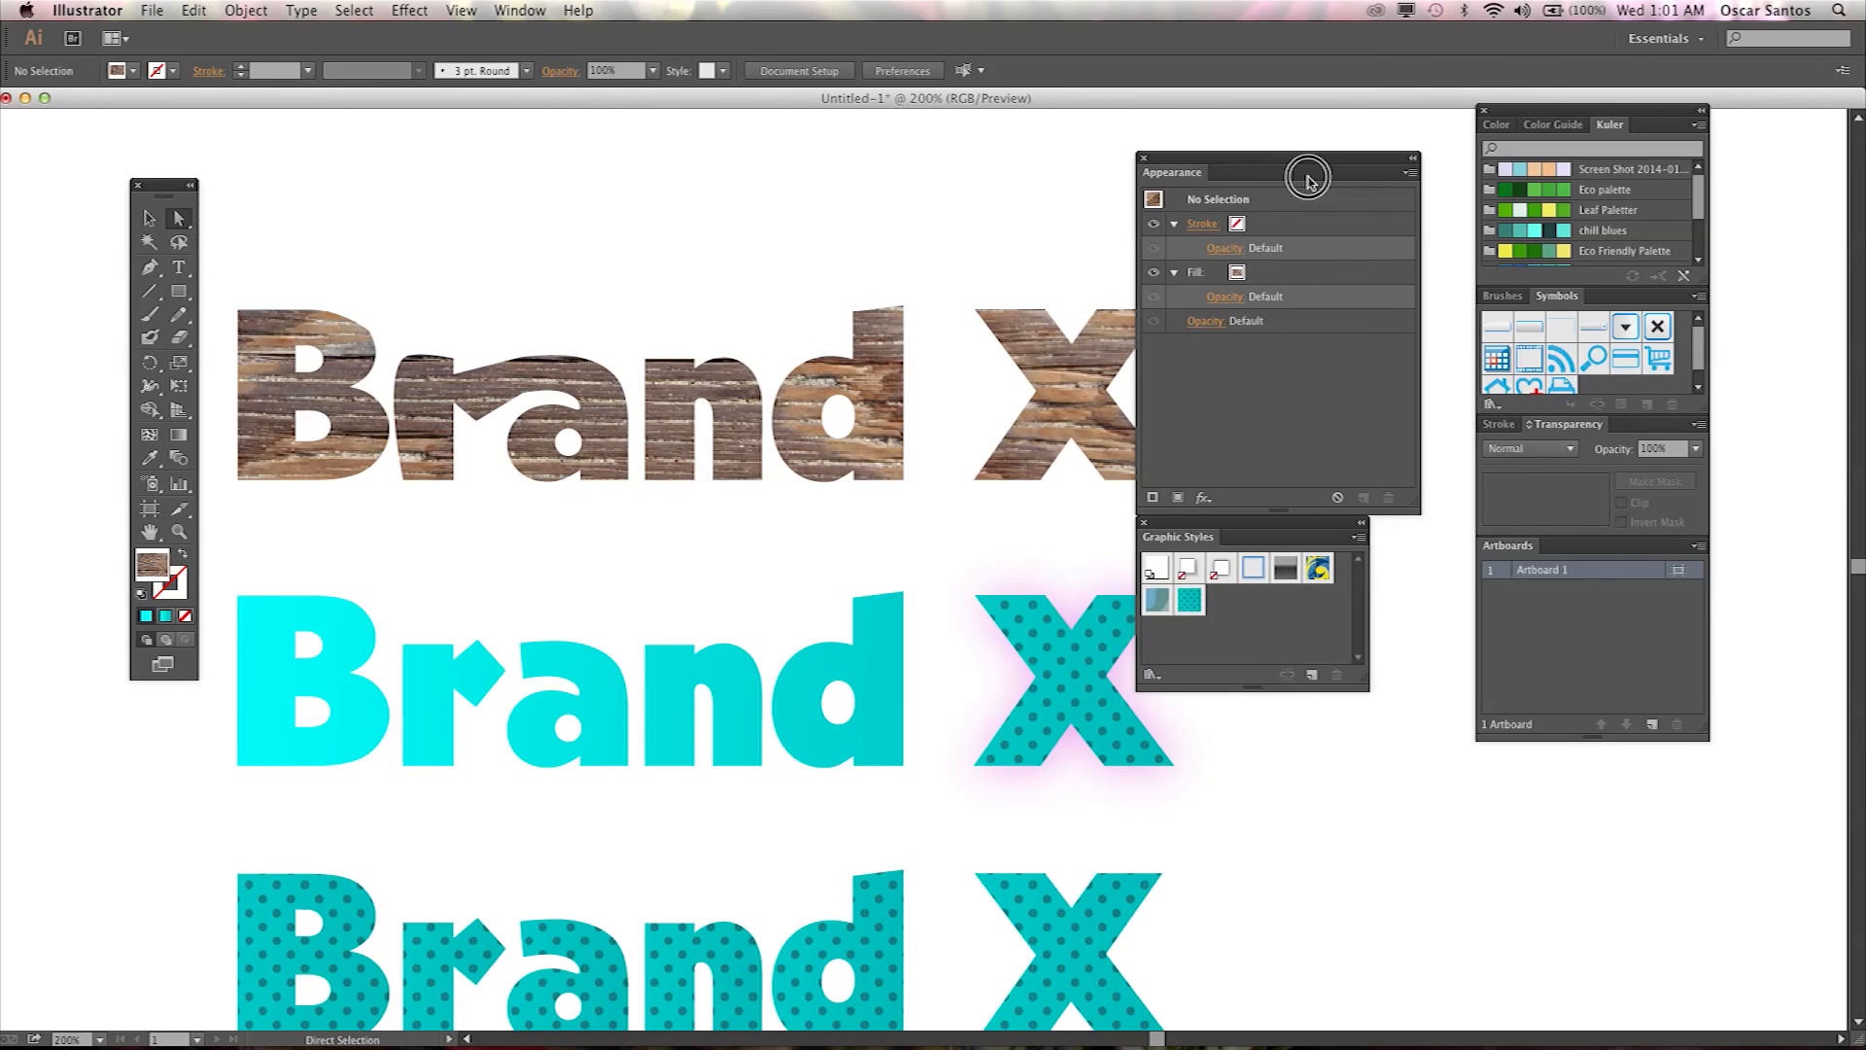
{"action": "left_click_drag", "start_coordinate": [1308, 167], "coordinate": [1382, 155]}
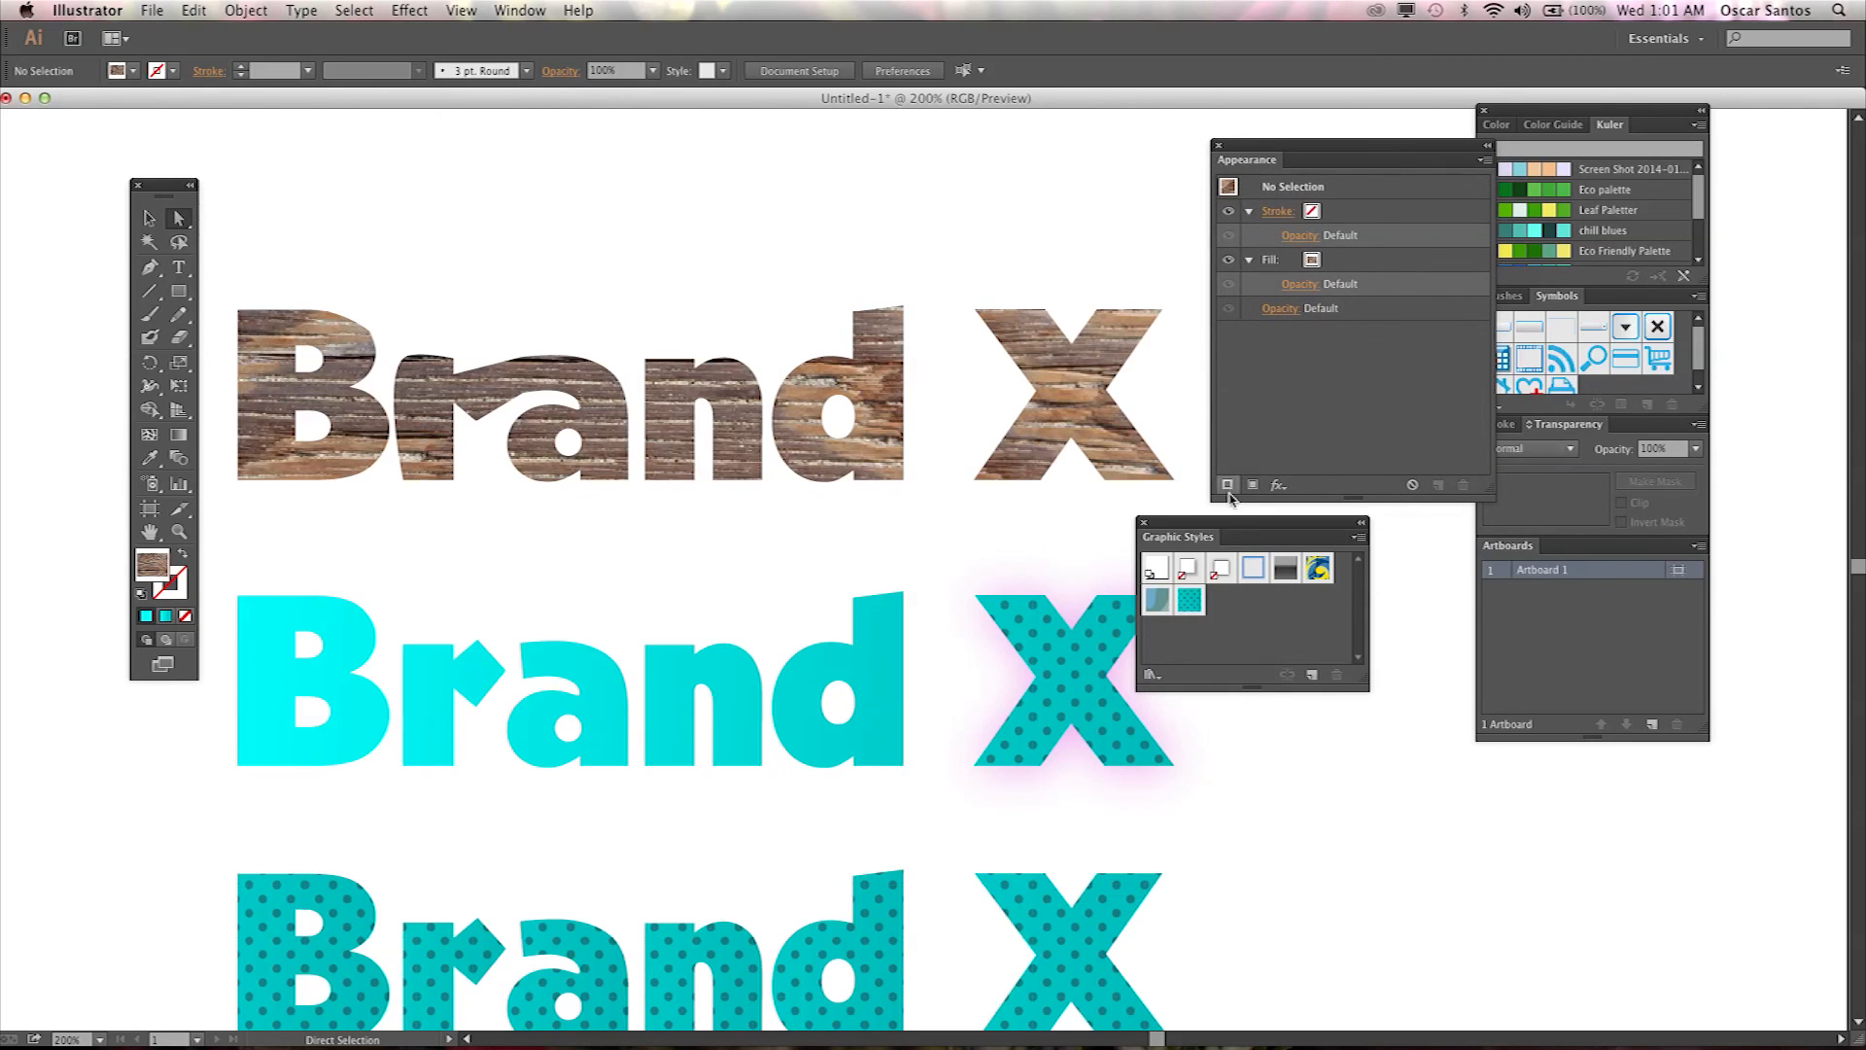
{"action": "left_click_drag", "start_coordinate": [1216, 522], "coordinate": [1287, 504]}
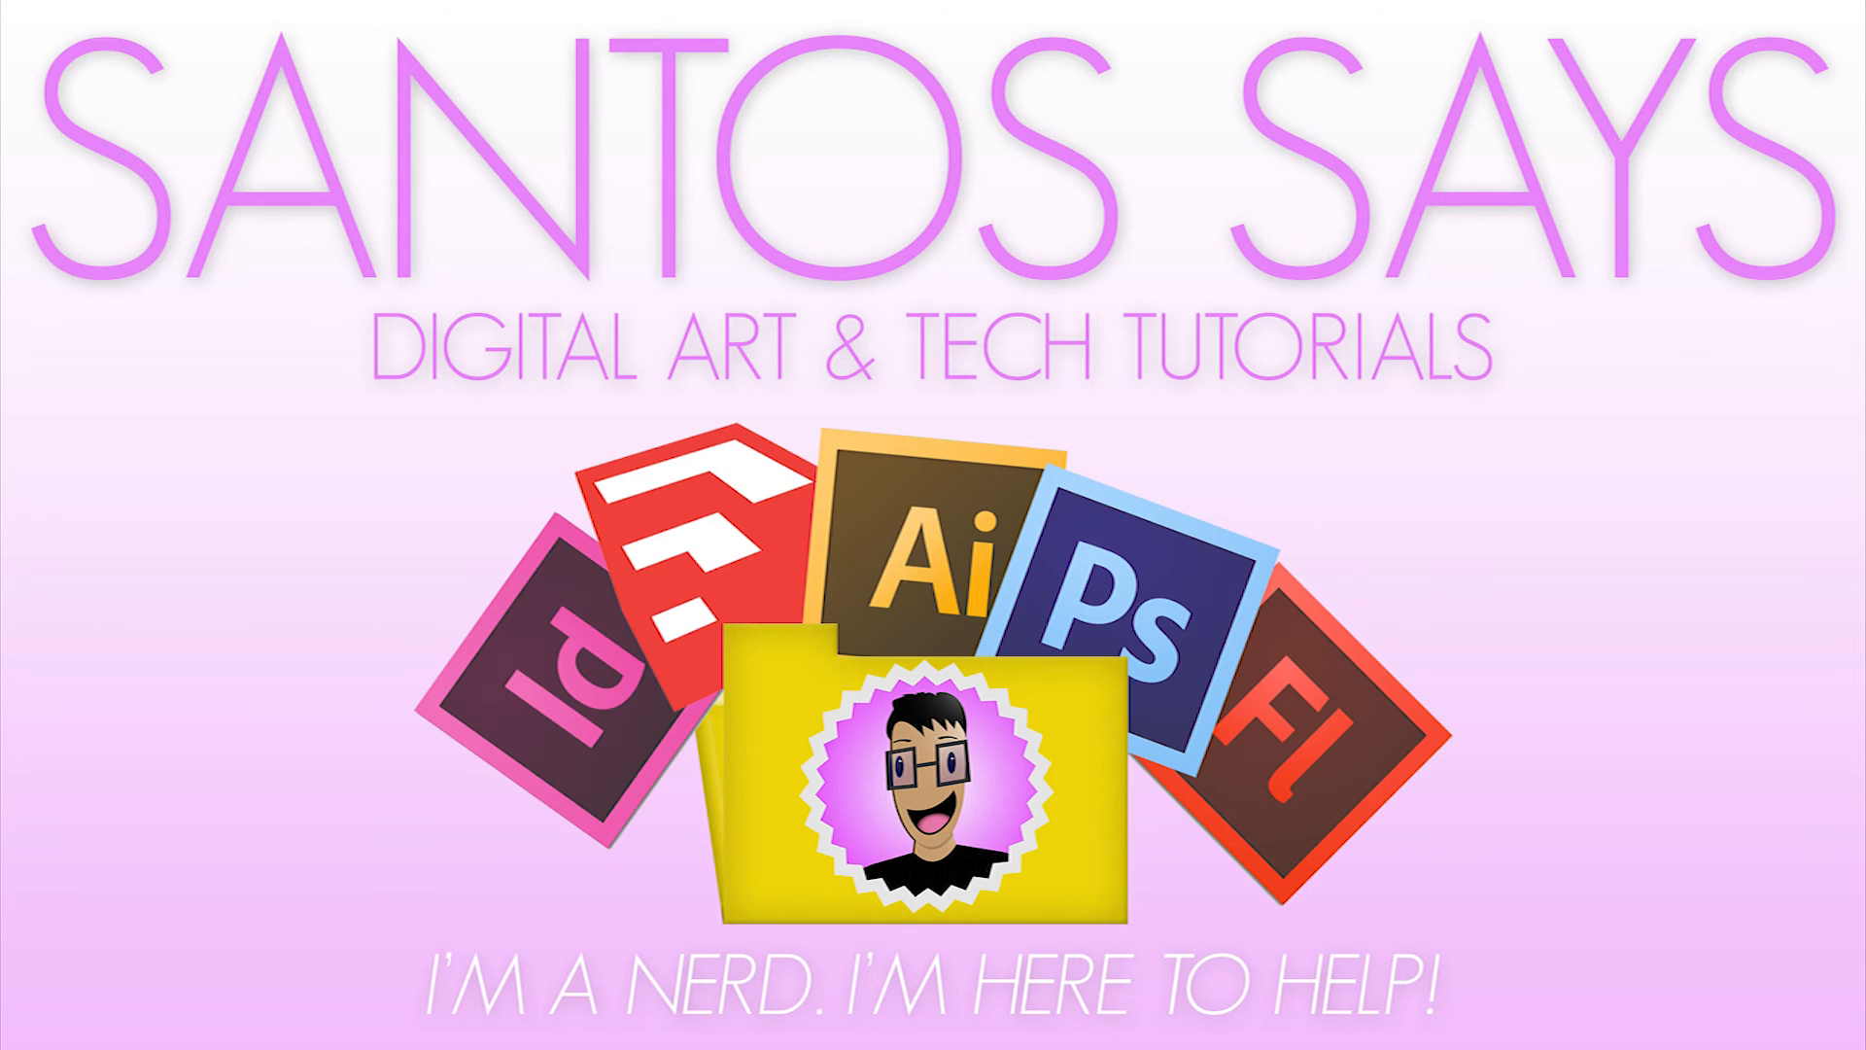